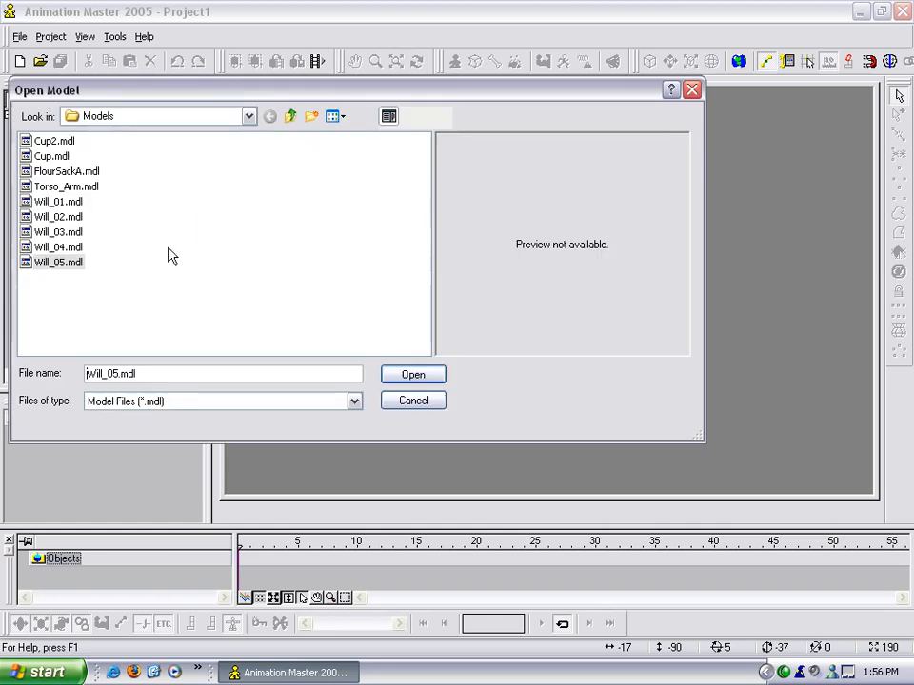
# Step: Open the model file Will_05.mdl
pyautogui.click(68, 263)
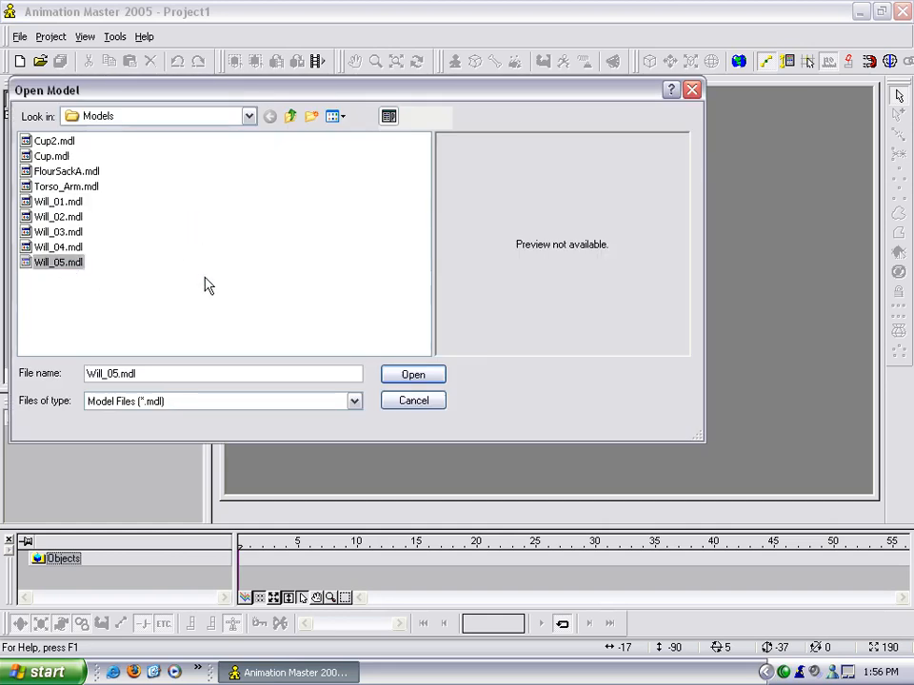
pyautogui.click(411, 376)
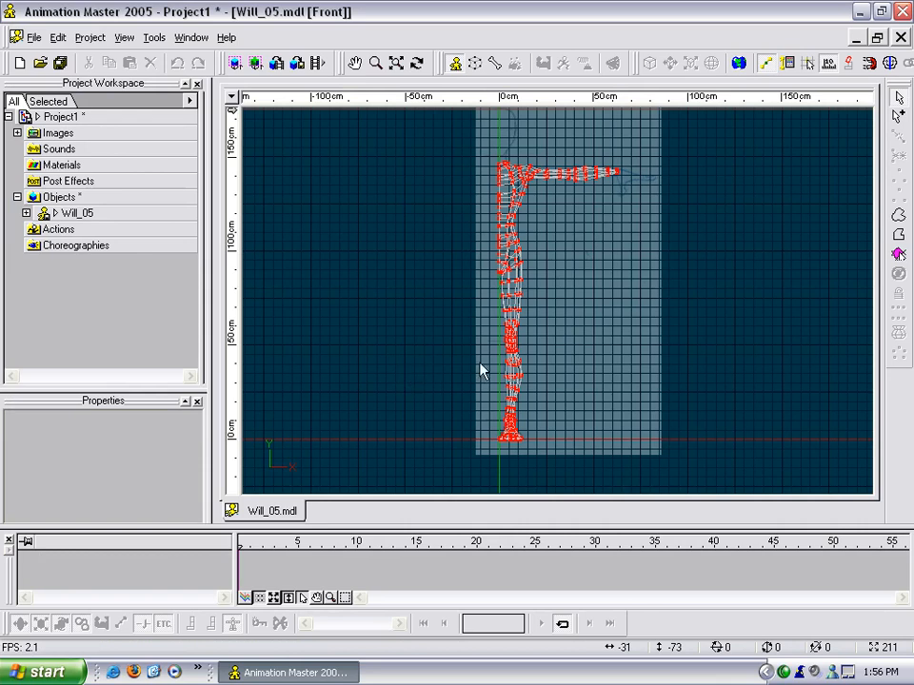
# Step: Display the model shaded with its wireframe and examine the lower leg and foot from the front and at an angle
pyautogui.scroll(6, 491, 373)
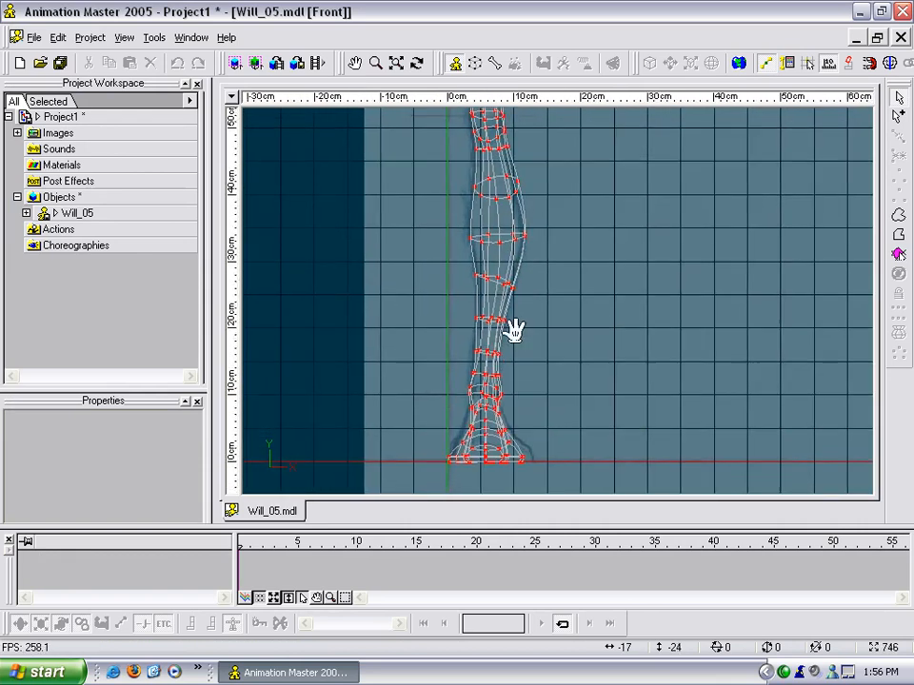
pyautogui.press('t')
pyautogui.moveTo(537, 311)
pyautogui.mouseDown()
pyautogui.moveTo(447, 323)
pyautogui.moveTo(475, 323)
pyautogui.moveTo(551, 351)
pyautogui.moveTo(540, 349)
pyautogui.mouseUp()
pyautogui.press('4')
pyautogui.press('t')
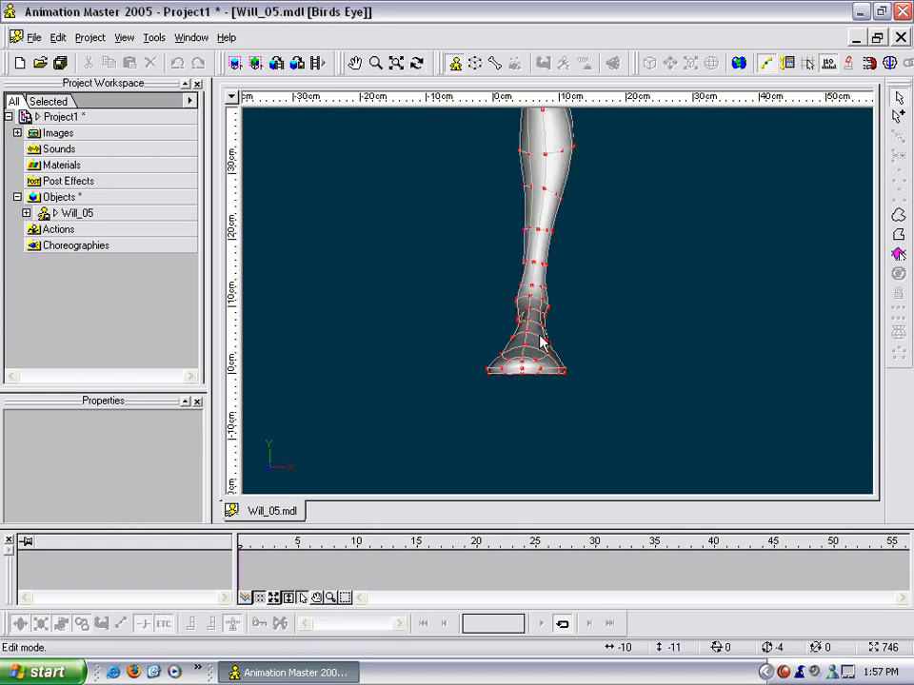
pyautogui.press('1')
pyautogui.scroll(5, 600, 385)
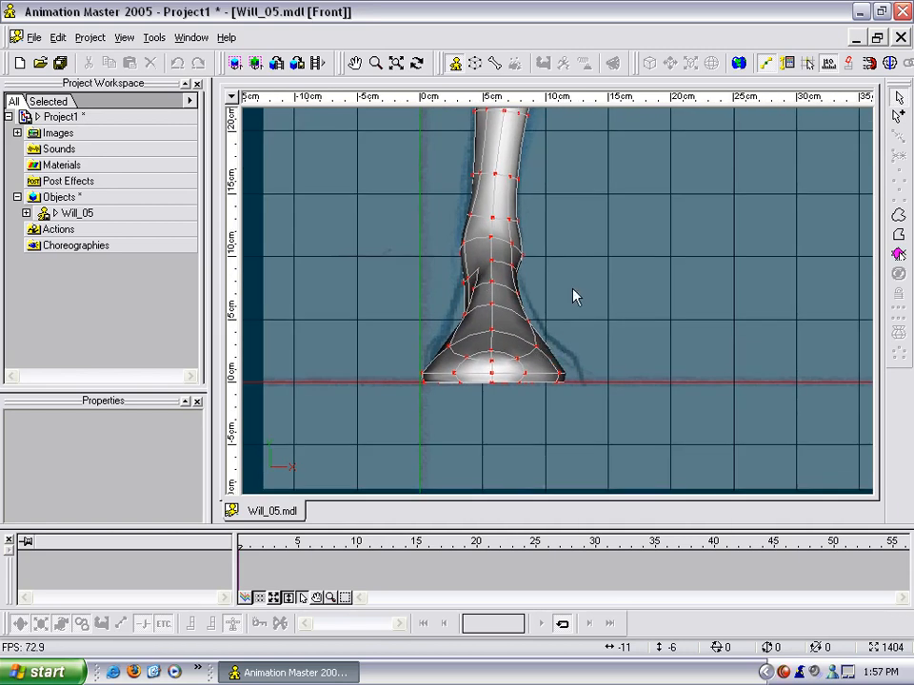
# Step: Examine the hand in the front reference drawing beyond the end of the arm
pyautogui.moveTo(571, 266); pyautogui.dragTo(569, 359, button='middle')
pyautogui.scroll(-7, 570, 359)
pyautogui.moveTo(626, 168); pyautogui.dragTo(614, 285, button='middle')
pyautogui.moveTo(674, 133); pyautogui.dragTo(663, 305, button='middle')
pyautogui.moveTo(699, 198)
pyautogui.mouseDown(button='middle')
pyautogui.moveTo(589, 373)
pyautogui.moveTo(481, 438)
pyautogui.mouseUp(button='middle')
pyautogui.scroll(2, 499, 416)
pyautogui.moveTo(626, 319)
pyautogui.mouseDown(button='middle')
pyautogui.moveTo(558, 369)
pyautogui.moveTo(622, 302)
pyautogui.mouseUp(button='middle')
pyautogui.scroll(9, 559, 366)
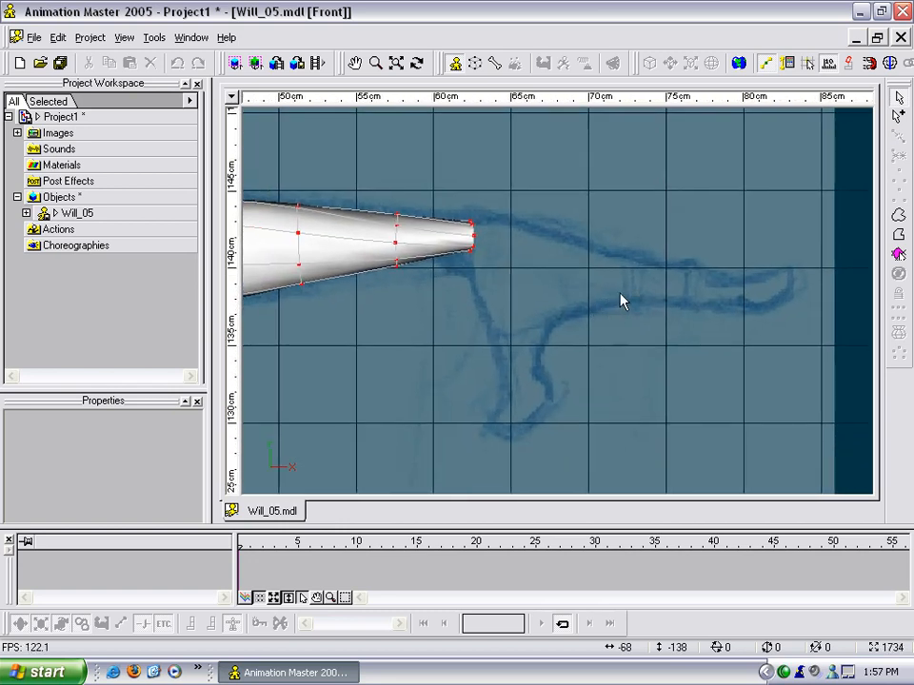
# Step: Examine the open wrist end of the arm from several angles and return to the front view
pyautogui.click(473, 248)
pyautogui.press('t')
pyautogui.moveTo(476, 251); pyautogui.dragTo(488, 299)
pyautogui.press('m')
pyautogui.scroll(5, 487, 300)
pyautogui.press('t')
pyautogui.moveTo(433, 253); pyautogui.dragTo(471, 224)
pyautogui.scroll(-4, 443, 242)
pyautogui.press('t')
pyautogui.press('t')
pyautogui.moveTo(427, 276); pyautogui.dragTo(554, 300)
pyautogui.press('t')
pyautogui.press('2')
pyautogui.moveTo(512, 265); pyautogui.dragTo(525, 288, button='middle')
pyautogui.scroll(2, 495, 292)
pyautogui.click(495, 289)
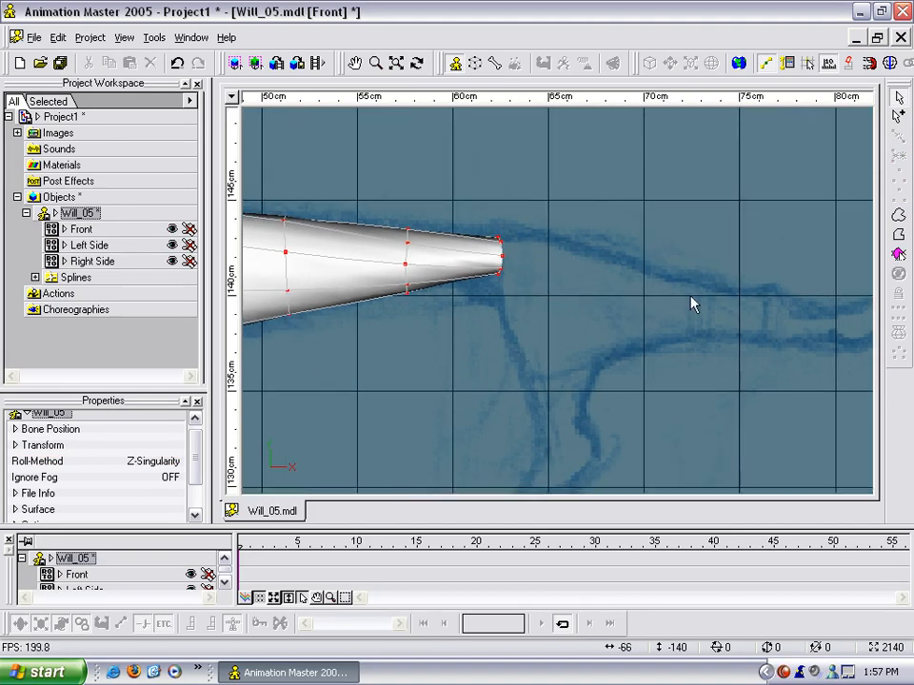
# Step: Draw a five-point spline along the top outline of the hand, from the wrist to about 71 cm on the X ruler
pyautogui.press('a')
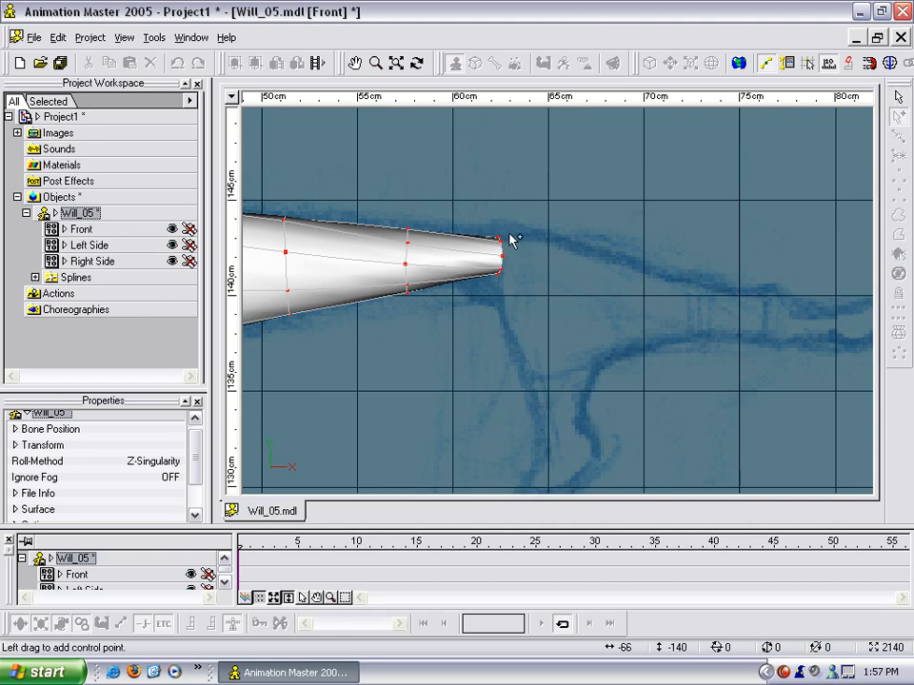
pyautogui.click(509, 238)
pyautogui.click(545, 239)
pyautogui.click(582, 252)
pyautogui.click(645, 270)
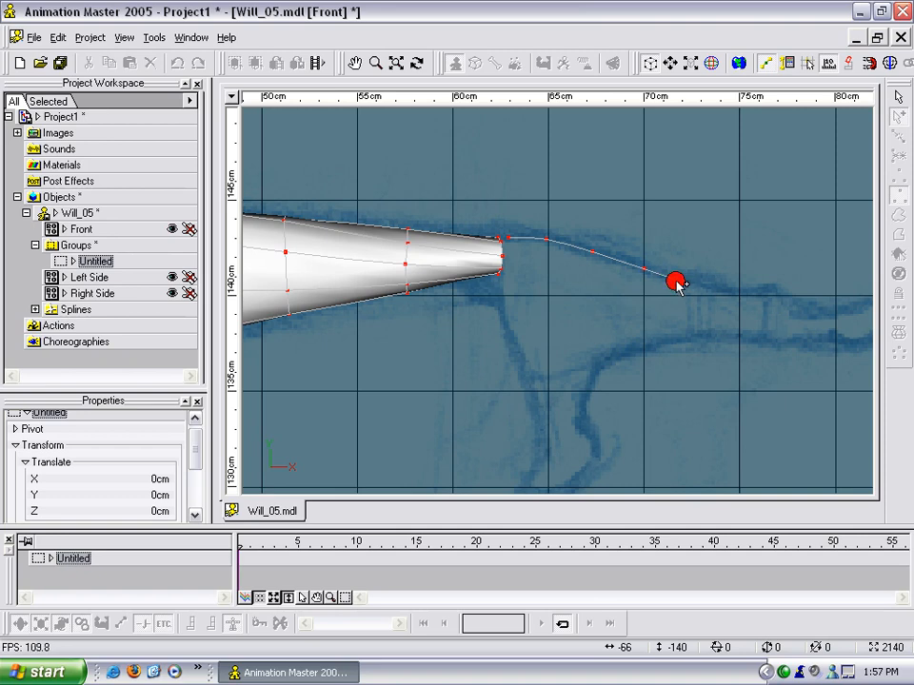
pyautogui.press('Escape')
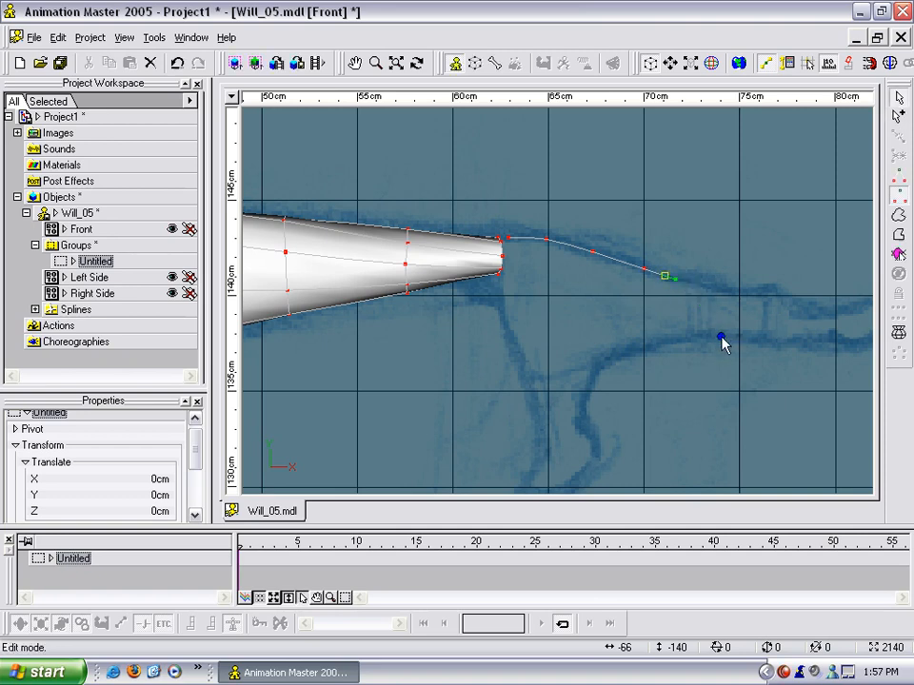
# Step: Draw a six-point spline for the palm side of the hand, from the wrist's lower edge to about 71 cm on the X ruler
pyautogui.press('a')
pyautogui.click(501, 280)
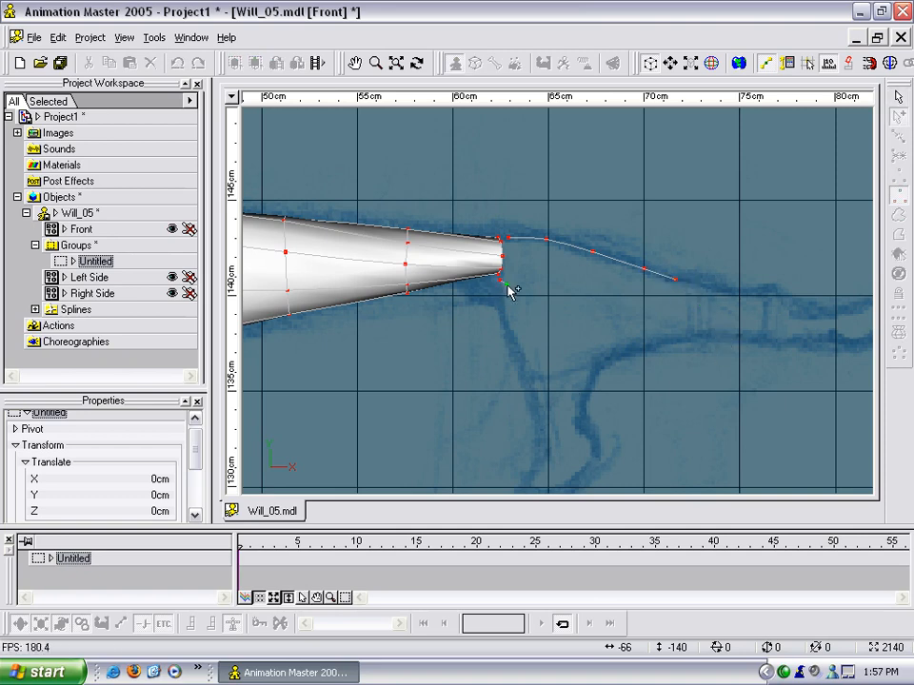
pyautogui.click(515, 285)
pyautogui.click(554, 303)
pyautogui.click(608, 312)
pyautogui.click(648, 330)
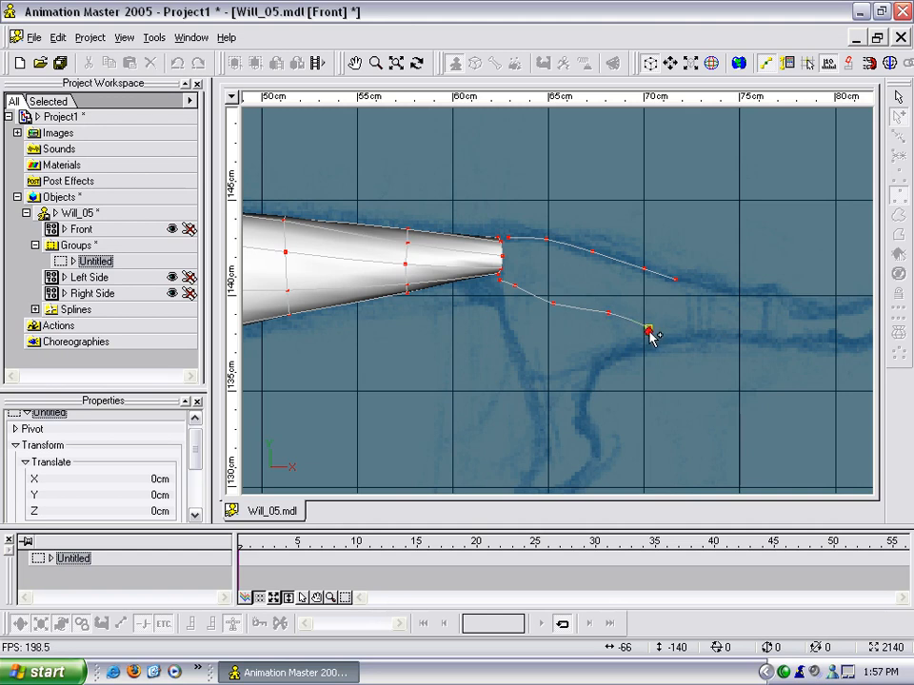
pyautogui.click(670, 339)
pyautogui.press('Escape')
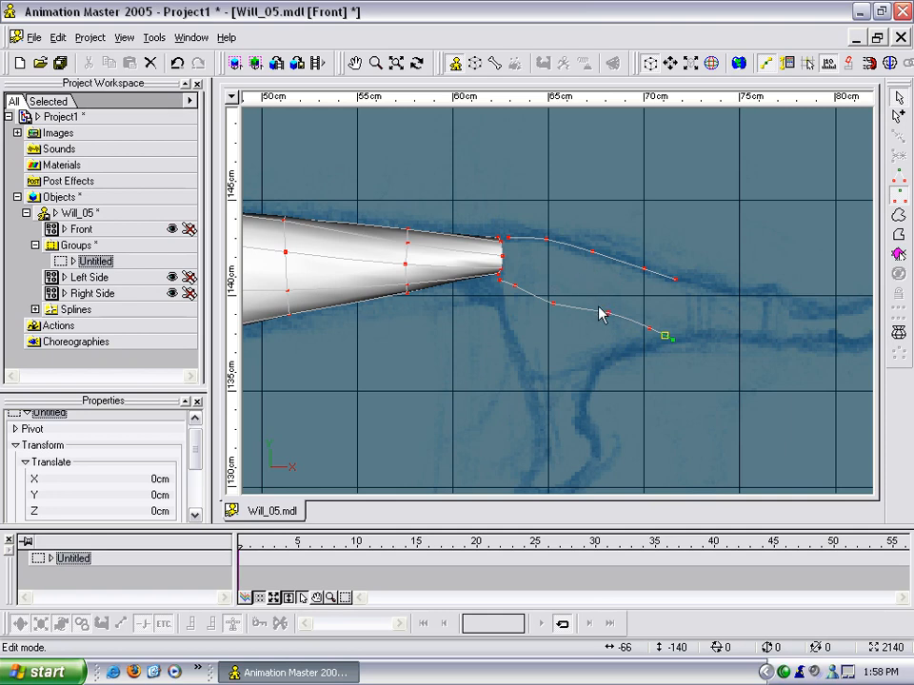
# Step: Group both hand splines completely and move them in depth so they line up with the wrist opening
pyautogui.press('t')
pyautogui.moveTo(637, 301); pyautogui.dragTo(571, 330)
pyautogui.press('m')
pyautogui.moveTo(598, 292); pyautogui.dragTo(552, 364)
pyautogui.scroll(-2, 552, 363)
pyautogui.moveTo(645, 396); pyautogui.dragTo(577, 301)
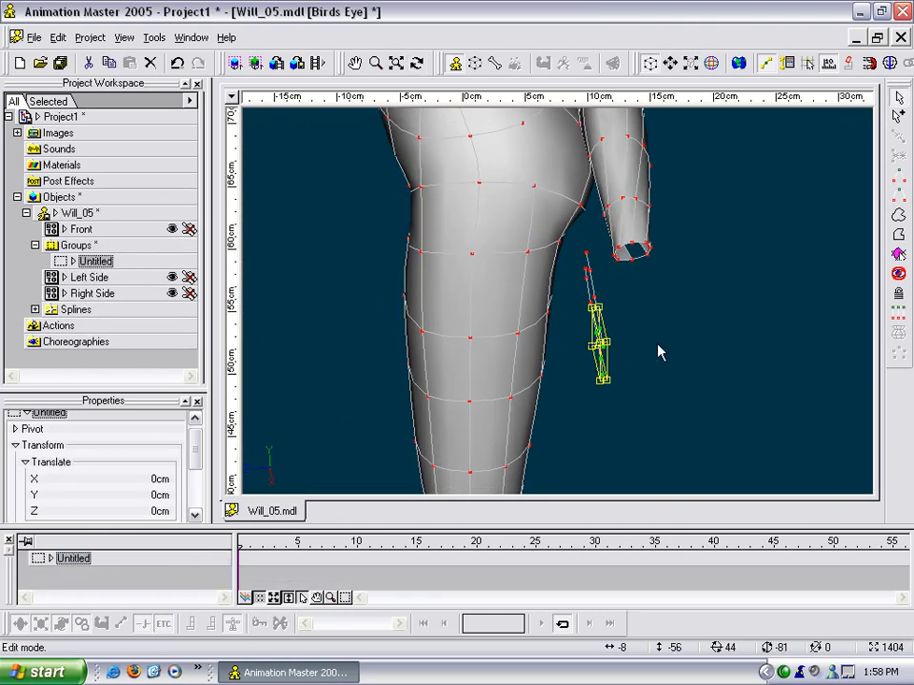
pyautogui.press('/')
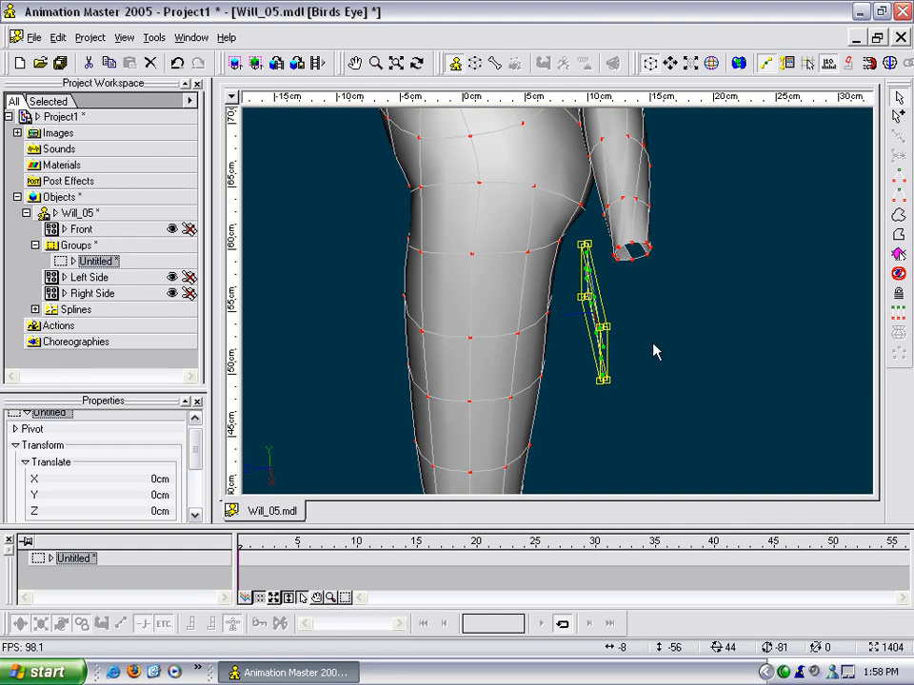
pyautogui.scroll(2, 645, 351)
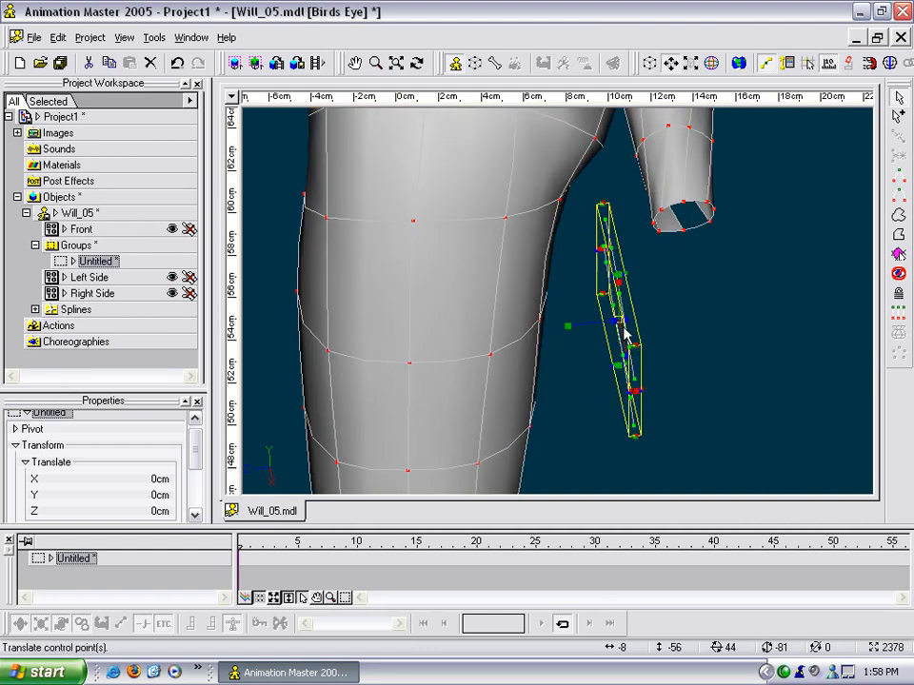
pyautogui.moveTo(614, 327); pyautogui.dragTo(699, 320)
pyautogui.press('KP_5')
pyautogui.moveTo(675, 277); pyautogui.dragTo(629, 353, button='middle')
pyautogui.scroll(7, 376, 303)
pyautogui.scroll(3, 683, 322)
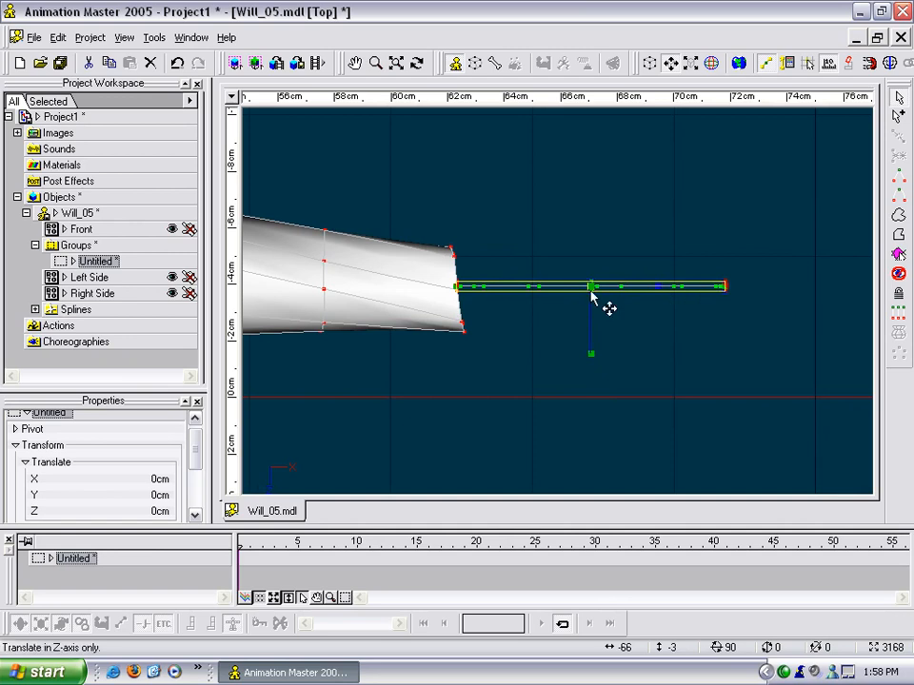
pyautogui.press('Escape')
pyautogui.click(609, 265)
pyautogui.scroll(-3, 611, 265)
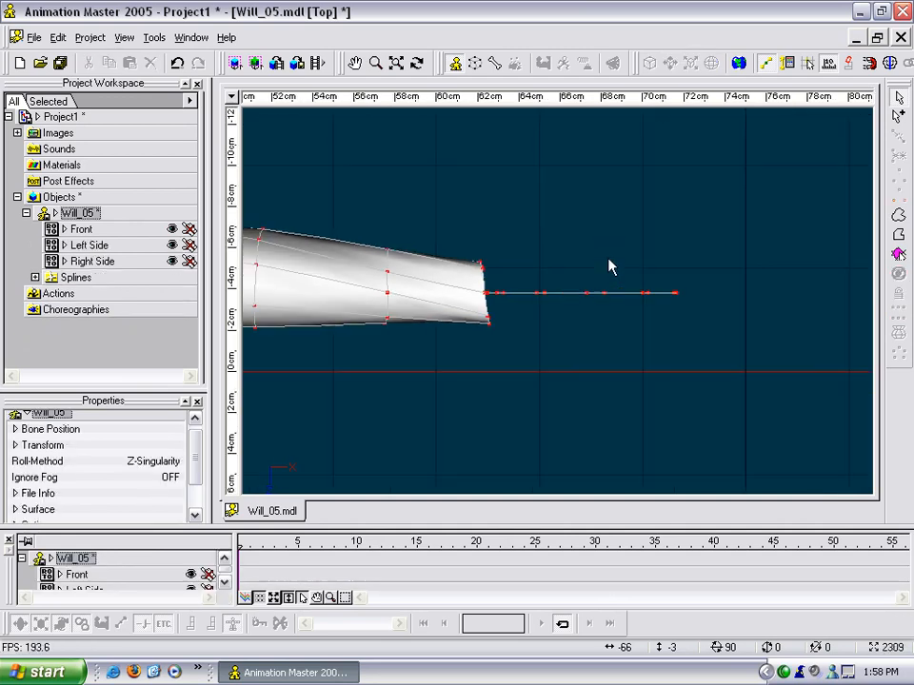
# Step: Examine the start of both hand splines against the wrist opening from above and at an angle
pyautogui.click(545, 294)
pyautogui.press('t')
pyautogui.moveTo(545, 296); pyautogui.dragTo(525, 237)
pyautogui.press('Escape')
pyautogui.scroll(5, 524, 237)
pyautogui.moveTo(521, 238); pyautogui.dragTo(659, 433, button='middle')
pyautogui.scroll(4, 657, 396)
pyautogui.moveTo(657, 389); pyautogui.dragTo(612, 240, button='middle')
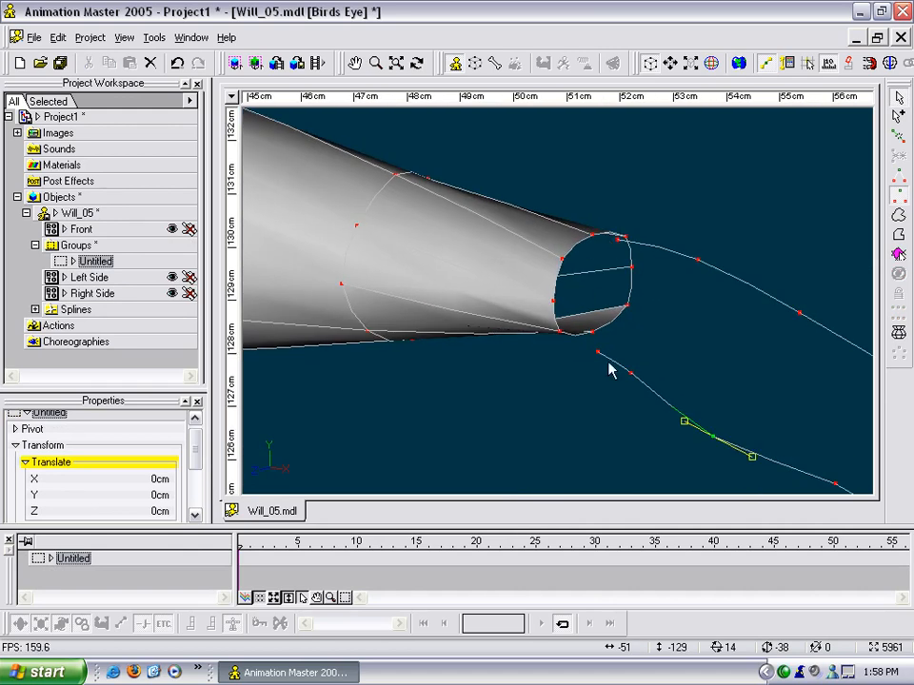
pyautogui.press('t')
pyautogui.moveTo(600, 353); pyautogui.dragTo(635, 337)
pyautogui.press('Escape')
pyautogui.scroll(-3, 637, 339)
pyautogui.press('t')
pyautogui.press('Escape')
pyautogui.scroll(-2, 637, 341)
pyautogui.press('1')
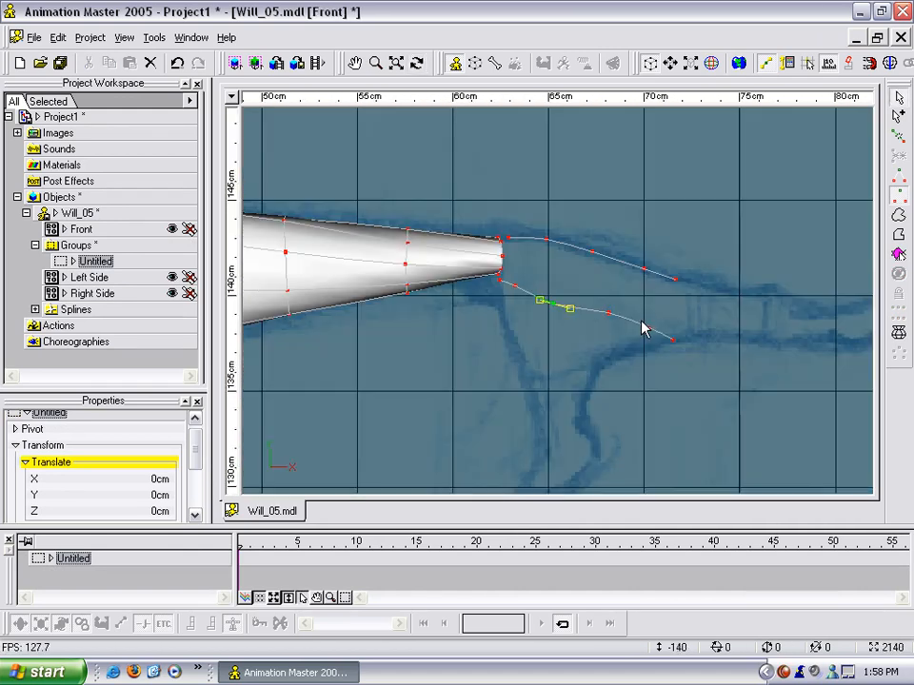
# Step: Raise the third control point of the lower hand spline slightly to smooth its curve
pyautogui.click(551, 319)
pyautogui.scroll(4, 530, 306)
pyautogui.moveTo(494, 281); pyautogui.dragTo(488, 341)
pyautogui.click(552, 305)
pyautogui.click(550, 350)
pyautogui.click(560, 296)
# Step: Examine the direction and spacing of the two hand splines relative to the forearm in orbited views
pyautogui.press('t')
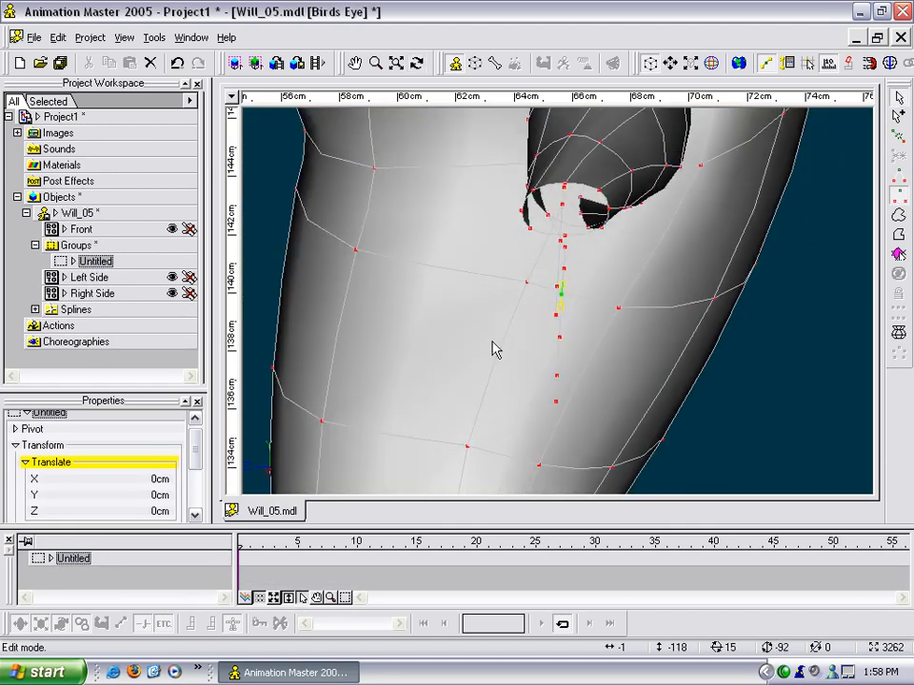
pyautogui.scroll(-5, 493, 344)
pyautogui.press('t')
pyautogui.moveTo(525, 293); pyautogui.dragTo(535, 278)
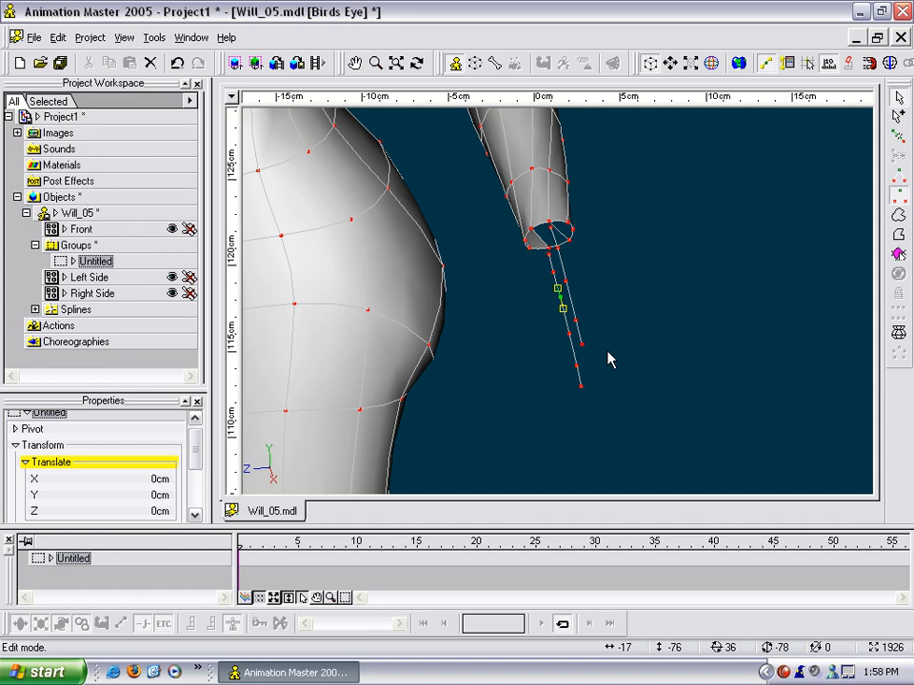
pyautogui.press('t')
pyautogui.moveTo(586, 364); pyautogui.dragTo(656, 355)
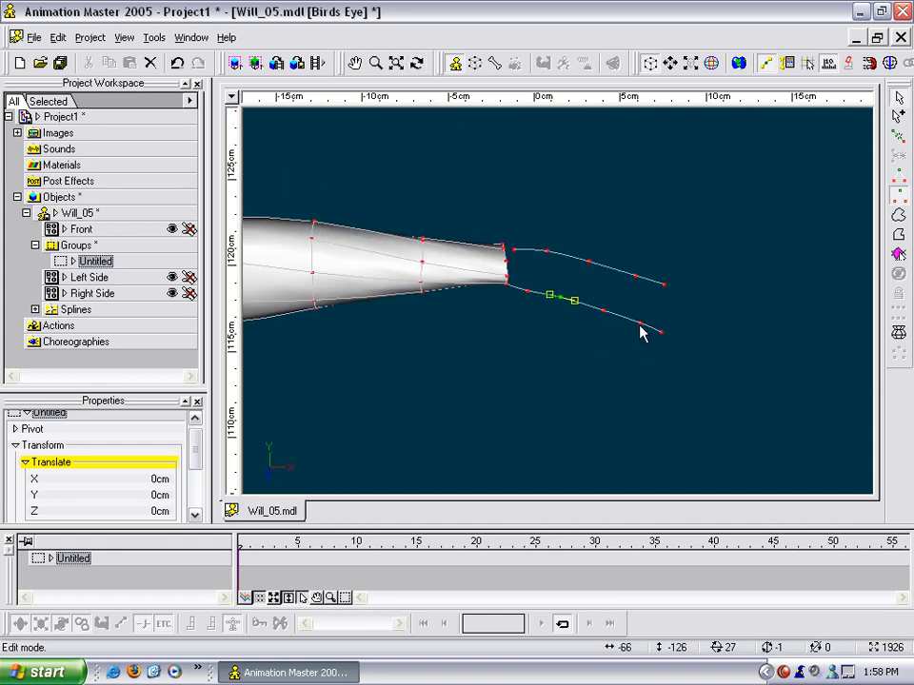
pyautogui.press('6')
pyautogui.press('2')
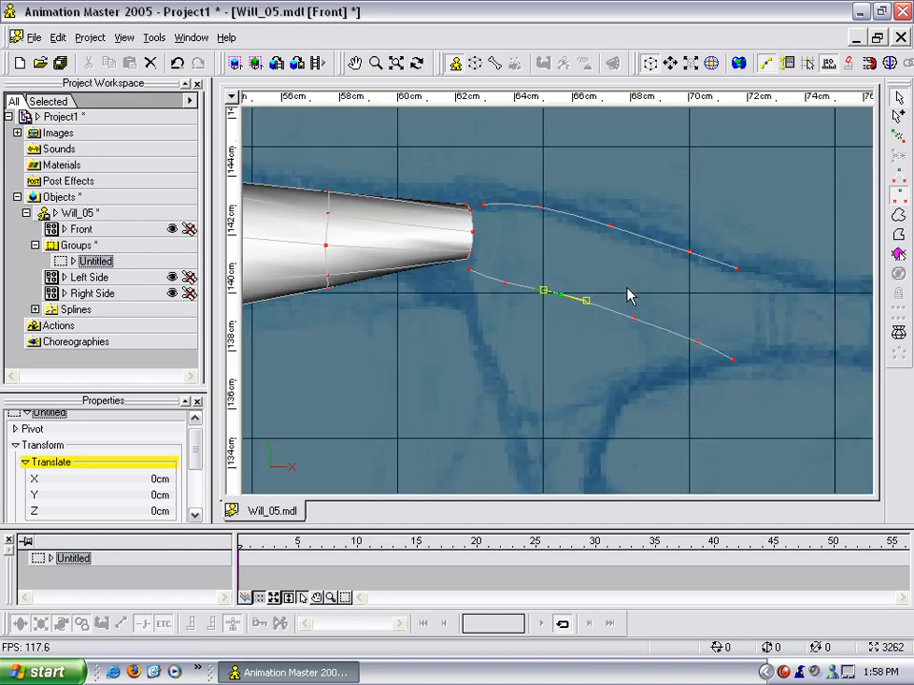
pyautogui.press('t')
pyautogui.moveTo(638, 277); pyautogui.dragTo(615, 282)
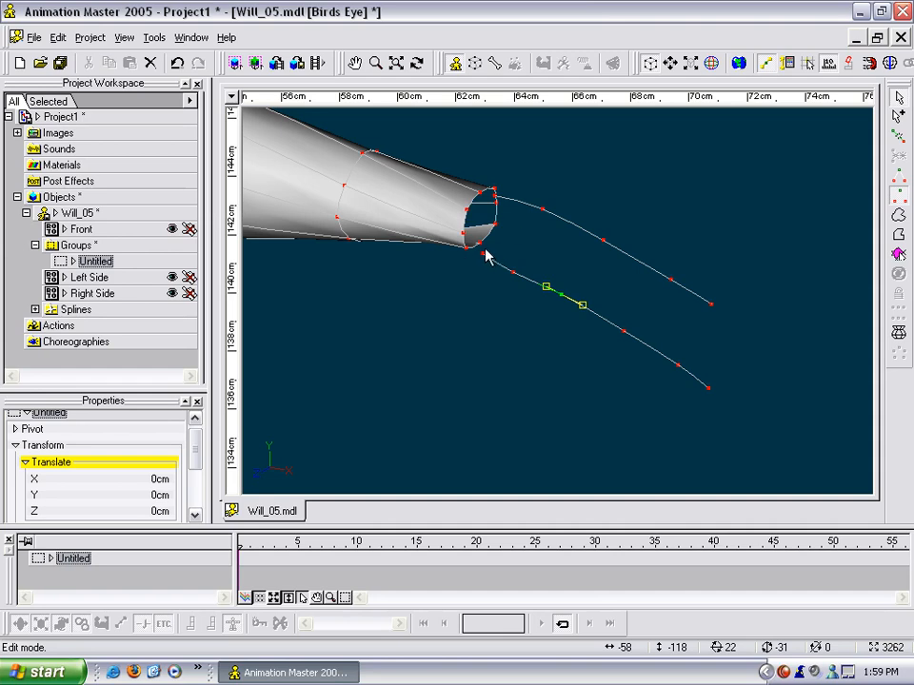
pyautogui.press('4')
pyautogui.press('2')
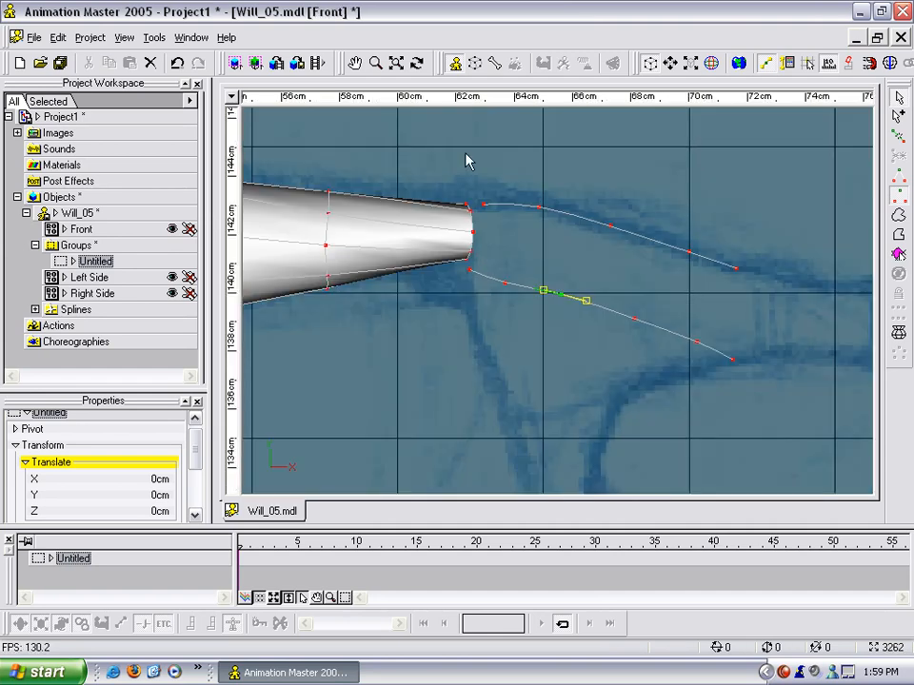
# Step: Delete both hand splines in front of the wrist
pyautogui.click(620, 245)
pyautogui.press('m')
pyautogui.moveTo(619, 249); pyautogui.dragTo(562, 258)
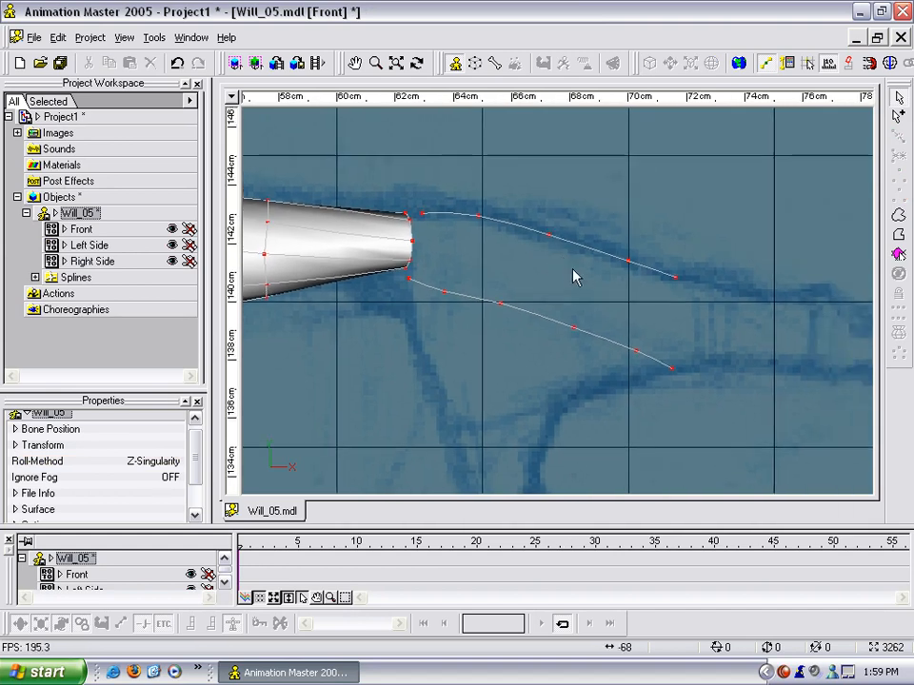
pyautogui.moveTo(503, 431); pyautogui.dragTo(435, 404)
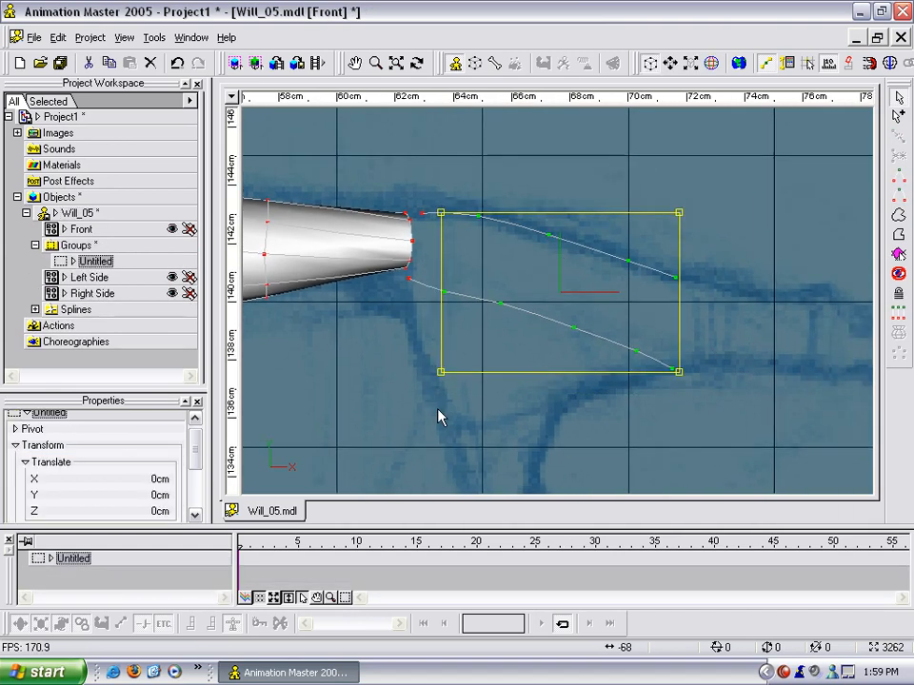
pyautogui.press('Delete')
# Step: Group the control points of the wrist's end ring and rotate the ring slightly clockwise in the top view
pyautogui.scroll(1, 464, 317)
pyautogui.moveTo(334, 163); pyautogui.dragTo(402, 250)
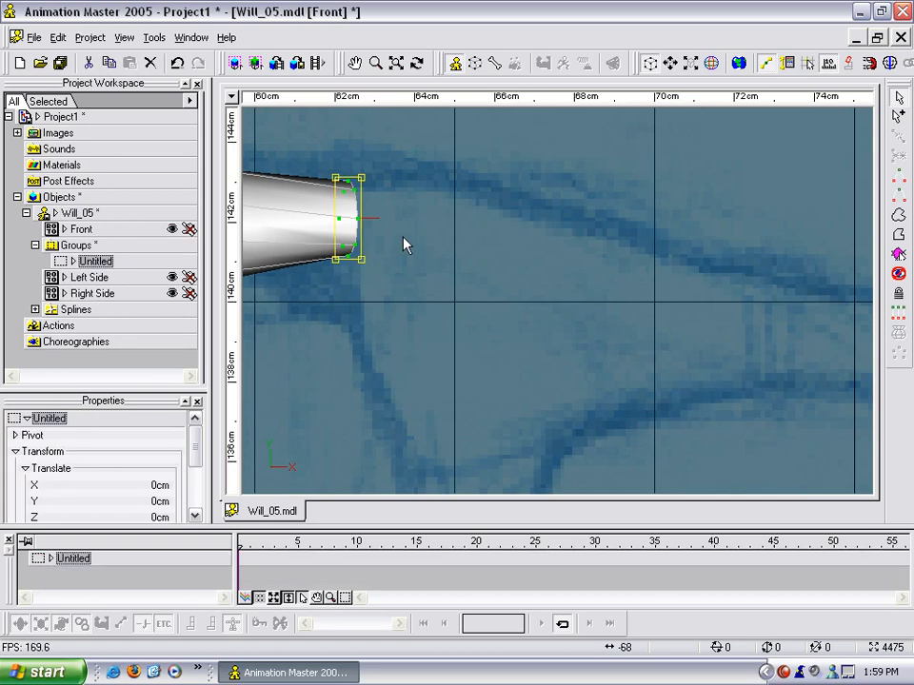
pyautogui.press('KP_5')
pyautogui.scroll(2, 536, 285)
pyautogui.moveTo(448, 321); pyautogui.dragTo(574, 322, button='middle')
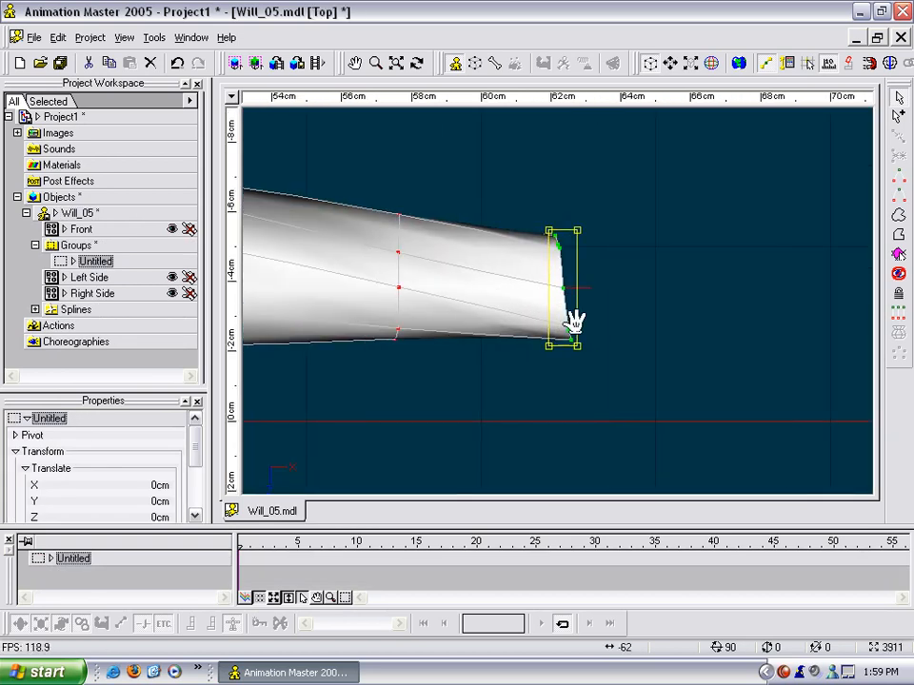
pyautogui.press('r')
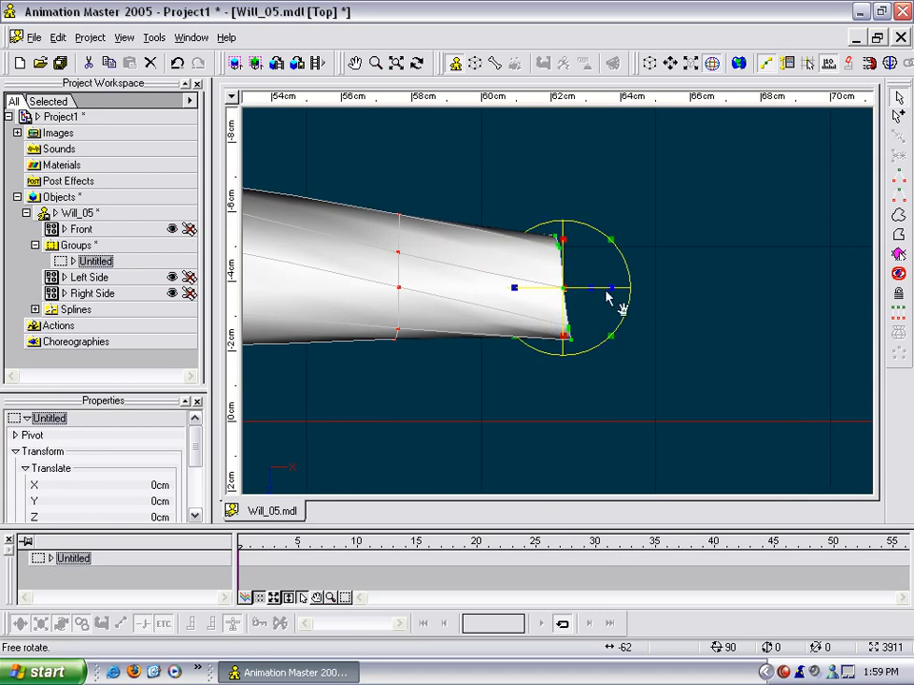
pyautogui.moveTo(612, 242); pyautogui.dragTo(628, 244)
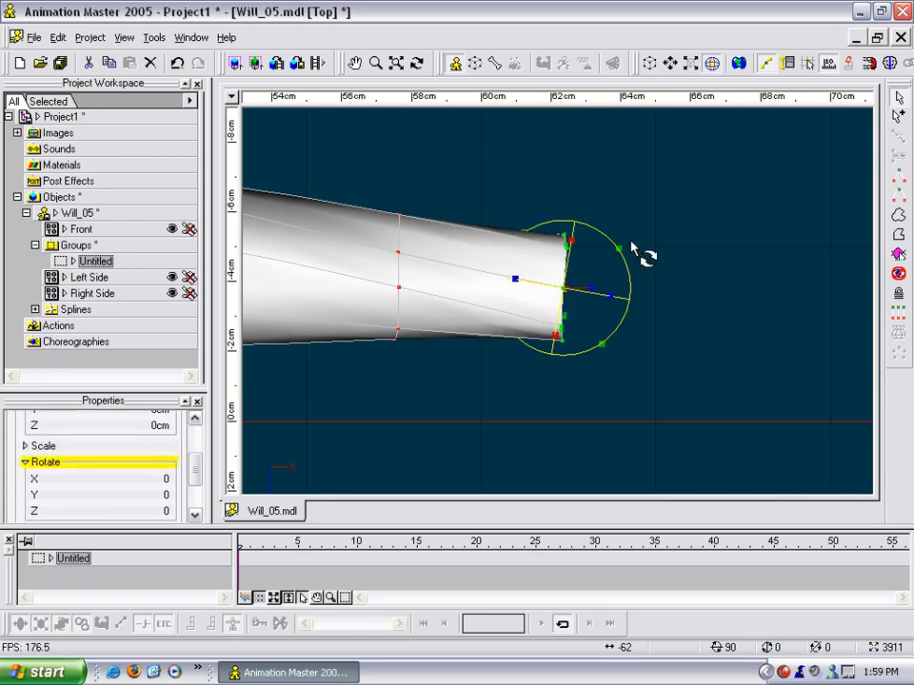
pyautogui.click(668, 267)
# Step: Flatten the wrist's end ring in the front view by scaling its control points to 0 along X
pyautogui.scroll(-6, 671, 262)
pyautogui.press('1')
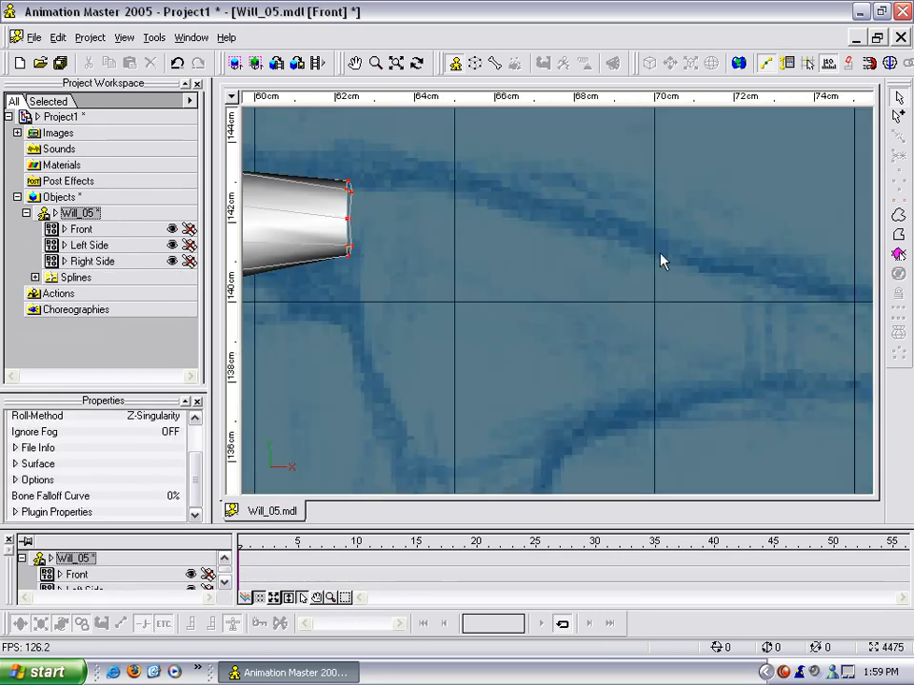
pyautogui.moveTo(364, 164); pyautogui.dragTo(342, 308)
pyautogui.scroll(4, 400, 278)
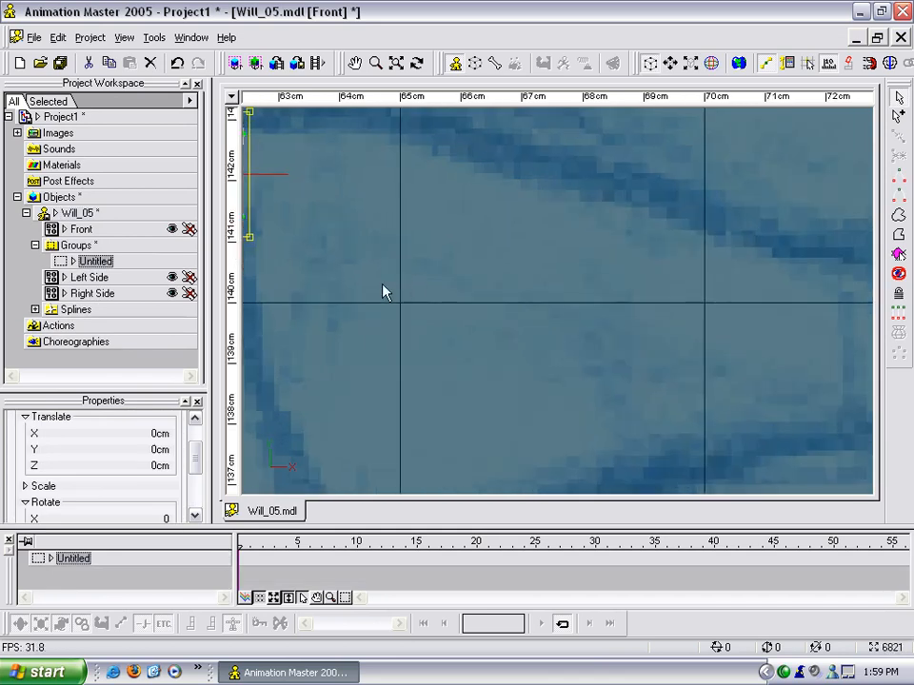
pyautogui.moveTo(400, 278); pyautogui.dragTo(626, 302, button='middle')
pyautogui.scroll(2, 196, 457)
pyautogui.scroll(-3, 73, 462)
pyautogui.click(26, 468)
pyautogui.click(133, 481)
pyautogui.write('0')
pyautogui.press('Return')
pyautogui.click(549, 357)
pyautogui.scroll(-5, 551, 339)
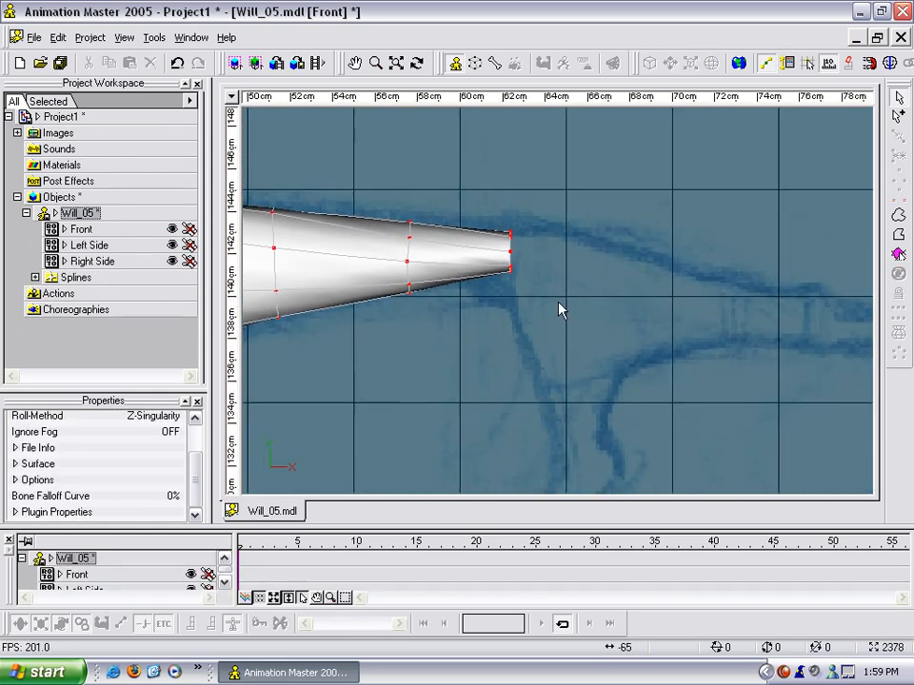
# Step: Extrude the wrist's end ring toward the hand and rotate the new ring to slant down toward the thumb side
pyautogui.scroll(3, 555, 274)
pyautogui.moveTo(546, 274); pyautogui.dragTo(523, 237, button='middle')
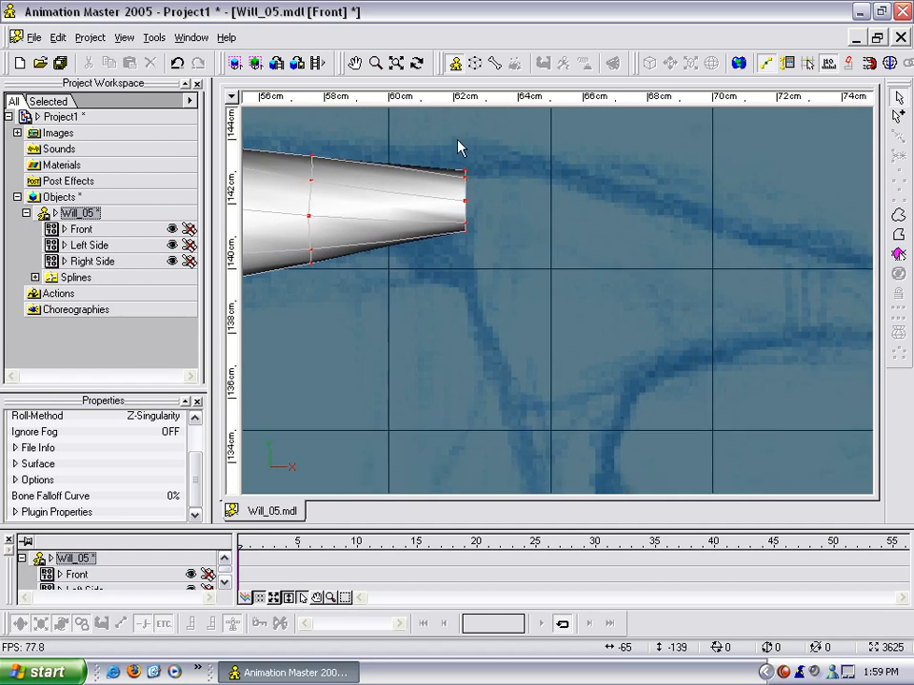
pyautogui.moveTo(547, 334); pyautogui.dragTo(526, 298)
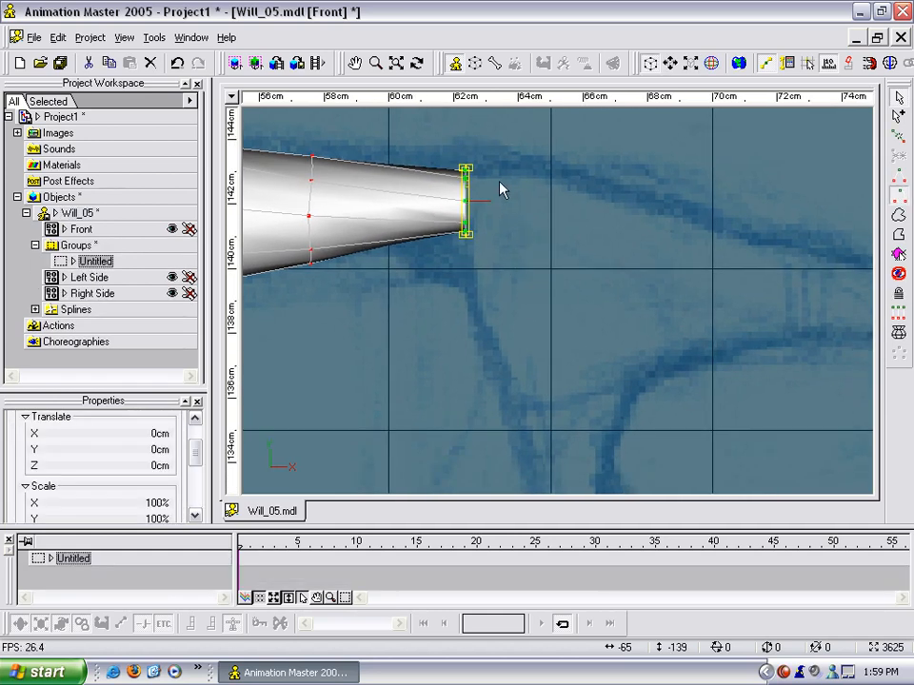
pyautogui.moveTo(471, 175); pyautogui.dragTo(518, 243)
pyautogui.press('r')
pyautogui.moveTo(618, 149); pyautogui.dragTo(694, 247)
pyautogui.press('n')
pyautogui.moveTo(514, 256)
pyautogui.mouseDown()
pyautogui.moveTo(514, 233)
pyautogui.moveTo(512, 253)
pyautogui.mouseUp()
pyautogui.click(597, 237)
# Step: Group the original wrist ring behind the extrusion and scale it up to match the drawn wrist
pyautogui.moveTo(438, 148); pyautogui.dragTo(473, 244)
pyautogui.press('s')
pyautogui.moveTo(486, 184); pyautogui.dragTo(451, 202)
pyautogui.press('n')
# Step: Reposition the control points at the lower, thumb-side end of the extruded ring, checking them in an orbited view
pyautogui.moveTo(540, 297)
pyautogui.mouseDown(button='middle')
pyautogui.moveTo(529, 266)
pyautogui.moveTo(538, 307)
pyautogui.mouseUp(button='middle')
pyautogui.moveTo(444, 316); pyautogui.dragTo(400, 318)
pyautogui.click(468, 314)
pyautogui.click(505, 328)
pyautogui.press('t')
pyautogui.click(487, 264)
pyautogui.press('t')
pyautogui.moveTo(471, 306); pyautogui.dragTo(500, 357)
pyautogui.press('t')
pyautogui.click(538, 268)
pyautogui.press('t')
pyautogui.press('t')
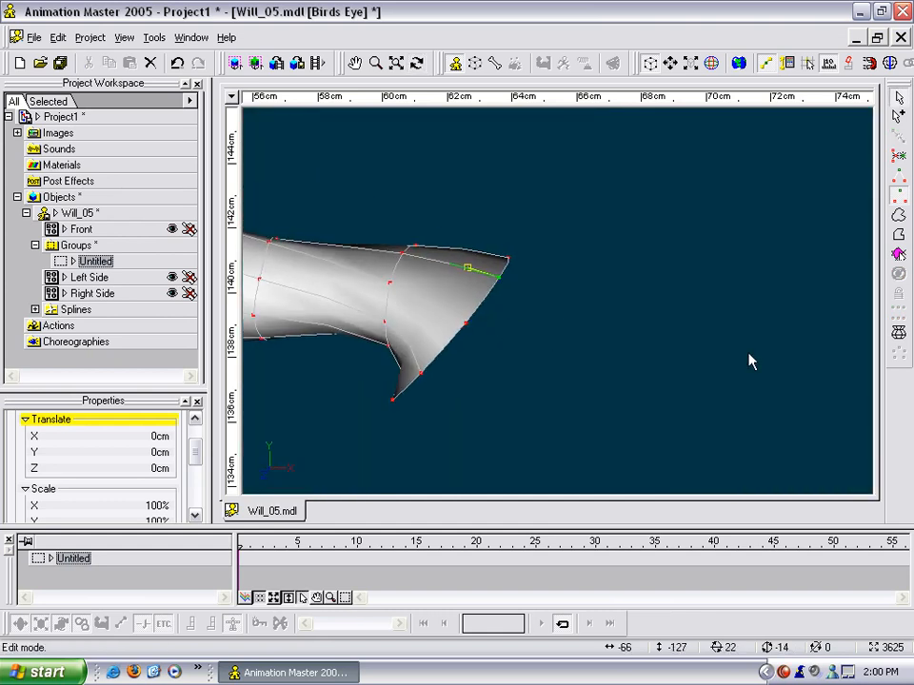
# Step: Examine the extruded ring's opening and thumb-side control points from orbited, right and front views
pyautogui.moveTo(590, 377); pyautogui.dragTo(524, 367)
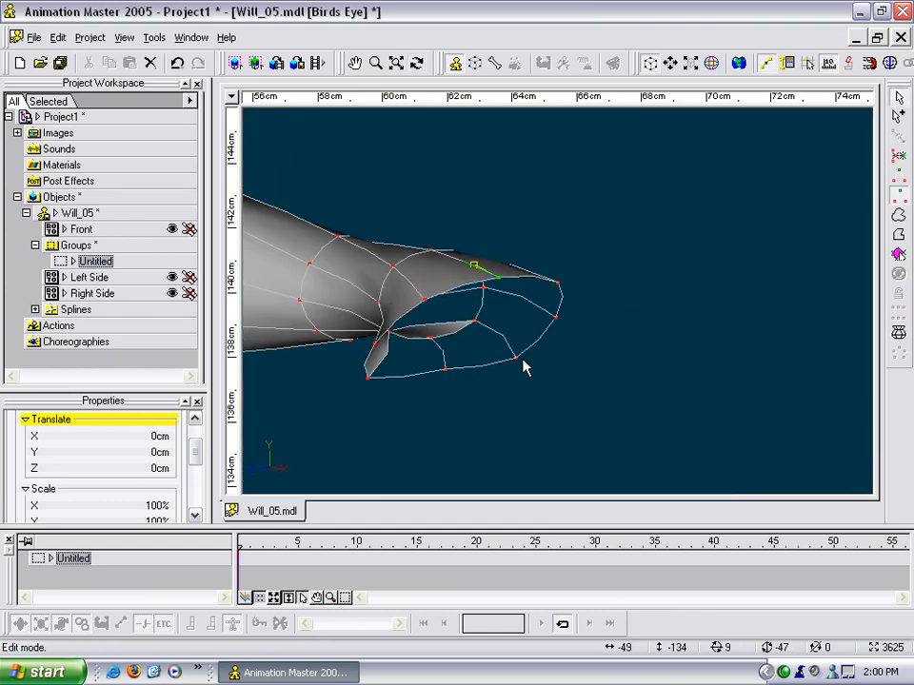
pyautogui.click(378, 343)
pyautogui.press('t')
pyautogui.moveTo(379, 346); pyautogui.dragTo(399, 359)
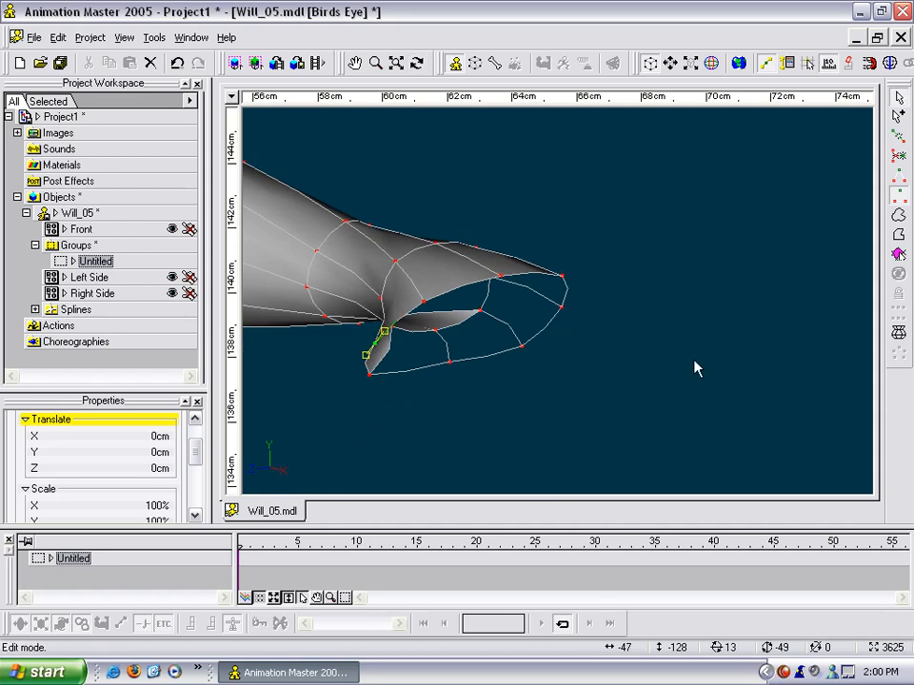
pyautogui.press('t')
pyautogui.moveTo(564, 311); pyautogui.dragTo(564, 354)
pyautogui.press('4')
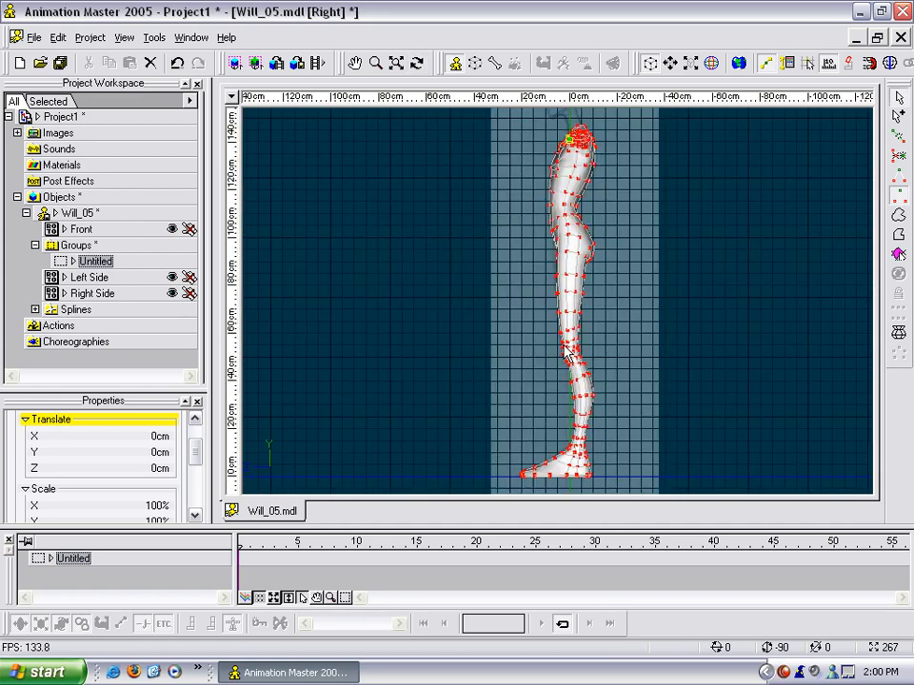
pyautogui.press('1')
pyautogui.click(571, 207)
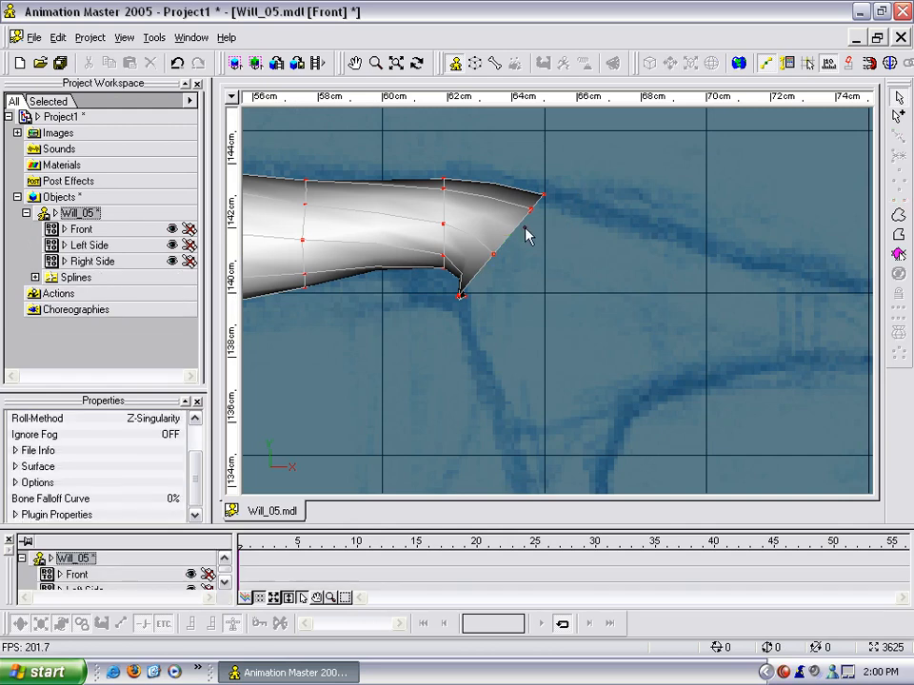
# Step: Extrude the hand's open end ring once more, enlarge it and place it farther along the drawn palm
pyautogui.click(519, 217)
pyautogui.press(',')
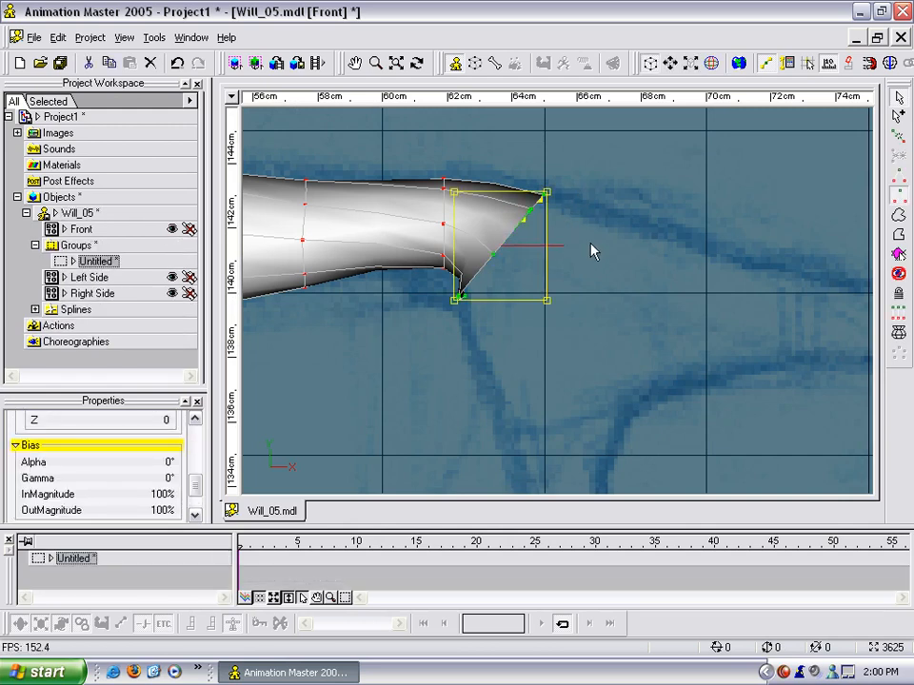
pyautogui.moveTo(538, 265); pyautogui.dragTo(536, 325)
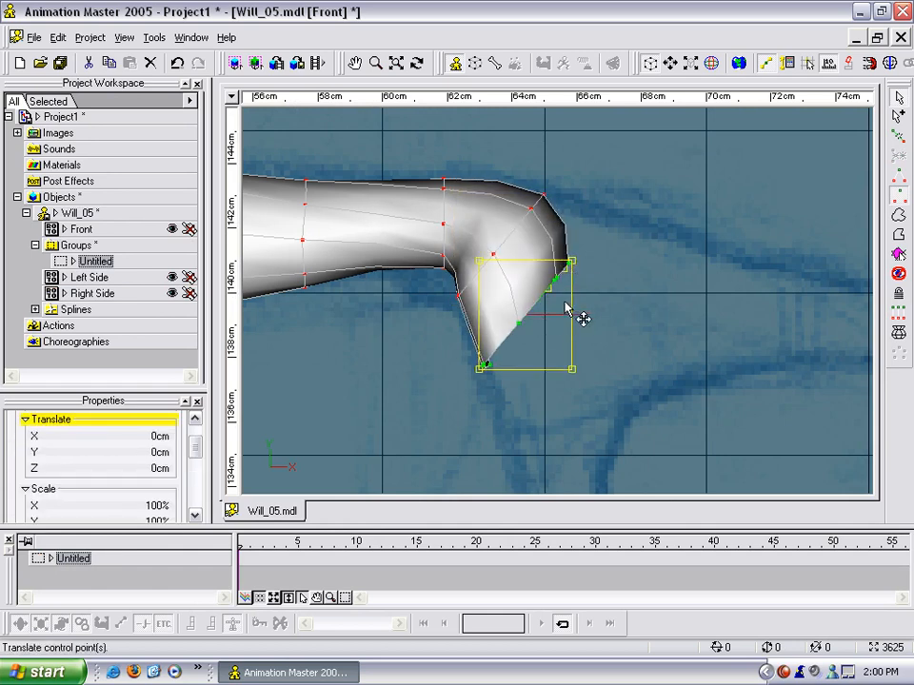
pyautogui.moveTo(571, 264); pyautogui.dragTo(591, 242)
pyautogui.moveTo(546, 305)
pyautogui.mouseDown()
pyautogui.moveTo(571, 292)
pyautogui.moveTo(563, 302)
pyautogui.mouseUp()
# Step: Fit the outer ring's upper control points to the drawn hand outline and move both rings' middle control points toward the fingers
pyautogui.moveTo(636, 231); pyautogui.dragTo(608, 246)
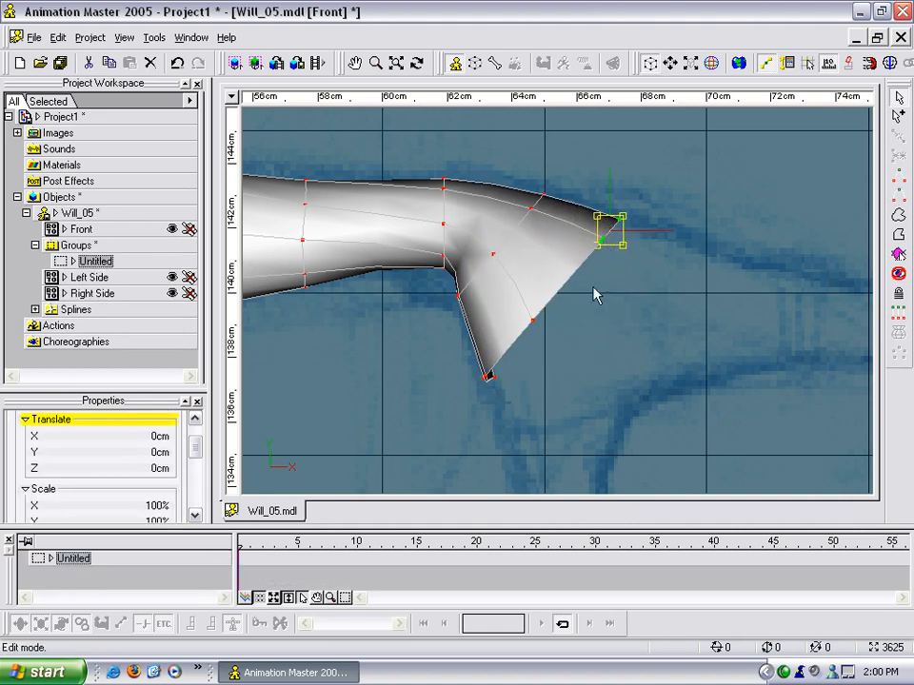
pyautogui.moveTo(530, 325); pyautogui.dragTo(577, 309)
pyautogui.moveTo(494, 256); pyautogui.dragTo(546, 271)
pyautogui.press('t')
pyautogui.press('Escape')
# Step: Move the outer ring's middle control point back in line with the ring's slanted edge in the front view
pyautogui.click(460, 289)
pyautogui.press('t')
pyautogui.moveTo(460, 300); pyautogui.dragTo(457, 265)
pyautogui.press('Escape')
pyautogui.press('4')
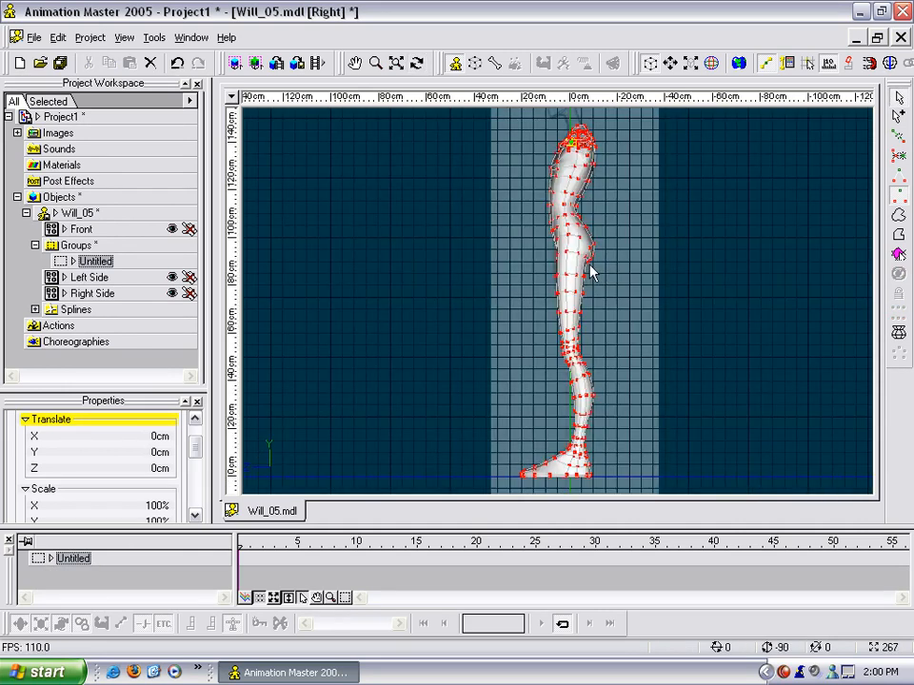
pyautogui.press('1')
pyautogui.moveTo(554, 329)
pyautogui.mouseDown(button='middle')
pyautogui.moveTo(549, 282)
pyautogui.moveTo(561, 312)
pyautogui.mouseUp(button='middle')
pyautogui.scroll(5, 551, 284)
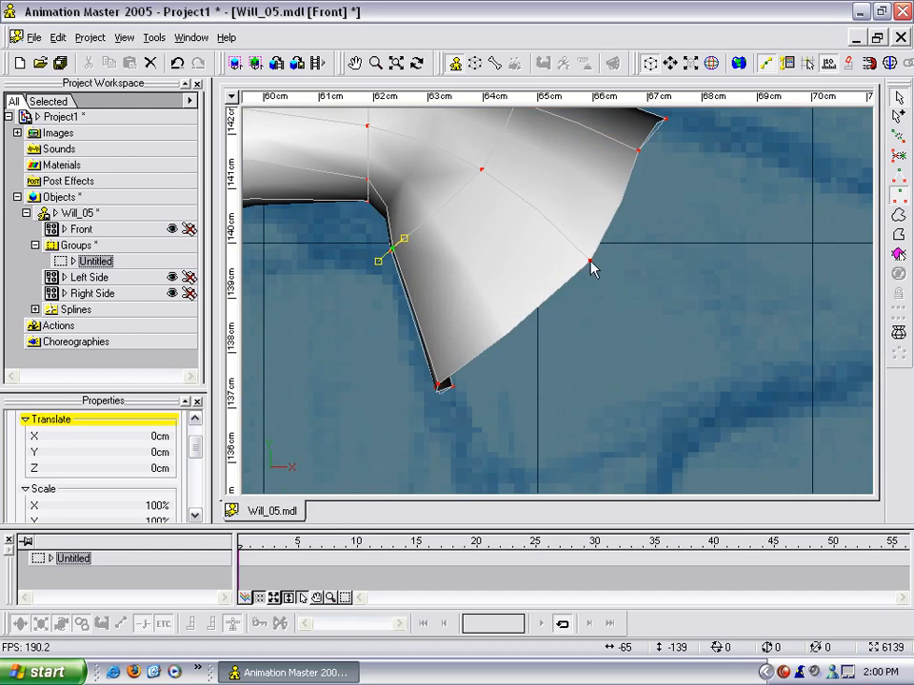
pyautogui.moveTo(590, 270); pyautogui.dragTo(557, 255)
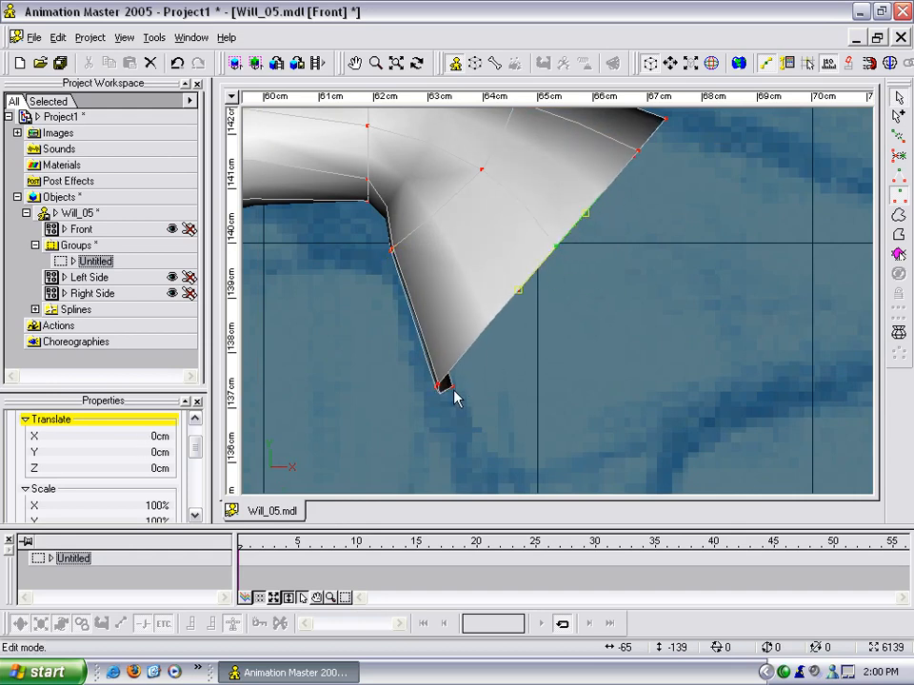
# Step: In wireframe display, move the rear lower control points of both hand rings up and toward the fingers
pyautogui.press('9')
pyautogui.scroll(2, 460, 387)
pyautogui.click(367, 238)
pyautogui.moveTo(368, 239); pyautogui.dragTo(387, 210)
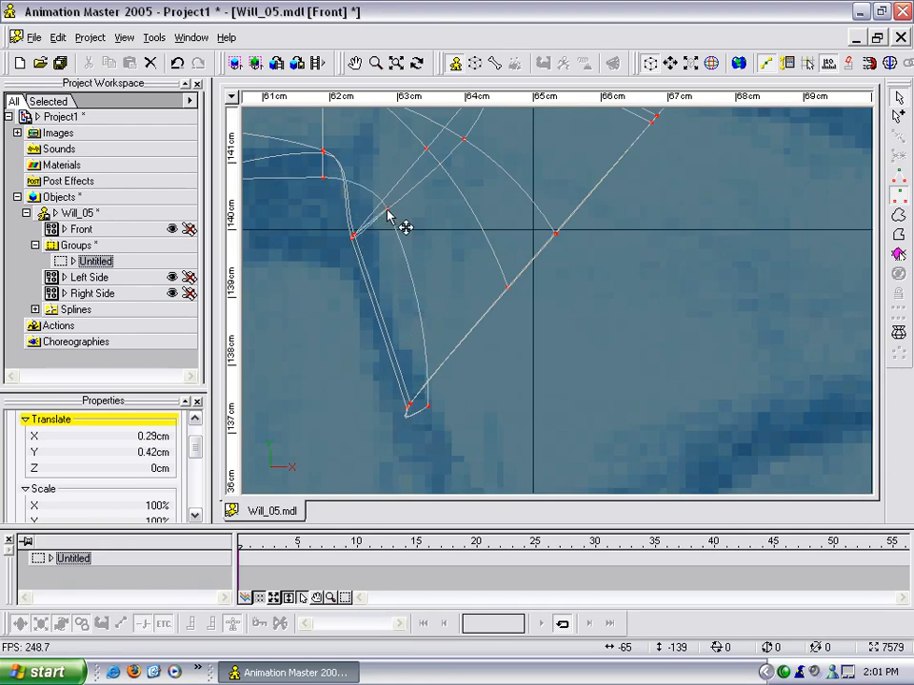
pyautogui.moveTo(429, 408); pyautogui.dragTo(545, 271)
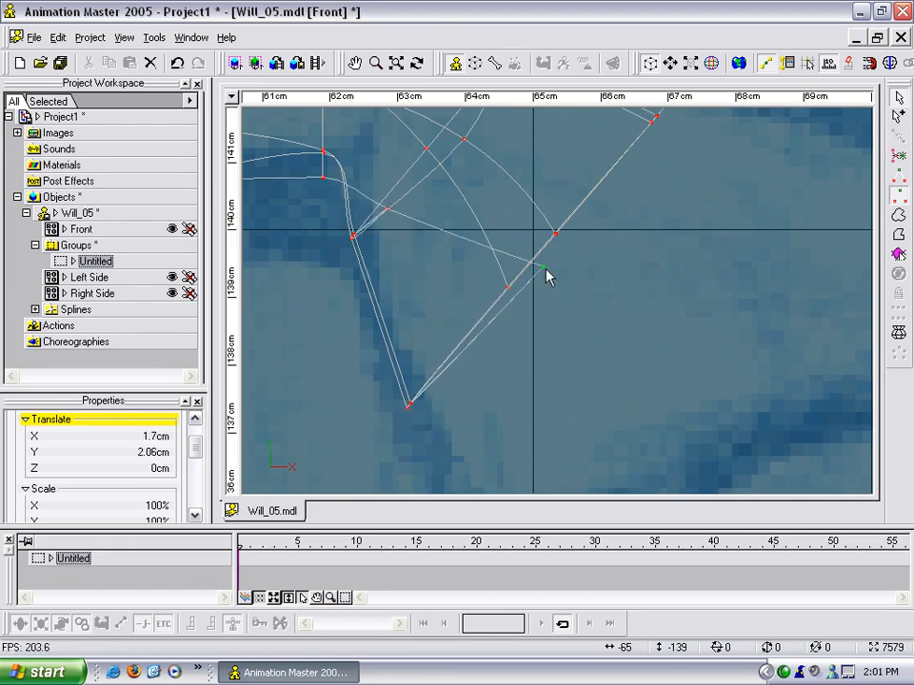
# Step: Examine the overlapping control points at the thumb-side corner from orbited and standard views
pyautogui.click(409, 403)
pyautogui.press('t')
pyautogui.moveTo(444, 385); pyautogui.dragTo(419, 361)
pyautogui.scroll(-3, 489, 384)
pyautogui.press('t')
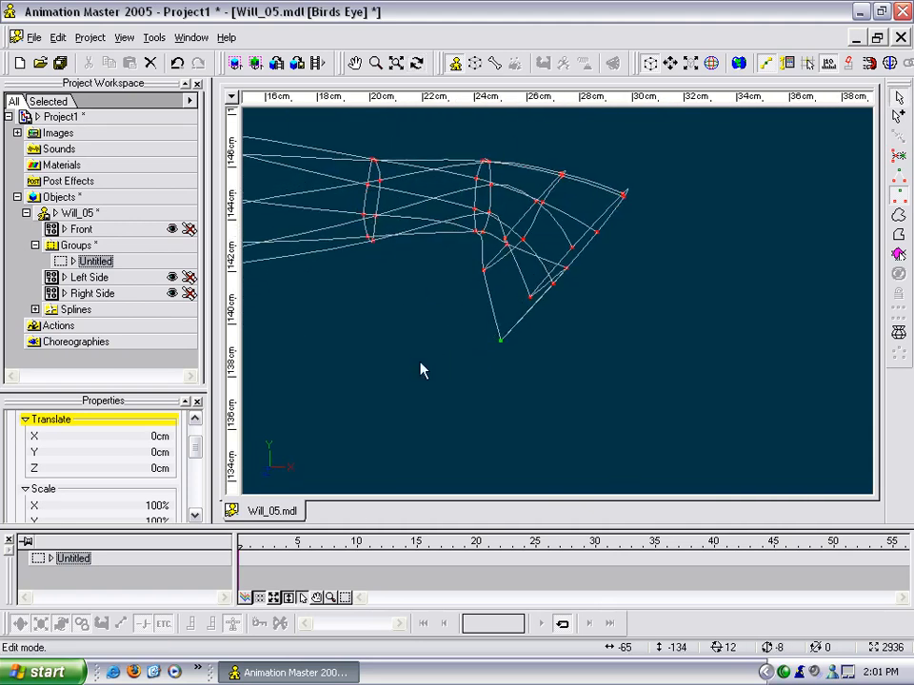
pyautogui.press('4')
pyautogui.press('2')
pyautogui.press('m')
pyautogui.moveTo(520, 268); pyautogui.dragTo(547, 312)
# Step: Identify the overlapping inner-ring control points at the thumb side and move one up toward the palm's middle
pyautogui.click(381, 283)
pyautogui.press('t')
pyautogui.moveTo(396, 300); pyautogui.dragTo(460, 318)
pyautogui.press('4')
pyautogui.press('2')
pyautogui.press('m')
pyautogui.scroll(3, 439, 312)
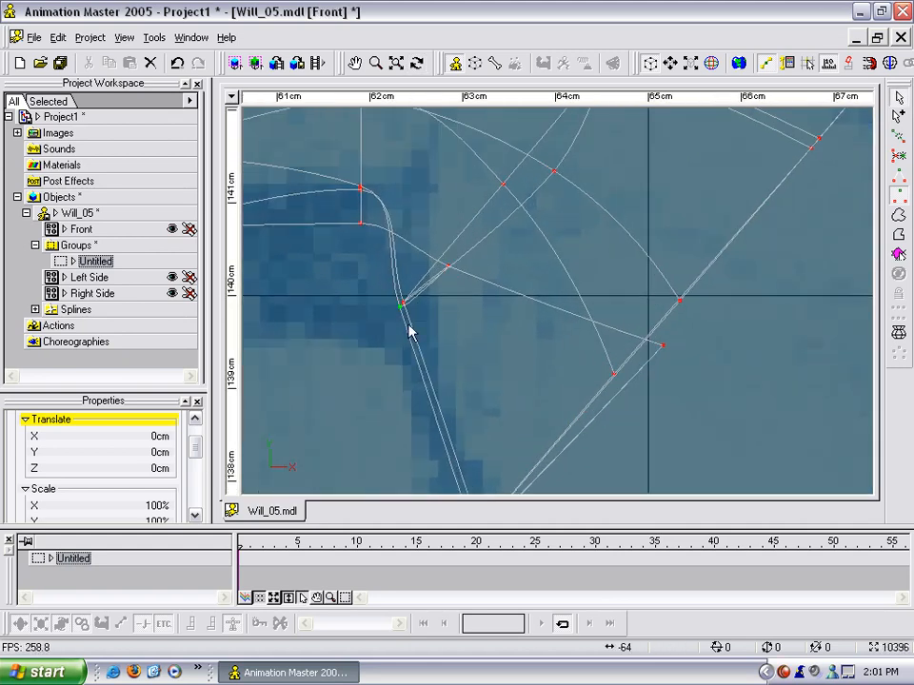
pyautogui.moveTo(404, 306); pyautogui.dragTo(431, 275)
# Step: Move one of the outer ring's overlapping lowest control points up toward the palm's middle
pyautogui.press('m')
pyautogui.moveTo(488, 317); pyautogui.dragTo(490, 210)
pyautogui.click(476, 425)
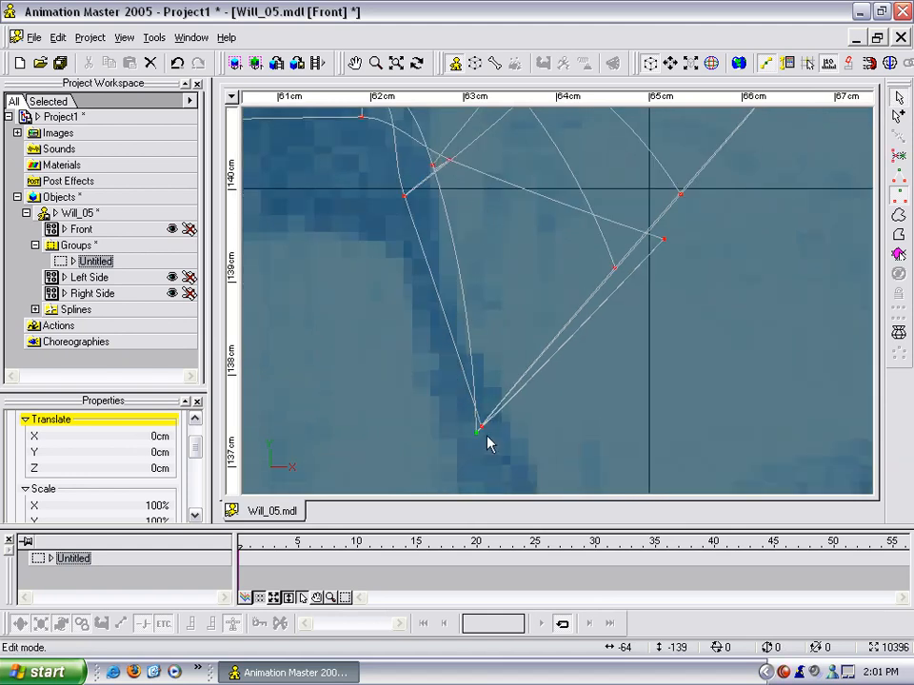
pyautogui.moveTo(479, 437); pyautogui.dragTo(531, 284)
# Step: Examine the palm opening and the thumb-side corner in wireframe and shaded displays from several orbited angles
pyautogui.press('8')
pyautogui.scroll(-4, 550, 261)
pyautogui.press('t')
pyautogui.click(542, 246)
pyautogui.moveTo(564, 229)
pyautogui.mouseDown()
pyautogui.moveTo(530, 237)
pyautogui.moveTo(552, 249)
pyautogui.moveTo(540, 254)
pyautogui.moveTo(564, 253)
pyautogui.moveTo(526, 142)
pyautogui.moveTo(534, 187)
pyautogui.moveTo(526, 261)
pyautogui.moveTo(542, 292)
pyautogui.mouseUp()
pyautogui.press('t')
pyautogui.press('0')
pyautogui.scroll(-3, 539, 255)
pyautogui.press('t')
pyautogui.press('t')
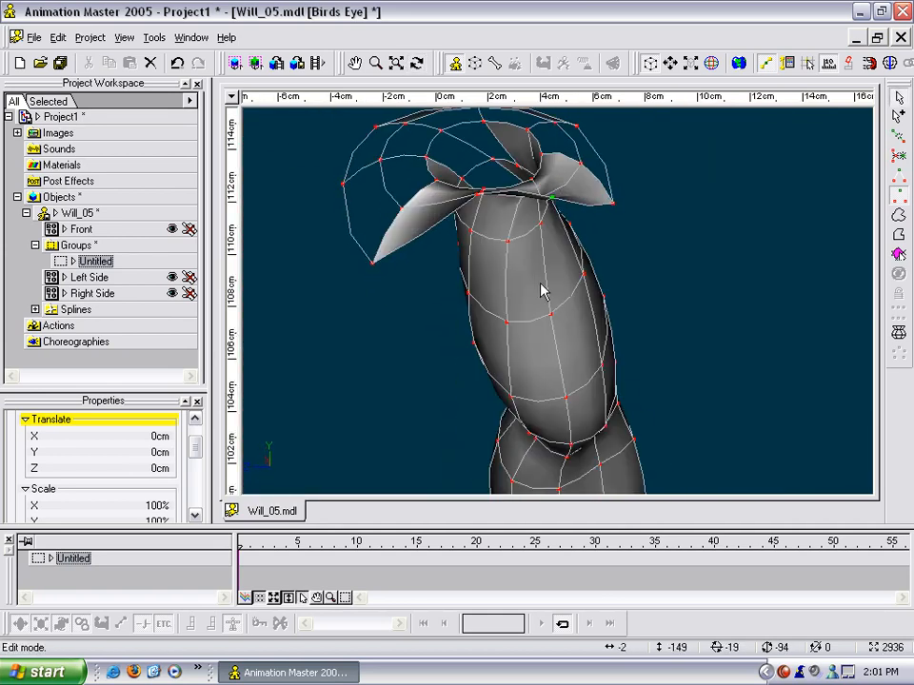
pyautogui.press('t')
pyautogui.moveTo(591, 194); pyautogui.dragTo(581, 229)
pyautogui.press('t')
pyautogui.scroll(-2, 561, 242)
pyautogui.moveTo(554, 245); pyautogui.dragTo(524, 387, button='middle')
pyautogui.press('t')
pyautogui.moveTo(449, 341); pyautogui.dragTo(545, 330)
pyautogui.press('t')
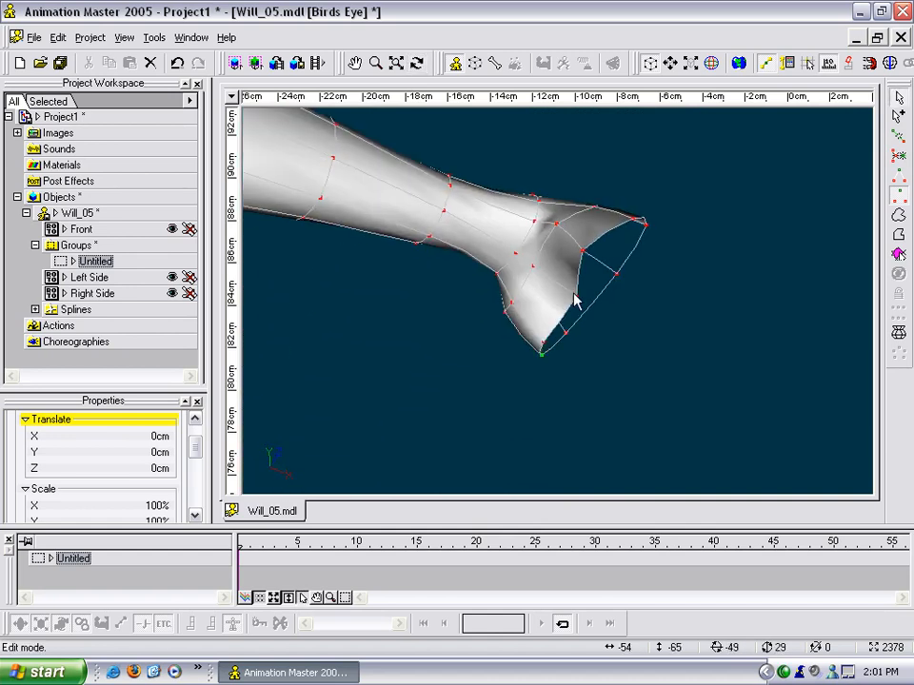
# Step: Adjust the outer ring's control points in orbited views to round off the hand's open edge
pyautogui.moveTo(584, 252); pyautogui.dragTo(590, 244)
pyautogui.press('t')
pyautogui.moveTo(588, 249); pyautogui.dragTo(558, 330)
pyautogui.press('t')
pyautogui.press('t')
pyautogui.moveTo(560, 329); pyautogui.dragTo(525, 341)
pyautogui.scroll(-7, 534, 309)
pyautogui.press('t')
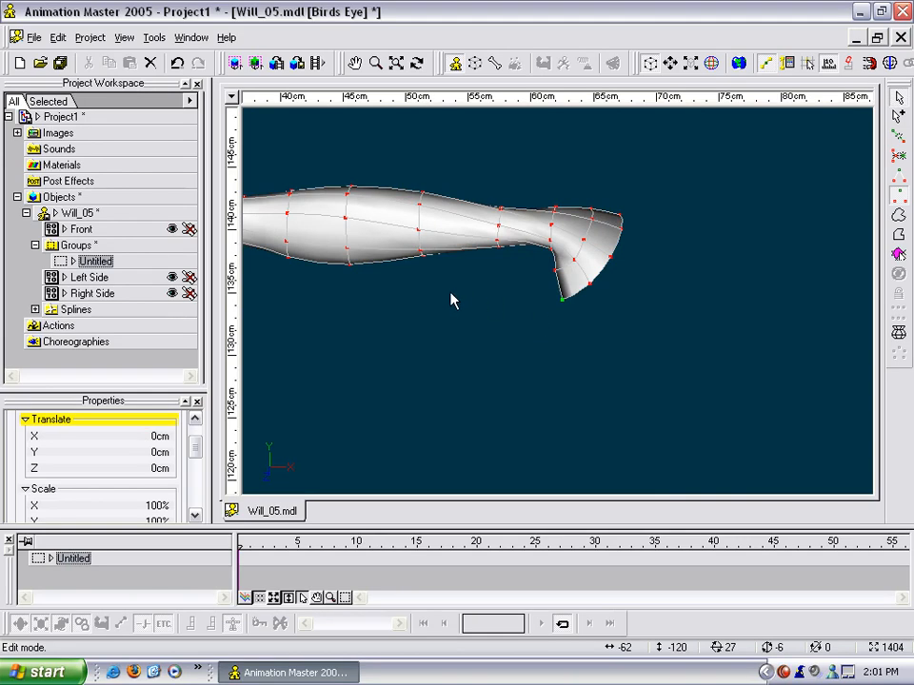
# Step: Add a slanted two-point spline about 10 cm long in the empty area above the head drawing, beside the centre axis
pyautogui.press('1')
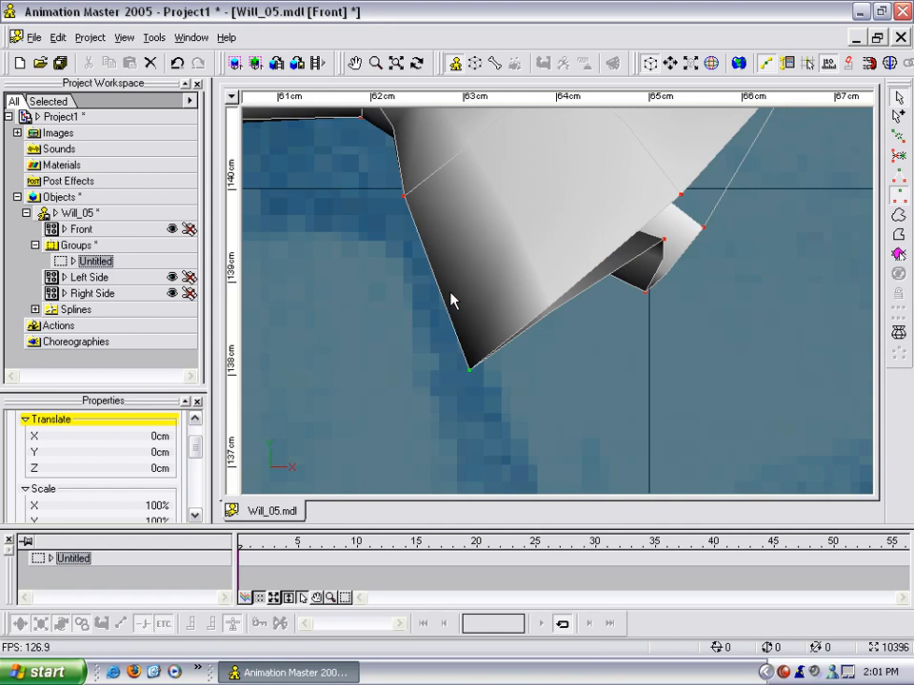
pyautogui.scroll(-10, 469, 292)
pyautogui.moveTo(467, 284)
pyautogui.mouseDown(button='middle')
pyautogui.moveTo(565, 369)
pyautogui.moveTo(626, 297)
pyautogui.moveTo(616, 298)
pyautogui.moveTo(610, 316)
pyautogui.mouseUp(button='middle')
pyautogui.moveTo(576, 273); pyautogui.dragTo(584, 310, button='middle')
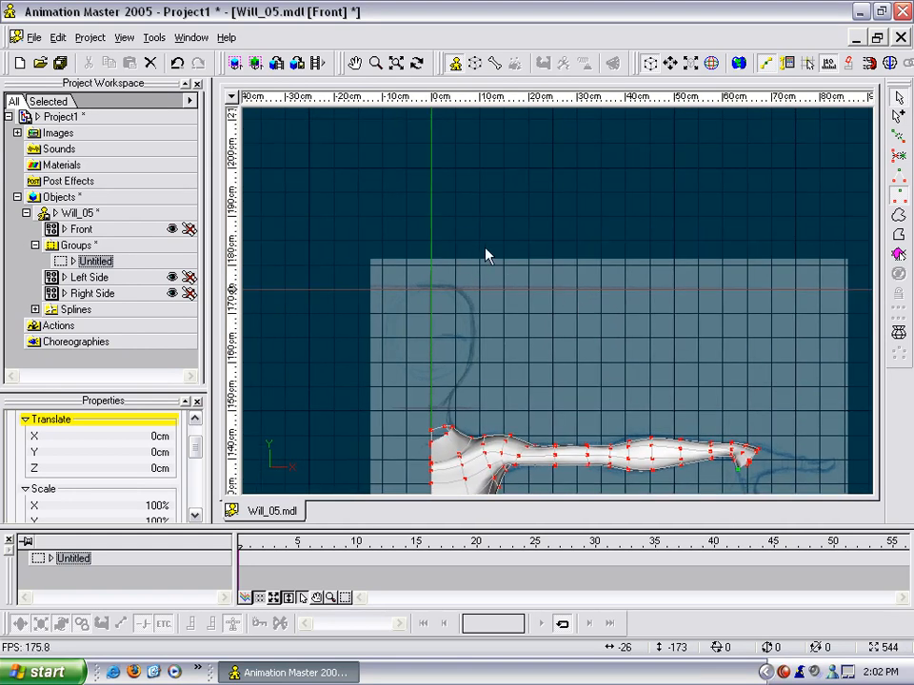
pyautogui.moveTo(485, 255)
pyautogui.mouseDown(button='middle')
pyautogui.moveTo(518, 313)
pyautogui.moveTo(532, 296)
pyautogui.mouseUp(button='middle')
pyautogui.hotkey('shift', 'a')
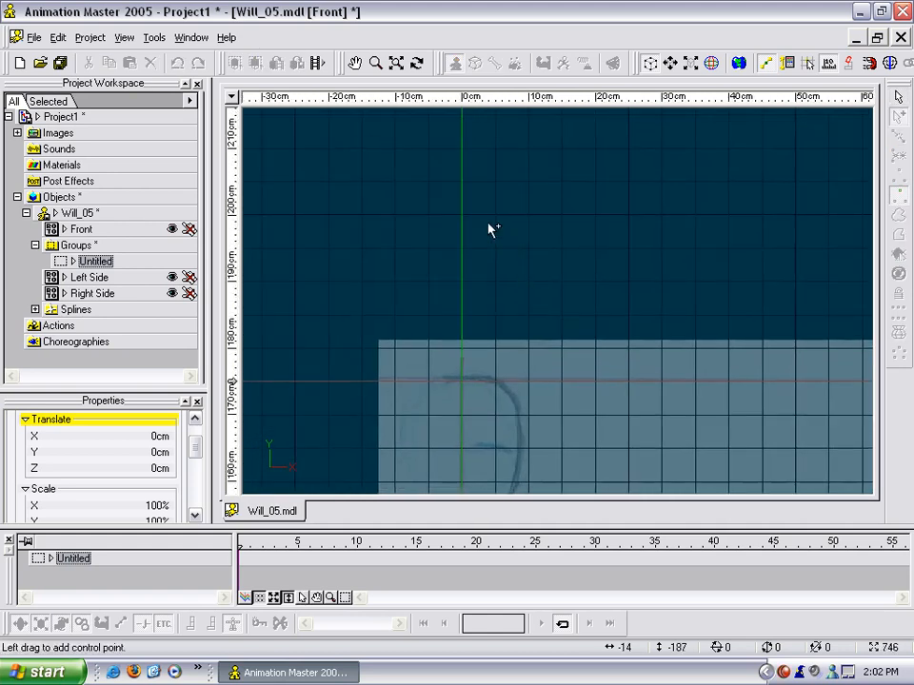
pyautogui.click(487, 221)
pyautogui.click(522, 274)
pyautogui.click(615, 296)
pyautogui.press('Escape')
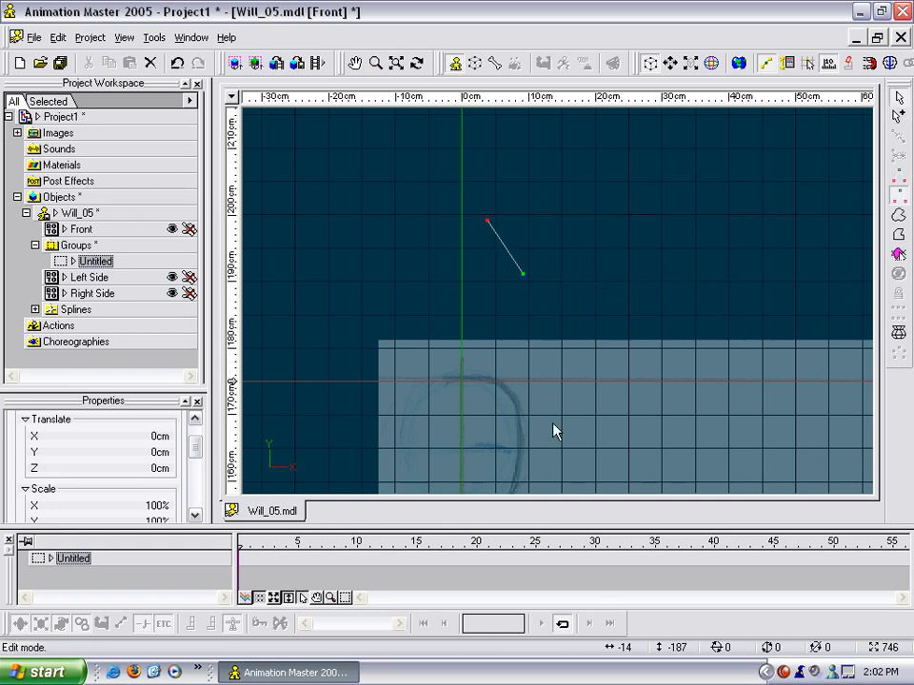
# Step: Lathe the two-point spline above the head drawing around the vertical axis
pyautogui.scroll(4, 586, 341)
pyautogui.moveTo(585, 273); pyautogui.dragTo(618, 322, button='middle')
pyautogui.moveTo(603, 210); pyautogui.dragTo(446, 376)
pyautogui.click(582, 304)
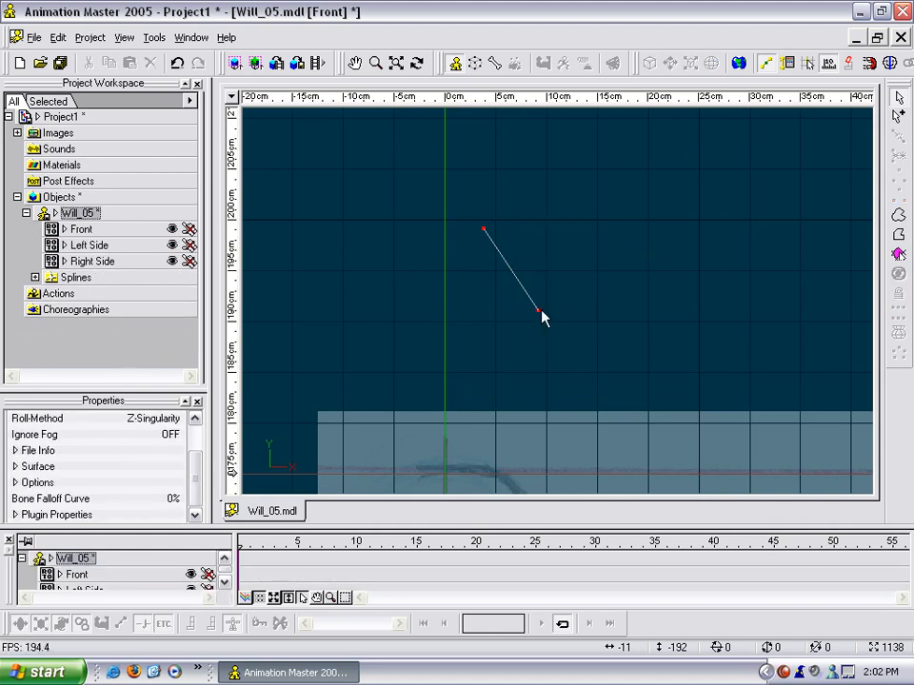
pyautogui.click(539, 313)
pyautogui.click(898, 333)
# Step: Delete the lathed shape's lower ring of control points
pyautogui.click(442, 315)
pyautogui.moveTo(302, 282); pyautogui.dragTo(651, 362)
pyautogui.press('Delete')
# Step: Group the remaining ring and rotate it upright so that its circle faces the front view
pyautogui.moveTo(337, 174); pyautogui.dragTo(593, 309)
pyautogui.press('r')
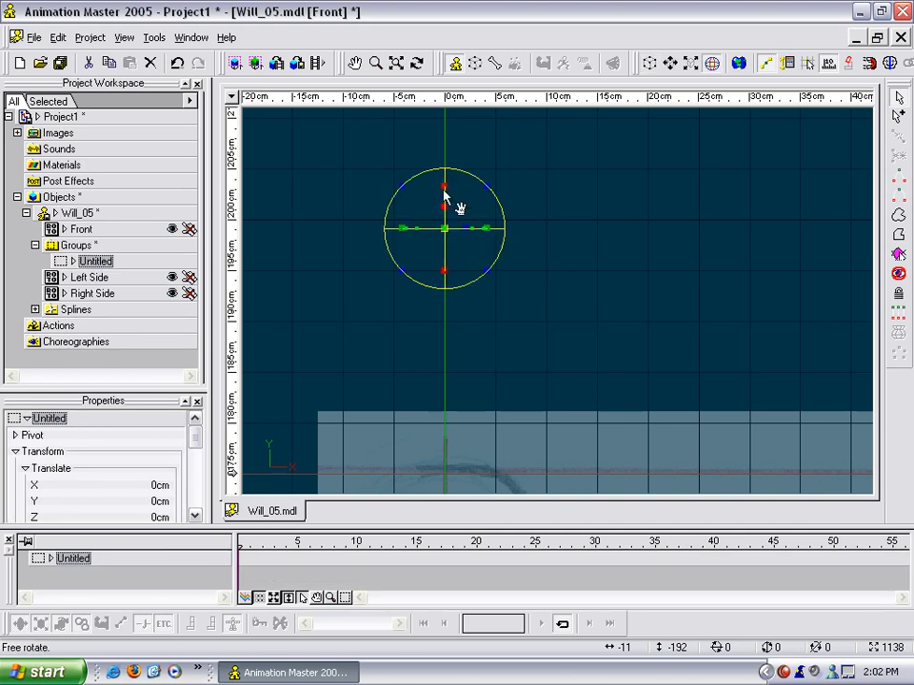
pyautogui.moveTo(447, 197); pyautogui.dragTo(457, 272)
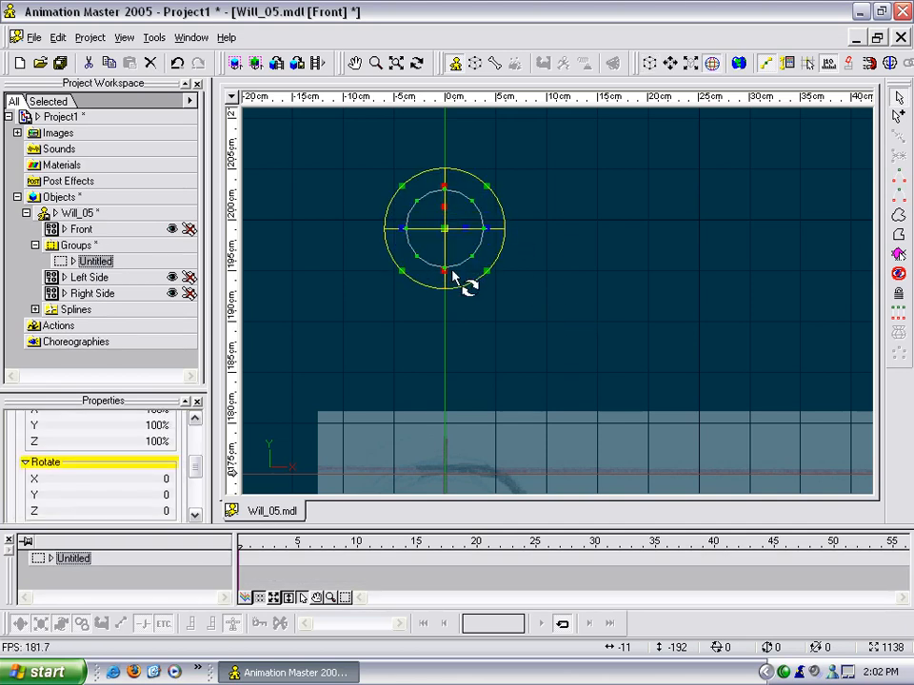
pyautogui.click(549, 274)
# Step: Rotate the upright ring about the vertical axis in the right view so that it stands edge-on in the front view
pyautogui.press('KP_6')
pyautogui.moveTo(529, 219); pyautogui.dragTo(465, 486, button='middle')
pyautogui.scroll(3, 463, 491)
pyautogui.moveTo(510, 327); pyautogui.dragTo(560, 482, button='middle')
pyautogui.scroll(1, 560, 483)
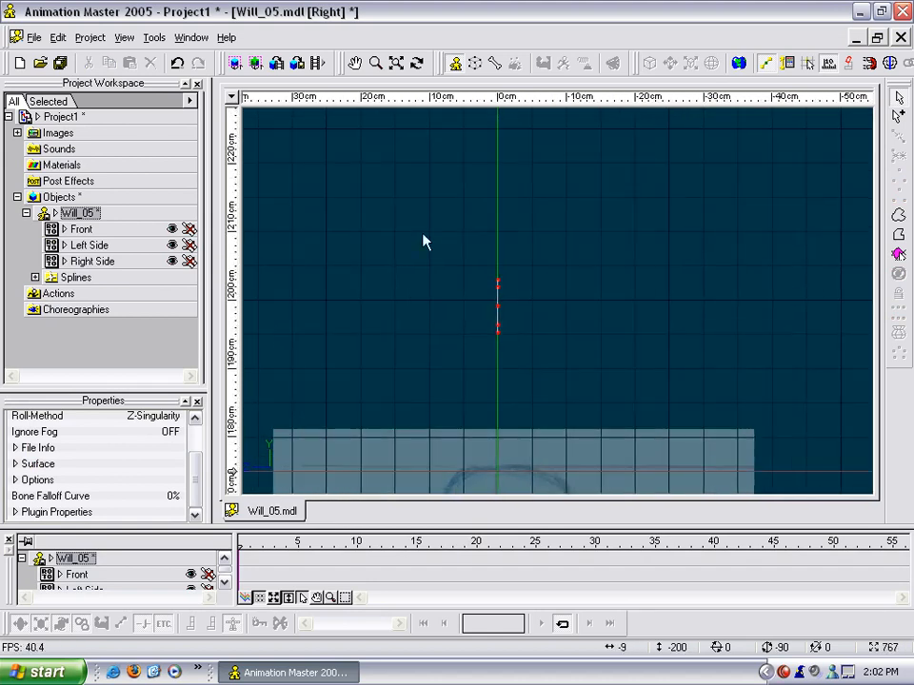
pyautogui.moveTo(455, 267); pyautogui.dragTo(611, 372)
pyautogui.press('r')
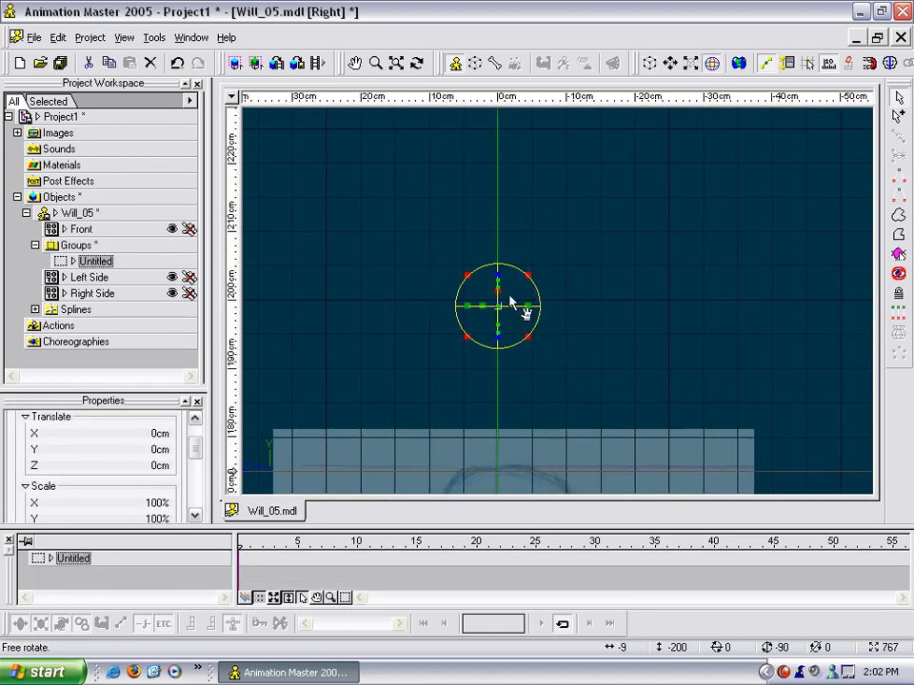
pyautogui.moveTo(473, 312); pyautogui.dragTo(600, 359)
pyautogui.click(588, 318)
pyautogui.click(519, 323)
pyautogui.press('t')
pyautogui.press('1')
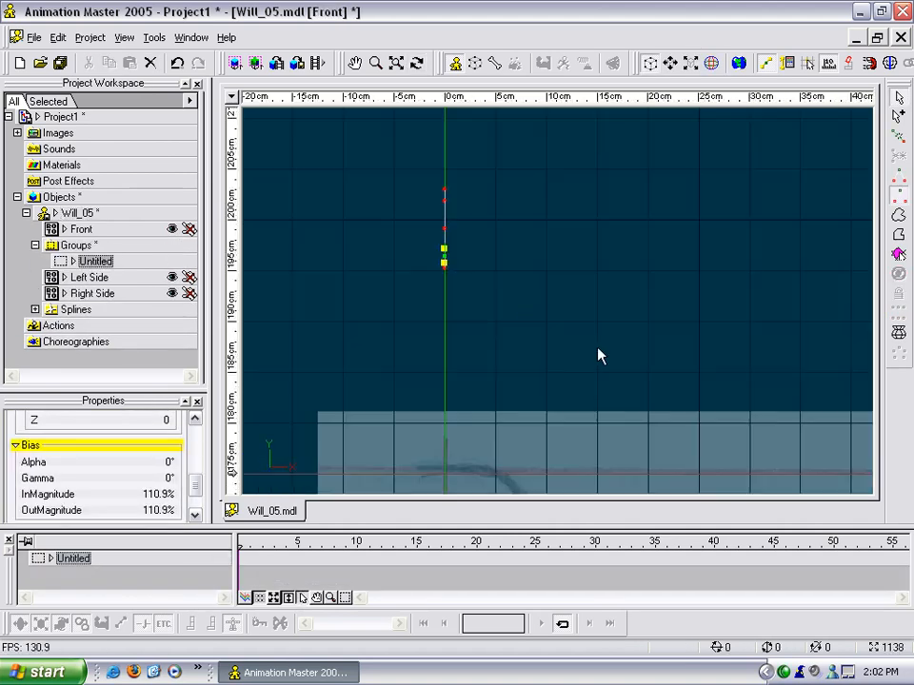
# Step: Group all the ring's control points in the front view and check its circular shape in an orbited view
pyautogui.moveTo(422, 163); pyautogui.dragTo(568, 381)
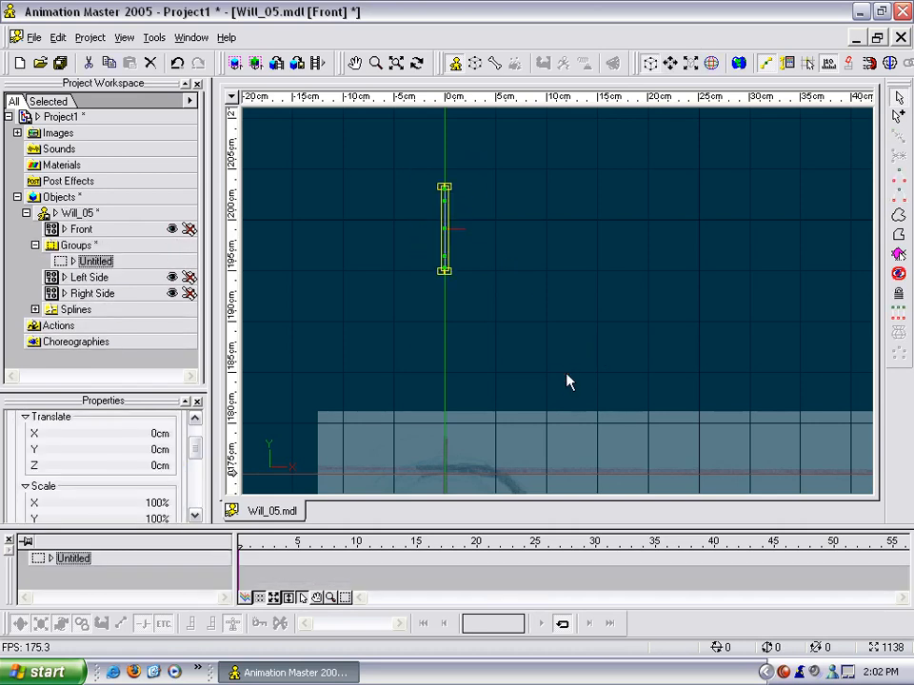
pyautogui.moveTo(532, 289); pyautogui.dragTo(567, 359, button='middle')
pyautogui.scroll(3, 567, 359)
pyautogui.moveTo(461, 334); pyautogui.dragTo(583, 336, button='middle')
pyautogui.scroll(2, 642, 341)
pyautogui.scroll(-6, 642, 349)
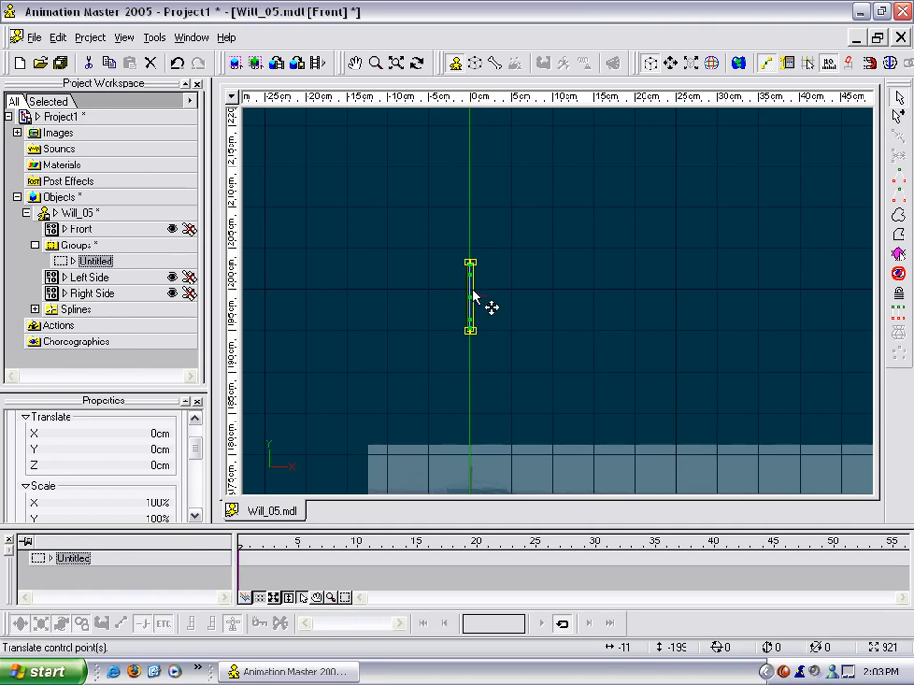
pyautogui.press('t')
pyautogui.moveTo(523, 320); pyautogui.dragTo(451, 314)
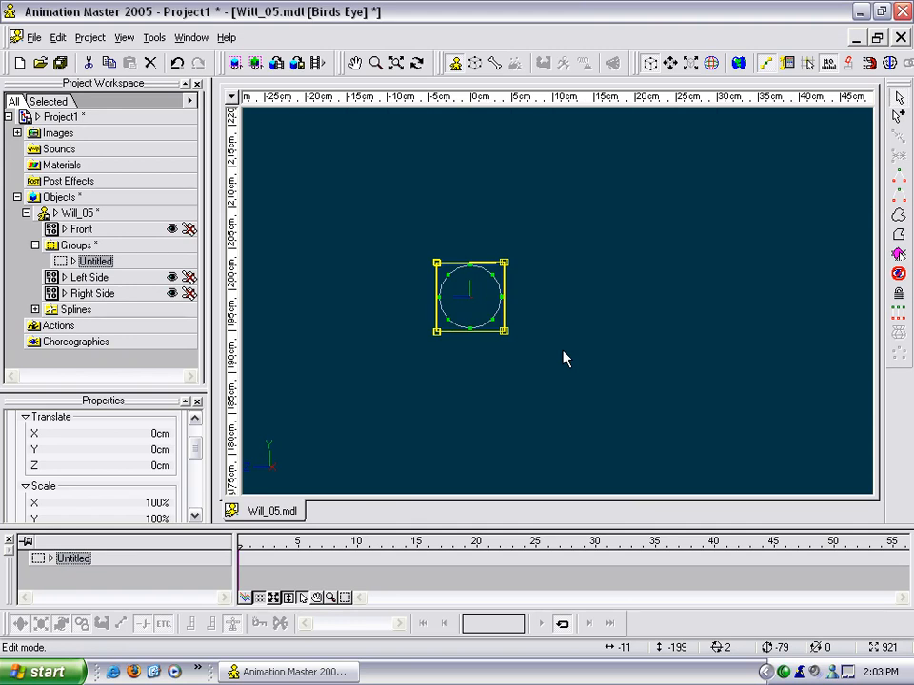
pyautogui.press('1')
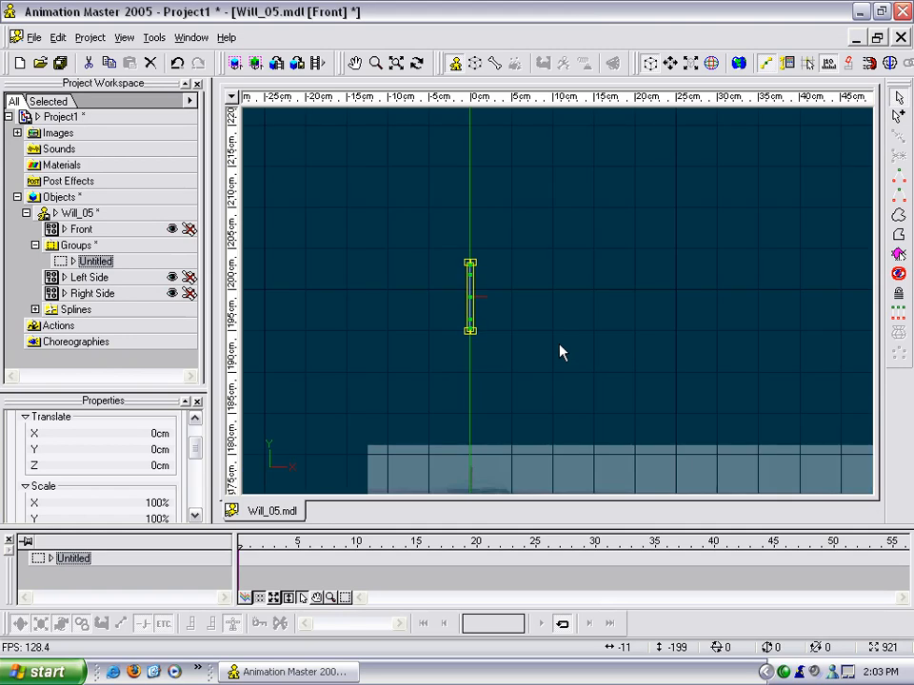
# Step: Extrude the grouped ring repeatedly along the X axis into a segmented tube about 28 cm long
pyautogui.click(560, 345)
pyautogui.moveTo(455, 258); pyautogui.dragTo(654, 437)
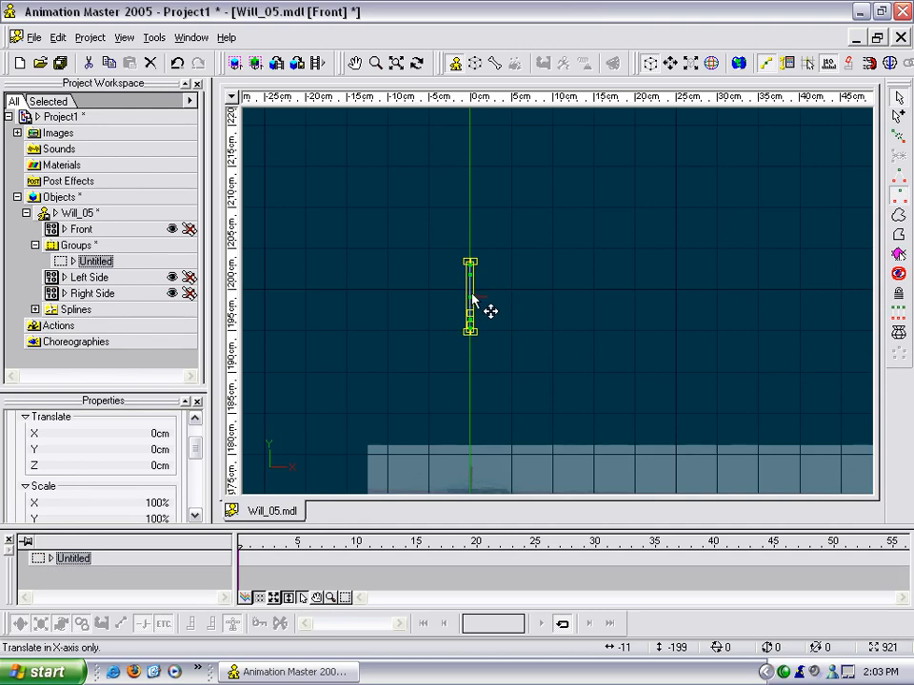
pyautogui.moveTo(472, 297); pyautogui.dragTo(498, 305)
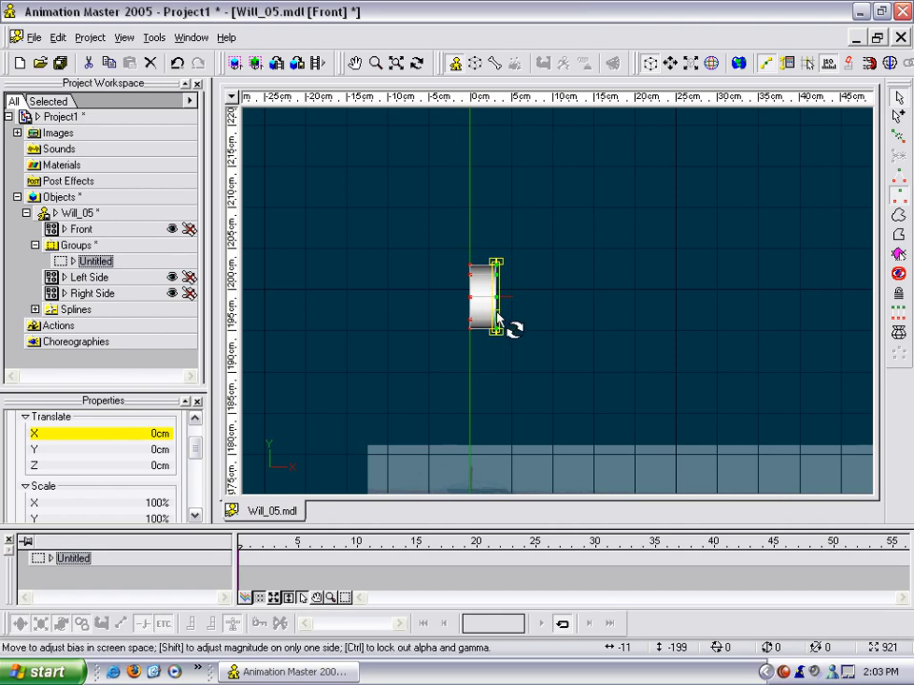
pyautogui.moveTo(497, 311); pyautogui.dragTo(571, 309)
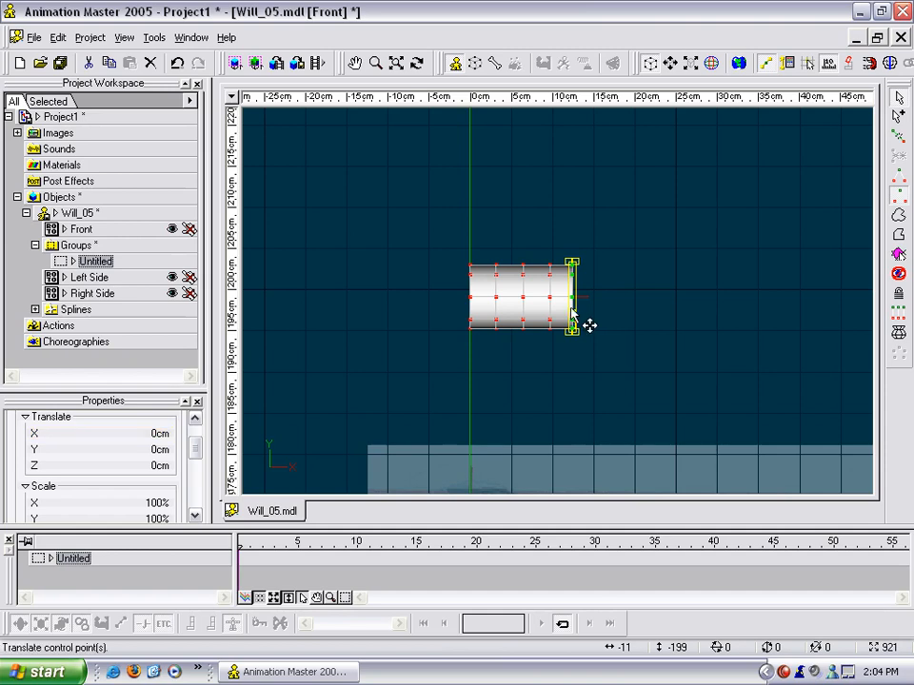
pyautogui.moveTo(571, 309); pyautogui.dragTo(607, 326)
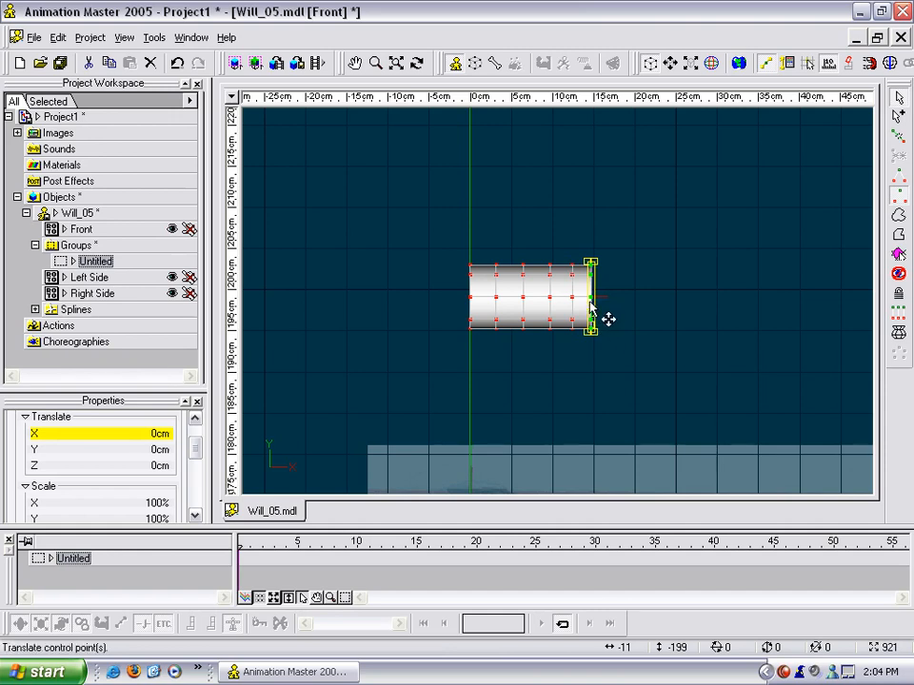
pyautogui.moveTo(590, 290); pyautogui.dragTo(614, 291)
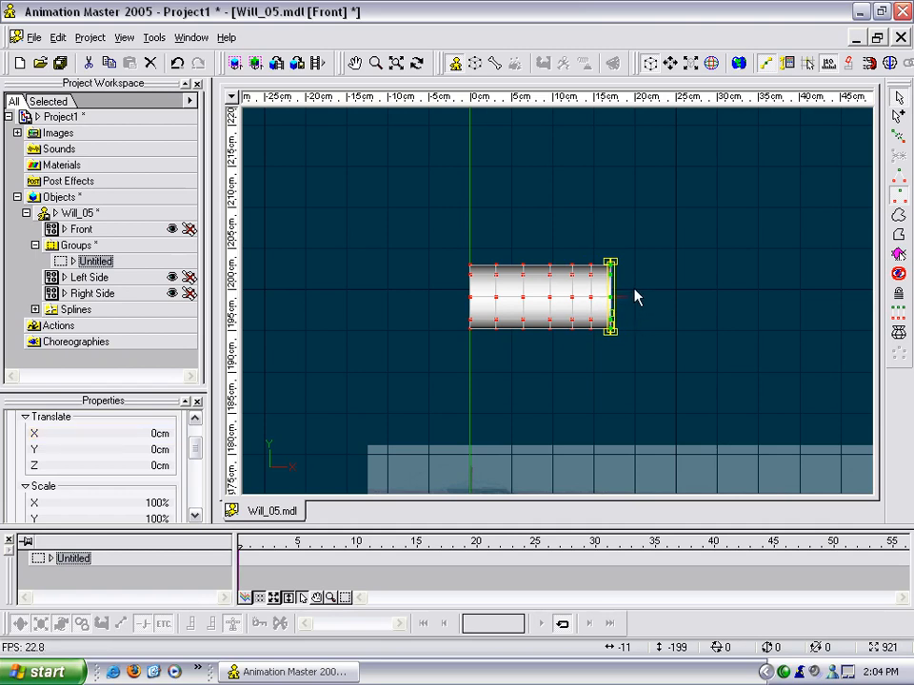
pyautogui.moveTo(616, 298); pyautogui.dragTo(644, 297)
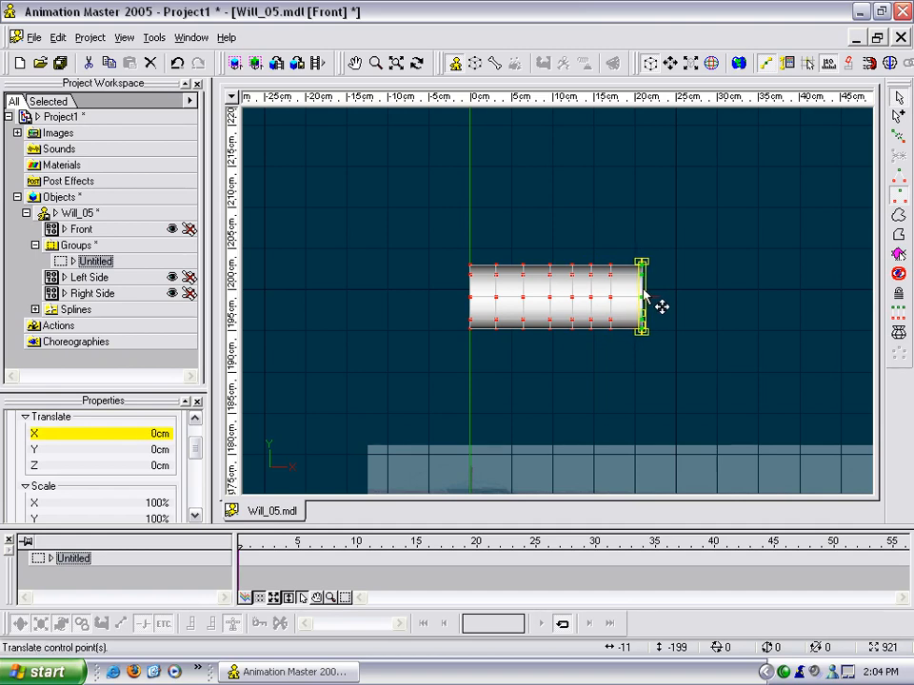
pyautogui.moveTo(645, 291); pyautogui.dragTo(675, 290)
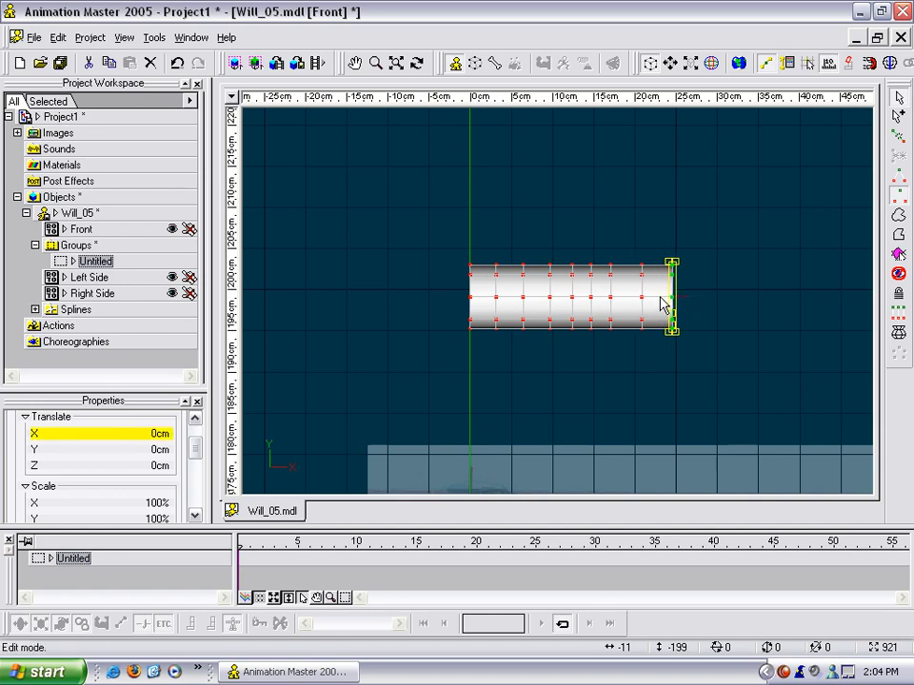
pyautogui.moveTo(689, 306); pyautogui.dragTo(717, 306)
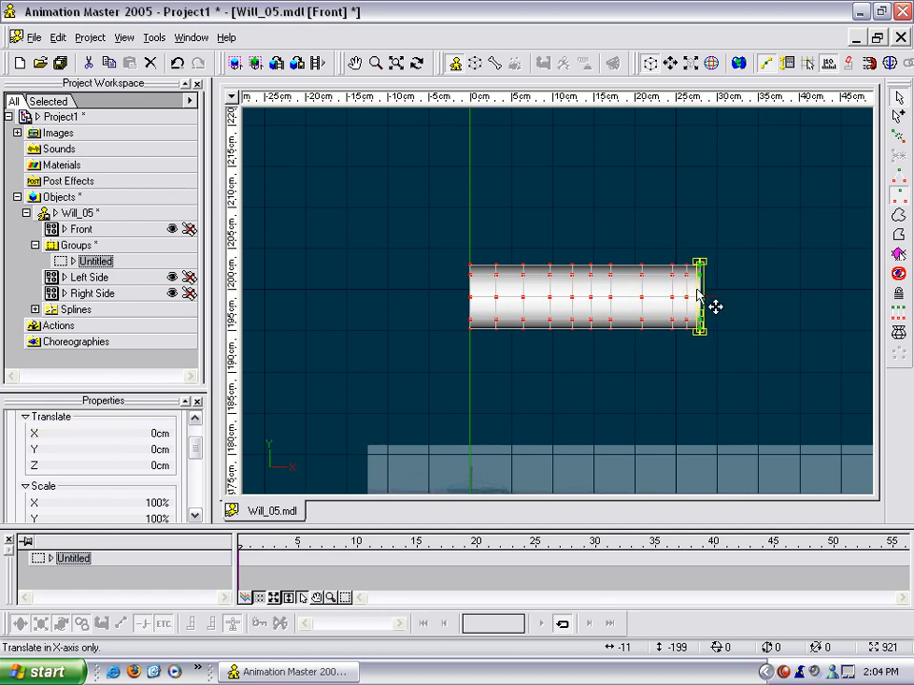
# Step: Regroup the tube's end ring and extrude further sections along the X axis until the tube is about 36 cm long
pyautogui.click(701, 297)
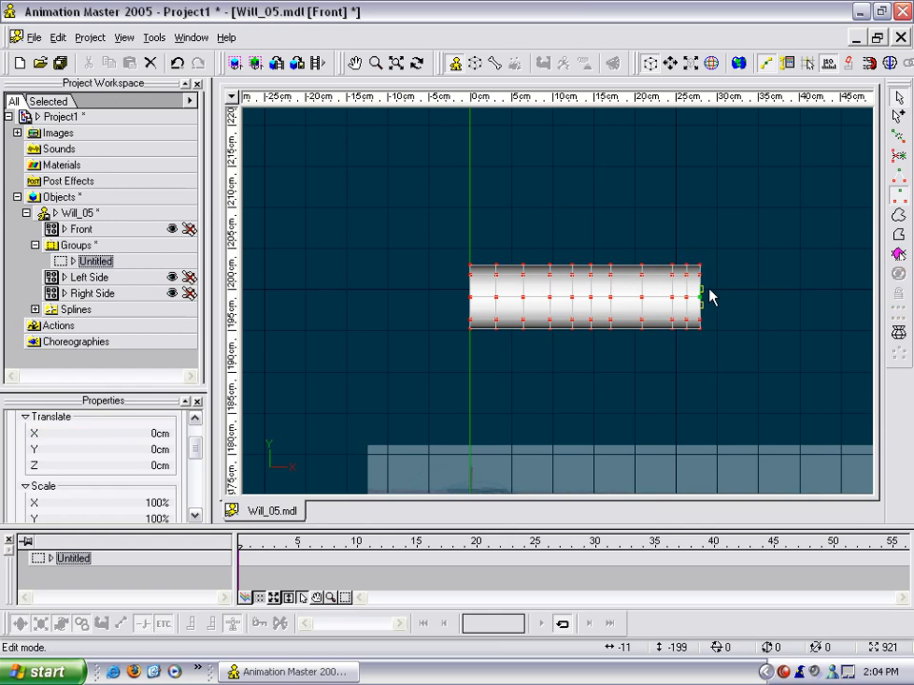
pyautogui.moveTo(712, 255); pyautogui.dragTo(694, 349)
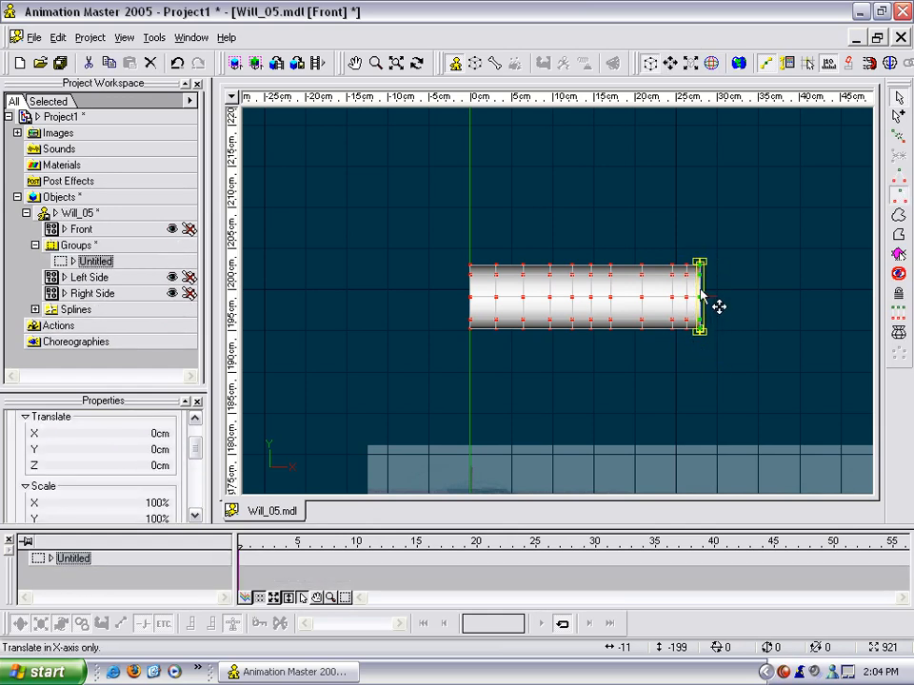
pyautogui.moveTo(702, 291); pyautogui.dragTo(768, 288)
pyautogui.click(801, 283)
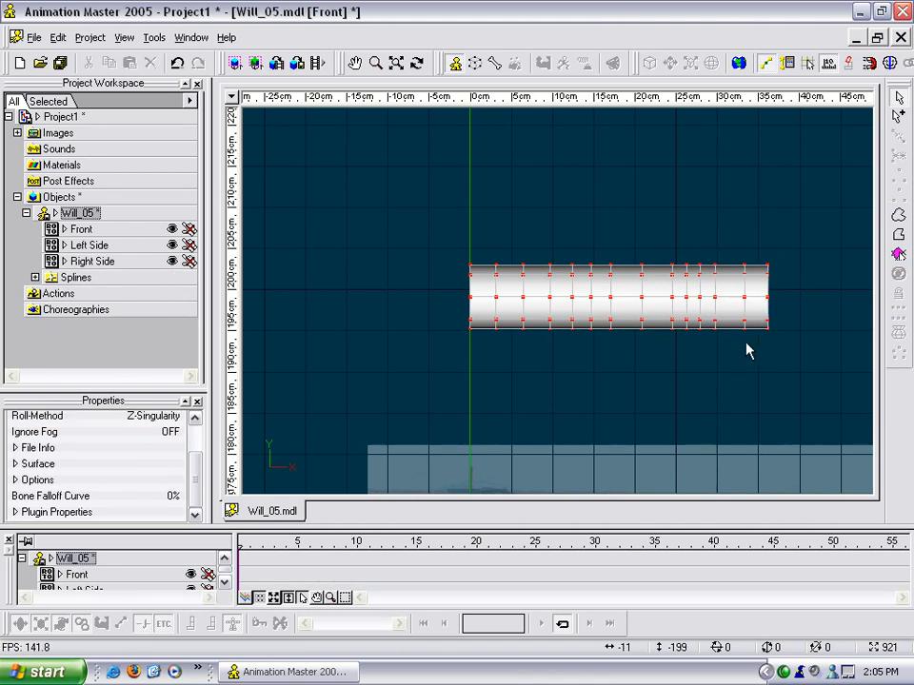
# Step: Try to enlarge the tube's first ring, at the green axis line, to flare the open end
pyautogui.moveTo(453, 245); pyautogui.dragTo(485, 377)
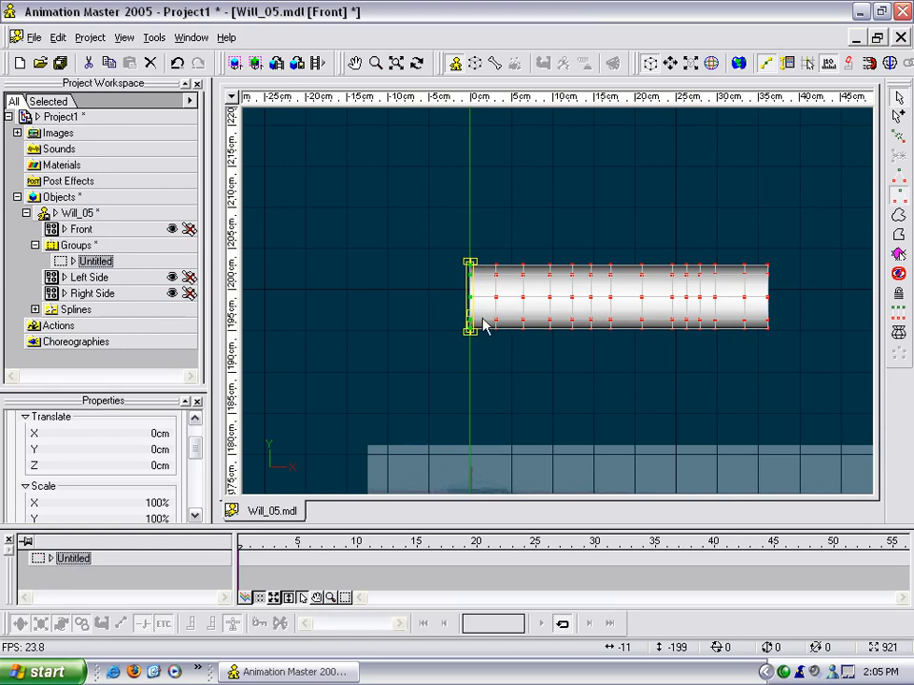
pyautogui.moveTo(475, 268); pyautogui.dragTo(528, 242)
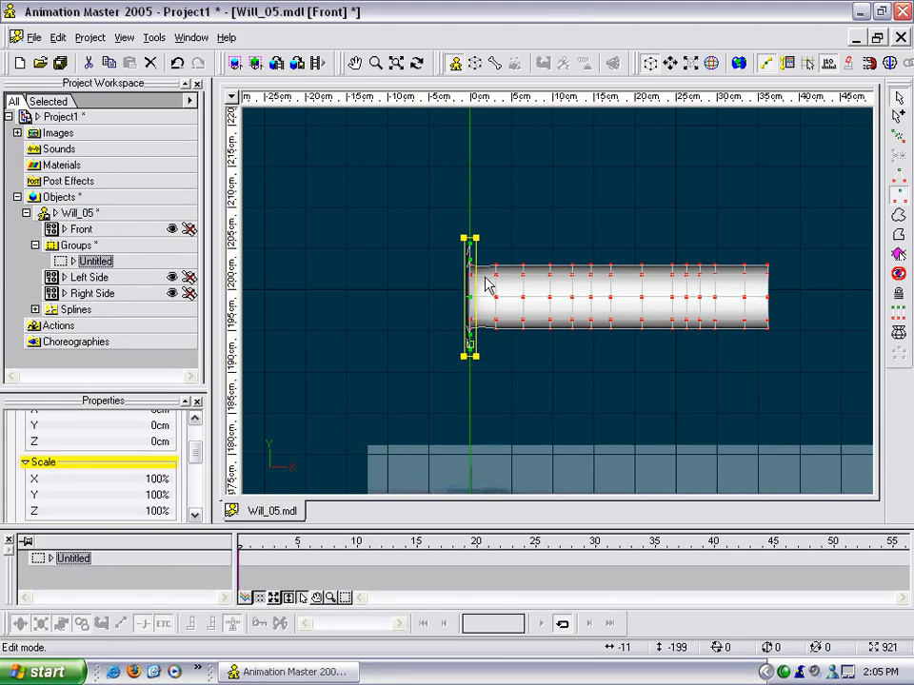
pyautogui.press('h')
pyautogui.moveTo(413, 203); pyautogui.dragTo(553, 408)
pyautogui.press('Delete')
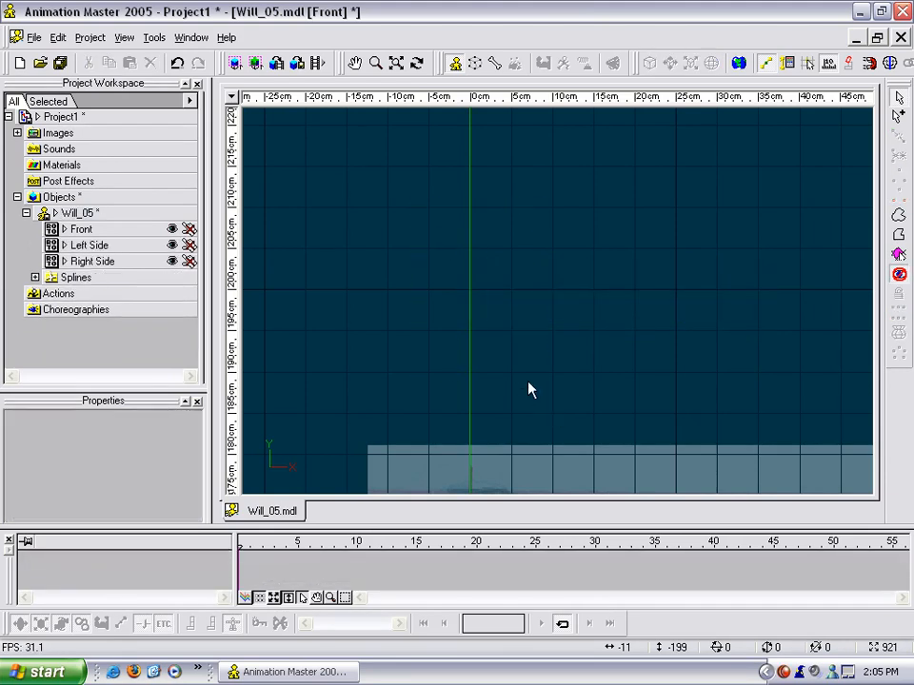
pyautogui.press('h')
# Step: Enlarge the tube's first ring and tilt it around the Z axis so that its top leans outward
pyautogui.moveTo(435, 247); pyautogui.dragTo(493, 365)
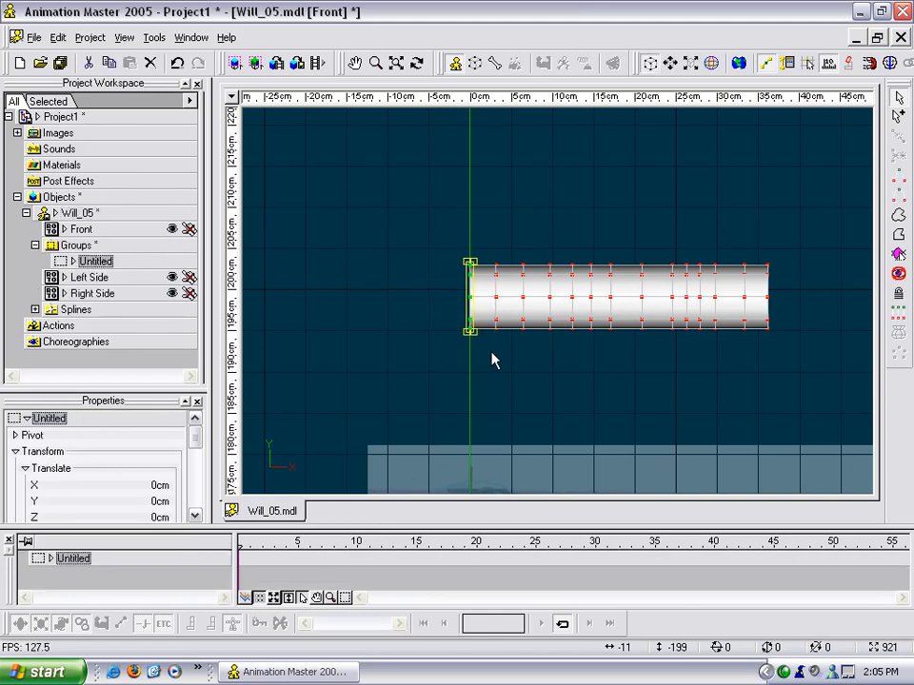
pyautogui.press('s')
pyautogui.moveTo(473, 262); pyautogui.dragTo(509, 344)
pyautogui.press('r')
pyautogui.click(530, 236)
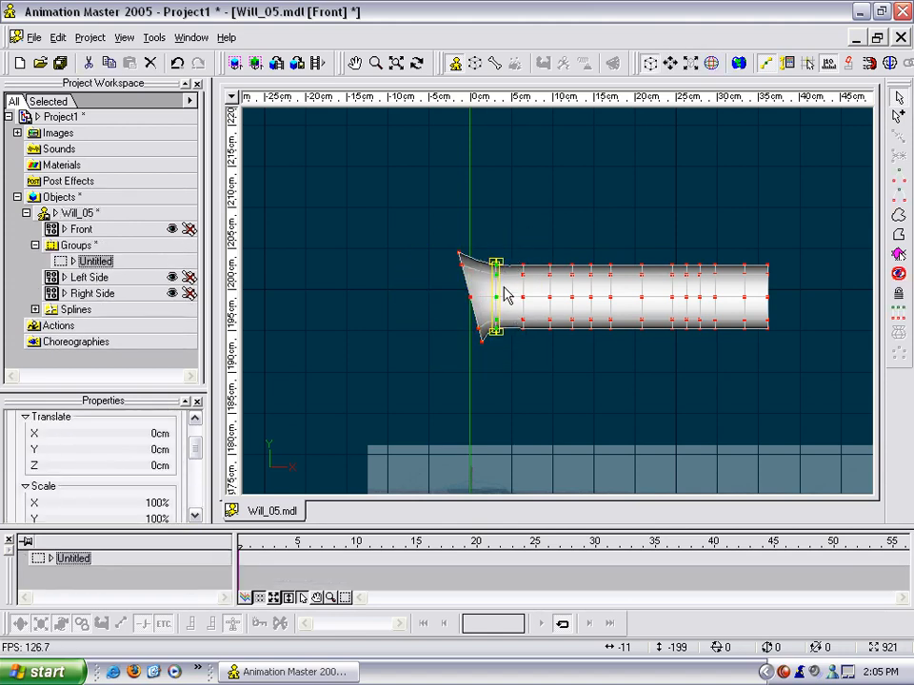
# Step: Slightly enlarge and tilt the second ring, and move the third ring closer to it
pyautogui.moveTo(500, 262); pyautogui.dragTo(508, 260)
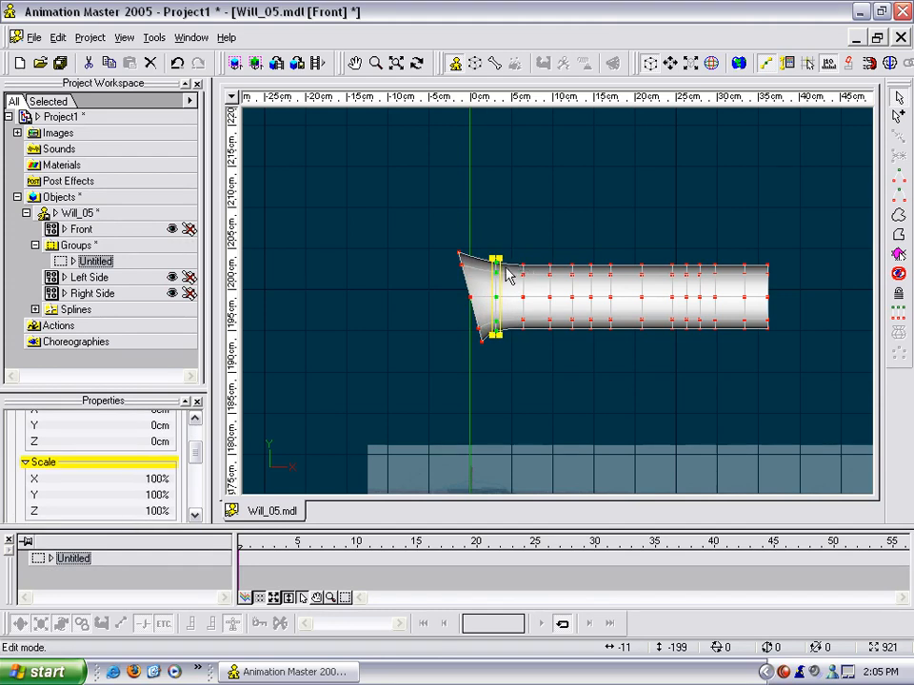
pyautogui.press('r')
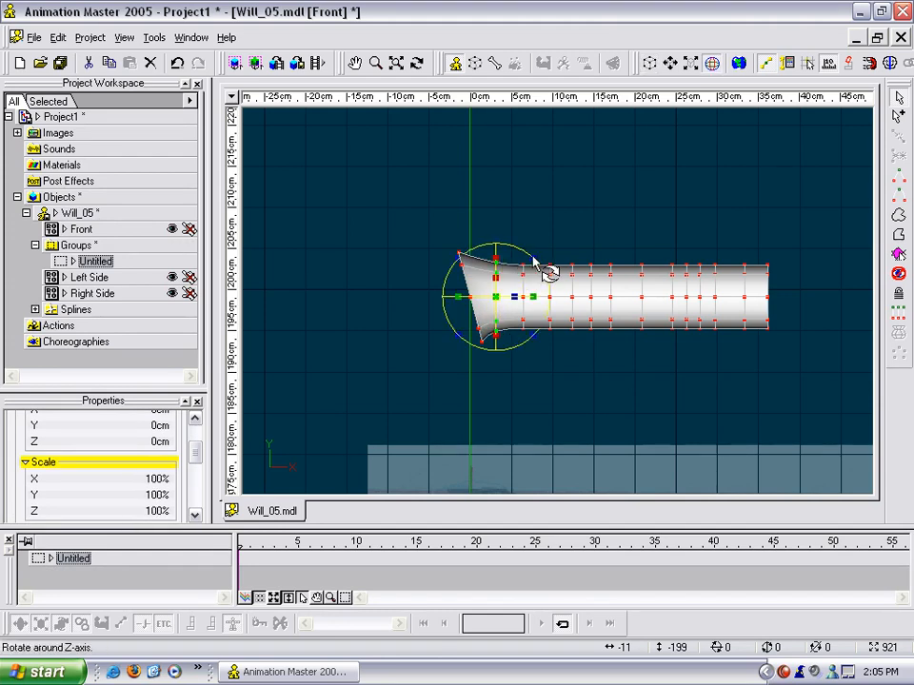
pyautogui.press('n')
pyautogui.moveTo(496, 284); pyautogui.dragTo(514, 360)
pyautogui.moveTo(521, 316); pyautogui.dragTo(511, 314)
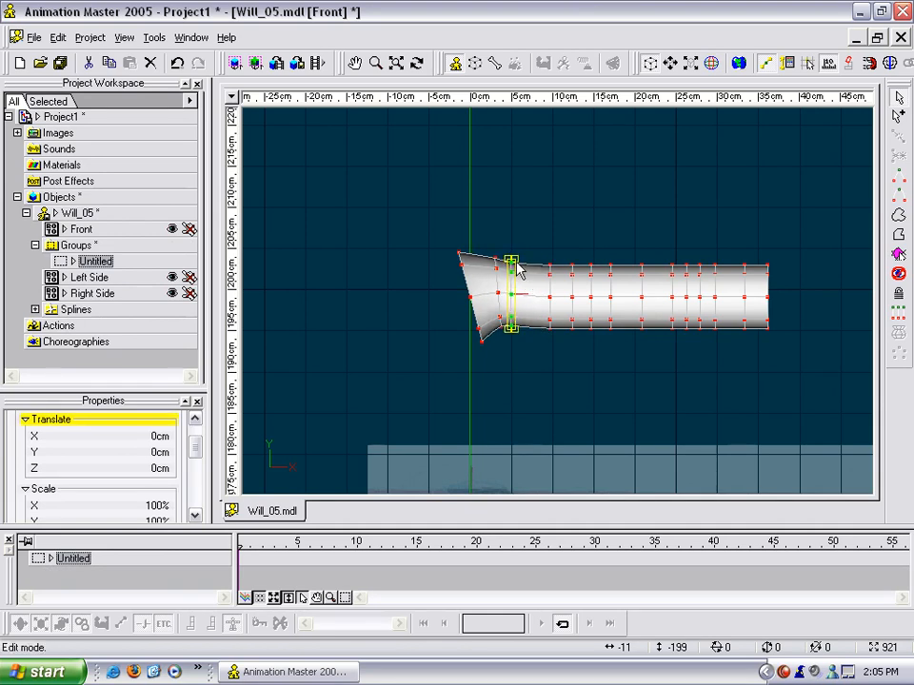
# Step: Move the tube's fourth ring toward the flared end, to about 8 cm along the X axis
pyautogui.moveTo(516, 273); pyautogui.dragTo(543, 275, button='middle')
pyautogui.scroll(2, 510, 299)
pyautogui.scroll(4, 511, 269)
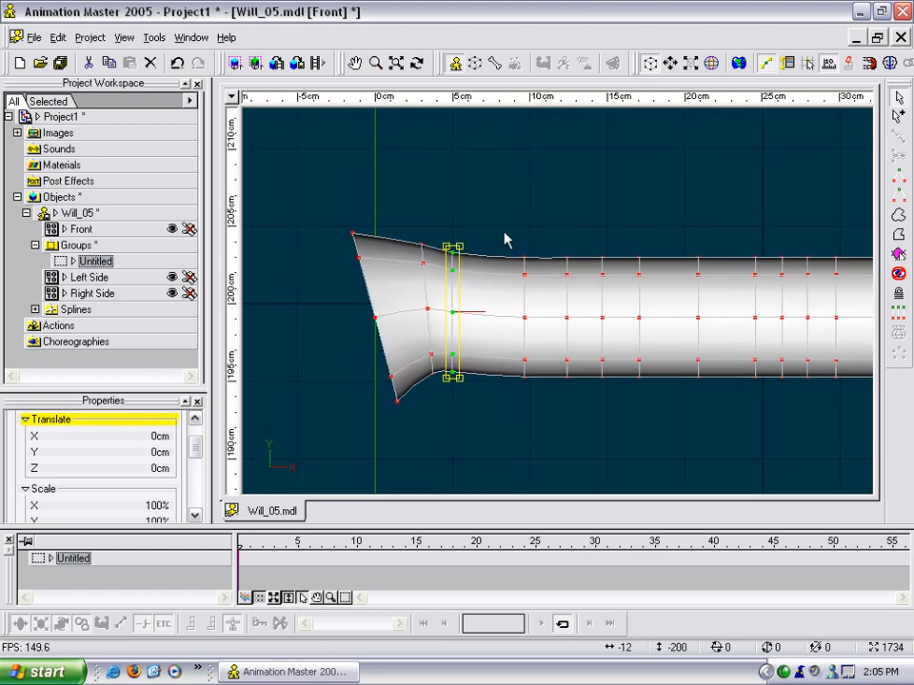
pyautogui.moveTo(503, 228)
pyautogui.mouseDown()
pyautogui.moveTo(583, 393)
pyautogui.moveTo(582, 419)
pyautogui.mouseUp()
pyautogui.moveTo(588, 238)
pyautogui.mouseDown()
pyautogui.moveTo(609, 443)
pyautogui.moveTo(623, 465)
pyautogui.mouseUp()
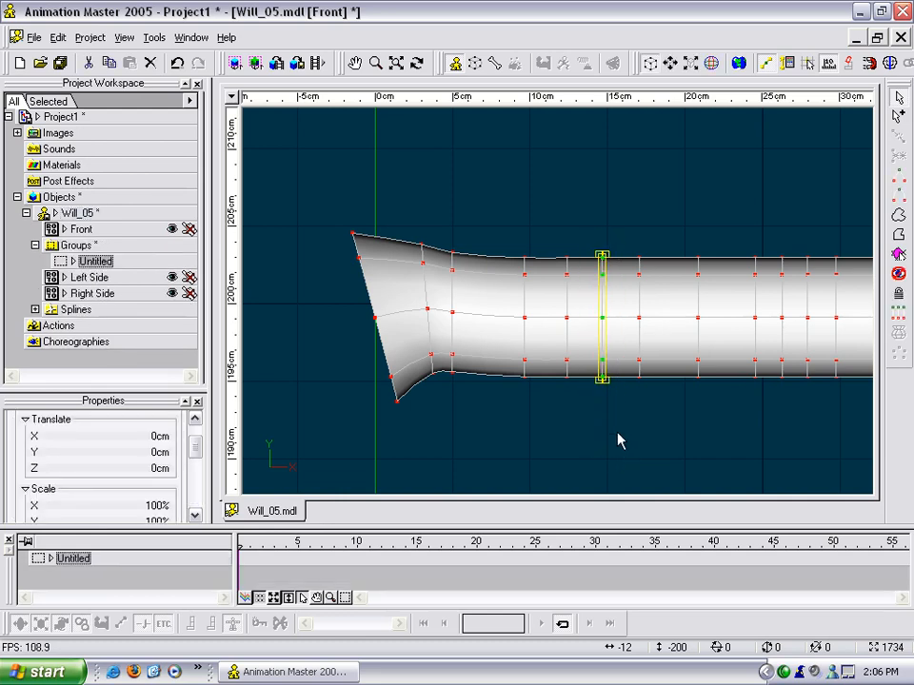
pyautogui.moveTo(555, 437); pyautogui.dragTo(584, 382, button='middle')
pyautogui.moveTo(468, 192); pyautogui.dragTo(531, 380)
pyautogui.moveTo(508, 288); pyautogui.dragTo(484, 294)
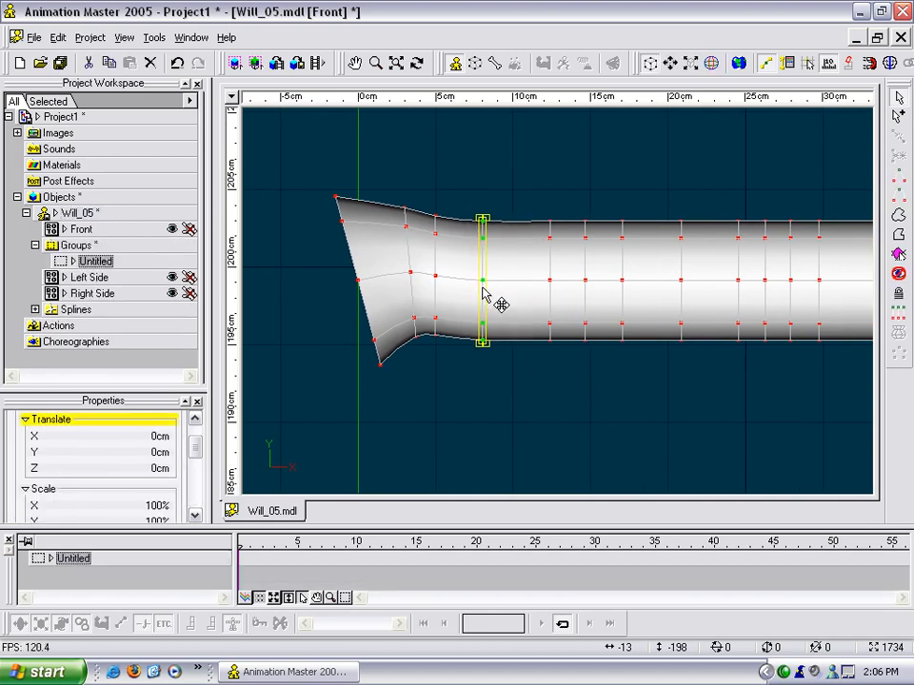
# Step: Shrink the fifth ring slightly and nudge it up, placing it at about 12 cm along the X axis
pyautogui.click(526, 311)
pyautogui.moveTo(524, 219); pyautogui.dragTo(571, 408)
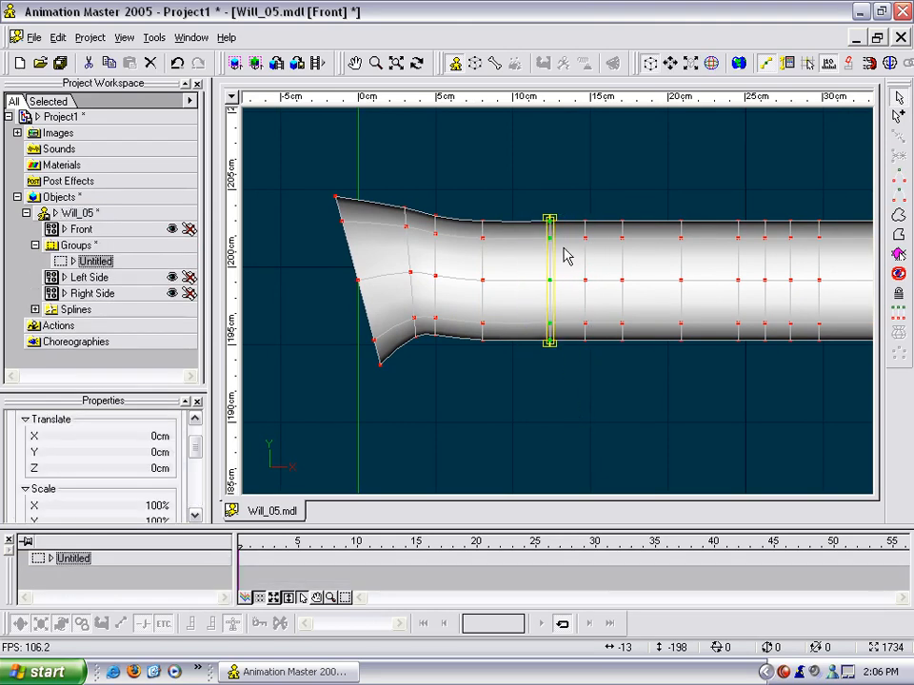
pyautogui.moveTo(555, 220); pyautogui.dragTo(548, 257)
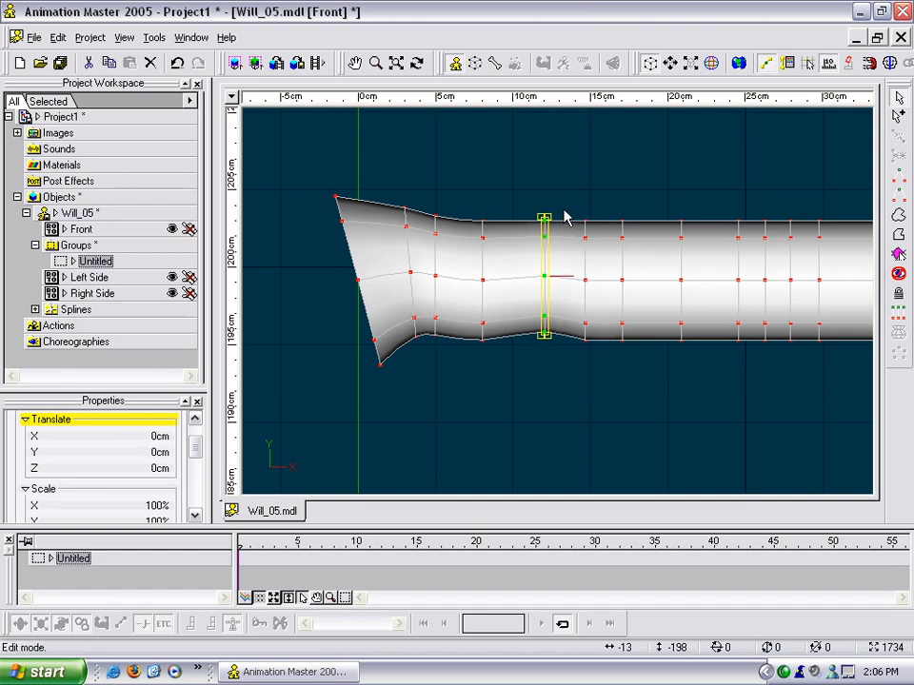
# Step: In wireframe display, tilt the sixth ring around the Z axis so its top leans toward the fifth ring, and nudge it closer
pyautogui.moveTo(565, 212); pyautogui.dragTo(596, 392)
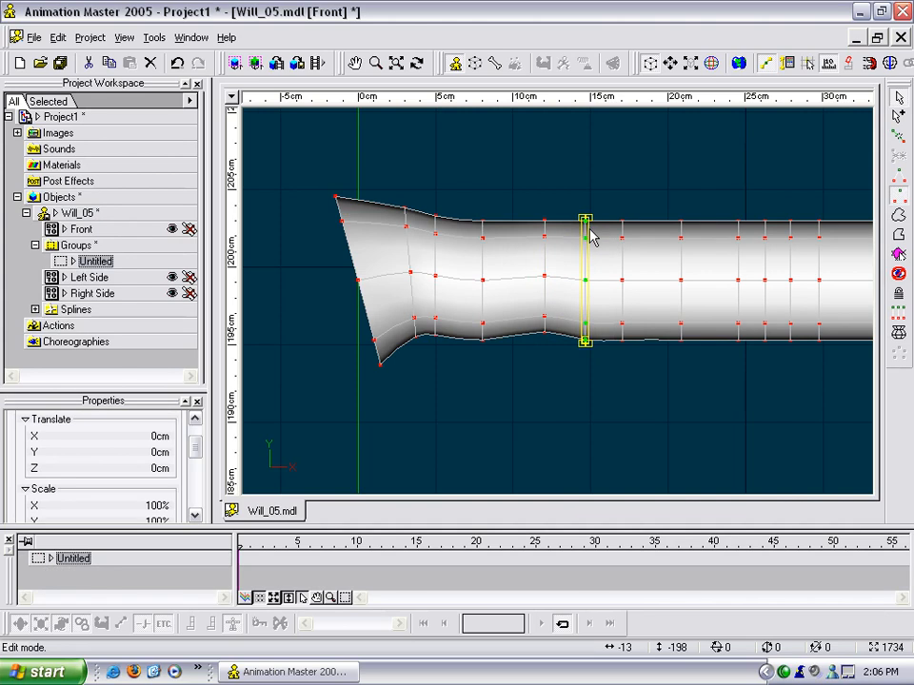
pyautogui.click(590, 242)
pyautogui.moveTo(571, 202); pyautogui.dragTo(614, 436)
pyautogui.click(611, 422)
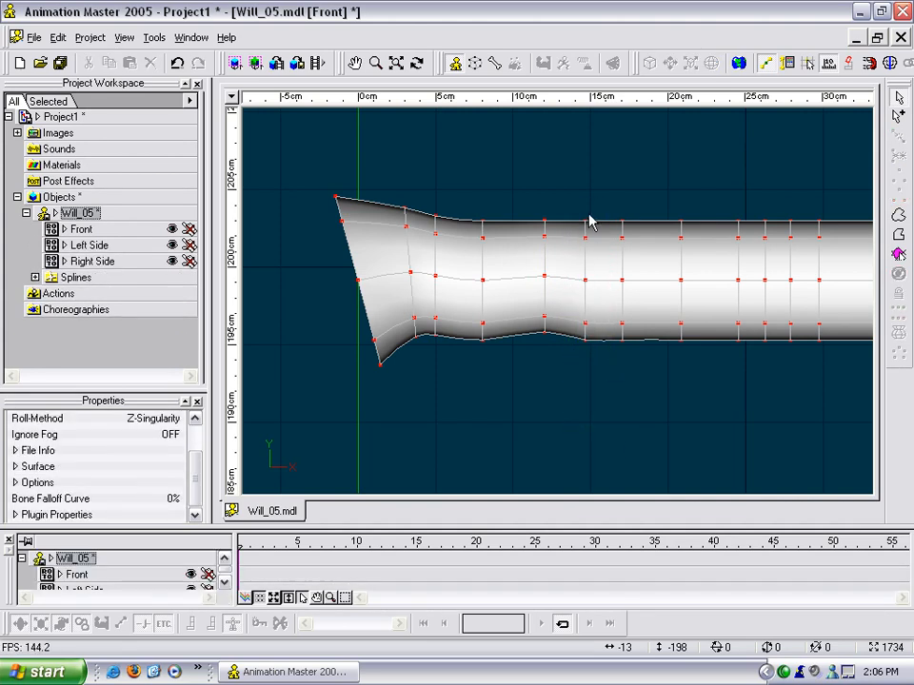
pyautogui.moveTo(588, 223); pyautogui.dragTo(604, 397)
pyautogui.hotkey('ctrl', 'z')
pyautogui.click(581, 396)
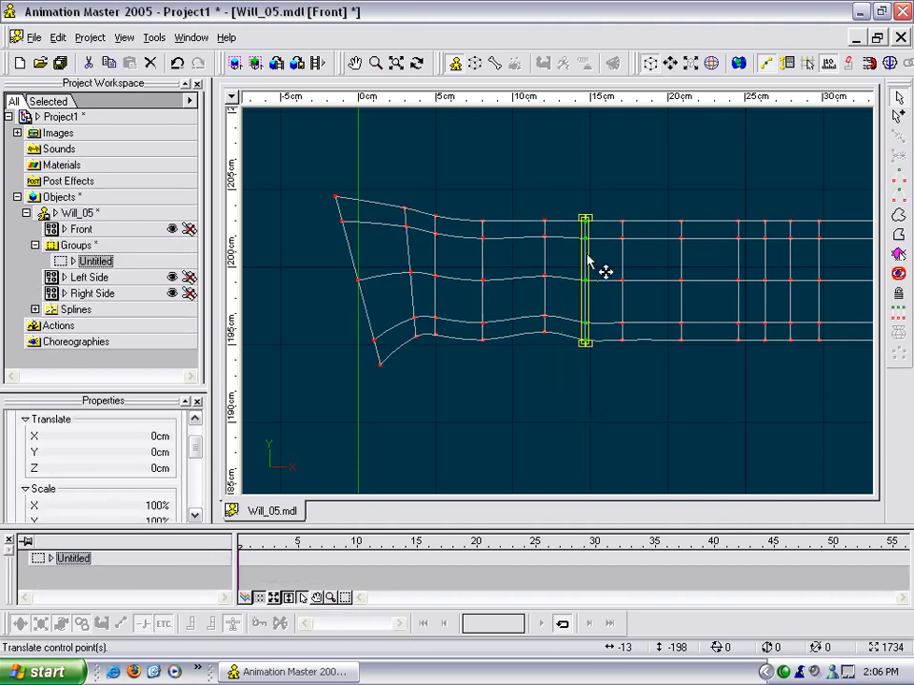
pyautogui.press('r')
pyautogui.moveTo(657, 230); pyautogui.dragTo(629, 211)
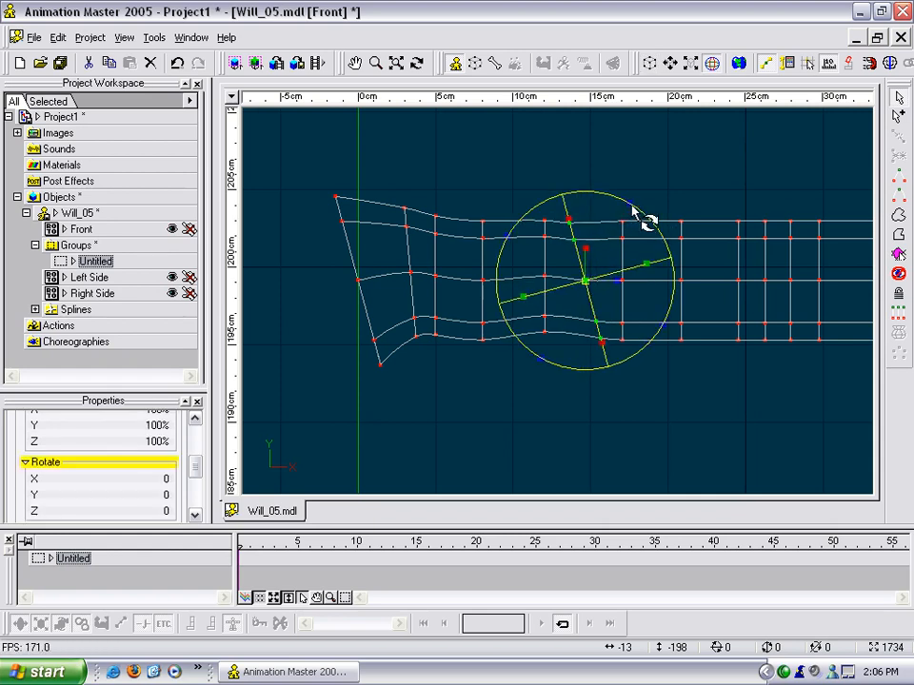
pyautogui.hotkey('ctrl', 'z')
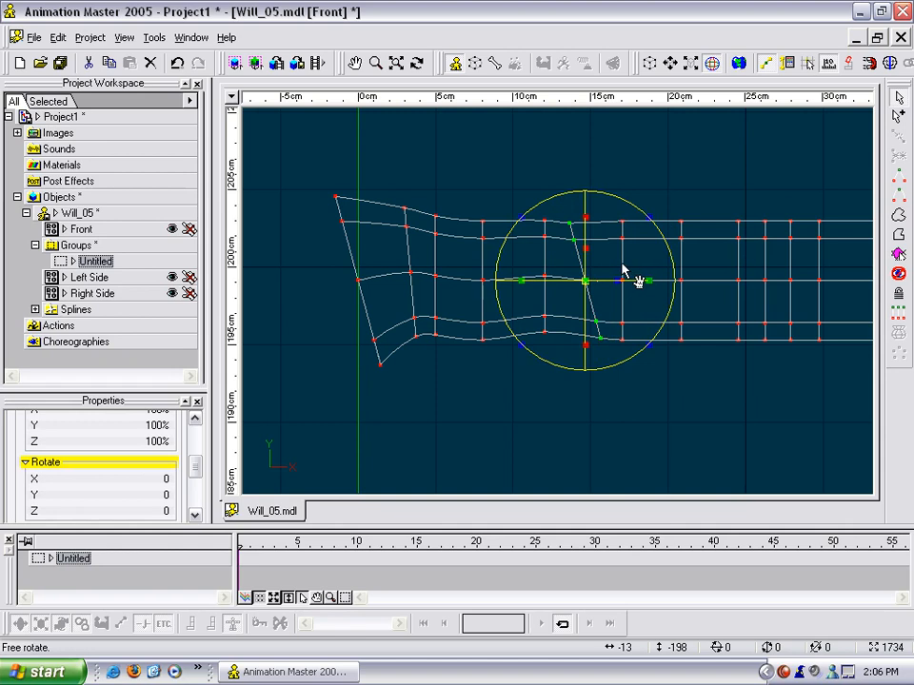
pyautogui.press('n')
pyautogui.moveTo(587, 272)
pyautogui.mouseDown()
pyautogui.moveTo(578, 269)
pyautogui.moveTo(581, 281)
pyautogui.moveTo(579, 274)
pyautogui.mouseUp()
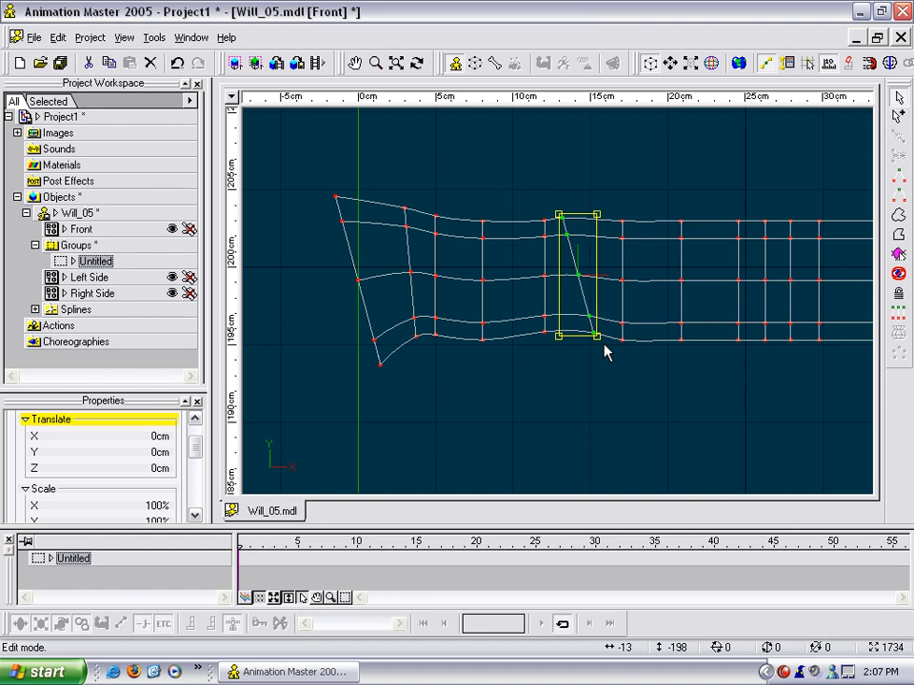
# Step: Move the seventh ring to about 16 cm and place the eighth ring beside it, tilted opposite to the sixth
pyautogui.moveTo(630, 323); pyautogui.dragTo(607, 293)
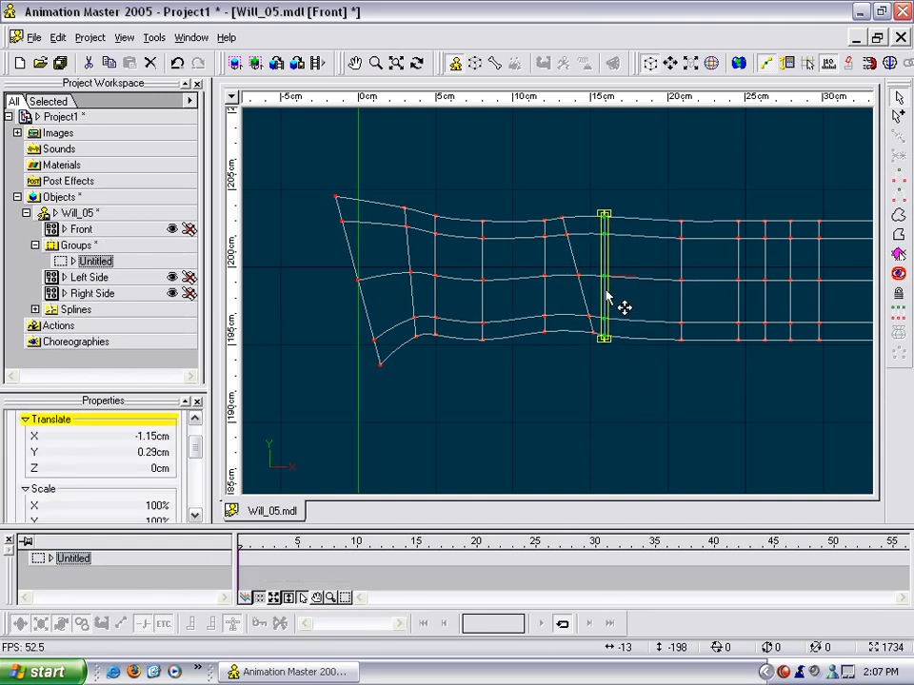
pyautogui.moveTo(641, 189); pyautogui.dragTo(698, 359)
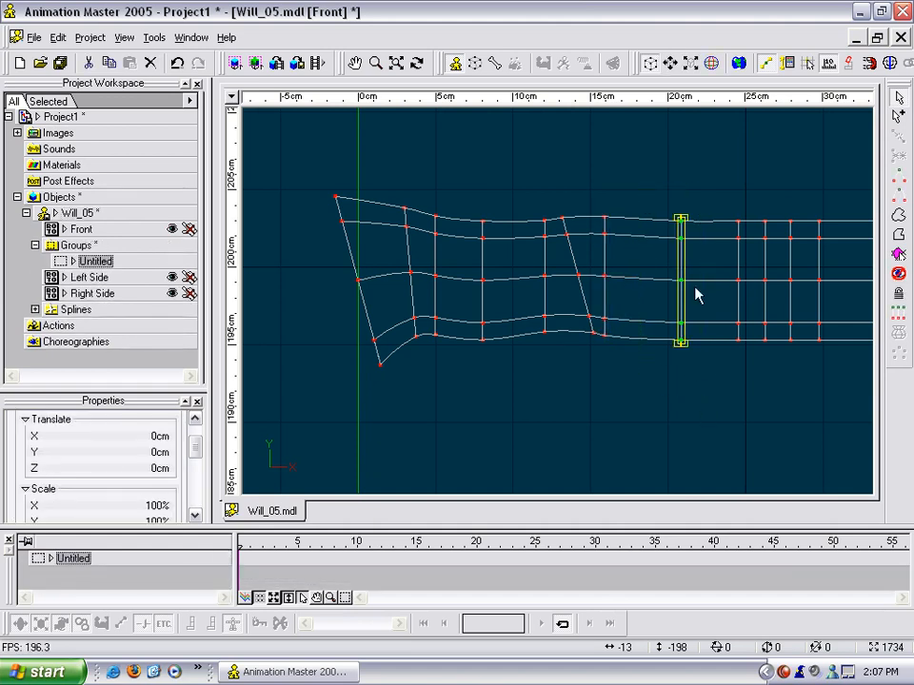
pyautogui.moveTo(682, 273); pyautogui.dragTo(636, 269)
pyautogui.press('r')
pyautogui.moveTo(689, 218); pyautogui.dragTo(707, 231)
pyautogui.press('Escape')
pyautogui.moveTo(632, 281); pyautogui.dragTo(633, 279)
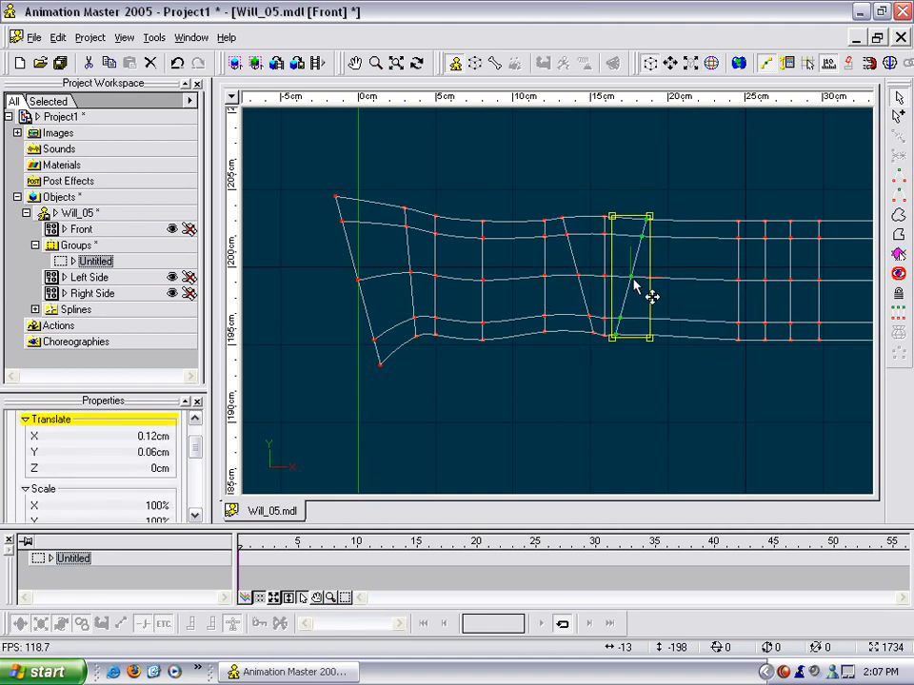
# Step: Group the upper control points of the sixth, seventh and eighth rings and raise them by about 0.17 cm
pyautogui.click(671, 264)
pyautogui.moveTo(555, 202); pyautogui.dragTo(644, 245)
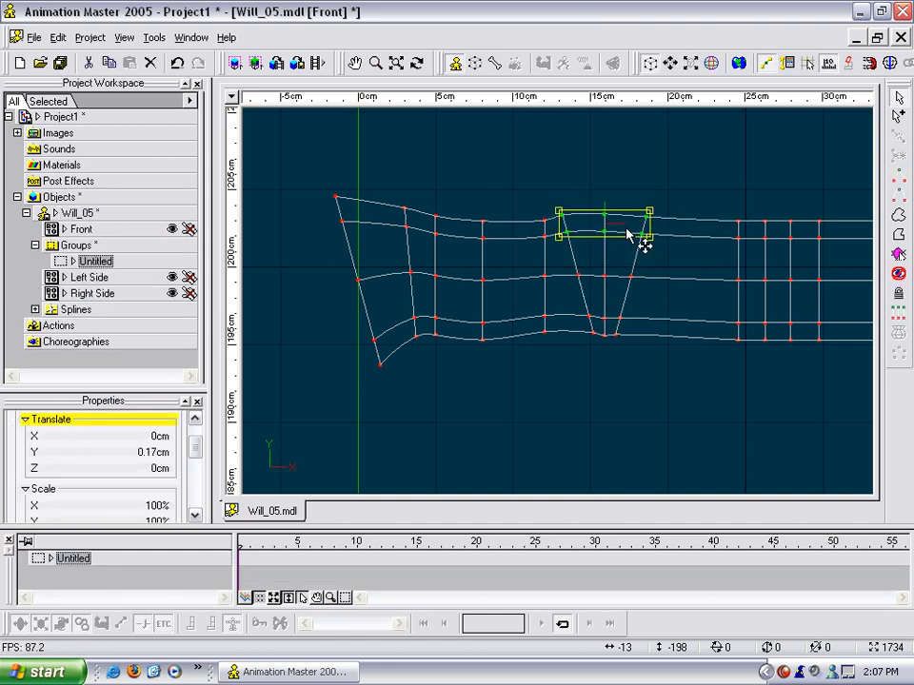
pyautogui.click(659, 259)
pyautogui.moveTo(659, 259); pyautogui.dragTo(620, 282, button='right')
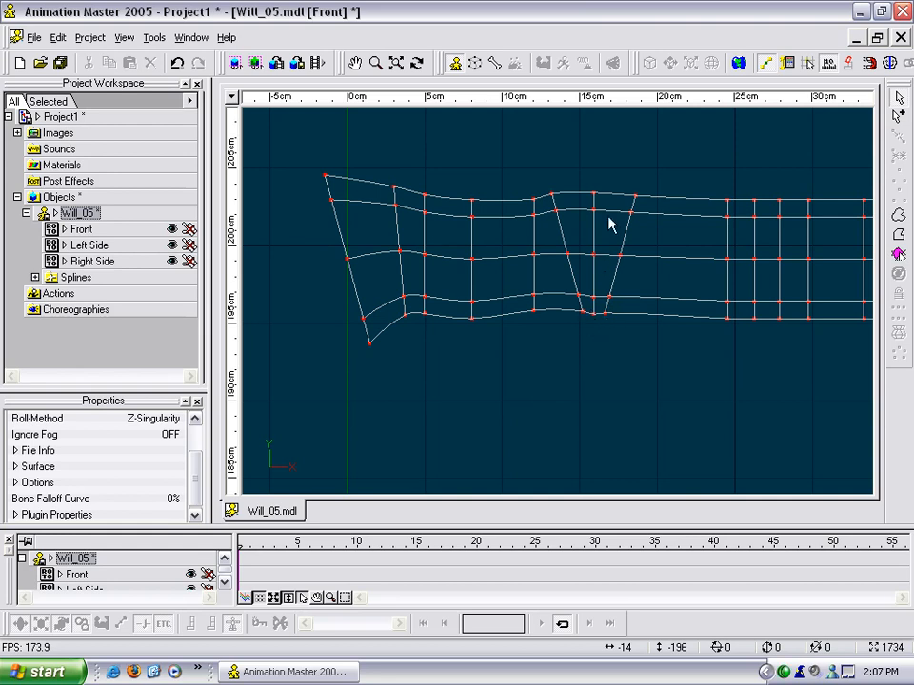
# Step: Shrink the ninth ring slightly and move it to about 20.5 cm along the X axis, nudging it up
pyautogui.moveTo(606, 236); pyautogui.dragTo(424, 238, button='right')
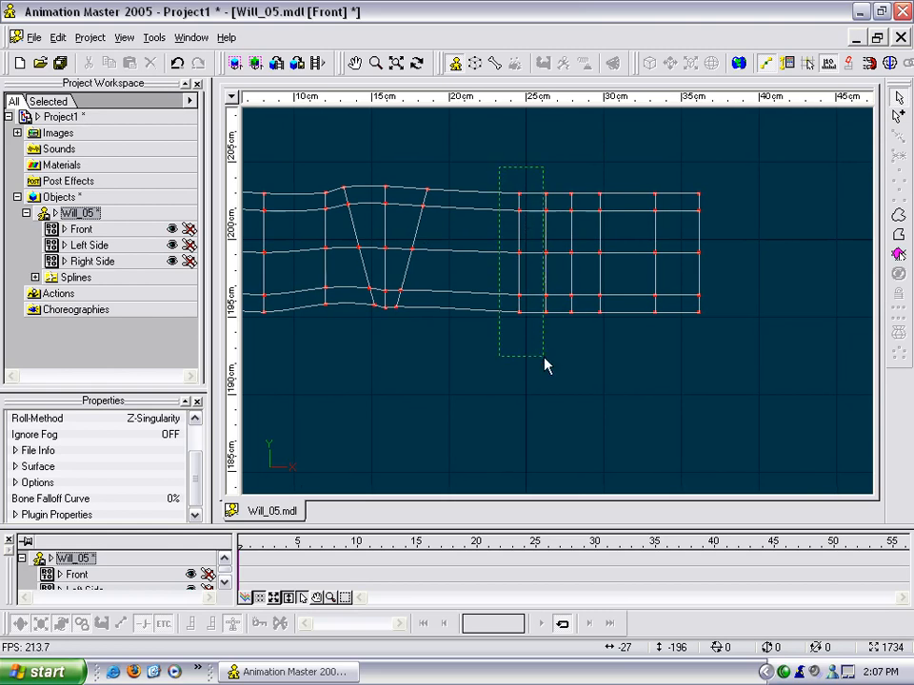
pyautogui.moveTo(539, 352); pyautogui.dragTo(541, 354)
pyautogui.moveTo(529, 191); pyautogui.dragTo(456, 229)
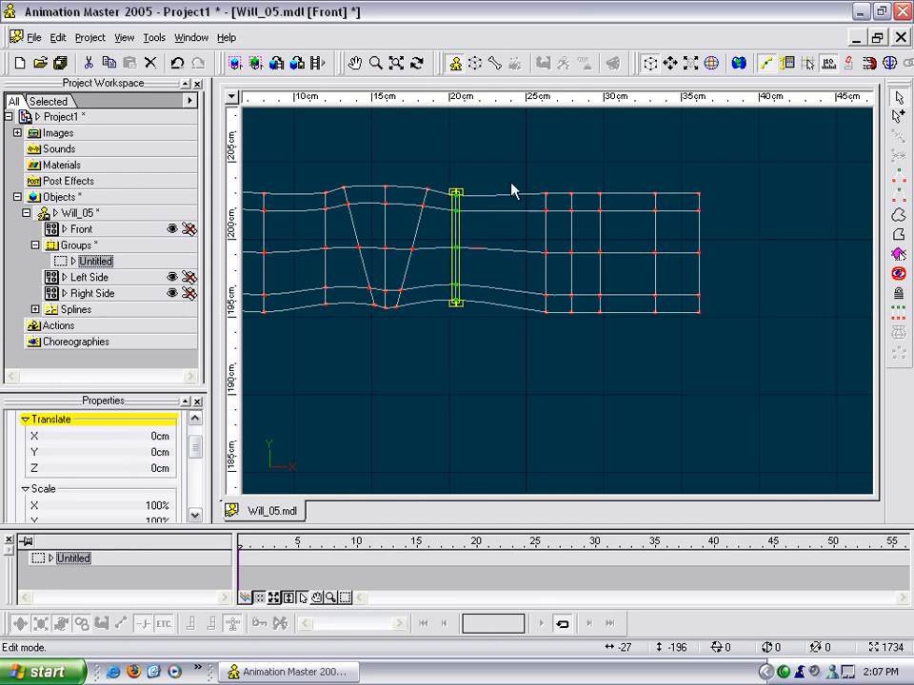
# Step: Tilt the tenth ring around the Z axis so its top leans toward the ninth, and tilt the twelfth the opposite way beside the eleventh
pyautogui.moveTo(506, 171); pyautogui.dragTo(557, 346)
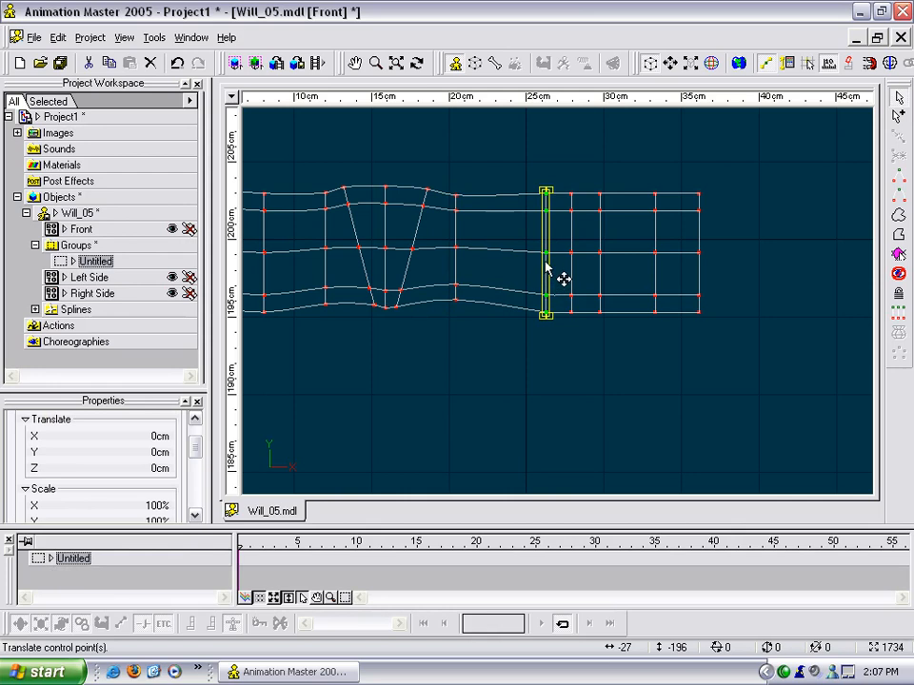
pyautogui.press('r')
pyautogui.moveTo(612, 202)
pyautogui.mouseDown()
pyautogui.moveTo(591, 180)
pyautogui.moveTo(603, 194)
pyautogui.mouseUp()
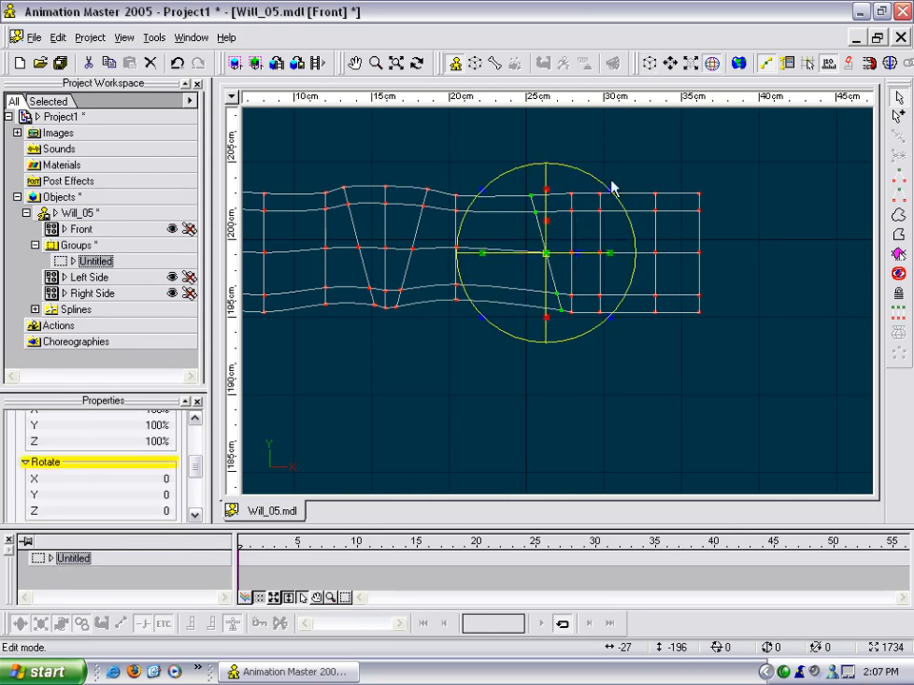
pyautogui.click(591, 174)
pyautogui.moveTo(617, 366); pyautogui.dragTo(618, 364)
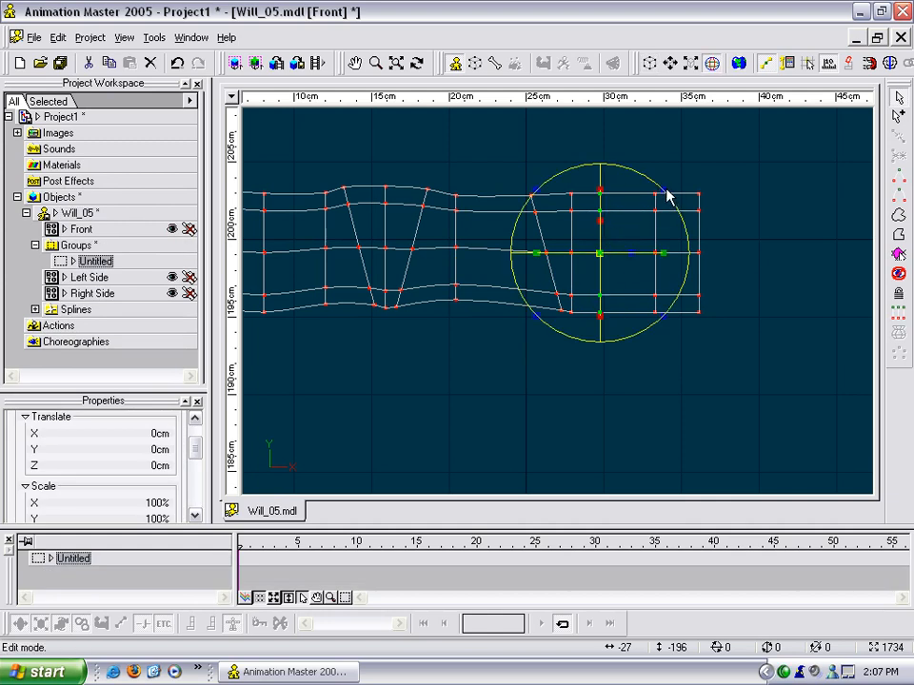
pyautogui.moveTo(665, 197); pyautogui.dragTo(697, 202)
pyautogui.press('Escape')
pyautogui.moveTo(596, 263)
pyautogui.mouseDown()
pyautogui.moveTo(584, 259)
pyautogui.moveTo(594, 263)
pyautogui.mouseUp()
# Step: Group the tenth, eleventh and twelfth rings, shrink them slightly and move them so the middle ring sits at about 26.5 cm
pyautogui.moveTo(508, 161); pyautogui.dragTo(528, 195)
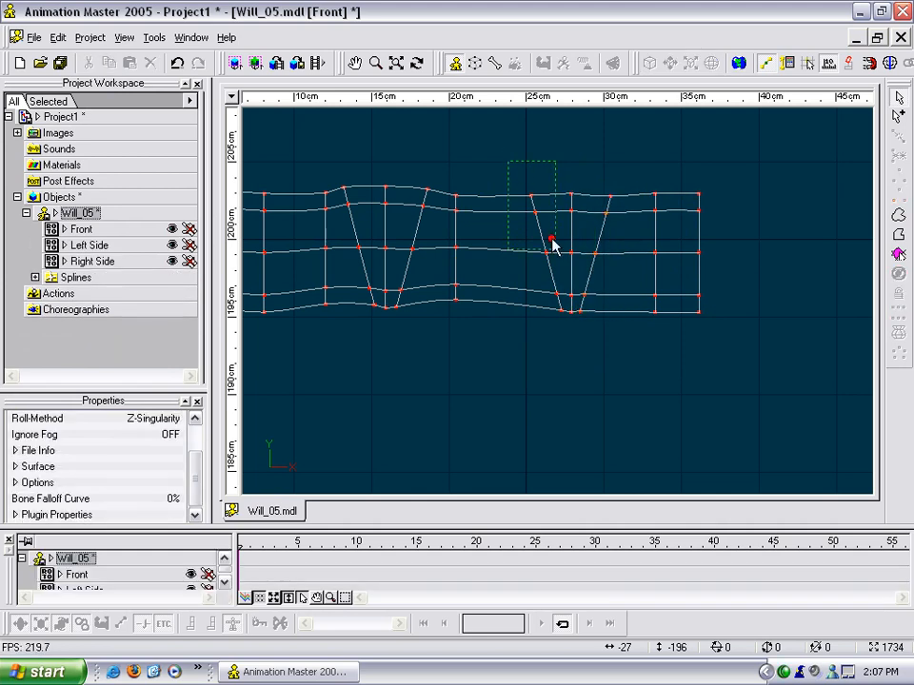
pyautogui.moveTo(635, 385); pyautogui.dragTo(634, 381)
pyautogui.moveTo(617, 191); pyautogui.dragTo(608, 202)
pyautogui.moveTo(583, 268); pyautogui.dragTo(557, 257)
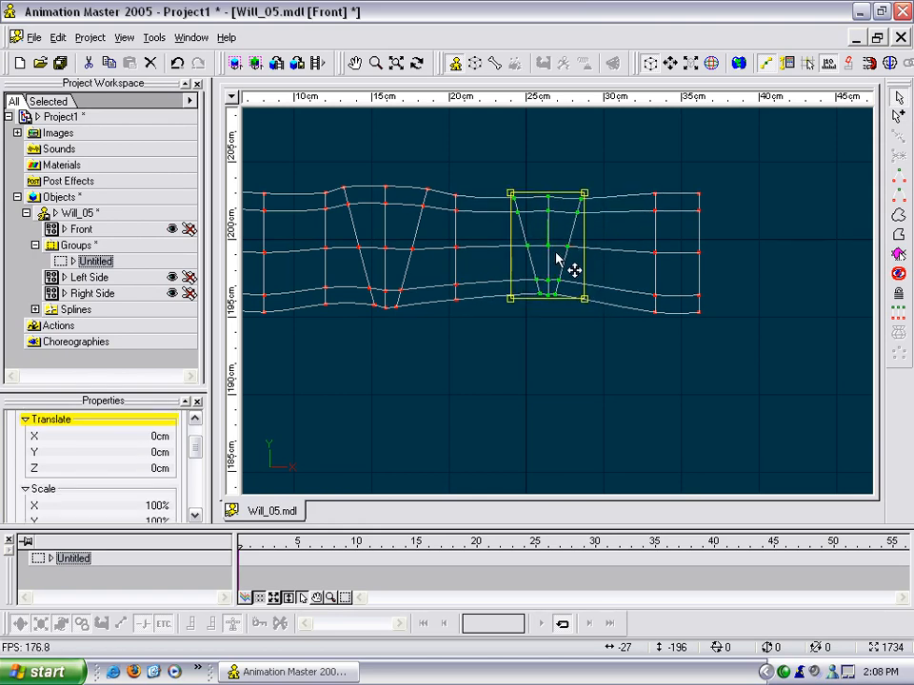
pyautogui.click(559, 329)
# Step: Group the upper control points of the tenth, eleventh and twelfth rings and raise them slightly to form the second knuckle
pyautogui.moveTo(477, 323); pyautogui.dragTo(596, 310, button='middle')
pyautogui.moveTo(667, 226); pyautogui.dragTo(659, 213)
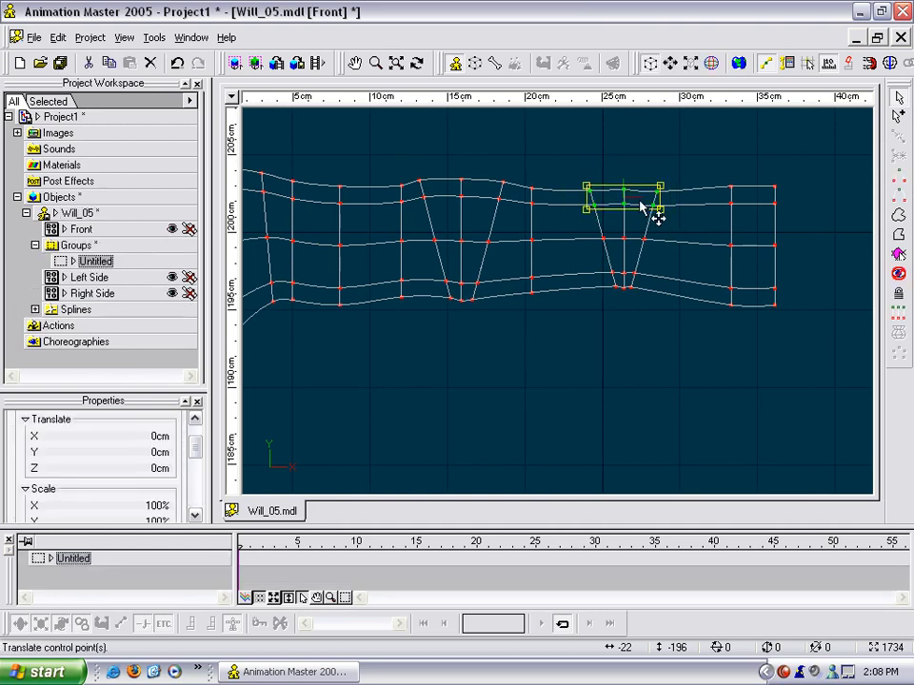
pyautogui.click(674, 179)
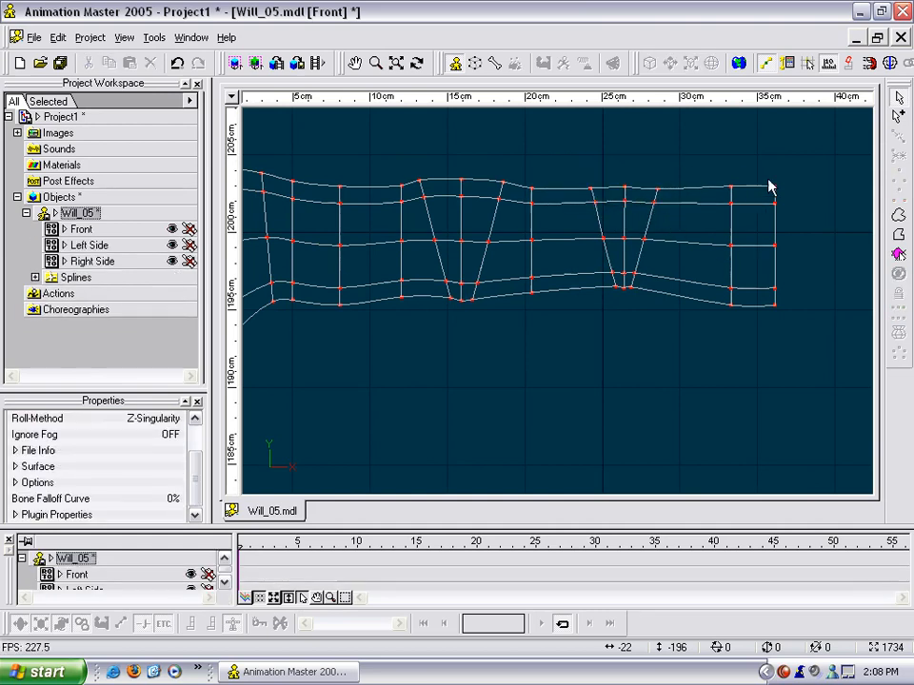
# Step: Tilt the thirteenth ring around the Z axis parallel to the twelfth and move it beside that ring at about 29 cm
pyautogui.moveTo(795, 195); pyautogui.dragTo(776, 212, button='middle')
pyautogui.scroll(-5, 777, 207)
pyautogui.moveTo(691, 276); pyautogui.dragTo(642, 286, button='middle')
pyautogui.scroll(2, 708, 238)
pyautogui.moveTo(556, 275); pyautogui.dragTo(567, 273, button='middle')
pyautogui.moveTo(685, 257); pyautogui.dragTo(560, 274, button='middle')
pyautogui.scroll(2, 559, 274)
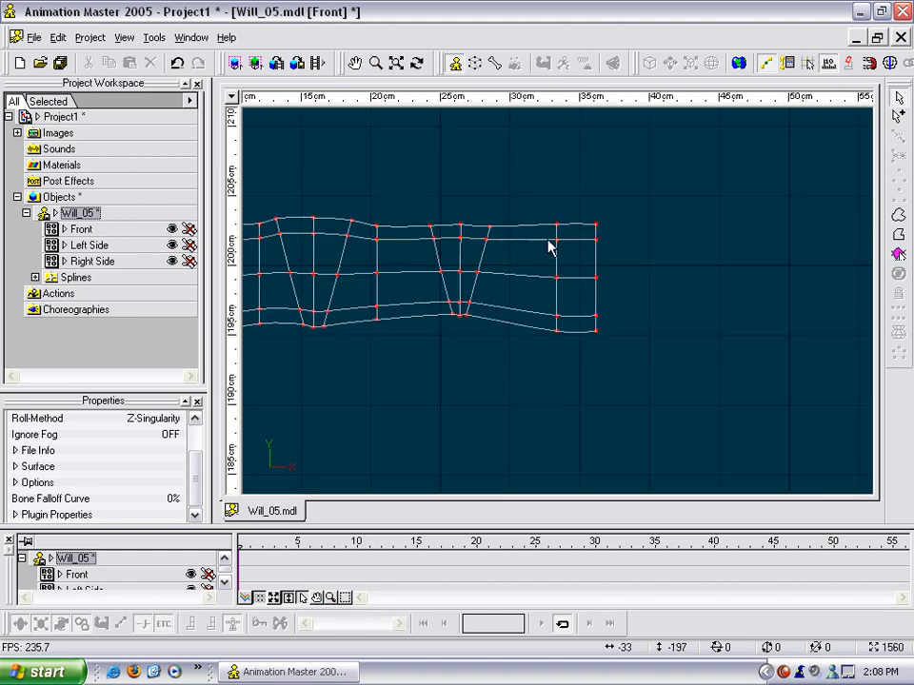
pyautogui.moveTo(595, 408); pyautogui.dragTo(565, 354)
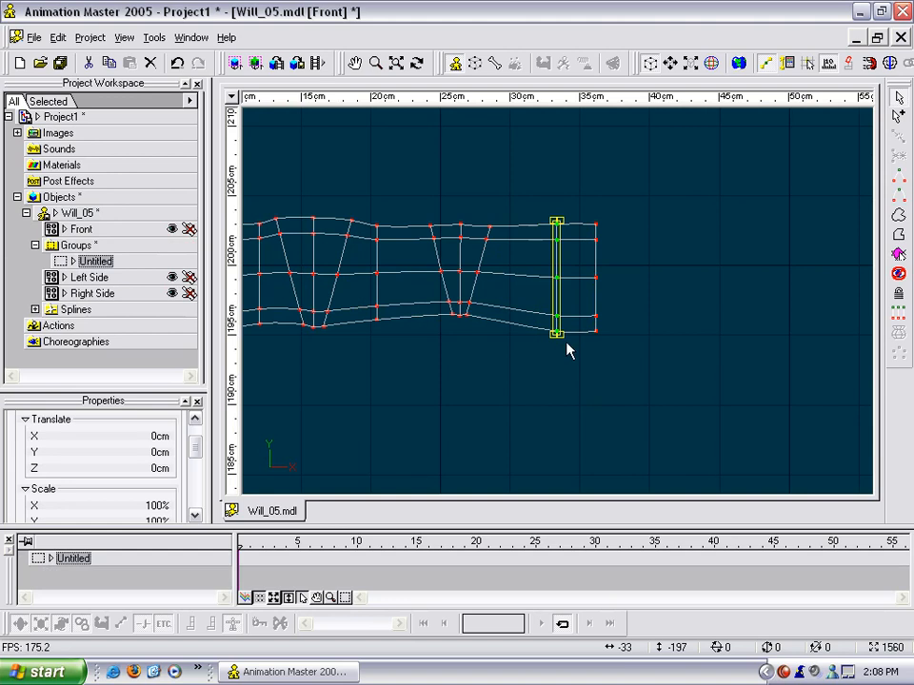
pyautogui.press('r')
pyautogui.moveTo(617, 223); pyautogui.dragTo(644, 250)
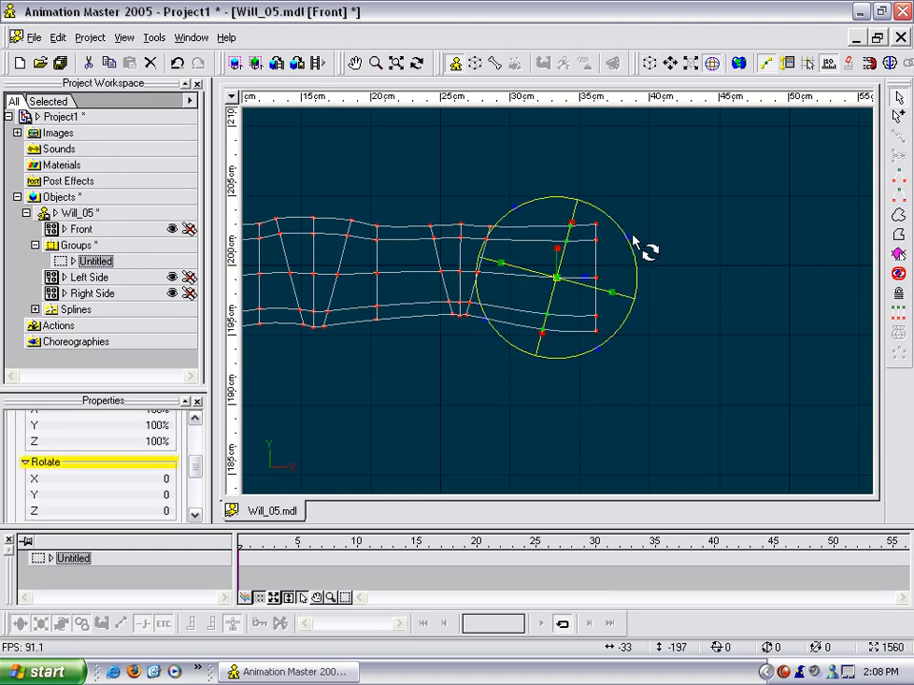
pyautogui.press('n')
pyautogui.moveTo(571, 273); pyautogui.dragTo(513, 276)
pyautogui.click(526, 249)
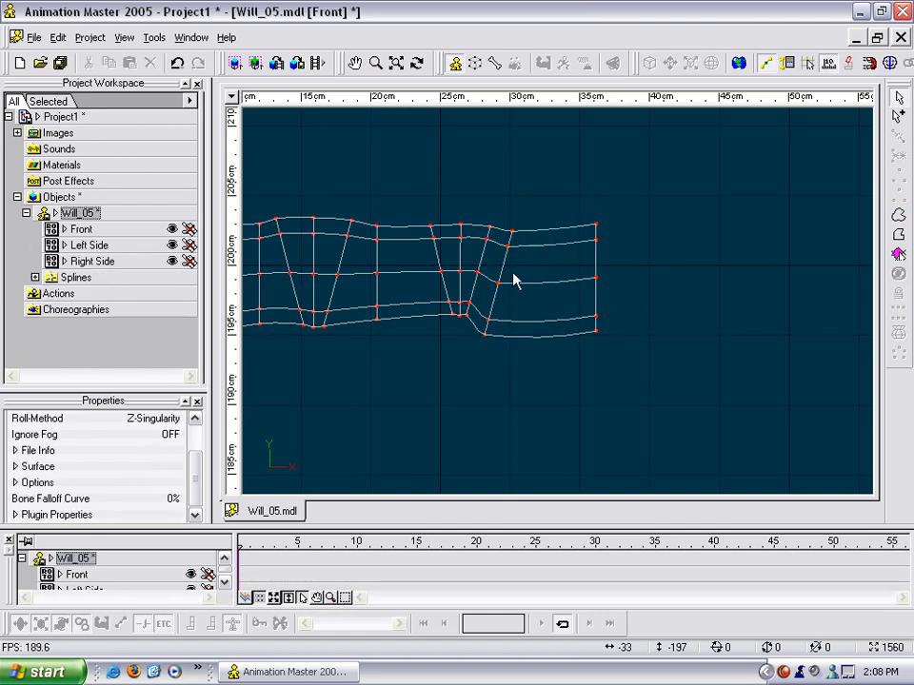
# Step: Try shifting individual control points of the ninth ring toward the fingertip, and undo those moves
pyautogui.moveTo(499, 321); pyautogui.dragTo(610, 273, button='right')
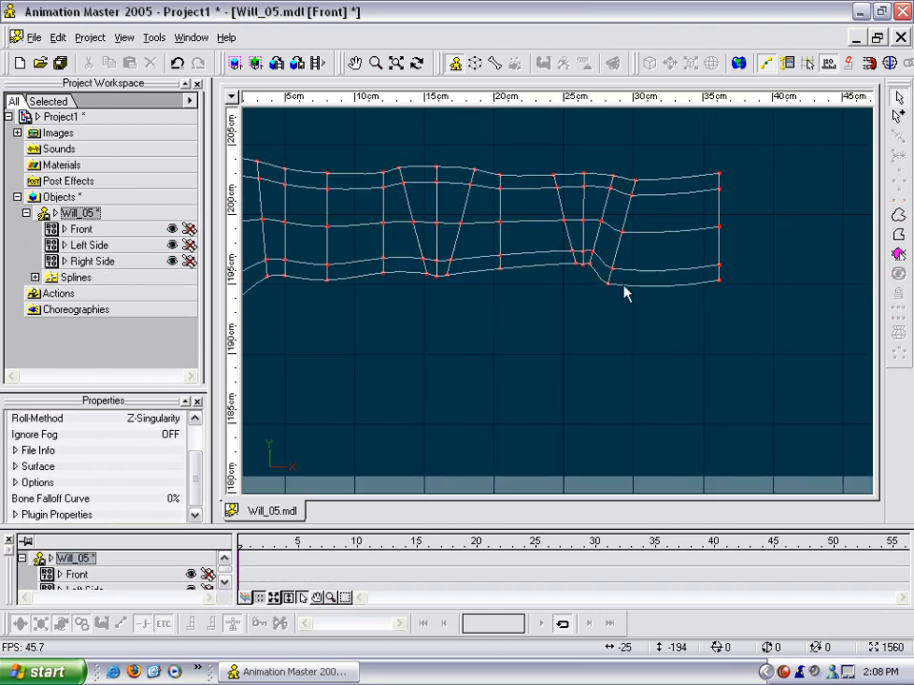
pyautogui.click(499, 266)
pyautogui.moveTo(520, 280); pyautogui.dragTo(532, 286)
pyautogui.click(512, 243)
pyautogui.moveTo(500, 223); pyautogui.dragTo(515, 224)
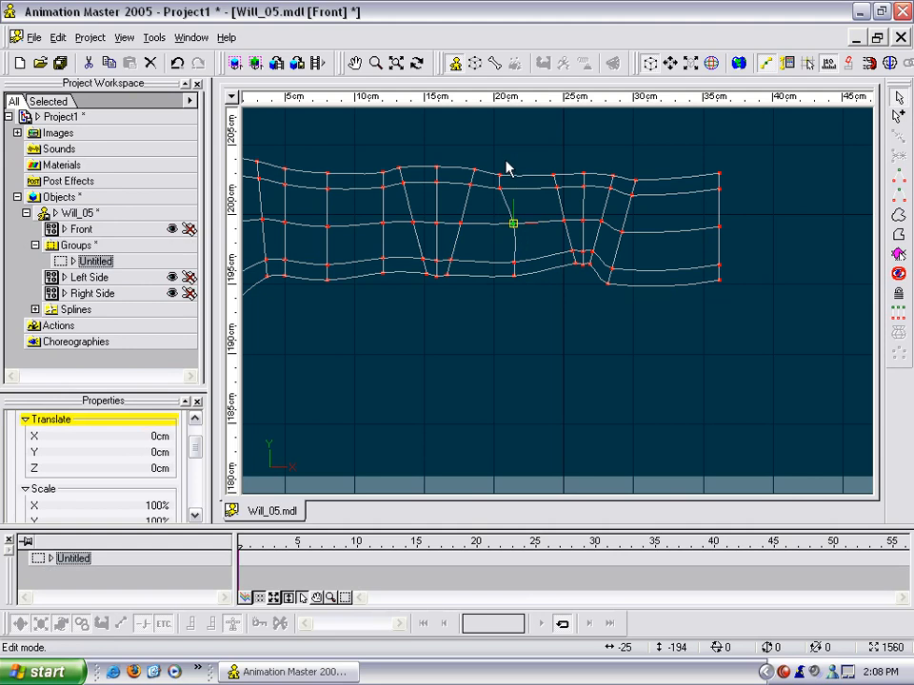
pyautogui.hotkey('ctrl', 'z')
pyautogui.hotkey('ctrl', 'z')
pyautogui.hotkey('ctrl', 'z')
pyautogui.hotkey('ctrl', 'z')
pyautogui.hotkey('ctrl', 'z')
# Step: Move the ninth ring to about 21.5 cm and slightly raise the lower control points of the sixth, seventh and eighth rings
pyautogui.moveTo(490, 158); pyautogui.dragTo(516, 268)
pyautogui.click(536, 313)
pyautogui.moveTo(460, 287); pyautogui.dragTo(435, 263)
pyautogui.click(477, 255)
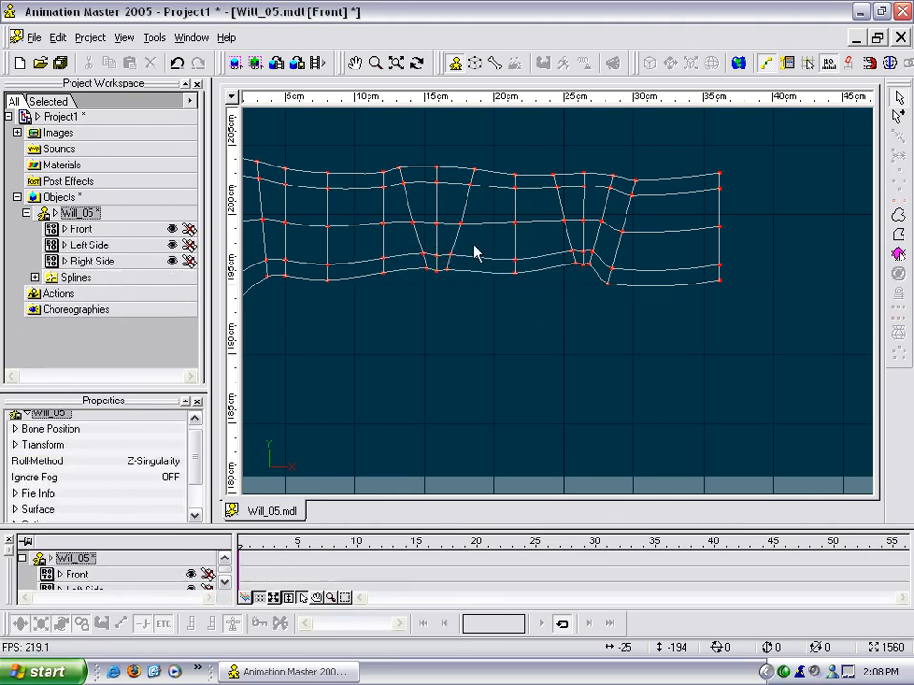
# Step: Raise the lower control points of the seventh ring slightly above those of its neighbouring rings
pyautogui.scroll(2, 454, 281)
pyautogui.moveTo(425, 259); pyautogui.dragTo(612, 320, button='middle')
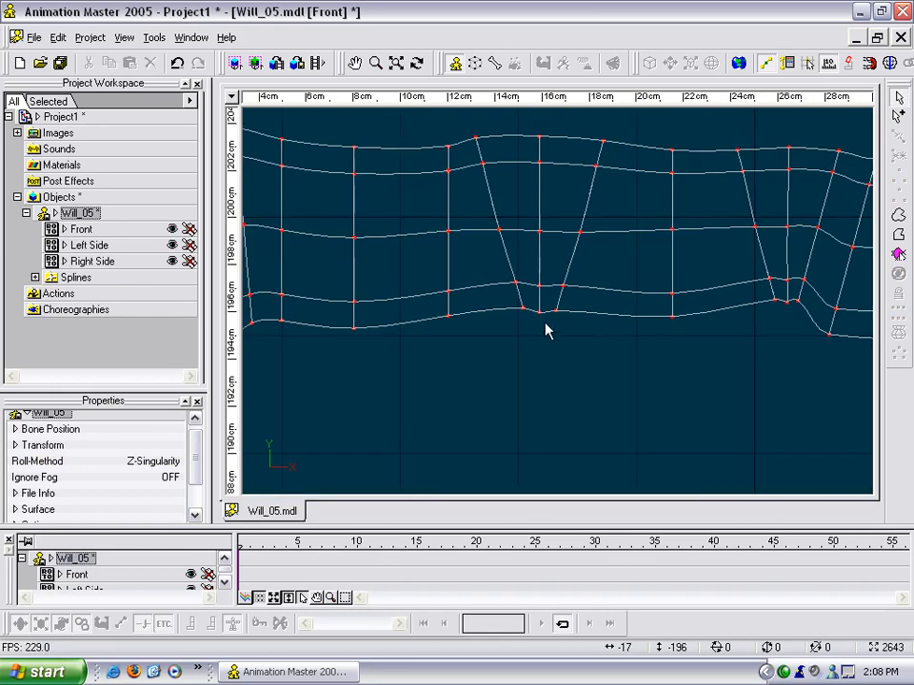
pyautogui.moveTo(530, 307); pyautogui.dragTo(540, 280)
pyautogui.scroll(-7, 552, 273)
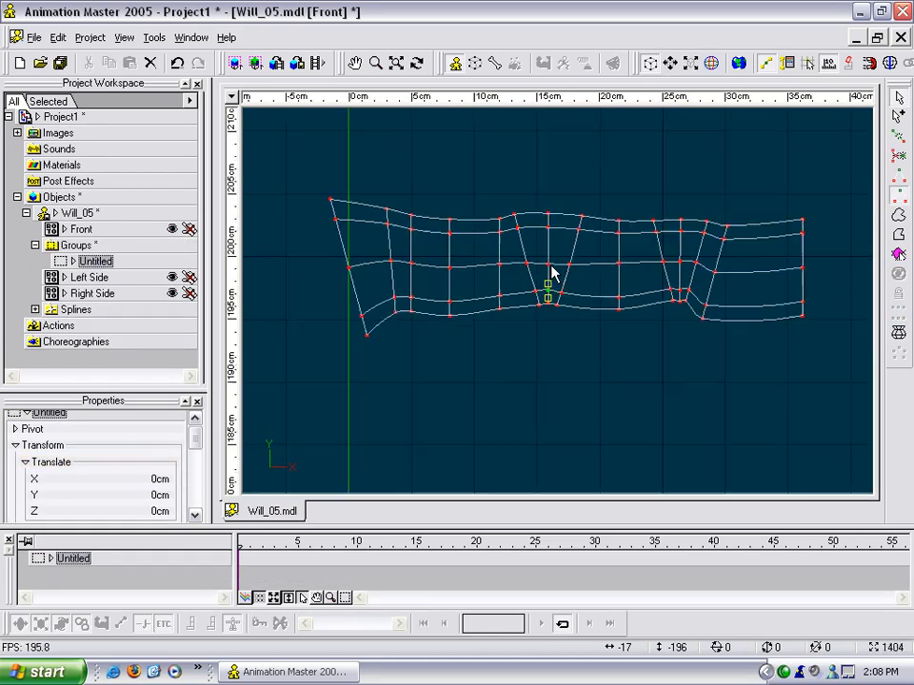
pyautogui.click(561, 315)
# Step: Group the lower control points of the thirteenth ring and raise them by about 0.84 cm
pyautogui.moveTo(563, 319); pyautogui.dragTo(509, 316, button='middle')
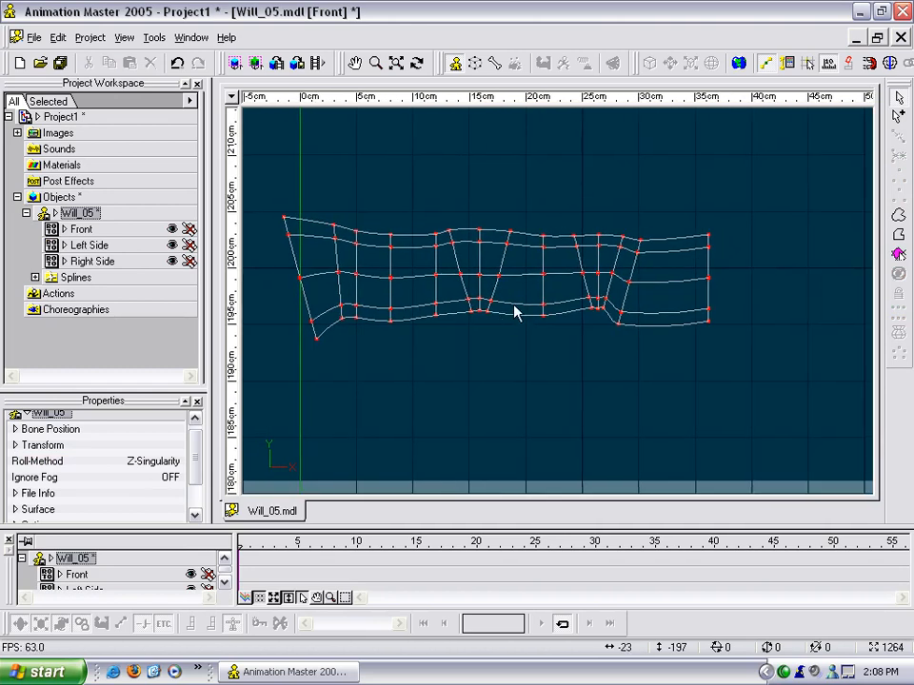
pyautogui.moveTo(635, 331); pyautogui.dragTo(579, 353, button='middle')
pyautogui.scroll(5, 584, 356)
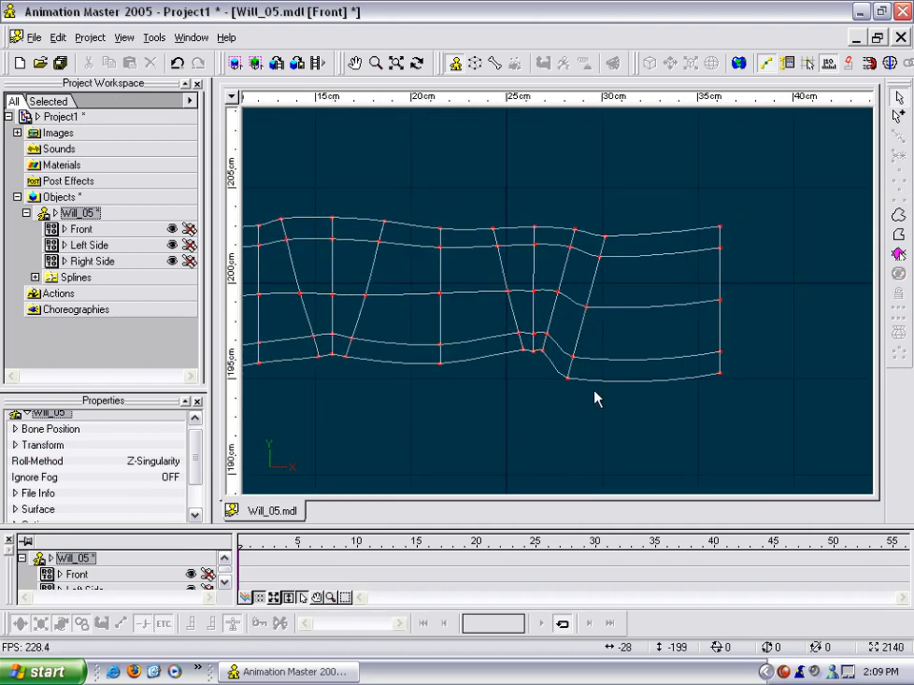
pyautogui.moveTo(549, 355); pyautogui.dragTo(550, 355)
pyautogui.click(615, 343)
pyautogui.moveTo(599, 394); pyautogui.dragTo(538, 341)
pyautogui.moveTo(597, 388); pyautogui.dragTo(570, 355)
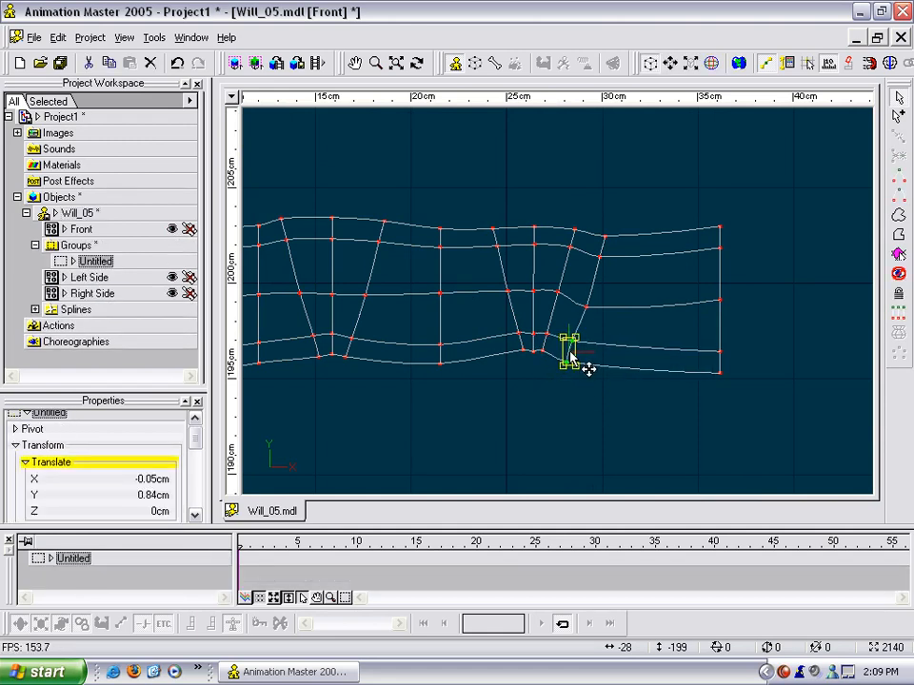
# Step: Shrink the end ring to about half its size and raise it level with the top line of the finger
pyautogui.scroll(-3, 568, 353)
pyautogui.moveTo(567, 350); pyautogui.dragTo(535, 365, button='middle')
pyautogui.moveTo(639, 378); pyautogui.dragTo(602, 381)
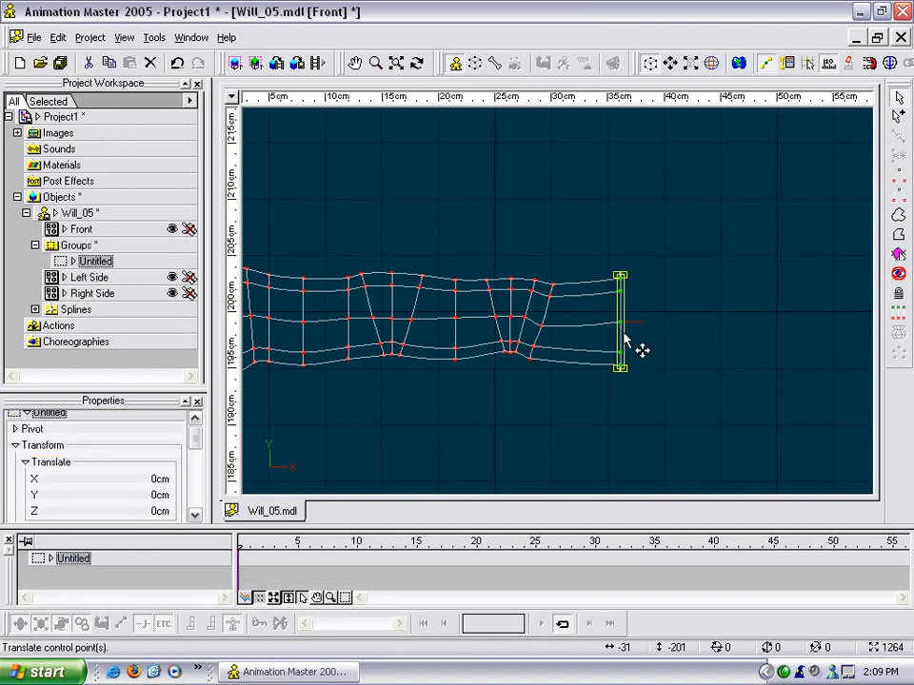
pyautogui.moveTo(622, 277); pyautogui.dragTo(620, 303)
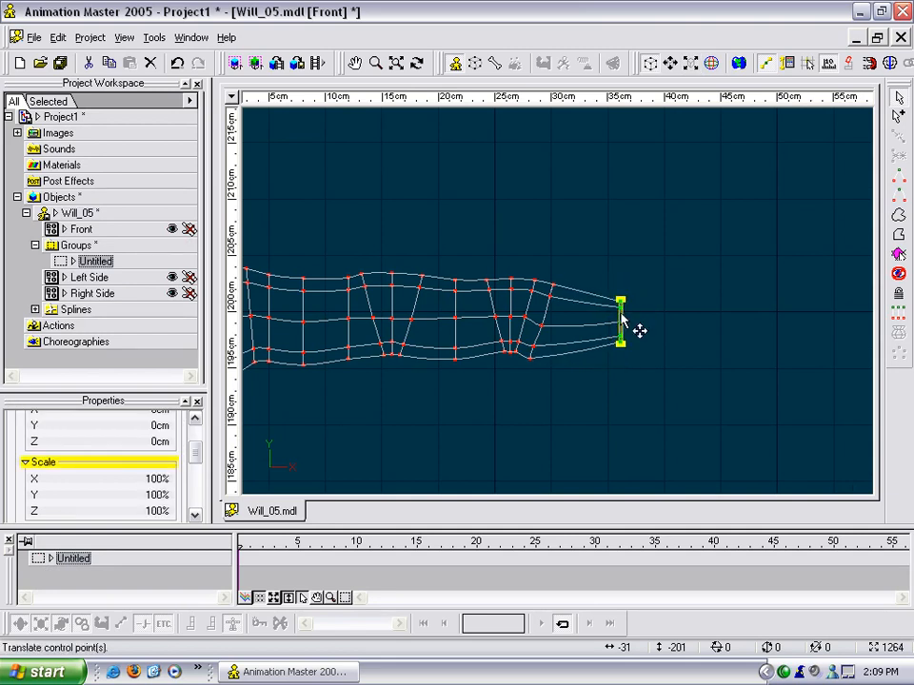
pyautogui.moveTo(621, 314); pyautogui.dragTo(621, 296)
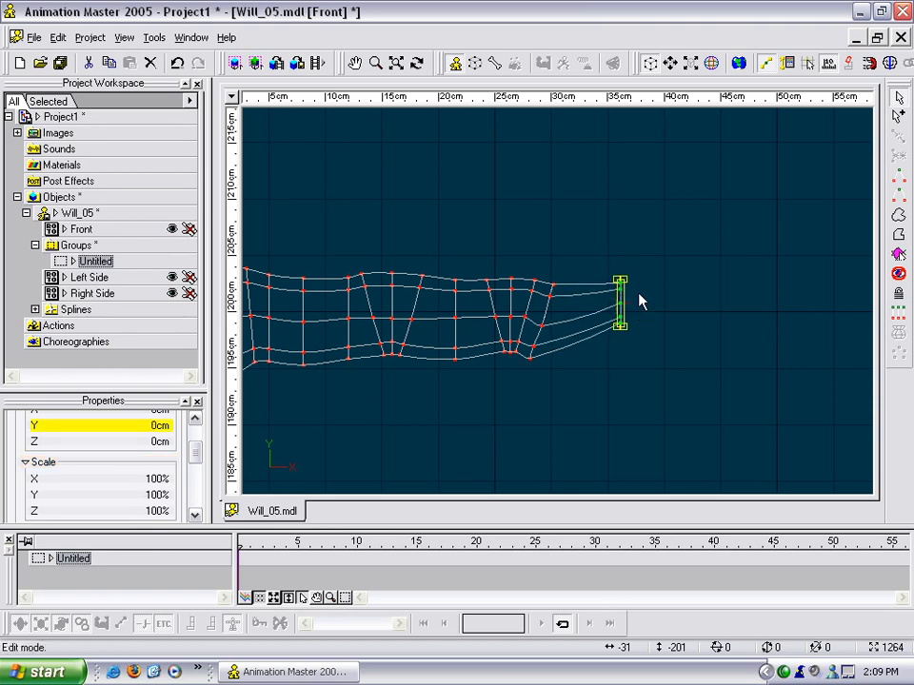
pyautogui.click(639, 295)
# Step: Enlarge and move the end ring to about 34 cm, and extrude a smaller ring from it at about 35.5 cm as the fingertip
pyautogui.scroll(3, 635, 299)
pyautogui.moveTo(646, 286); pyautogui.dragTo(635, 248, button='middle')
pyautogui.moveTo(622, 220); pyautogui.dragTo(670, 312)
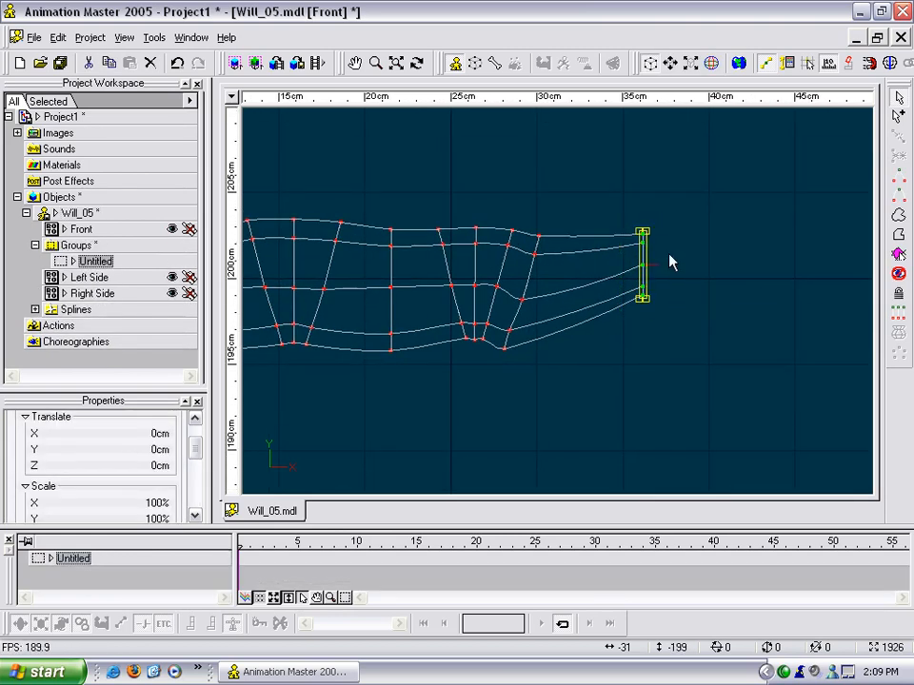
pyautogui.moveTo(661, 281); pyautogui.dragTo(636, 332, button='middle')
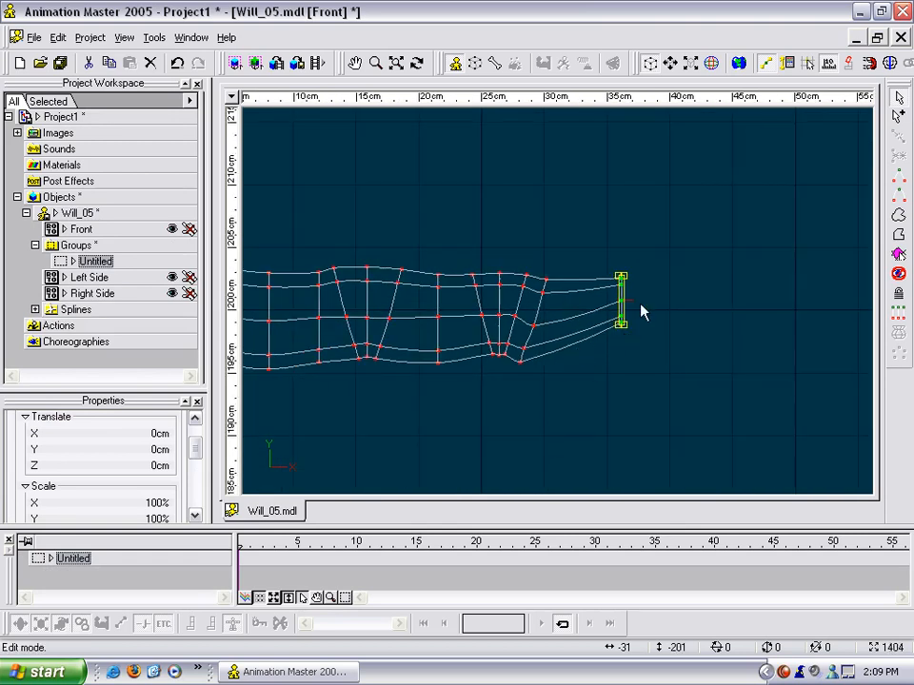
pyautogui.scroll(3, 627, 329)
pyautogui.moveTo(671, 265); pyautogui.dragTo(723, 252)
pyautogui.moveTo(671, 297); pyautogui.dragTo(690, 320)
pyautogui.moveTo(682, 258); pyautogui.dragTo(655, 292)
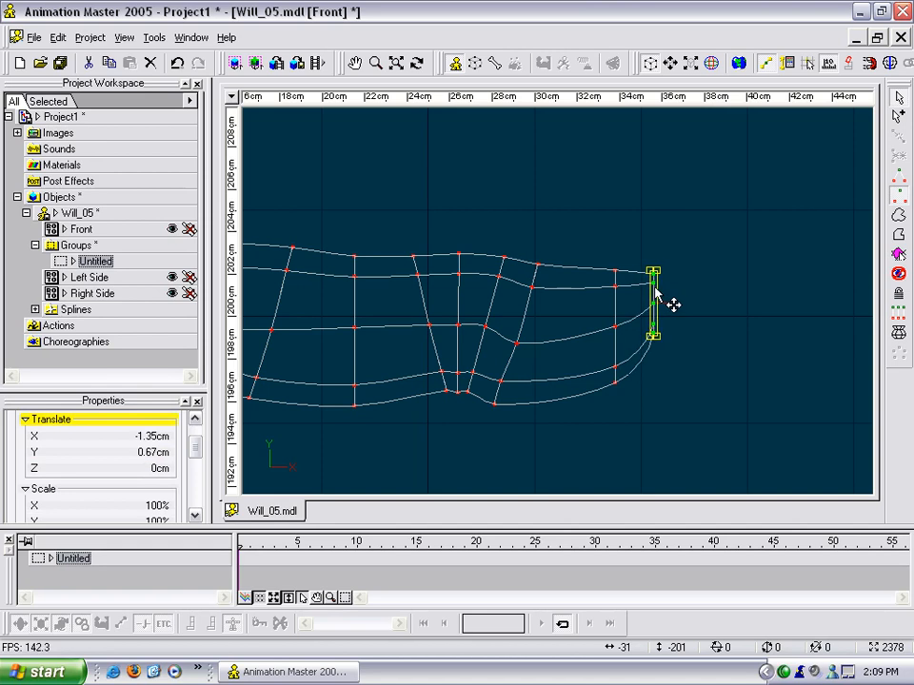
pyautogui.click(710, 277)
# Step: In a turned, shaded view, group the whole finger and flip its normals to face outward
pyautogui.scroll(-4, 687, 296)
pyautogui.scroll(-6, 686, 297)
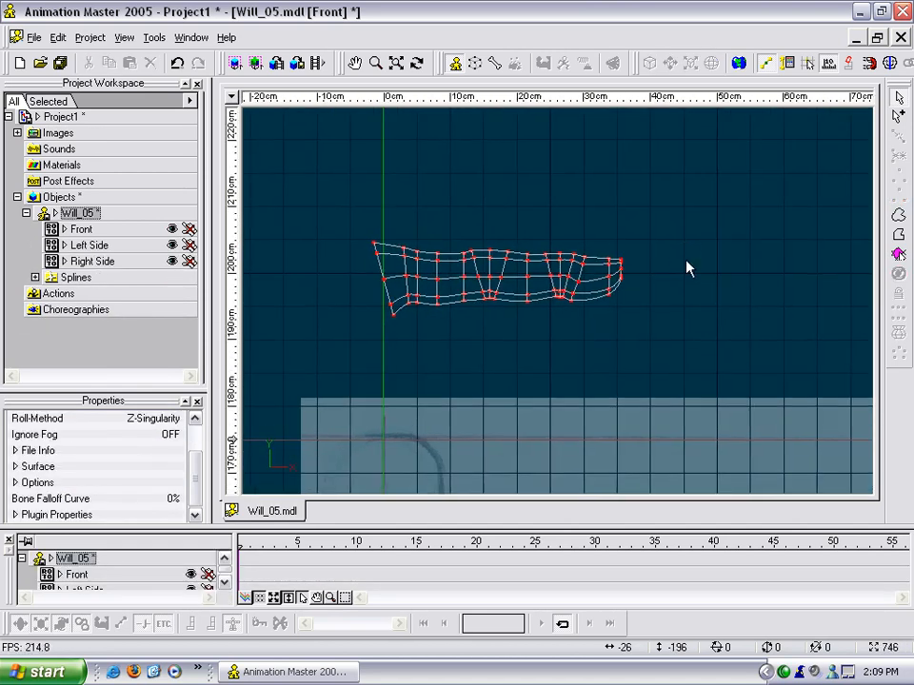
pyautogui.press('t')
pyautogui.moveTo(602, 278)
pyautogui.mouseDown()
pyautogui.moveTo(559, 316)
pyautogui.moveTo(567, 293)
pyautogui.mouseUp()
pyautogui.press('0')
pyautogui.scroll(5, 576, 295)
pyautogui.scroll(-5, 567, 322)
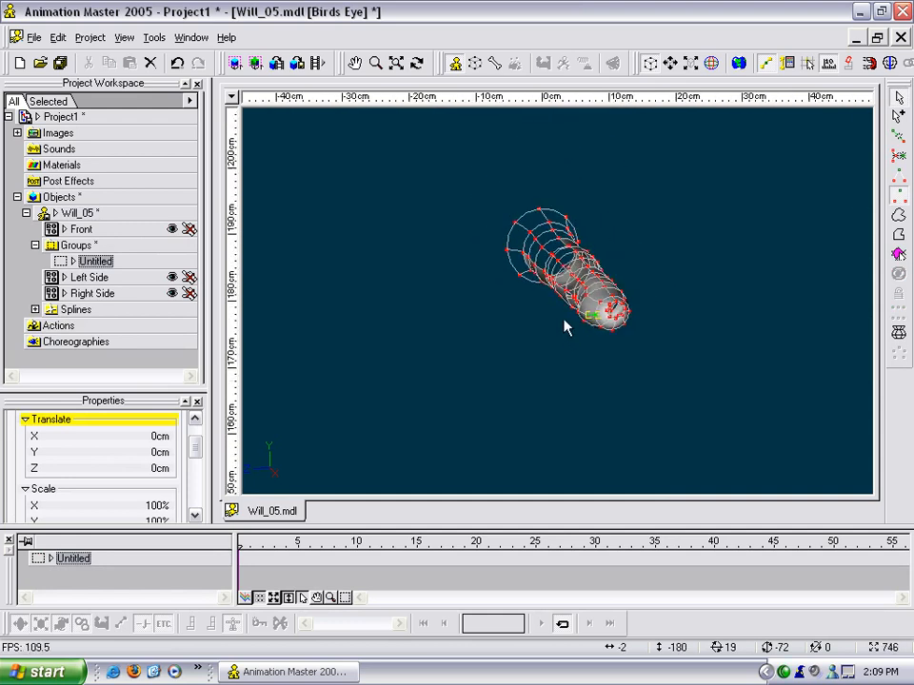
pyautogui.moveTo(452, 187); pyautogui.dragTo(675, 368)
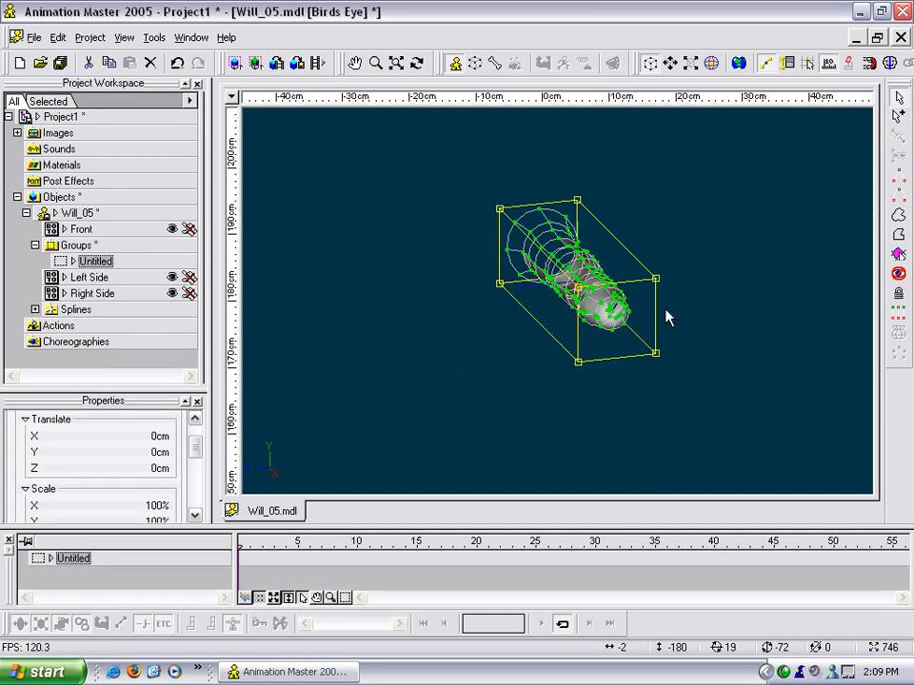
pyautogui.scroll(8, 710, 293)
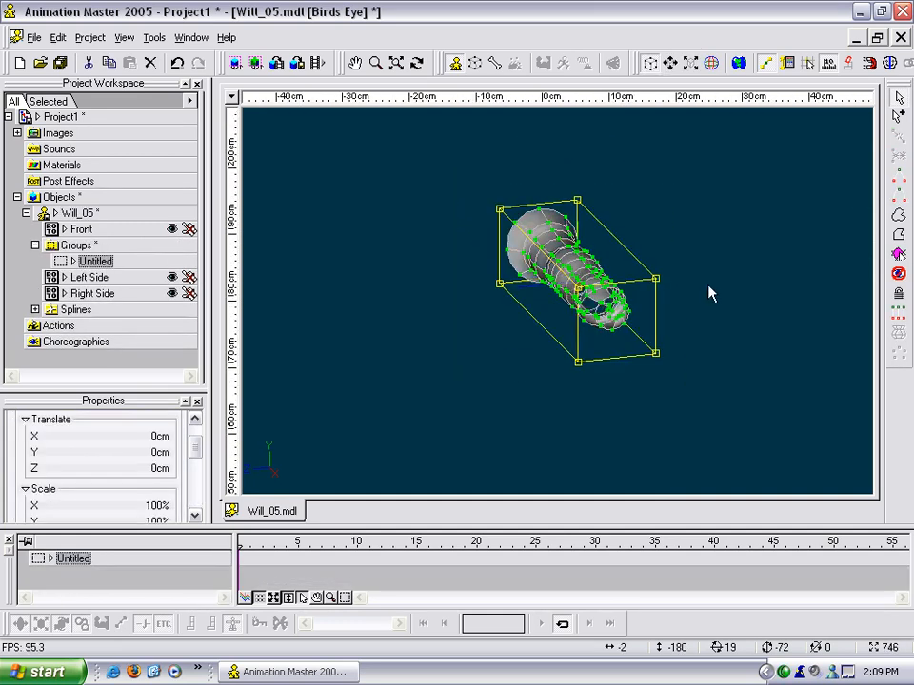
pyautogui.click(800, 287)
# Step: Flip the normals of three individual patches, one on the side of the fingertip and two at the last knuckle joint
pyautogui.moveTo(748, 288); pyautogui.dragTo(629, 303, button='middle')
pyautogui.scroll(2, 618, 305)
pyautogui.click(535, 315)
pyautogui.keyDown('ctrl'); pyautogui.moveTo(561, 319); pyautogui.dragTo(588, 333, button='middle'); pyautogui.keyUp('ctrl')
pyautogui.scroll(4, 589, 333)
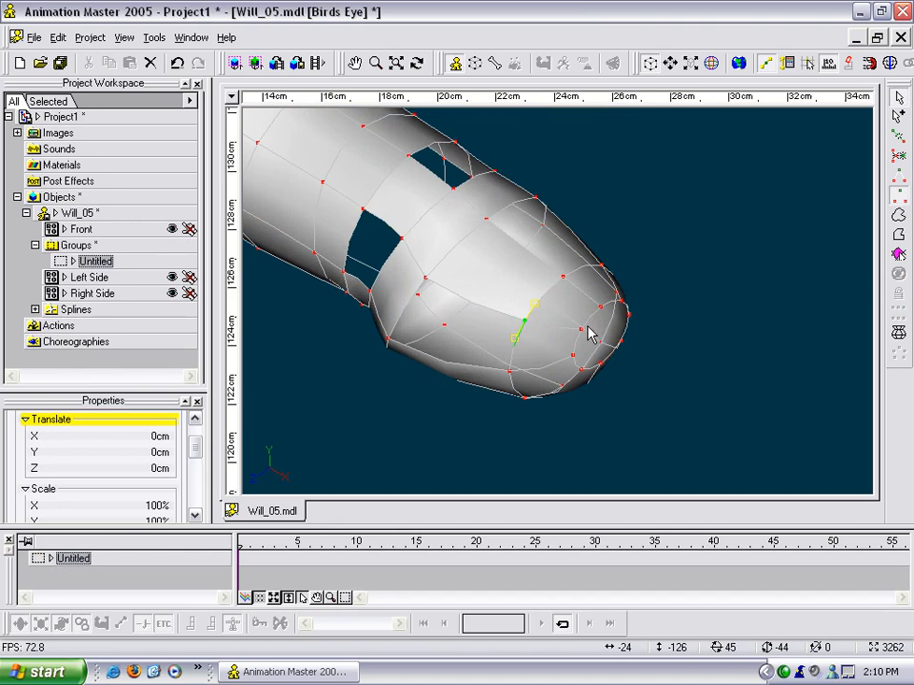
pyautogui.click(899, 256)
pyautogui.click(459, 348)
pyautogui.press('f')
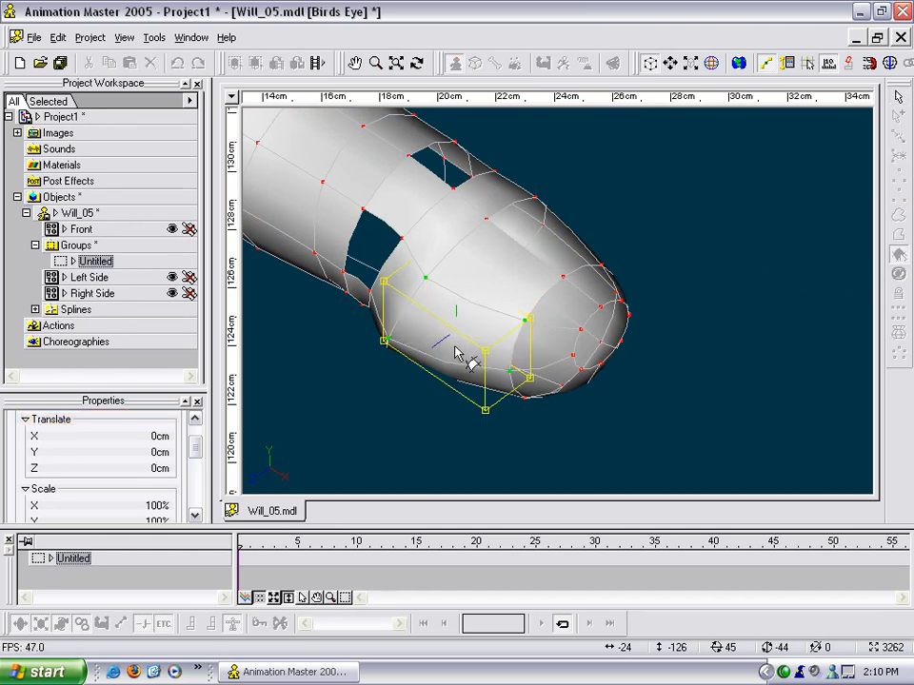
pyautogui.click(374, 229)
pyautogui.press('f')
pyautogui.click(445, 177)
pyautogui.press('f')
pyautogui.keyDown('ctrl'); pyautogui.moveTo(518, 250); pyautogui.dragTo(575, 177, button='middle'); pyautogui.keyUp('ctrl')
pyautogui.click(575, 176)
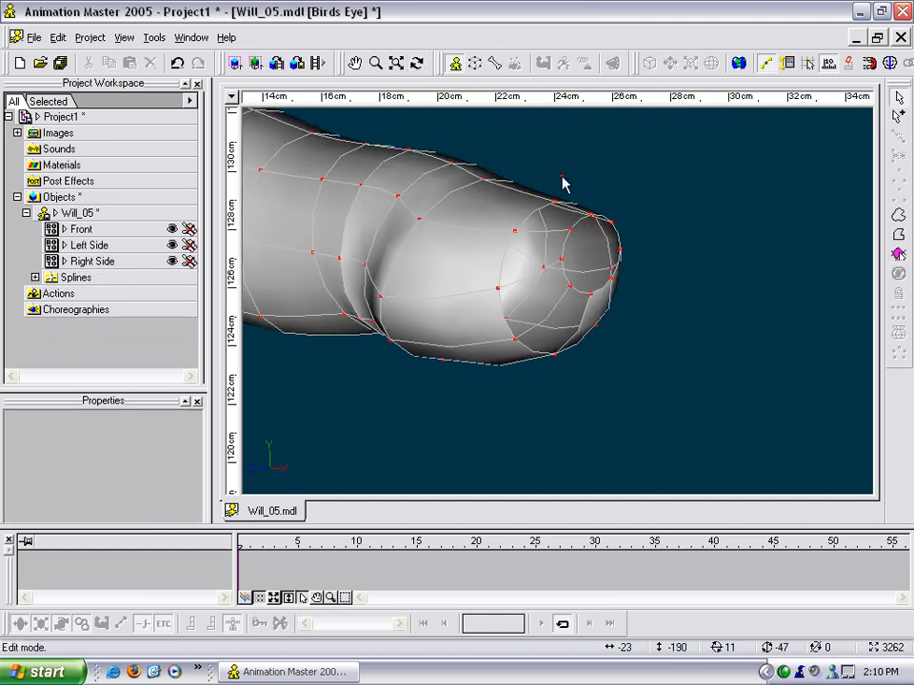
# Step: In wireframe, pull one control point aside at the last knuckle joint, then select the duplicate ring it belongs to and delete it
pyautogui.moveTo(457, 233); pyautogui.dragTo(618, 305, button='middle')
pyautogui.scroll(2, 649, 313)
pyautogui.press('8')
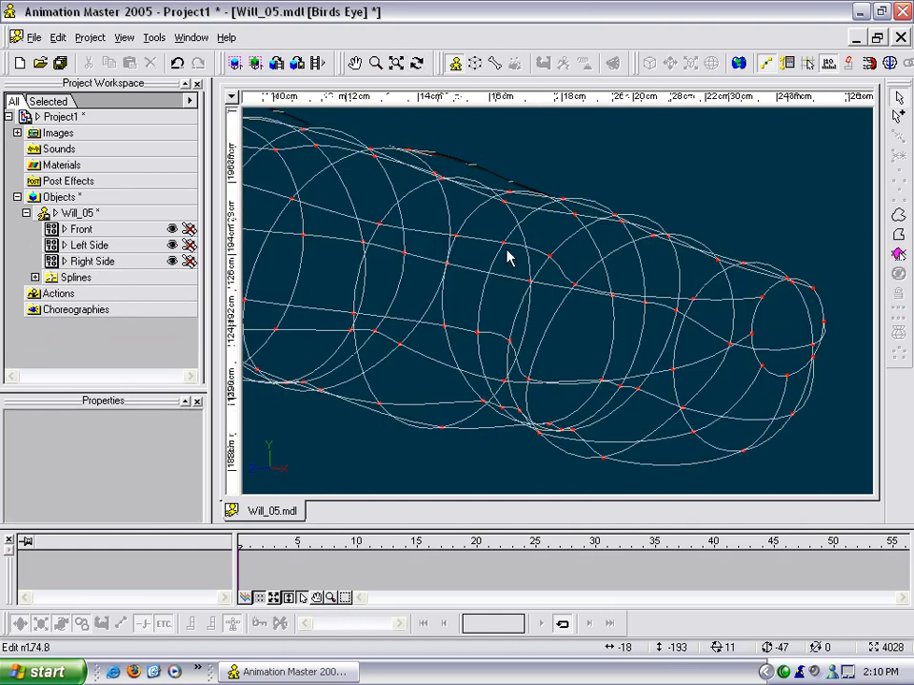
pyautogui.click(516, 245)
pyautogui.moveTo(509, 245)
pyautogui.mouseDown()
pyautogui.moveTo(527, 244)
pyautogui.moveTo(486, 242)
pyautogui.mouseUp()
pyautogui.press('Tab')
pyautogui.press('Tab')
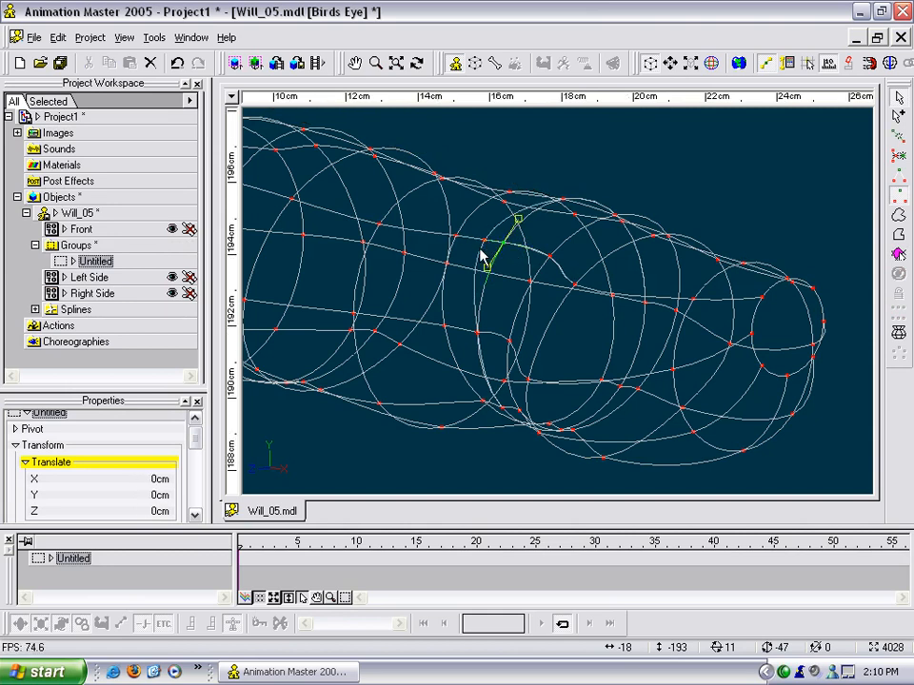
pyautogui.press(',')
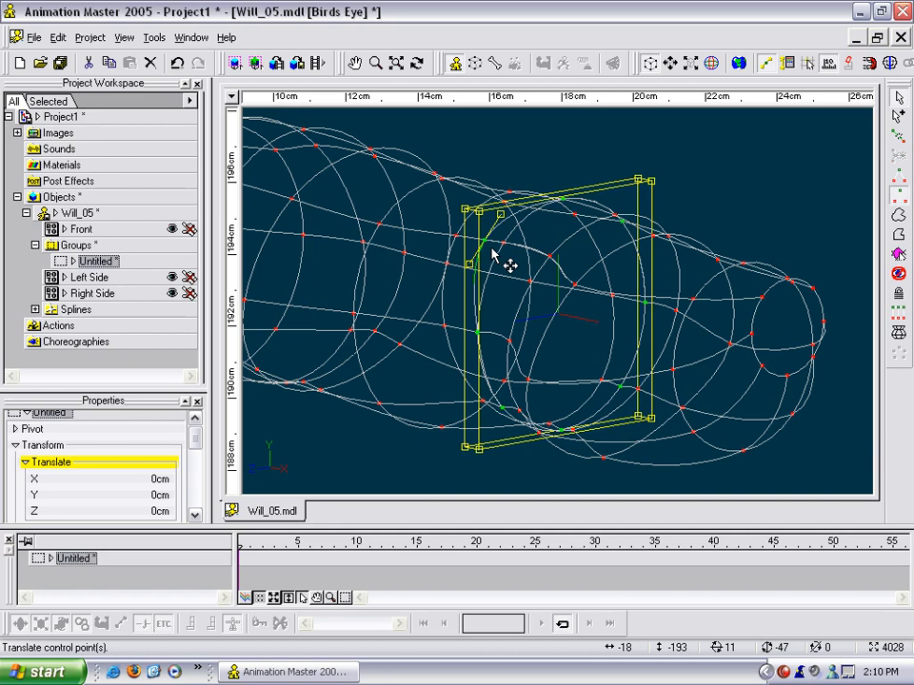
pyautogui.press('/')
pyautogui.moveTo(416, 182); pyautogui.dragTo(692, 447)
pyautogui.press('Delete')
pyautogui.press('/')
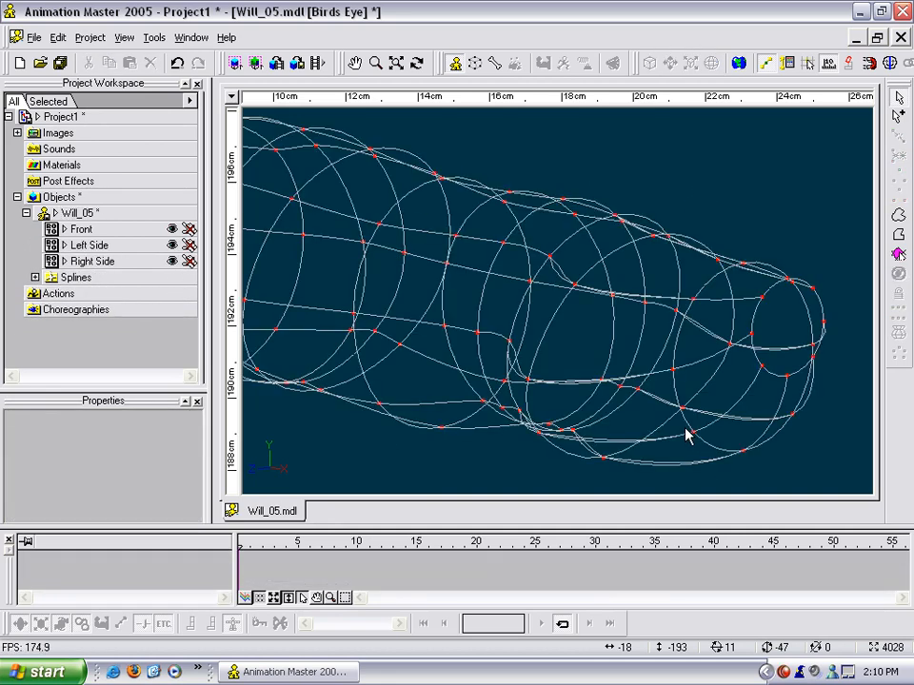
# Step: Group the three rings between the last knuckle joint and the fingertip, isolate them from the rest of the finger, and delete them
pyautogui.press('5')
pyautogui.scroll(2, 623, 386)
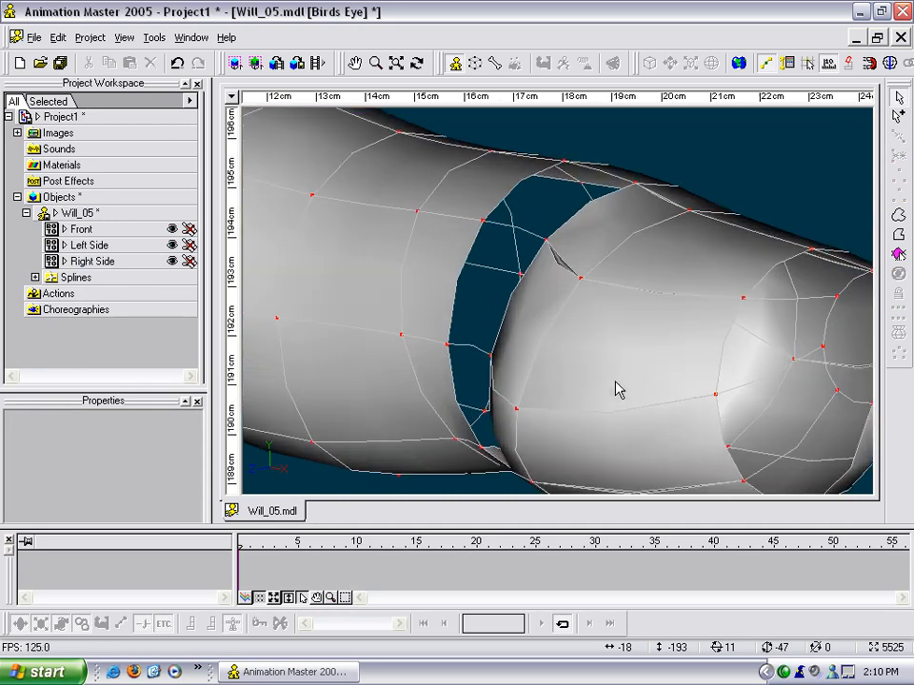
pyautogui.click(483, 220)
pyautogui.press('t')
pyautogui.moveTo(530, 260); pyautogui.dragTo(652, 304)
pyautogui.click(555, 243)
pyautogui.press('t')
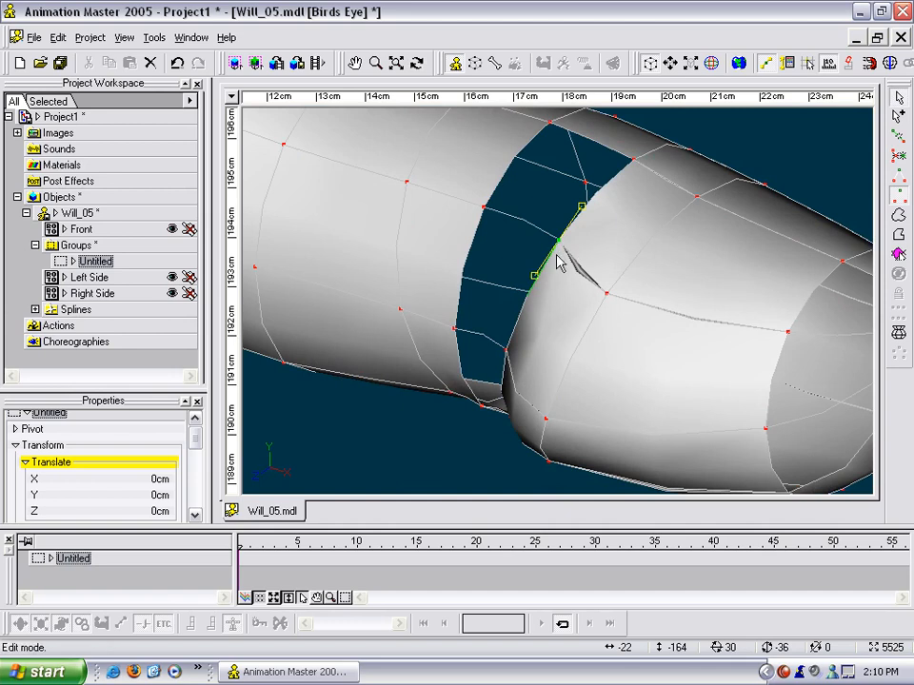
pyautogui.press(',')
pyautogui.keyDown('shift'); pyautogui.click(606, 298); pyautogui.keyUp('shift')
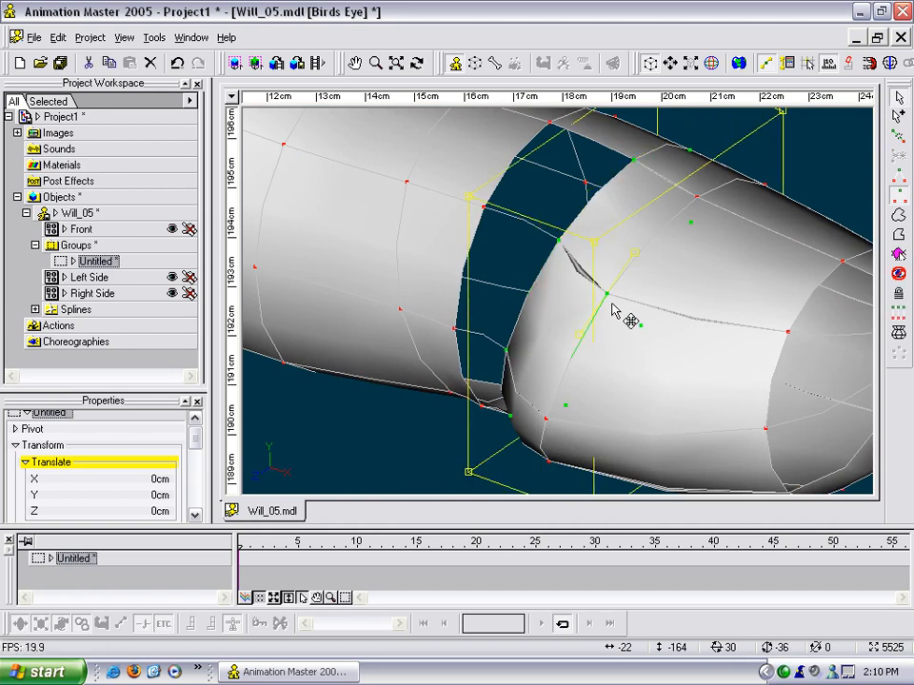
pyautogui.press(',')
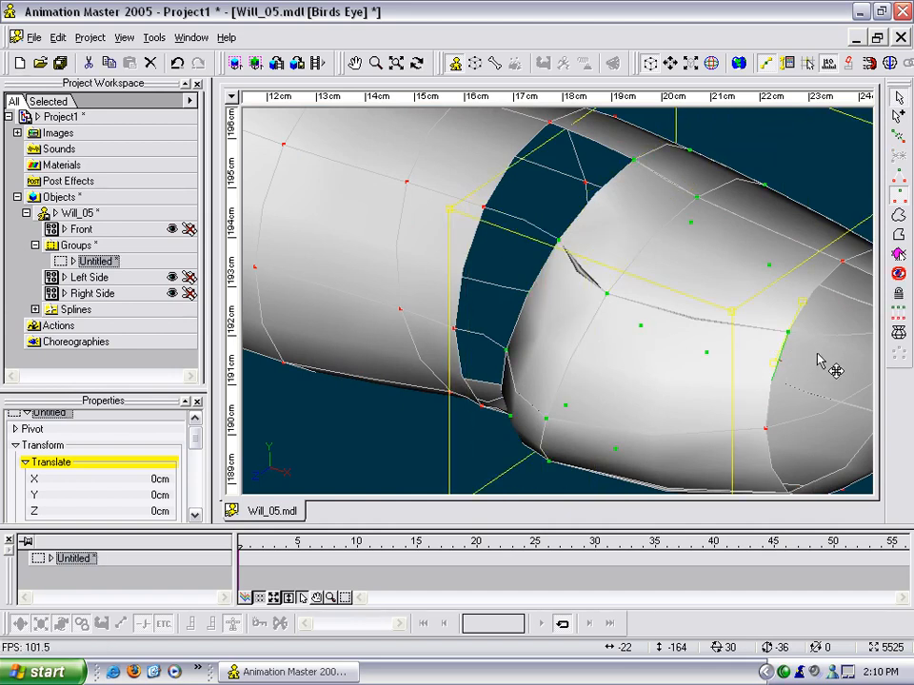
pyautogui.scroll(-5, 734, 303)
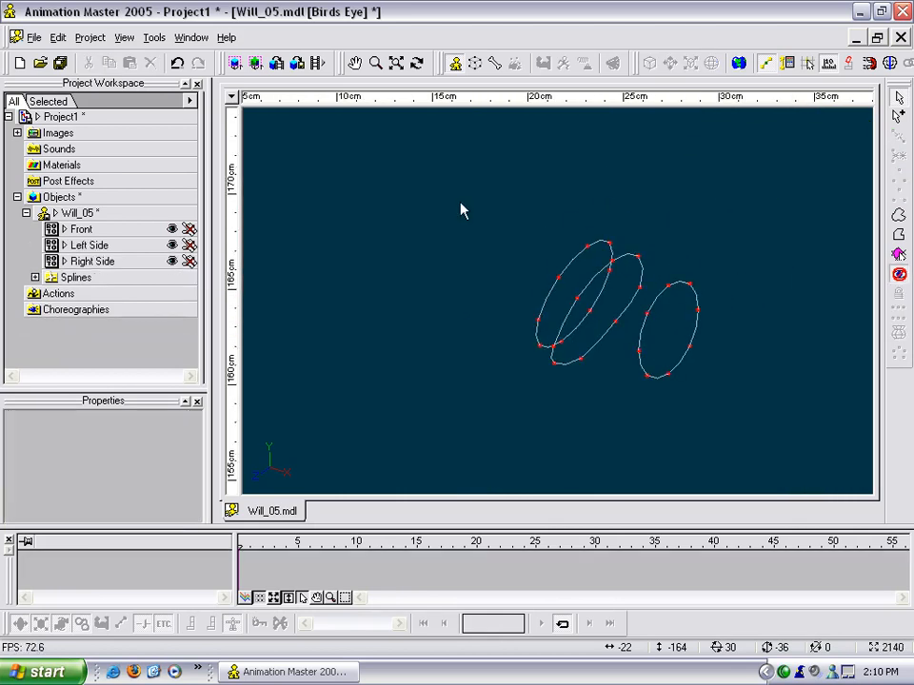
pyautogui.moveTo(460, 202); pyautogui.dragTo(805, 438)
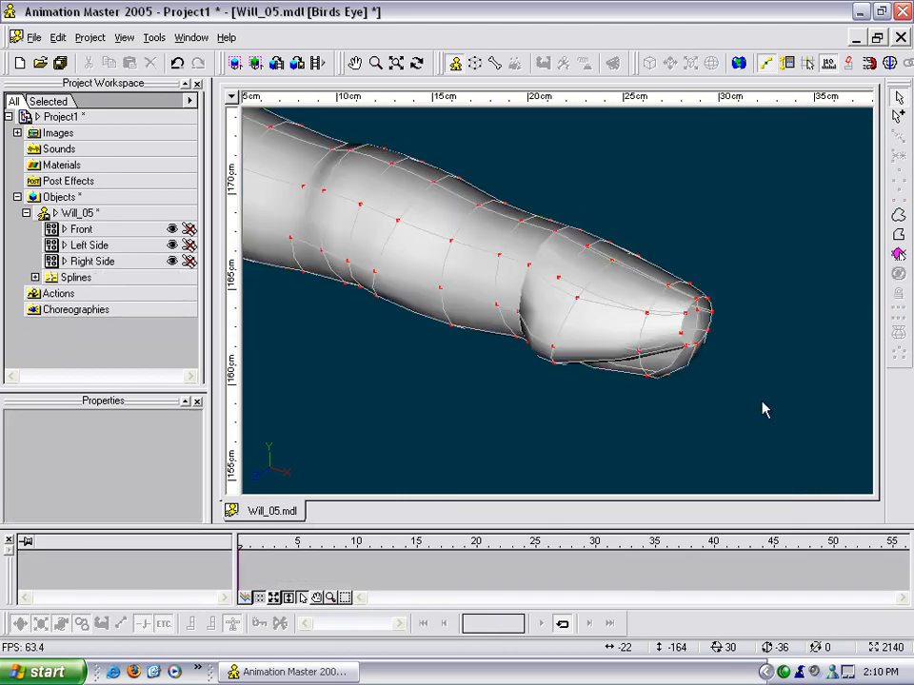
# Step: Examine how the splines past the last knuckle joint connect, shaded from several sides and in wireframe from the front
pyautogui.scroll(4, 759, 408)
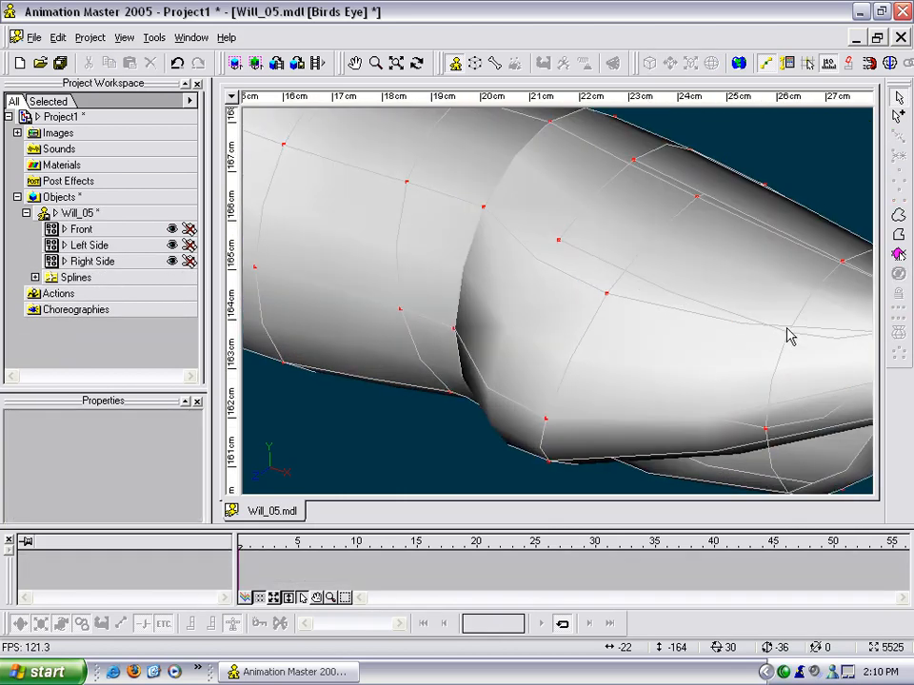
pyautogui.click(787, 332)
pyautogui.moveTo(782, 348); pyautogui.dragTo(764, 334, button='middle')
pyautogui.scroll(-1, 653, 261)
pyautogui.moveTo(650, 261); pyautogui.dragTo(590, 282, button='middle')
pyautogui.press('4')
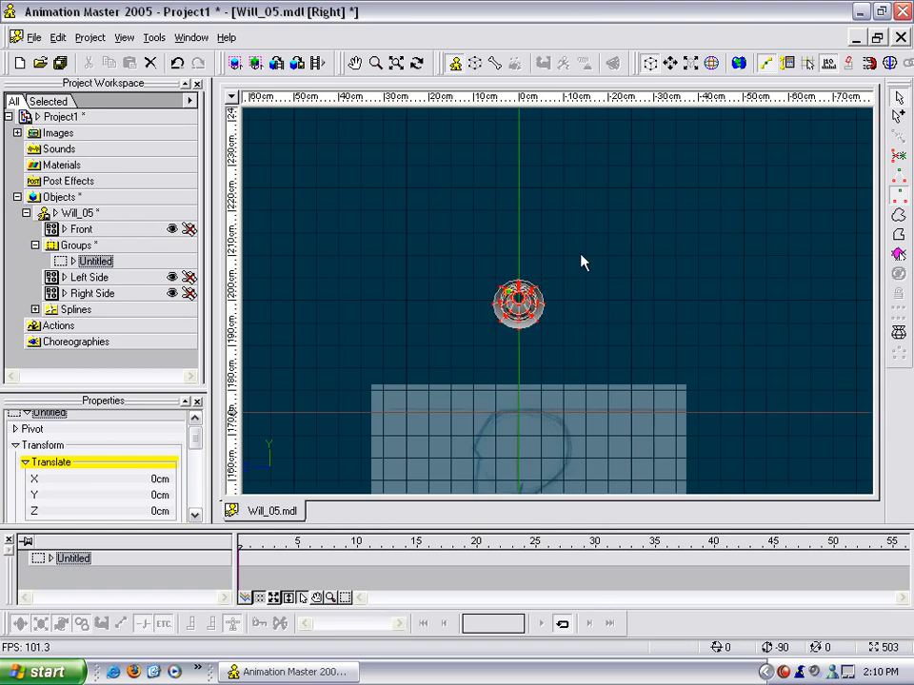
pyautogui.press('3')
pyautogui.press('1')
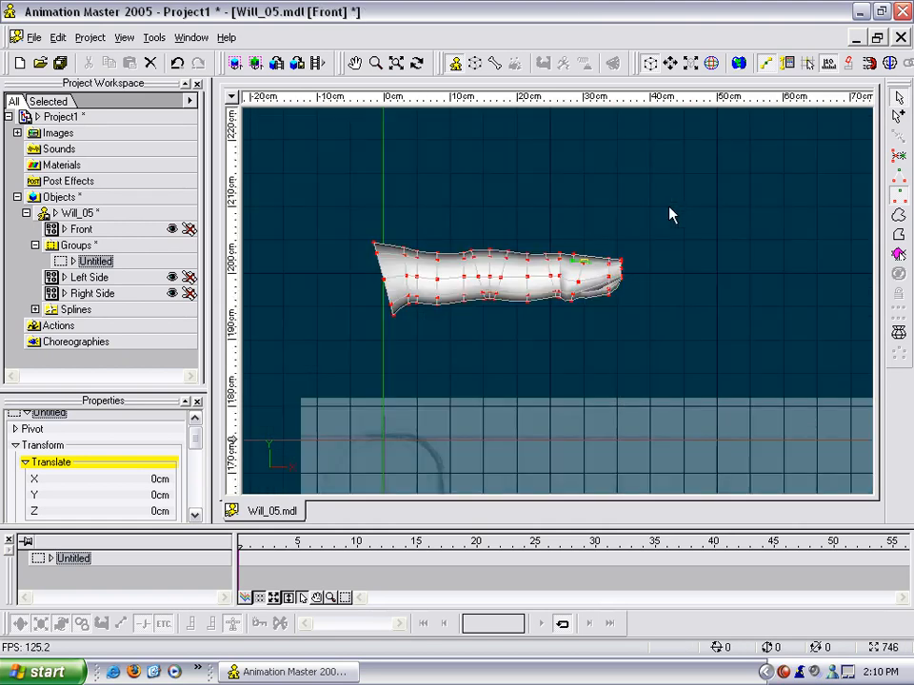
pyautogui.scroll(3, 577, 350)
pyautogui.scroll(2, 583, 357)
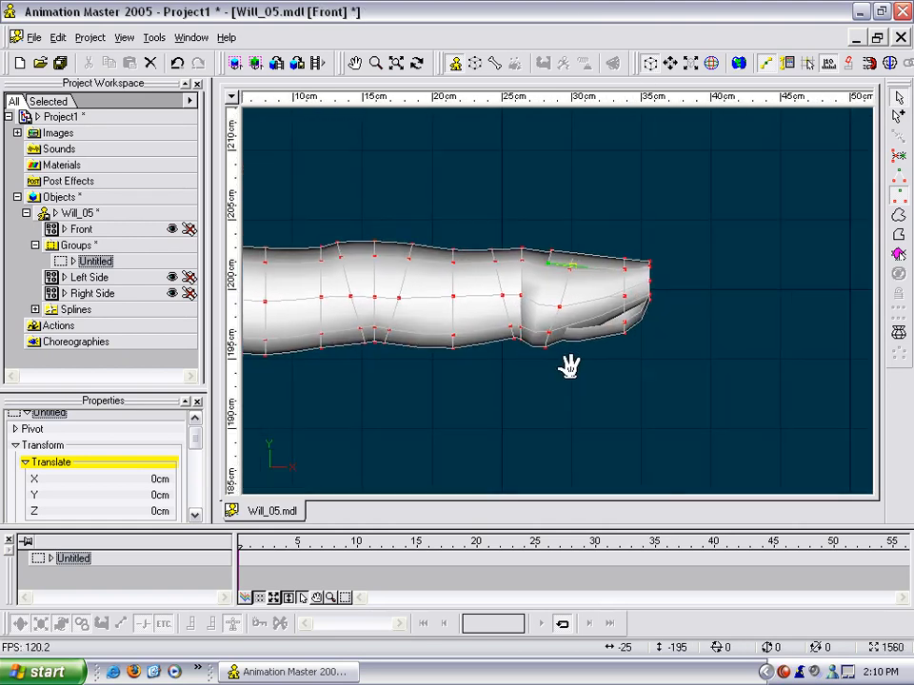
pyautogui.click(555, 339)
pyautogui.press('/')
pyautogui.click(614, 449)
pyautogui.press('8')
pyautogui.scroll(4, 589, 421)
pyautogui.moveTo(609, 322); pyautogui.dragTo(610, 408, button='middle')
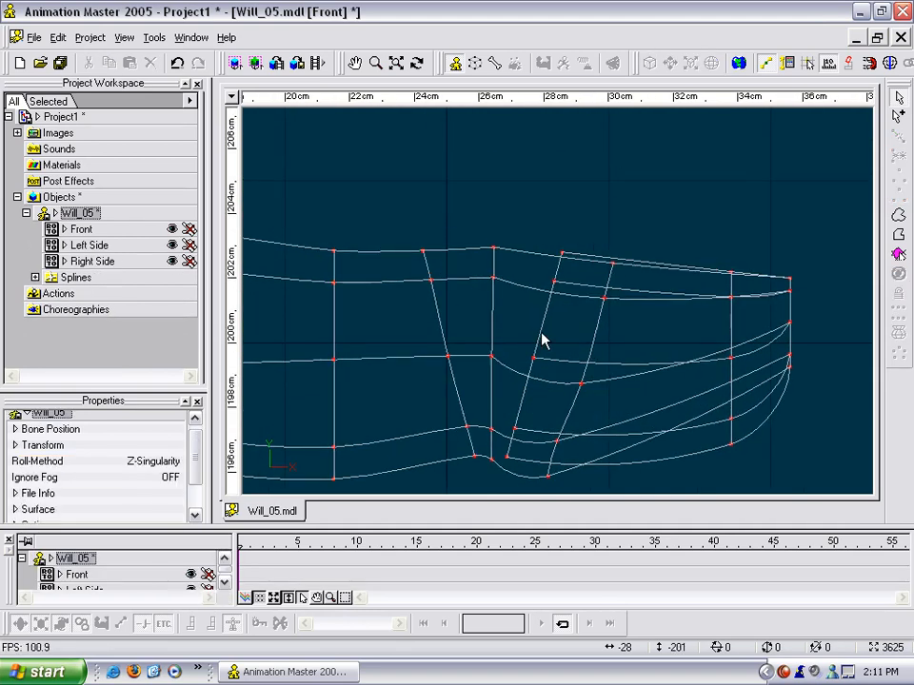
# Step: Break all lengthwise splines running from the knuckle ring at about 26 cm to the slanted ring closer to the fingertip
pyautogui.click(537, 485)
pyautogui.click(504, 467)
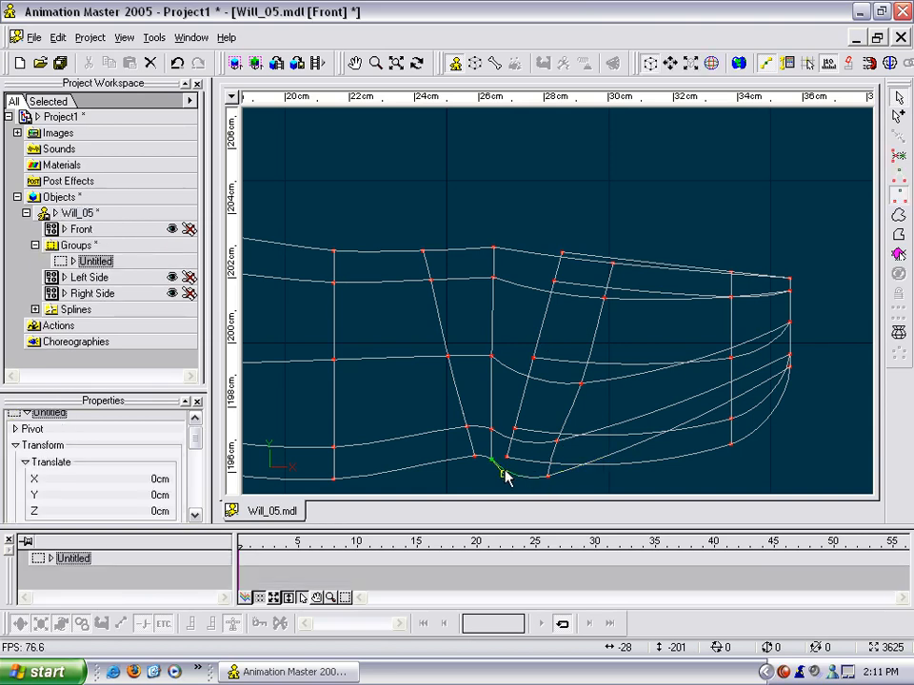
pyautogui.moveTo(509, 450); pyautogui.dragTo(507, 446)
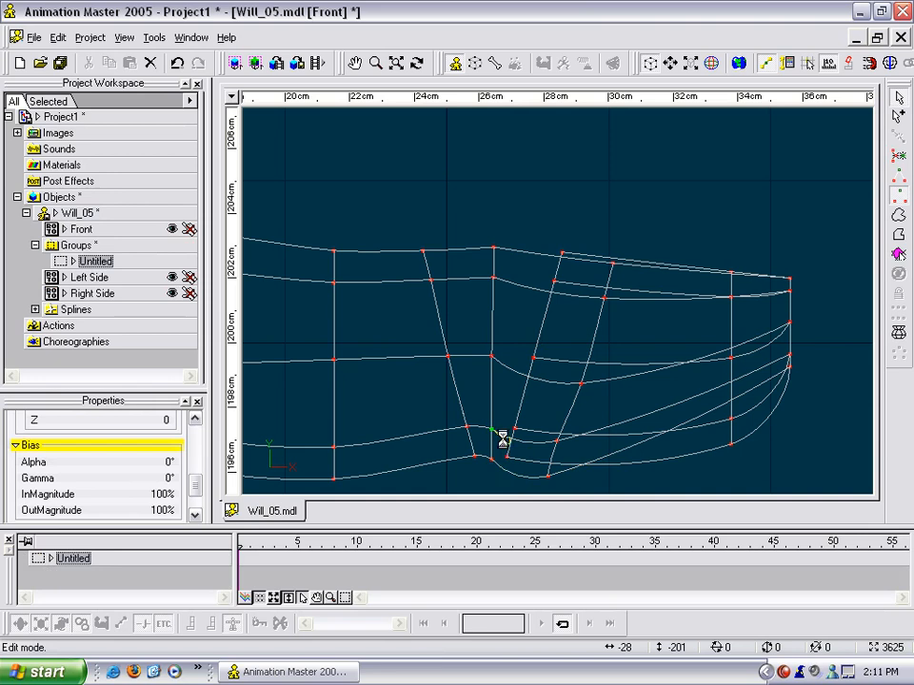
pyautogui.click(499, 449)
pyautogui.click(504, 472)
pyautogui.press('k')
pyautogui.click(504, 438)
pyautogui.press('k')
pyautogui.click(507, 360)
pyautogui.press('k')
pyautogui.click(504, 314)
pyautogui.click(506, 284)
pyautogui.press('k')
pyautogui.click(511, 254)
pyautogui.press('k')
pyautogui.click(515, 285)
pyautogui.press('k')
pyautogui.click(507, 370)
pyautogui.press('k')
# Step: Delete all control points of the second slanted ring past the gap, at about 28 to 30 cm, together with its stray splines
pyautogui.click(576, 401)
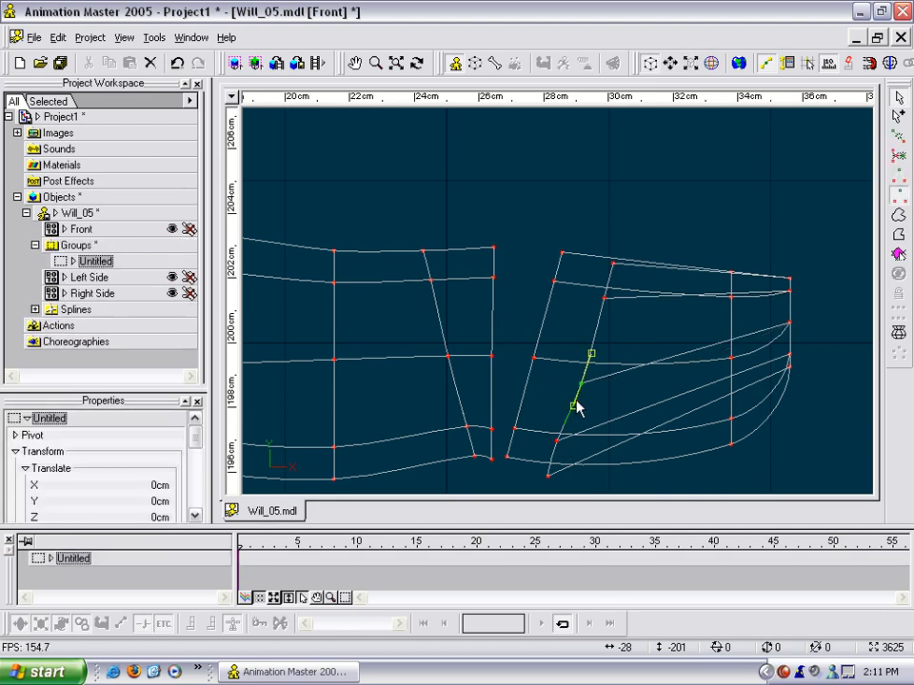
pyautogui.press('/')
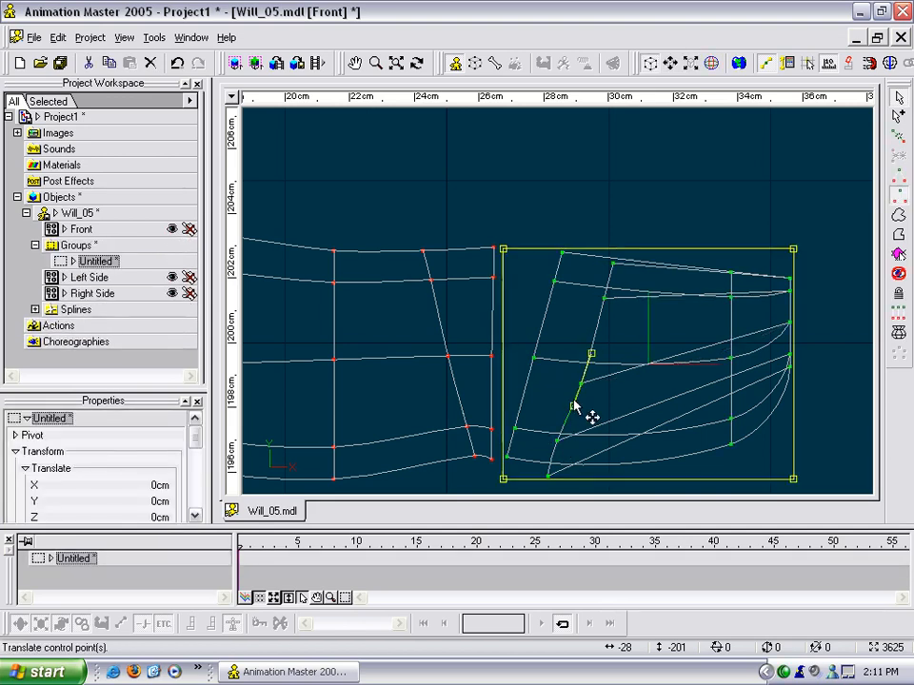
pyautogui.click(597, 482)
pyautogui.moveTo(589, 263); pyautogui.dragTo(653, 337)
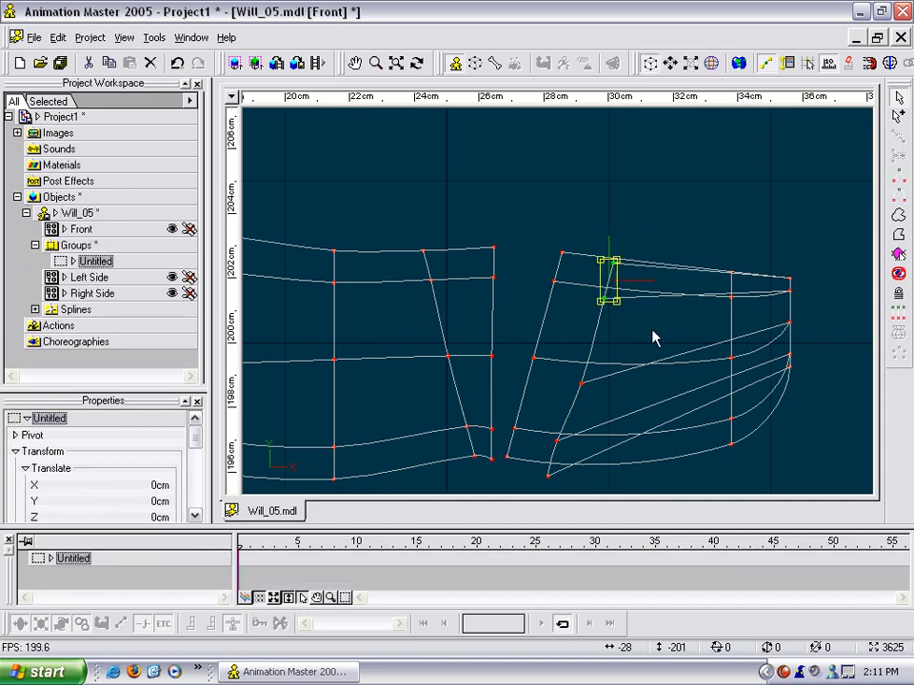
pyautogui.press('Delete')
pyautogui.moveTo(574, 371); pyautogui.dragTo(612, 408)
pyautogui.press('Delete')
pyautogui.moveTo(544, 404); pyautogui.dragTo(594, 493)
pyautogui.press('Delete')
# Step: Check the fingertip's end for doubled points, then isolate the duplicate end ring, delete it, and unhide the rest of the finger
pyautogui.moveTo(731, 376); pyautogui.dragTo(581, 398, button='middle')
pyautogui.moveTo(637, 343); pyautogui.dragTo(613, 339)
pyautogui.hotkey('ctrl', 'z')
pyautogui.press('t')
pyautogui.moveTo(677, 366); pyautogui.dragTo(664, 348)
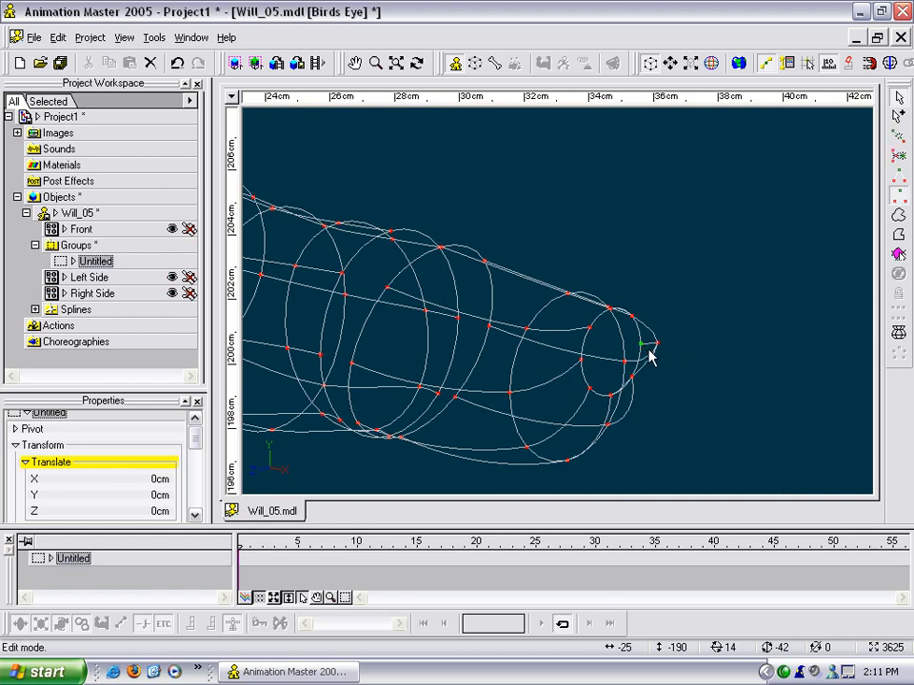
pyautogui.click(678, 370)
pyautogui.click(642, 344)
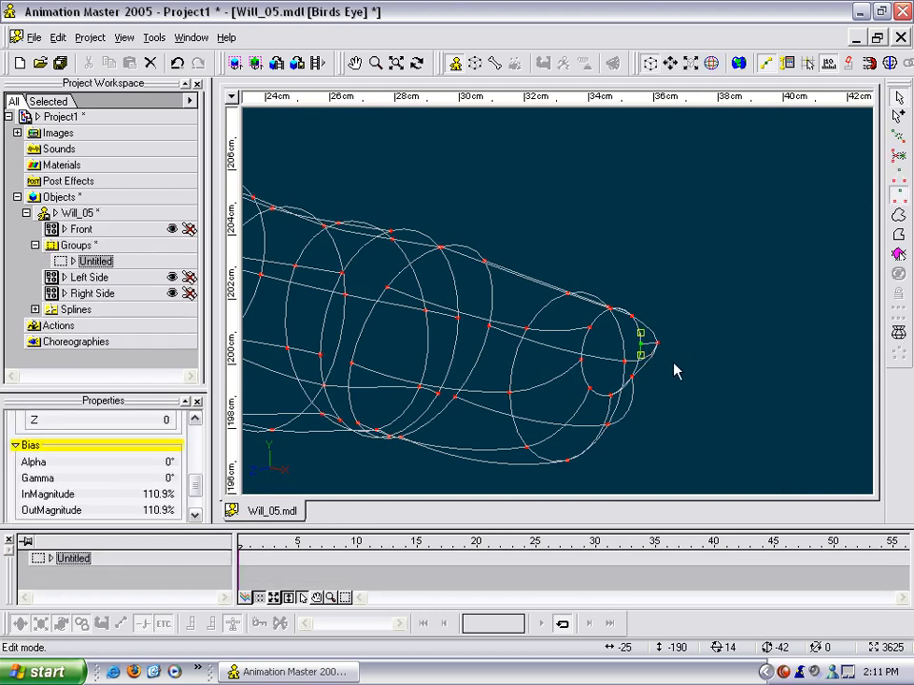
pyautogui.press('/')
pyautogui.click(725, 384)
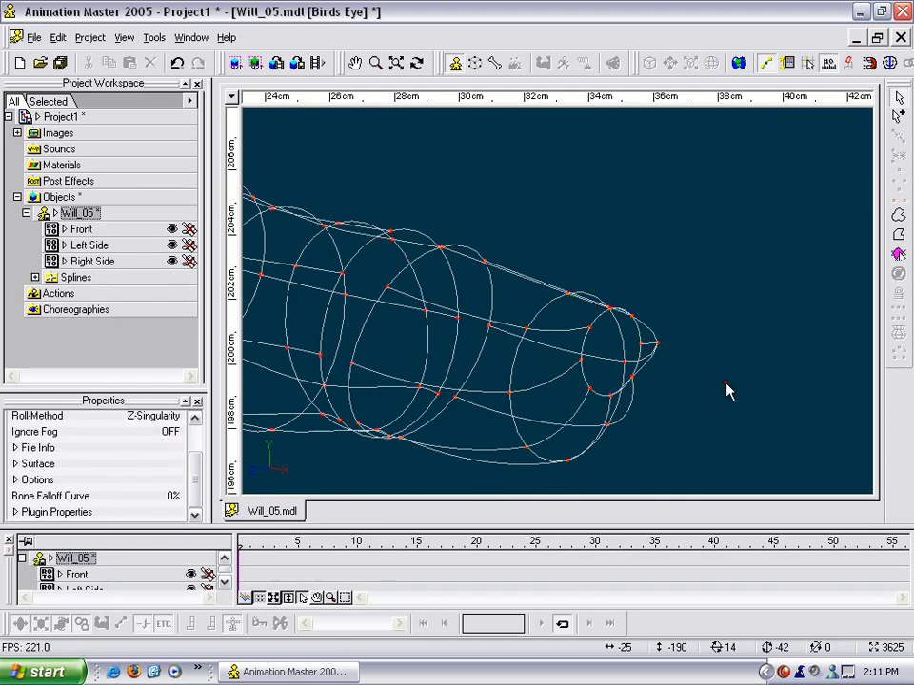
pyautogui.click(641, 345)
pyautogui.press(',')
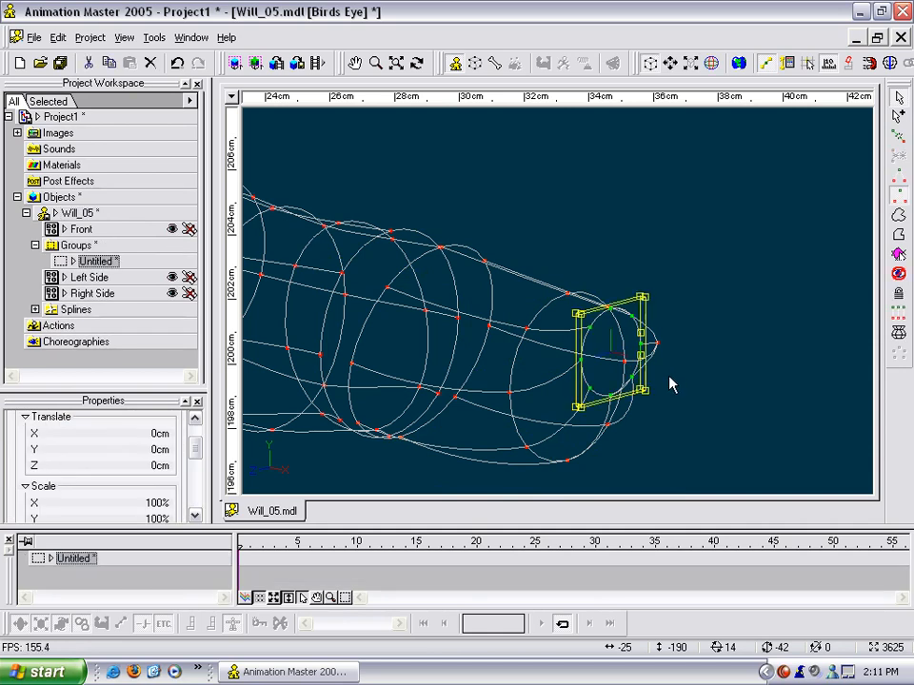
pyautogui.press('h')
pyautogui.hotkey('ctrl', 'a')
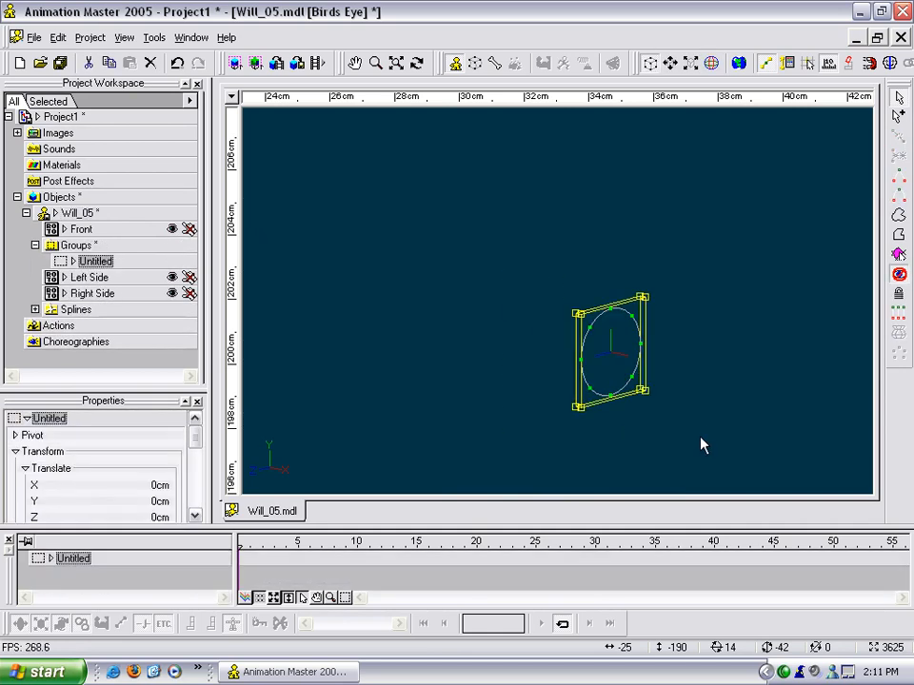
pyautogui.press('Delete')
pyautogui.press('h')
# Step: In shaded mode, group one whole connected section of the finger, flip its normals, and inspect it from several sides
pyautogui.scroll(3, 688, 426)
pyautogui.moveTo(708, 369)
pyautogui.mouseDown()
pyautogui.moveTo(677, 370)
pyautogui.moveTo(668, 401)
pyautogui.moveTo(703, 395)
pyautogui.mouseUp()
pyautogui.press('t')
pyautogui.press('Escape')
pyautogui.press('0')
pyautogui.moveTo(611, 390); pyautogui.dragTo(754, 332, button='middle')
pyautogui.scroll(-3, 752, 333)
pyautogui.press('t')
pyautogui.moveTo(687, 339)
pyautogui.mouseDown()
pyautogui.moveTo(720, 328)
pyautogui.moveTo(681, 334)
pyautogui.mouseUp()
pyautogui.press('Escape')
pyautogui.click(538, 318)
pyautogui.press('/')
pyautogui.press('f')
pyautogui.press('t')
pyautogui.moveTo(552, 301); pyautogui.dragTo(538, 302)
pyautogui.press('Escape')
pyautogui.press('Return')
# Step: Bridge the gap at the last knuckle joint with two lengthwise splines, one on the upper side and one along the top
pyautogui.scroll(3, 601, 249)
pyautogui.moveTo(600, 255); pyautogui.dragTo(673, 316, button='middle')
pyautogui.press('a')
pyautogui.click(561, 284)
pyautogui.click(655, 318)
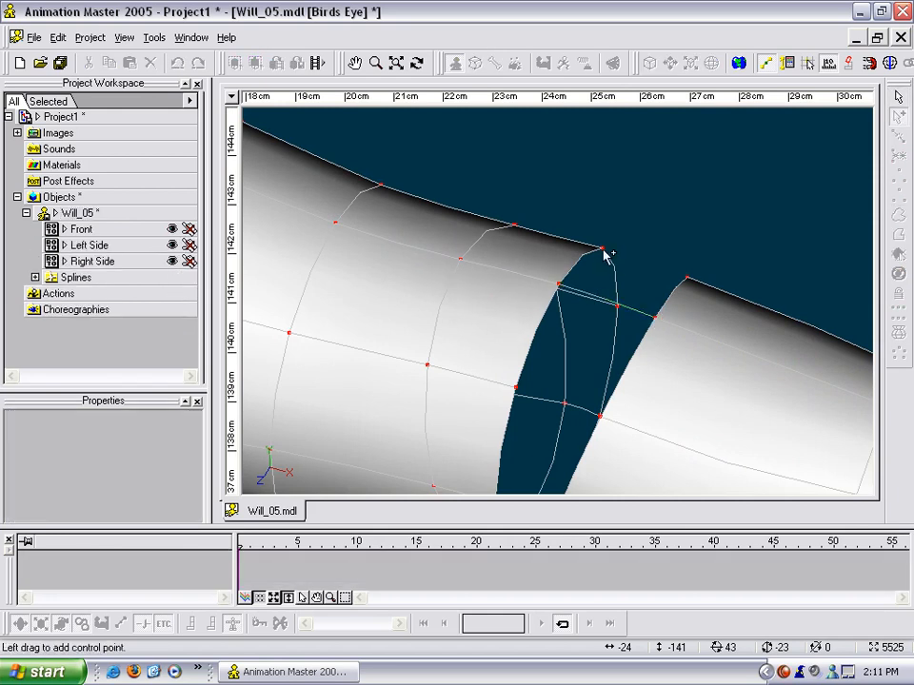
pyautogui.click(603, 251)
pyautogui.click(687, 280)
# Step: Reframe the finger and add a lengthwise spline across the knuckle gap between the upper points on its far side
pyautogui.press('t')
pyautogui.moveTo(687, 286); pyautogui.dragTo(668, 298)
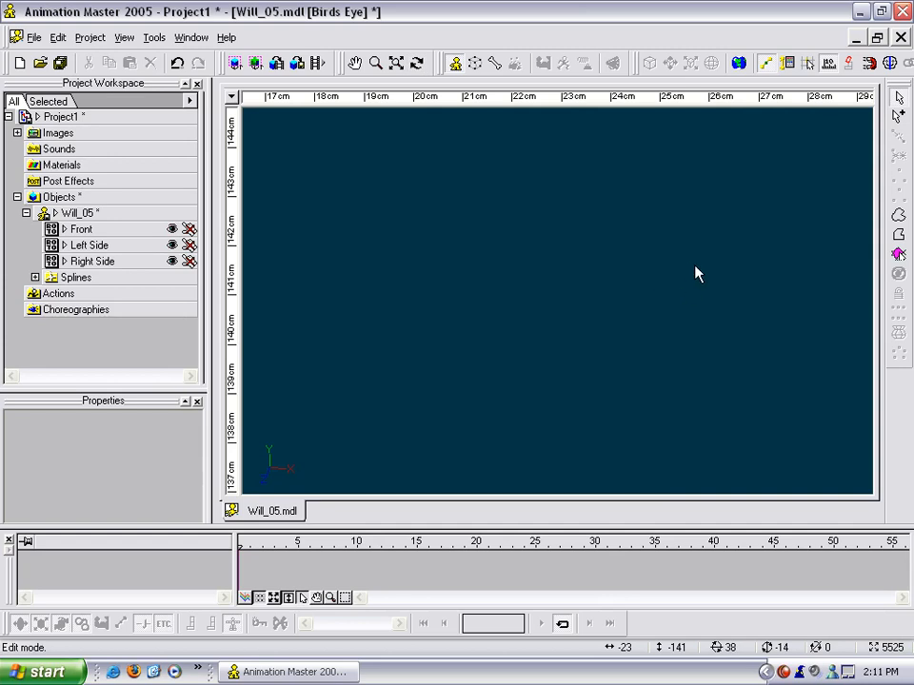
pyautogui.hotkey('shift', 'z')
pyautogui.moveTo(634, 221); pyautogui.dragTo(611, 328, button='middle')
pyautogui.scroll(7, 648, 314)
pyautogui.scroll(15, 611, 328)
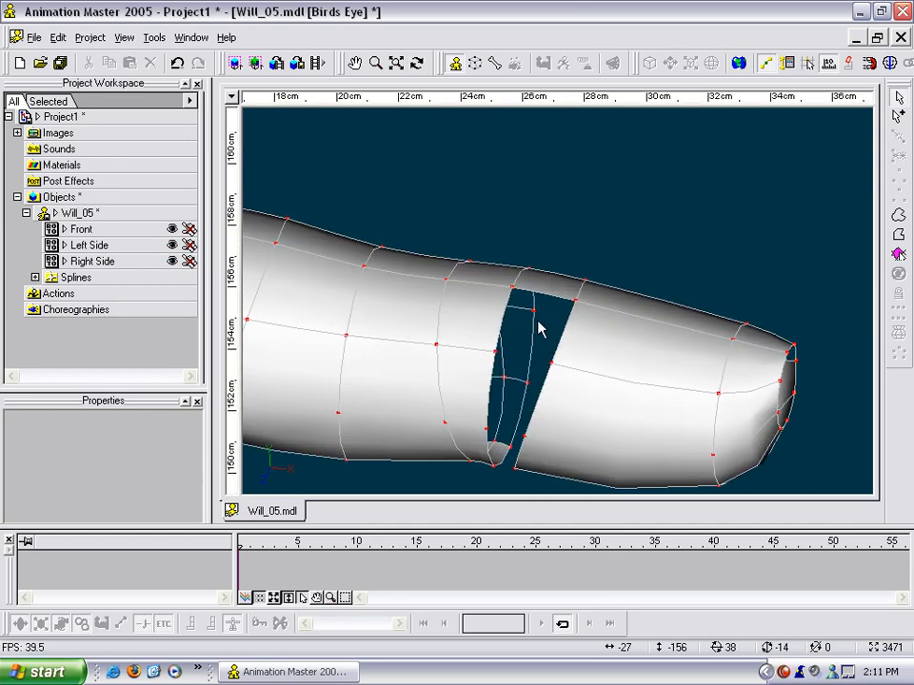
pyautogui.click(548, 340)
pyautogui.press('t')
pyautogui.moveTo(551, 361); pyautogui.dragTo(557, 316)
pyautogui.press('a')
pyautogui.click(533, 312)
pyautogui.click(575, 313)
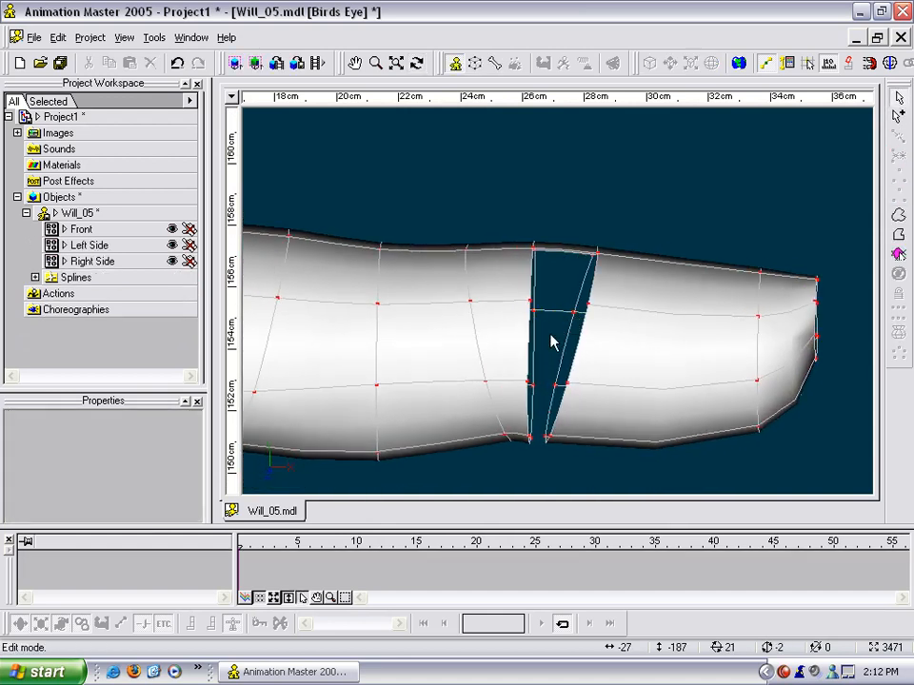
# Step: Connect the next lower pair of points on the far side of the knuckle gap with a spline
pyautogui.click(535, 386)
pyautogui.press('a')
pyautogui.click(548, 385)
pyautogui.rightClick(550, 379)
pyautogui.click(547, 385)
pyautogui.moveTo(547, 384); pyautogui.dragTo(555, 387)
pyautogui.rightClick(555, 386)
# Step: Add two splines across the lower part of the knuckle gap, one on the far side and one on the near side
pyautogui.moveTo(547, 402); pyautogui.dragTo(609, 253, button='middle')
pyautogui.scroll(6, 537, 329)
pyautogui.scroll(4, 609, 254)
pyautogui.press('a')
pyautogui.click(565, 348)
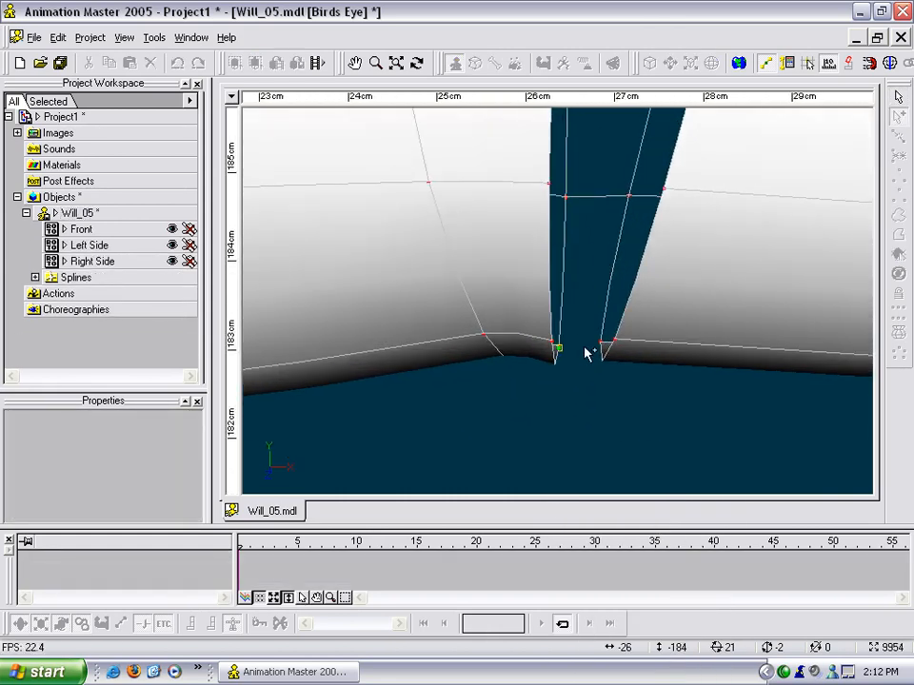
pyautogui.rightClick(600, 346)
pyautogui.press('a')
pyautogui.moveTo(549, 345); pyautogui.dragTo(620, 342)
pyautogui.rightClick(617, 340)
# Step: Close the rest of the knuckle gap with two more connecting splines so the fingertip section joins the finger all around
pyautogui.moveTo(600, 346); pyautogui.dragTo(573, 428, button='middle')
pyautogui.press('a')
pyautogui.moveTo(526, 265); pyautogui.dragTo(633, 266)
pyautogui.rightClick(635, 269)
pyautogui.scroll(-4, 640, 228)
pyautogui.moveTo(626, 228); pyautogui.dragTo(618, 299, button='middle')
pyautogui.press('a')
pyautogui.moveTo(539, 246); pyautogui.dragTo(602, 257)
pyautogui.rightClick(617, 251)
pyautogui.scroll(-6, 612, 266)
pyautogui.press('t')
pyautogui.press('Escape')
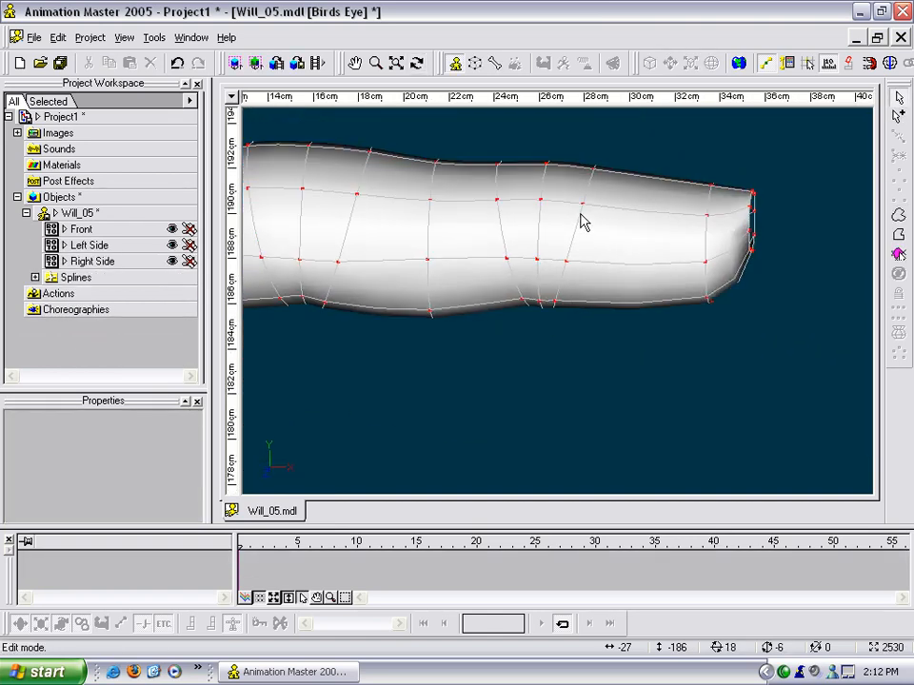
# Step: Insert control points midway along the upper two near-side lengthwise splines between the last knuckle ring and the fingertip ring
pyautogui.press('4')
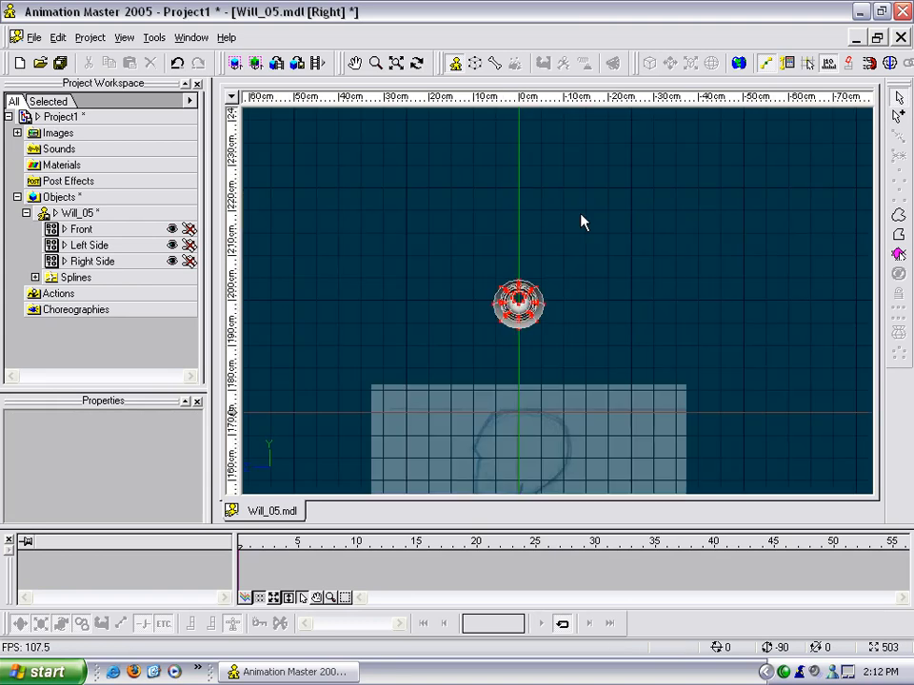
pyautogui.press('1')
pyautogui.moveTo(505, 324); pyautogui.dragTo(677, 272, button='middle')
pyautogui.scroll(-2, 753, 298)
pyautogui.scroll(-1, 850, 290)
pyautogui.scroll(3, 849, 287)
pyautogui.scroll(1, 675, 271)
pyautogui.click(693, 245)
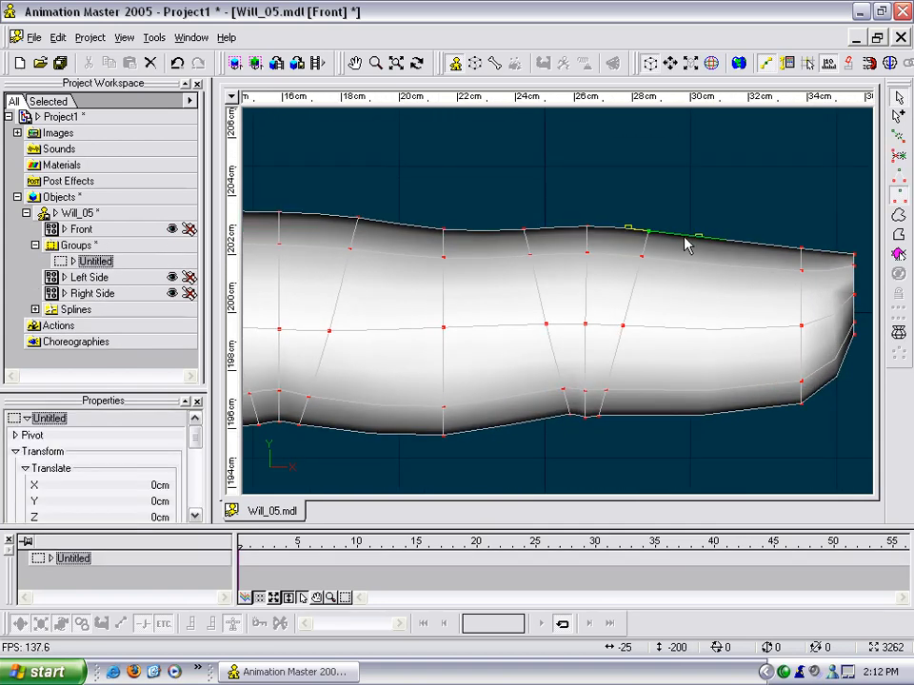
pyautogui.press('y')
pyautogui.click(695, 278)
pyautogui.press('y')
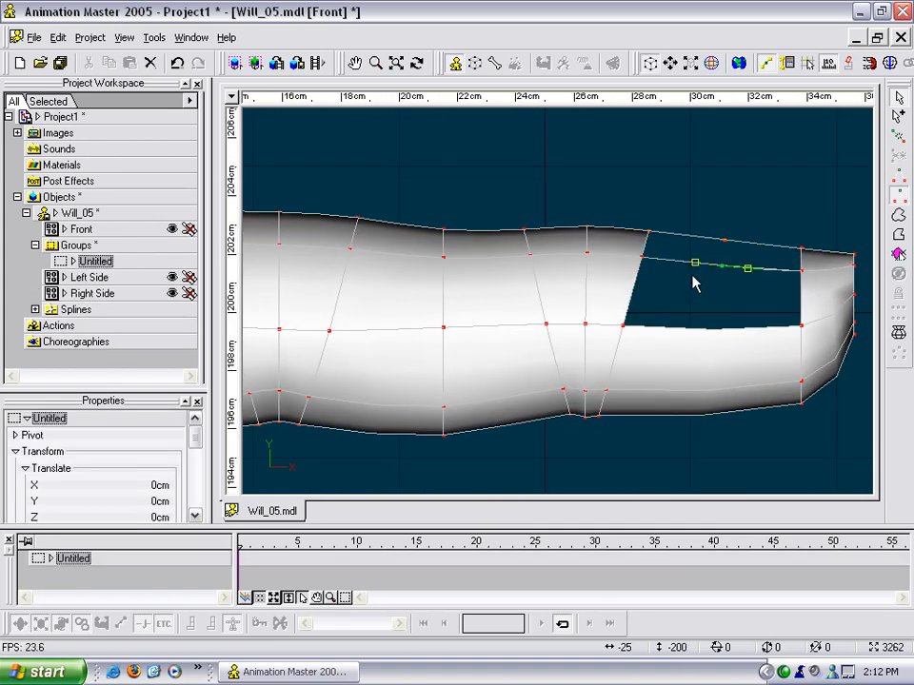
# Step: Insert matching midway control points on the remaining six lengthwise splines between the last knuckle ring and the fingertip ring
pyautogui.moveTo(693, 321)
pyautogui.mouseDown()
pyautogui.moveTo(677, 330)
pyautogui.moveTo(685, 329)
pyautogui.mouseUp()
pyautogui.press('Escape')
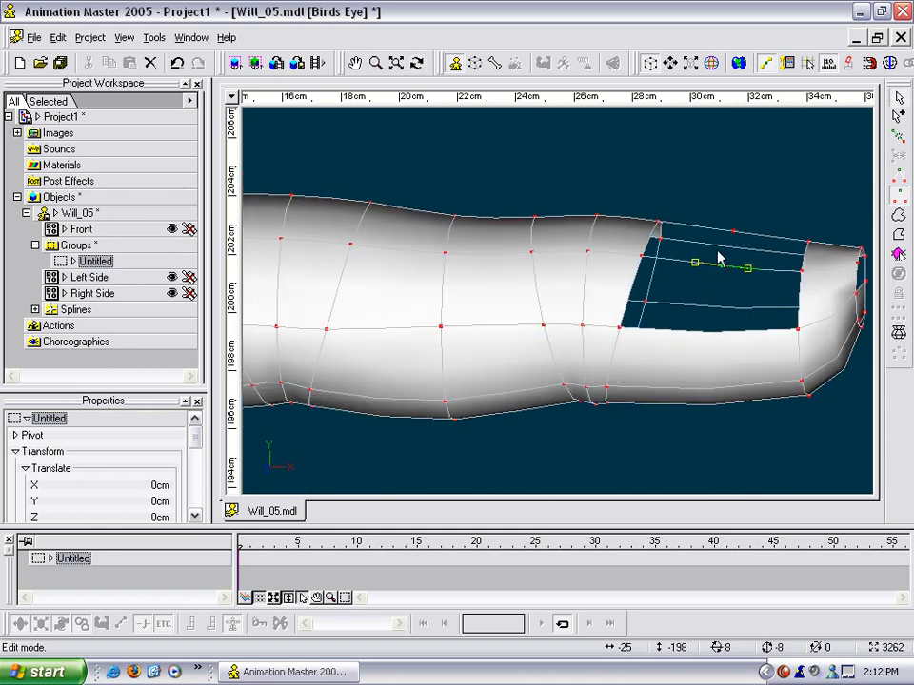
pyautogui.press('y')
pyautogui.click(701, 307)
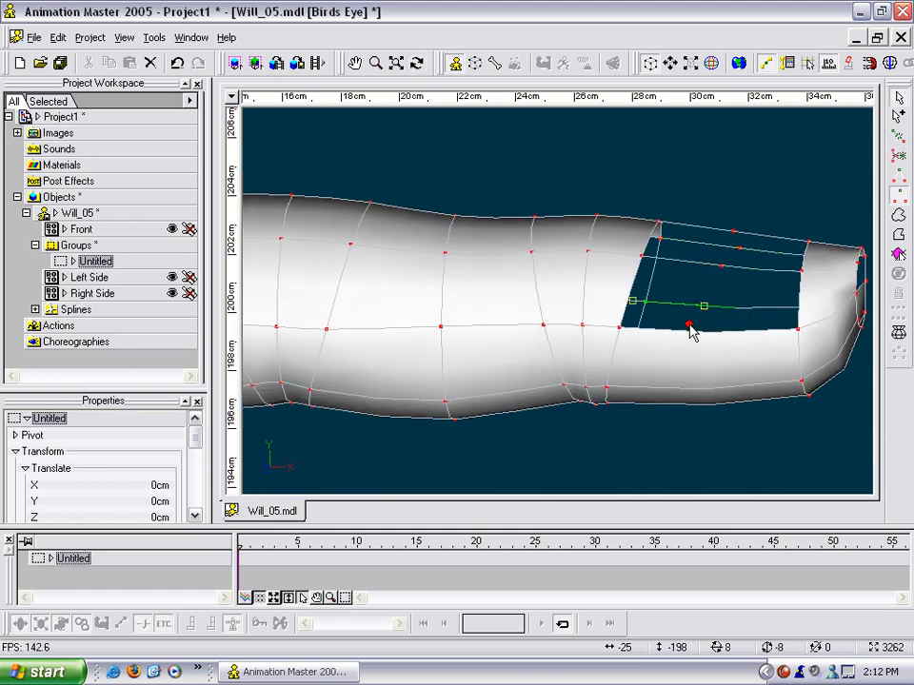
pyautogui.press('y')
pyautogui.click(683, 333)
pyautogui.press('y')
pyautogui.click(671, 372)
pyautogui.press('y')
pyautogui.click(667, 387)
pyautogui.press('y')
pyautogui.click(663, 403)
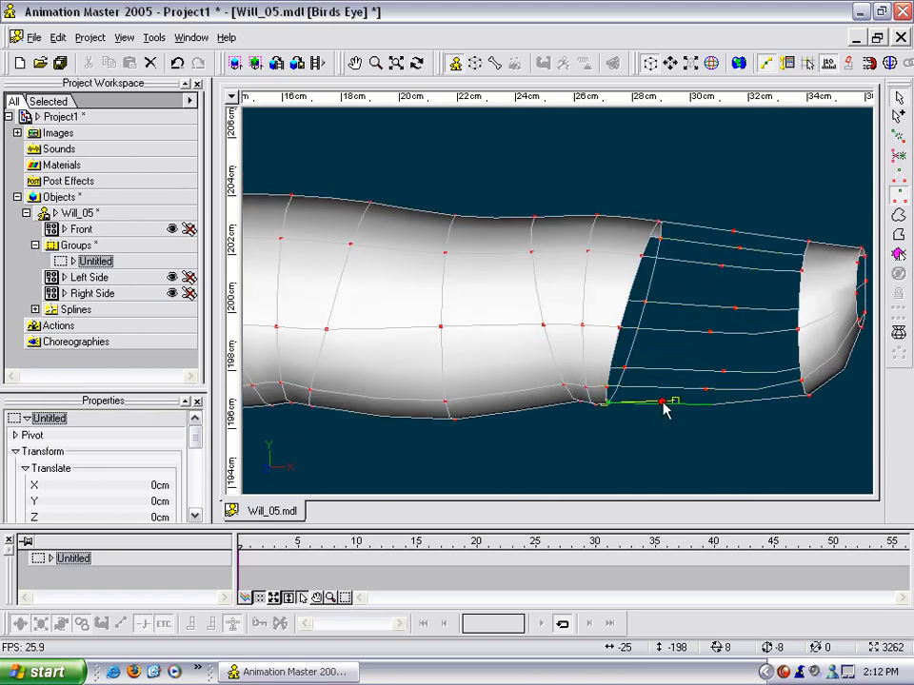
pyautogui.press('y')
pyautogui.click(683, 416)
# Step: Stitch a closed spline ring around the finger through the eight inserted points, joining it at each lengthwise spline
pyautogui.press('a')
pyautogui.click(712, 404)
pyautogui.rightClick(724, 372)
pyautogui.rightClick(736, 308)
pyautogui.click(742, 245)
pyautogui.rightClick(734, 232)
pyautogui.click(734, 232)
pyautogui.rightClick(722, 266)
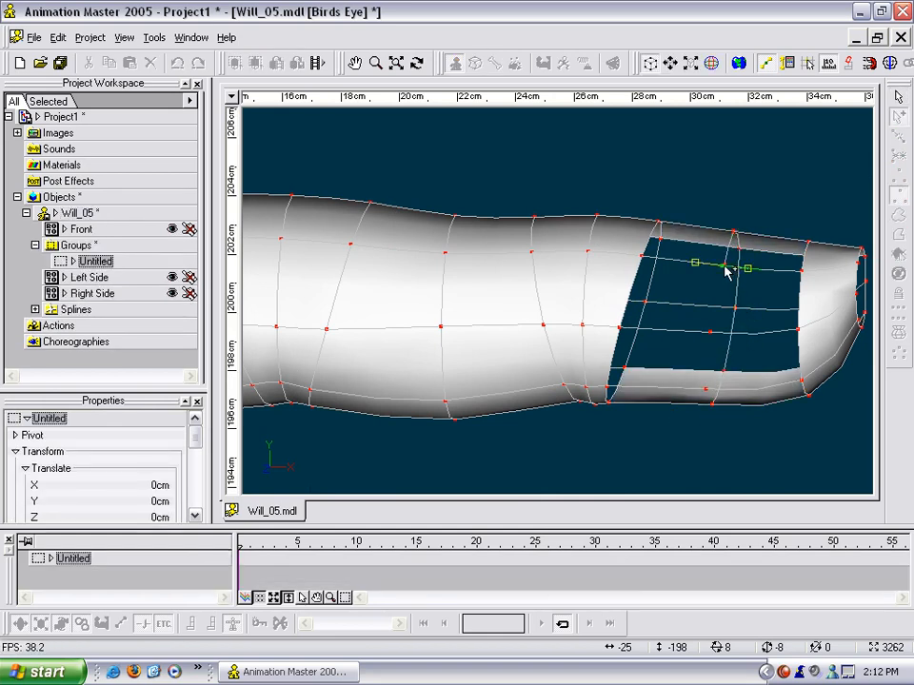
pyautogui.click(723, 266)
pyautogui.rightClick(710, 333)
pyautogui.click(711, 334)
pyautogui.rightClick(705, 391)
pyautogui.click(706, 391)
pyautogui.rightClick(712, 406)
pyautogui.click(716, 426)
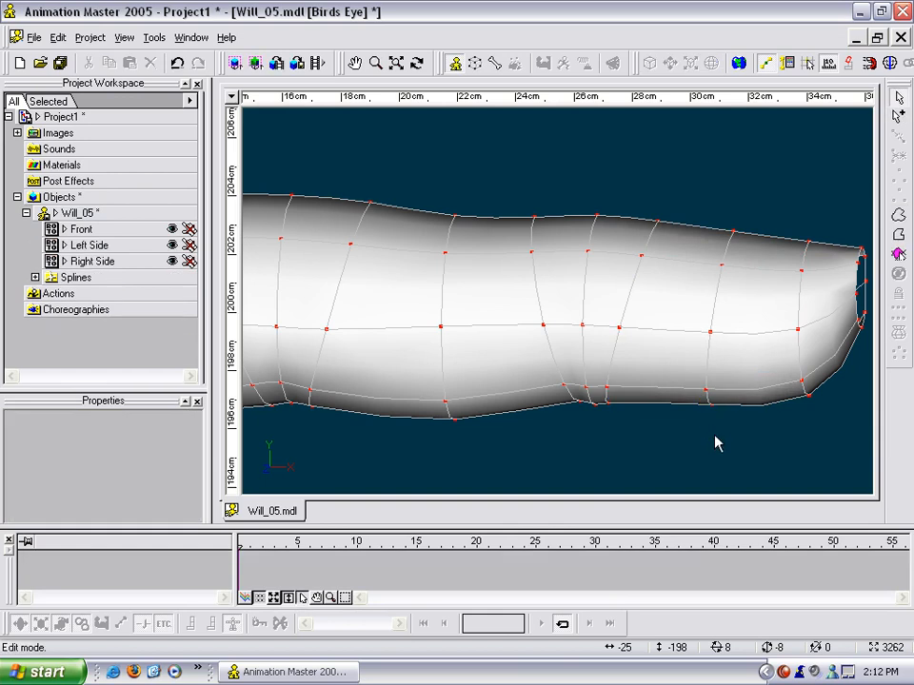
# Step: Move the new ring back close to the last knuckle and pull the outer fingertip rings inward to shorten the tip
pyautogui.press('4')
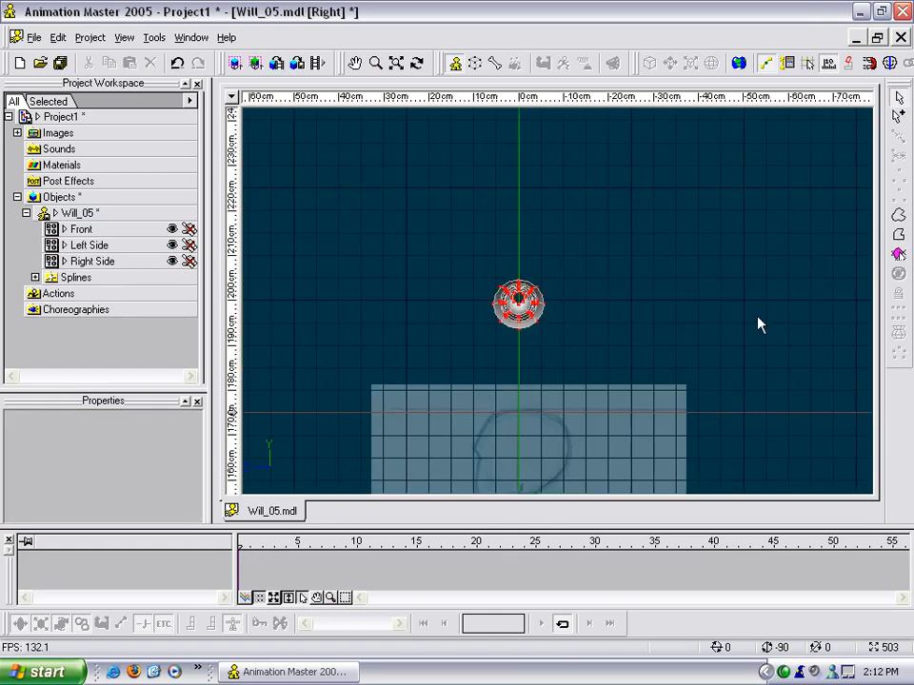
pyautogui.press('1')
pyautogui.moveTo(674, 220); pyautogui.dragTo(738, 431)
pyautogui.moveTo(714, 372); pyautogui.dragTo(665, 378)
pyautogui.moveTo(698, 348); pyautogui.dragTo(672, 322, button='middle')
pyautogui.moveTo(731, 172); pyautogui.dragTo(798, 402)
pyautogui.moveTo(776, 327); pyautogui.dragTo(729, 324)
pyautogui.moveTo(786, 215); pyautogui.dragTo(788, 290)
# Step: Examine the finger's front profile from base to tip, comparing the ring spacing around both knuckles
pyautogui.scroll(-5, 788, 289)
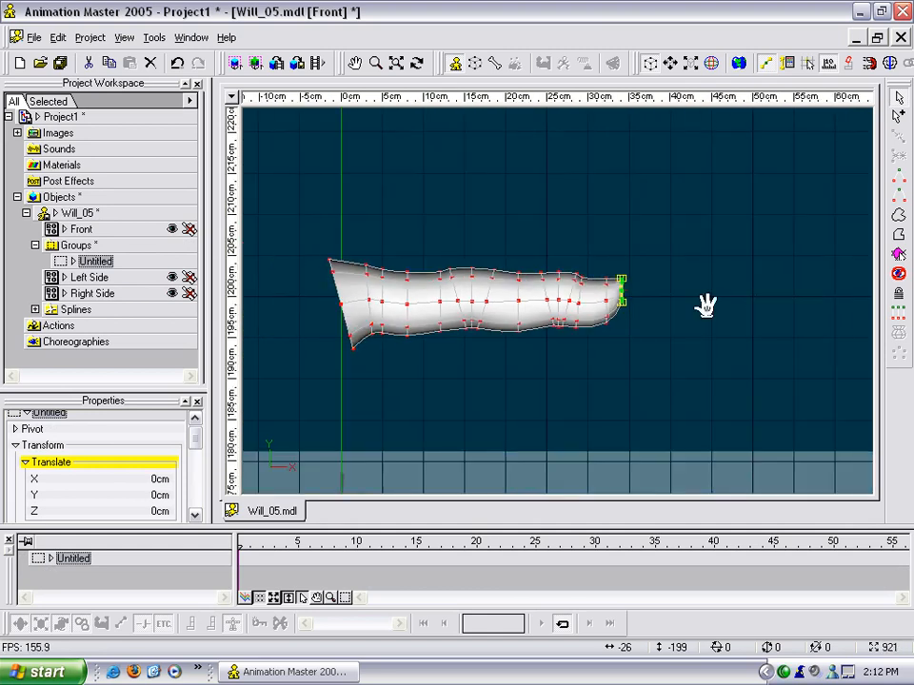
pyautogui.scroll(4, 782, 306)
pyautogui.scroll(3, 748, 323)
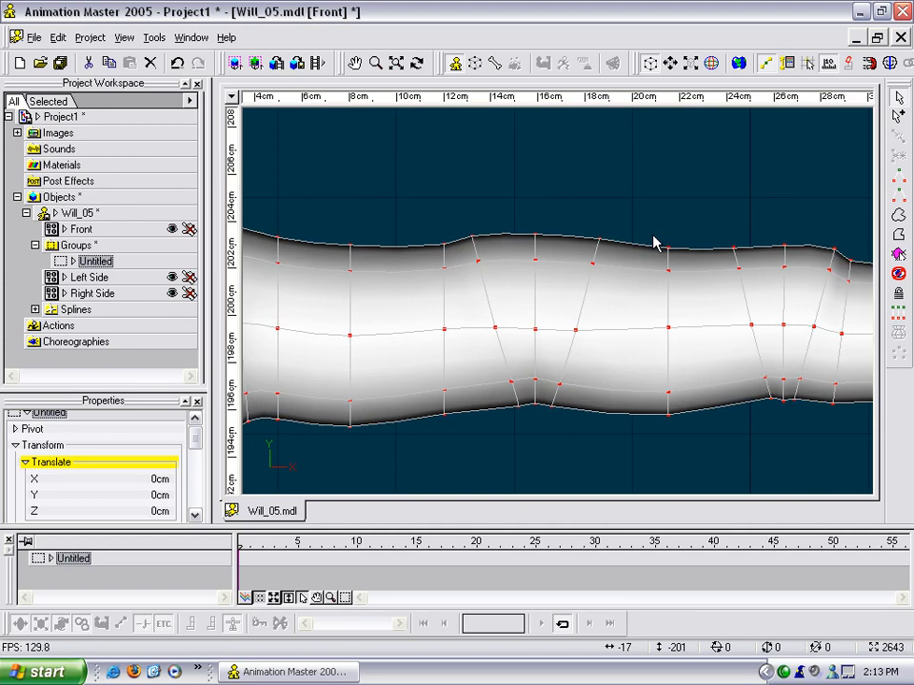
pyautogui.scroll(-4, 653, 235)
pyautogui.moveTo(655, 234); pyautogui.dragTo(638, 179, button='middle')
pyautogui.scroll(4, 638, 179)
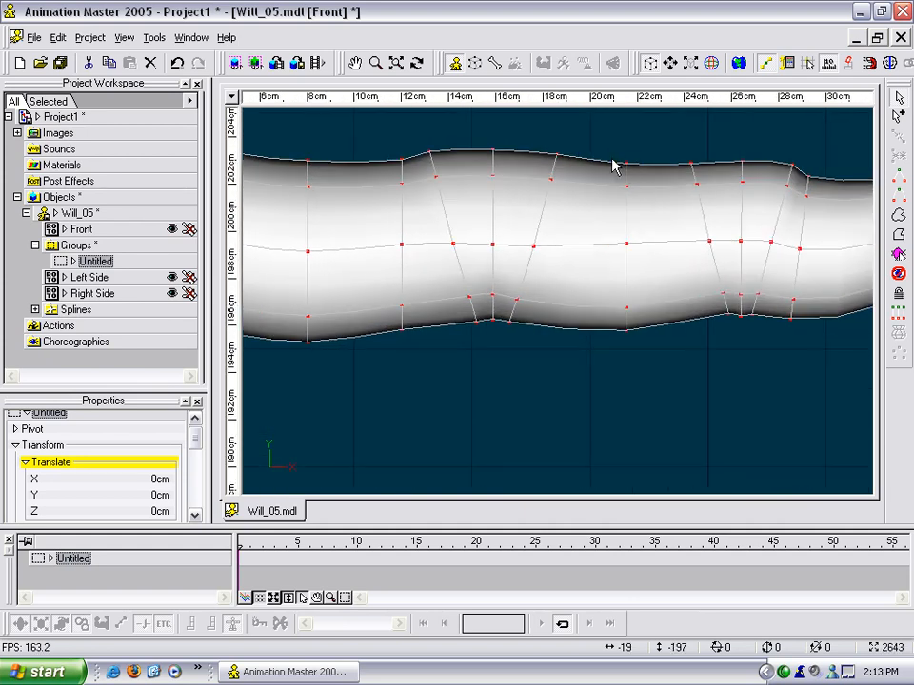
pyautogui.moveTo(569, 210); pyautogui.dragTo(660, 215, button='middle')
pyautogui.moveTo(563, 216)
pyautogui.mouseDown(button='middle')
pyautogui.moveTo(657, 217)
pyautogui.moveTo(640, 233)
pyautogui.mouseUp(button='middle')
pyautogui.scroll(-3, 650, 221)
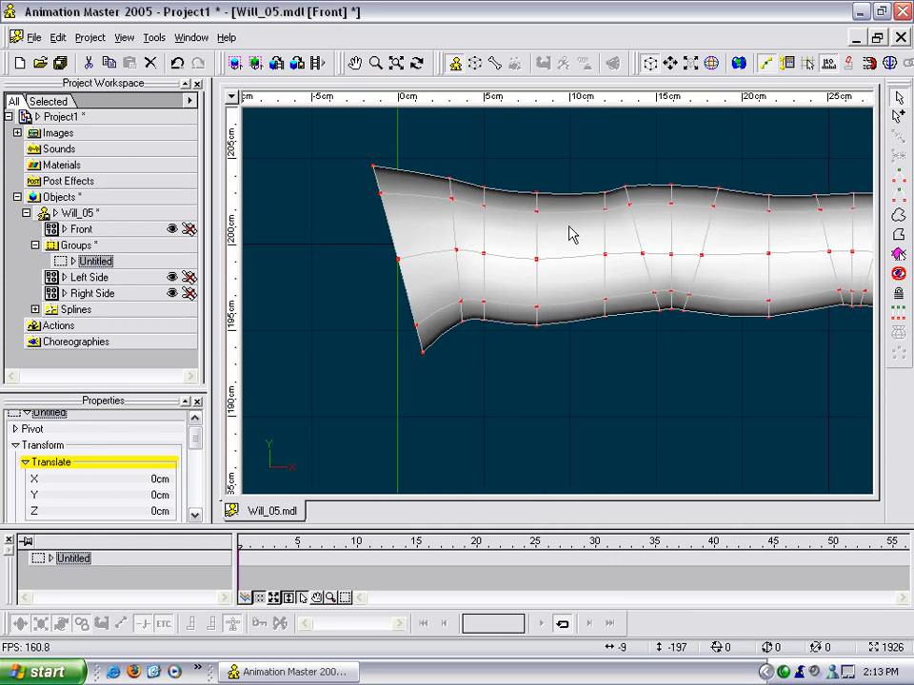
pyautogui.moveTo(601, 253); pyautogui.dragTo(510, 270, button='middle')
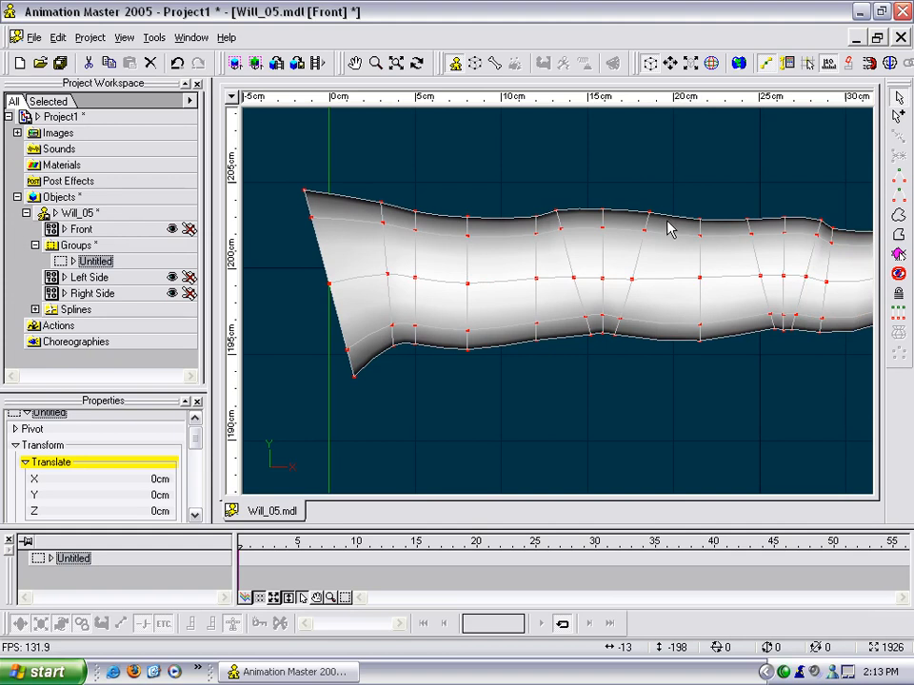
# Step: Insert control points around the finger on the lengthwise splines between the mid-segment ring and the second knuckle
pyautogui.moveTo(698, 241); pyautogui.dragTo(635, 253, button='middle')
pyautogui.scroll(3, 647, 249)
pyautogui.click(603, 215)
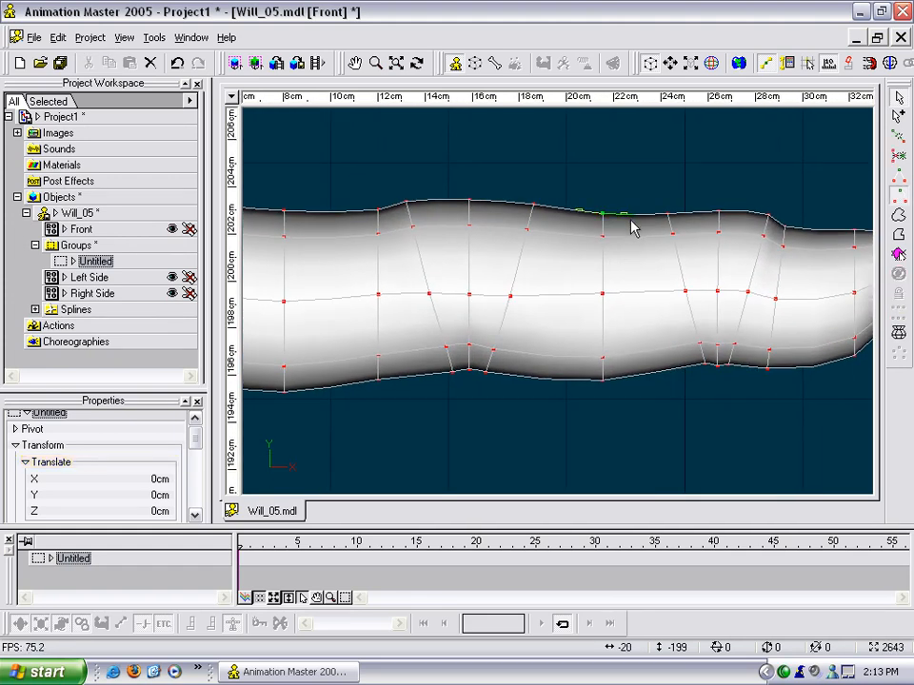
pyautogui.press('t')
pyautogui.moveTo(626, 228); pyautogui.dragTo(616, 241)
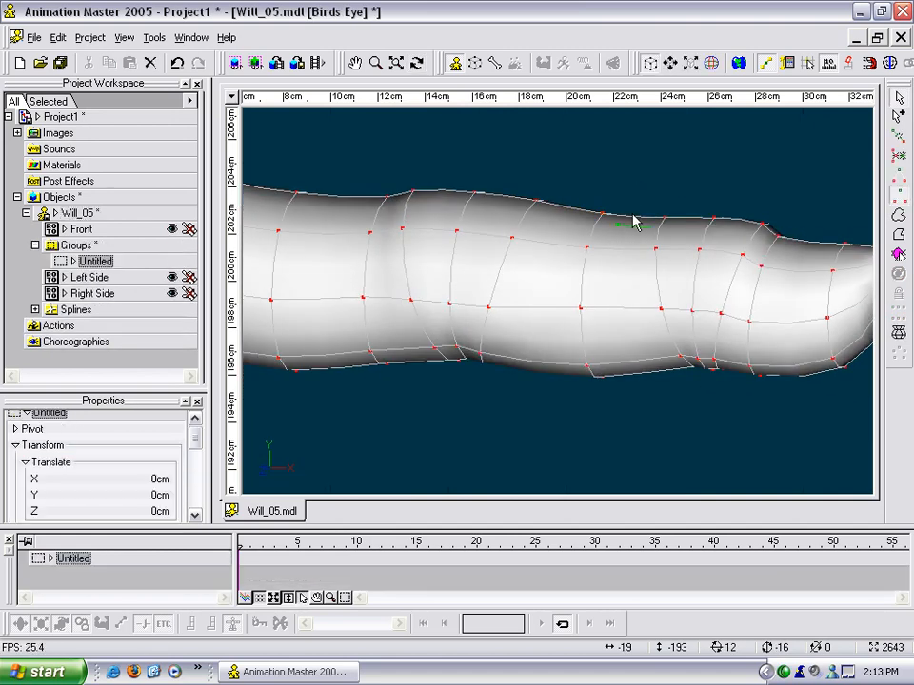
pyautogui.click(627, 215)
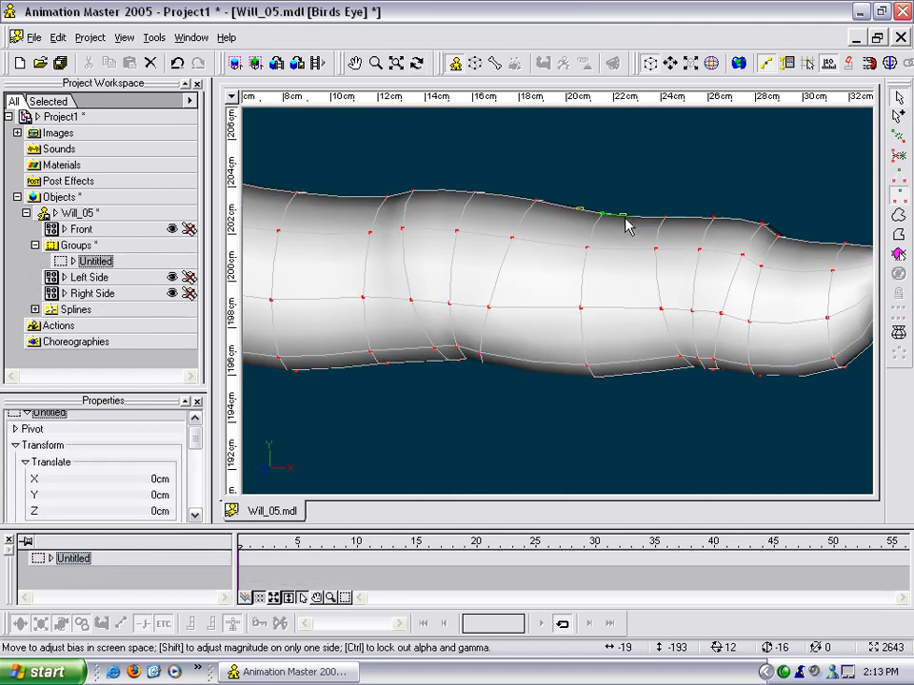
pyautogui.press('y')
pyautogui.moveTo(629, 255); pyautogui.dragTo(650, 274)
pyautogui.click(648, 400)
pyautogui.click(635, 362)
# Step: Stitch a new closed ring around the finger through the points inserted just before the second knuckle
pyautogui.press('t')
pyautogui.press('a')
pyautogui.click(622, 214)
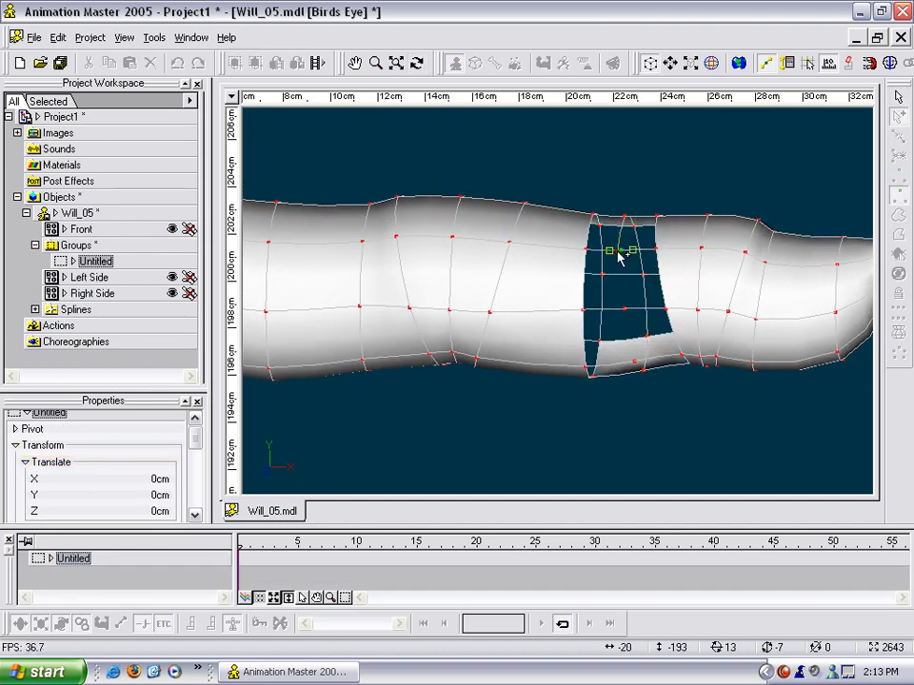
pyautogui.click(620, 252)
pyautogui.click(625, 309)
pyautogui.click(633, 364)
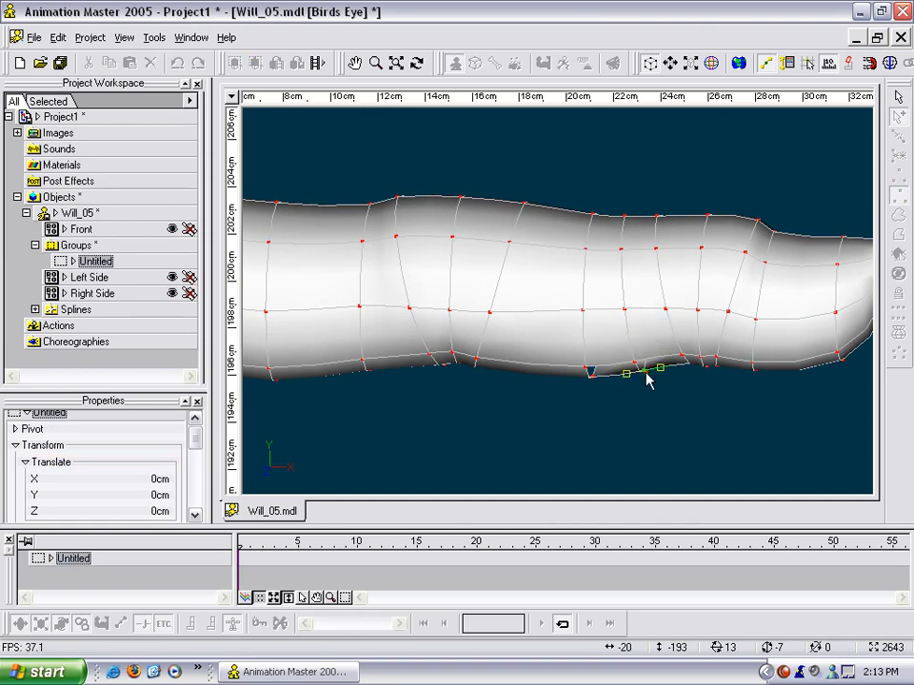
pyautogui.rightClick(645, 371)
pyautogui.click(644, 372)
# Step: In the front view, move the older mid-segment ring back toward the first knuckle
pyautogui.press('t')
pyautogui.moveTo(646, 372); pyautogui.dragTo(655, 361)
pyautogui.press('4')
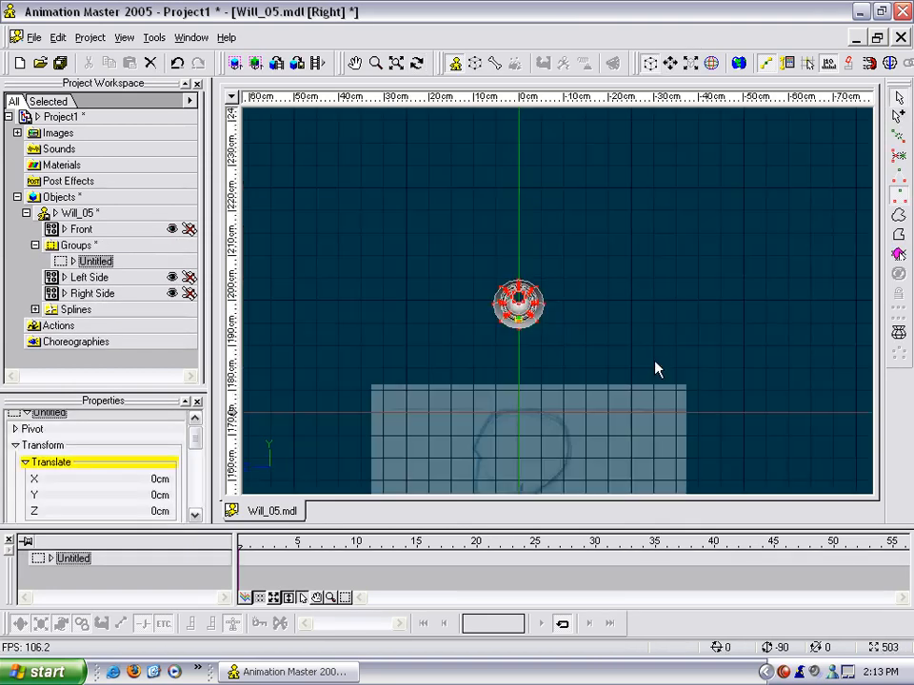
pyautogui.press('1')
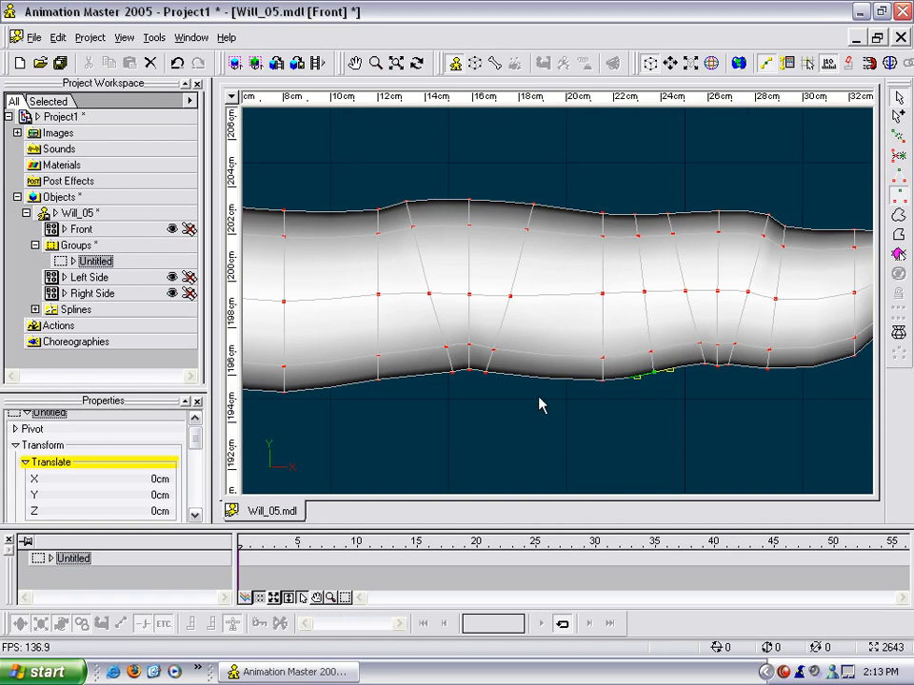
pyautogui.click(636, 416)
pyautogui.moveTo(586, 188); pyautogui.dragTo(612, 425)
pyautogui.moveTo(616, 363); pyautogui.dragTo(559, 354)
# Step: Shift the new ring slightly toward the second knuckle and rotate it to stand more upright across the finger
pyautogui.moveTo(609, 190); pyautogui.dragTo(664, 403)
pyautogui.moveTo(642, 321); pyautogui.dragTo(656, 321)
pyautogui.press('r')
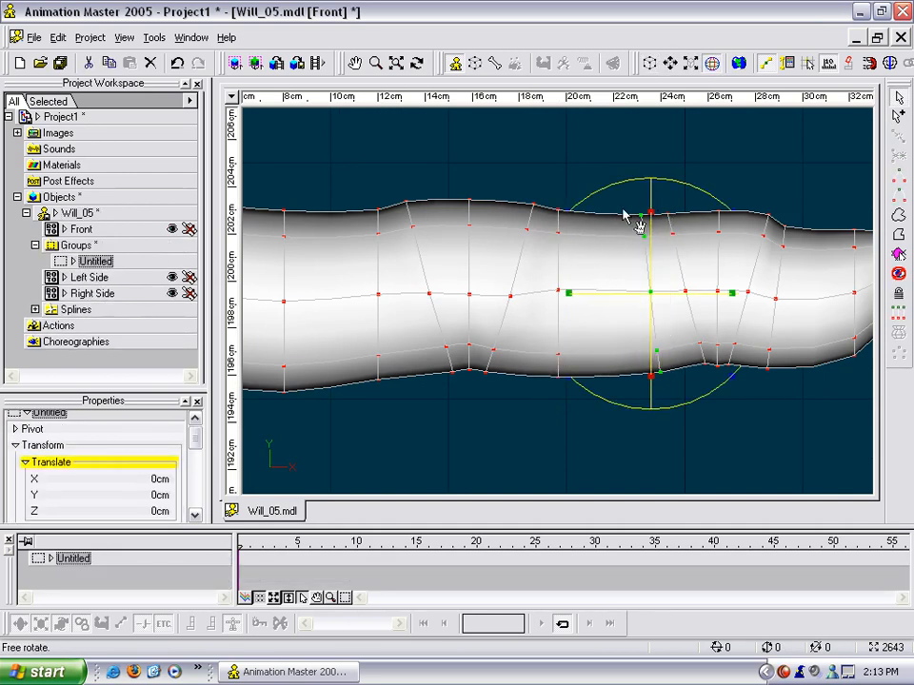
pyautogui.moveTo(574, 212); pyautogui.dragTo(591, 204)
pyautogui.press('Escape')
pyautogui.moveTo(651, 279)
pyautogui.mouseDown()
pyautogui.moveTo(657, 284)
pyautogui.moveTo(650, 277)
pyautogui.mouseUp()
# Step: Raise the points on top of the second knuckle about 0.19 cm to make the joint bulge more
pyautogui.click(664, 192)
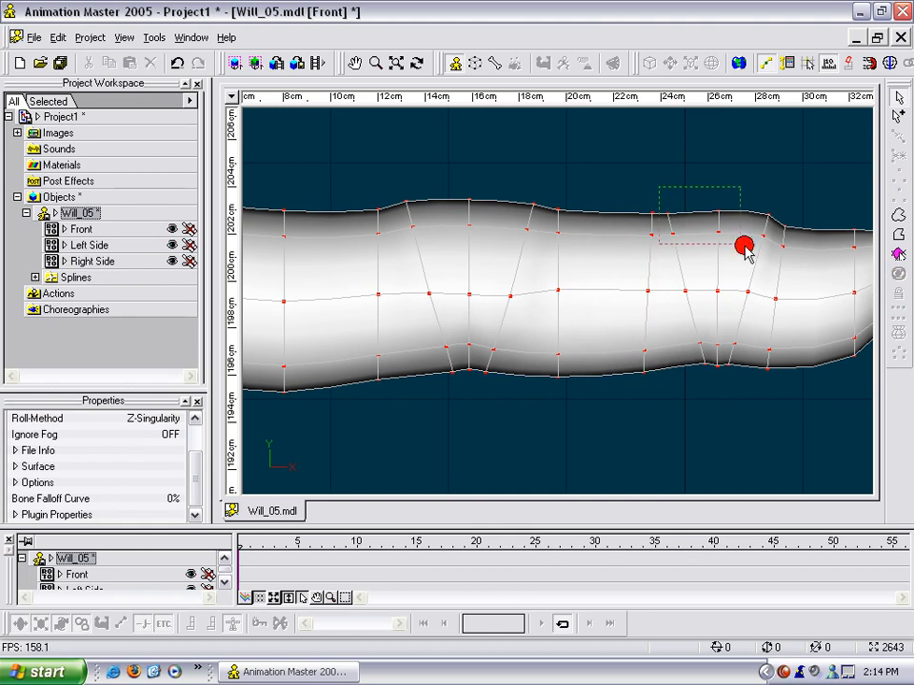
pyautogui.moveTo(748, 256); pyautogui.dragTo(708, 230)
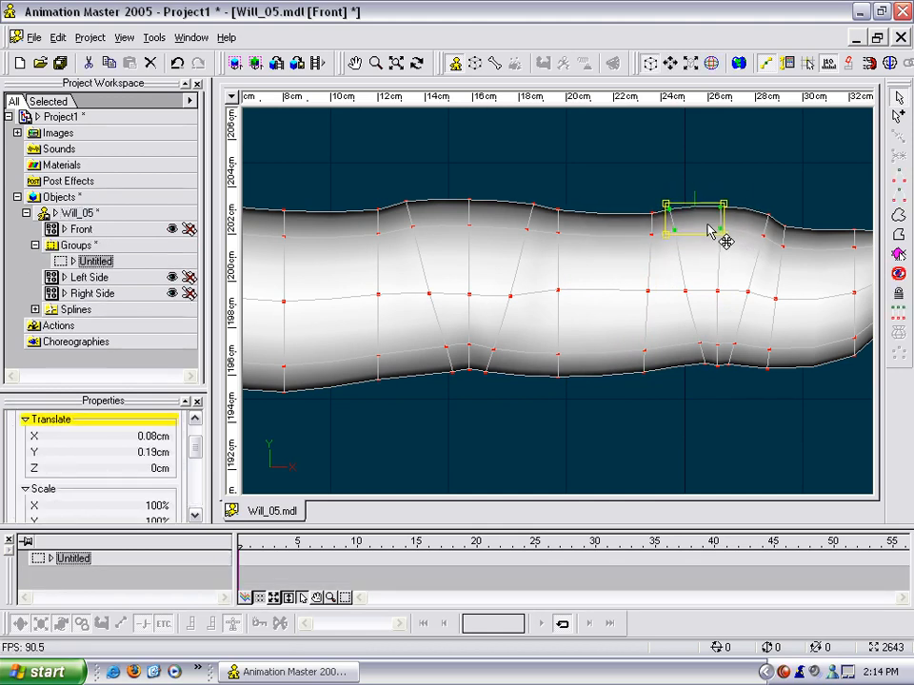
pyautogui.scroll(-3, 732, 233)
pyautogui.press('t')
pyautogui.moveTo(628, 283); pyautogui.dragTo(662, 287)
pyautogui.scroll(3, 565, 308)
pyautogui.press('Escape')
# Step: Face the open end of the fingertip and bridge the hole with a horizontal spline between opposite side points
pyautogui.scroll(4, 609, 310)
pyautogui.press('t')
pyautogui.moveTo(546, 392); pyautogui.dragTo(516, 303)
pyautogui.press('Escape')
pyautogui.moveTo(591, 347); pyautogui.dragTo(461, 305, button='middle')
pyautogui.scroll(2, 459, 305)
pyautogui.scroll(4, 573, 348)
pyautogui.moveTo(601, 382); pyautogui.dragTo(624, 357, button='middle')
pyautogui.click(624, 358)
pyautogui.press('a')
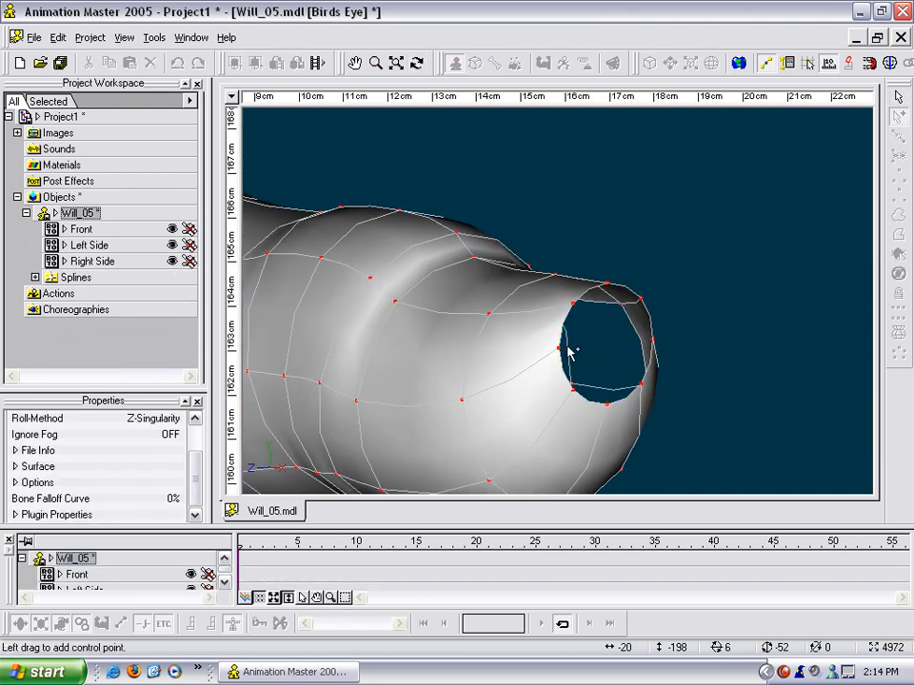
pyautogui.moveTo(625, 343); pyautogui.dragTo(653, 341)
pyautogui.press('Escape')
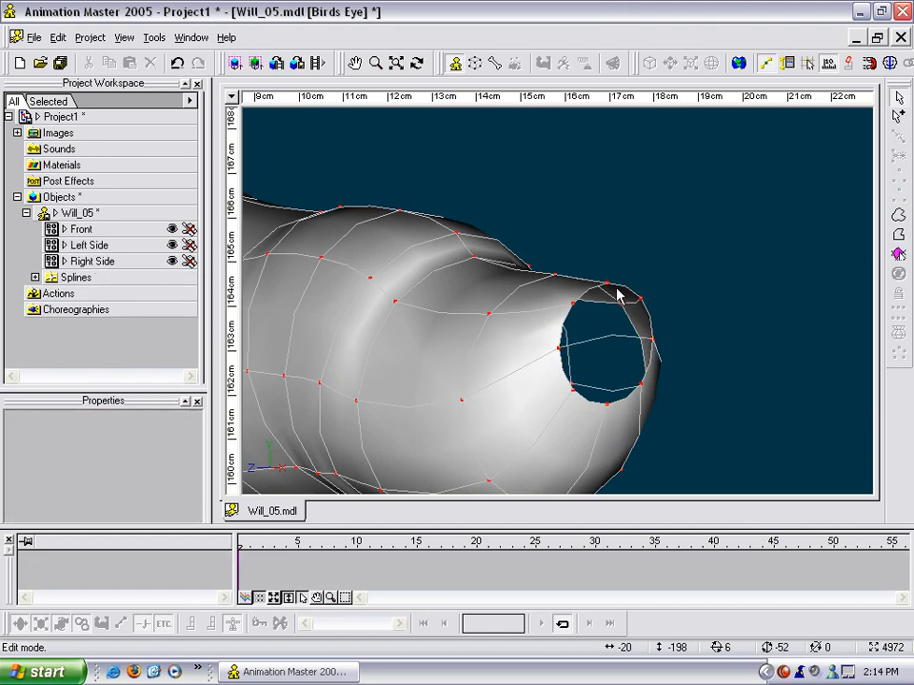
# Step: Bridge the fingertip hole with a vertical spline and connect it to the horizontal one at a shared centre point
pyautogui.press('a')
pyautogui.moveTo(612, 386); pyautogui.dragTo(609, 403)
pyautogui.press('Escape')
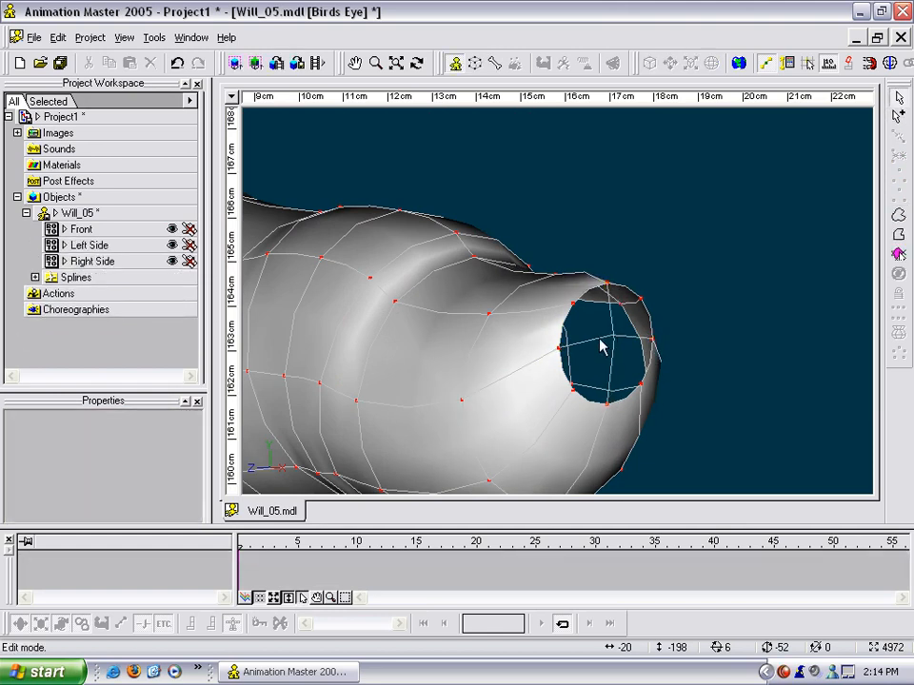
pyautogui.click(599, 342)
pyautogui.click(612, 342)
pyautogui.press('a')
pyautogui.moveTo(613, 336)
pyautogui.mouseDown()
pyautogui.moveTo(614, 359)
pyautogui.moveTo(612, 339)
pyautogui.mouseUp()
pyautogui.rightClick(613, 339)
pyautogui.click(613, 334)
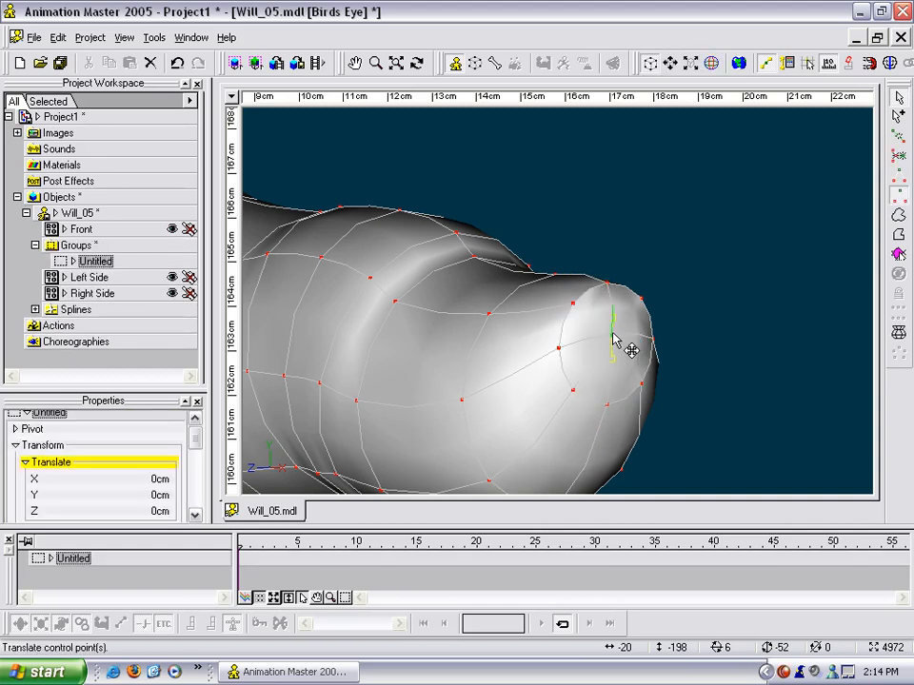
# Step: Inspect the closed fingertip from another angle and render two test regions to check its surface smoothness
pyautogui.press('t')
pyautogui.moveTo(611, 332); pyautogui.dragTo(651, 322)
pyautogui.press('Escape')
pyautogui.click(657, 291)
pyautogui.click(578, 309)
pyautogui.press('t')
pyautogui.moveTo(580, 316)
pyautogui.mouseDown()
pyautogui.moveTo(646, 340)
pyautogui.moveTo(600, 334)
pyautogui.moveTo(588, 320)
pyautogui.mouseUp()
pyautogui.press('Escape')
pyautogui.click(688, 258)
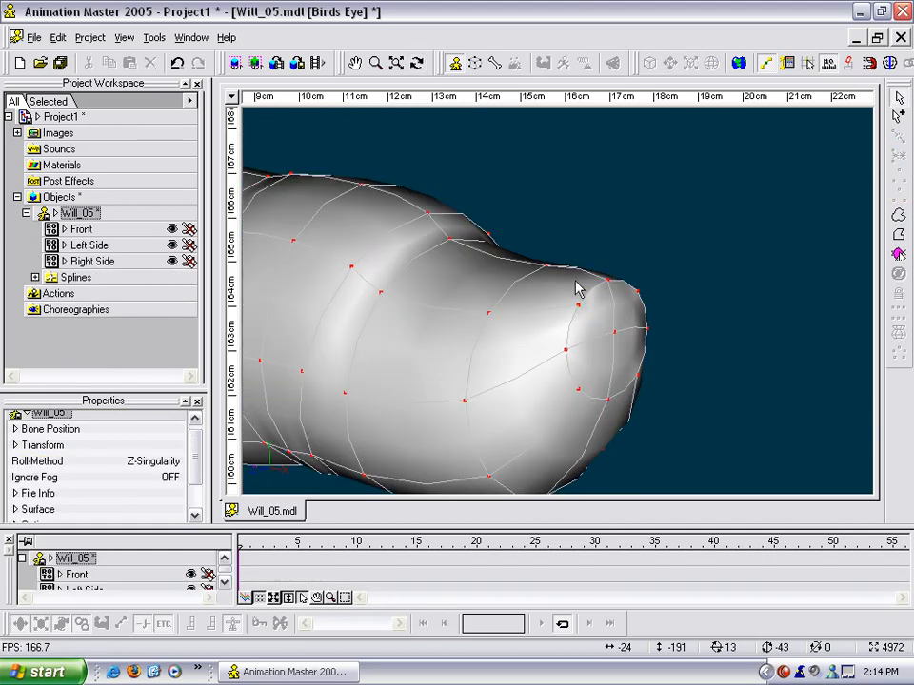
pyautogui.press('q')
pyautogui.moveTo(554, 266); pyautogui.dragTo(612, 324, button='right')
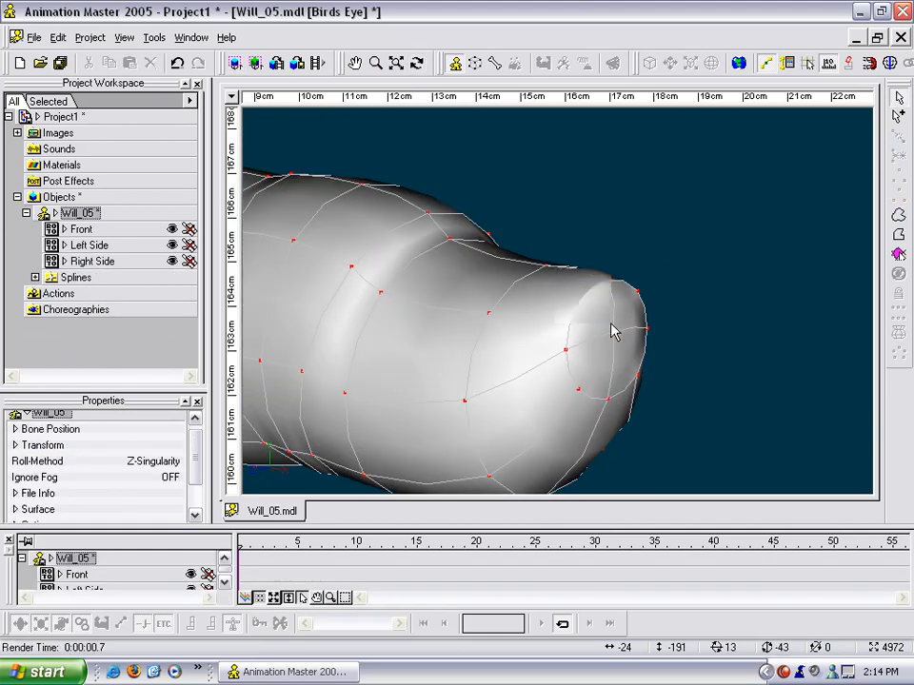
pyautogui.moveTo(530, 215); pyautogui.dragTo(710, 443, button='right')
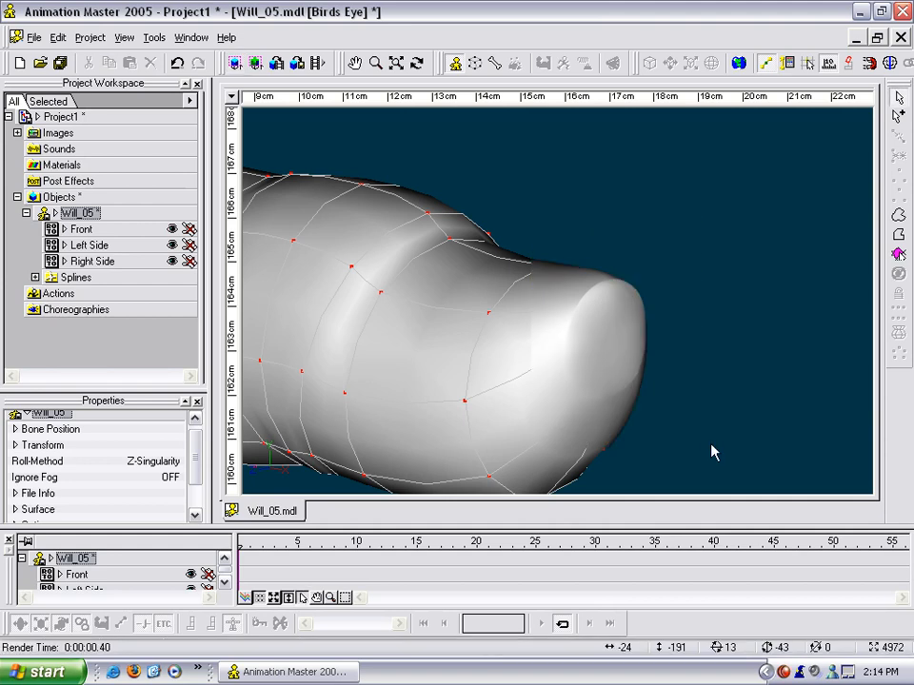
pyautogui.press('Escape')
# Step: Insert a point on the upper half of the fingertip's vertical spline and run a cross spline through it between the upper rim points
pyautogui.scroll(3, 677, 364)
pyautogui.click(582, 307)
pyautogui.press('t')
pyautogui.moveTo(584, 309); pyautogui.dragTo(605, 340)
pyautogui.click(639, 290)
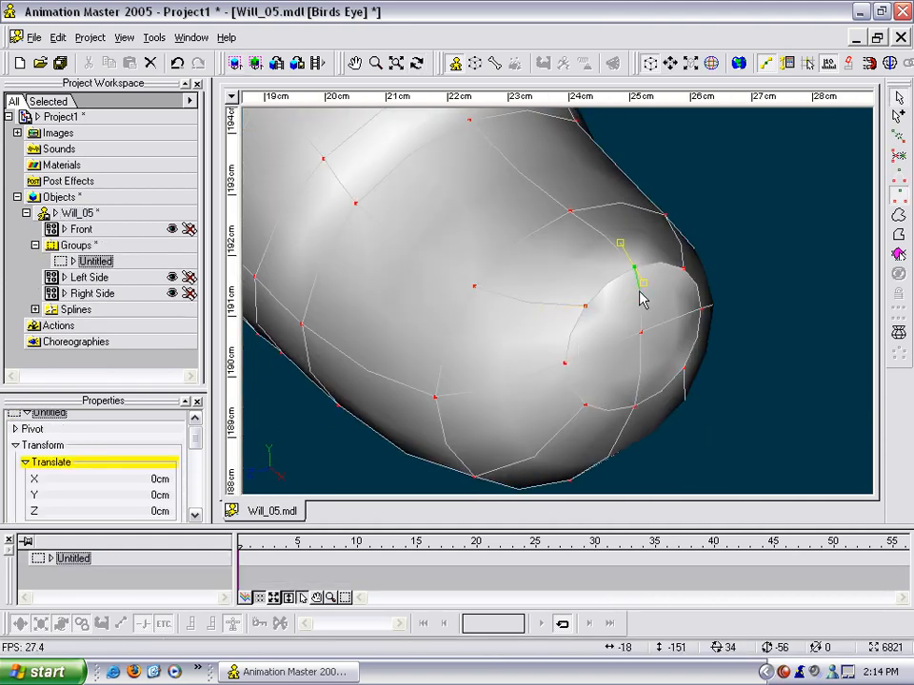
pyautogui.press('y')
pyautogui.press('a')
pyautogui.click(589, 307)
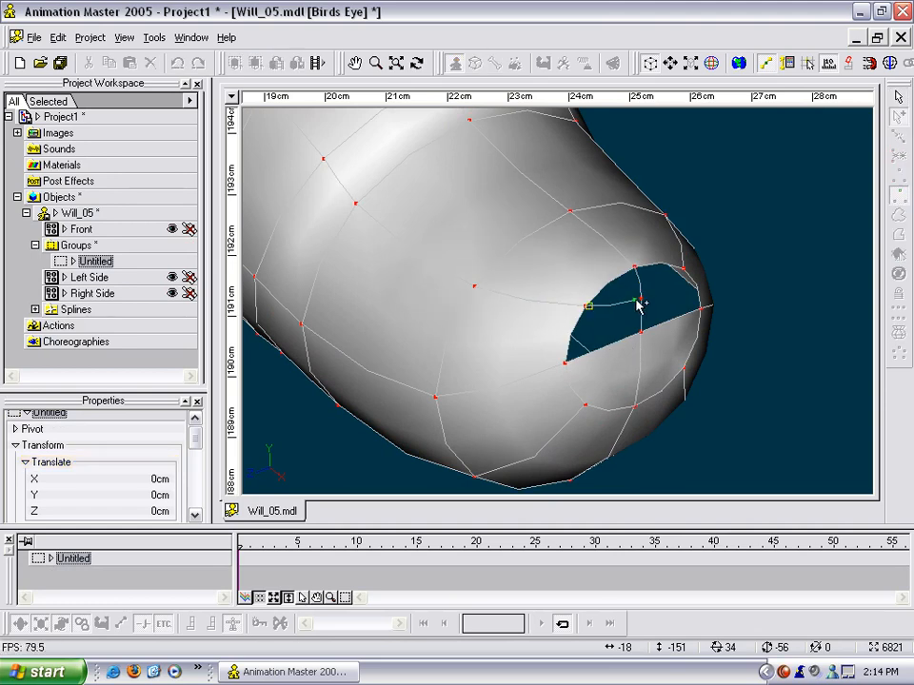
pyautogui.rightClick(643, 299)
pyautogui.click(644, 299)
pyautogui.rightClick(684, 272)
pyautogui.click(643, 301)
# Step: Insert a point on the lower half of the fingertip's vertical spline and run a cross spline through it between the lower rim points
pyautogui.press('t')
pyautogui.moveTo(644, 303); pyautogui.dragTo(626, 278)
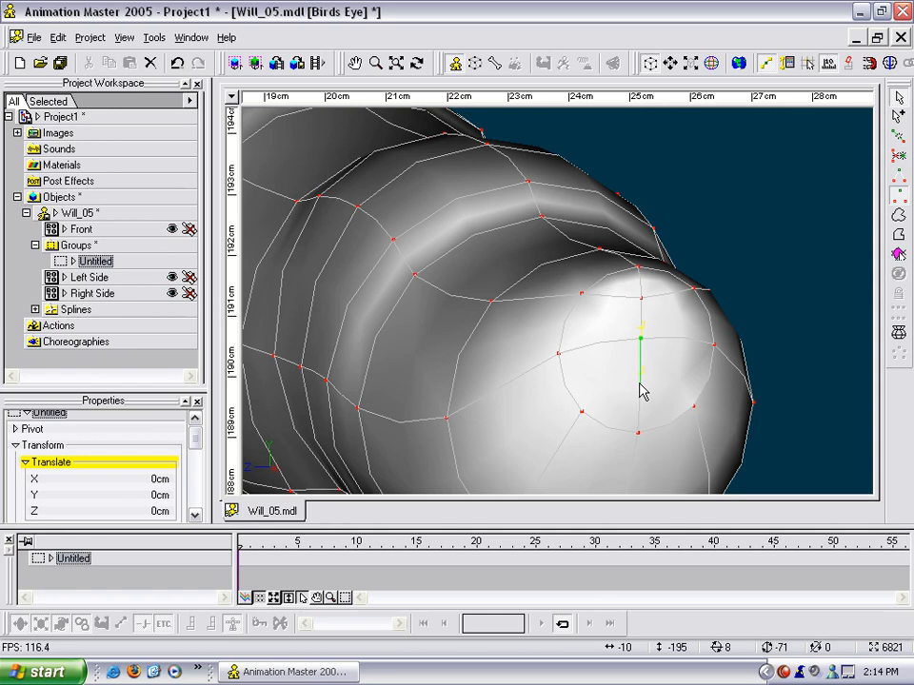
pyautogui.press('y')
pyautogui.press('a')
pyautogui.click(584, 411)
pyautogui.rightClick(642, 388)
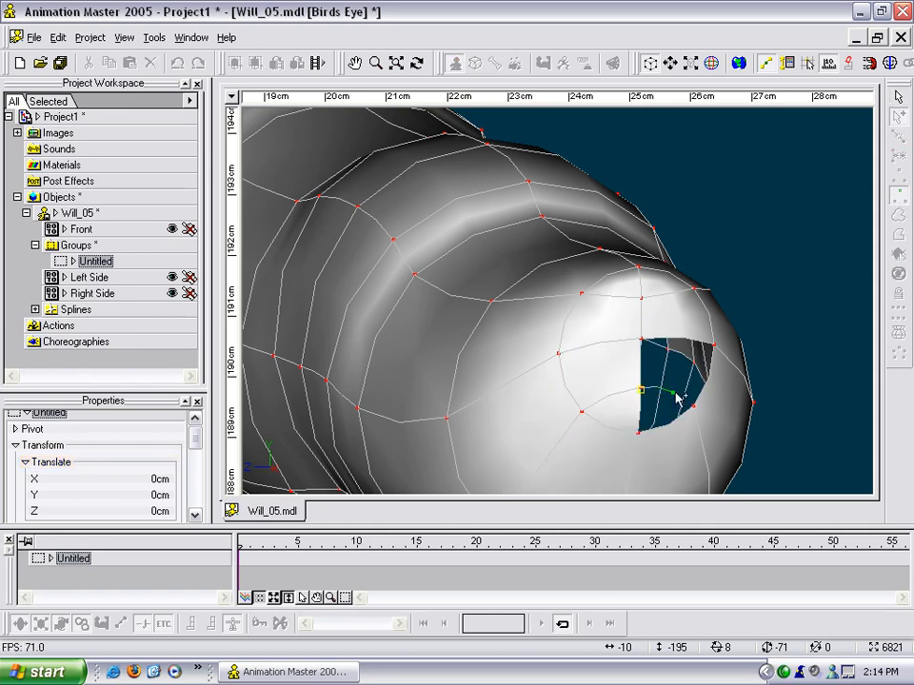
pyautogui.rightClick(694, 404)
pyautogui.click(641, 390)
# Step: Pull the fingertip's end points outward in side profile so the closed tip bulges in a rounded curve
pyautogui.press('t')
pyautogui.moveTo(632, 359); pyautogui.dragTo(717, 360)
pyautogui.press('4')
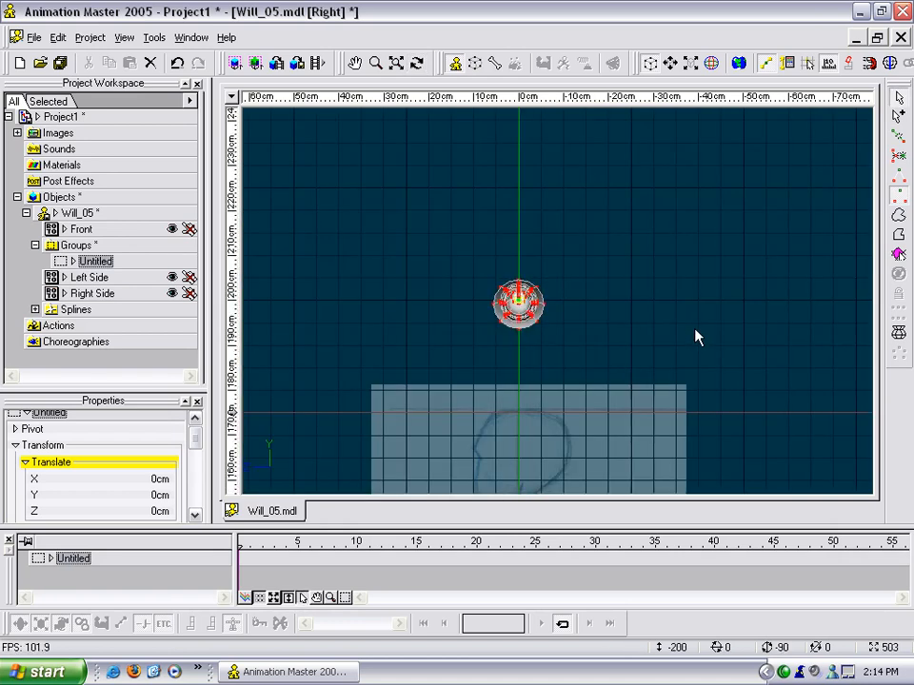
pyautogui.press('4')
pyautogui.press('2')
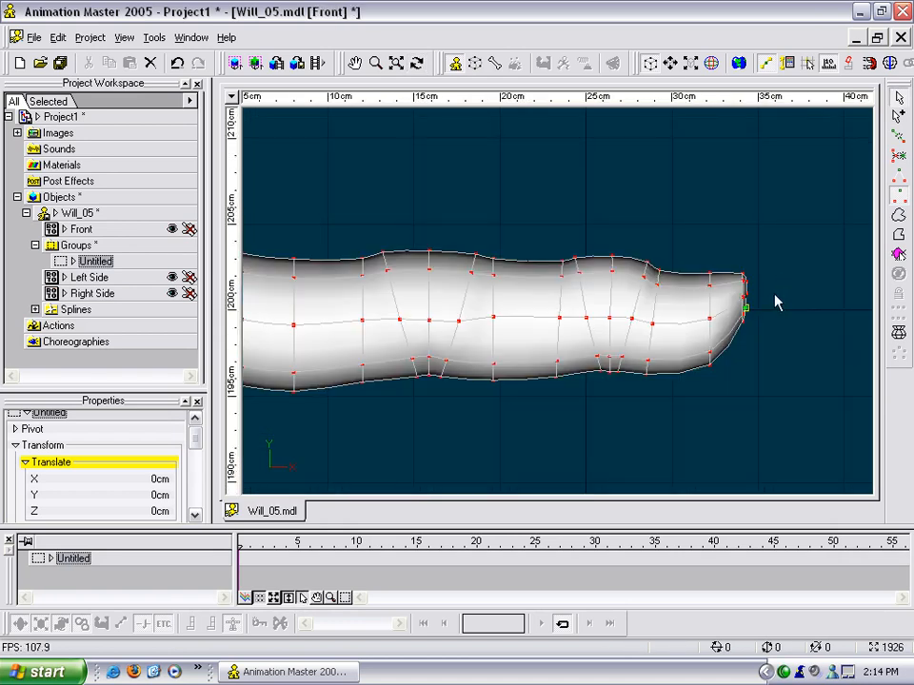
pyautogui.moveTo(769, 290); pyautogui.dragTo(560, 268, button='middle')
pyautogui.scroll(1, 487, 261)
pyautogui.scroll(5, 488, 260)
pyautogui.moveTo(487, 261); pyautogui.dragTo(625, 298, button='middle')
pyautogui.scroll(3, 624, 298)
pyautogui.moveTo(670, 331); pyautogui.dragTo(652, 308)
pyautogui.click(628, 221)
pyautogui.moveTo(644, 244); pyautogui.dragTo(660, 248)
pyautogui.moveTo(643, 334); pyautogui.dragTo(616, 364)
pyautogui.moveTo(641, 309)
pyautogui.mouseDown()
pyautogui.moveTo(625, 316)
pyautogui.moveTo(641, 304)
pyautogui.moveTo(625, 320)
pyautogui.moveTo(636, 316)
pyautogui.mouseUp()
pyautogui.click(630, 233)
pyautogui.moveTo(628, 243); pyautogui.dragTo(669, 355)
pyautogui.scroll(-5, 653, 237)
pyautogui.press('t')
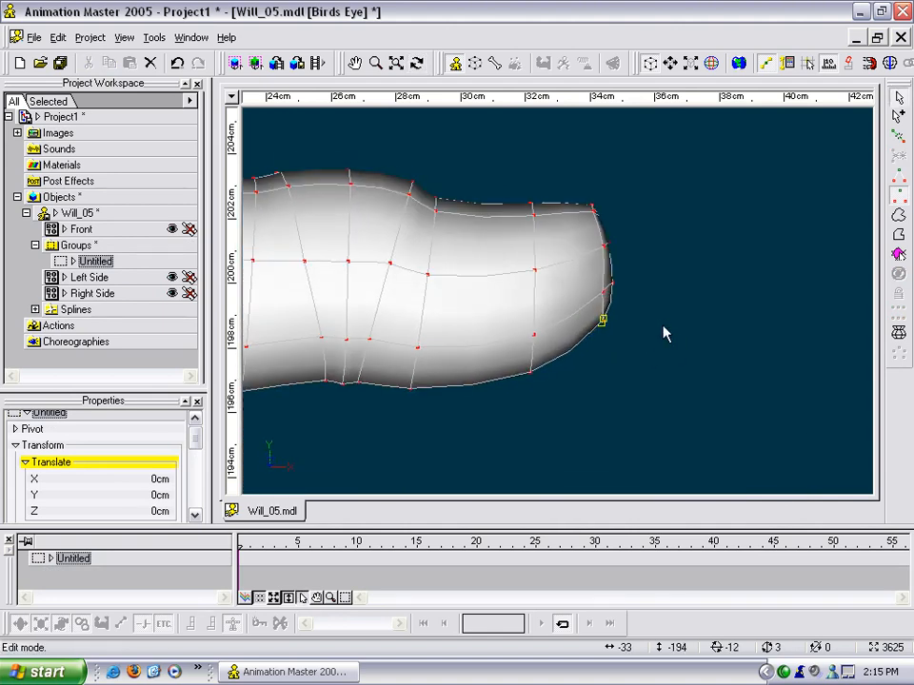
# Step: Nudge the bottom centre point of the joint nearest the fingertip upward to form a crease on the underside
pyautogui.press('4')
pyautogui.press('1')
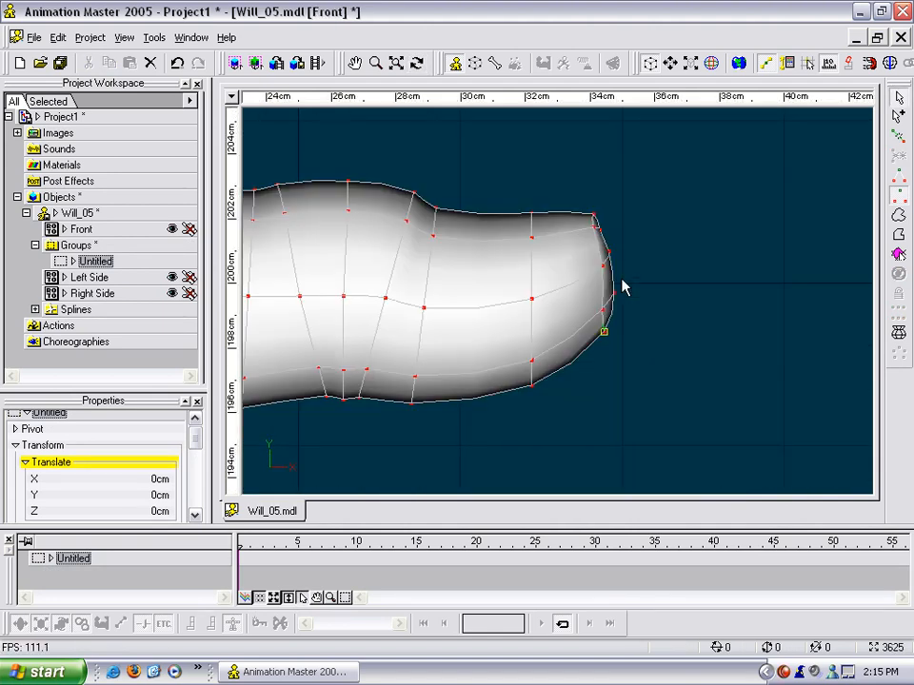
pyautogui.moveTo(485, 325); pyautogui.dragTo(688, 328, button='middle')
pyautogui.scroll(-2, 675, 286)
pyautogui.press('t')
pyautogui.moveTo(675, 286); pyautogui.dragTo(637, 304)
pyautogui.press('1')
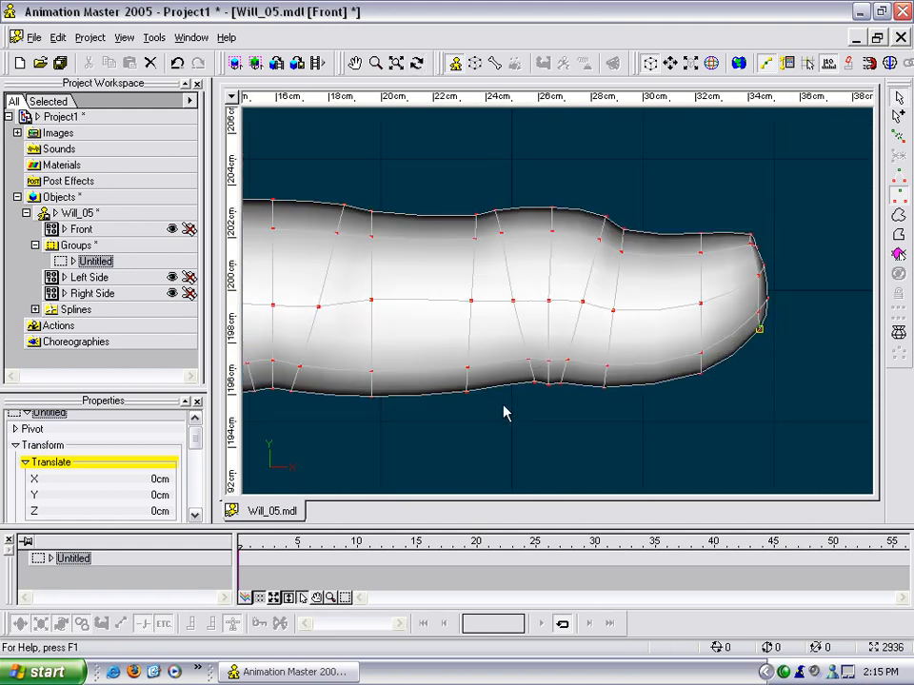
pyautogui.click(544, 412)
pyautogui.click(549, 382)
pyautogui.click(557, 414)
pyautogui.click(546, 384)
pyautogui.press('Up')
pyautogui.press('Up')
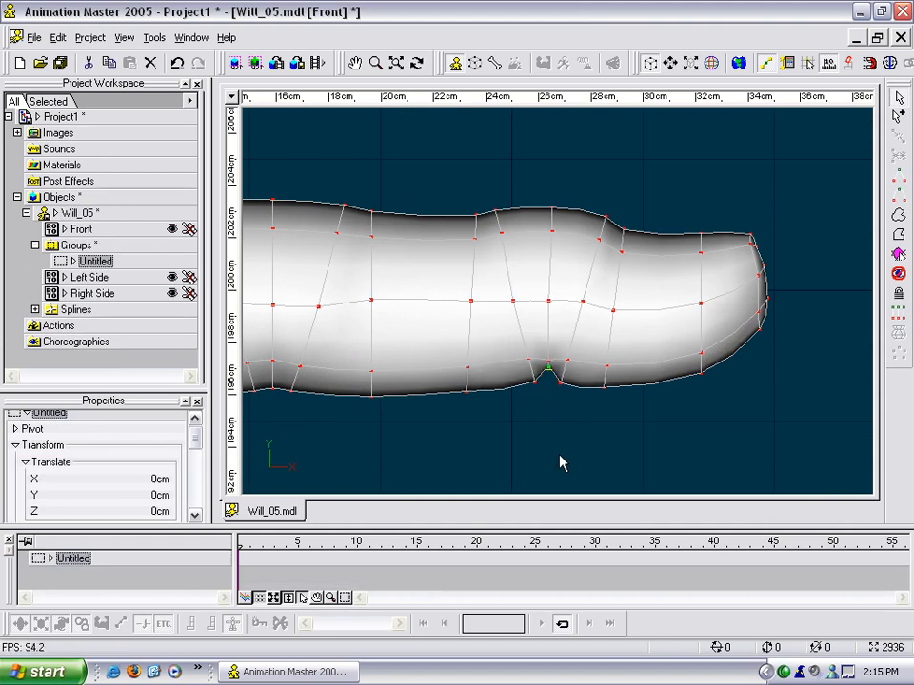
pyautogui.click(481, 432)
# Step: Refine the finger's underside crease at the joint nearer the base by adjusting its bottom centre point and the neighbouring bottom points
pyautogui.moveTo(360, 425); pyautogui.dragTo(575, 406, button='middle')
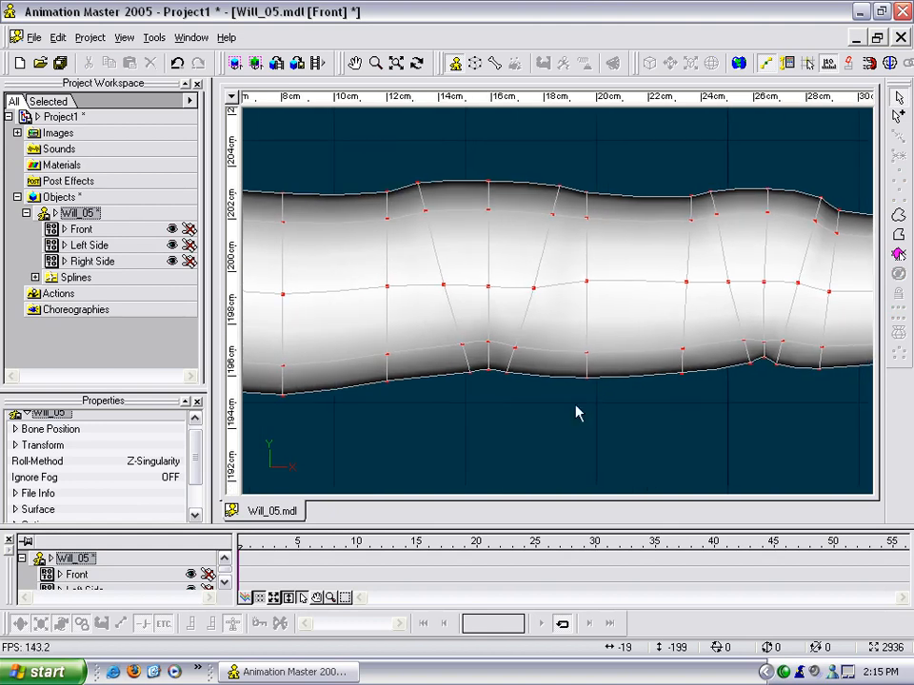
pyautogui.click(482, 373)
pyautogui.click(494, 397)
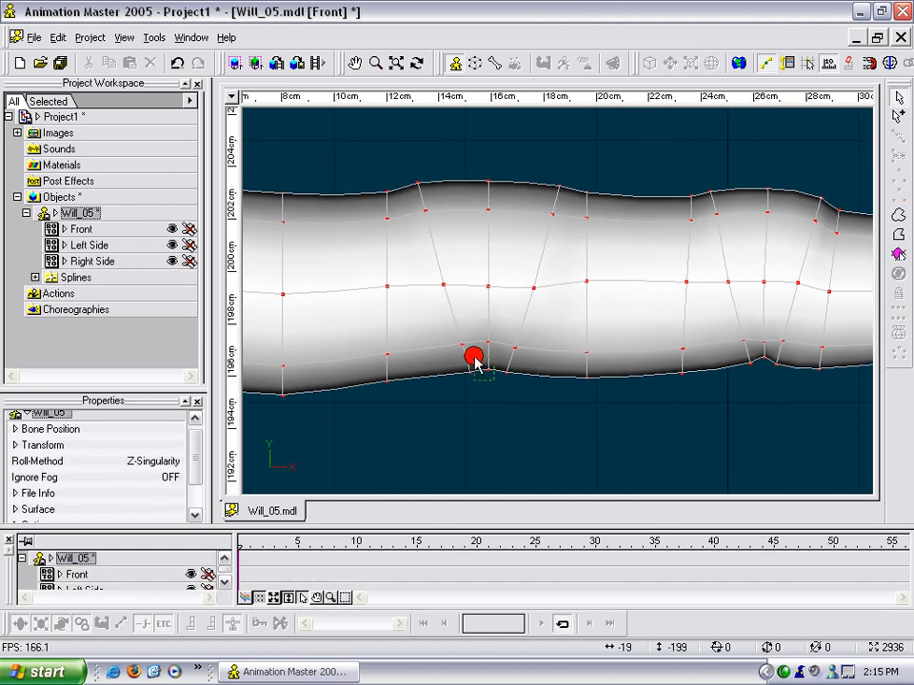
pyautogui.click(486, 371)
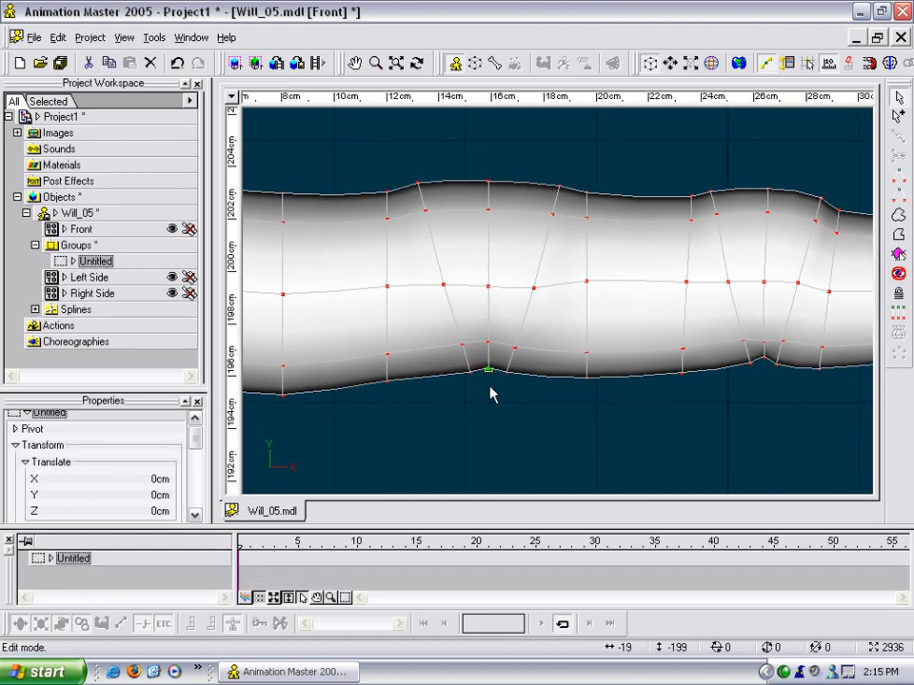
pyautogui.moveTo(515, 396); pyautogui.dragTo(457, 369)
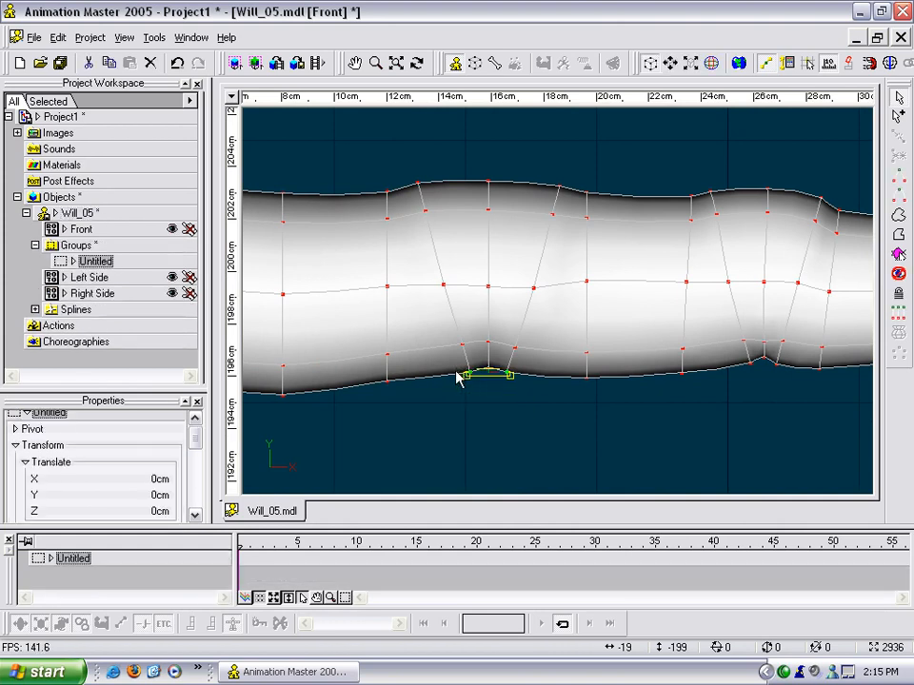
pyautogui.click(520, 435)
pyautogui.scroll(-2, 525, 428)
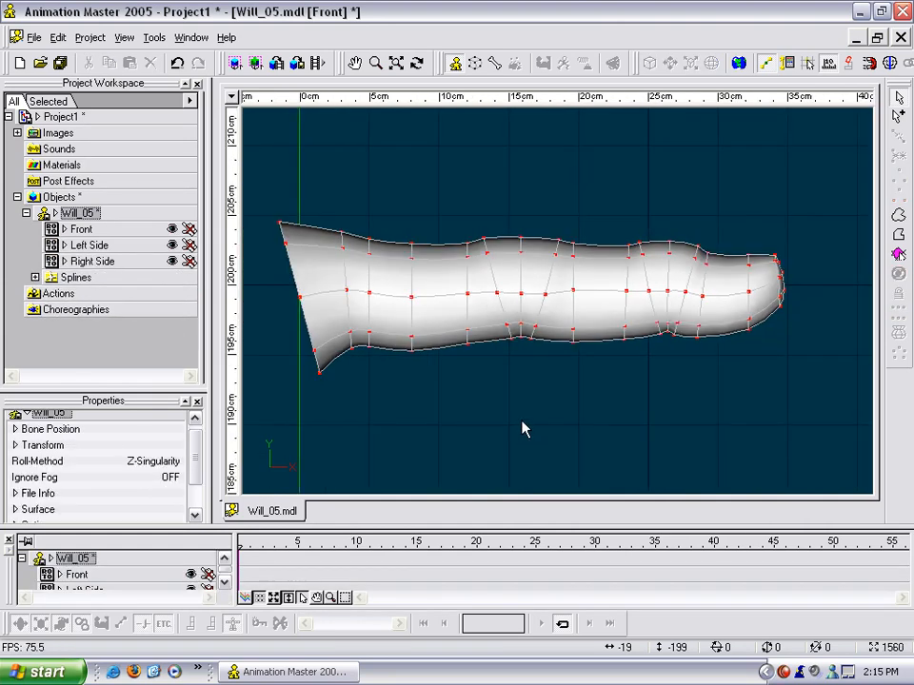
pyautogui.click(461, 340)
pyautogui.moveTo(485, 353); pyautogui.dragTo(486, 357)
pyautogui.click(528, 370)
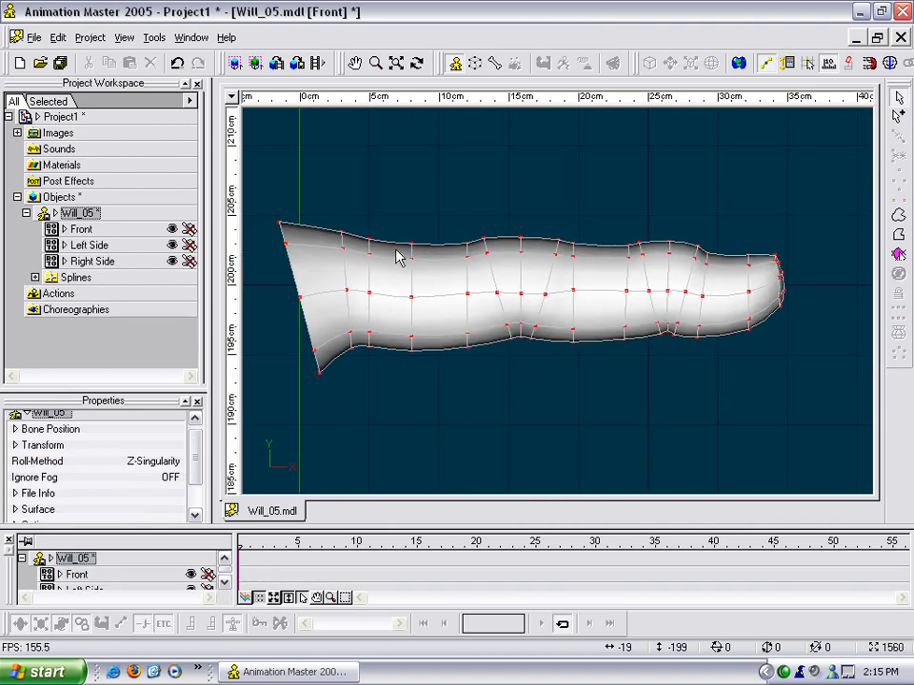
# Step: Inspect the whole finger's shape from several angles in perspective
pyautogui.press('t')
pyautogui.moveTo(460, 374); pyautogui.dragTo(442, 341)
pyautogui.press('Escape')
pyautogui.click(484, 327)
pyautogui.press('t')
pyautogui.press('Escape')
pyautogui.scroll(-5, 431, 205)
pyautogui.moveTo(412, 174); pyautogui.dragTo(639, 468)
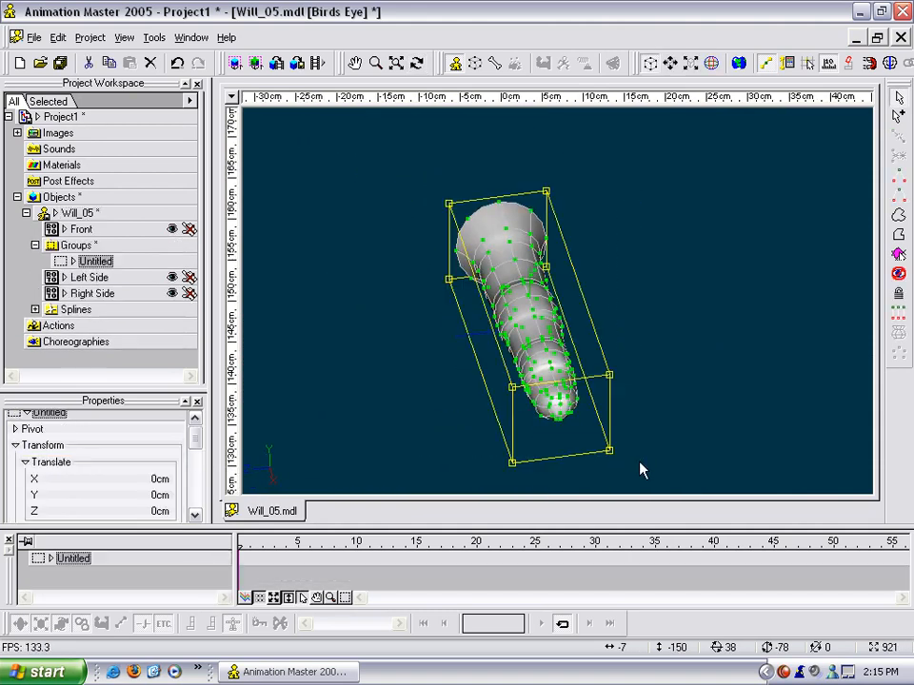
pyautogui.click(614, 431)
# Step: Adjust the side points of the joint nearer the base in the top view to shape its width on both sides
pyautogui.press('5')
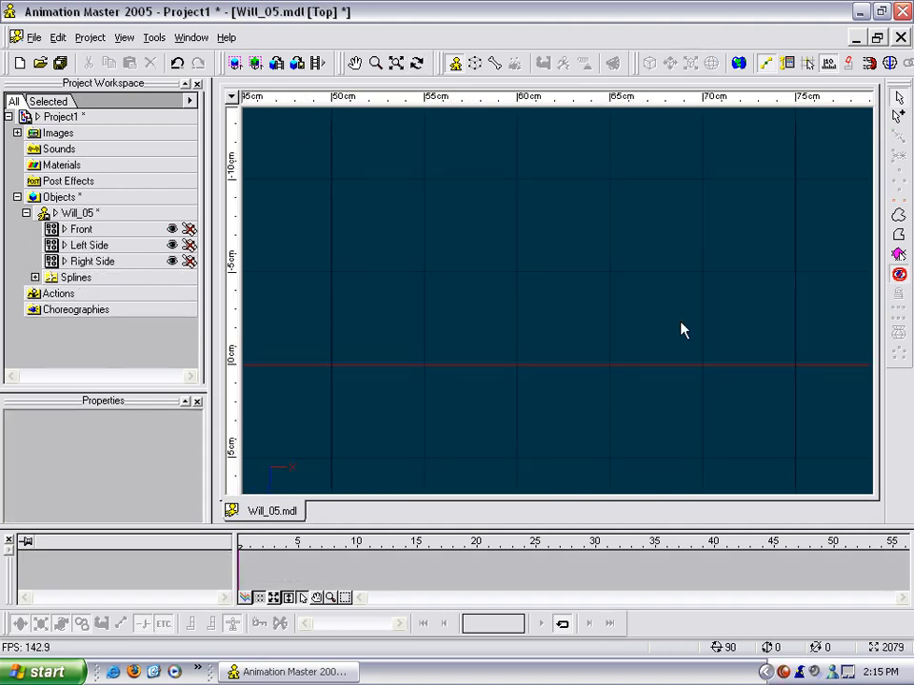
pyautogui.hotkey('shift', 'z')
pyautogui.moveTo(692, 319); pyautogui.dragTo(689, 337, button='middle')
pyautogui.moveTo(510, 248); pyautogui.dragTo(561, 265)
pyautogui.moveTo(597, 402); pyautogui.dragTo(571, 393)
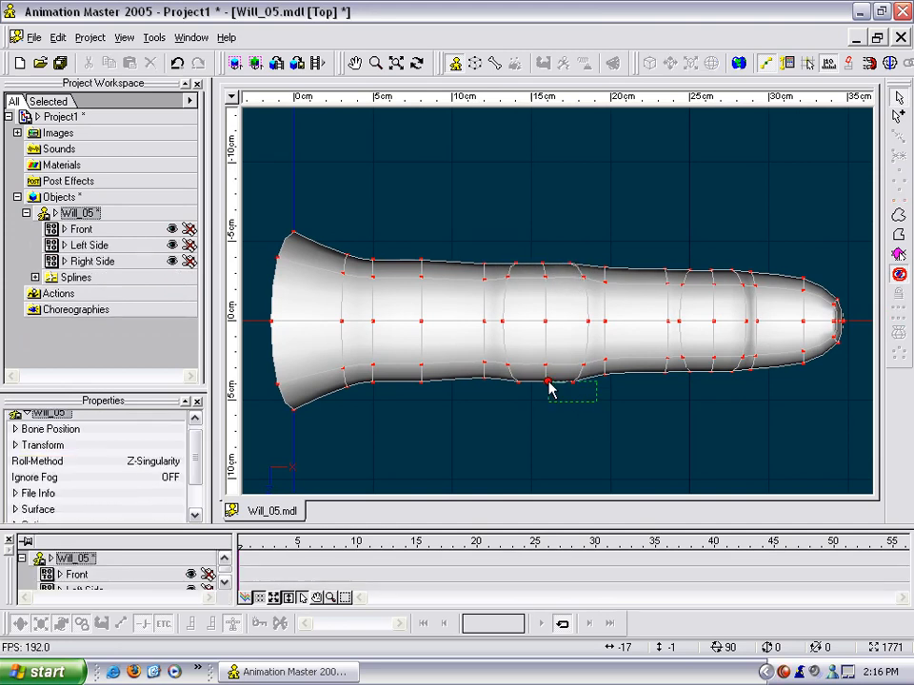
pyautogui.moveTo(500, 390); pyautogui.dragTo(540, 330)
pyautogui.click(550, 369)
# Step: Raise points on the upper side of the joint nearer the base by about 0.12 cm to round the knuckle
pyautogui.click(545, 322)
pyautogui.press('t')
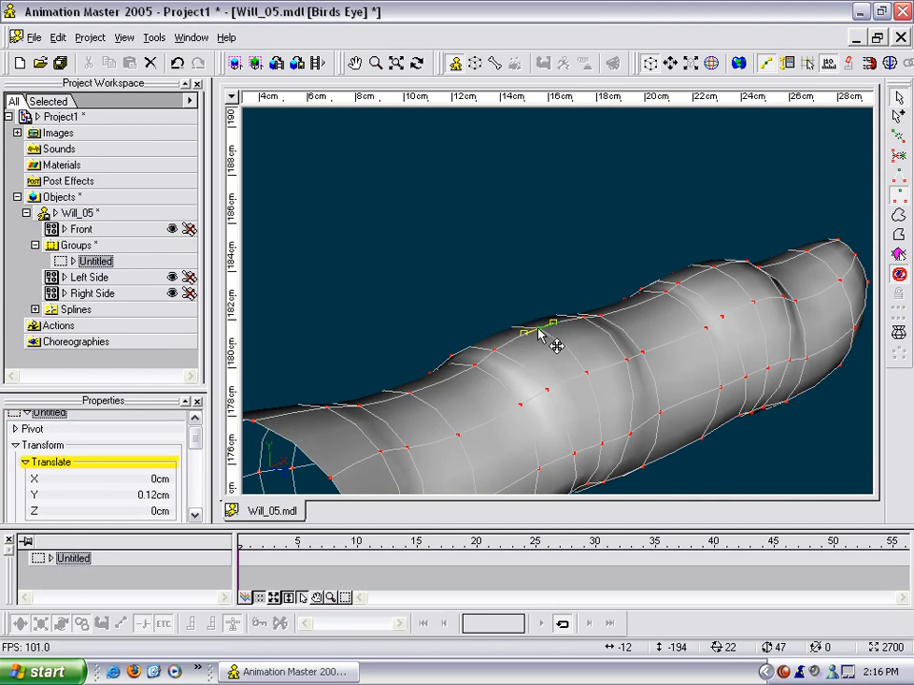
pyautogui.moveTo(475, 370); pyautogui.dragTo(493, 375)
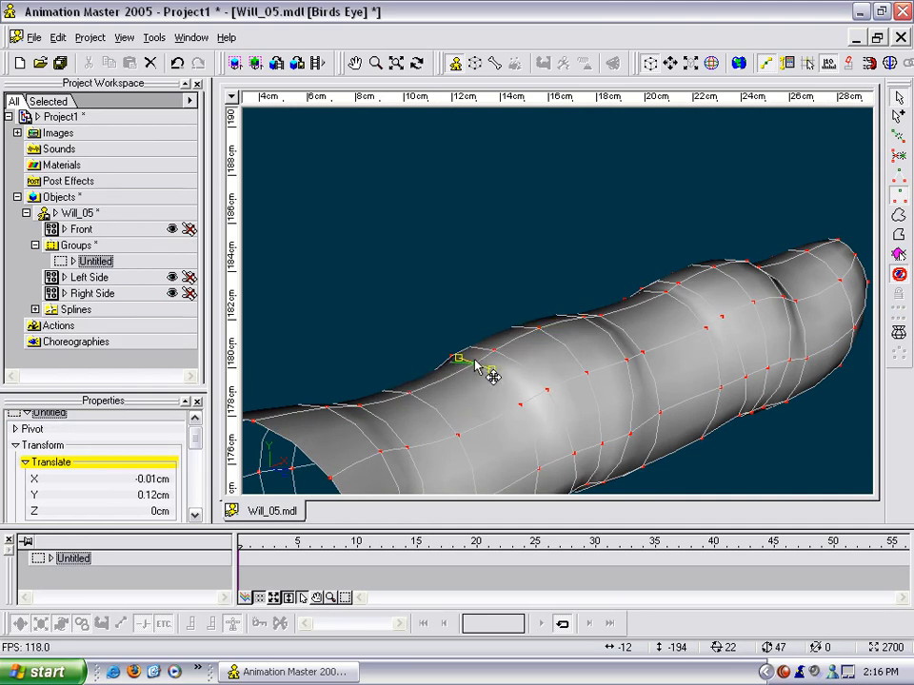
pyautogui.moveTo(546, 392); pyautogui.dragTo(548, 394)
pyautogui.moveTo(626, 369); pyautogui.dragTo(683, 419)
pyautogui.press('t')
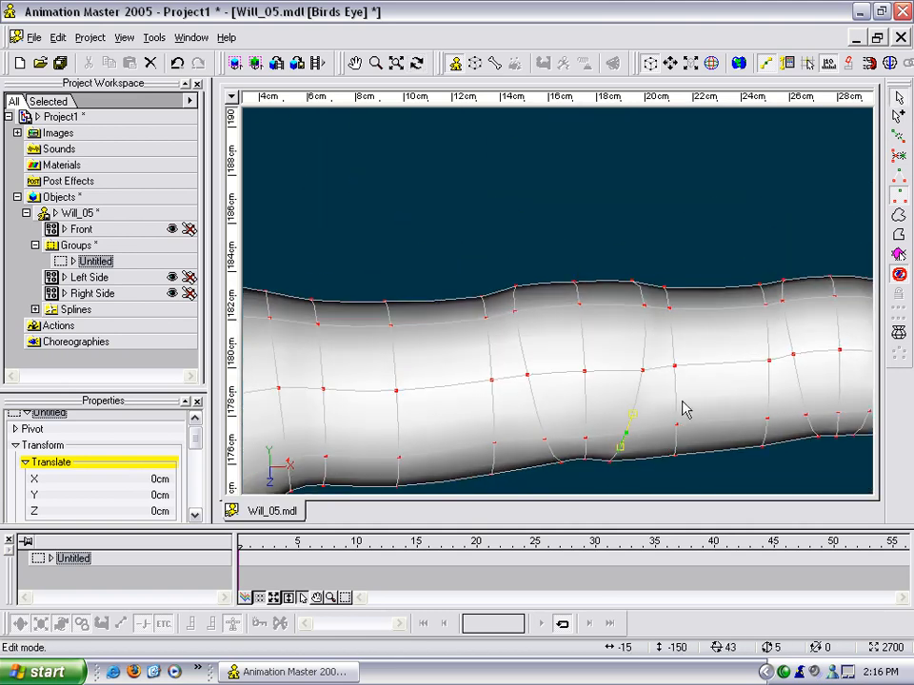
# Step: Select the whole ring just beyond the joint nearer the base and scale it down slightly
pyautogui.click(706, 399)
pyautogui.click(675, 366)
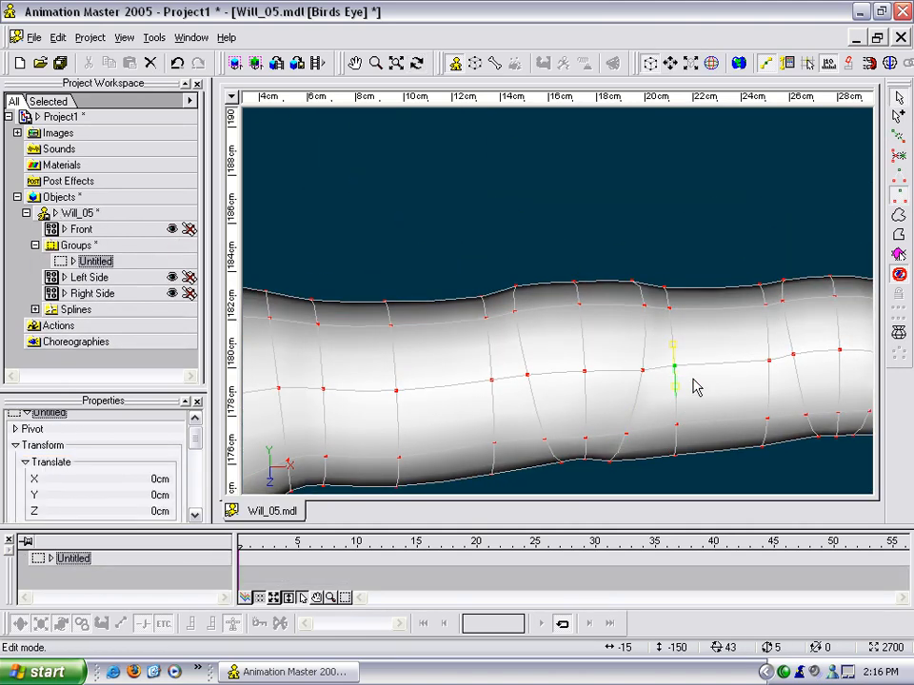
pyautogui.press(',')
pyautogui.press('t')
pyautogui.moveTo(693, 396); pyautogui.dragTo(772, 396)
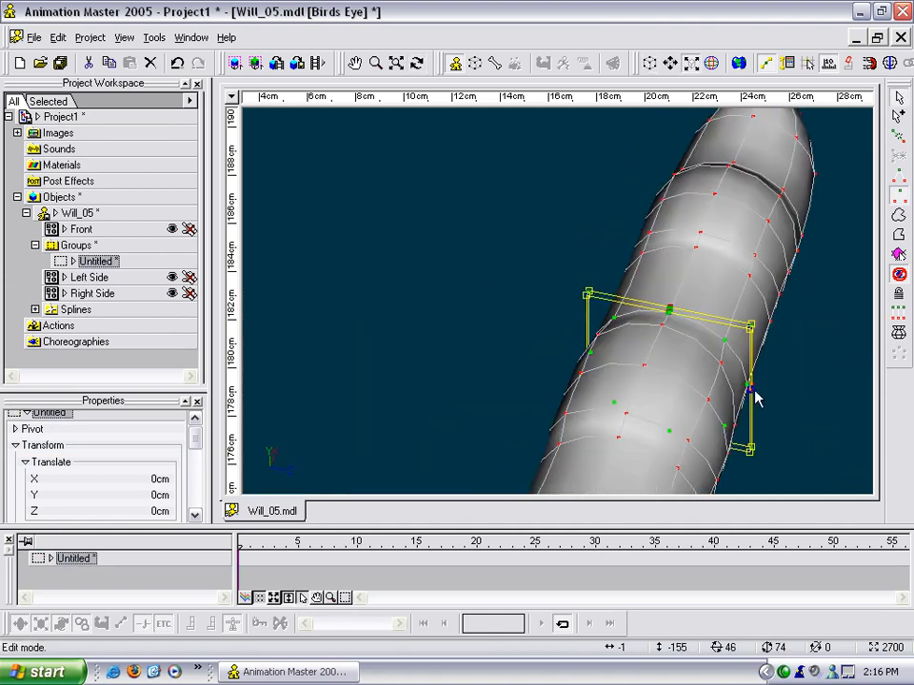
pyautogui.moveTo(752, 389); pyautogui.dragTo(748, 388)
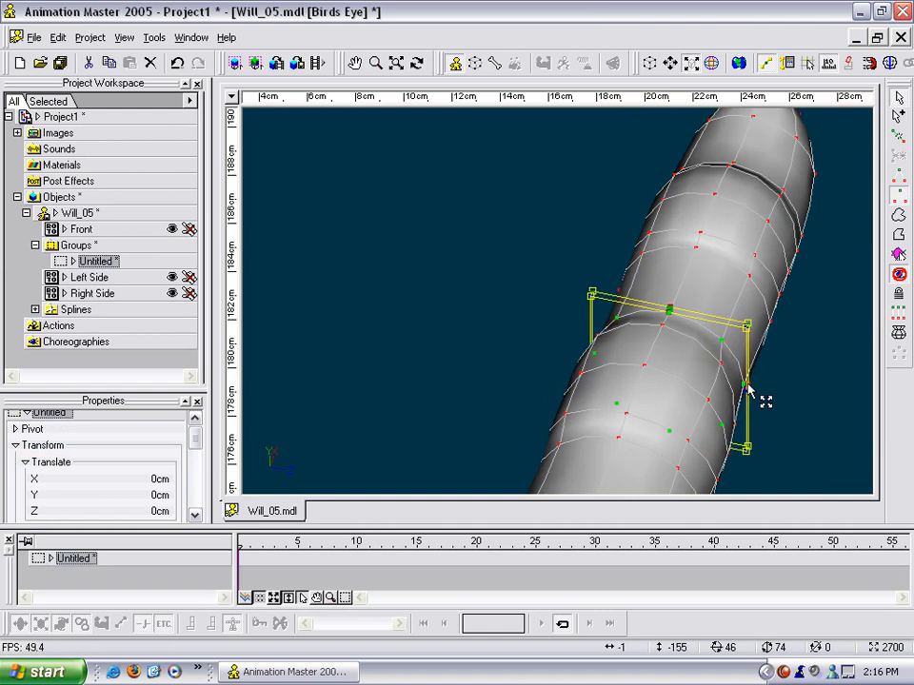
pyautogui.press('5')
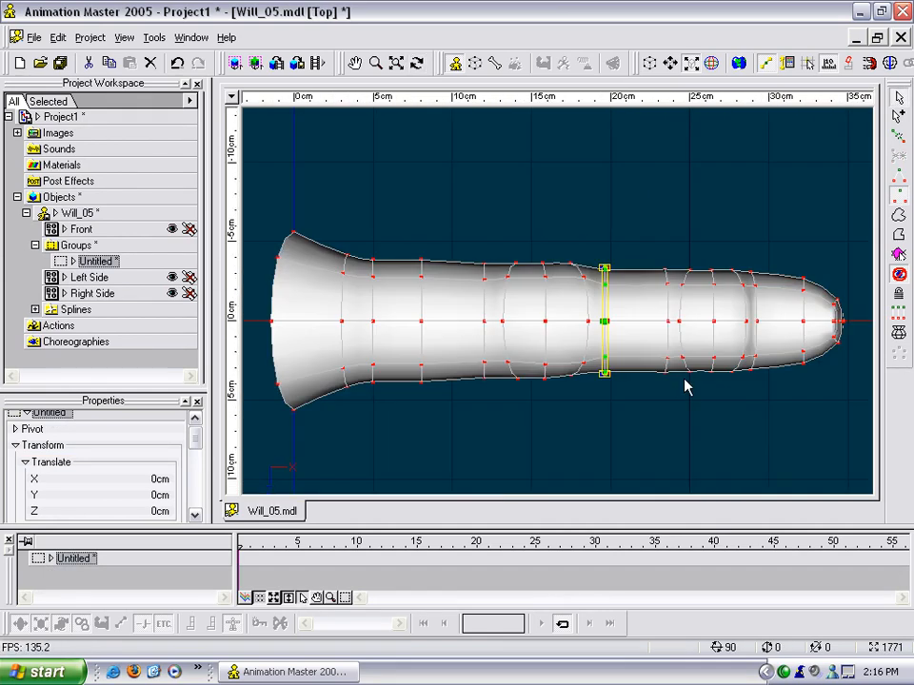
pyautogui.click(699, 425)
# Step: Reposition the two opposite upper side points on the ring just behind the fingertip
pyautogui.moveTo(731, 308); pyautogui.dragTo(611, 338, button='middle')
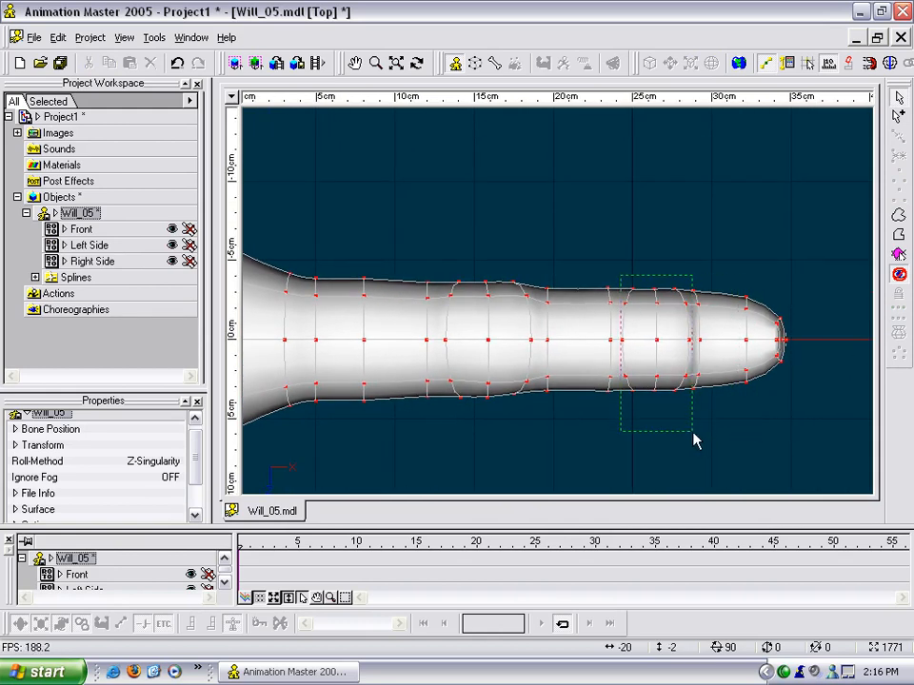
pyautogui.moveTo(719, 445); pyautogui.dragTo(717, 444)
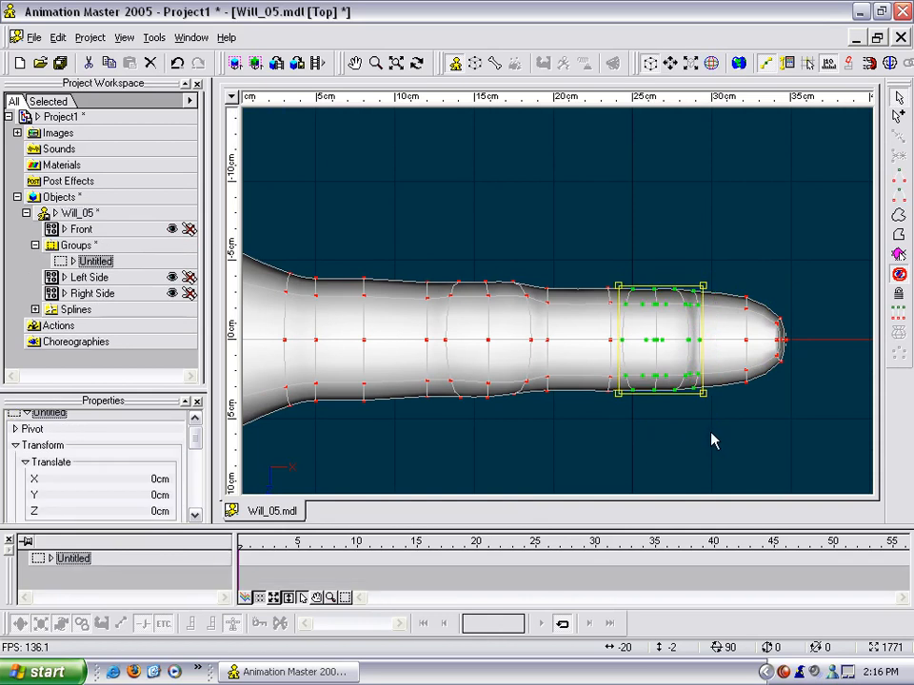
pyautogui.moveTo(702, 445); pyautogui.dragTo(674, 369, button='middle')
pyautogui.scroll(1, 672, 370)
pyautogui.click(818, 372)
pyautogui.scroll(1, 767, 373)
pyautogui.moveTo(777, 354); pyautogui.dragTo(537, 353, button='middle')
pyautogui.scroll(3, 571, 370)
pyautogui.click(609, 377)
pyautogui.click(461, 372)
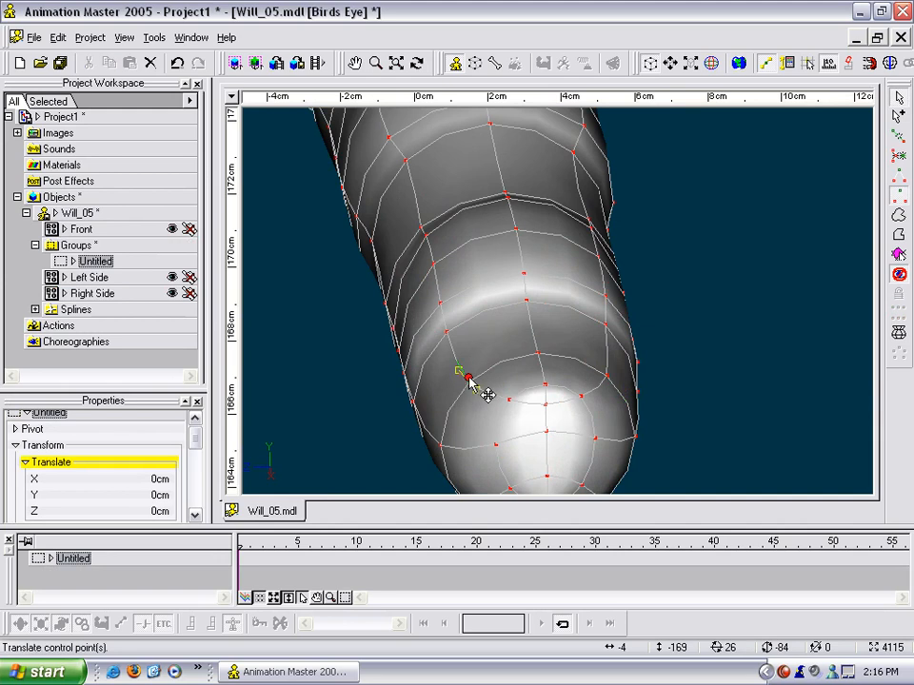
pyautogui.keyDown('shift'); pyautogui.click(607, 377); pyautogui.keyUp('shift')
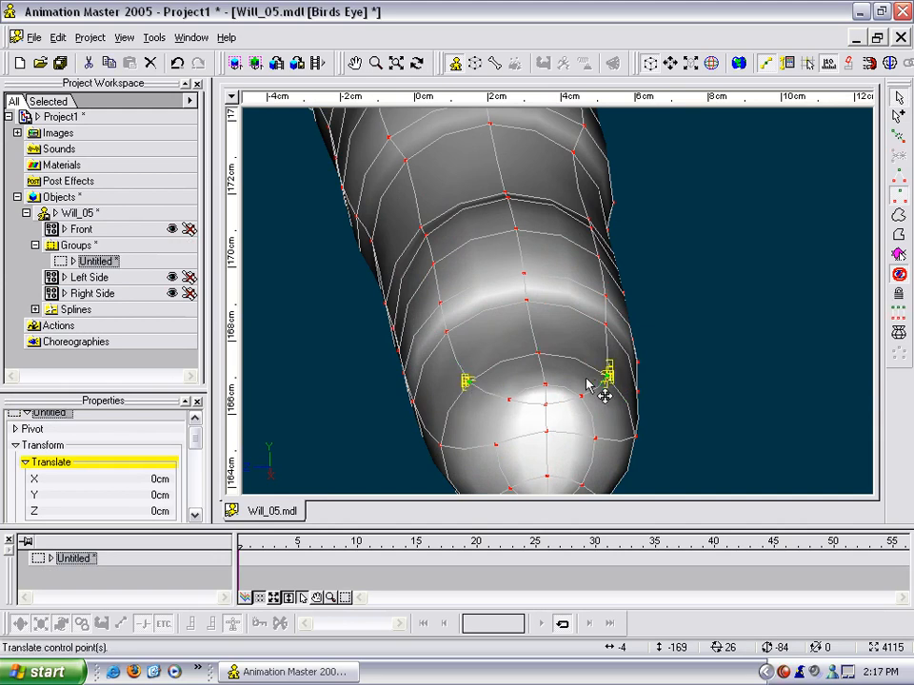
pyautogui.moveTo(586, 379); pyautogui.dragTo(600, 448)
# Step: Move the fingertip's two upper side rim points outward by about 0.3 cm and slightly back in the top view
pyautogui.click(581, 396)
pyautogui.press('t')
pyautogui.press('5')
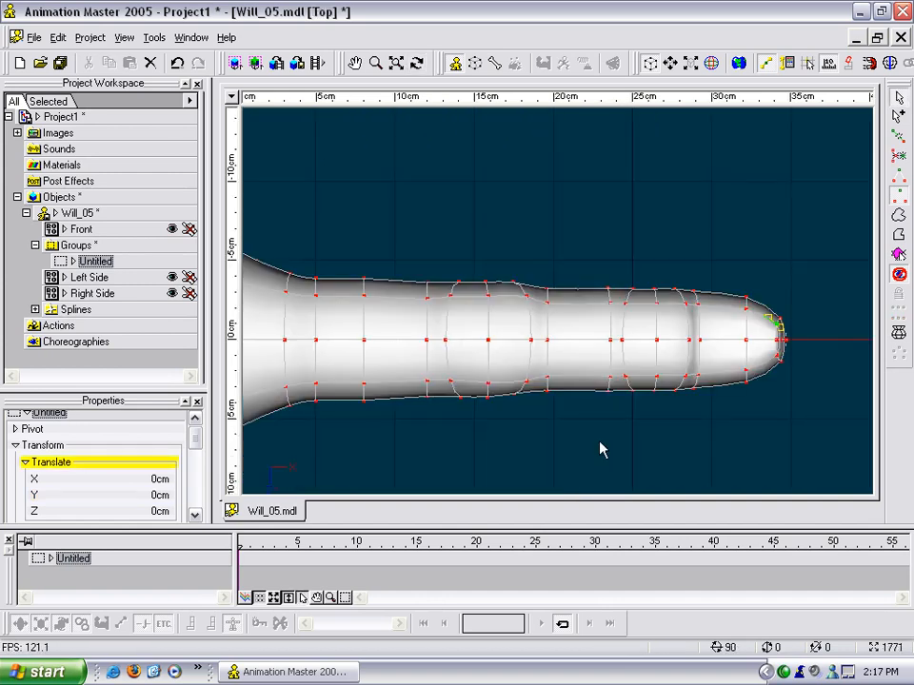
pyautogui.moveTo(695, 413); pyautogui.dragTo(366, 333, button='middle')
pyautogui.scroll(9, 376, 312)
pyautogui.moveTo(404, 296); pyautogui.dragTo(719, 404, button='middle')
pyautogui.scroll(4, 726, 369)
pyautogui.moveTo(603, 263); pyautogui.dragTo(595, 238)
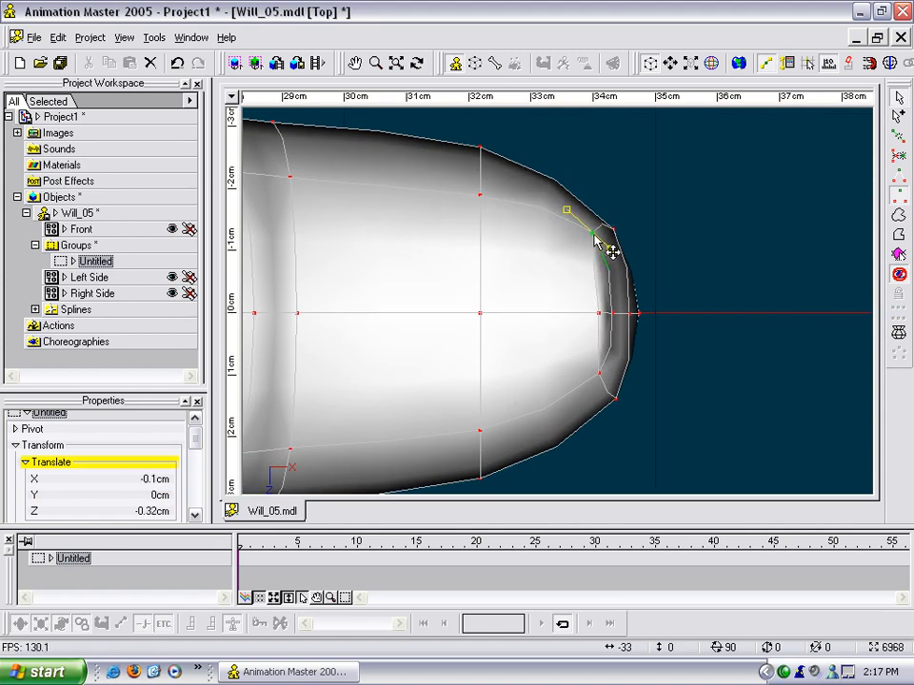
pyautogui.moveTo(597, 374); pyautogui.dragTo(602, 402)
# Step: Shift the fingertip's upper rim points back toward the finger to refine the tip's top edge
pyautogui.moveTo(605, 313); pyautogui.dragTo(612, 317)
pyautogui.moveTo(600, 315)
pyautogui.mouseDown()
pyautogui.moveTo(610, 316)
pyautogui.moveTo(545, 277)
pyautogui.moveTo(618, 241)
pyautogui.moveTo(610, 244)
pyautogui.mouseUp()
pyautogui.press('t')
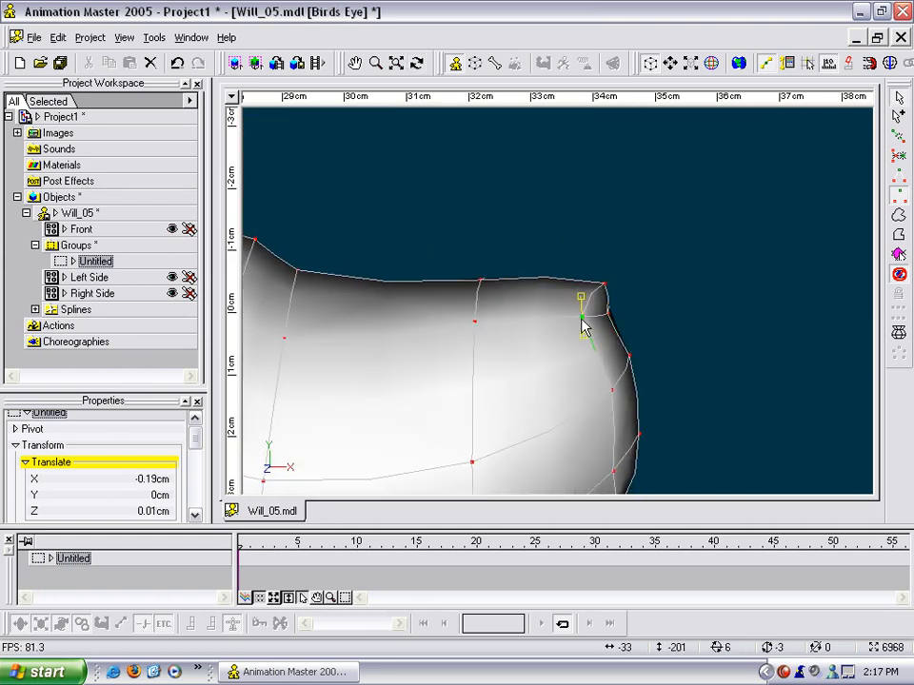
# Step: Inspect the reshaped fingertip up close and the complete finger from several angles
pyautogui.press('t')
pyautogui.moveTo(591, 305); pyautogui.dragTo(568, 355)
pyautogui.press('t')
pyautogui.press('t')
pyautogui.press('t')
pyautogui.press('m')
pyautogui.moveTo(537, 319); pyautogui.dragTo(611, 281)
pyautogui.press('t')
pyautogui.press('m')
pyautogui.moveTo(428, 335)
pyautogui.mouseDown()
pyautogui.moveTo(482, 327)
pyautogui.moveTo(386, 348)
pyautogui.moveTo(387, 376)
pyautogui.moveTo(468, 355)
pyautogui.moveTo(433, 331)
pyautogui.moveTo(415, 333)
pyautogui.mouseUp()
pyautogui.press('t')
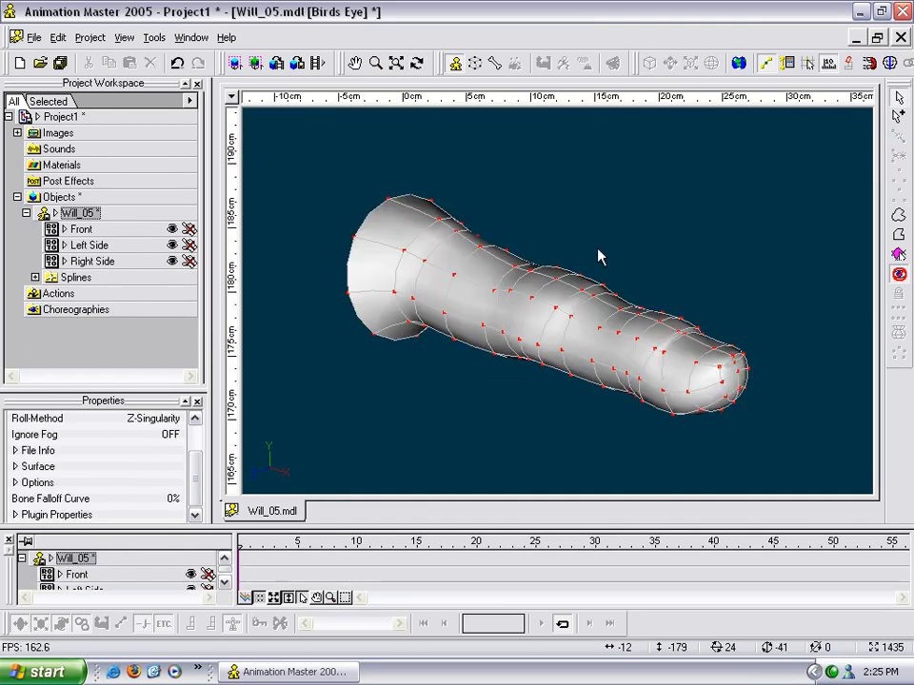
# Step: Save the finger model as a new file named Will_06.mdl
pyautogui.press('t')
pyautogui.moveTo(571, 252); pyautogui.dragTo(591, 233)
pyautogui.moveTo(590, 233); pyautogui.dragTo(581, 198, button='right')
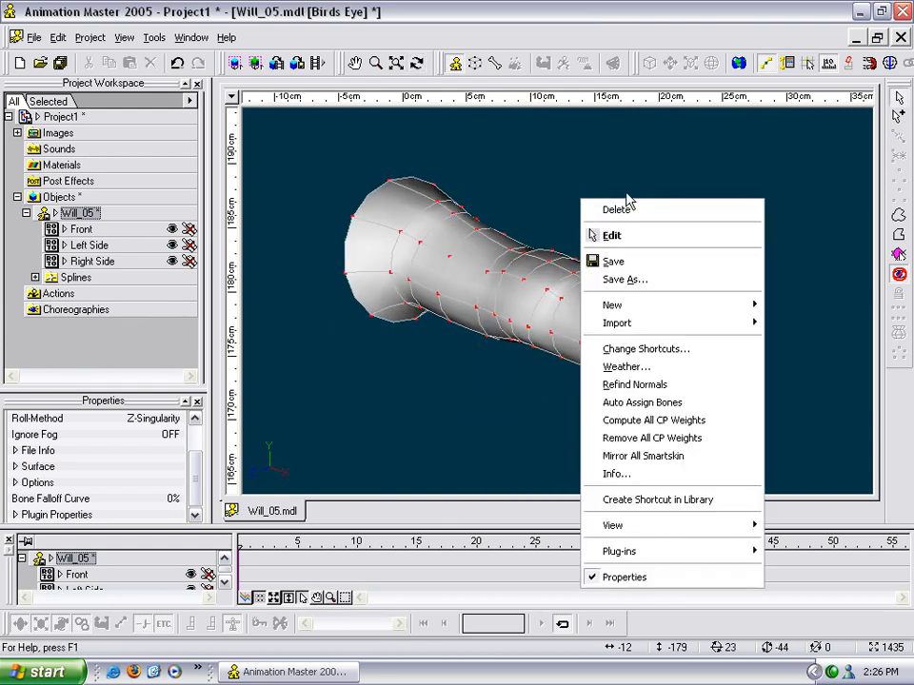
pyautogui.click(630, 279)
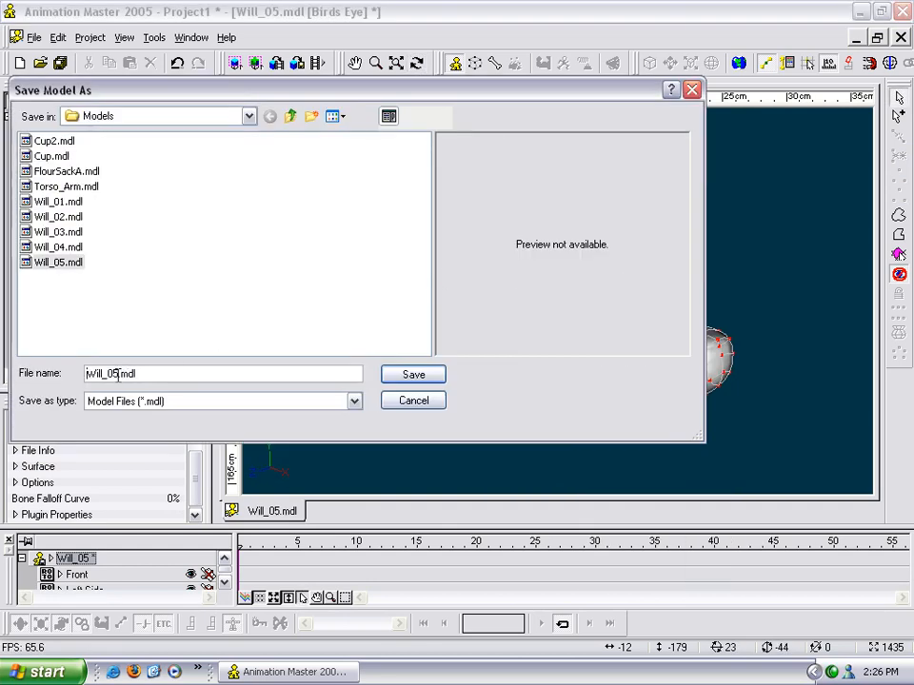
pyautogui.press('Return')
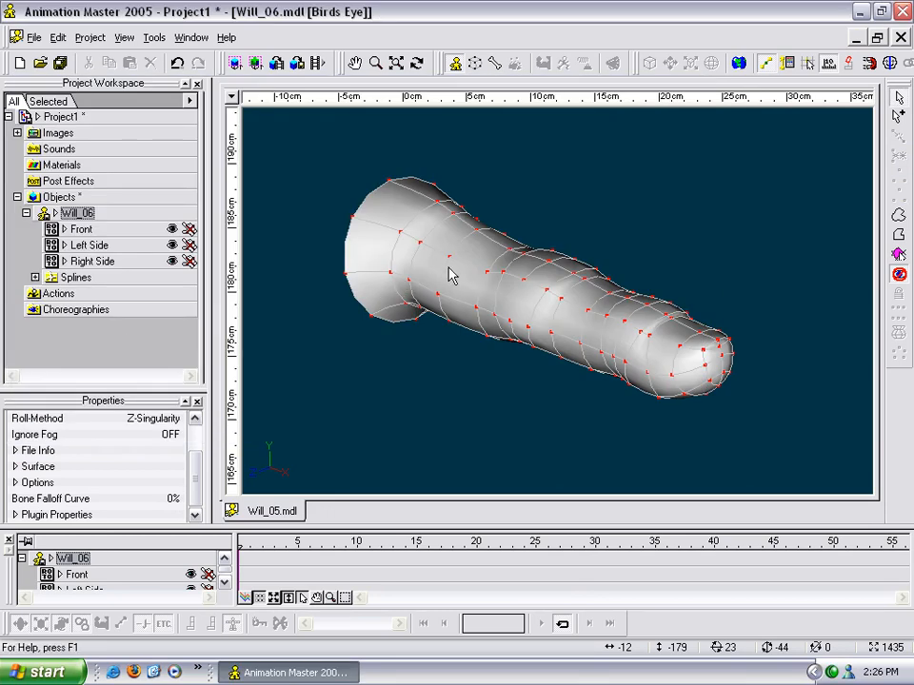
# Step: Render a raytraced preview of the complete finger from an angled view
pyautogui.click(503, 274)
pyautogui.press('t')
pyautogui.moveTo(503, 274)
pyautogui.mouseDown()
pyautogui.moveTo(466, 300)
pyautogui.moveTo(405, 314)
pyautogui.moveTo(456, 357)
pyautogui.moveTo(476, 295)
pyautogui.moveTo(468, 289)
pyautogui.moveTo(457, 320)
pyautogui.moveTo(532, 298)
pyautogui.moveTo(568, 330)
pyautogui.moveTo(541, 312)
pyautogui.moveTo(509, 318)
pyautogui.moveTo(552, 321)
pyautogui.moveTo(516, 367)
pyautogui.moveTo(518, 353)
pyautogui.moveTo(473, 394)
pyautogui.moveTo(455, 363)
pyautogui.moveTo(486, 333)
pyautogui.moveTo(540, 317)
pyautogui.mouseUp()
pyautogui.press('9')
pyautogui.press('t')
pyautogui.press('q')
pyautogui.moveTo(321, 180); pyautogui.dragTo(807, 431, button='right')
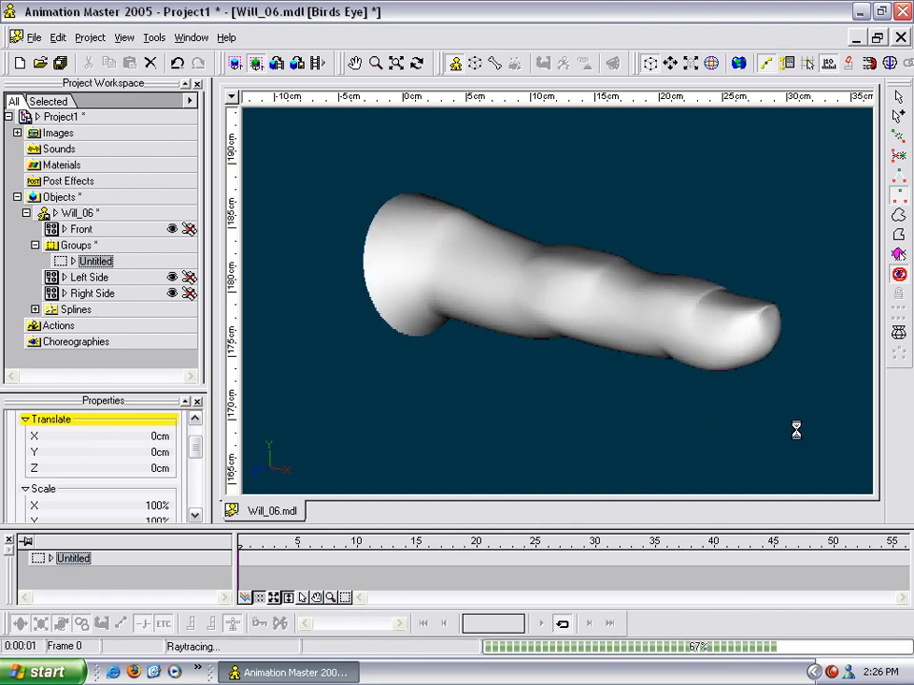
pyautogui.click(797, 429)
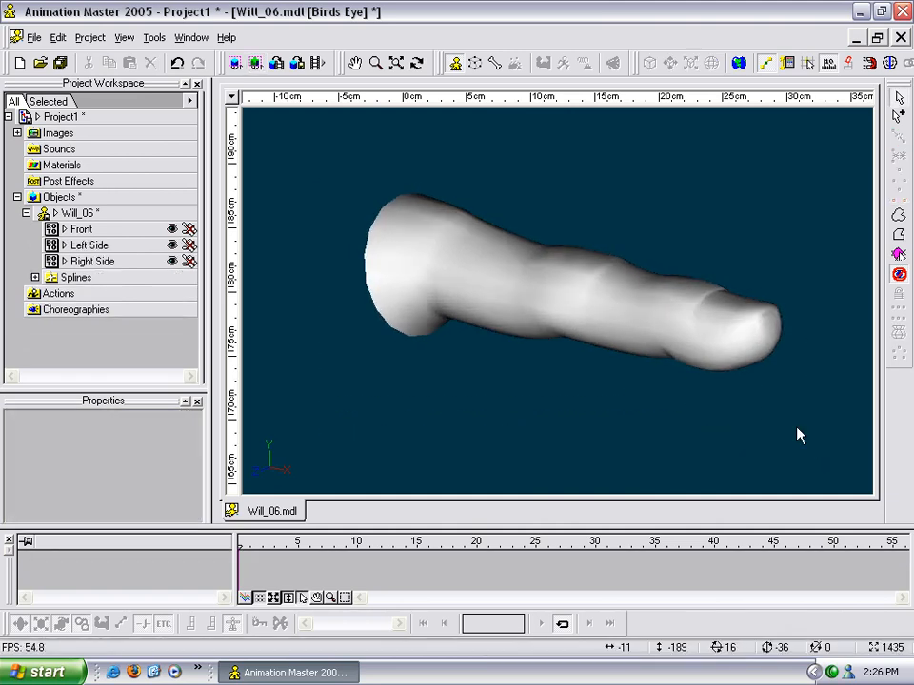
# Step: Examine the shaded finger's silhouette from the opposite side and from the top view
pyautogui.press('t')
pyautogui.moveTo(744, 407); pyautogui.dragTo(688, 407)
pyautogui.click(573, 381)
pyautogui.press('t')
pyautogui.moveTo(571, 390); pyautogui.dragTo(536, 332)
pyautogui.press('m')
pyautogui.scroll(-4, 533, 366)
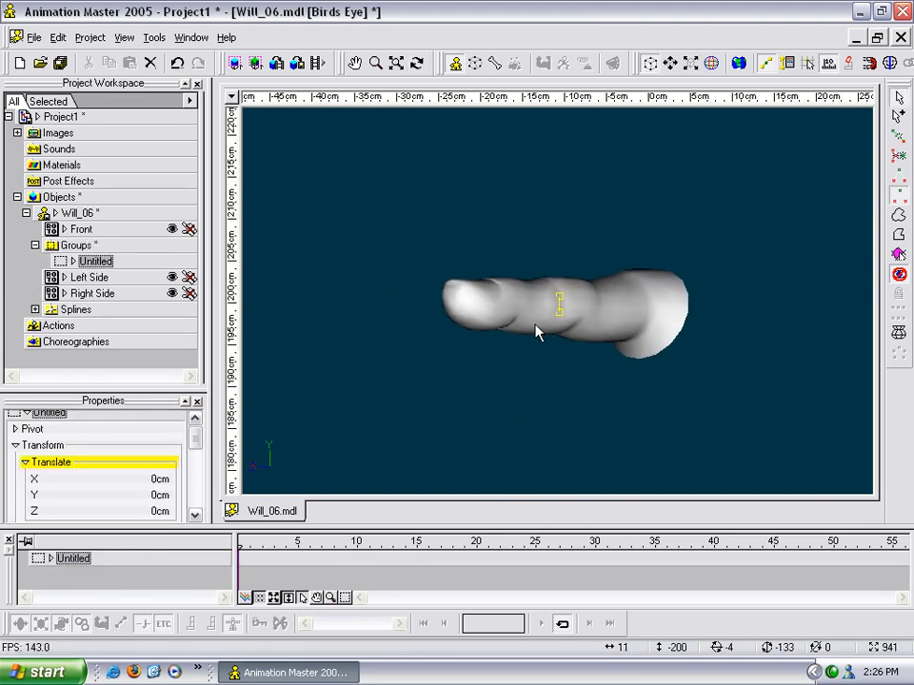
pyautogui.press('5')
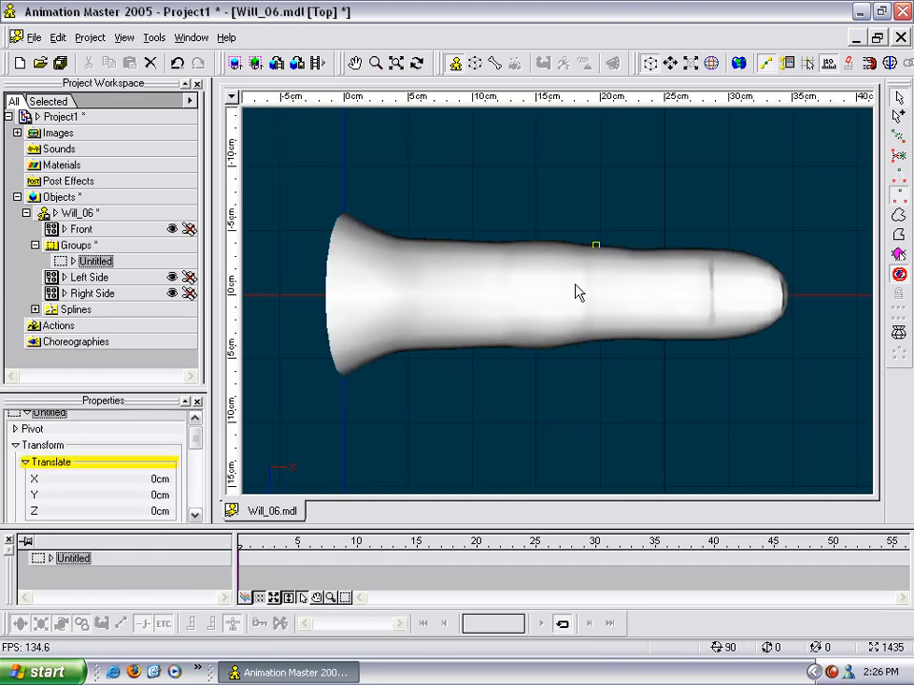
pyautogui.click(594, 268)
pyautogui.scroll(-8, 599, 201)
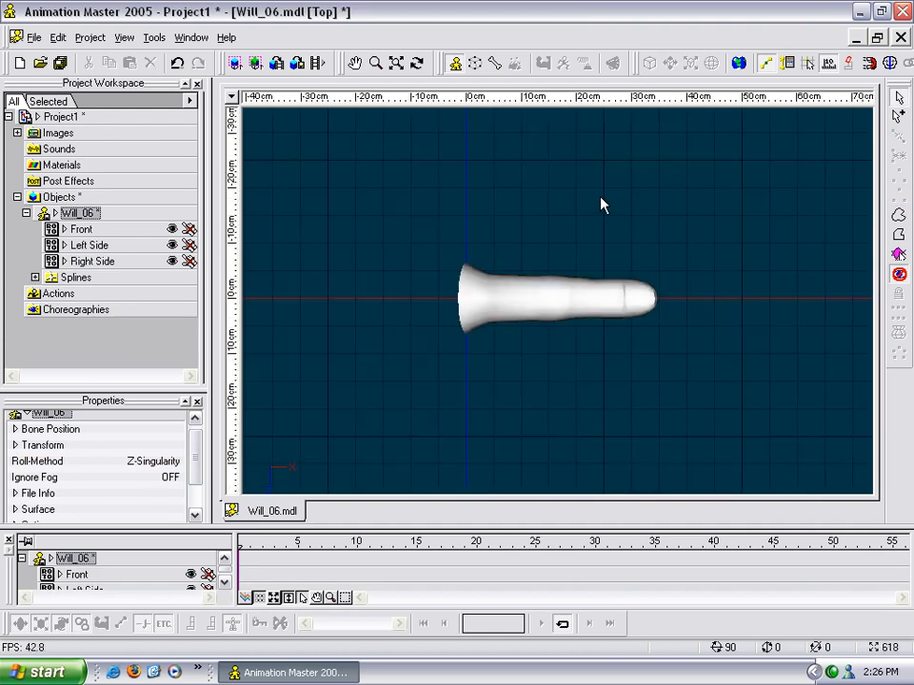
# Step: Unhide the rest of the body, select all connected finger points, and lock every other control point
pyautogui.press('h')
pyautogui.moveTo(591, 264); pyautogui.dragTo(536, 262, button='middle')
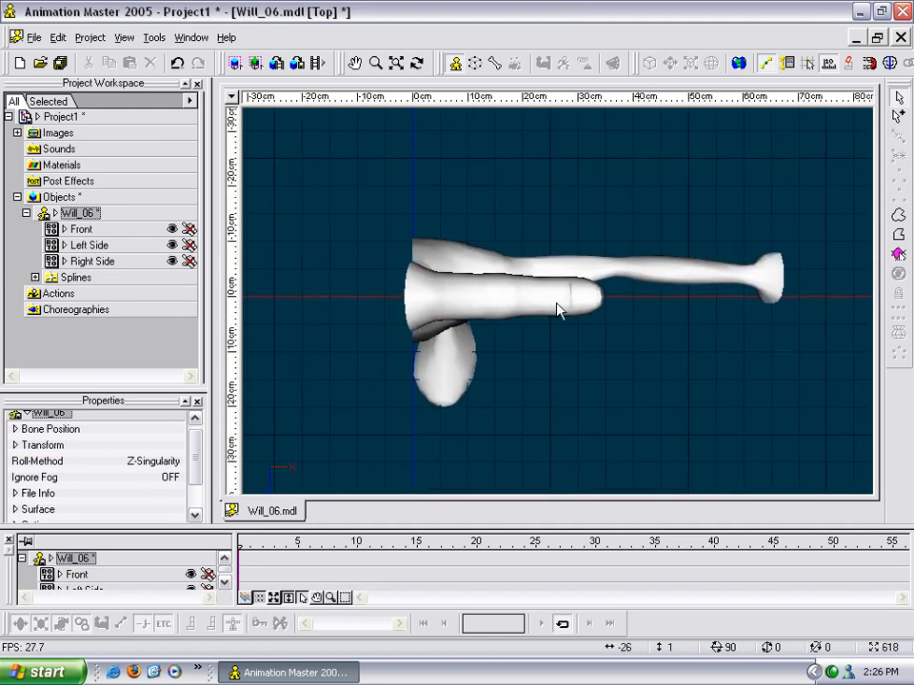
pyautogui.press('0')
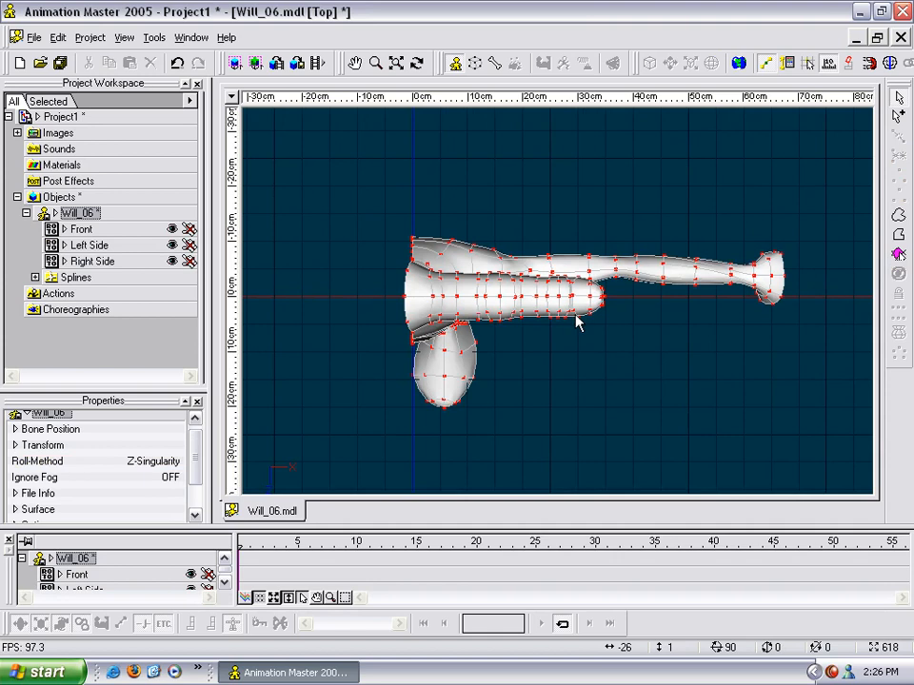
pyautogui.click(565, 317)
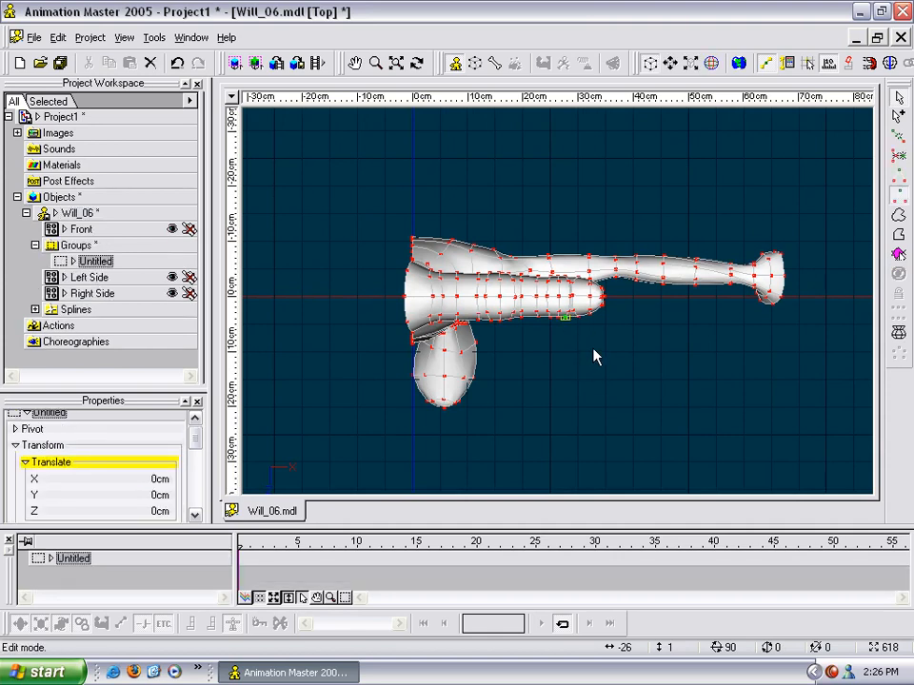
pyautogui.press('/')
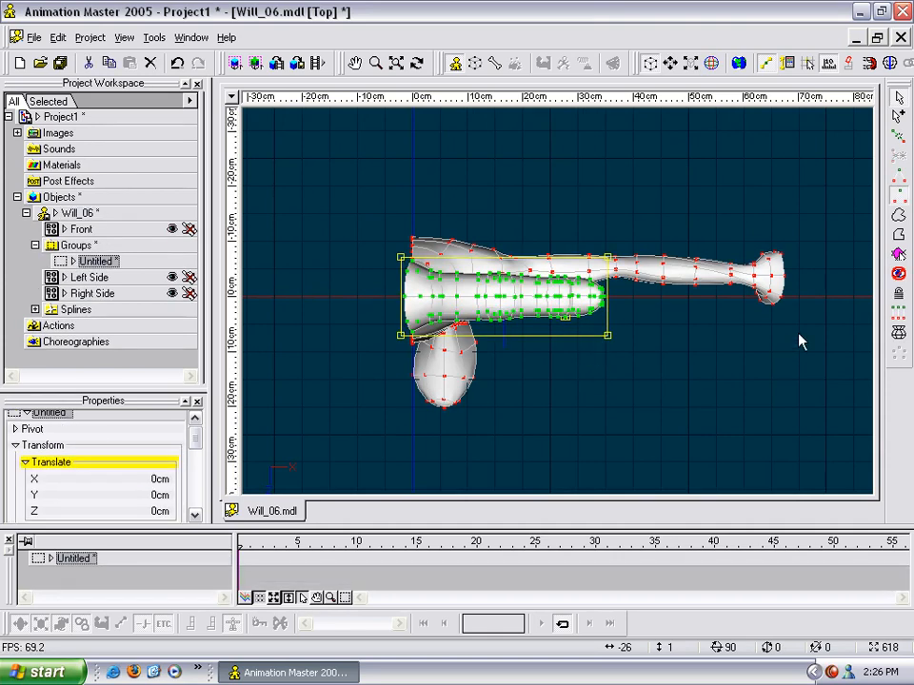
pyautogui.click(901, 295)
# Step: Move the finger about 66 cm along X beyond the wrist in the top view and scale it down to about 12 cm long
pyautogui.moveTo(359, 201); pyautogui.dragTo(645, 392)
pyautogui.moveTo(633, 373); pyautogui.dragTo(533, 379, button='middle')
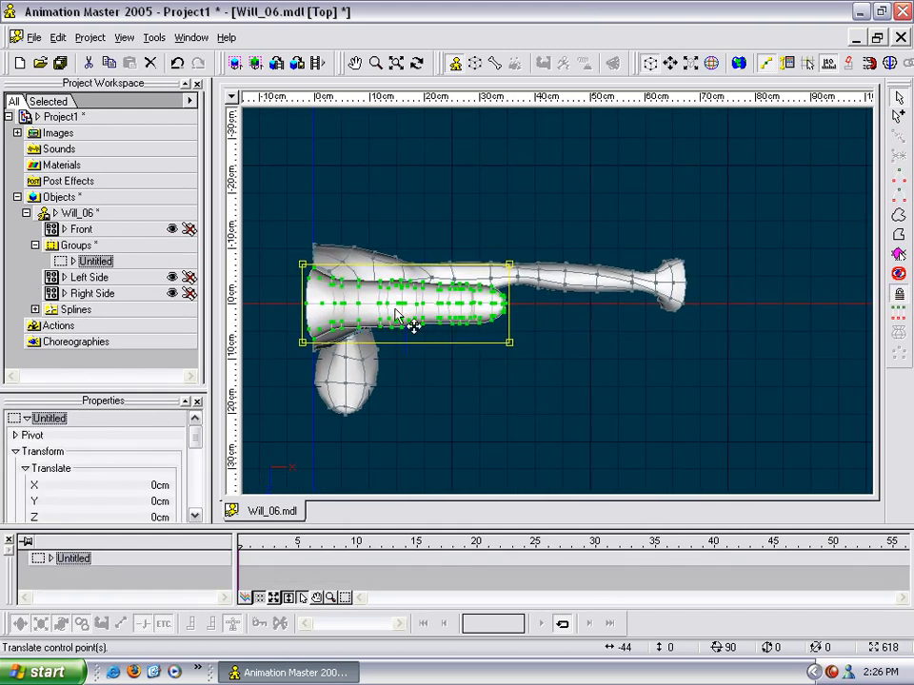
pyautogui.moveTo(406, 315); pyautogui.dragTo(772, 345)
pyautogui.moveTo(771, 346); pyautogui.dragTo(559, 353, button='middle')
pyautogui.moveTo(682, 273); pyautogui.dragTo(609, 299)
# Step: Lower the scaled finger to the arm's height, about 139 cm on the vertical ruler, in the front view
pyautogui.press('1')
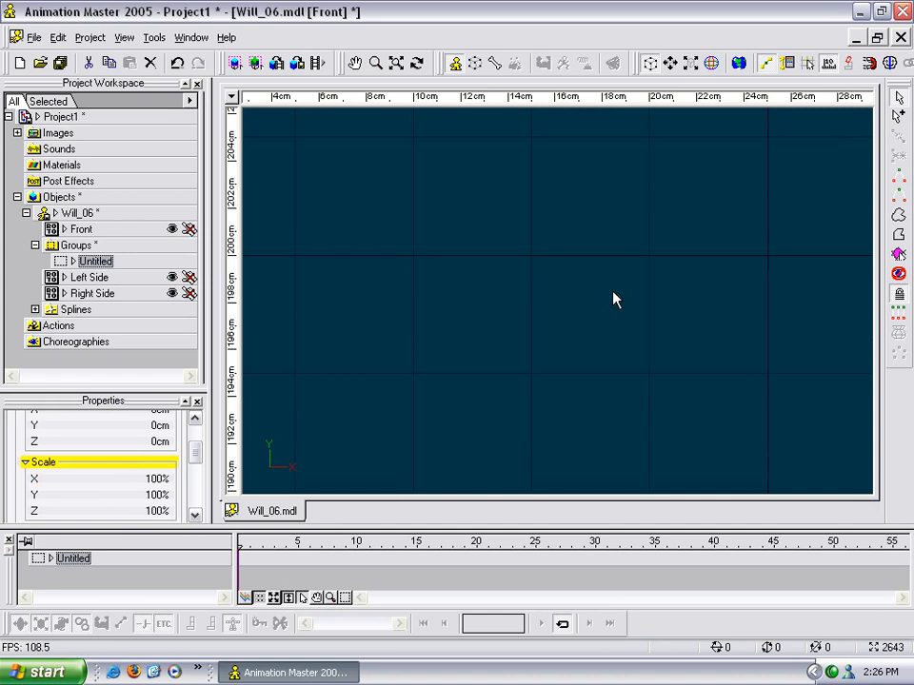
pyautogui.hotkey('shift', 'z')
pyautogui.scroll(1, 614, 286)
pyautogui.moveTo(608, 284); pyautogui.dragTo(577, 322, button='middle')
pyautogui.scroll(3, 613, 278)
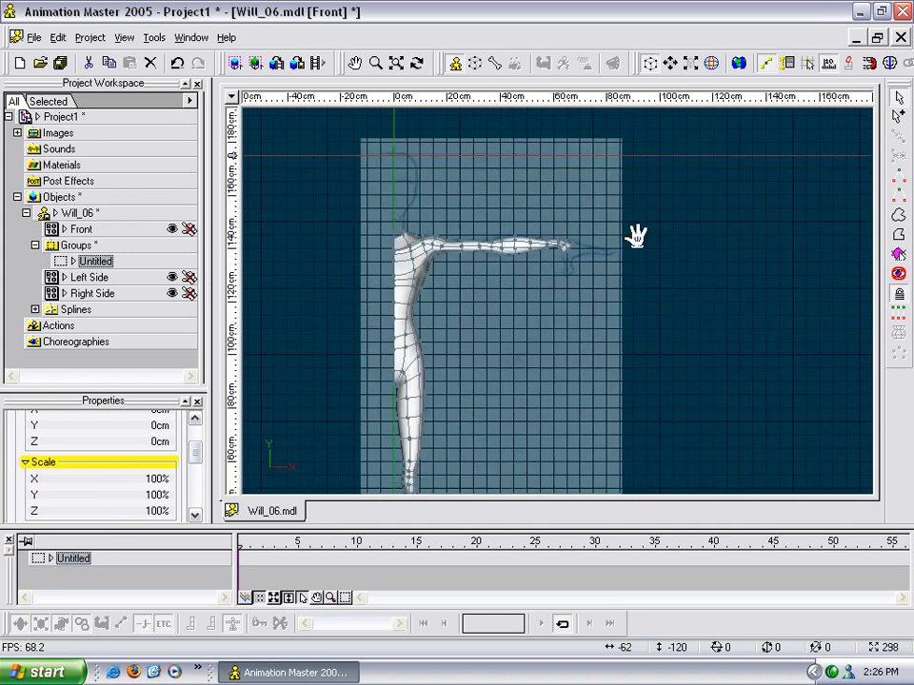
pyautogui.moveTo(613, 276); pyautogui.dragTo(542, 385, button='middle')
pyautogui.moveTo(559, 218); pyautogui.dragTo(564, 369)
# Step: Shift the finger about 9 cm toward the wrist so it overlaps the drawn fingers of the front reference
pyautogui.scroll(7, 564, 369)
pyautogui.moveTo(566, 370); pyautogui.dragTo(564, 322, button='middle')
pyautogui.scroll(6, 632, 232)
pyautogui.scroll(5, 573, 312)
pyautogui.moveTo(631, 303); pyautogui.dragTo(629, 284, button='middle')
pyautogui.scroll(2, 630, 288)
pyautogui.scroll(-1, 628, 295)
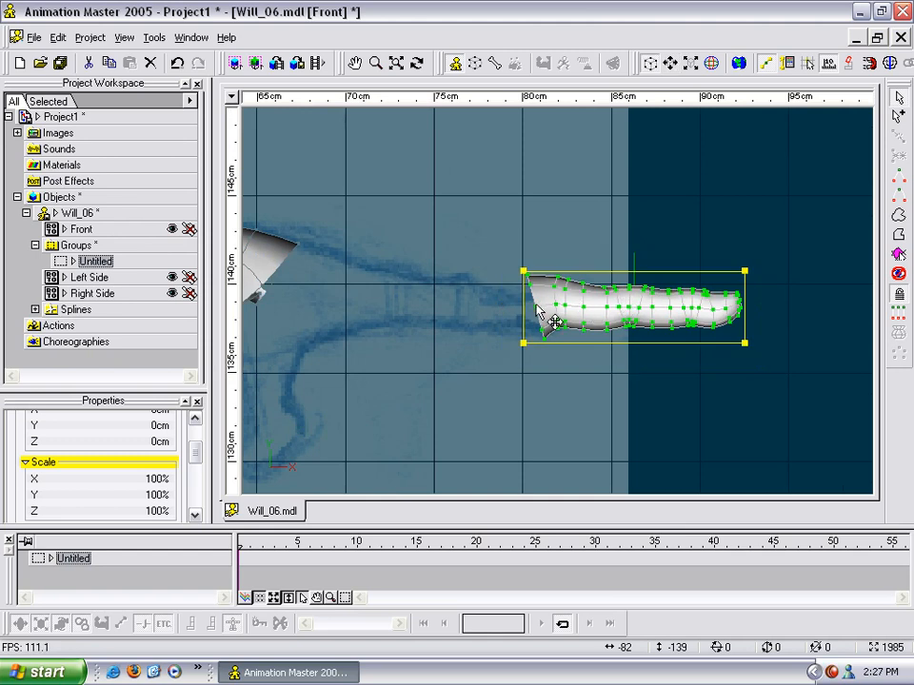
pyautogui.moveTo(538, 310); pyautogui.dragTo(374, 315)
pyautogui.moveTo(488, 278); pyautogui.dragTo(417, 313)
pyautogui.click(568, 221)
# Step: Move the whole finger along Z in the top view so it lines up with the wrist's centre line
pyautogui.click(479, 286)
pyautogui.press('t')
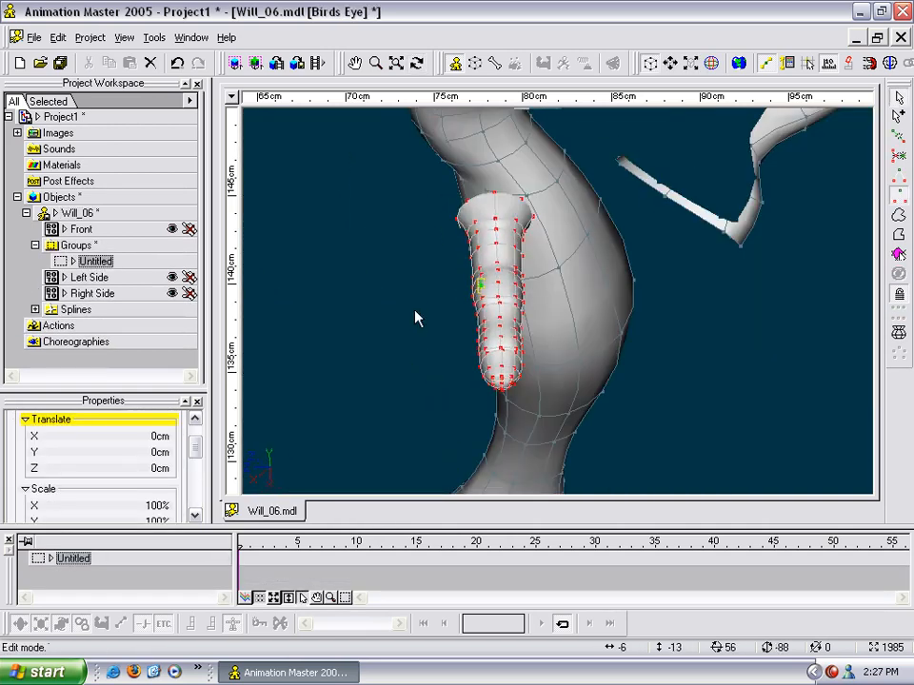
pyautogui.press('5')
pyautogui.moveTo(601, 344); pyautogui.dragTo(491, 289)
pyautogui.press('z')
pyautogui.moveTo(505, 294); pyautogui.dragTo(582, 351)
pyautogui.press('m')
pyautogui.moveTo(431, 248); pyautogui.dragTo(500, 256)
pyautogui.press('n')
pyautogui.moveTo(567, 304); pyautogui.dragTo(569, 257)
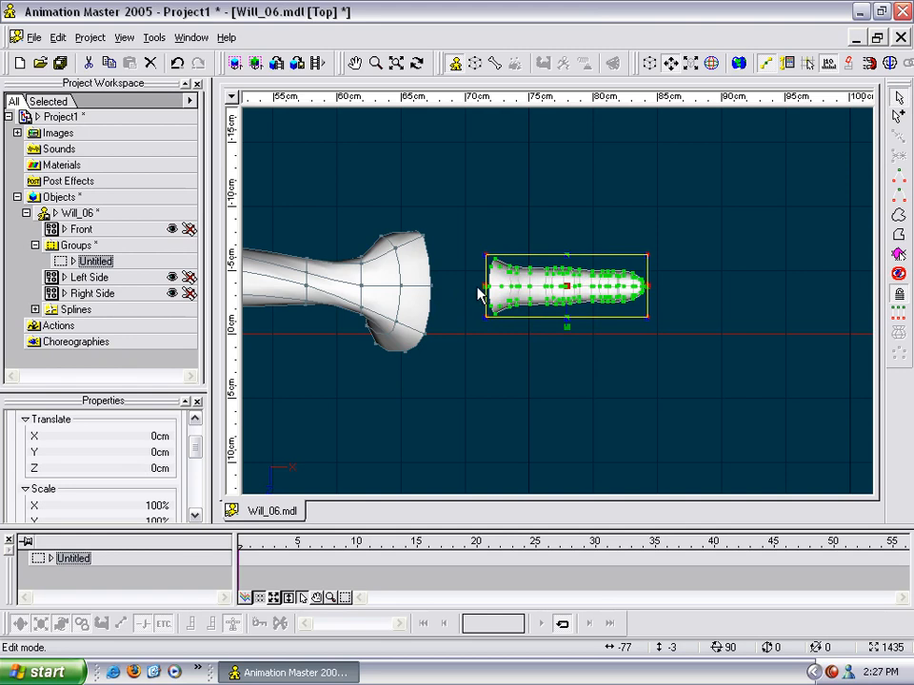
# Step: Check the finger's placement relative to the open wrist from an angled view and from above
pyautogui.press('t')
pyautogui.moveTo(481, 291); pyautogui.dragTo(472, 214)
pyautogui.click(613, 227)
pyautogui.moveTo(613, 228); pyautogui.dragTo(573, 305, button='middle')
pyautogui.scroll(-1, 574, 299)
pyautogui.scroll(7, 567, 296)
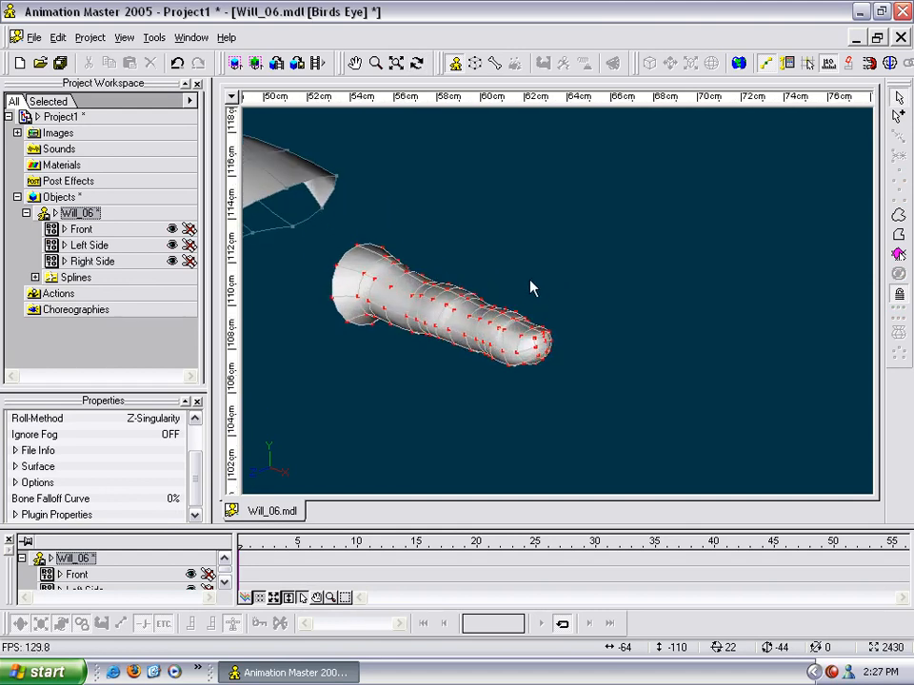
pyautogui.press('1')
pyautogui.press('5')
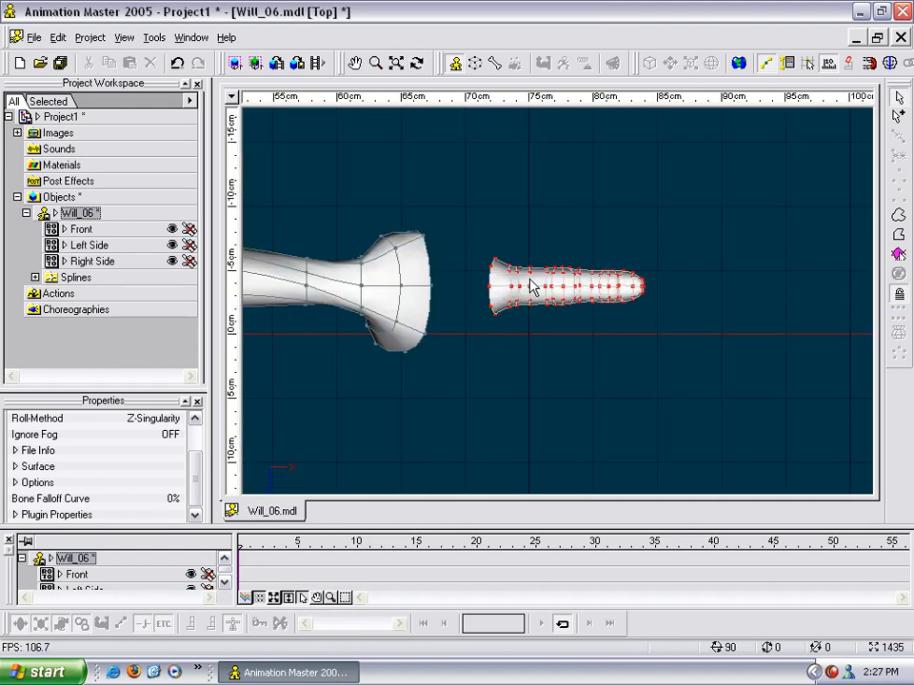
# Step: Delete the flared outermost ring of points at the finger's base
pyautogui.scroll(6, 512, 249)
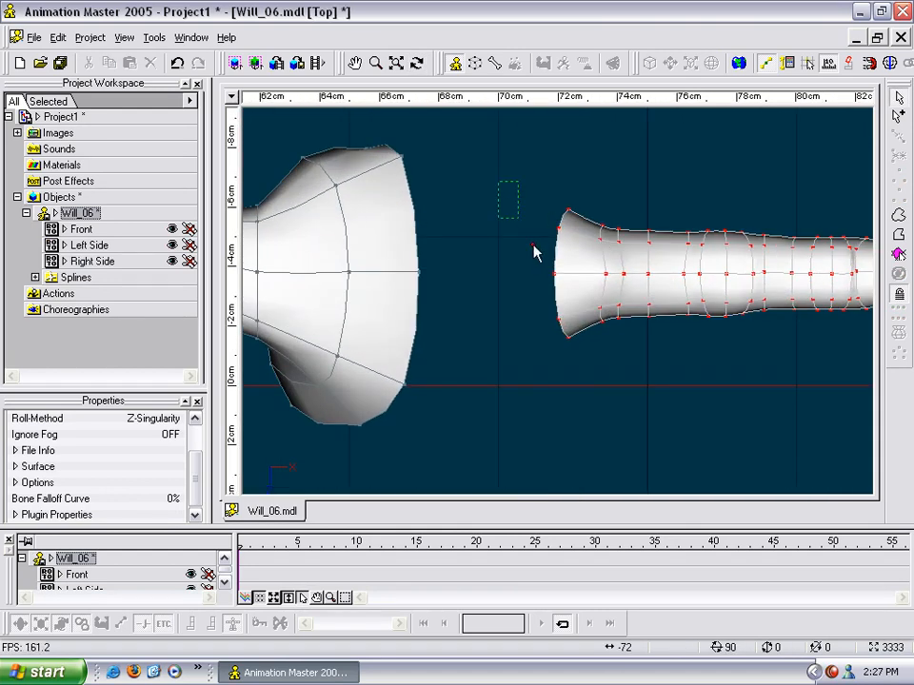
pyautogui.moveTo(589, 439); pyautogui.dragTo(589, 438)
pyautogui.press('8')
pyautogui.moveTo(505, 170); pyautogui.dragTo(510, 183)
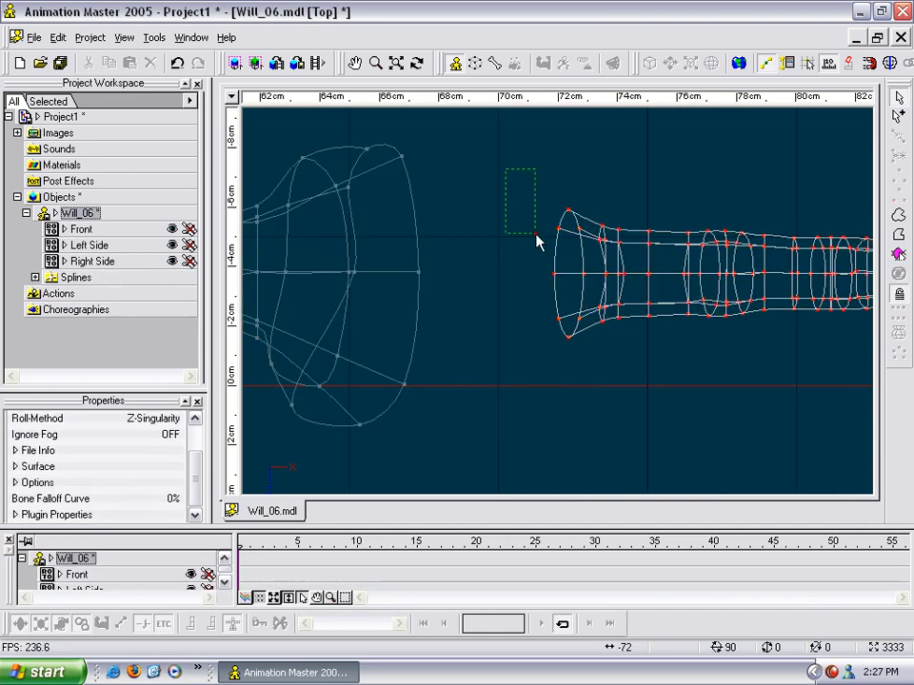
pyautogui.moveTo(586, 403); pyautogui.dragTo(586, 403)
pyautogui.press('Delete')
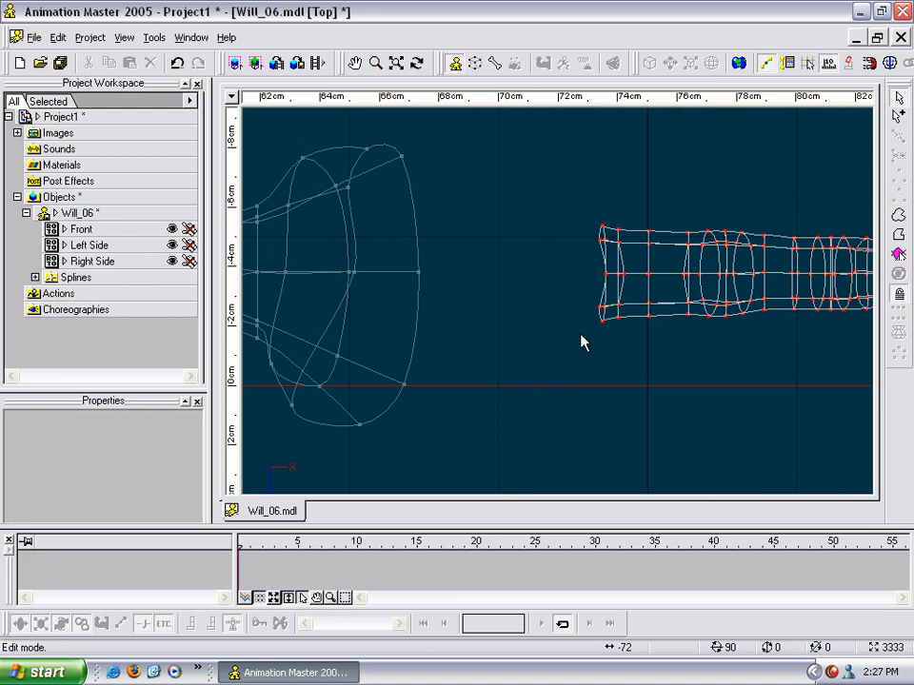
# Step: Inspect the trimmed finger's open base from an angled view and its full length from above
pyautogui.press('8')
pyautogui.click(609, 273)
pyautogui.press('t')
pyautogui.moveTo(582, 321); pyautogui.dragTo(498, 294)
pyautogui.press('5')
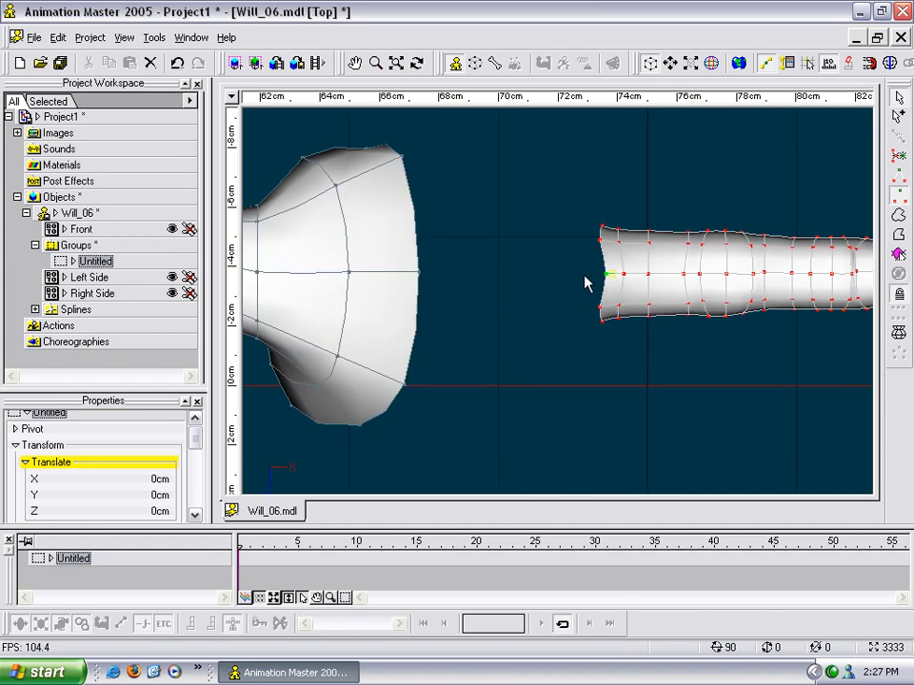
pyautogui.moveTo(580, 277); pyautogui.dragTo(443, 276, button='middle')
pyautogui.scroll(-5, 537, 254)
pyautogui.moveTo(539, 245); pyautogui.dragTo(534, 261, button='middle')
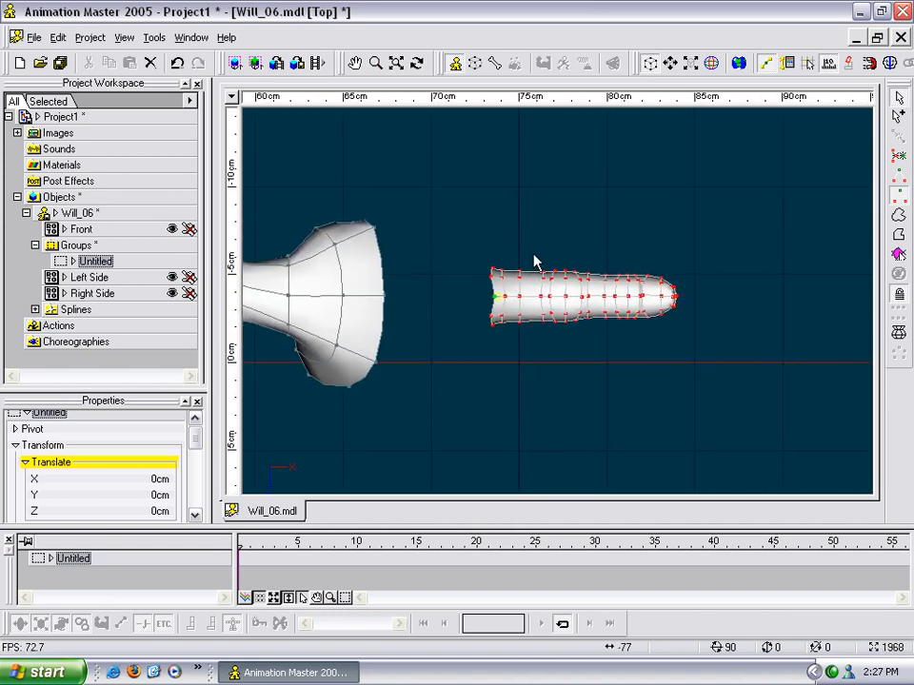
# Step: Select the entire trimmed finger and paste a duplicate of it
pyautogui.moveTo(461, 252); pyautogui.dragTo(721, 361)
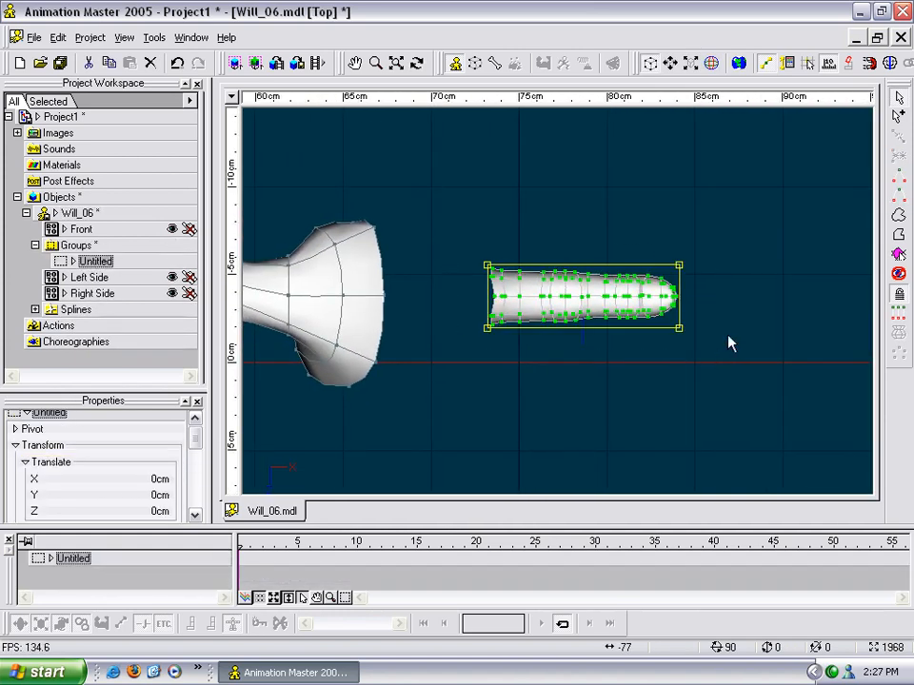
pyautogui.hotkey('ctrl', 'c')
pyautogui.hotkey('ctrl', 'v')
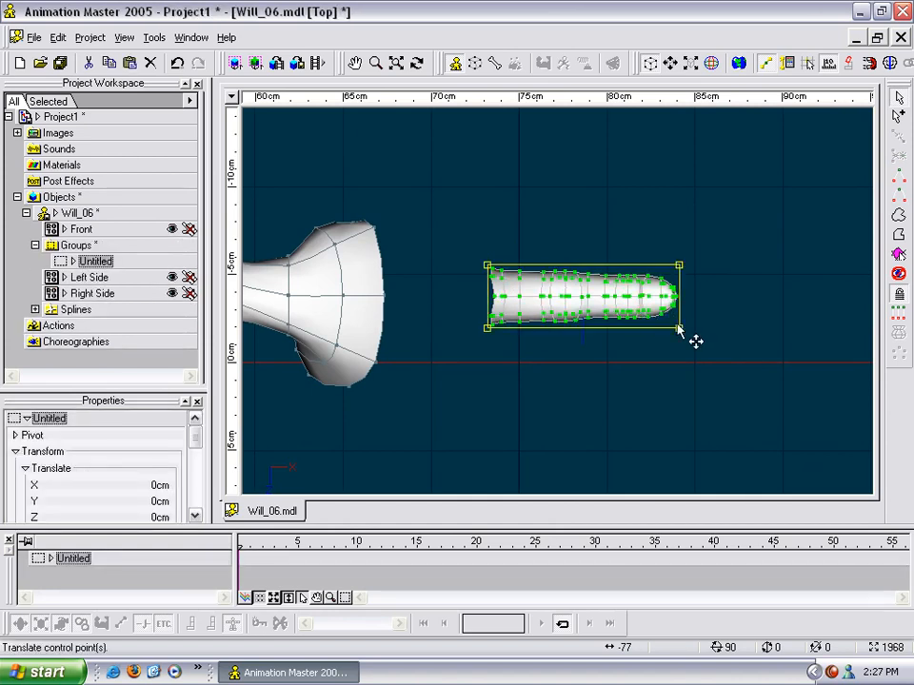
pyautogui.moveTo(679, 330); pyautogui.dragTo(676, 330)
pyautogui.scroll(1, 650, 292)
pyautogui.hotkey('ctrl', 'c')
pyautogui.hotkey('ctrl', 'v')
# Step: Place the duplicate about 2.8 cm beside the original toward positive Z, shrink it slightly, and set it back about 0.5 cm toward the wrist
pyautogui.moveTo(601, 259); pyautogui.dragTo(605, 324)
pyautogui.moveTo(714, 364); pyautogui.dragTo(707, 366)
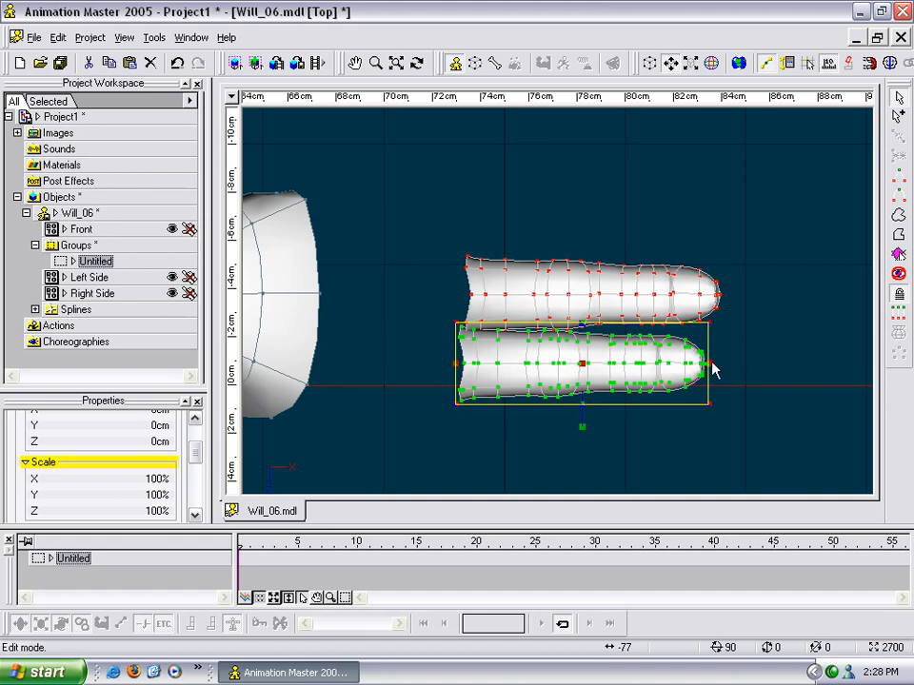
pyautogui.moveTo(720, 379); pyautogui.dragTo(697, 369)
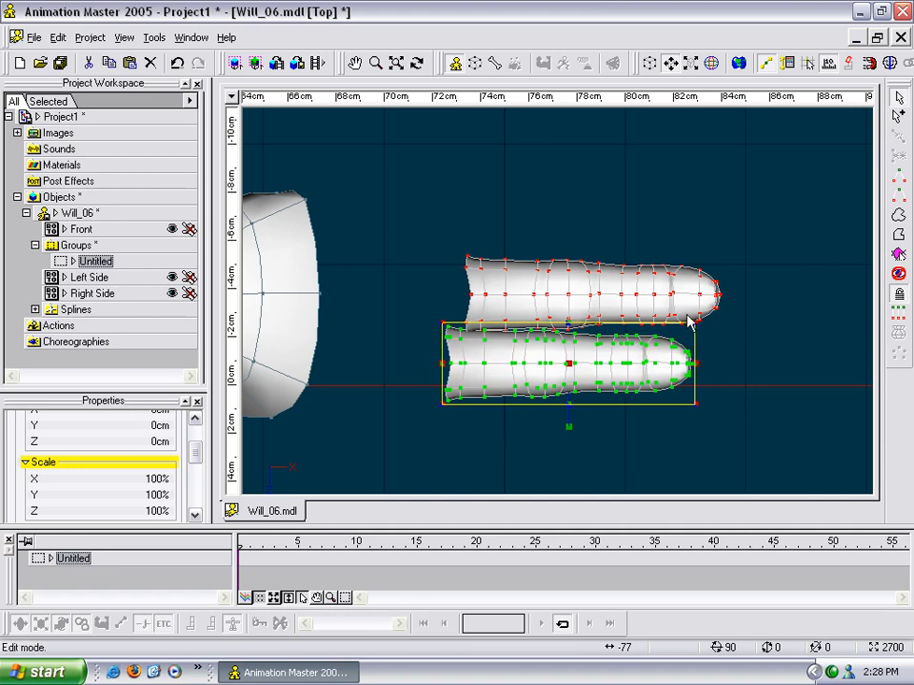
# Step: Duplicate the original finger about 2.9 cm to its other side, toward negative Z, and set the copy back about 0.8 cm toward the wrist
pyautogui.moveTo(692, 306); pyautogui.dragTo(685, 322, button='middle')
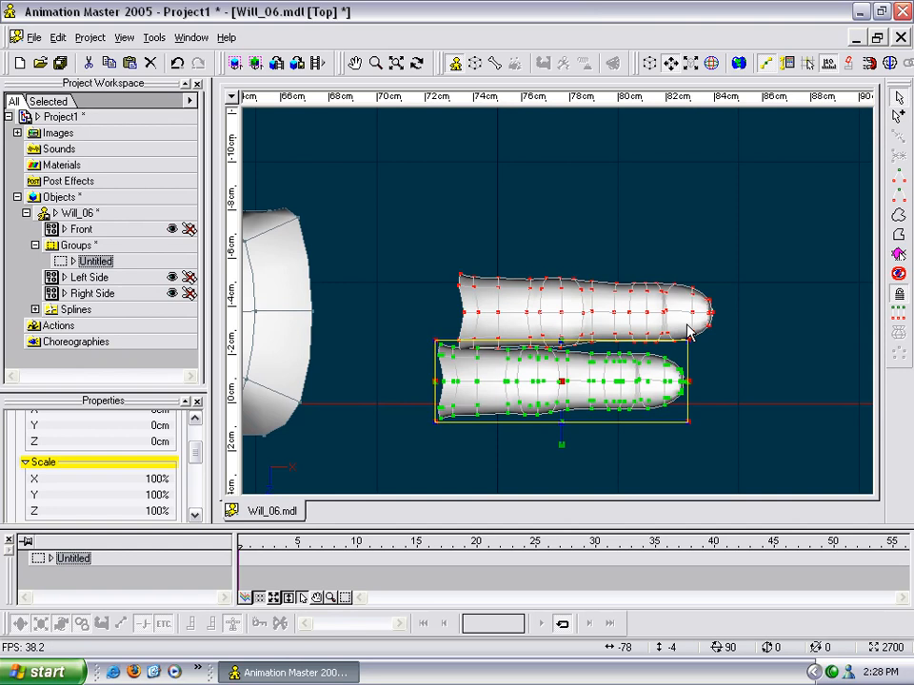
pyautogui.moveTo(663, 268); pyautogui.dragTo(714, 314)
pyautogui.press('/')
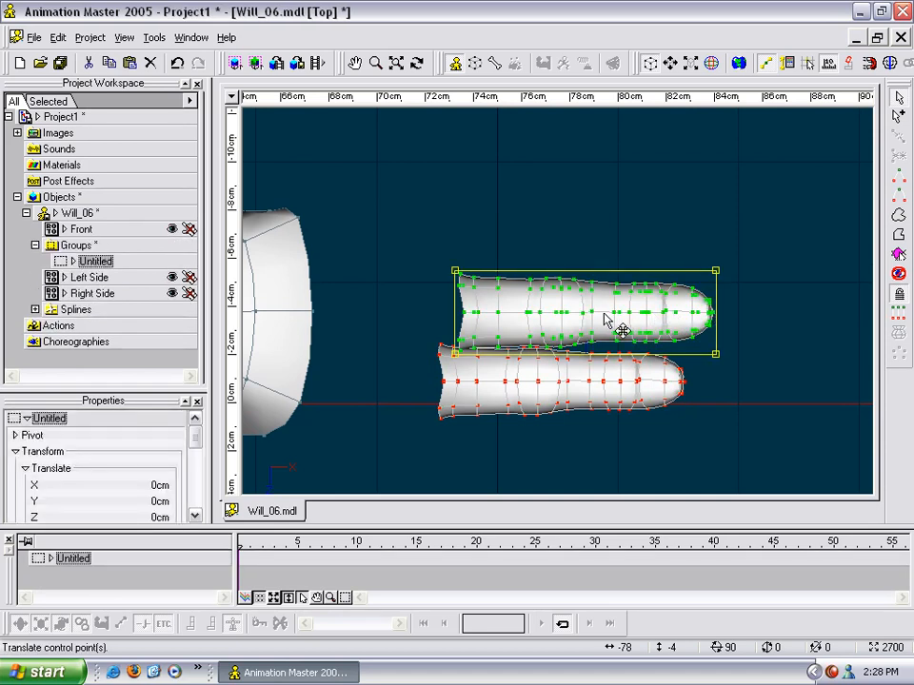
pyautogui.moveTo(607, 322); pyautogui.dragTo(591, 209)
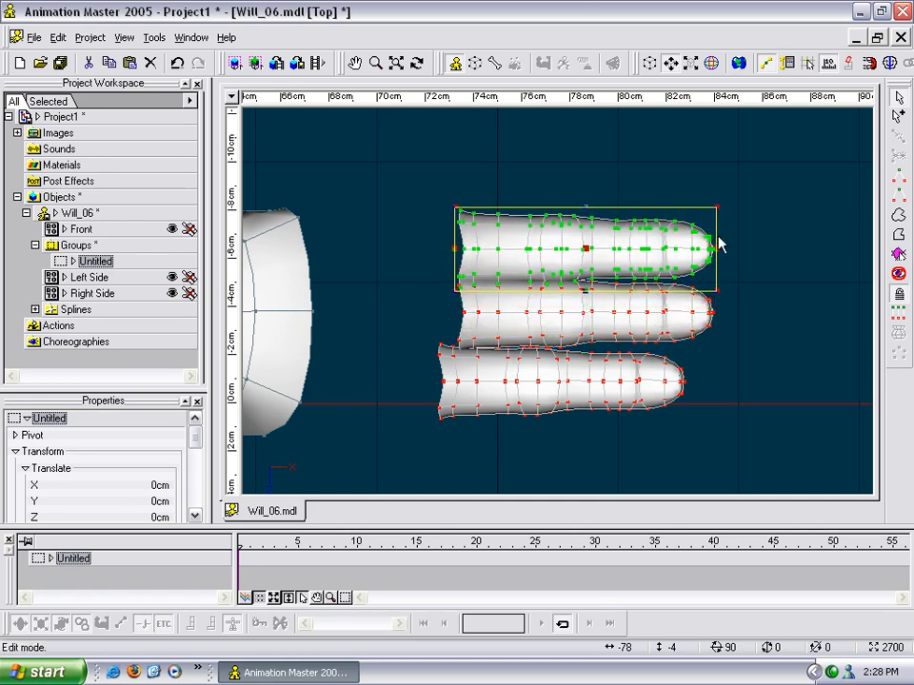
pyautogui.moveTo(718, 250); pyautogui.dragTo(700, 249)
pyautogui.moveTo(571, 208)
pyautogui.mouseDown()
pyautogui.moveTo(570, 186)
pyautogui.moveTo(581, 208)
pyautogui.mouseUp()
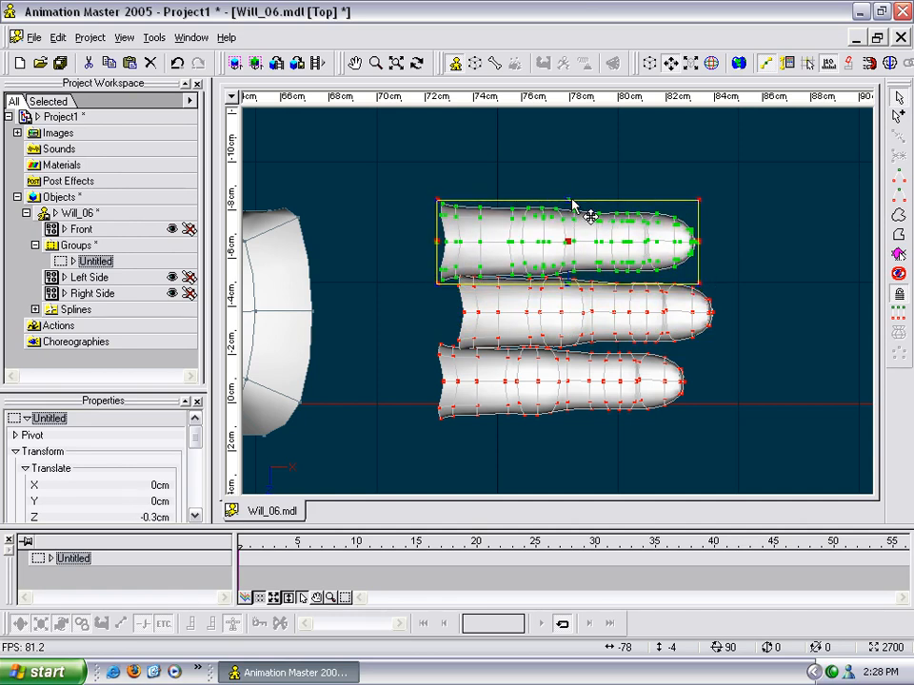
# Step: Make the newest finger slightly narrower along Z and adjust its spacing from the middle finger
pyautogui.scroll(-4, 577, 234)
pyautogui.moveTo(582, 251); pyautogui.dragTo(584, 243, button='middle')
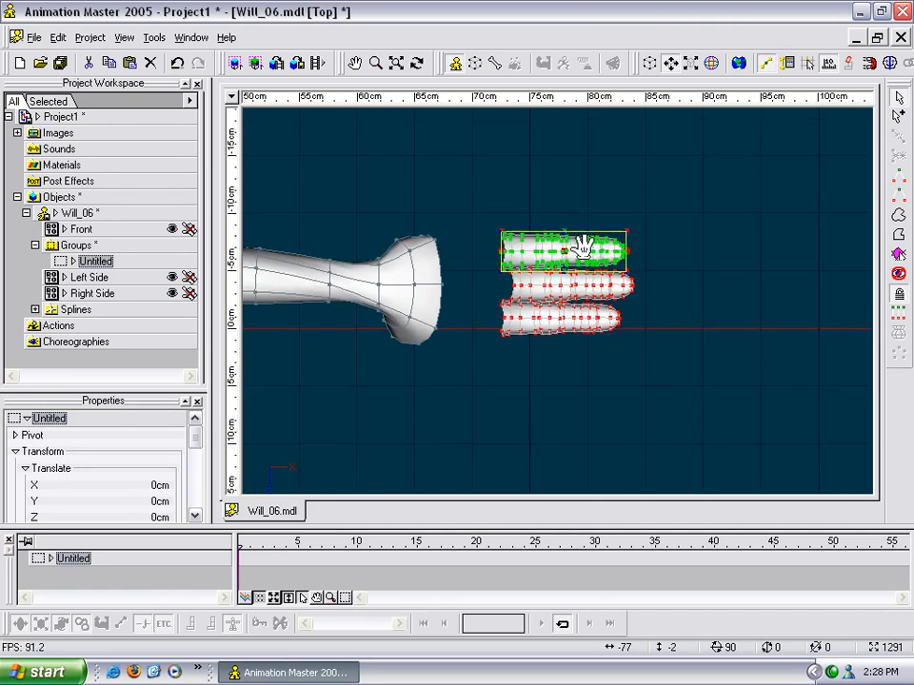
pyautogui.press('t')
pyautogui.moveTo(589, 320); pyautogui.dragTo(550, 357)
pyautogui.press('KP_5')
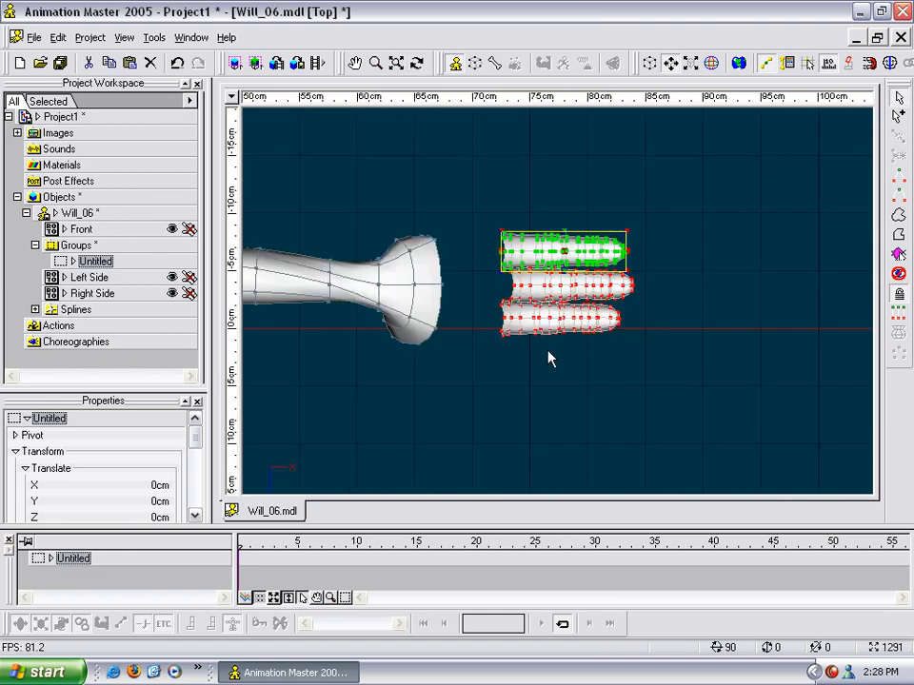
pyautogui.moveTo(625, 294); pyautogui.dragTo(639, 327, button='middle')
pyautogui.scroll(3, 621, 366)
pyautogui.scroll(3, 638, 319)
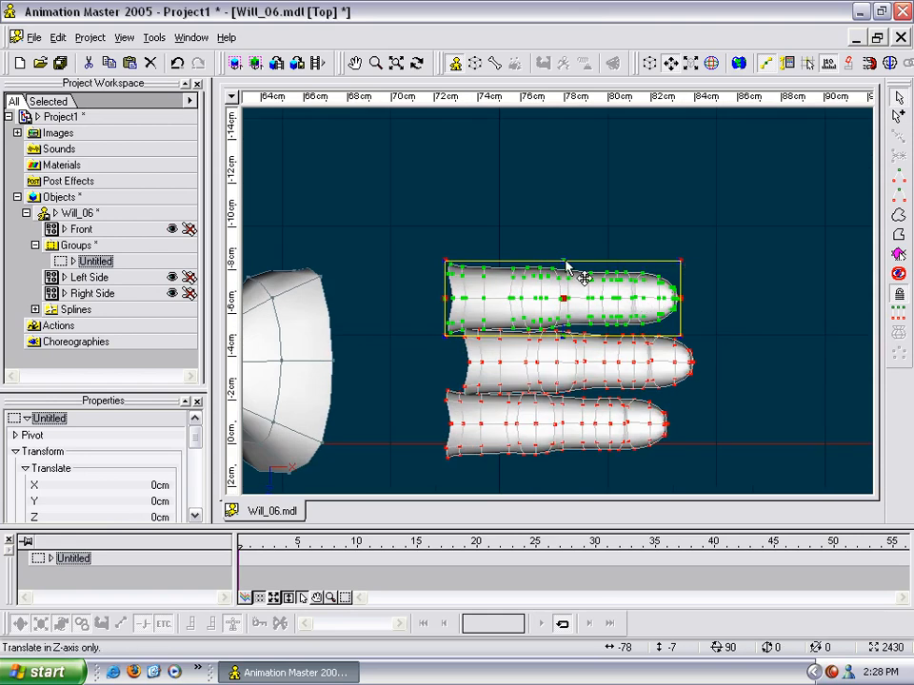
pyautogui.moveTo(566, 269)
pyautogui.mouseDown()
pyautogui.moveTo(575, 267)
pyautogui.moveTo(563, 263)
pyautogui.mouseUp()
pyautogui.press('s')
pyautogui.moveTo(565, 260); pyautogui.dragTo(565, 268)
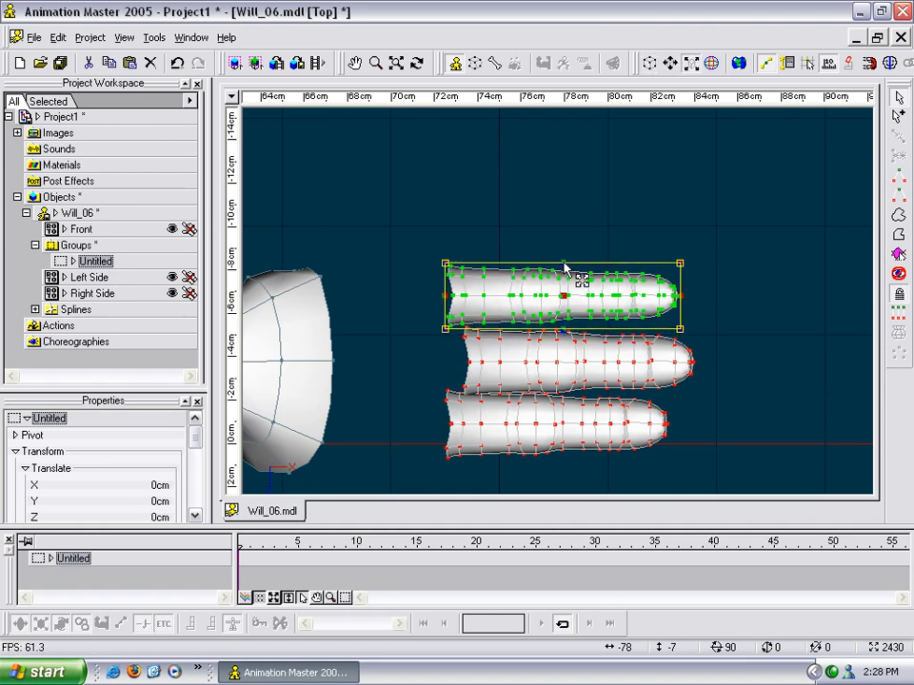
# Step: Make the selected ring finger slightly thinner along Y, checking it from the fingertip side
pyautogui.press('t')
pyautogui.moveTo(600, 341); pyautogui.dragTo(517, 278)
pyautogui.scroll(5, 521, 283)
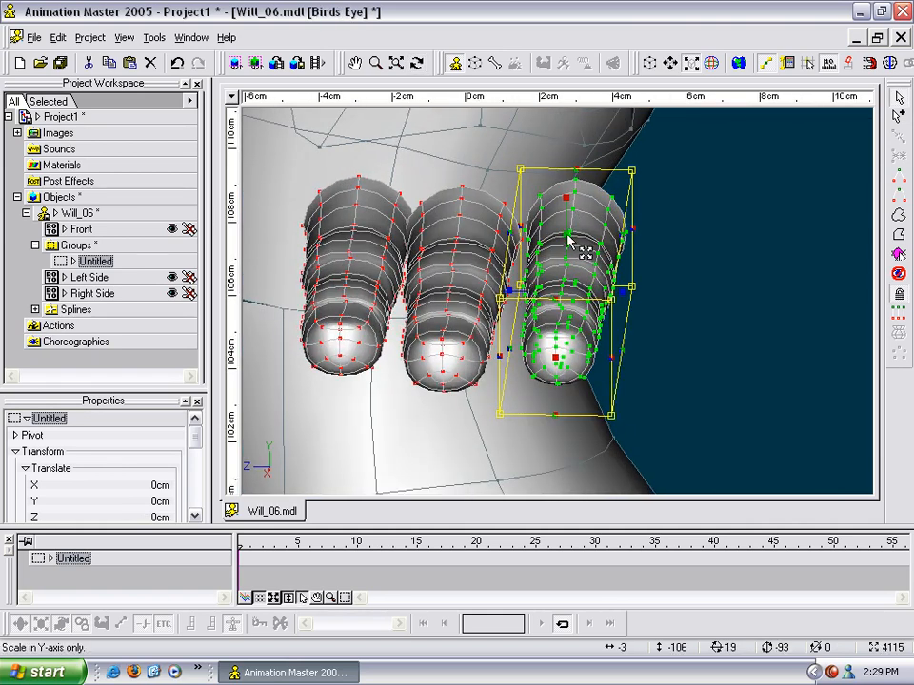
pyautogui.moveTo(569, 236); pyautogui.dragTo(553, 298)
# Step: Select the entire index finger and reduce its thickness along Y and its width along Z slightly
pyautogui.press('t')
pyautogui.moveTo(525, 453); pyautogui.dragTo(464, 400)
pyautogui.press('/')
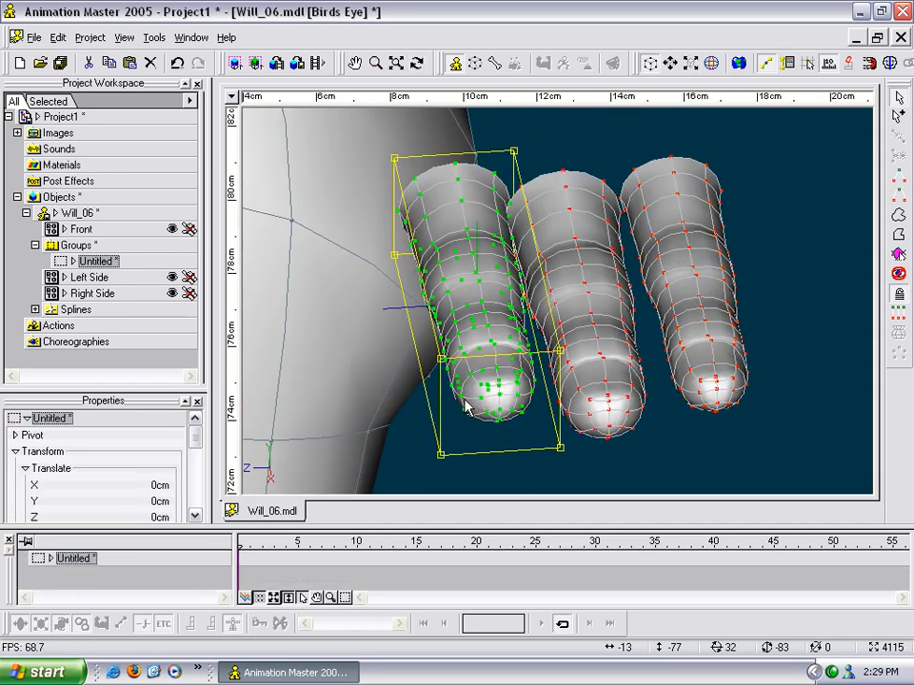
pyautogui.press('s')
pyautogui.moveTo(475, 258); pyautogui.dragTo(485, 269)
pyautogui.moveTo(420, 308); pyautogui.dragTo(428, 311)
pyautogui.press('t')
pyautogui.moveTo(453, 372); pyautogui.dragTo(531, 302)
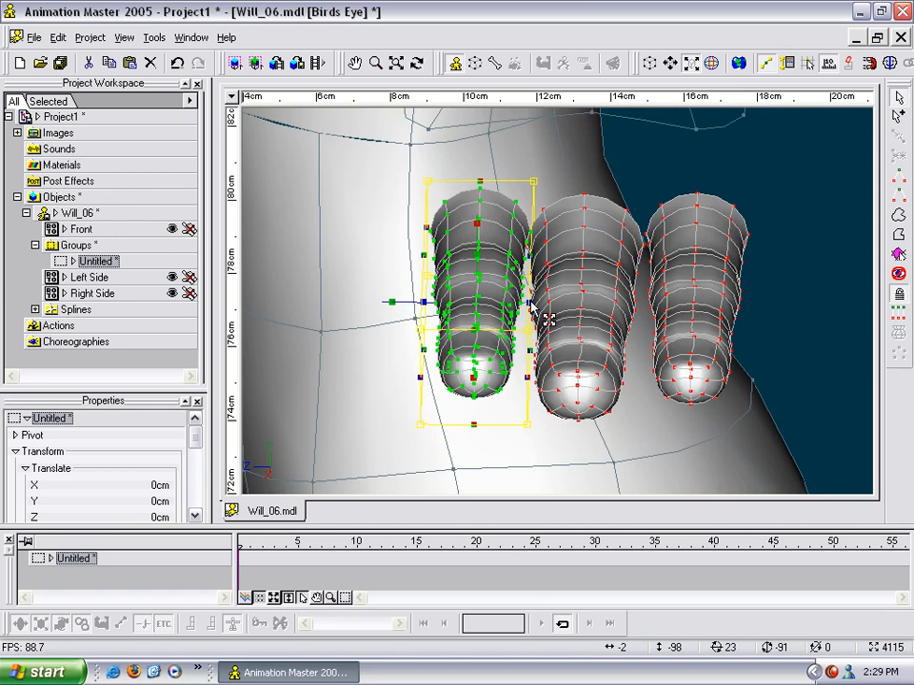
pyautogui.moveTo(673, 210); pyautogui.dragTo(618, 293)
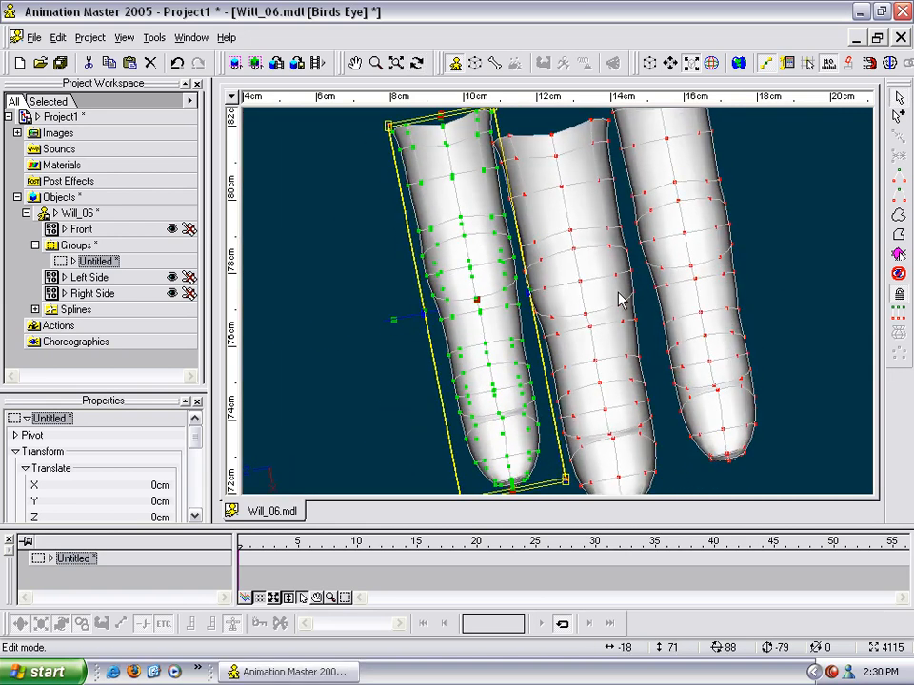
# Step: In the top view, select the entire ring finger and shorten it slightly along X
pyautogui.press('5')
pyautogui.moveTo(416, 249); pyautogui.dragTo(530, 291)
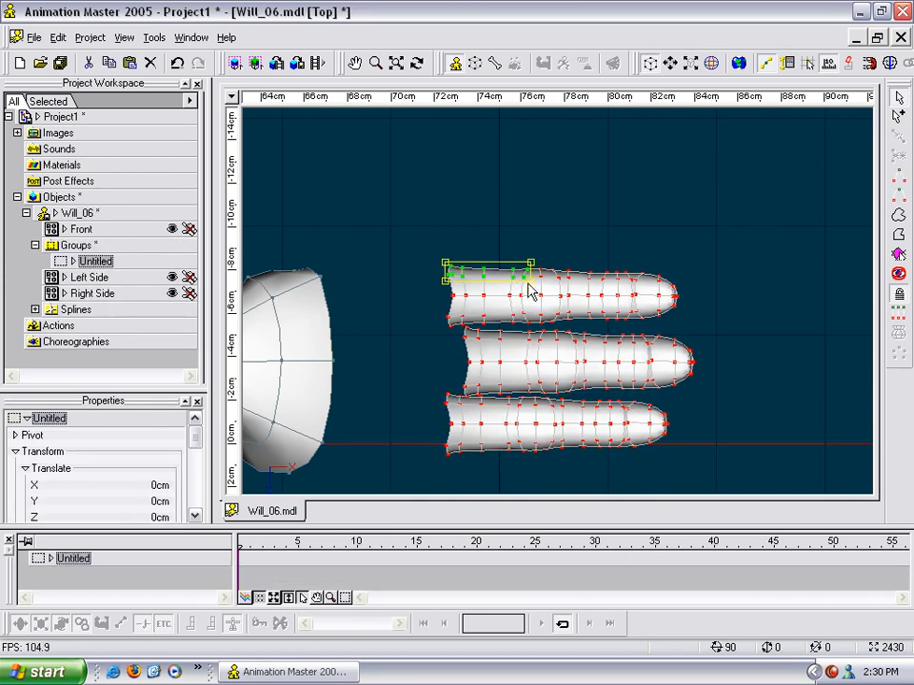
pyautogui.moveTo(418, 234); pyautogui.dragTo(729, 303)
pyautogui.press('/')
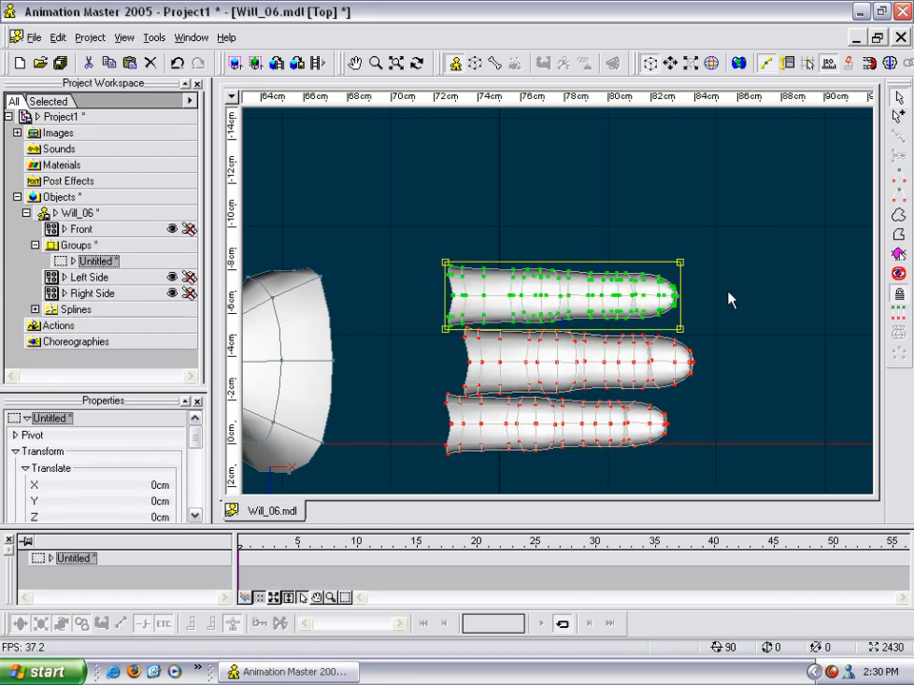
pyautogui.scroll(3, 731, 303)
pyautogui.press('s')
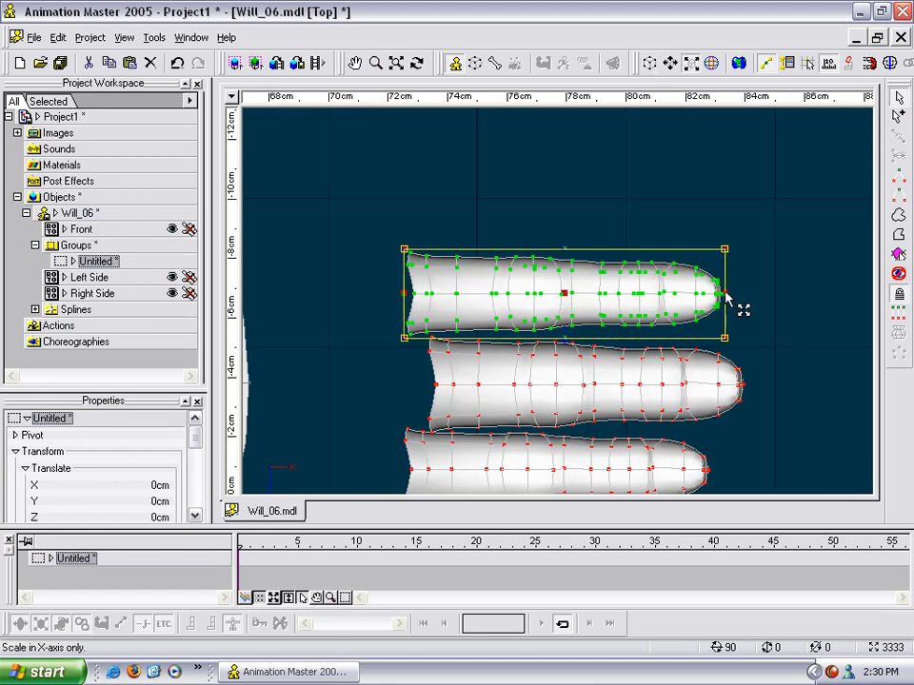
pyautogui.moveTo(725, 298); pyautogui.dragTo(714, 298)
pyautogui.click(802, 347)
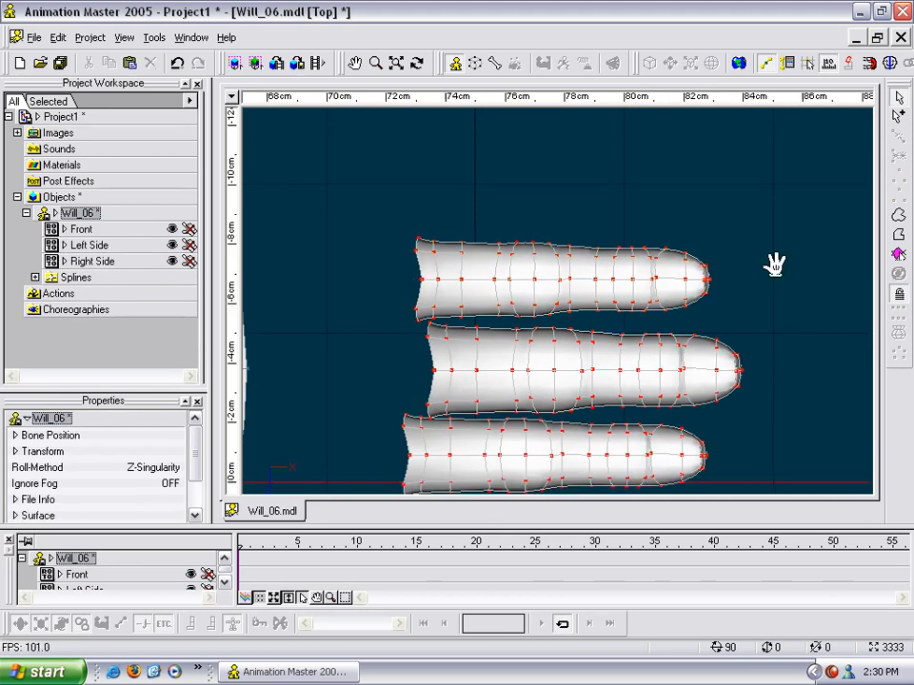
# Step: Select the entire index finger, shorten it slightly along X, and adjust its position slightly toward the fingertips
pyautogui.moveTo(699, 435); pyautogui.dragTo(671, 419)
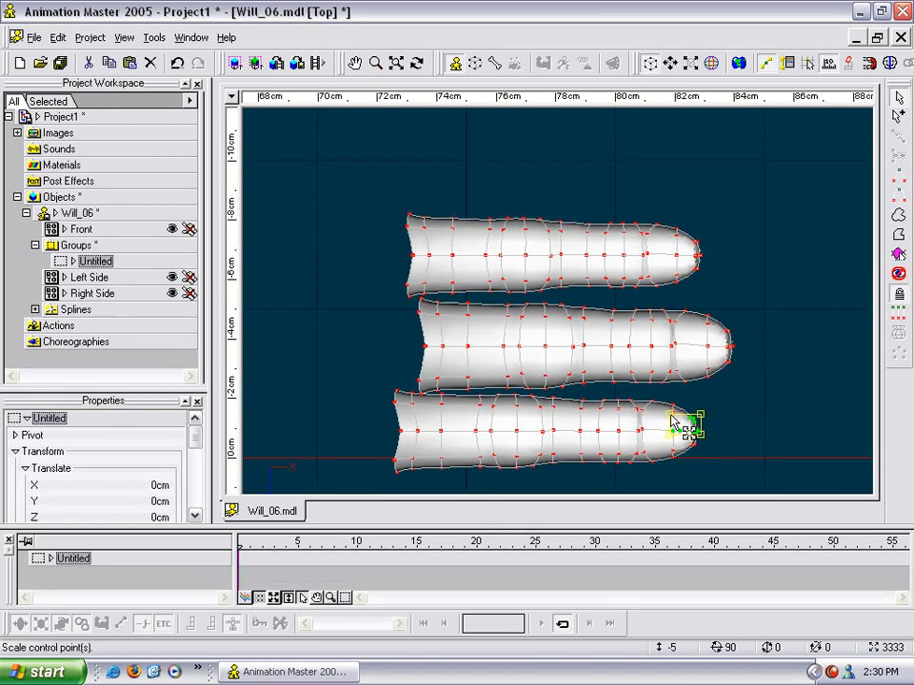
pyautogui.press('/')
pyautogui.press('s')
pyautogui.moveTo(700, 430); pyautogui.dragTo(704, 432)
pyautogui.press('n')
# Step: Select the entire ring finger and shift it about 0.3 cm toward positive X, away from the wrist
pyautogui.moveTo(338, 188); pyautogui.dragTo(466, 240)
pyautogui.press('/')
pyautogui.press('n')
pyautogui.moveTo(704, 257)
pyautogui.mouseDown()
pyautogui.moveTo(725, 258)
pyautogui.moveTo(709, 258)
pyautogui.mouseUp()
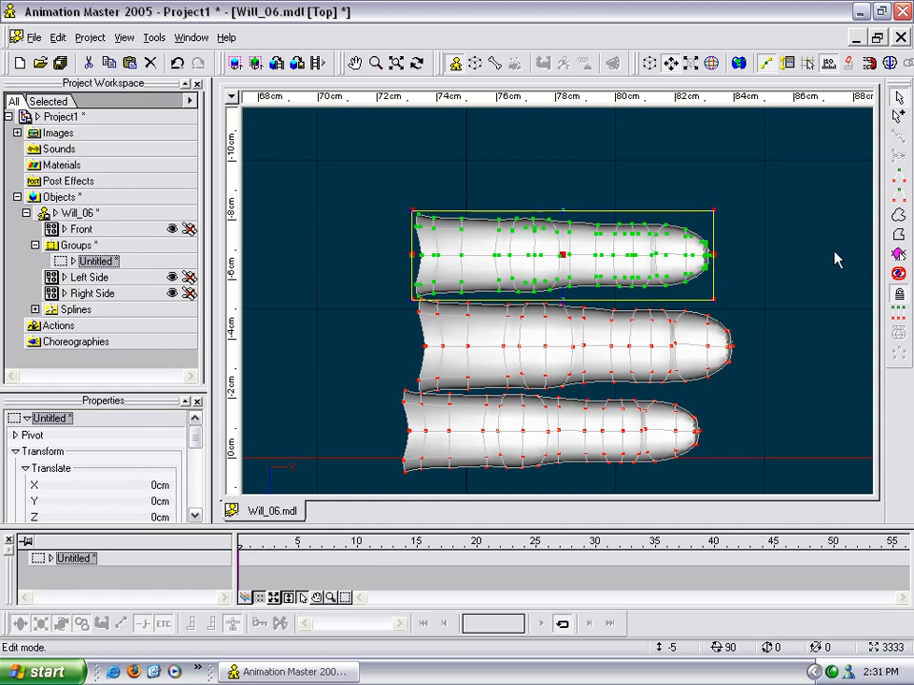
pyautogui.click(761, 288)
# Step: Select the entire ring finger and paste a duplicate of it for the pinky
pyautogui.scroll(-5, 762, 289)
pyautogui.moveTo(744, 299); pyautogui.dragTo(751, 279, button='middle')
pyautogui.scroll(5, 751, 279)
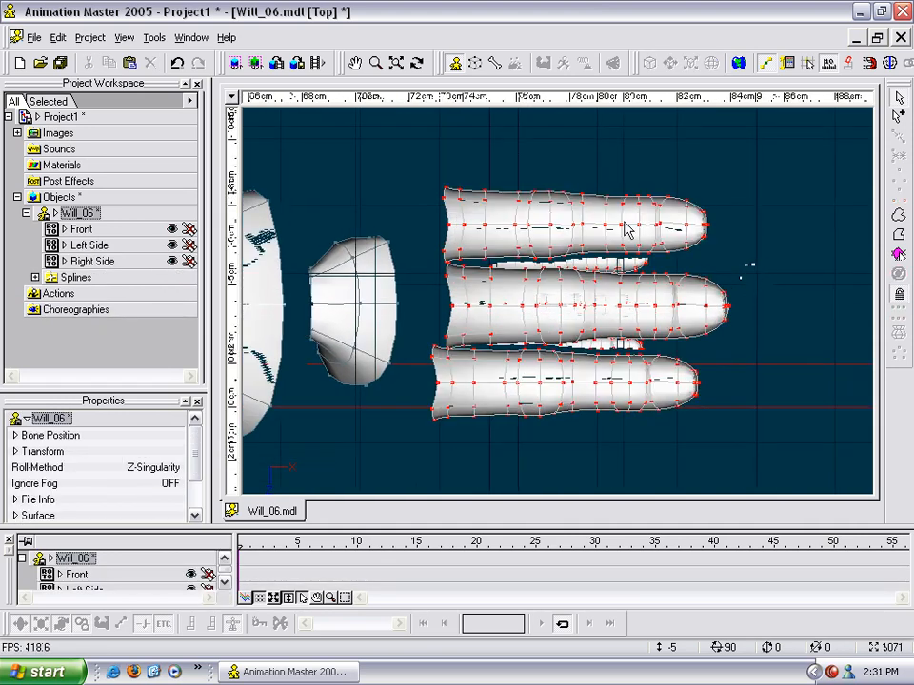
pyautogui.moveTo(419, 164); pyautogui.dragTo(517, 220)
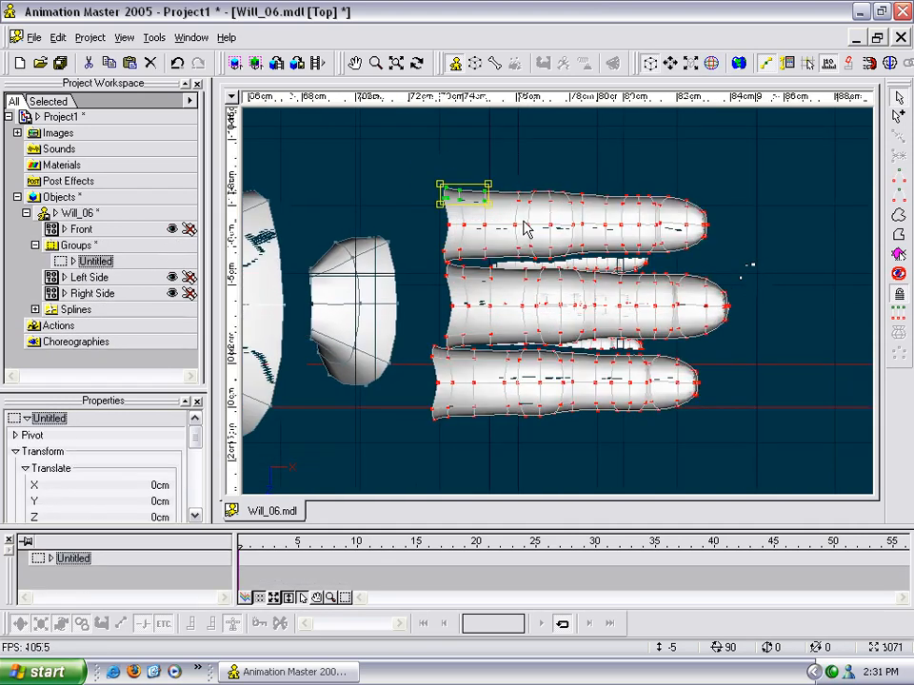
pyautogui.scroll(-8, 738, 249)
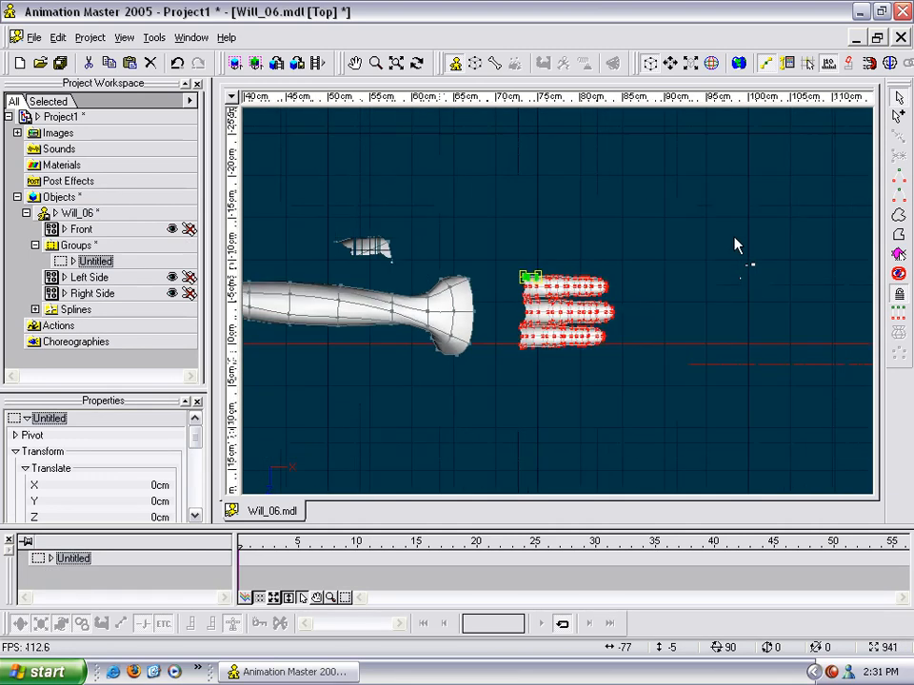
pyautogui.scroll(8, 734, 243)
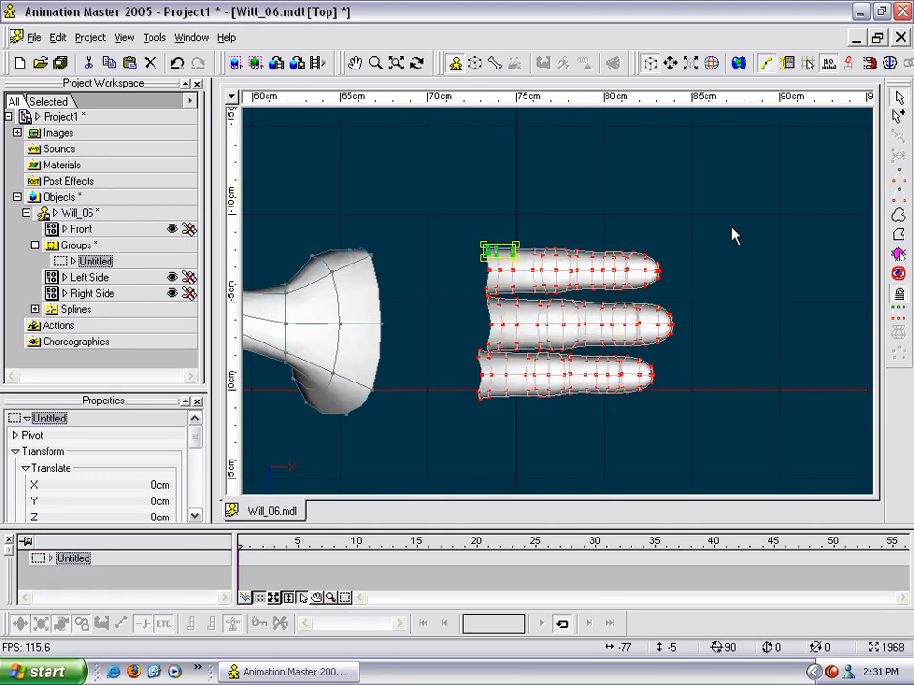
pyautogui.click(730, 239)
pyautogui.moveTo(402, 194); pyautogui.dragTo(534, 238)
pyautogui.press('/')
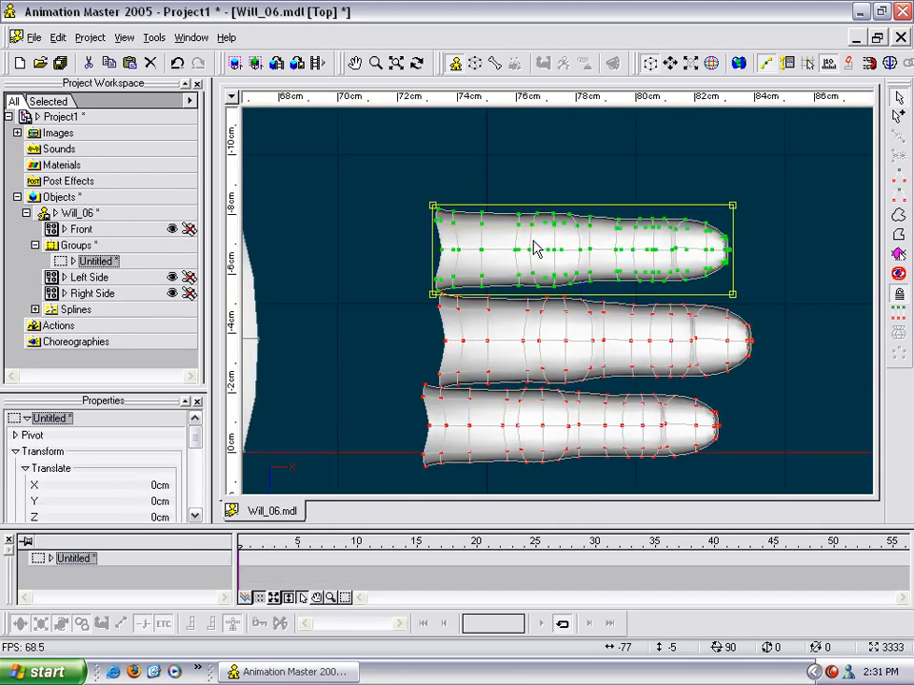
pyautogui.hotkey('ctrl', 'c')
pyautogui.hotkey('ctrl', 'v')
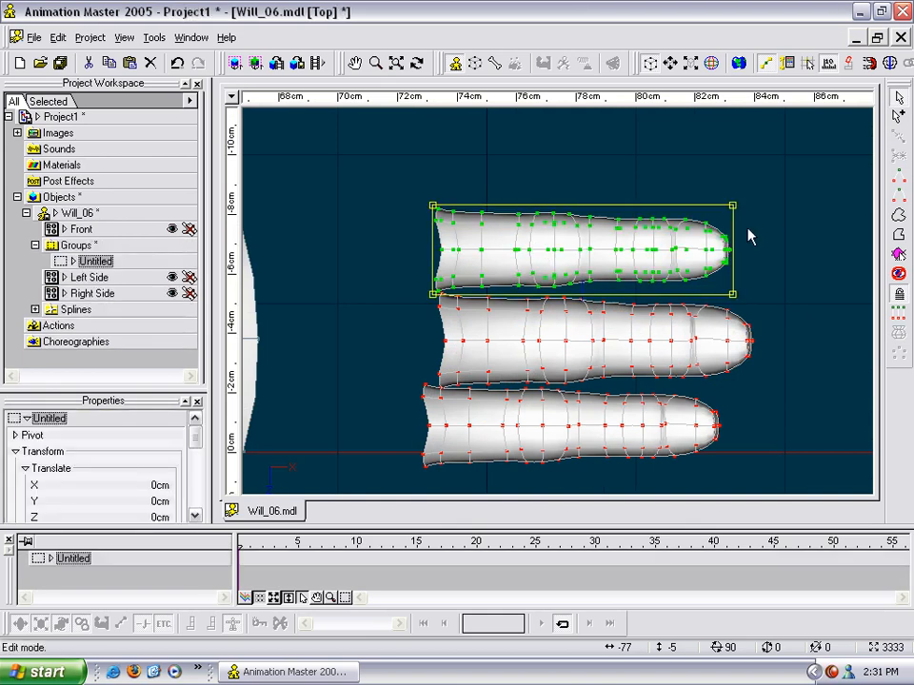
# Step: Shrink the duplicate to about 83% and place it about 2.3 cm toward negative Z, set back about 2 cm toward the wrist
pyautogui.moveTo(735, 209); pyautogui.dragTo(707, 212)
pyautogui.press('n')
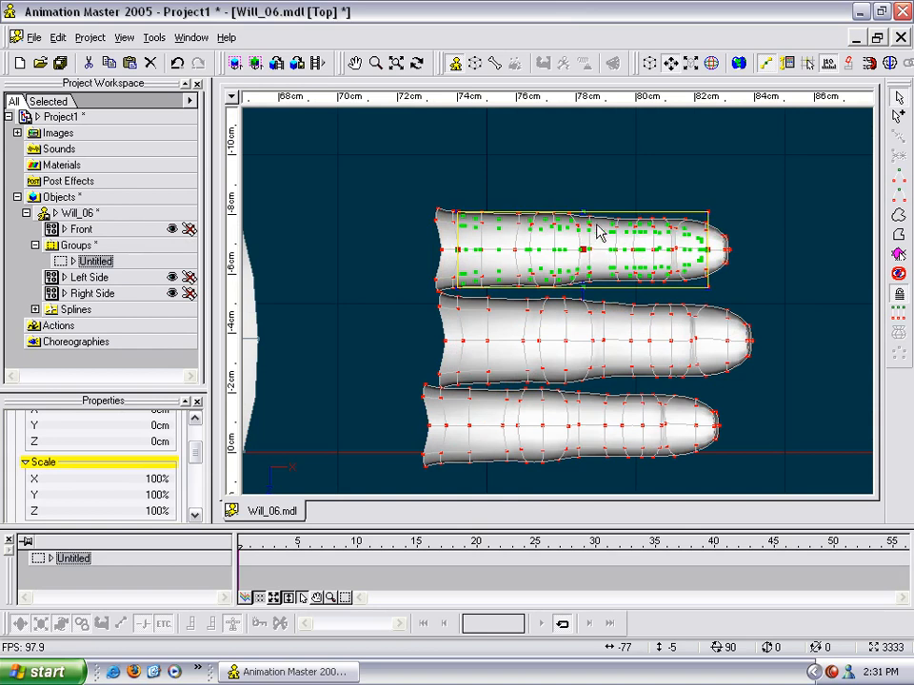
pyautogui.moveTo(582, 215); pyautogui.dragTo(582, 148)
pyautogui.moveTo(605, 150); pyautogui.dragTo(624, 210, button='middle')
pyautogui.scroll(-8, 617, 193)
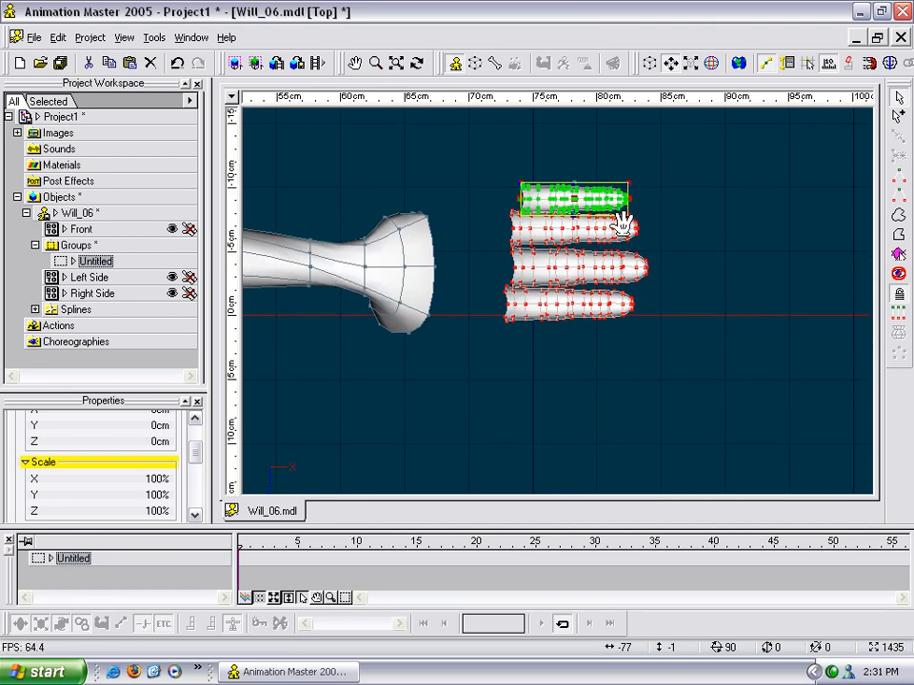
pyautogui.scroll(6, 624, 212)
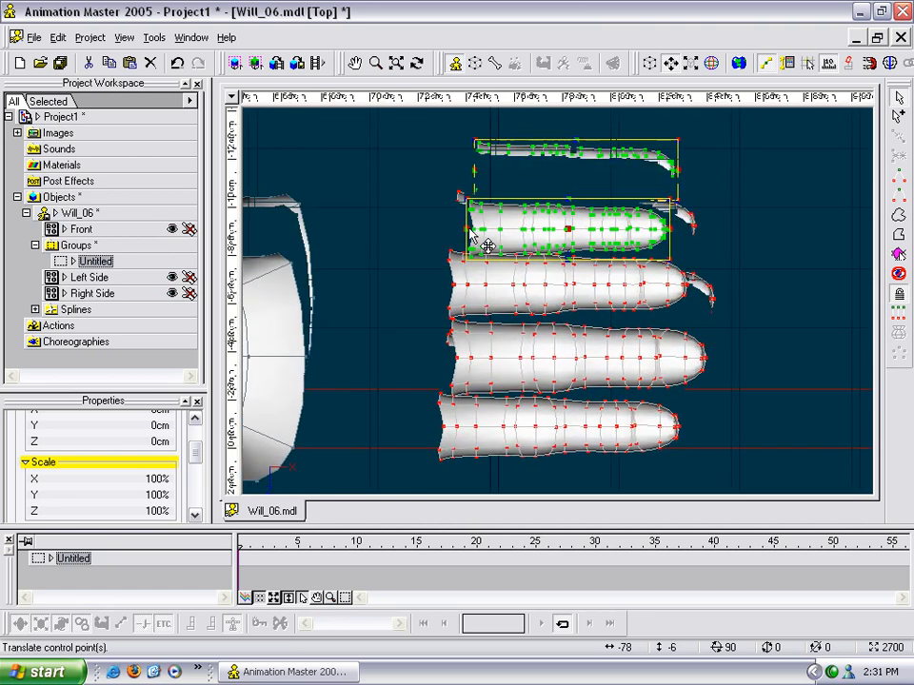
pyautogui.moveTo(472, 237); pyautogui.dragTo(423, 231)
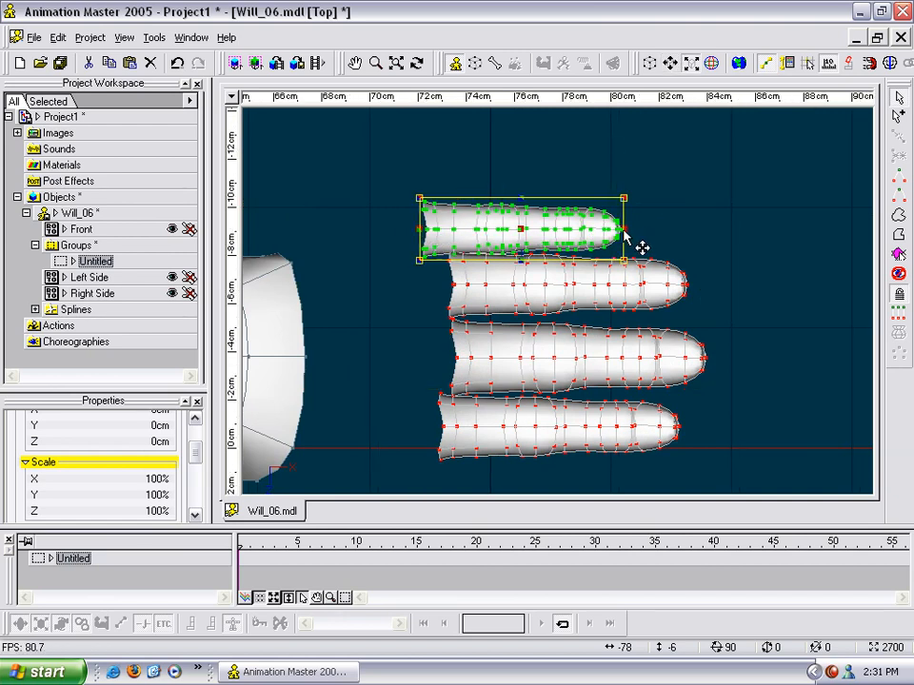
# Step: Shorten the pinky finger along X to about 7.7 cm and return to the top view
pyautogui.moveTo(624, 233)
pyautogui.mouseDown()
pyautogui.moveTo(604, 265)
pyautogui.moveTo(498, 194)
pyautogui.moveTo(537, 195)
pyautogui.moveTo(633, 231)
pyautogui.mouseUp()
pyautogui.scroll(3, 617, 235)
pyautogui.press('t')
pyautogui.press('m')
pyautogui.press('t')
pyautogui.moveTo(633, 231); pyautogui.dragTo(584, 269)
pyautogui.press('5')
pyautogui.scroll(-10, 583, 263)
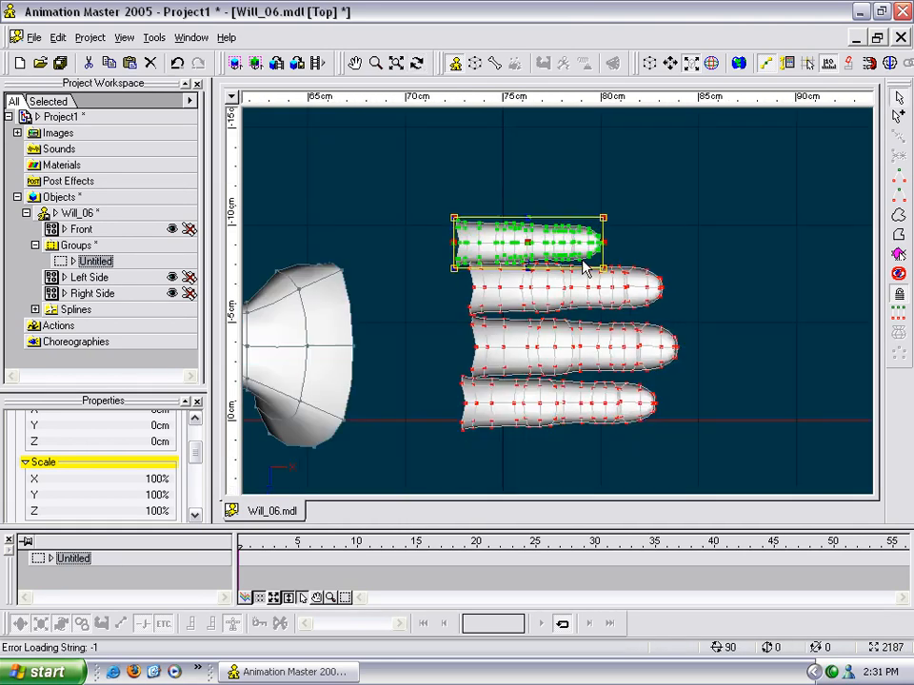
# Step: Examine the size and placement of the four fingers relative to the wrist end of the arm
pyautogui.moveTo(544, 306); pyautogui.dragTo(584, 283, button='middle')
pyautogui.scroll(4, 585, 283)
pyautogui.moveTo(486, 327); pyautogui.dragTo(534, 294, button='middle')
pyautogui.scroll(1, 534, 294)
pyautogui.scroll(-2, 534, 294)
pyautogui.scroll(-5, 533, 303)
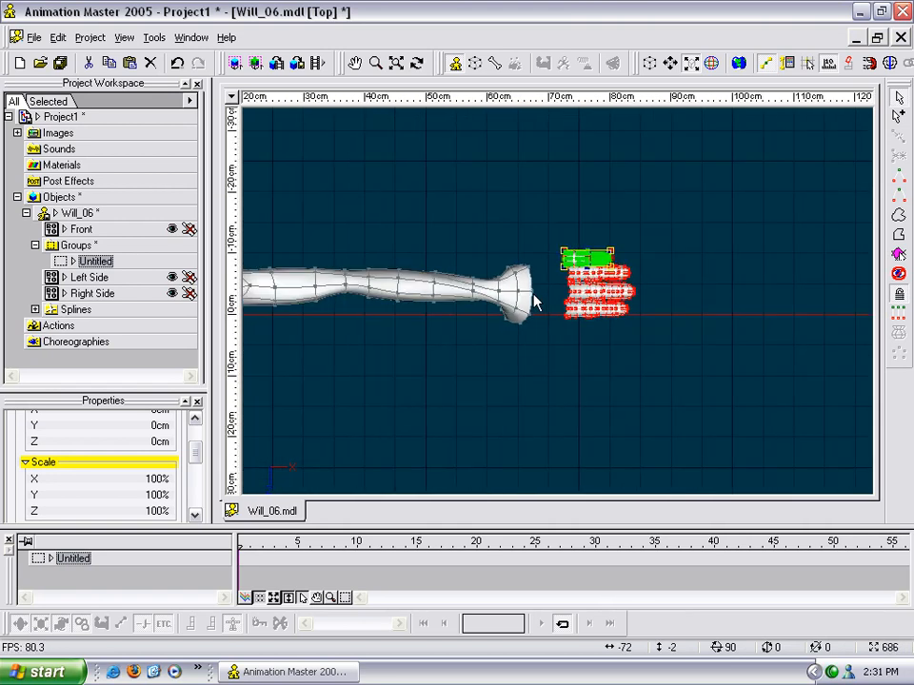
pyautogui.click(545, 233)
pyautogui.moveTo(549, 227); pyautogui.dragTo(688, 401)
pyautogui.click(696, 317)
pyautogui.scroll(10, 695, 315)
pyautogui.moveTo(696, 321); pyautogui.dragTo(618, 345, button='middle')
pyautogui.scroll(1, 621, 357)
# Step: Select the entire pinky finger and name its group Pinky Finger Left
pyautogui.moveTo(648, 202)
pyautogui.mouseDown()
pyautogui.moveTo(619, 219)
pyautogui.moveTo(660, 208)
pyautogui.mouseUp()
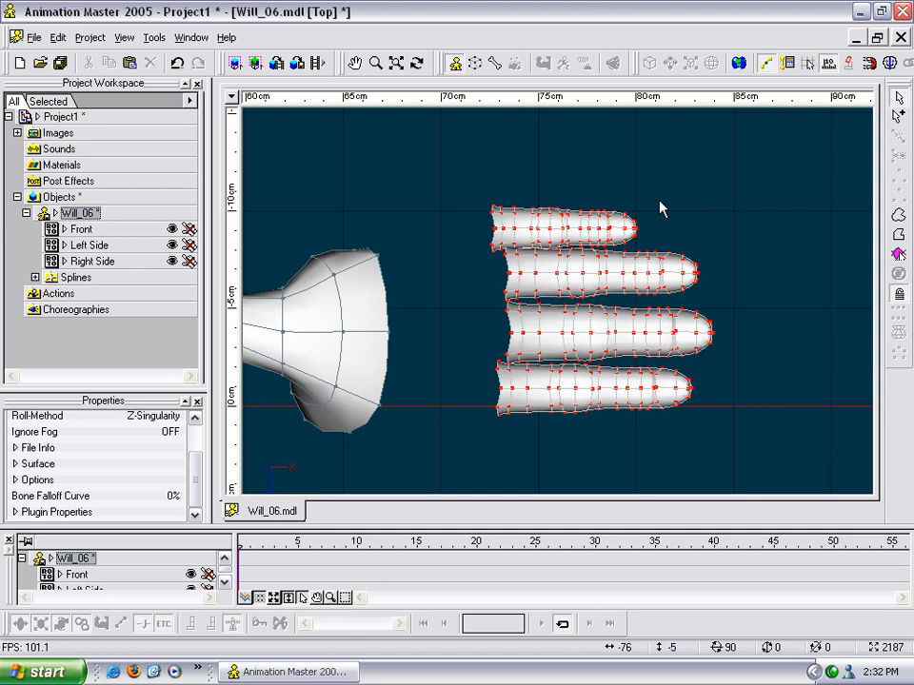
pyautogui.moveTo(651, 198); pyautogui.dragTo(612, 234)
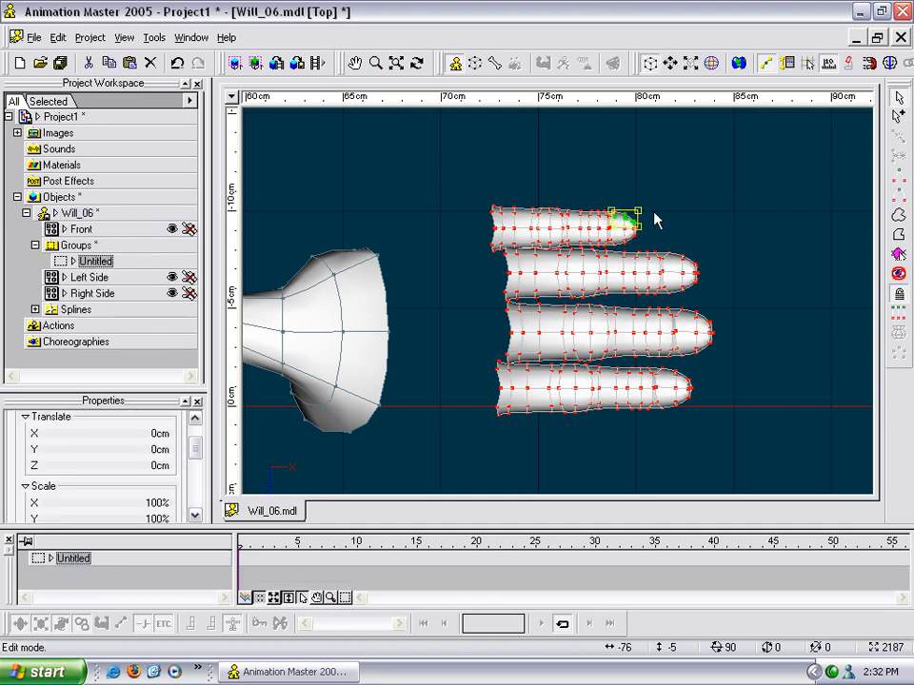
pyautogui.press('/')
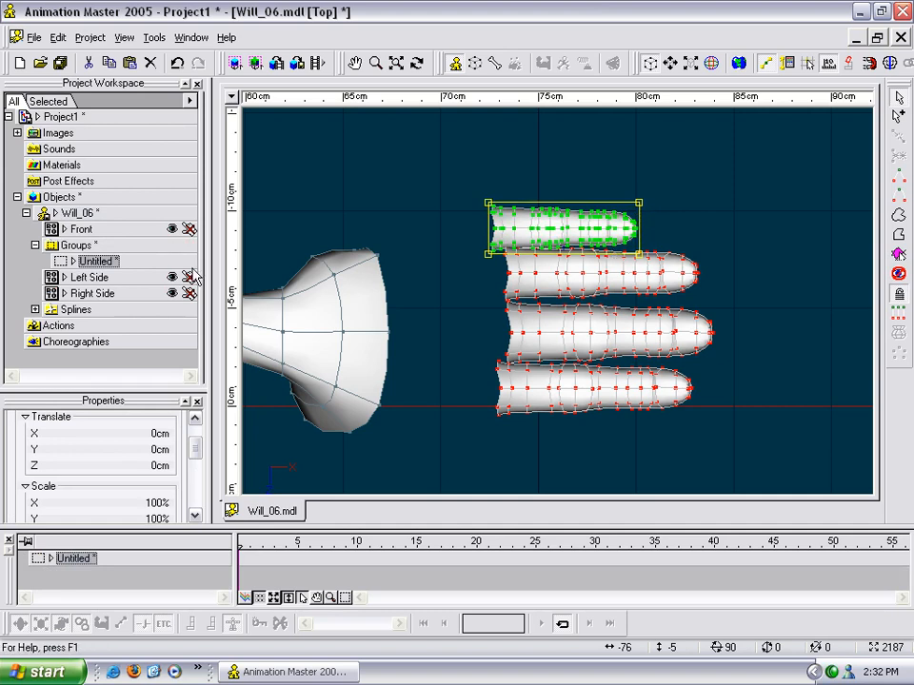
pyautogui.rightClick(109, 264)
pyautogui.click(146, 290)
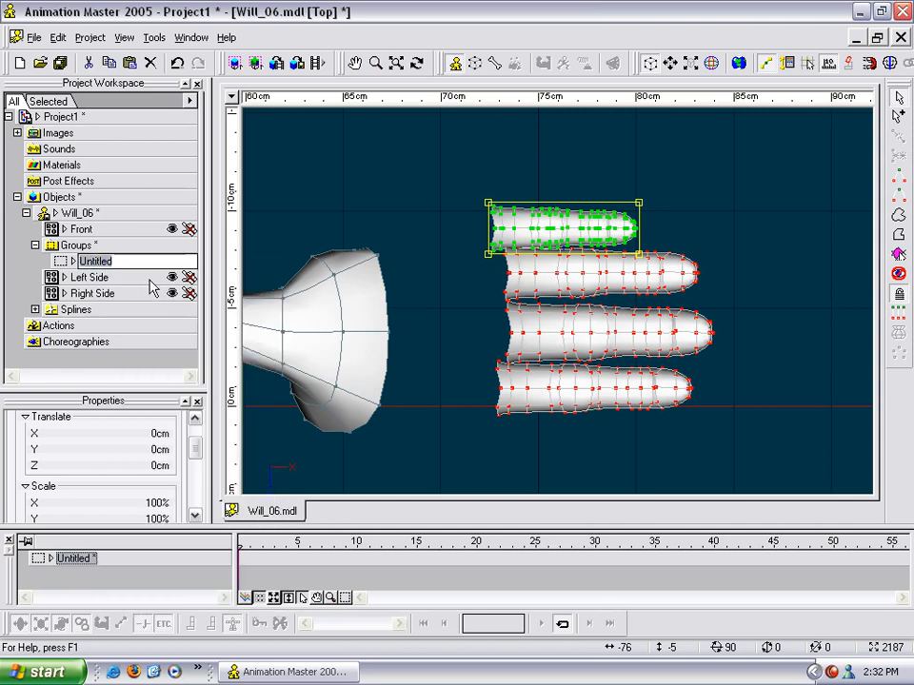
pyautogui.write('Pinky Finger Left')
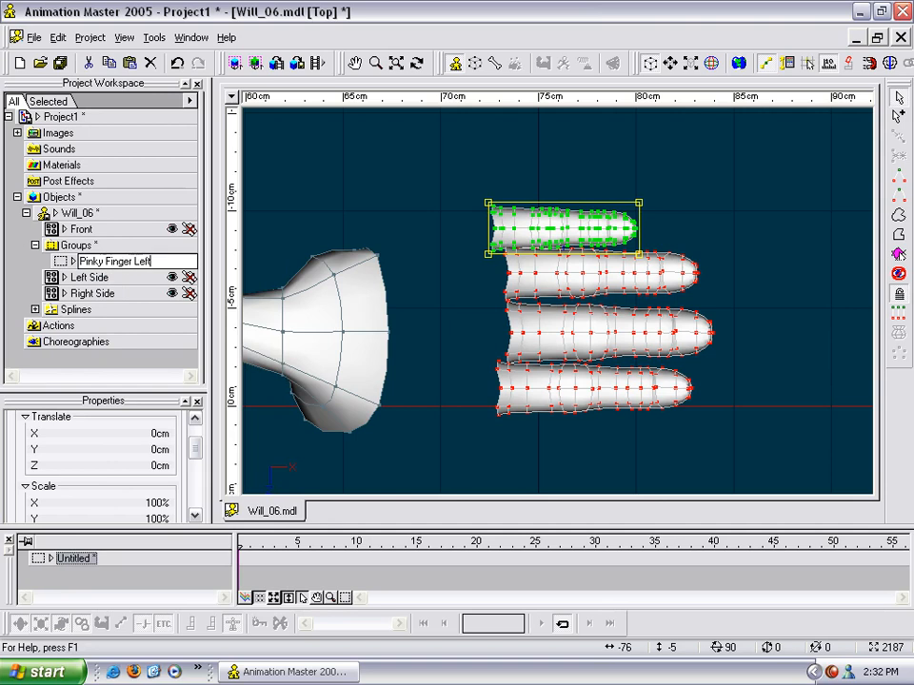
pyautogui.press('Return')
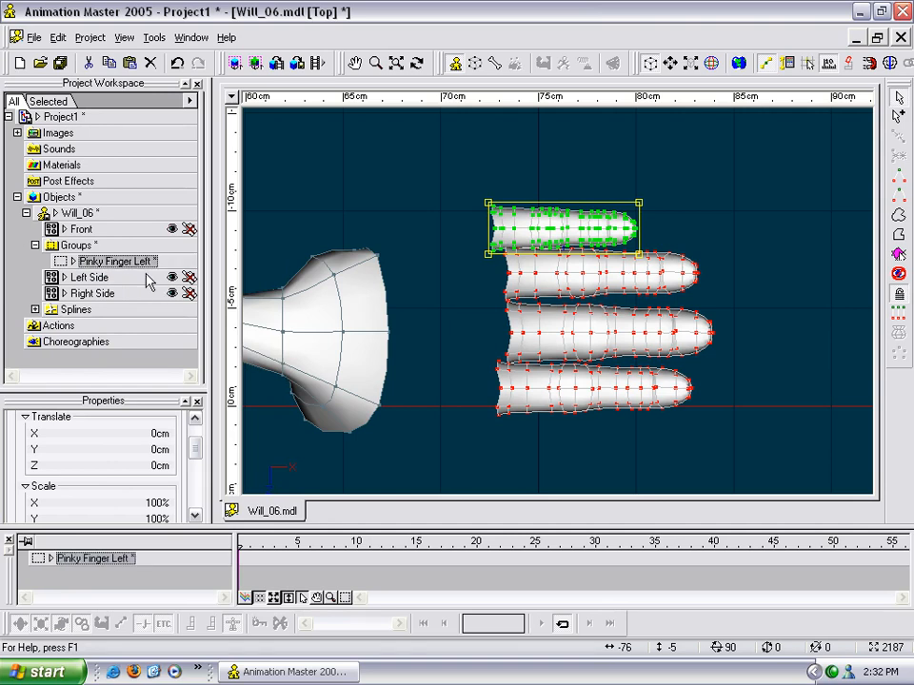
# Step: Select the entire ring finger and name its group Ring Finger Left
pyautogui.moveTo(653, 249); pyautogui.dragTo(745, 297)
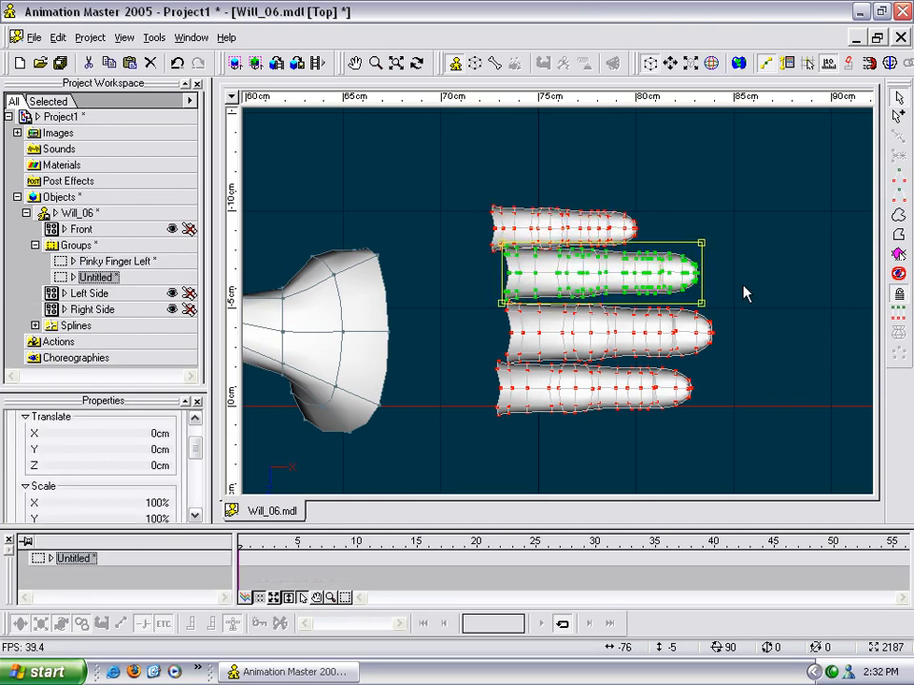
pyautogui.rightClick(111, 278)
pyautogui.click(126, 307)
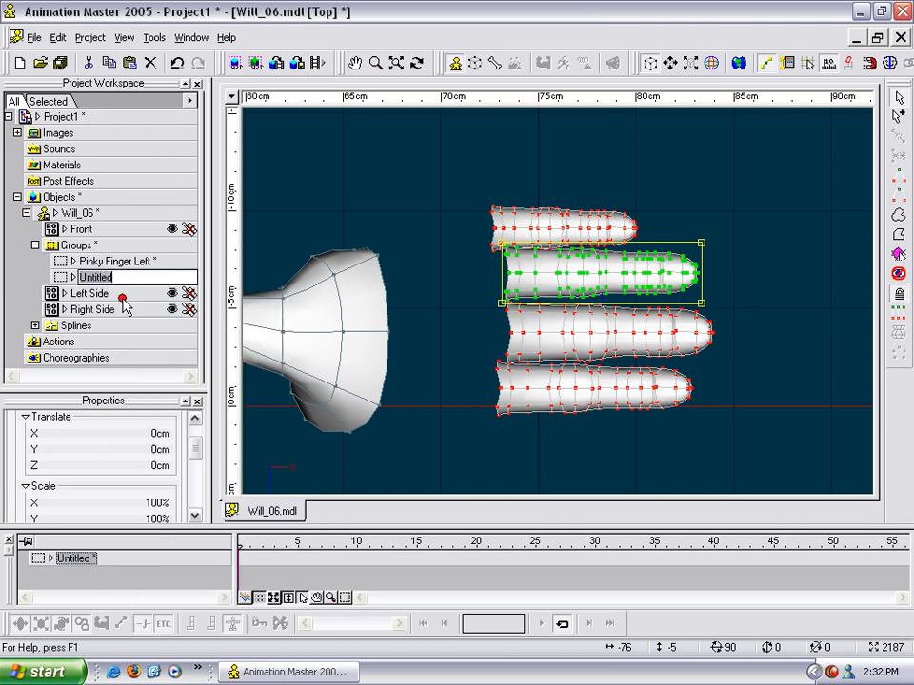
pyautogui.write('Pi')
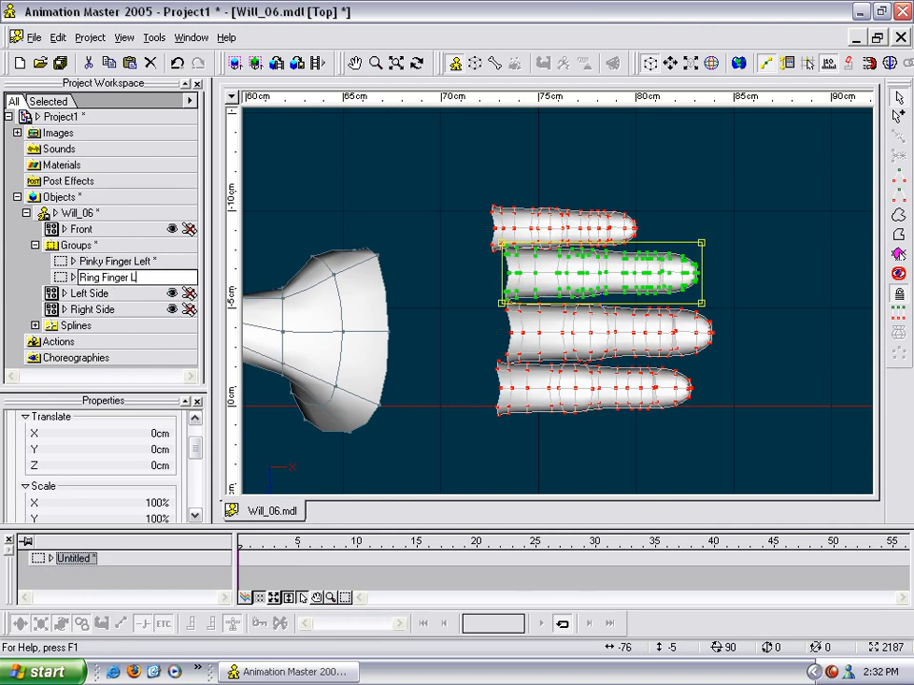
pyautogui.press('Return')
# Step: Select the entire middle finger and name its group Middle Finger Left
pyautogui.moveTo(739, 304); pyautogui.dragTo(696, 332)
pyautogui.press('/')
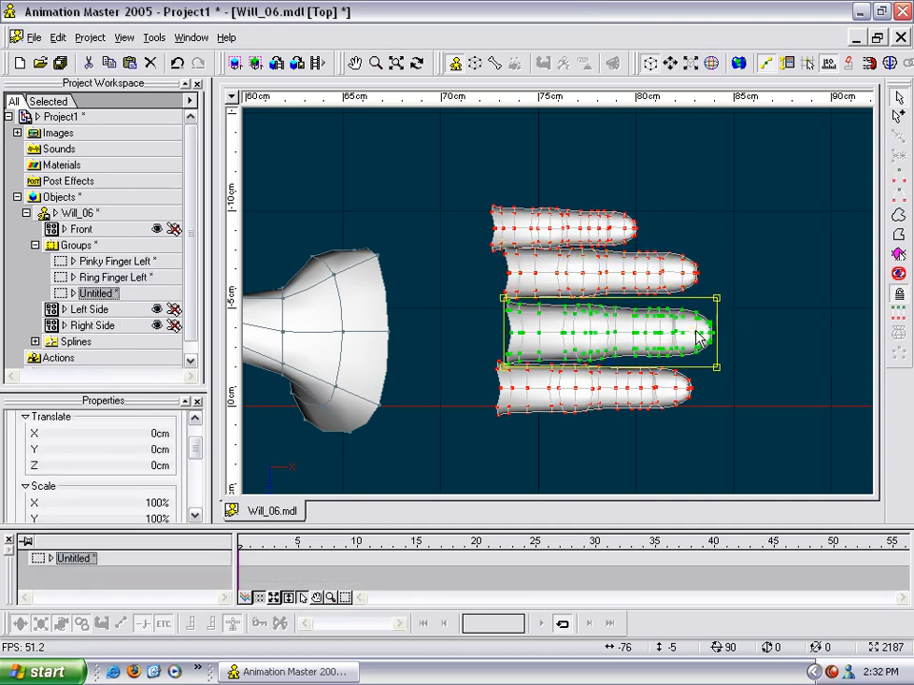
pyautogui.rightClick(102, 293)
pyautogui.click(131, 320)
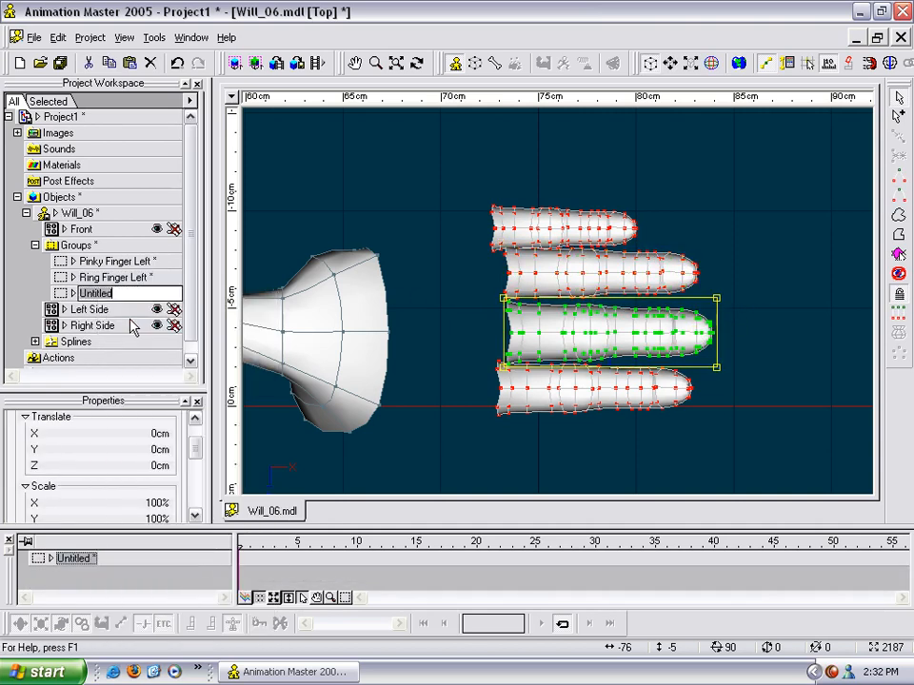
pyautogui.write('Middle Finger')
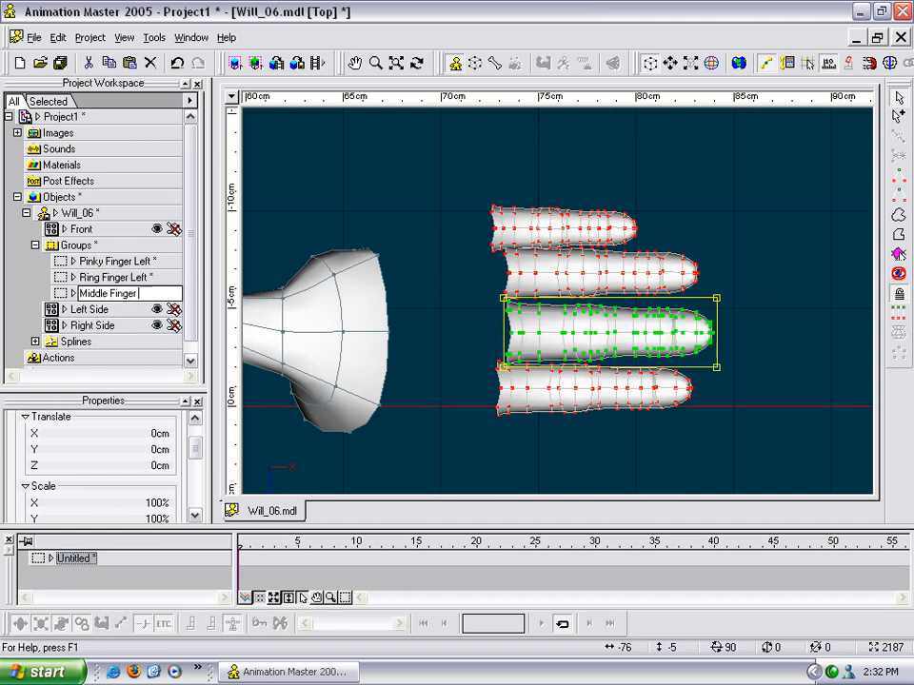
pyautogui.write(' Left')
pyautogui.press('Return')
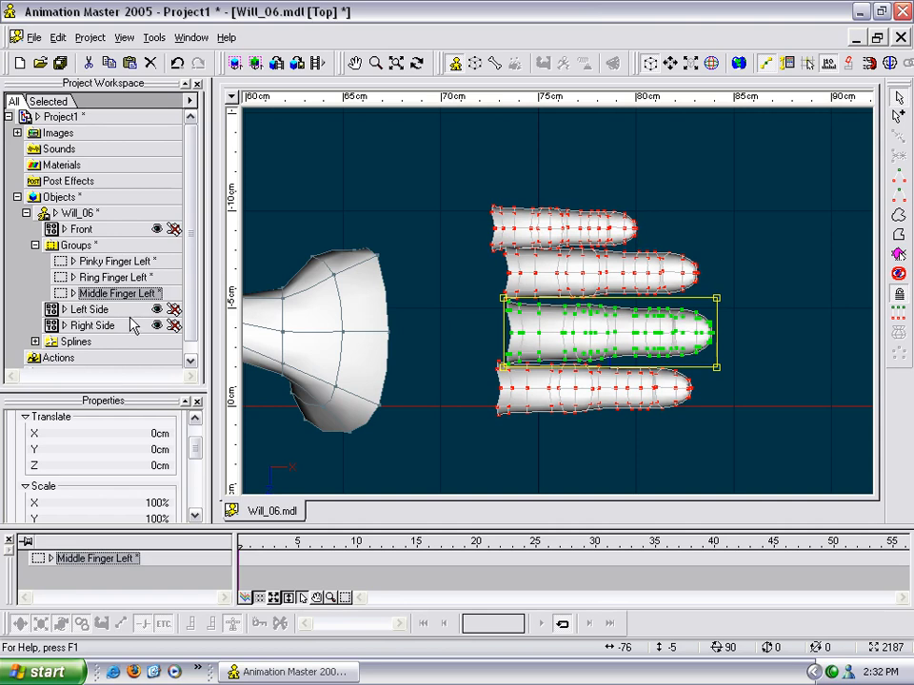
# Step: Select the entire index finger and name its group Index Finger Left
pyautogui.moveTo(710, 429); pyautogui.dragTo(651, 392)
pyautogui.press('/')
pyautogui.click(95, 309)
pyautogui.write('Ind')
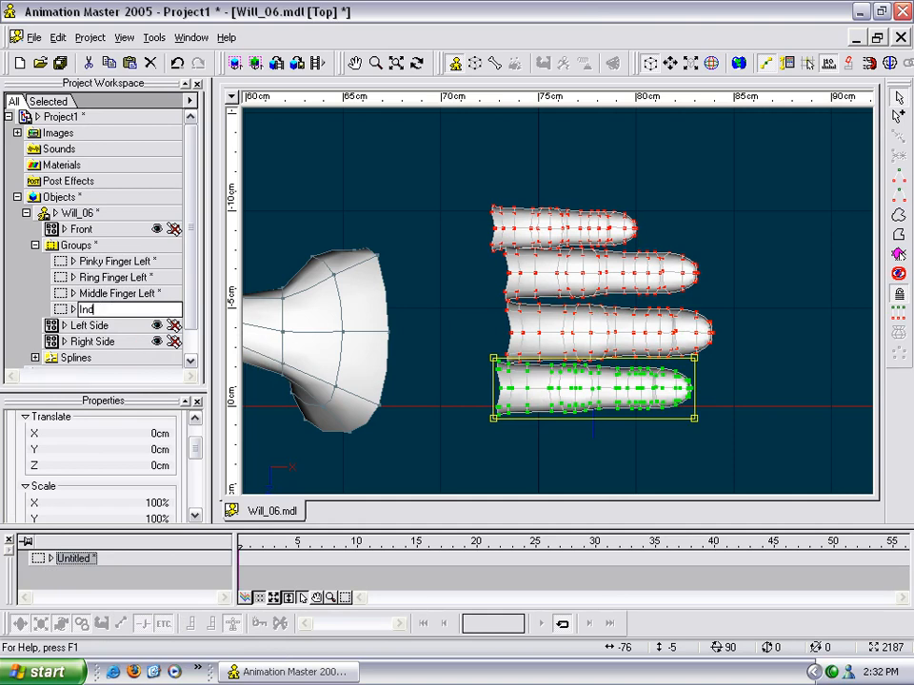
pyautogui.write('ex Finger LEft')
pyautogui.press('Return')
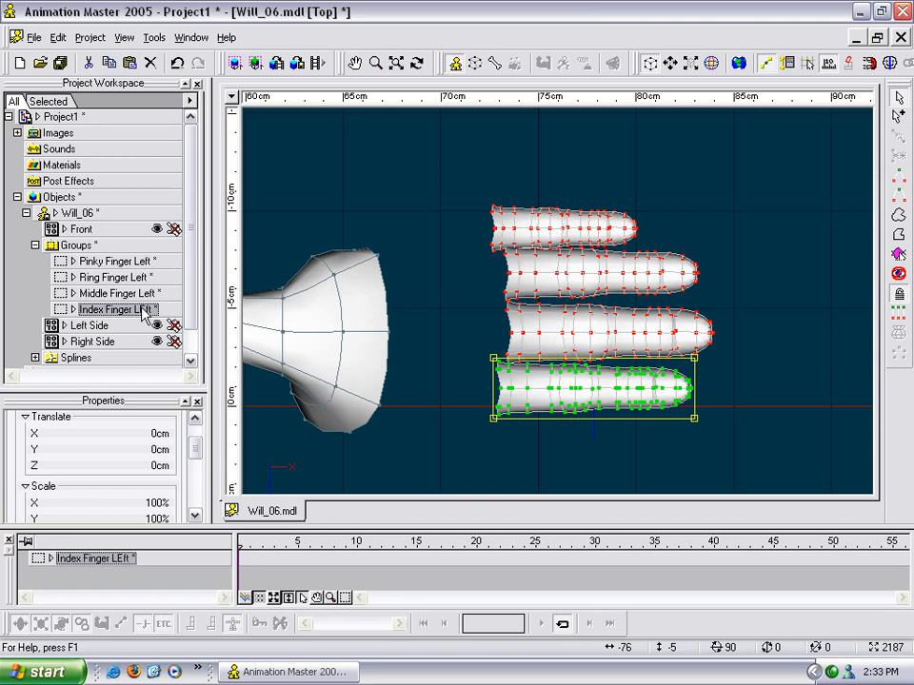
pyautogui.click(143, 312)
pyautogui.click(162, 310)
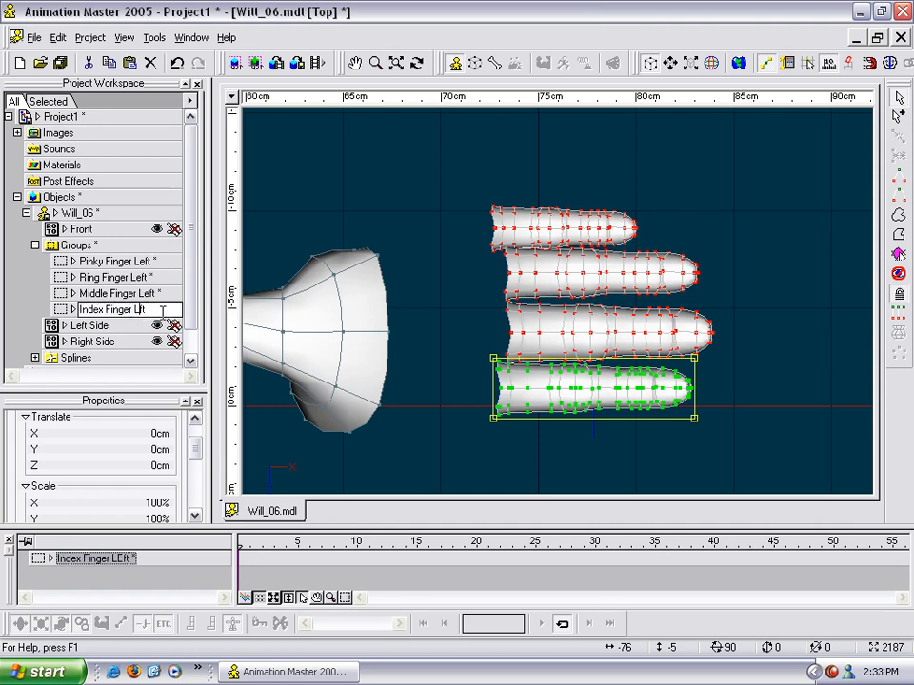
pyautogui.press('Return')
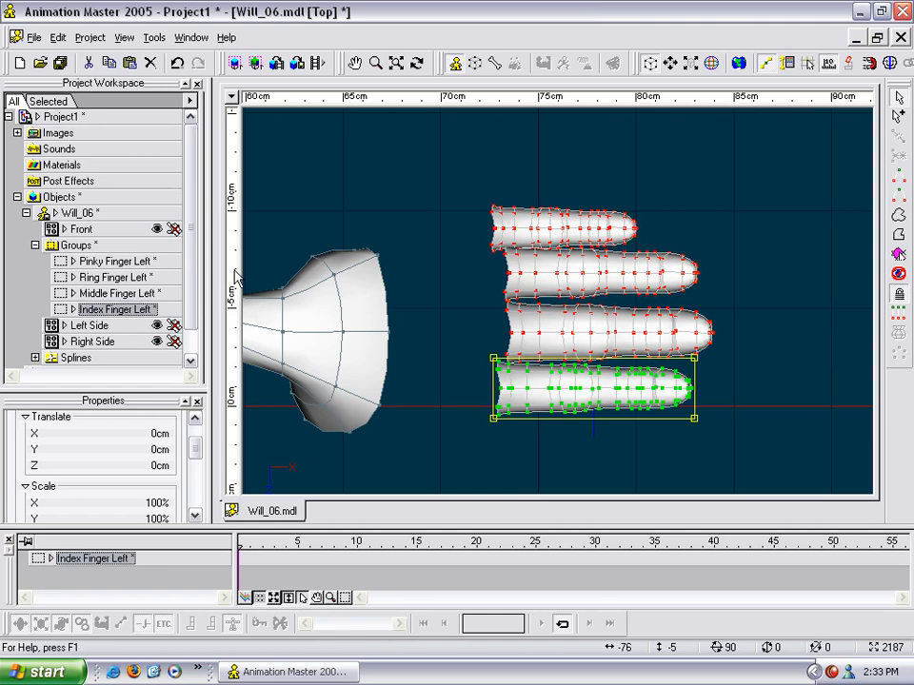
# Step: Deselect the finger and save the Will_06 model
pyautogui.click(400, 175)
pyautogui.rightClick(400, 157)
pyautogui.click(444, 227)
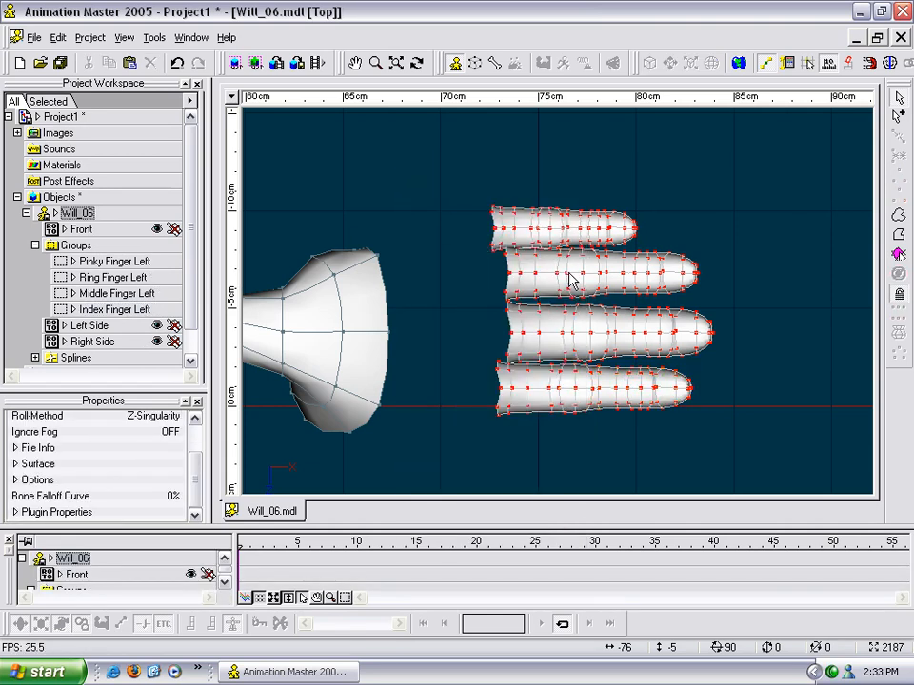
# Step: In the right view, select the Index Finger Left group and lower it slightly along the Y axis
pyautogui.click(538, 274)
pyautogui.press('t')
pyautogui.moveTo(538, 273); pyautogui.dragTo(488, 219)
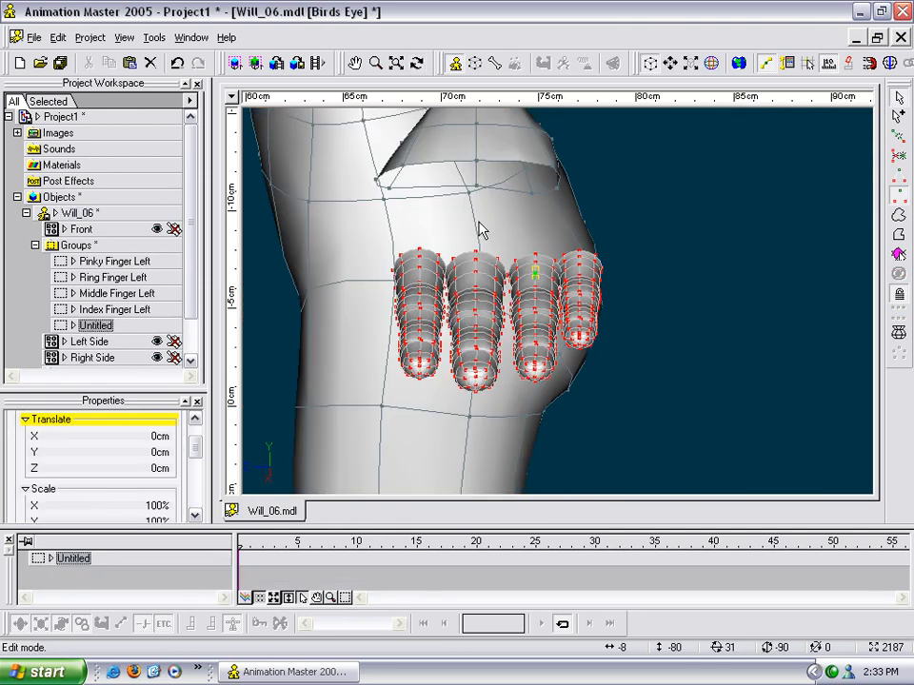
pyautogui.press('1')
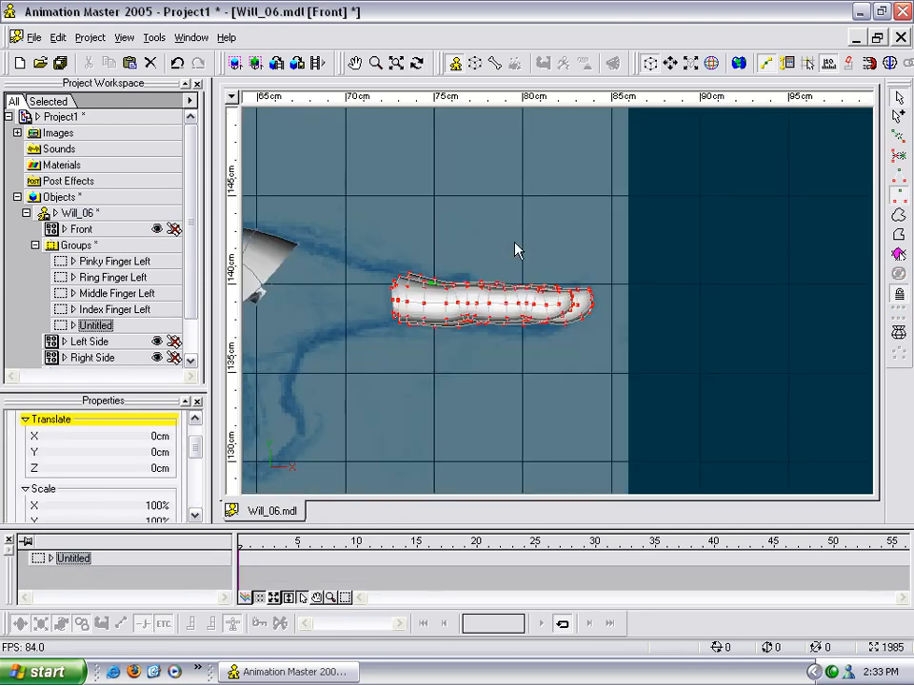
pyautogui.press('6')
pyautogui.moveTo(609, 422); pyautogui.dragTo(642, 66, button='middle')
pyautogui.scroll(3, 642, 65)
pyautogui.moveTo(587, 221); pyautogui.dragTo(546, 395, button='middle')
pyautogui.scroll(11, 551, 354)
pyautogui.moveTo(569, 322); pyautogui.dragTo(604, 408, button='middle')
pyautogui.scroll(5, 523, 312)
pyautogui.moveTo(523, 320); pyautogui.dragTo(573, 359, button='middle')
pyautogui.click(109, 263)
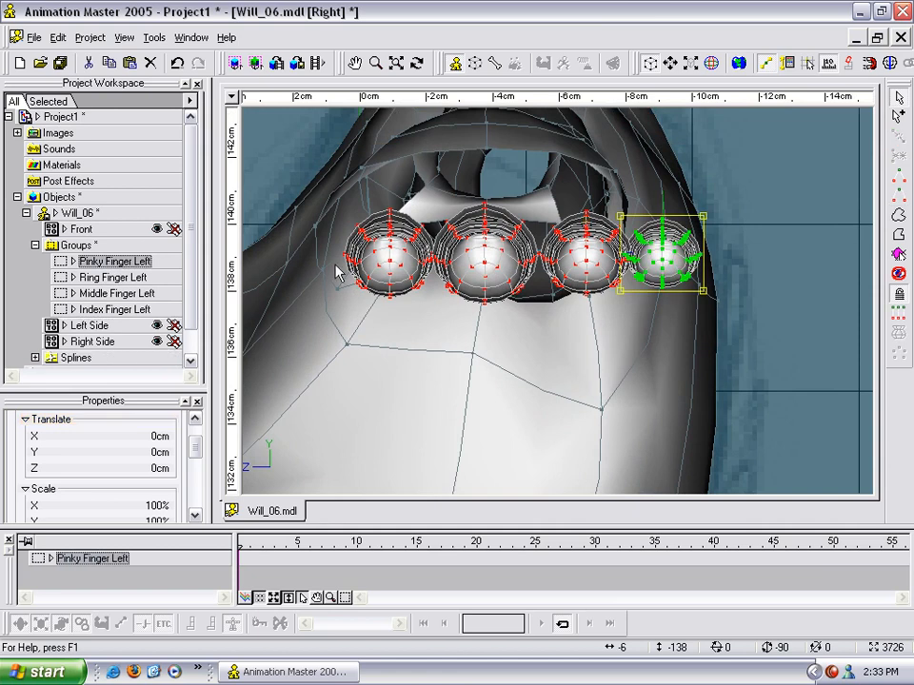
pyautogui.click(122, 309)
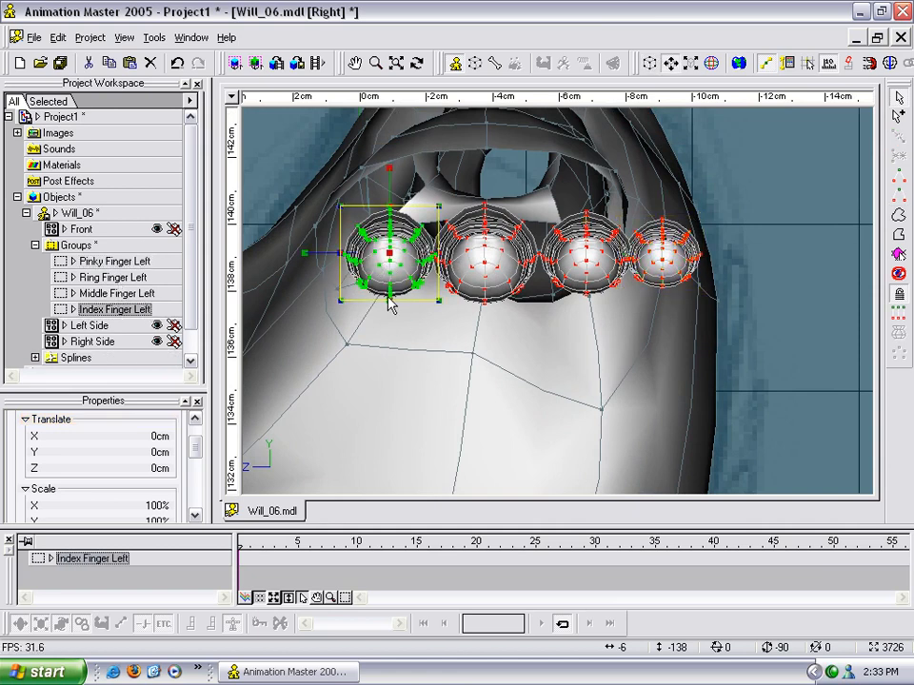
pyautogui.moveTo(390, 300); pyautogui.dragTo(391, 308)
# Step: Lower the Ring Finger Left group by about 0.21 cm along Y, and lower the Pinky Finger Left group slightly
pyautogui.click(116, 277)
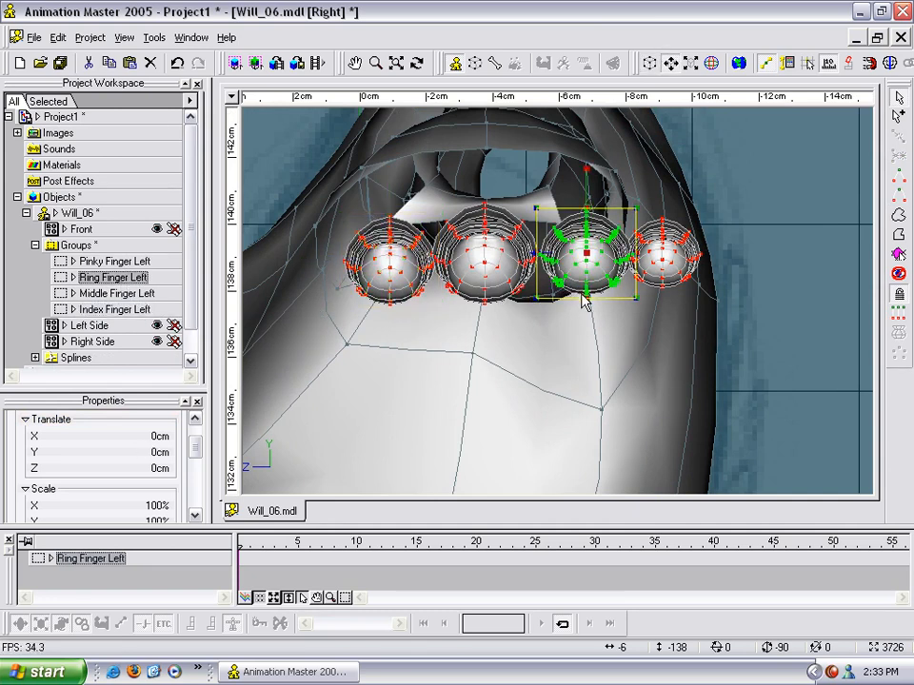
pyautogui.moveTo(587, 298); pyautogui.dragTo(586, 305)
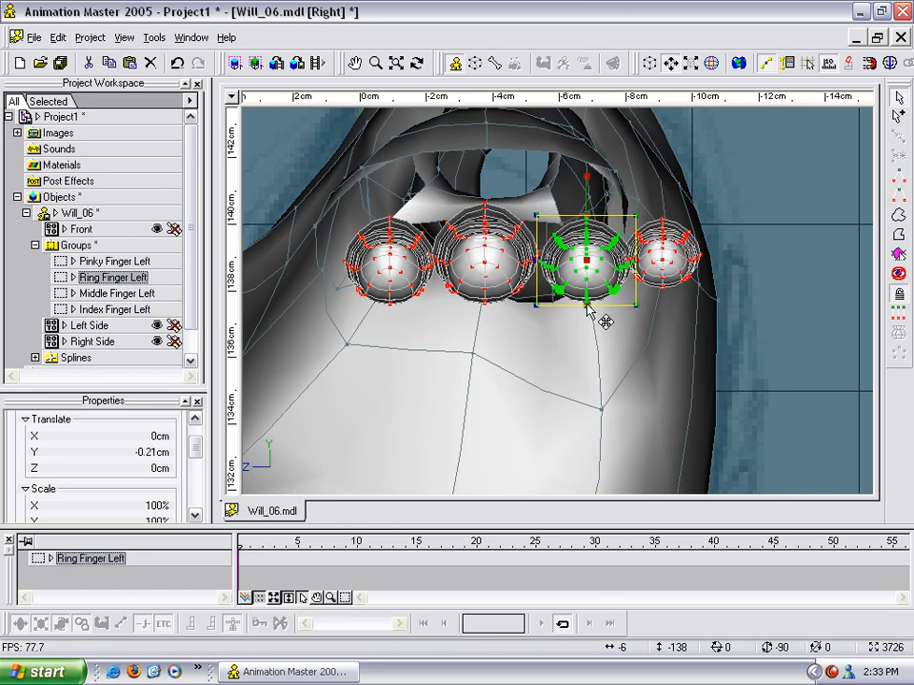
pyautogui.click(115, 261)
pyautogui.click(665, 290)
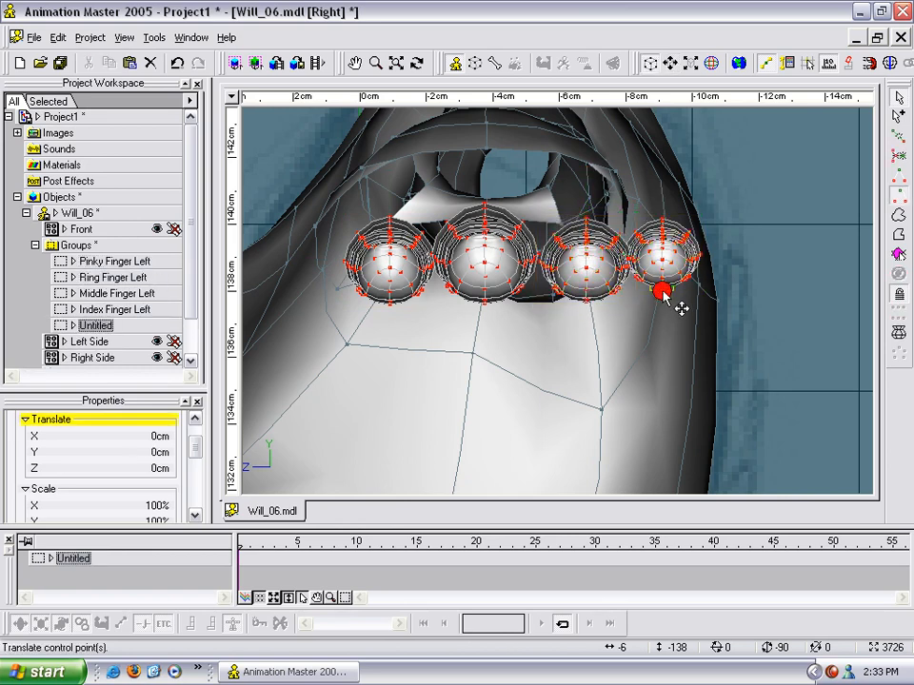
pyautogui.click(178, 262)
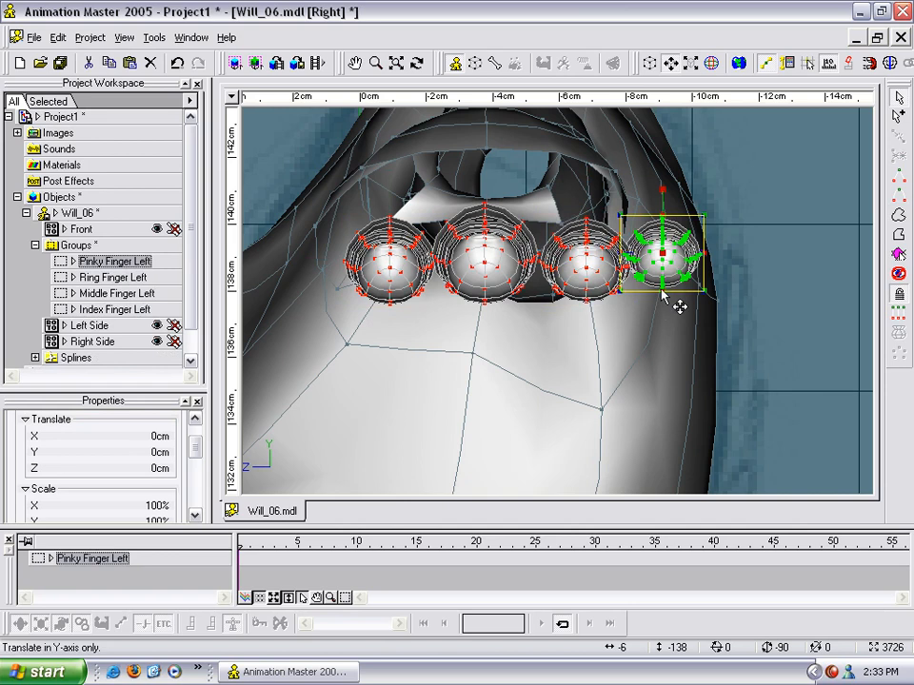
pyautogui.press('t')
pyautogui.moveTo(568, 342); pyautogui.dragTo(381, 290)
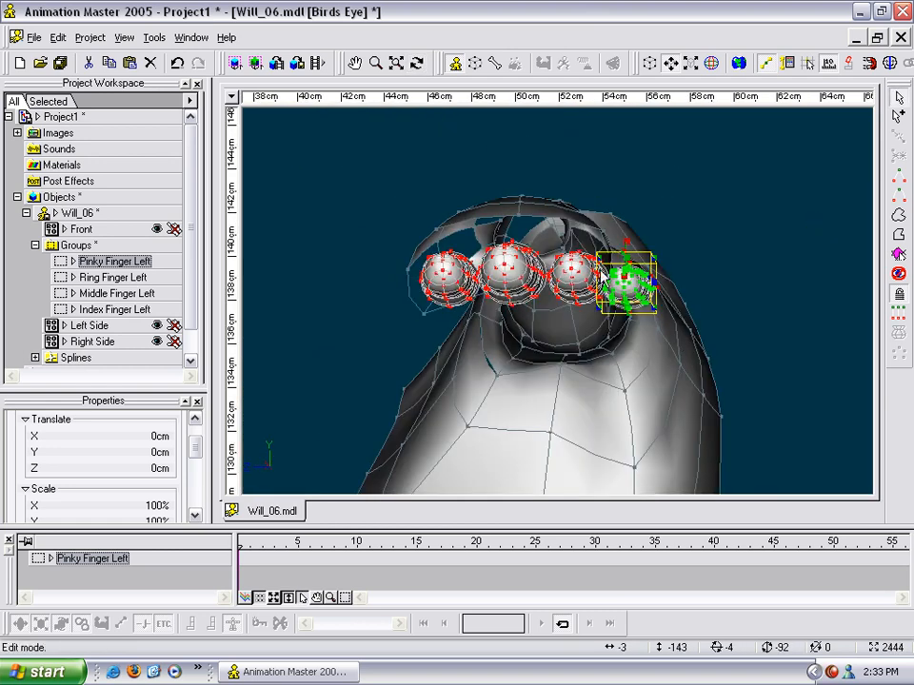
pyautogui.moveTo(467, 290); pyautogui.dragTo(551, 292)
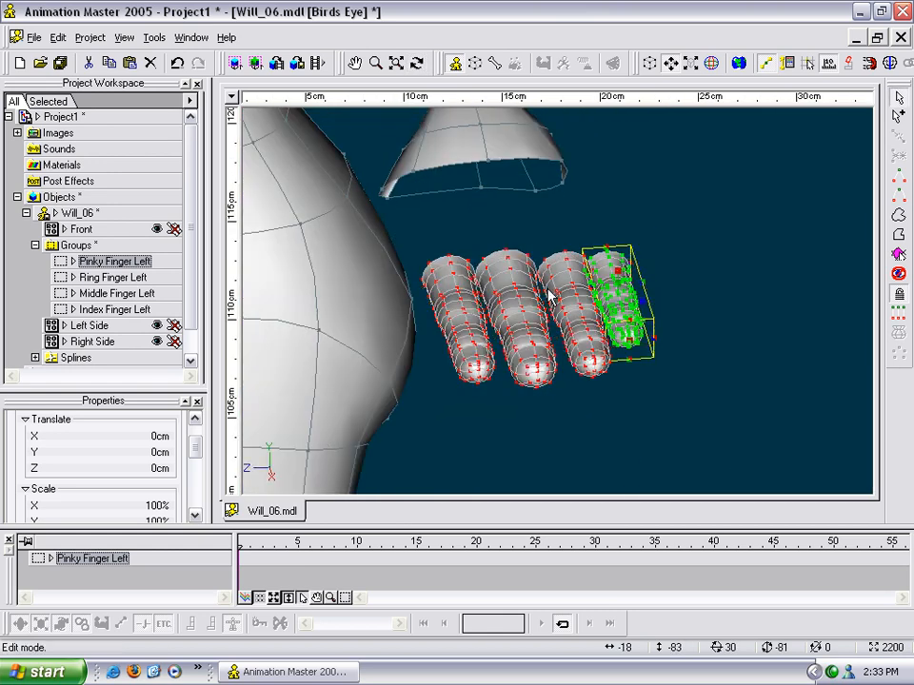
# Step: In the top view, select all four fingers and move them together about 1.39 cm along the Z axis
pyautogui.press('5')
pyautogui.click(441, 248)
pyautogui.scroll(-3, 441, 248)
pyautogui.moveTo(457, 221); pyautogui.dragTo(466, 185, button='middle')
pyautogui.moveTo(752, 392); pyautogui.dragTo(752, 392)
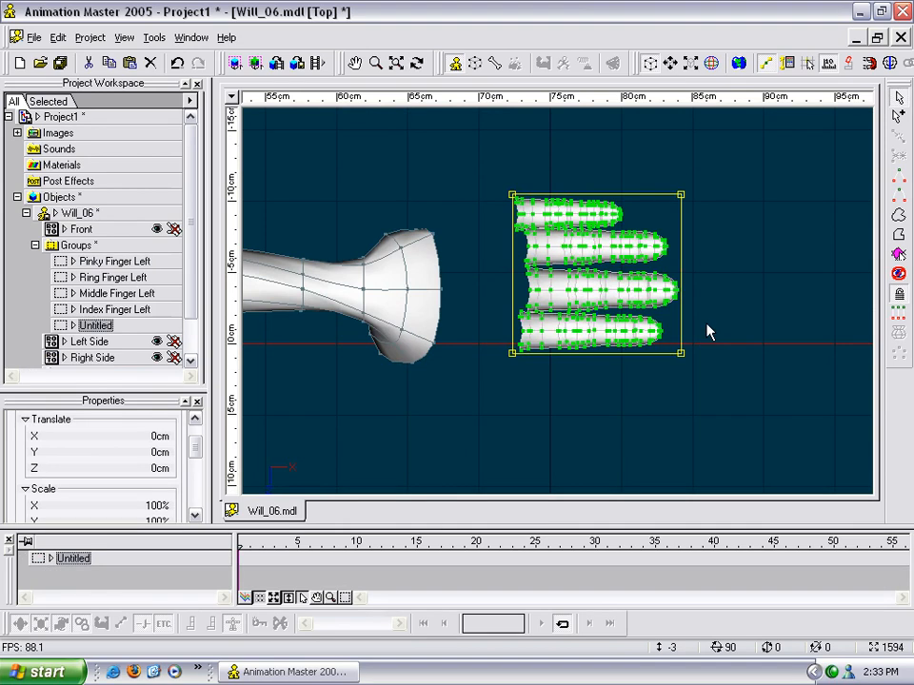
pyautogui.scroll(-2, 705, 353)
pyautogui.moveTo(694, 371); pyautogui.dragTo(749, 370, button='middle')
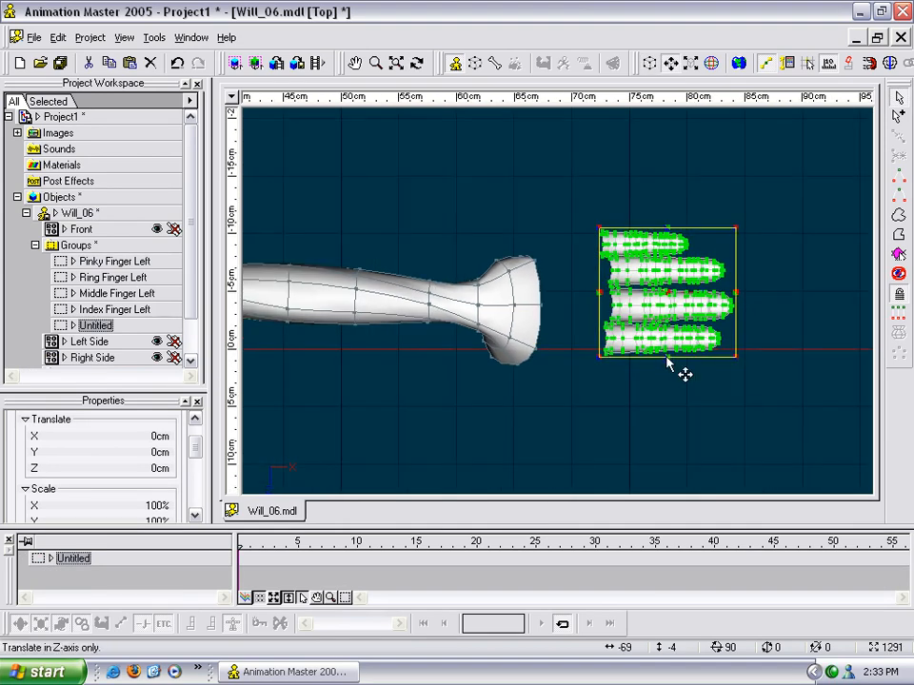
pyautogui.moveTo(669, 360); pyautogui.dragTo(670, 380)
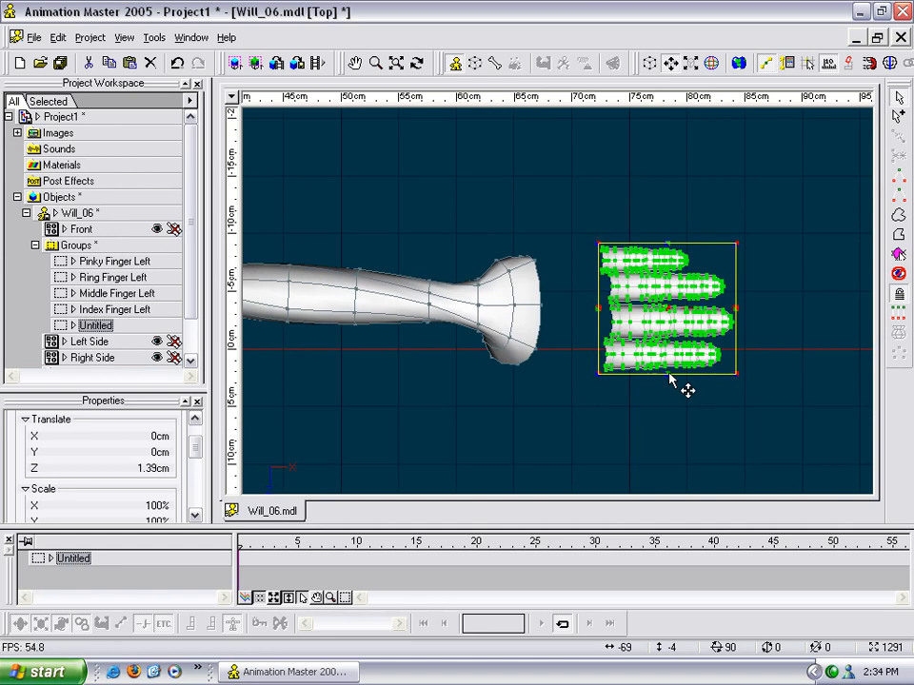
pyautogui.click(771, 330)
# Step: Examine from several angles how the four fingers line up with the wrist end of the arm
pyautogui.click(648, 322)
pyautogui.press('t')
pyautogui.moveTo(628, 358); pyautogui.dragTo(533, 403)
pyautogui.scroll(3, 603, 288)
pyautogui.scroll(2, 603, 289)
pyautogui.press('t')
pyautogui.press('m')
pyautogui.press('t')
pyautogui.moveTo(533, 404); pyautogui.dragTo(651, 243)
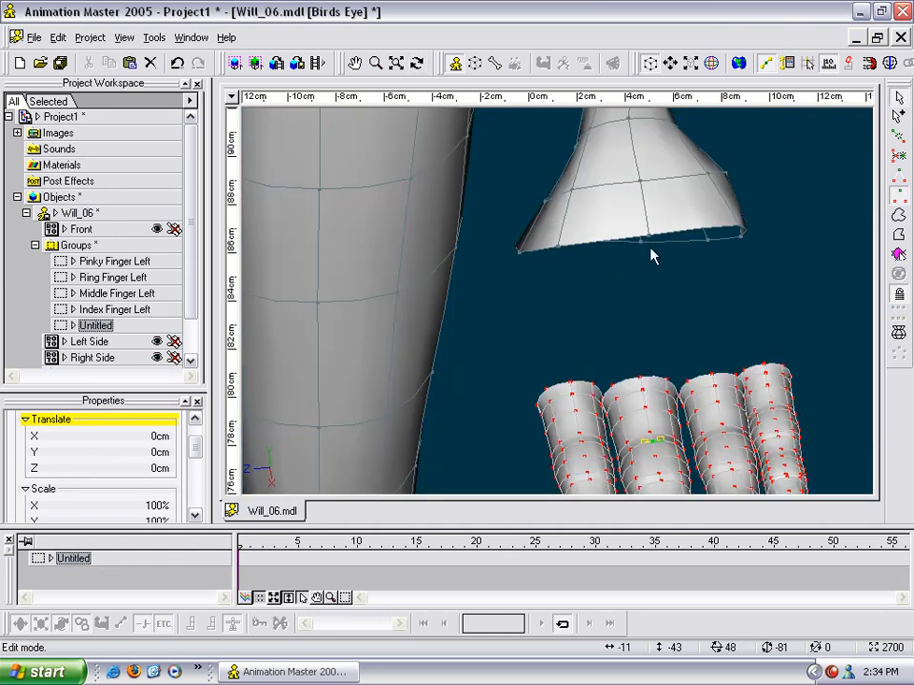
pyautogui.moveTo(679, 407)
pyautogui.mouseDown()
pyautogui.moveTo(657, 408)
pyautogui.moveTo(676, 411)
pyautogui.mouseUp()
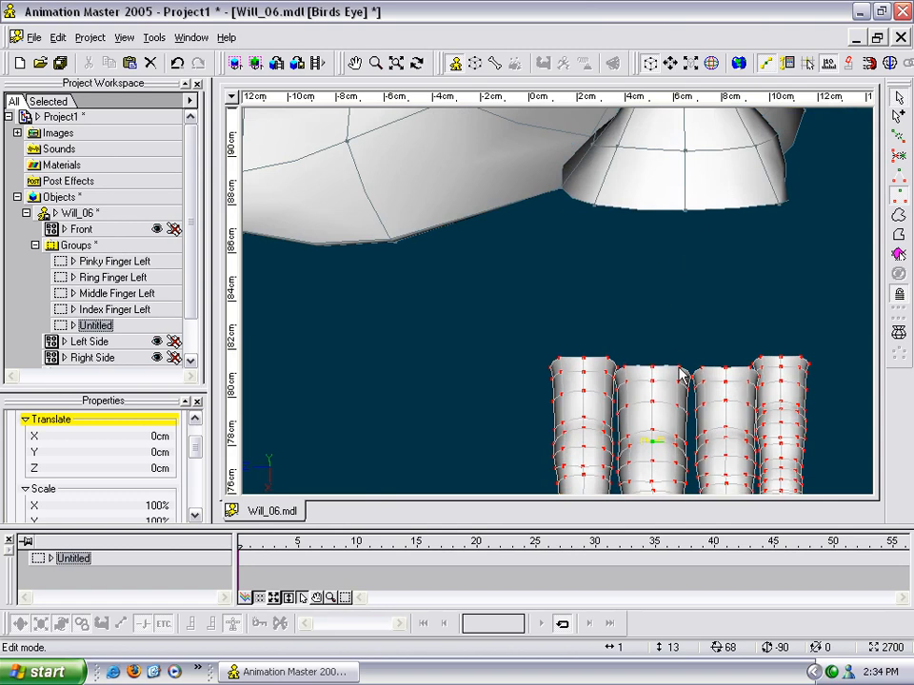
pyautogui.scroll(-3, 678, 359)
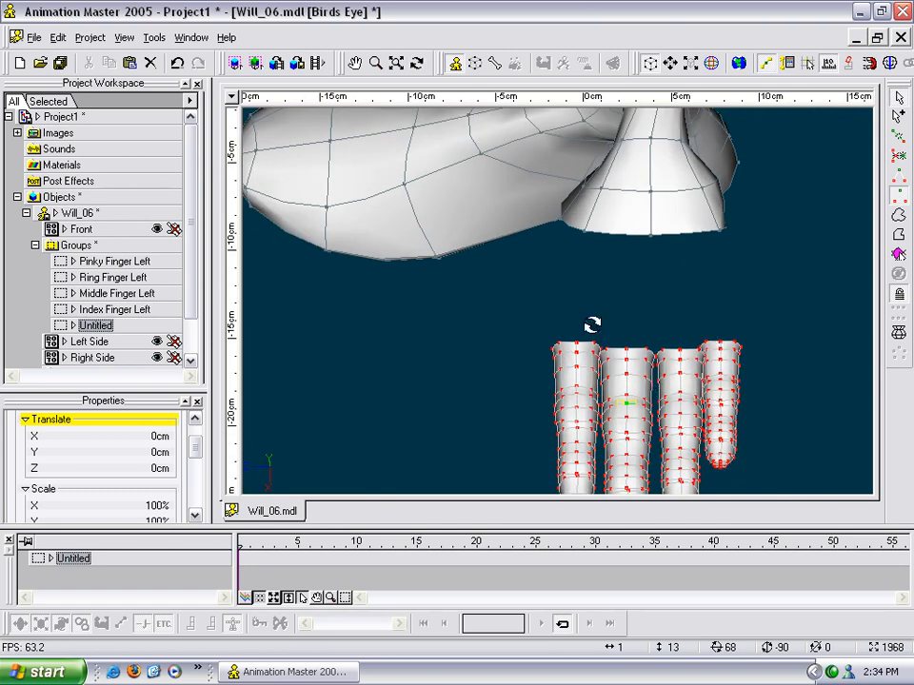
pyautogui.press('t')
pyautogui.moveTo(592, 330); pyautogui.dragTo(622, 323)
pyautogui.moveTo(525, 315); pyautogui.dragTo(596, 218)
pyautogui.press('m')
pyautogui.click(485, 267)
pyautogui.press('t')
pyautogui.moveTo(502, 283)
pyautogui.mouseDown()
pyautogui.moveTo(528, 277)
pyautogui.moveTo(515, 284)
pyautogui.mouseUp()
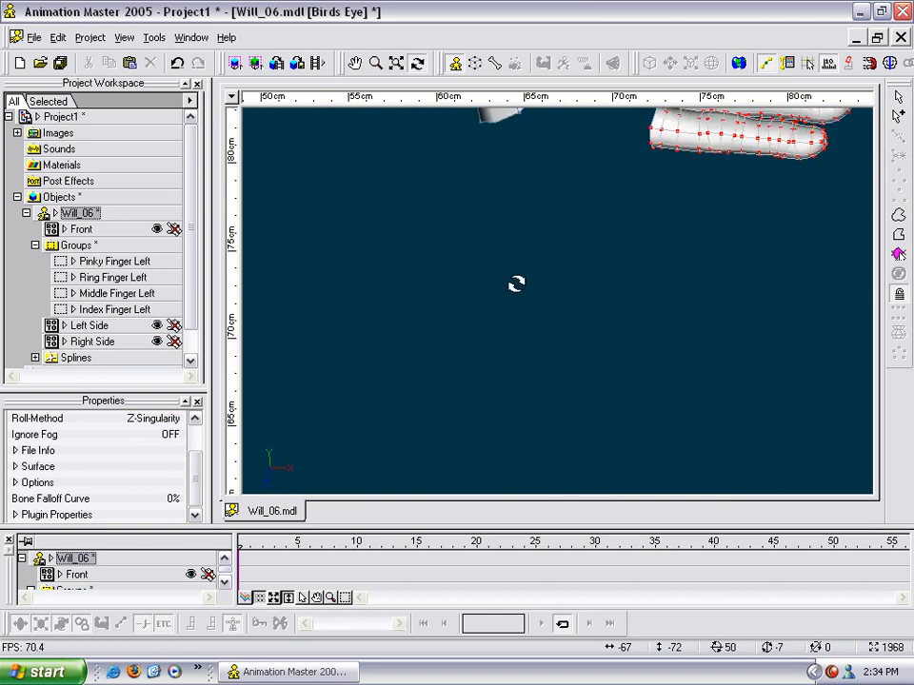
pyautogui.press('5')
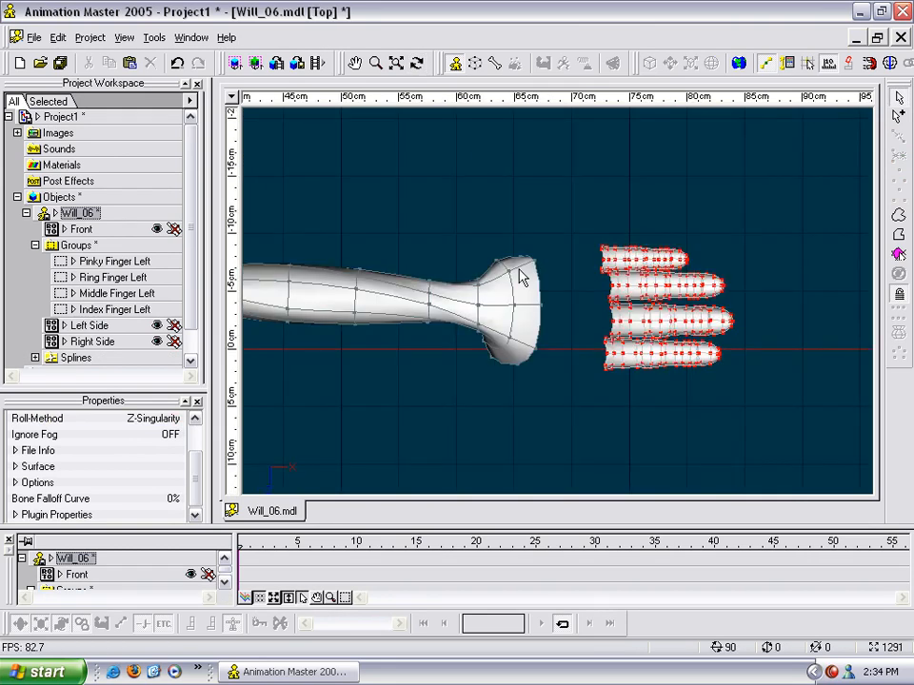
# Step: Examine the gap between the finger bases and the control points along the wrist's open edge
pyautogui.press('t')
pyautogui.moveTo(639, 296); pyautogui.dragTo(603, 298)
pyautogui.scroll(4, 596, 269)
pyautogui.press('m')
pyautogui.scroll(3, 592, 270)
pyautogui.press('t')
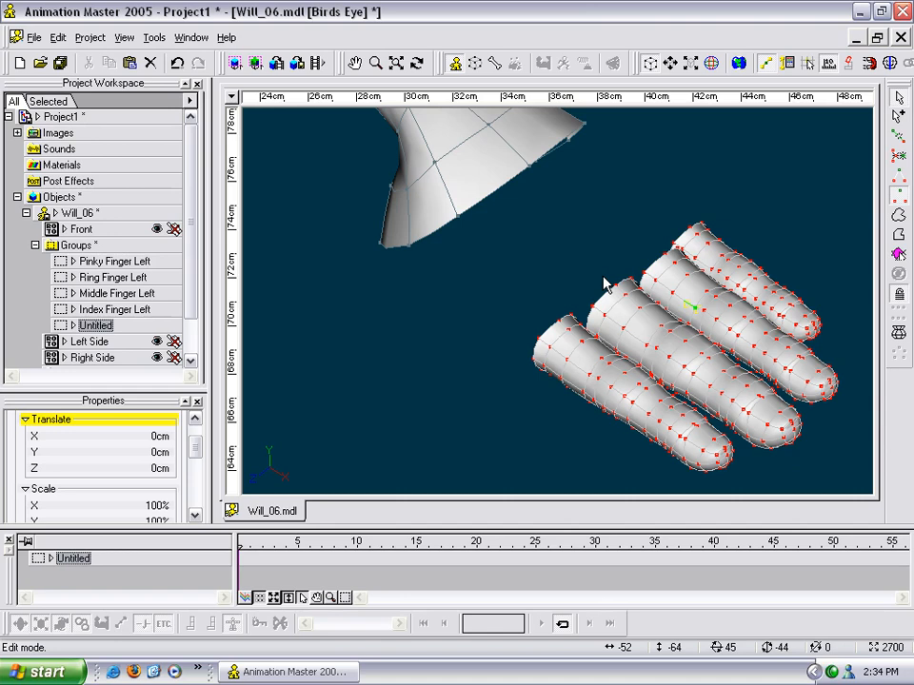
pyautogui.click(529, 169)
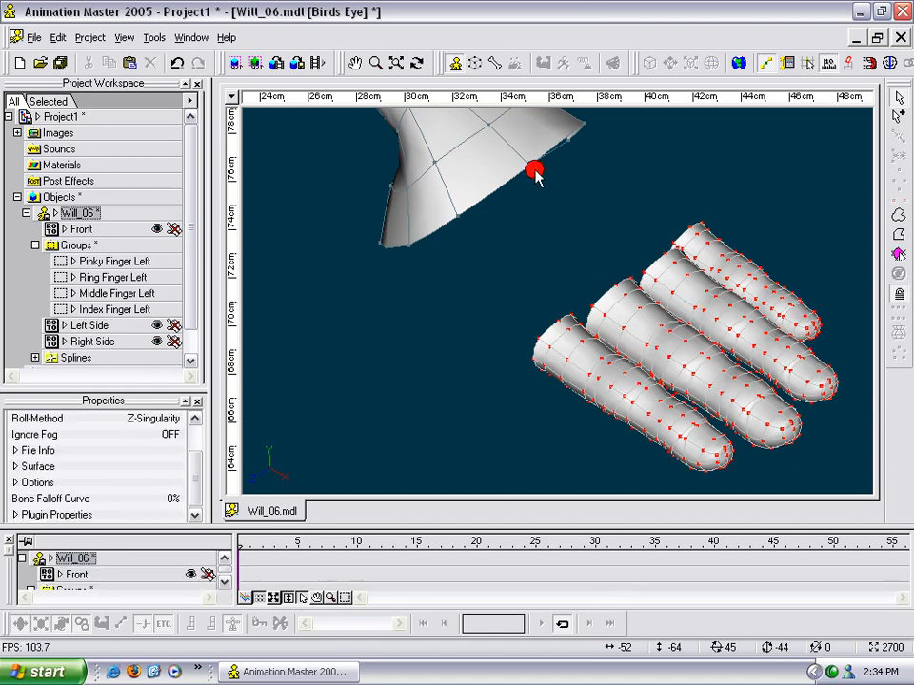
pyautogui.moveTo(619, 245); pyautogui.dragTo(613, 240)
pyautogui.click(636, 145)
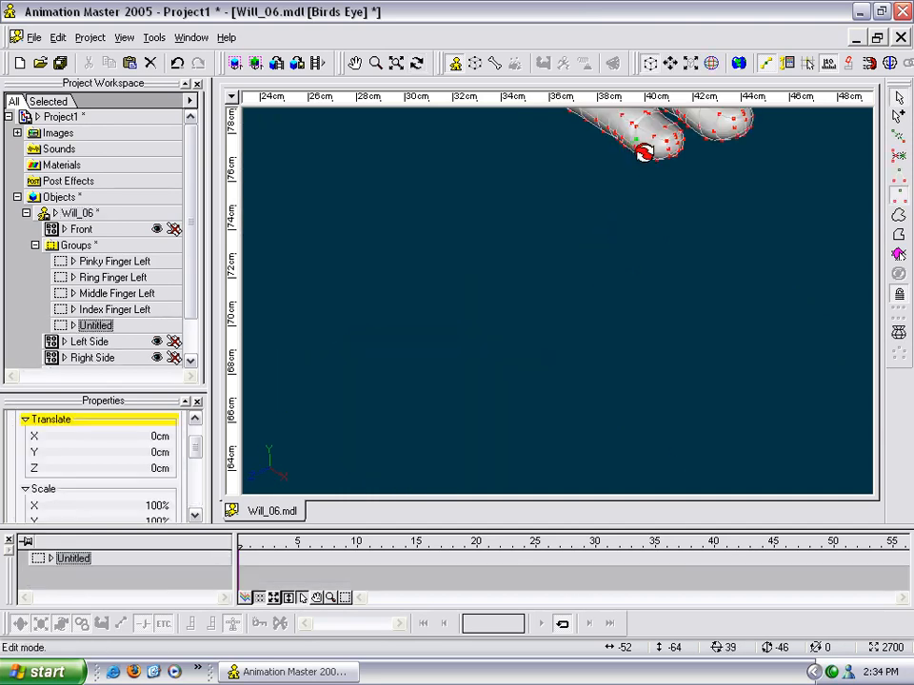
# Step: Inspect the base openings of the fingers up close and how their neighbouring control points meet
pyautogui.press('t')
pyautogui.moveTo(637, 146); pyautogui.dragTo(652, 143)
pyautogui.moveTo(652, 150); pyautogui.dragTo(534, 459, button='middle')
pyautogui.scroll(4, 562, 327)
pyautogui.moveTo(521, 286); pyautogui.dragTo(636, 290, button='middle')
pyautogui.scroll(6, 585, 286)
pyautogui.press('t')
pyautogui.moveTo(535, 240); pyautogui.dragTo(545, 249)
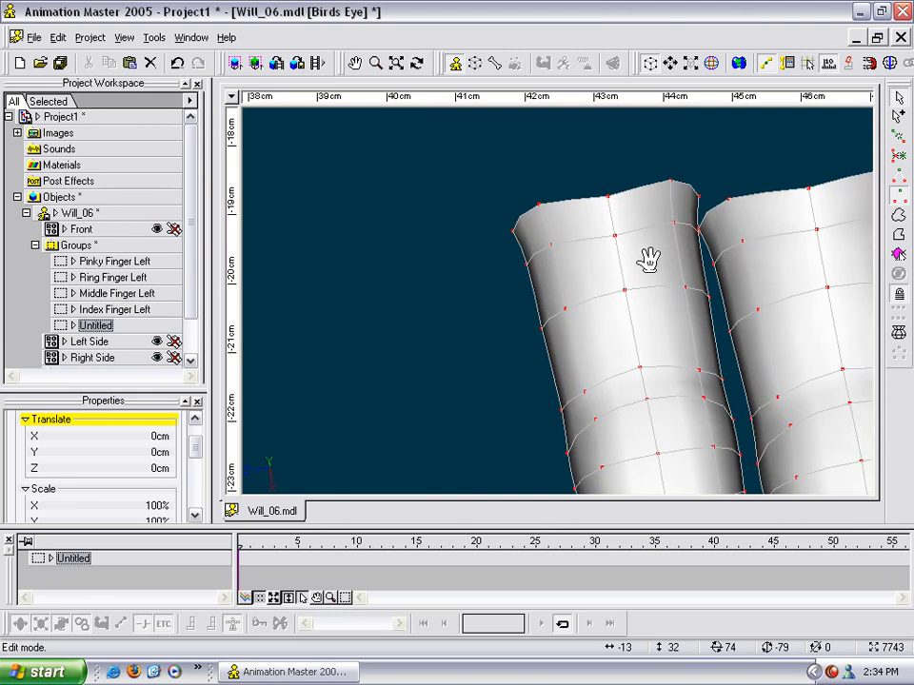
pyautogui.moveTo(673, 254); pyautogui.dragTo(496, 355, button='middle')
pyautogui.click(560, 303)
pyautogui.press('t')
pyautogui.moveTo(560, 307); pyautogui.dragTo(546, 319)
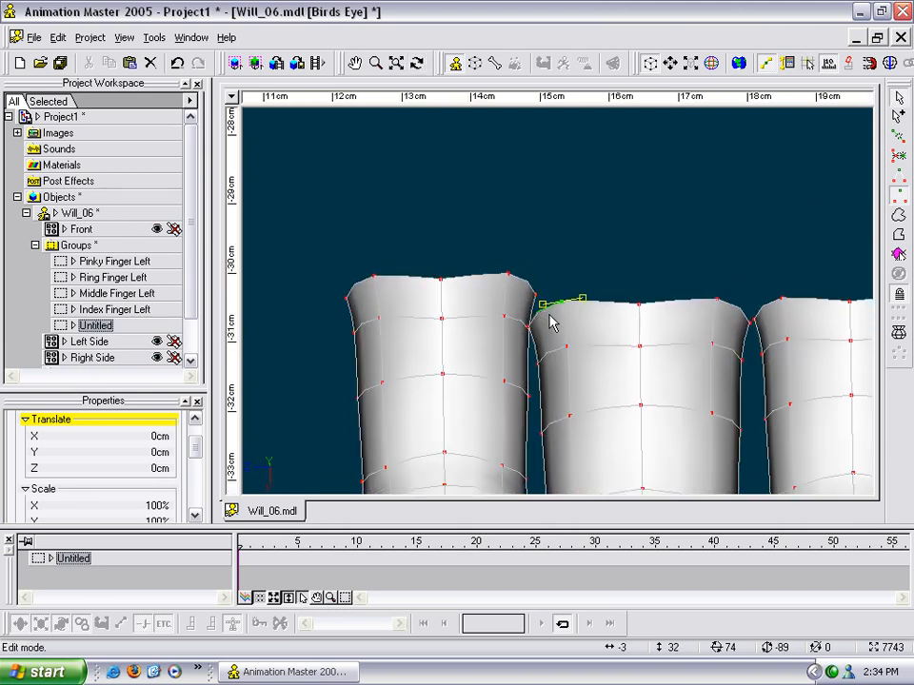
# Step: In the top view, move the middle finger's base corner point beside the ring finger slightly toward the wrist and away from the ring finger
pyautogui.press('5')
pyautogui.scroll(5, 590, 349)
pyautogui.moveTo(595, 320); pyautogui.dragTo(491, 289, button='middle')
pyautogui.scroll(4, 491, 289)
pyautogui.scroll(10, 530, 230)
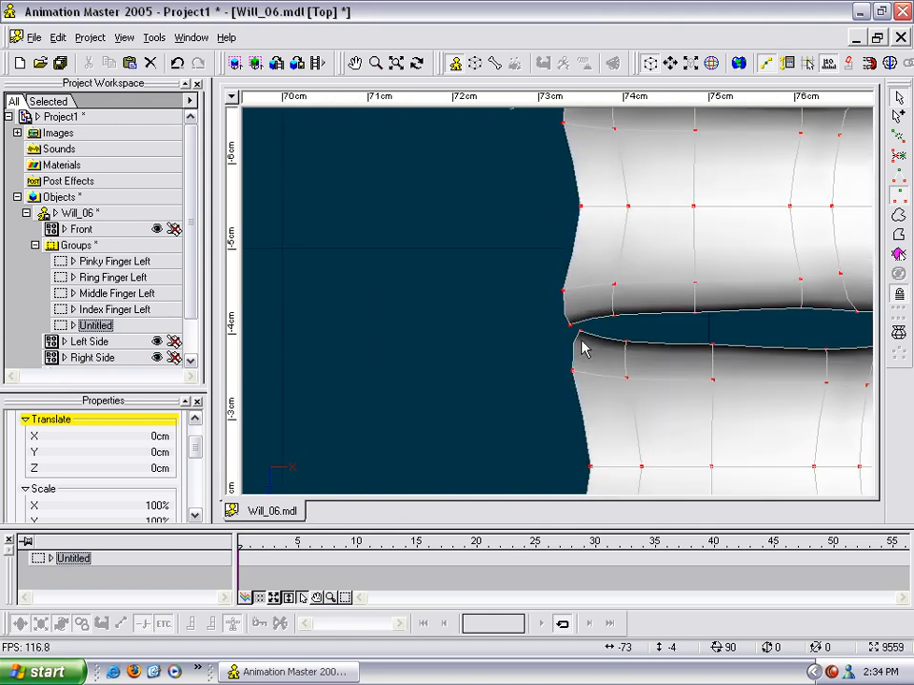
pyautogui.scroll(4, 574, 339)
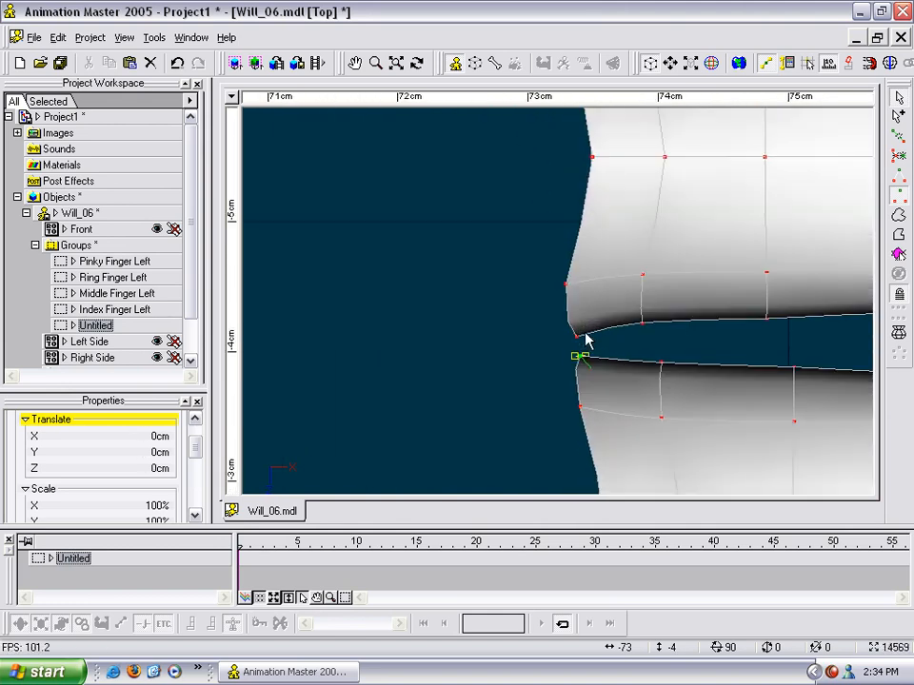
# Step: Shift the ring finger's base corner point beside the pinky finger toward the wrist
pyautogui.scroll(-5, 569, 333)
pyautogui.click(610, 328)
pyautogui.scroll(3, 610, 328)
pyautogui.moveTo(624, 240); pyautogui.dragTo(613, 482, button='middle')
pyautogui.moveTo(568, 286); pyautogui.dragTo(568, 305)
pyautogui.moveTo(530, 322); pyautogui.dragTo(562, 305, button='middle')
pyautogui.scroll(-4, 561, 305)
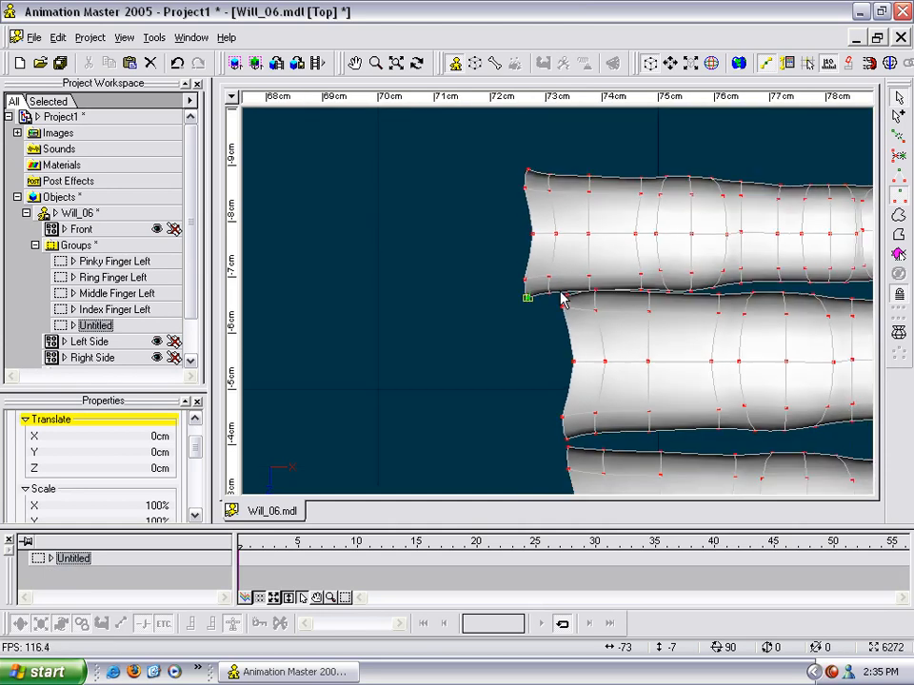
pyautogui.scroll(1, 583, 341)
pyautogui.scroll(4, 590, 305)
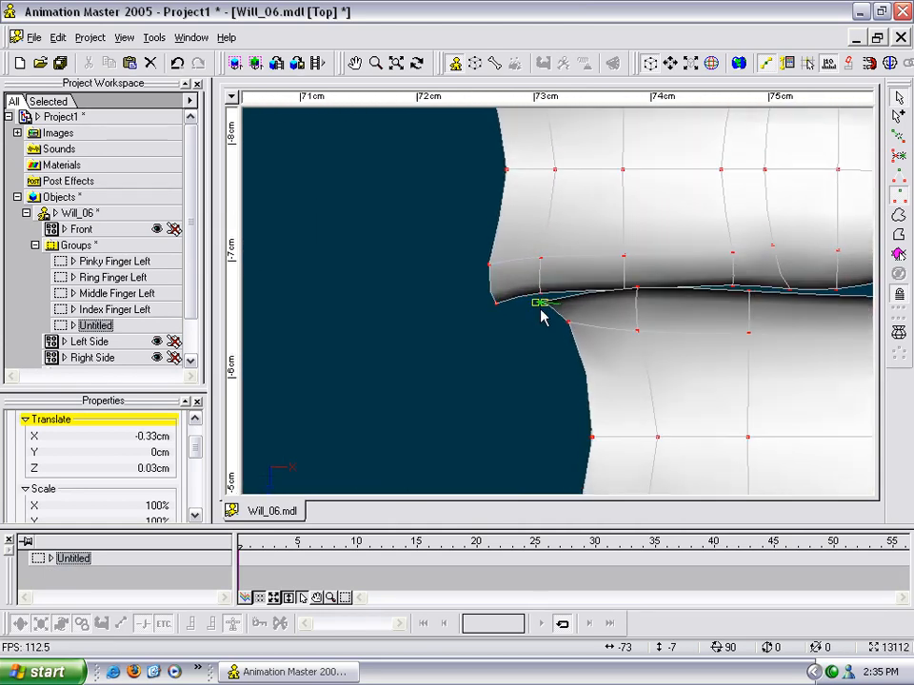
pyautogui.click(523, 318)
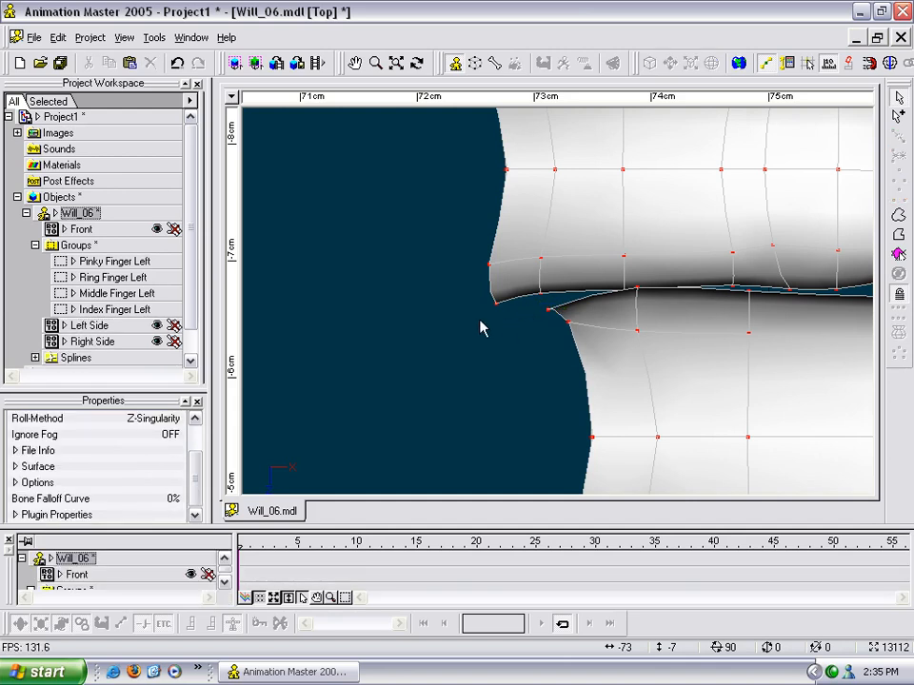
# Step: Move the middle finger's base corner point beside the index finger slightly toward the wrist and away from the index finger
pyautogui.scroll(-3, 503, 334)
pyautogui.scroll(-2, 565, 288)
pyautogui.moveTo(585, 319); pyautogui.dragTo(597, 243, button='middle')
pyautogui.moveTo(607, 338); pyautogui.dragTo(604, 272, button='middle')
pyautogui.moveTo(594, 361); pyautogui.dragTo(590, 320, button='middle')
pyautogui.scroll(3, 588, 285)
pyautogui.moveTo(622, 400); pyautogui.dragTo(630, 293, button='middle')
pyautogui.scroll(1, 629, 267)
pyautogui.scroll(4, 638, 292)
pyautogui.moveTo(662, 282); pyautogui.dragTo(648, 262)
# Step: Add a spline joining the index finger's base corner point to the middle finger's adjacent base corner point
pyautogui.press('a')
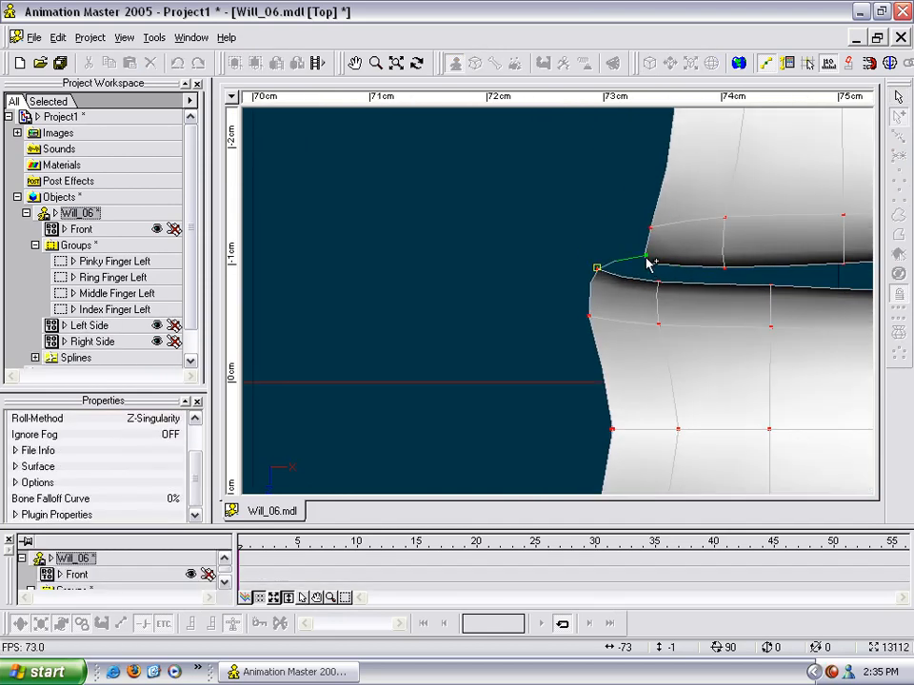
pyautogui.rightClick(648, 263)
pyautogui.press('Escape')
pyautogui.moveTo(670, 230); pyautogui.dragTo(641, 381, button='middle')
pyautogui.moveTo(643, 244); pyautogui.dragTo(634, 385, button='middle')
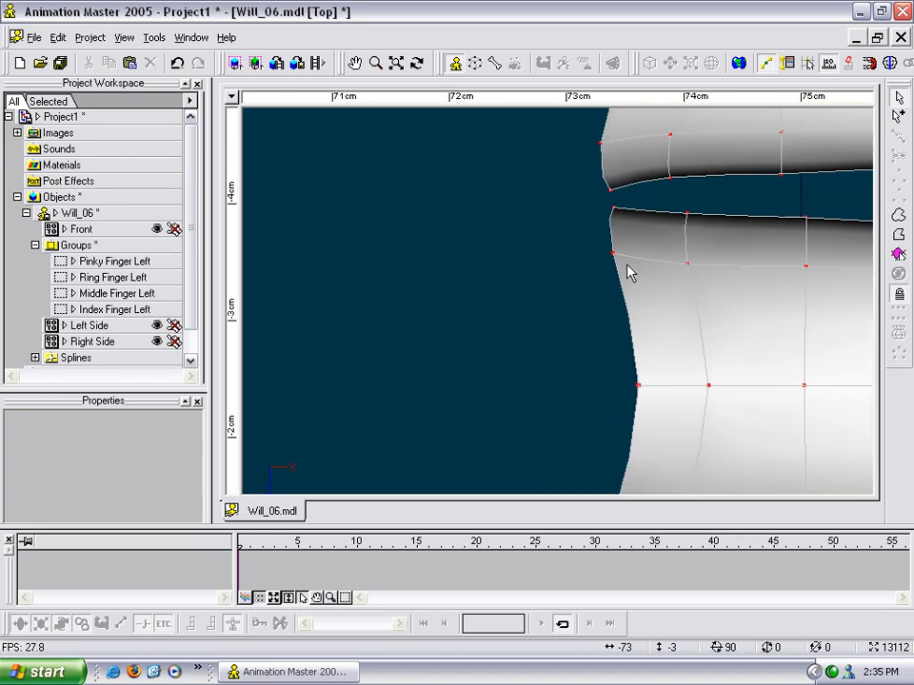
# Step: Add a spline joining the middle finger's base corner point to the ring finger's adjacent base corner point
pyautogui.press('a')
pyautogui.moveTo(607, 200); pyautogui.dragTo(611, 192)
pyautogui.rightClick(611, 192)
pyautogui.press('Escape')
# Step: Add a spline joining the ring finger's base corner point to the pinky finger's adjacent base corner point
pyautogui.moveTo(640, 252); pyautogui.dragTo(631, 409, button='middle')
pyautogui.moveTo(629, 215); pyautogui.dragTo(618, 396, button='middle')
pyautogui.moveTo(554, 263); pyautogui.dragTo(558, 306, button='middle')
pyautogui.press('a')
pyautogui.moveTo(565, 292); pyautogui.dragTo(514, 286)
pyautogui.rightClick(515, 286)
pyautogui.press('Escape')
# Step: Select the Pinky Finger Left group and examine the alignment of the joined finger bases from above
pyautogui.scroll(-3, 539, 317)
pyautogui.scroll(-4, 540, 324)
pyautogui.moveTo(543, 312); pyautogui.dragTo(608, 241, button='middle')
pyautogui.scroll(4, 614, 249)
pyautogui.scroll(4, 633, 360)
pyautogui.moveTo(637, 365); pyautogui.dragTo(558, 320, button='middle')
pyautogui.click(115, 261)
pyautogui.scroll(-5, 503, 296)
pyautogui.scroll(4, 558, 319)
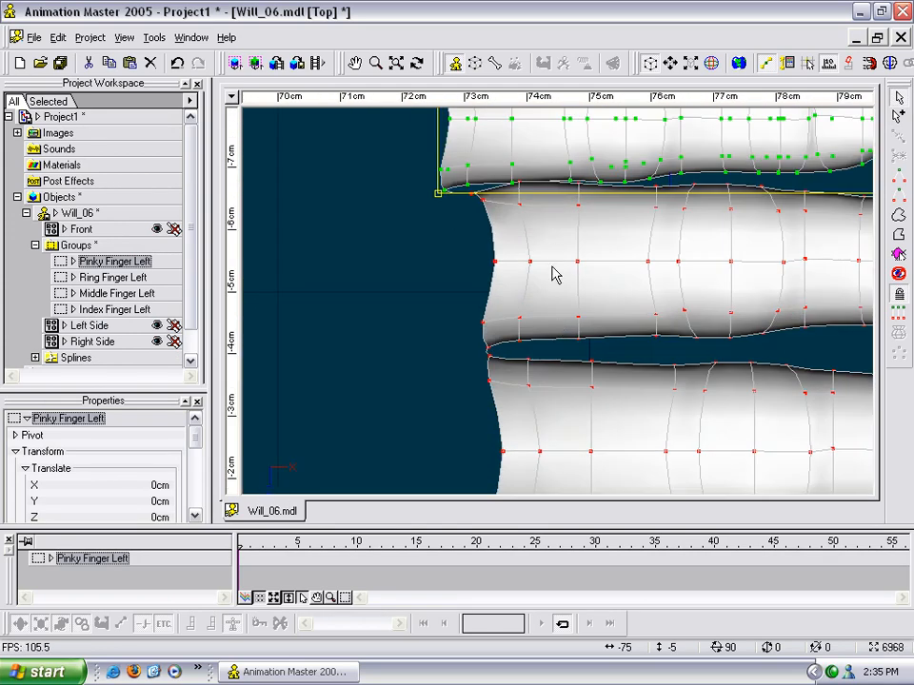
pyautogui.scroll(-4, 612, 347)
pyautogui.moveTo(612, 347); pyautogui.dragTo(547, 312, button='middle')
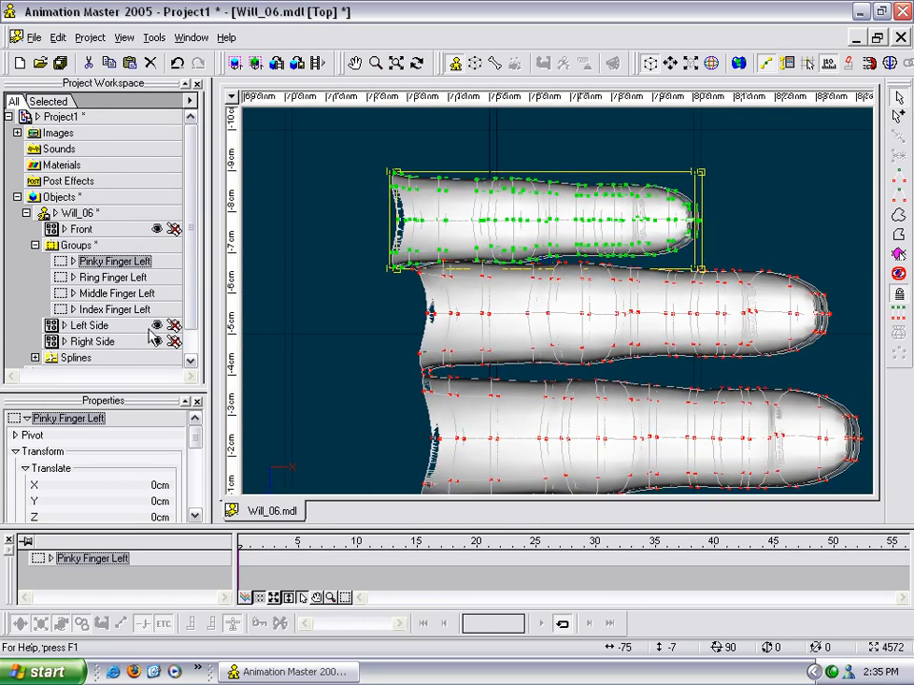
pyautogui.scroll(2, 427, 346)
pyautogui.click(313, 354)
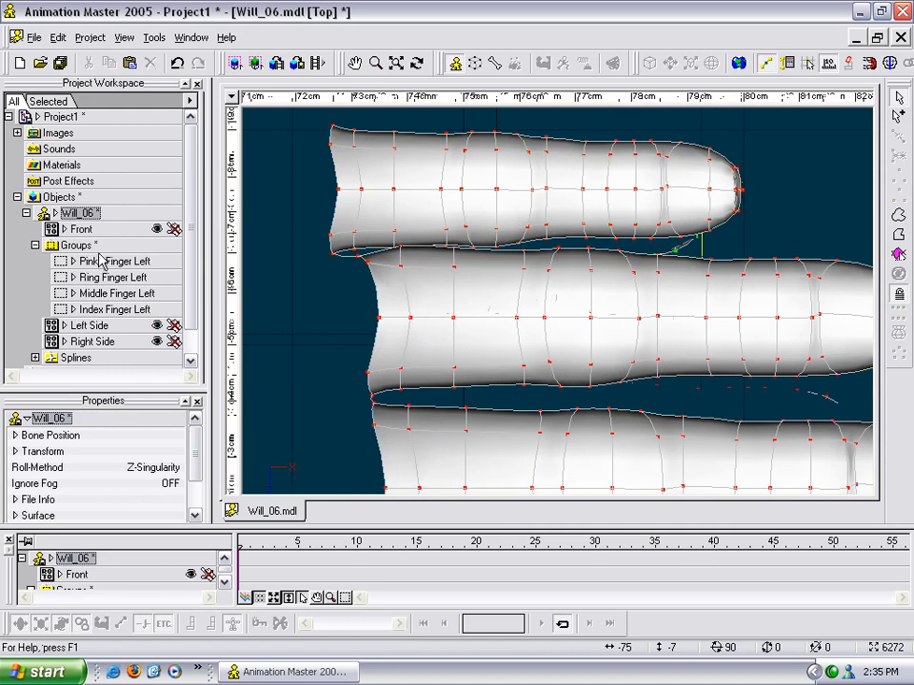
# Step: Examine the open finger bases and their undersides in perspective, with the Pinky Finger Left group highlighted for comparison
pyautogui.click(413, 318)
pyautogui.press('t')
pyautogui.moveTo(415, 319); pyautogui.dragTo(340, 352)
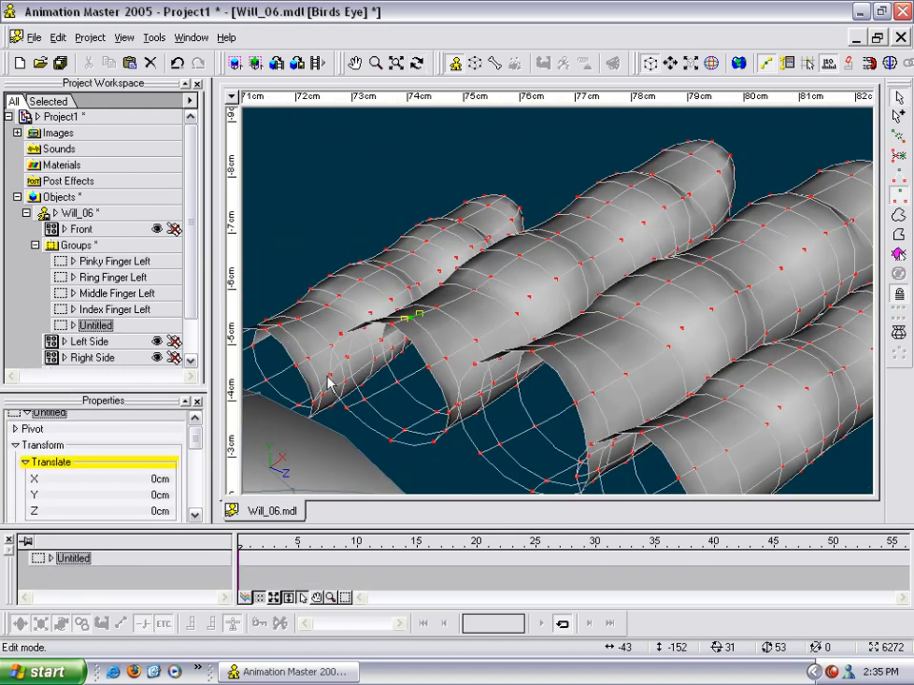
pyautogui.moveTo(400, 381); pyautogui.dragTo(521, 284, button='middle')
pyautogui.press('t')
pyautogui.moveTo(524, 280); pyautogui.dragTo(499, 280)
pyautogui.scroll(5, 498, 280)
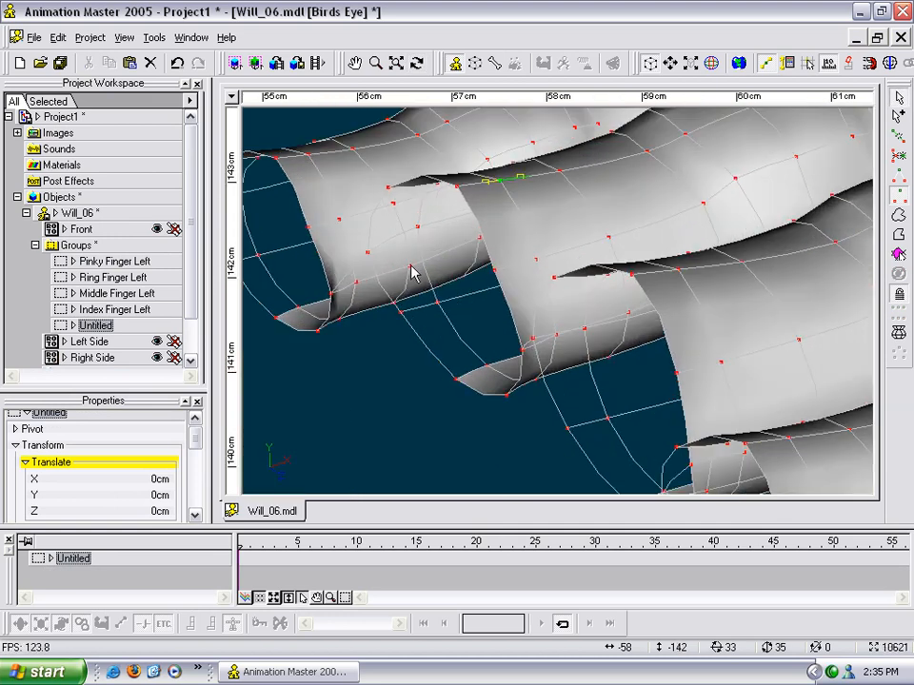
pyautogui.moveTo(384, 279); pyautogui.dragTo(493, 332, button='middle')
pyautogui.click(112, 309)
pyautogui.click(115, 261)
pyautogui.moveTo(533, 285); pyautogui.dragTo(436, 284, button='middle')
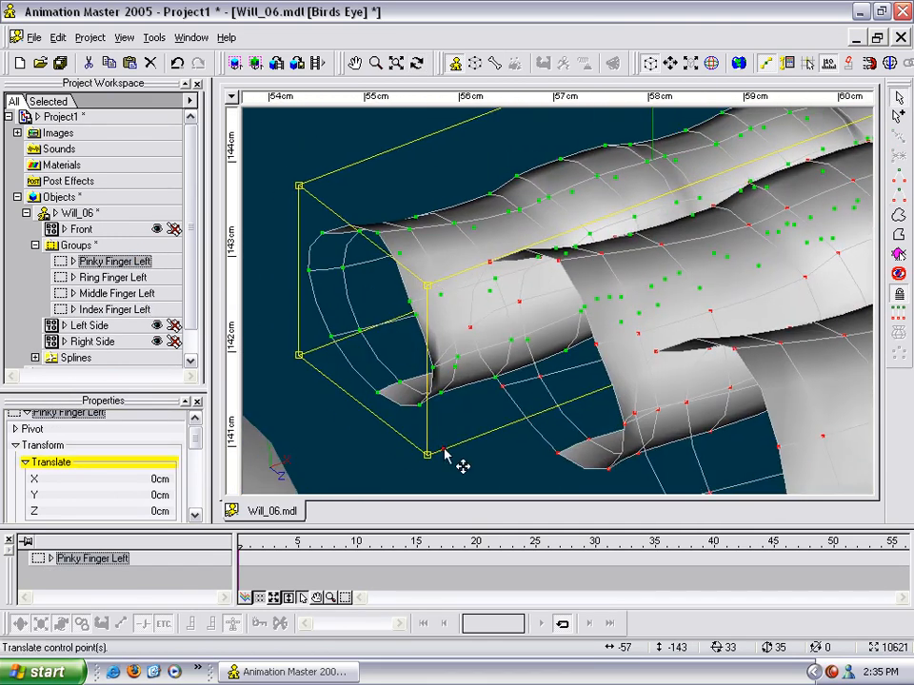
pyautogui.click(480, 467)
pyautogui.scroll(2, 488, 466)
pyautogui.moveTo(466, 407); pyautogui.dragTo(522, 378, button='middle')
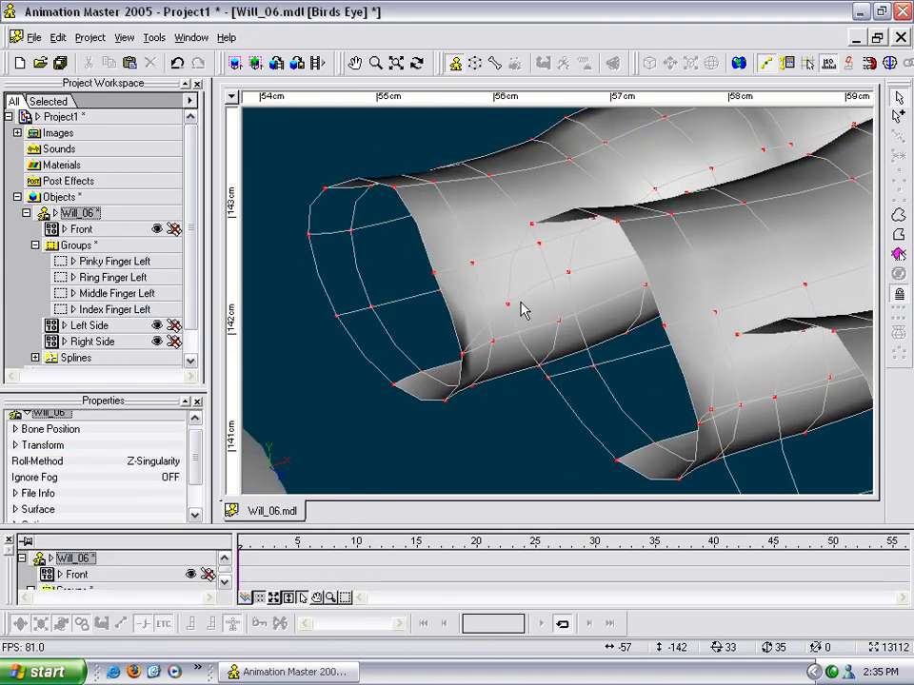
# Step: Examine how the four fingers line up with one another and with the open wrist end
pyautogui.scroll(-8, 505, 315)
pyautogui.press('t')
pyautogui.moveTo(594, 304); pyautogui.dragTo(594, 304)
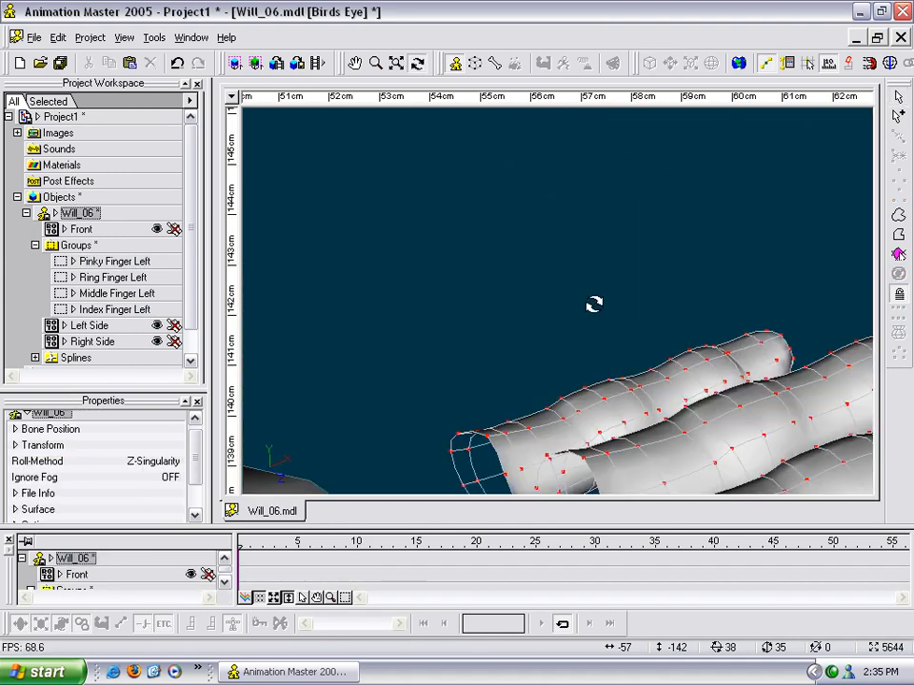
pyautogui.click(584, 457)
pyautogui.press('t')
pyautogui.moveTo(598, 442); pyautogui.dragTo(589, 475)
pyautogui.moveTo(564, 437); pyautogui.dragTo(437, 412, button='middle')
pyautogui.moveTo(589, 366); pyautogui.dragTo(591, 372)
pyautogui.press('Escape')
pyautogui.moveTo(757, 210); pyautogui.dragTo(707, 258)
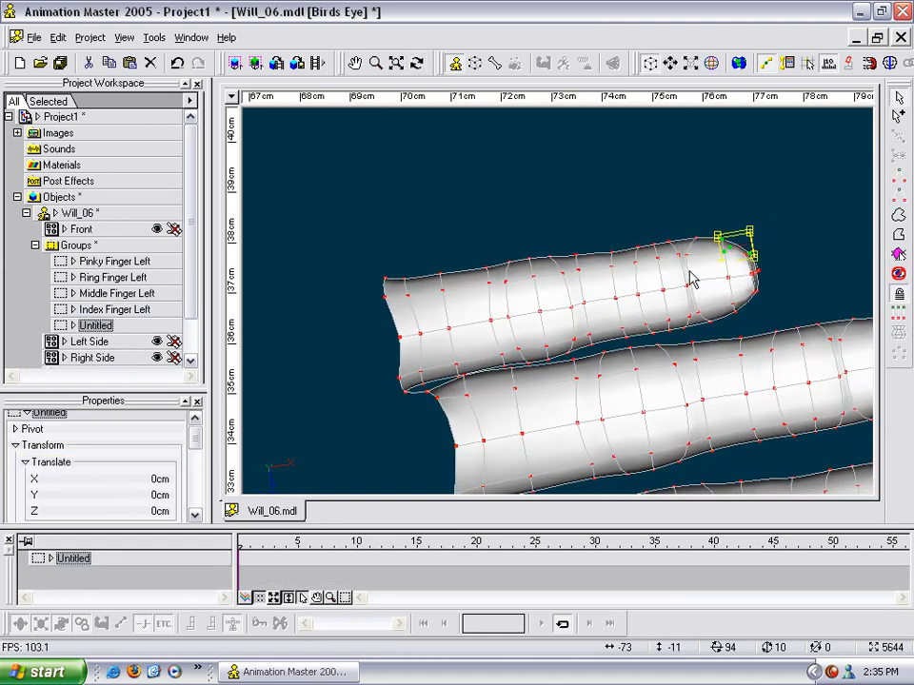
pyautogui.scroll(-8, 691, 279)
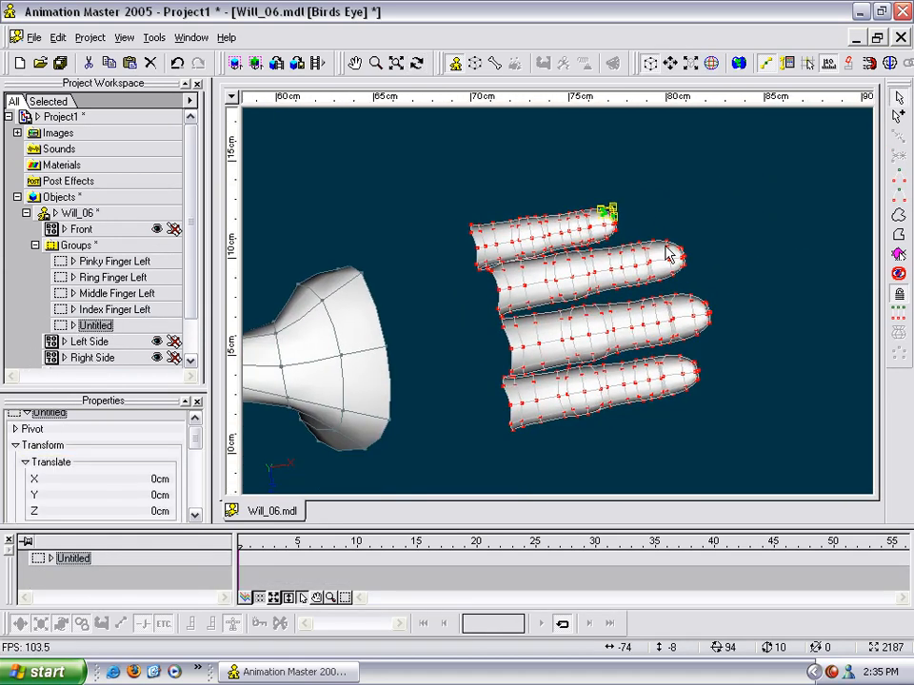
pyautogui.press('.')
pyautogui.click(749, 279)
pyautogui.scroll(8, 679, 300)
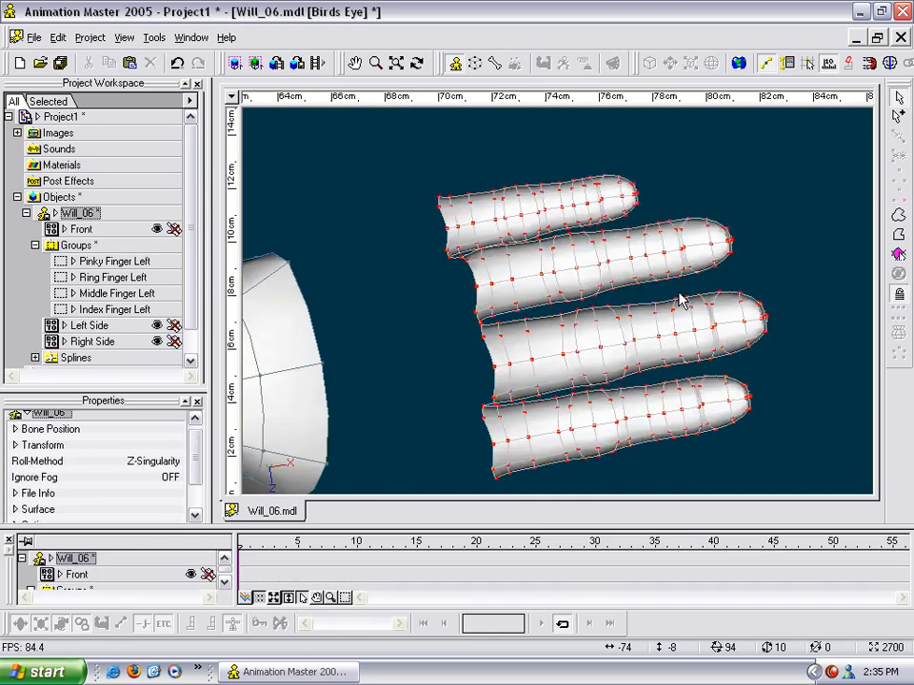
# Step: Examine the gaps between the finger bases and their connecting splines from the side and from above
pyautogui.click(655, 224)
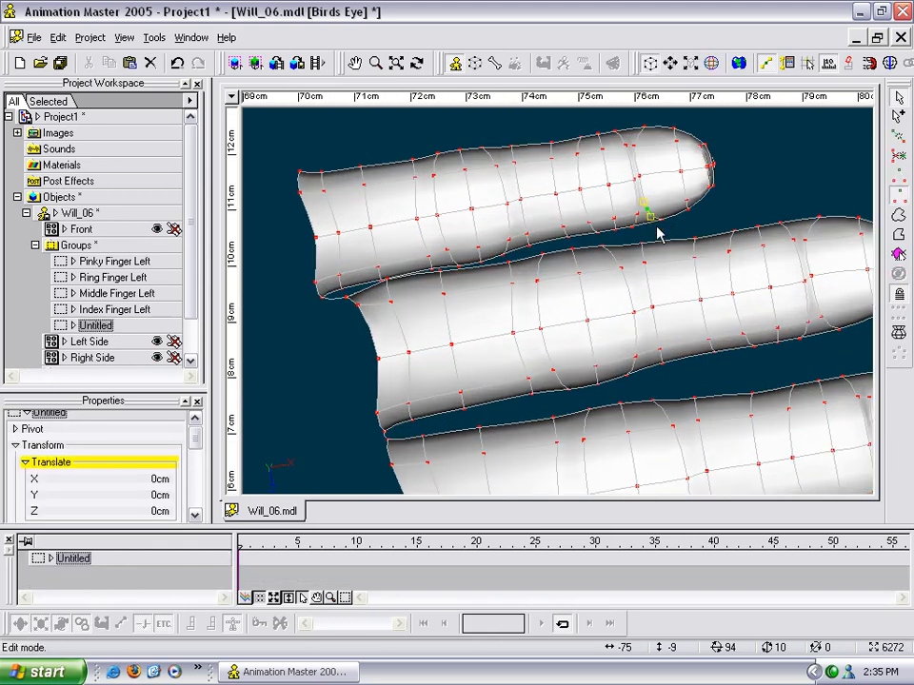
pyautogui.press('t')
pyautogui.moveTo(636, 266); pyautogui.dragTo(616, 218)
pyautogui.press('m')
pyautogui.moveTo(546, 248); pyautogui.dragTo(698, 292)
pyautogui.scroll(-2, 632, 240)
pyautogui.press('t')
pyautogui.press('m')
pyautogui.scroll(10, 675, 291)
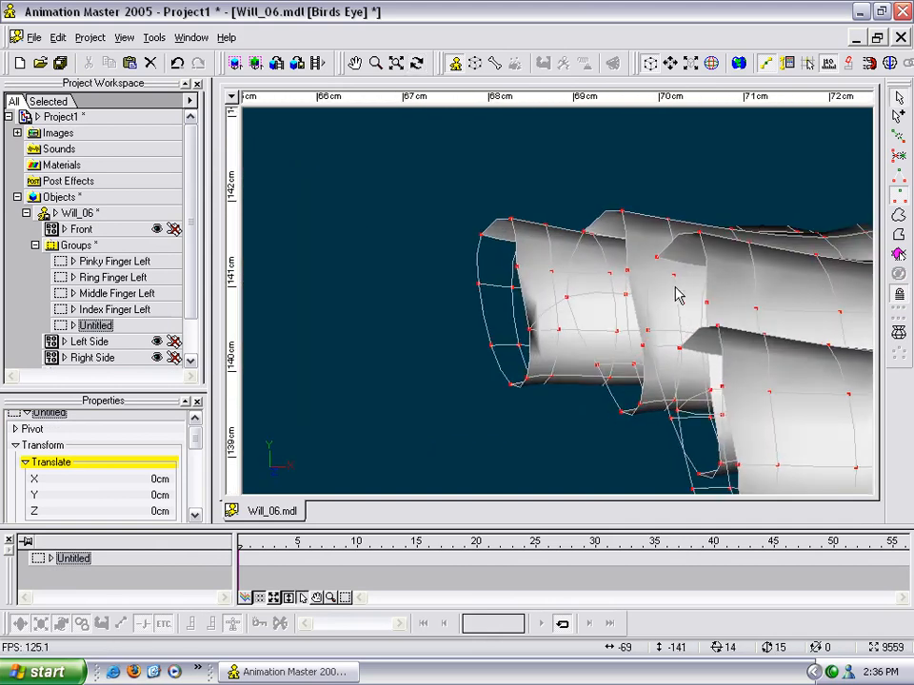
pyautogui.press('t')
pyautogui.moveTo(598, 371); pyautogui.dragTo(610, 304)
pyautogui.moveTo(457, 295); pyautogui.dragTo(479, 379)
pyautogui.press('t')
pyautogui.scroll(-9, 479, 378)
pyautogui.scroll(-4, 482, 374)
pyautogui.moveTo(492, 360); pyautogui.dragTo(433, 307, button='middle')
pyautogui.scroll(13, 434, 307)
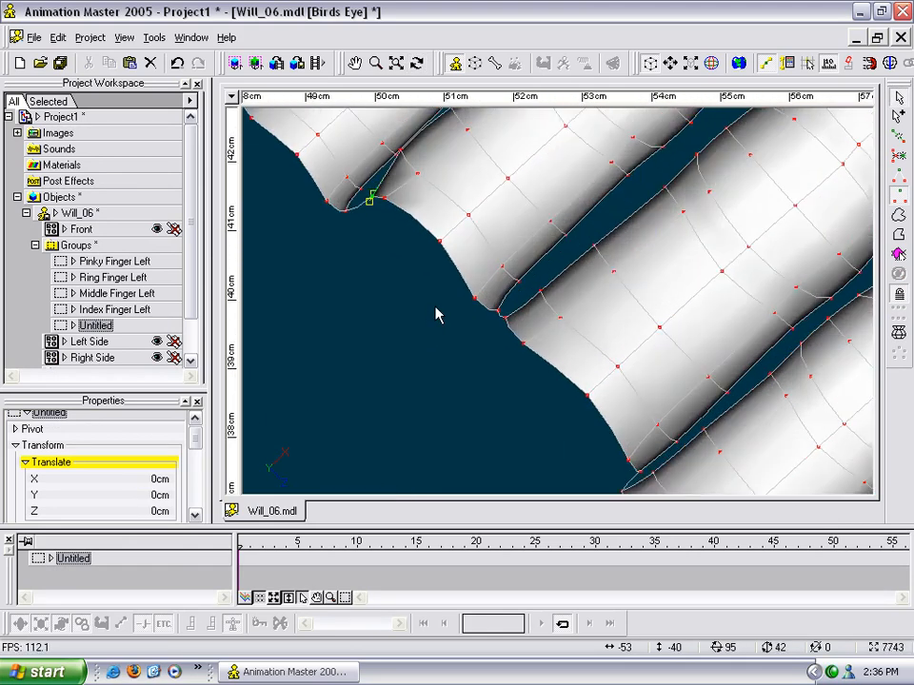
# Step: Insert a control point in the middle of the spline joining the middle and ring finger bases
pyautogui.press('t')
pyautogui.moveTo(460, 386); pyautogui.dragTo(378, 316)
pyautogui.click(453, 362)
pyautogui.click(449, 330)
pyautogui.press('t')
pyautogui.moveTo(380, 315); pyautogui.dragTo(375, 380, button='middle')
# Step: Unlock the wrist's control points and draw a spline from the wrist's top edge toward the gap between the middle and ring fingers
pyautogui.scroll(-11, 375, 380)
pyautogui.moveTo(463, 207); pyautogui.dragTo(459, 339, button='middle')
pyautogui.press('t')
pyautogui.moveTo(459, 338); pyautogui.dragTo(482, 360)
pyautogui.moveTo(483, 360); pyautogui.dragTo(524, 259, button='middle')
pyautogui.scroll(3, 524, 259)
pyautogui.scroll(-6, 461, 229)
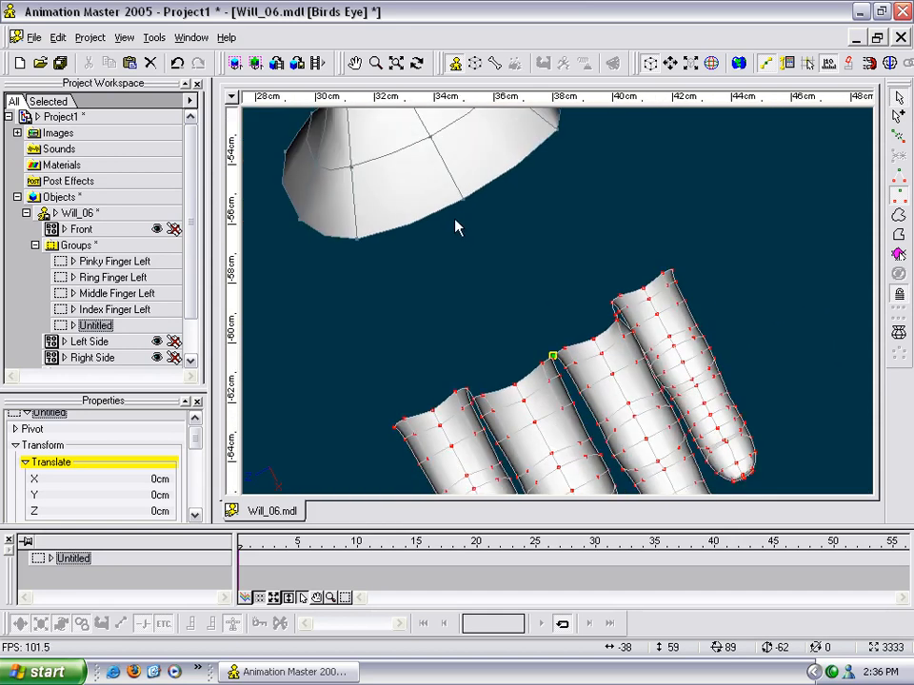
pyautogui.scroll(10, 643, 301)
pyautogui.scroll(-10, 622, 316)
pyautogui.scroll(3, 572, 285)
pyautogui.click(463, 198)
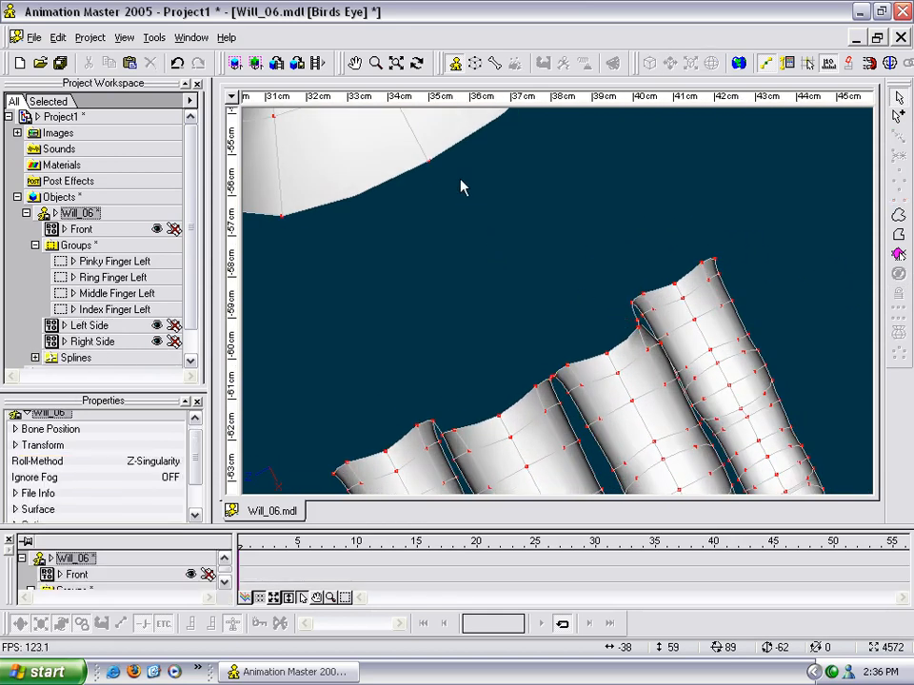
pyautogui.press('a')
pyautogui.moveTo(486, 241); pyautogui.dragTo(518, 324)
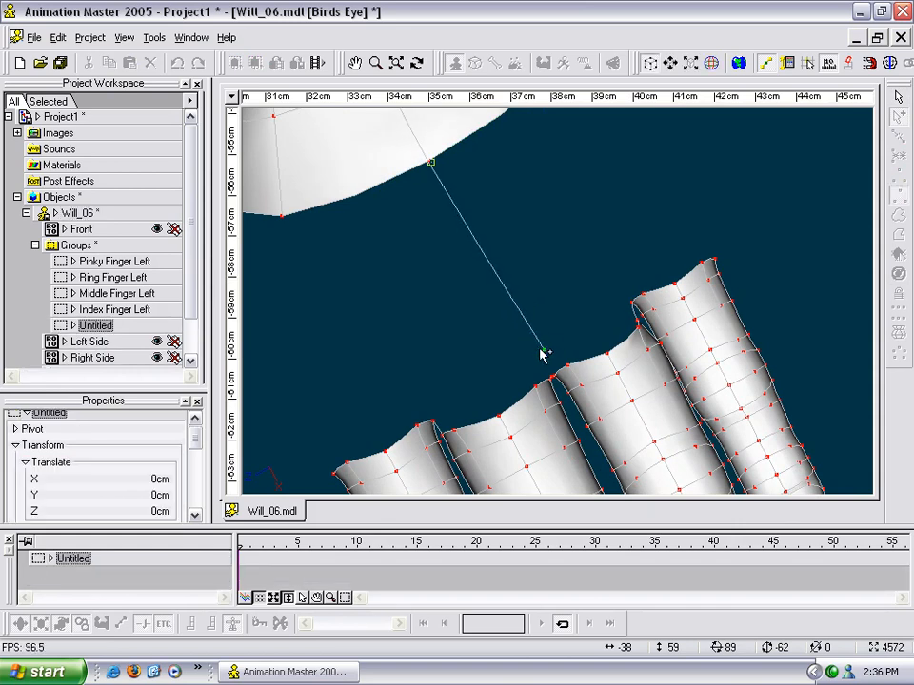
pyautogui.press('Escape')
# Step: Attach the new wrist spline's free end to the middle control point between the middle and ring finger bases
pyautogui.scroll(-1, 592, 362)
pyautogui.moveTo(591, 362); pyautogui.dragTo(581, 274, button='middle')
pyautogui.scroll(11, 571, 231)
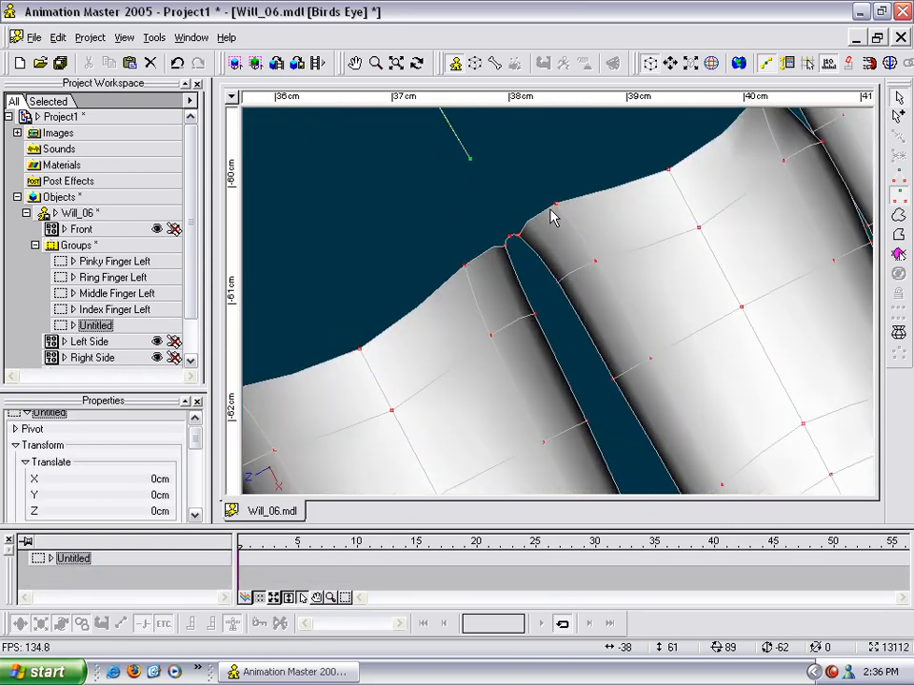
pyautogui.moveTo(554, 212); pyautogui.dragTo(586, 304, button='middle')
pyautogui.moveTo(506, 257); pyautogui.dragTo(546, 332)
# Step: Examine the wrist-to-finger spline against the reference drawing in the front view and check the hand from the right
pyautogui.scroll(-8, 557, 321)
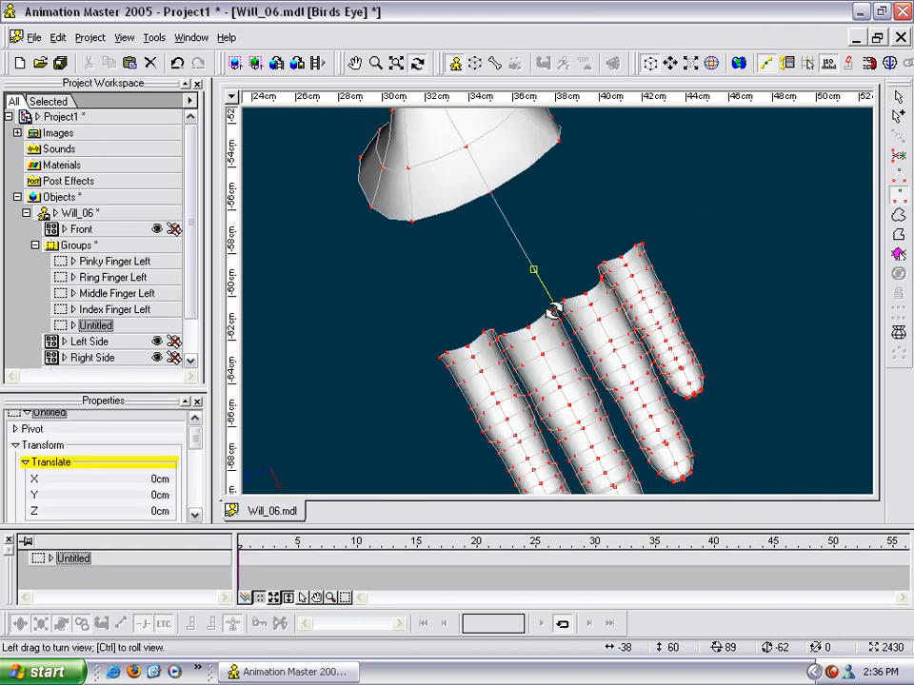
pyautogui.press('1')
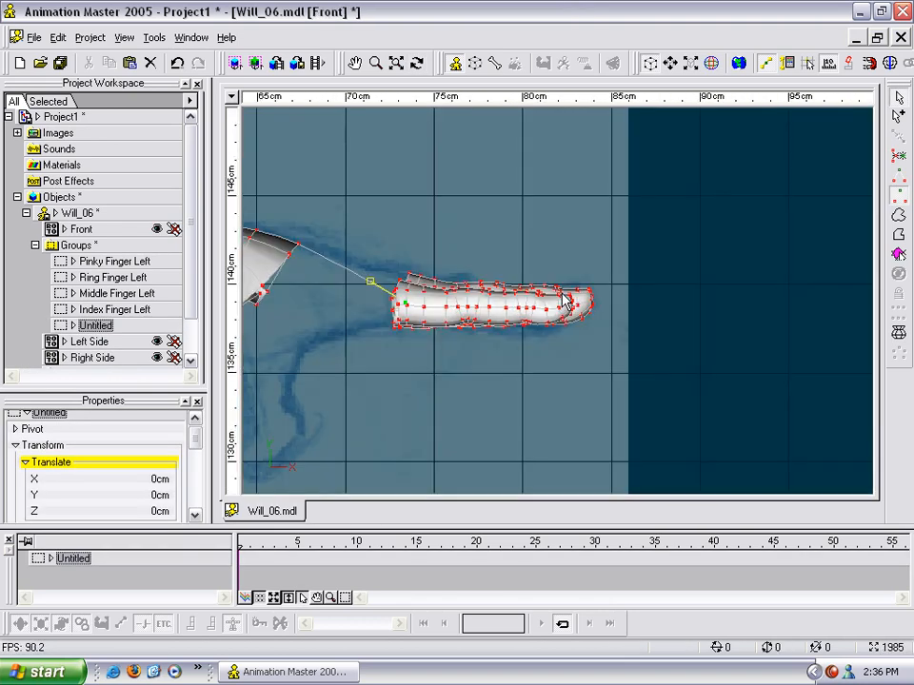
pyautogui.scroll(5, 389, 270)
pyautogui.moveTo(389, 271); pyautogui.dragTo(704, 340, button='middle')
pyautogui.scroll(3, 706, 343)
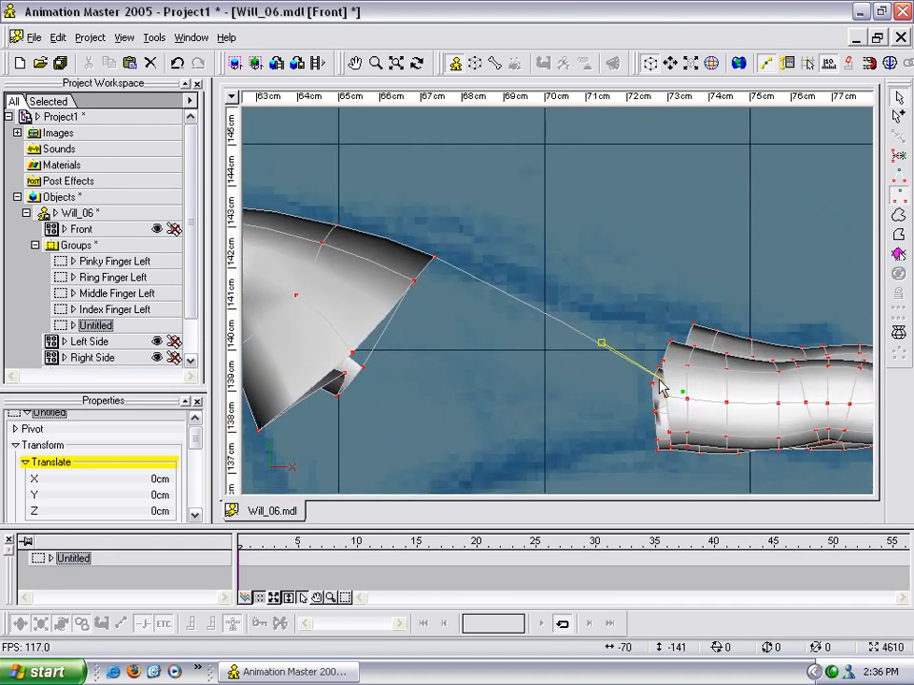
pyautogui.click(693, 326)
pyautogui.press('t')
pyautogui.moveTo(693, 326); pyautogui.dragTo(640, 362)
pyautogui.press('1')
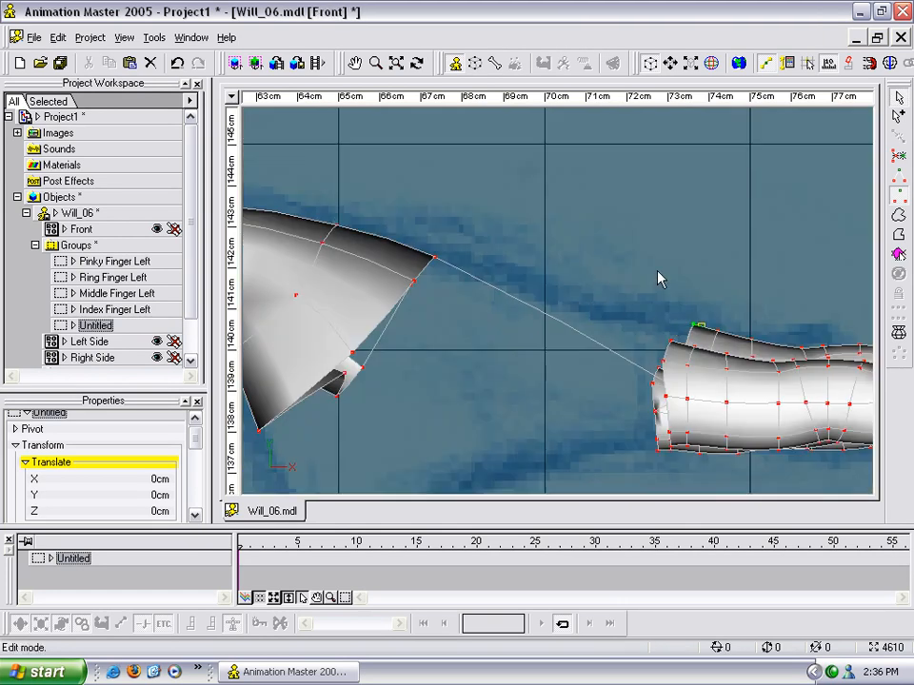
pyautogui.scroll(-2, 628, 278)
pyautogui.press('4')
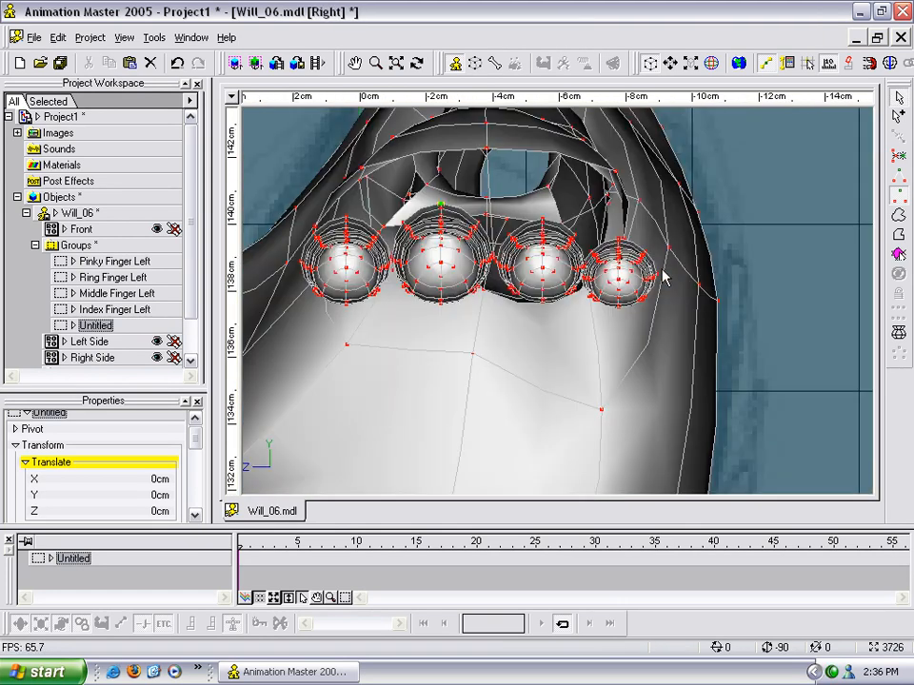
# Step: Examine the wrist opening, the new spline and the undersides of the finger bases from below
pyautogui.click(491, 200)
pyautogui.press('t')
pyautogui.moveTo(507, 211); pyautogui.dragTo(653, 224)
pyautogui.moveTo(639, 411); pyautogui.dragTo(662, 178, button='middle')
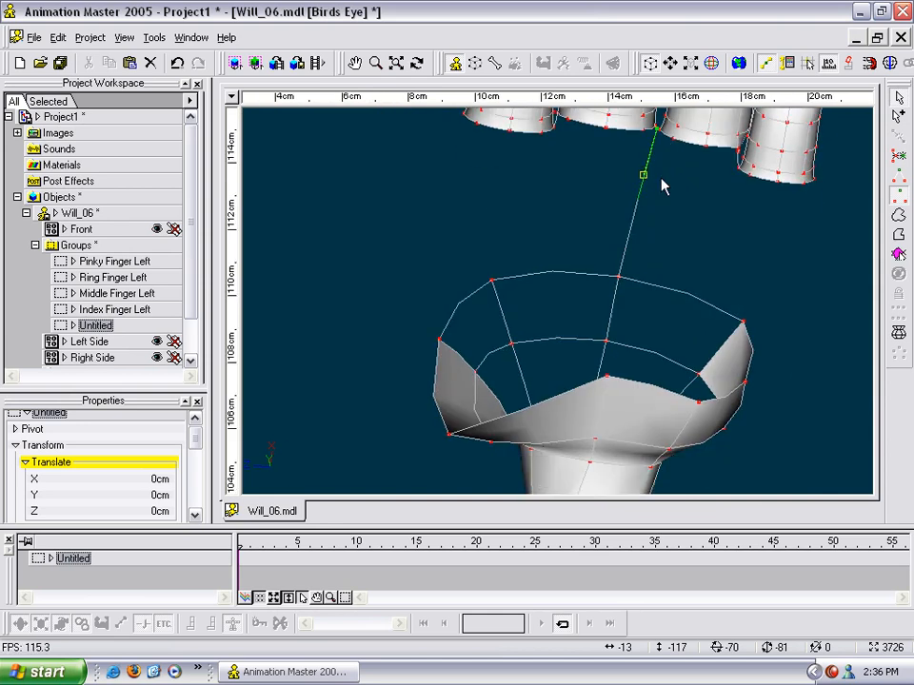
pyautogui.moveTo(625, 358); pyautogui.dragTo(671, 373)
pyautogui.scroll(3, 670, 362)
pyautogui.scroll(2, 716, 347)
pyautogui.moveTo(716, 344); pyautogui.dragTo(534, 373, button='middle')
pyautogui.scroll(2, 634, 363)
pyautogui.moveTo(634, 362); pyautogui.dragTo(552, 344, button='middle')
pyautogui.press('t')
pyautogui.moveTo(598, 288); pyautogui.dragTo(624, 297)
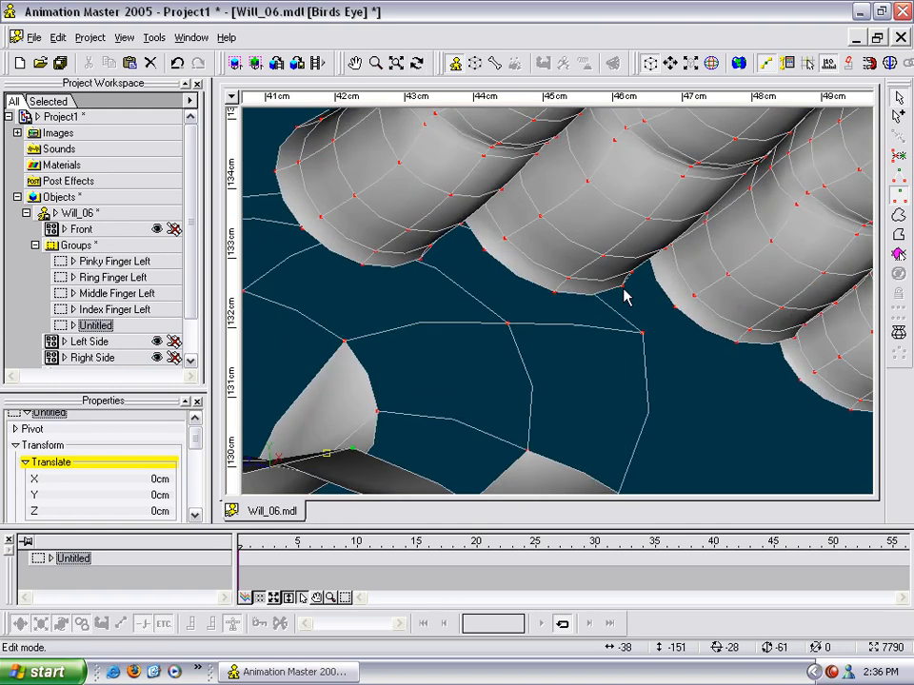
pyautogui.press('t')
pyautogui.moveTo(593, 362); pyautogui.dragTo(628, 304)
# Step: Insert a control point on the wrist spline just behind the gap between the middle and ring fingers
pyautogui.scroll(2, 616, 389)
pyautogui.click(628, 269)
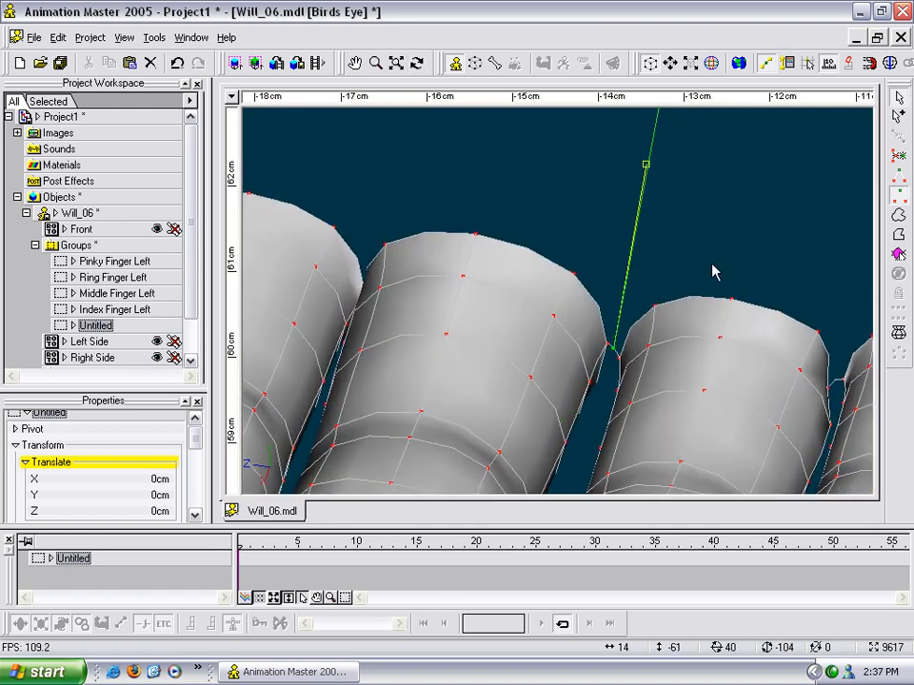
pyautogui.scroll(-7, 707, 264)
pyautogui.moveTo(705, 249); pyautogui.dragTo(610, 287, button='middle')
pyautogui.moveTo(598, 251); pyautogui.dragTo(648, 325)
pyautogui.scroll(6, 559, 283)
pyautogui.press('m')
pyautogui.scroll(4, 654, 317)
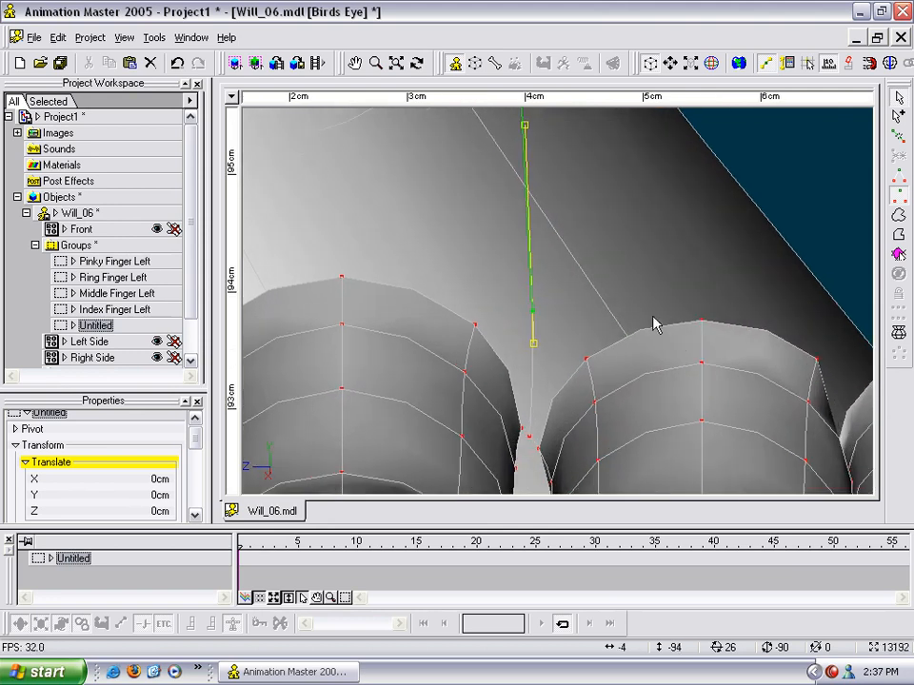
# Step: Add a spline from the middle finger's upper base point through the inserted wrist-spline point to the ring finger's upper base point
pyautogui.moveTo(662, 287); pyautogui.dragTo(655, 318, button='middle')
pyautogui.click(612, 312)
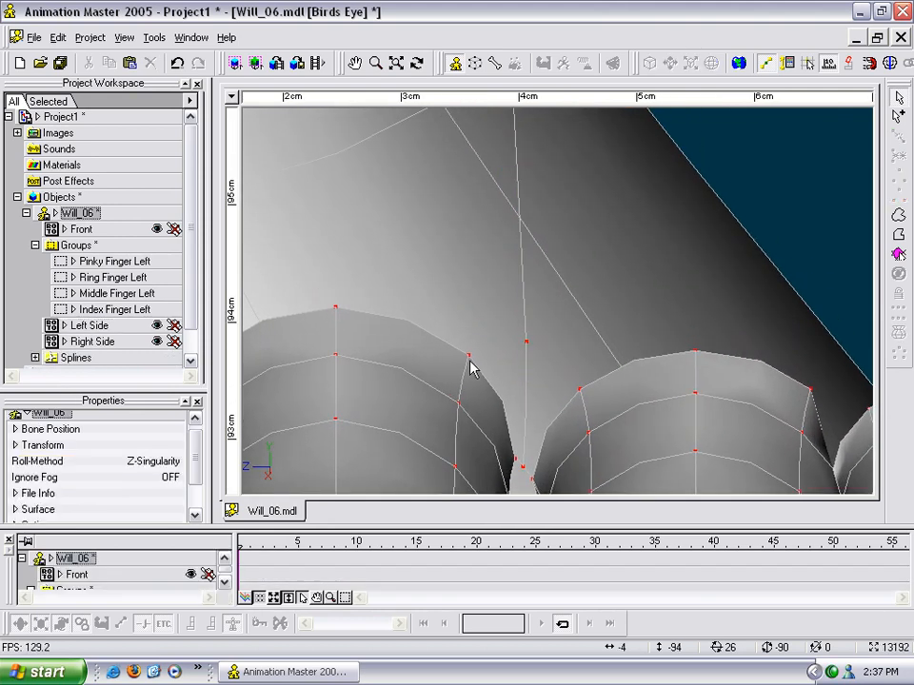
pyautogui.click(522, 337)
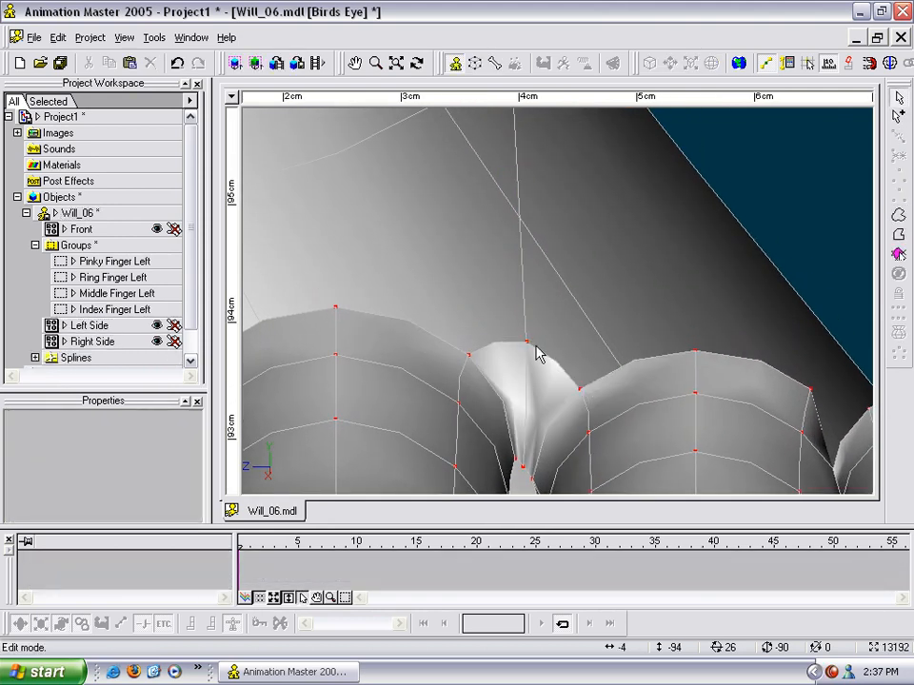
# Step: Reposition the upper control point of the web between the middle and ring fingers and check its shape
pyautogui.click(527, 342)
pyautogui.press('t')
pyautogui.moveTo(594, 316); pyautogui.dragTo(465, 330)
pyautogui.press('t')
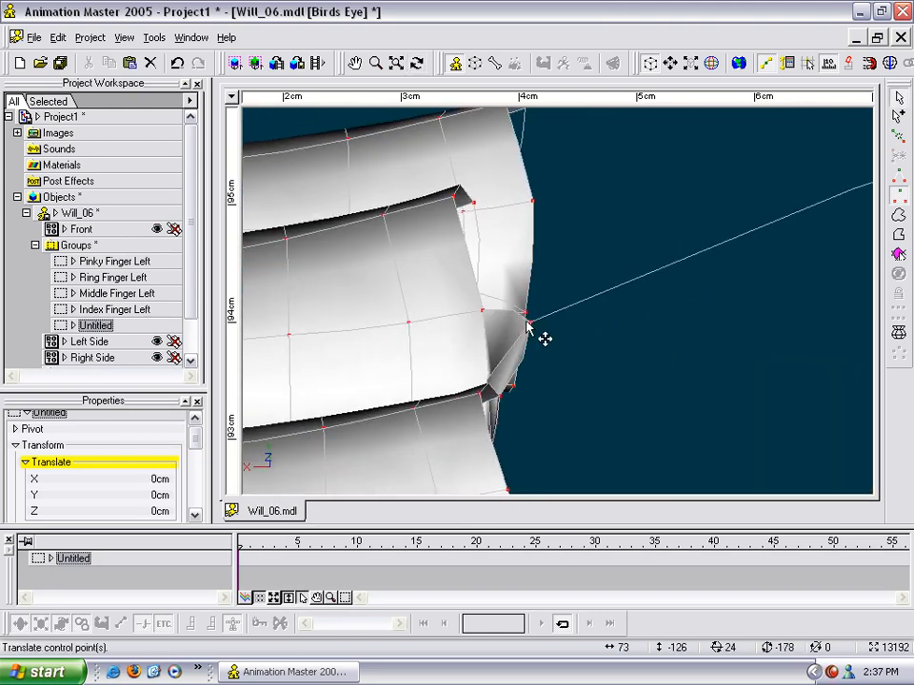
pyautogui.press('t')
pyautogui.moveTo(545, 319); pyautogui.dragTo(573, 157)
pyautogui.press('m')
pyautogui.press('t')
pyautogui.moveTo(506, 276); pyautogui.dragTo(532, 277)
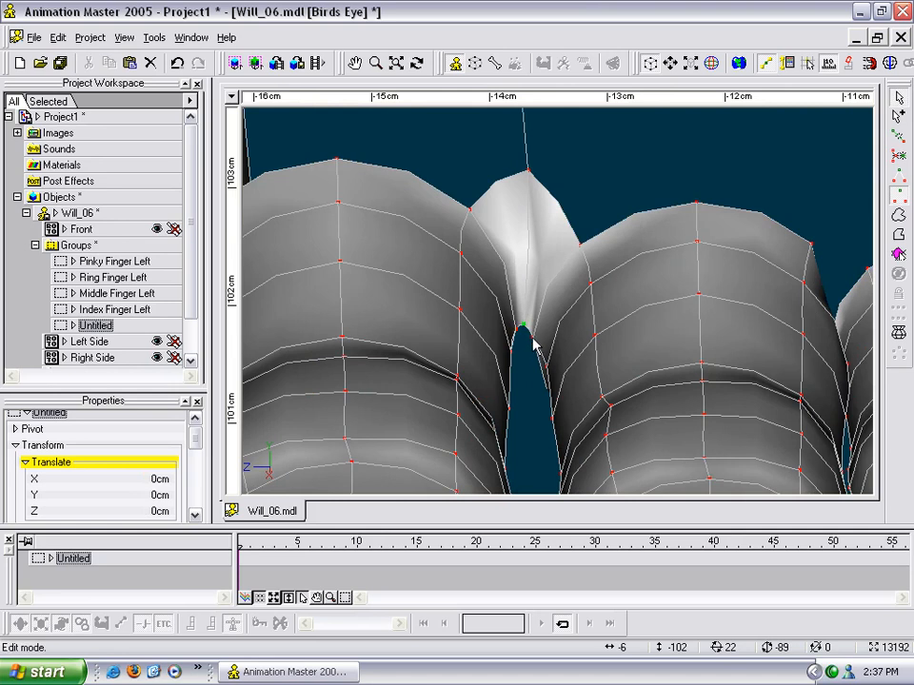
# Step: From below, start a palm-side spline at the middle control point between the middle and ring finger bases, heading toward the wrist
pyautogui.moveTo(544, 313); pyautogui.dragTo(629, 189)
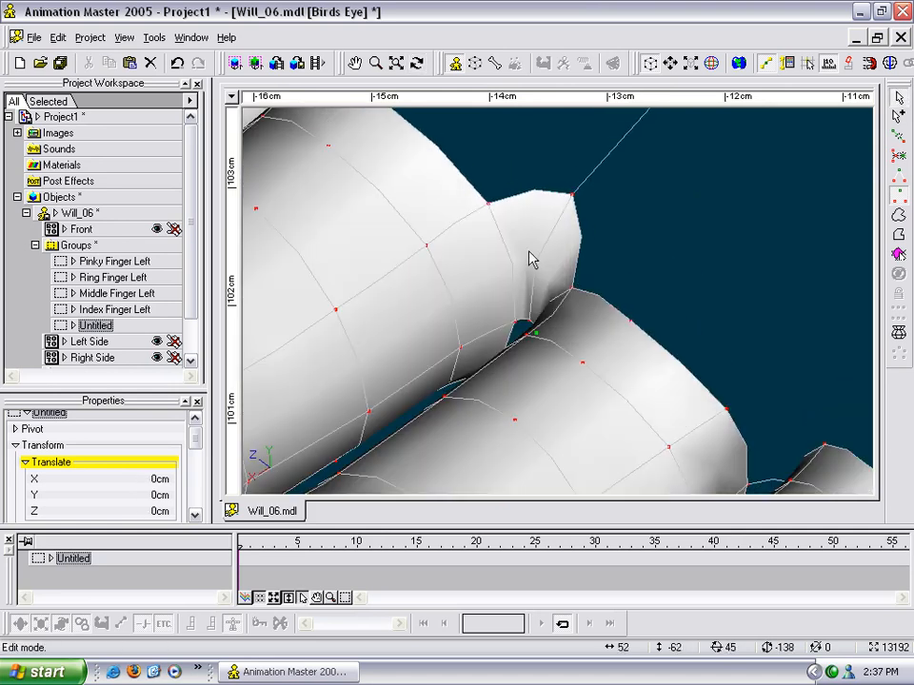
pyautogui.press('t')
pyautogui.moveTo(523, 330); pyautogui.dragTo(584, 216)
pyautogui.press('m')
pyautogui.moveTo(571, 309); pyautogui.dragTo(607, 105)
pyautogui.scroll(-2, 600, 160)
pyautogui.press('a')
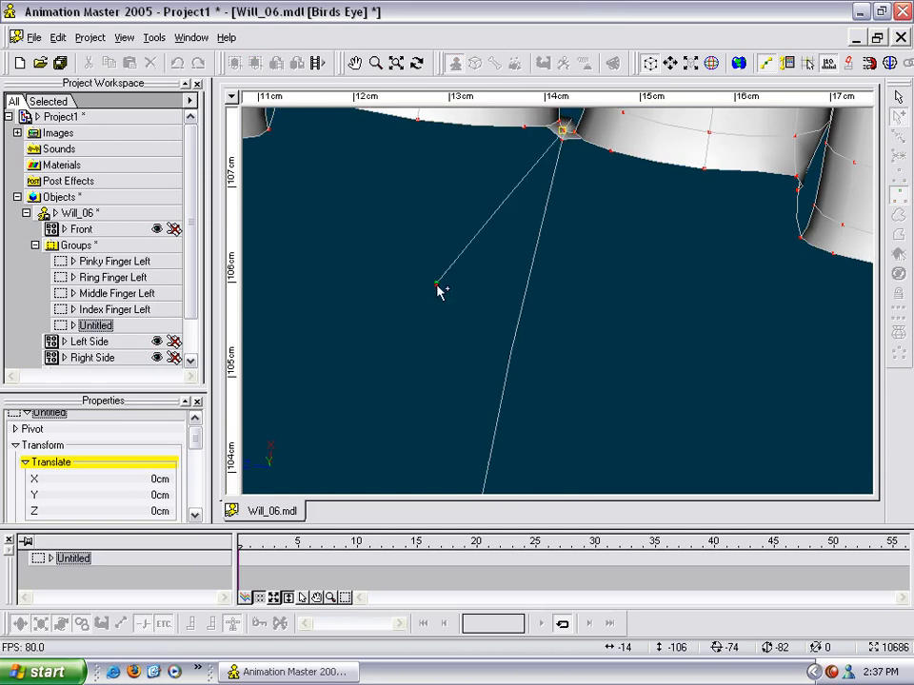
pyautogui.rightClick(505, 296)
# Step: Attach the palm-side spline's free end to the control point on the wrist's lower edge
pyautogui.press('m')
pyautogui.moveTo(558, 179); pyautogui.dragTo(573, 127)
pyautogui.scroll(-6, 574, 128)
pyautogui.press('m')
pyautogui.moveTo(546, 288); pyautogui.dragTo(351, 205)
pyautogui.scroll(-2, 585, 128)
pyautogui.rightClick(548, 384)
pyautogui.click(546, 384)
pyautogui.press('t')
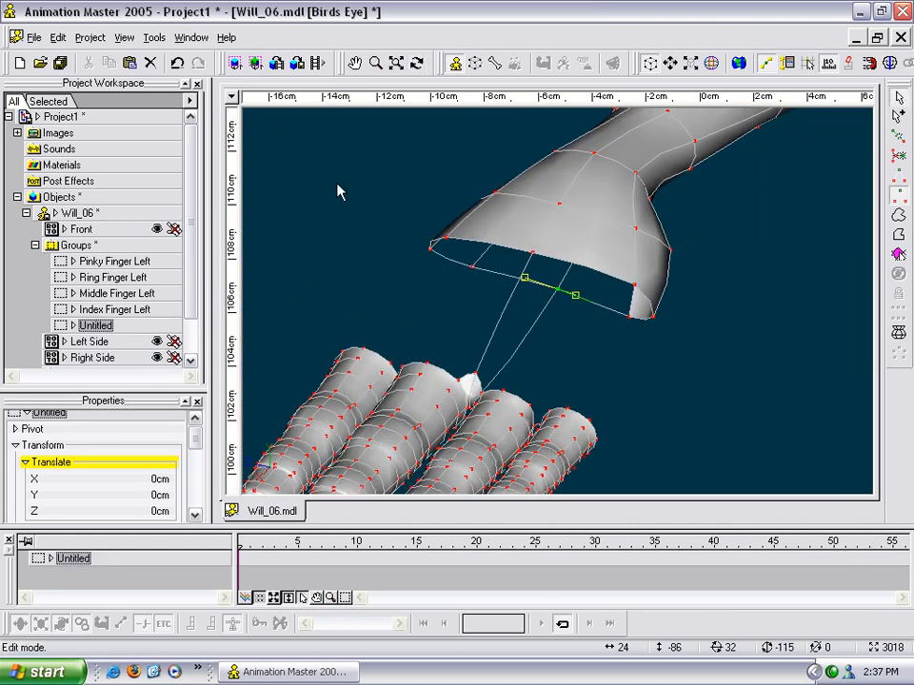
# Step: Save the Will_06 model
pyautogui.rightClick(330, 165)
pyautogui.click(393, 232)
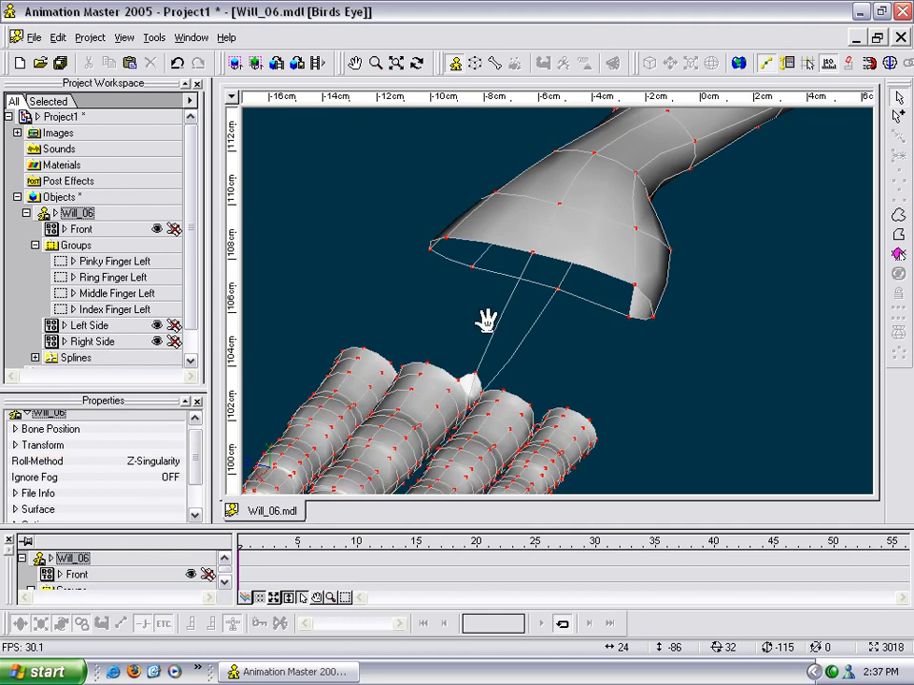
# Step: Examine the web control points between the middle and ring fingers from the back and palm sides of the hand
pyautogui.moveTo(489, 328); pyautogui.dragTo(485, 239, button='middle')
pyautogui.scroll(4, 484, 239)
pyautogui.click(551, 147)
pyautogui.press('t')
pyautogui.moveTo(537, 182); pyautogui.dragTo(466, 205)
pyautogui.press('t')
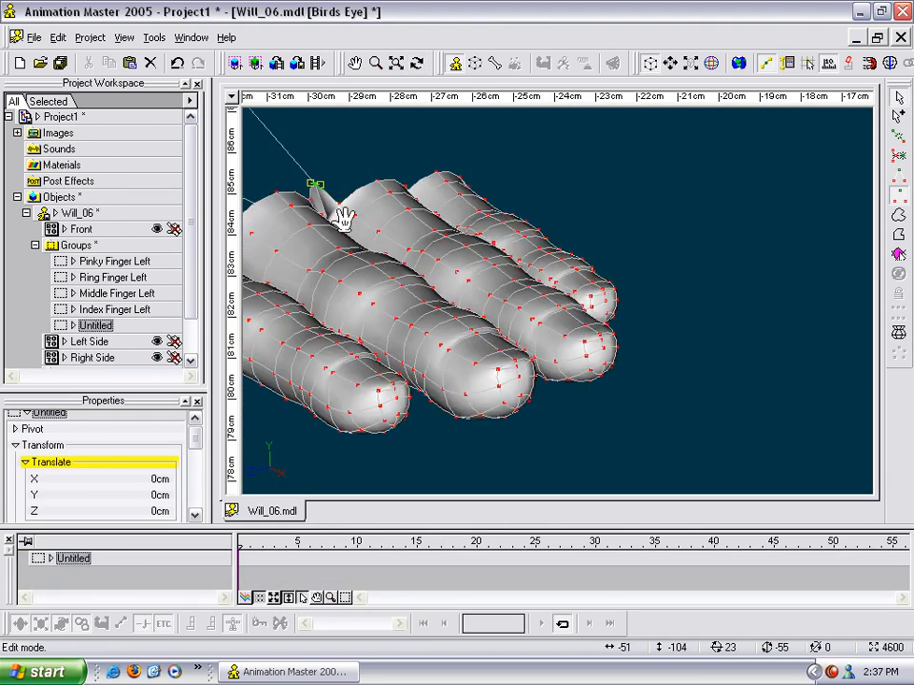
pyautogui.moveTo(338, 217); pyautogui.dragTo(542, 286, button='middle')
pyautogui.scroll(3, 542, 285)
pyautogui.moveTo(512, 263); pyautogui.dragTo(497, 221)
pyautogui.press('t')
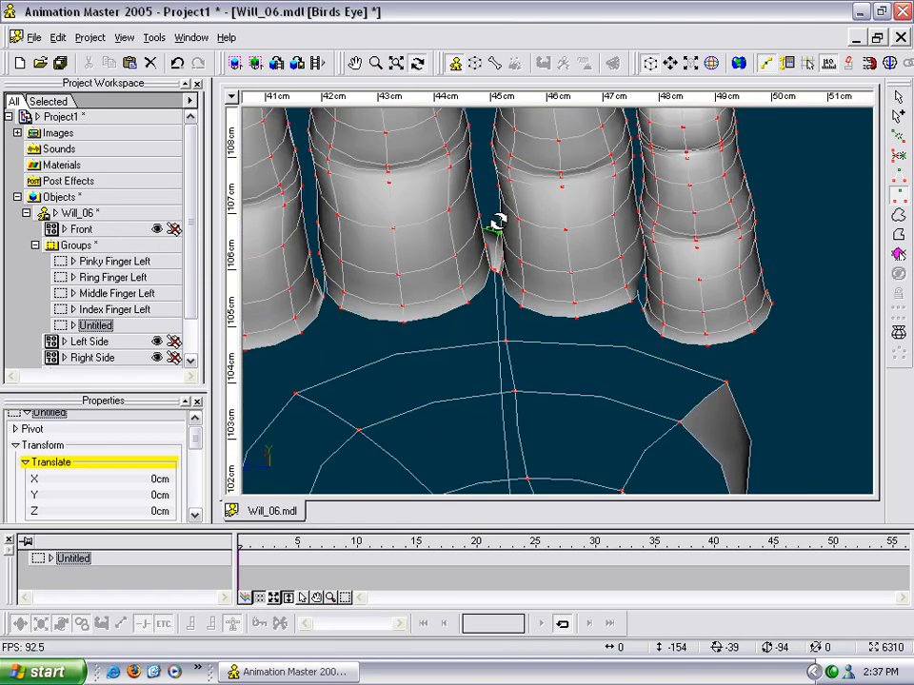
# Step: Reposition the palm-side spline's control point in the web between the middle and ring finger bases
pyautogui.press('t')
pyautogui.moveTo(526, 320); pyautogui.dragTo(445, 319)
pyautogui.moveTo(445, 319); pyautogui.dragTo(514, 165, button='middle')
pyautogui.moveTo(492, 260); pyautogui.dragTo(435, 239)
pyautogui.press('t')
pyautogui.scroll(3, 435, 238)
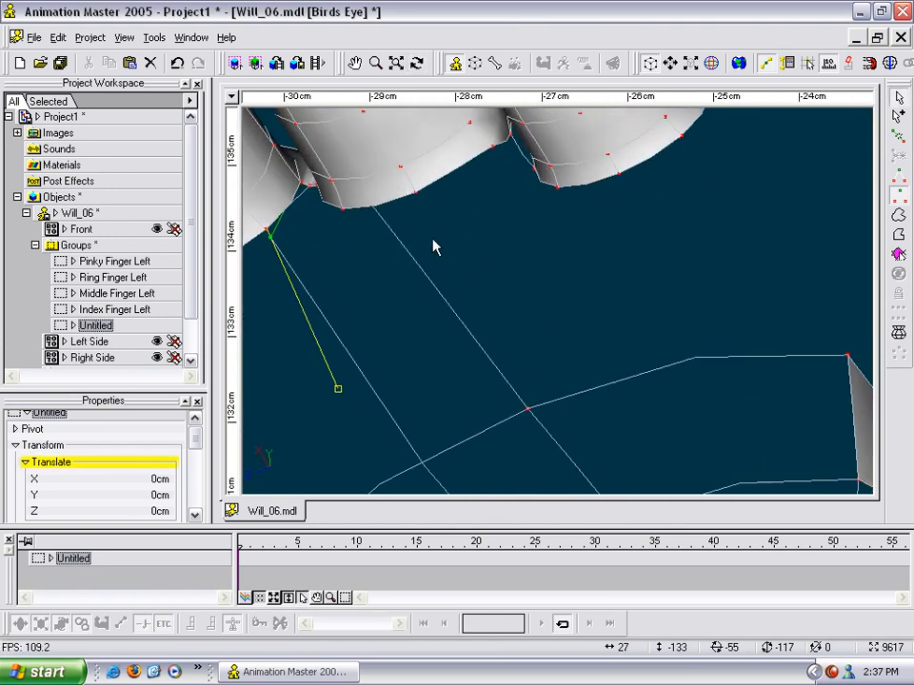
pyautogui.press('t')
pyautogui.moveTo(329, 219); pyautogui.dragTo(307, 232)
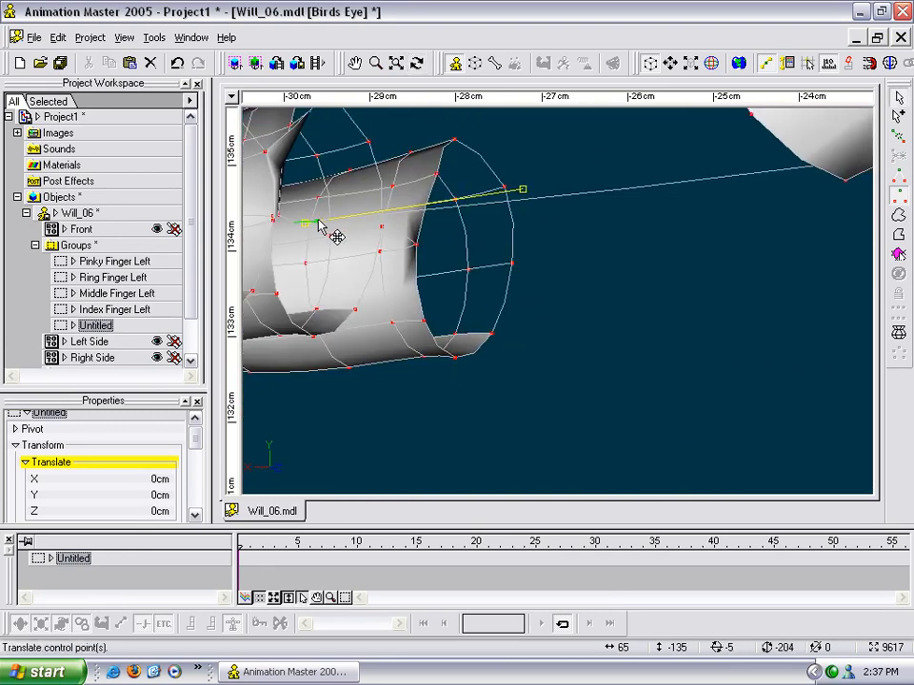
pyautogui.moveTo(306, 273); pyautogui.dragTo(307, 271)
# Step: From below, add a spline segment joining the palm-side web point to the neighbouring finger's base
pyautogui.press('t')
pyautogui.moveTo(308, 272); pyautogui.dragTo(410, 223)
pyautogui.press('a')
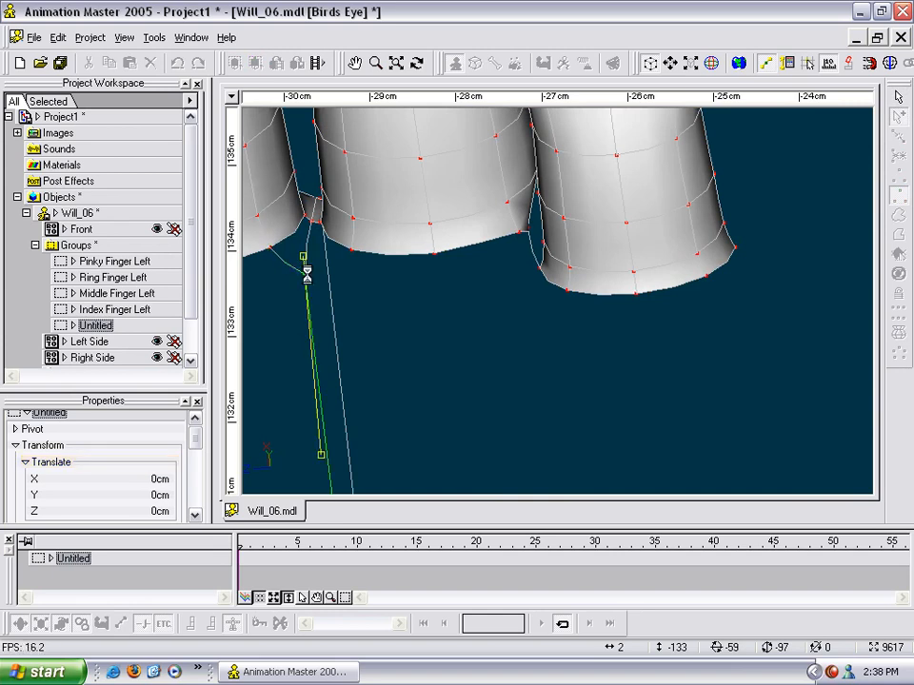
pyautogui.click(352, 253)
# Step: Adjust the palm-side web control point so the webbing between the middle and ring fingers curves smoothly
pyautogui.click(316, 223)
pyautogui.press('t')
pyautogui.moveTo(318, 225); pyautogui.dragTo(252, 238)
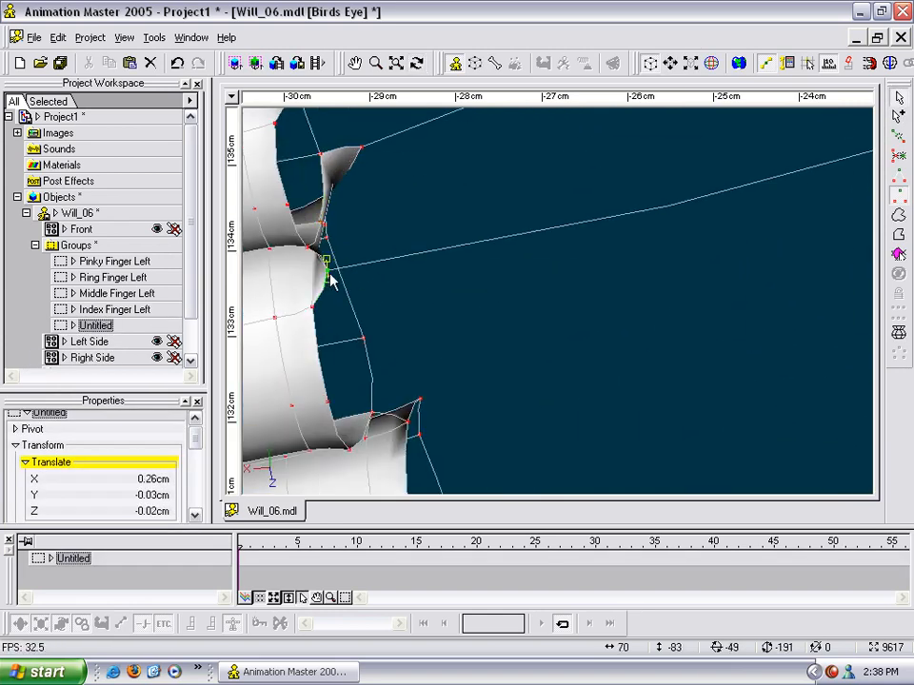
pyautogui.moveTo(332, 279); pyautogui.dragTo(380, 235)
# Step: Inspect the gap between the ring and pinky finger bases up close
pyautogui.press('t')
pyautogui.press('t')
pyautogui.press('m')
pyautogui.scroll(4, 380, 235)
pyautogui.moveTo(546, 241); pyautogui.dragTo(416, 230, button='middle')
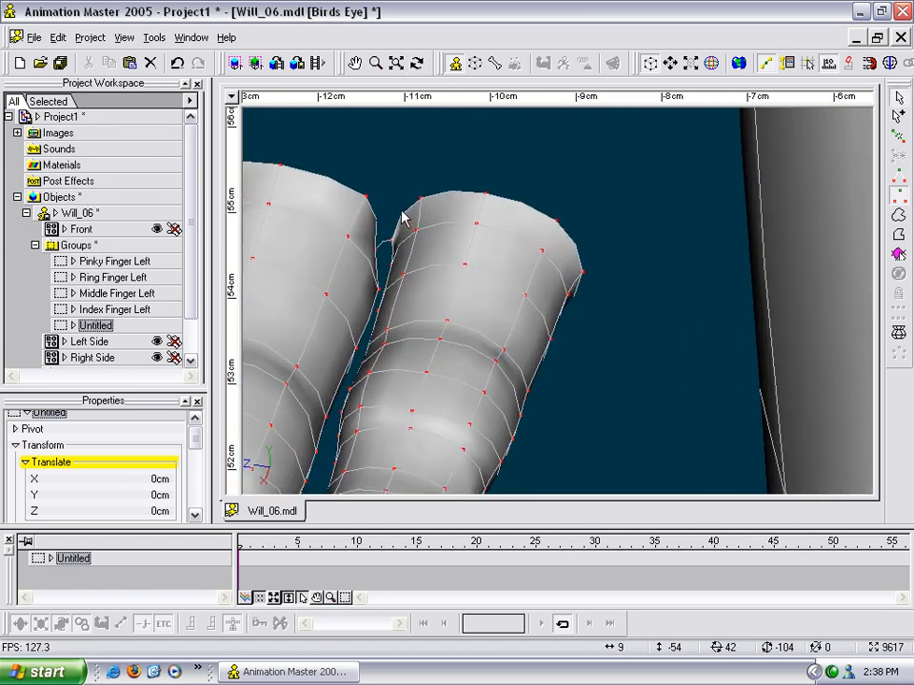
pyautogui.scroll(-3, 366, 228)
pyautogui.moveTo(358, 236); pyautogui.dragTo(512, 210, button='middle')
pyautogui.scroll(-6, 512, 210)
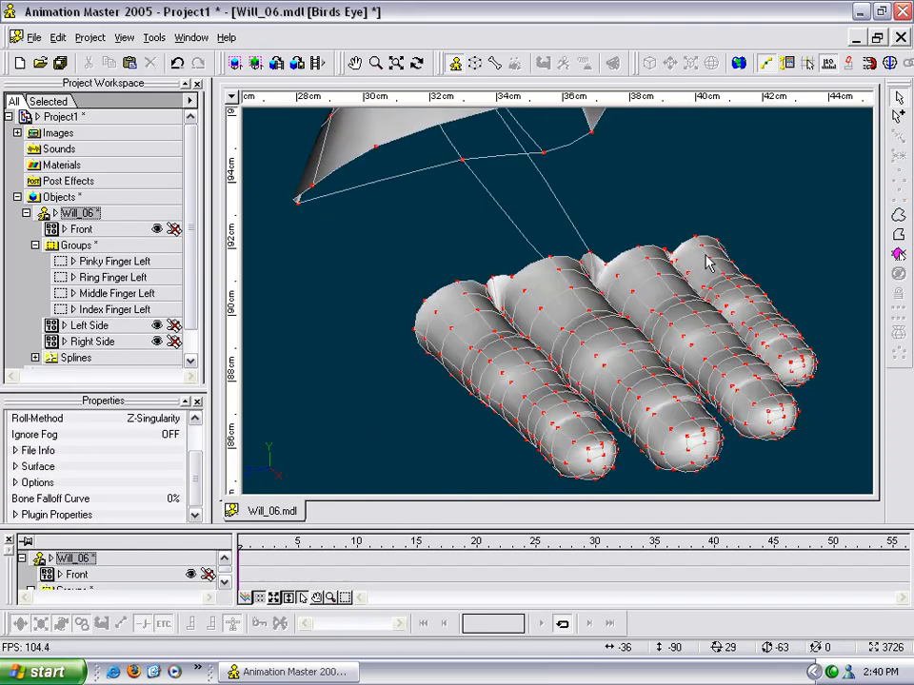
# Step: Examine the webs between all four finger bases from above and up close
pyautogui.press('t')
pyautogui.moveTo(680, 264)
pyautogui.mouseDown()
pyautogui.moveTo(658, 277)
pyautogui.moveTo(666, 269)
pyautogui.mouseUp()
pyautogui.click(657, 378)
pyautogui.press('t')
pyautogui.moveTo(659, 385); pyautogui.dragTo(763, 421)
pyautogui.scroll(10, 717, 296)
pyautogui.moveTo(764, 396); pyautogui.dragTo(509, 323, button='middle')
pyautogui.moveTo(445, 255); pyautogui.dragTo(443, 171)
pyautogui.moveTo(435, 270); pyautogui.dragTo(458, 244)
pyautogui.press('t')
# Step: From below, pull the index-middle and middle-ring web control points back toward the wrist
pyautogui.moveTo(536, 254); pyautogui.dragTo(457, 263, button='middle')
pyautogui.moveTo(366, 288); pyautogui.dragTo(357, 322)
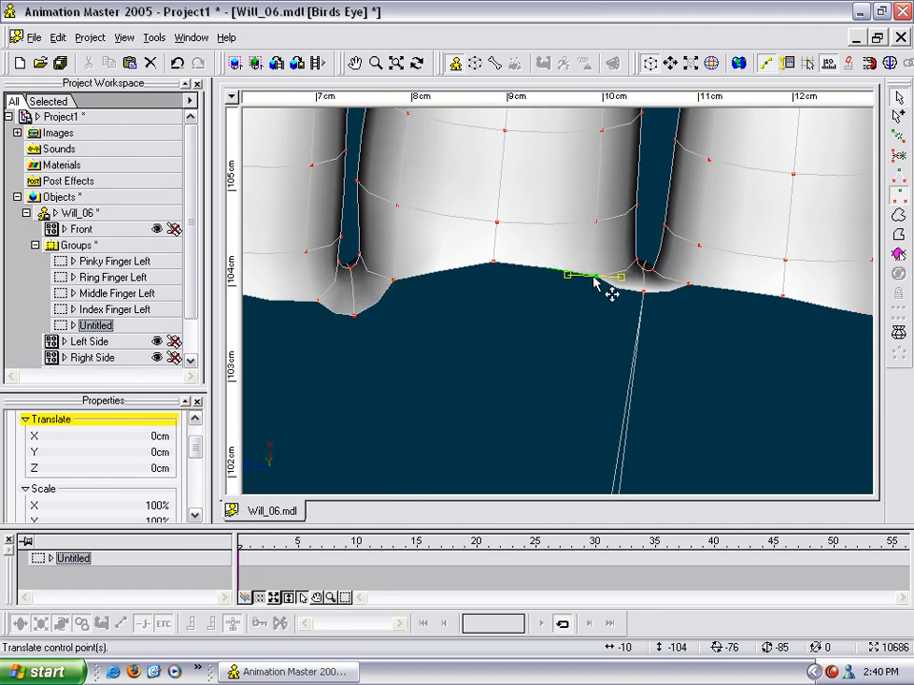
pyautogui.moveTo(643, 291); pyautogui.dragTo(638, 315)
pyautogui.scroll(-2, 638, 335)
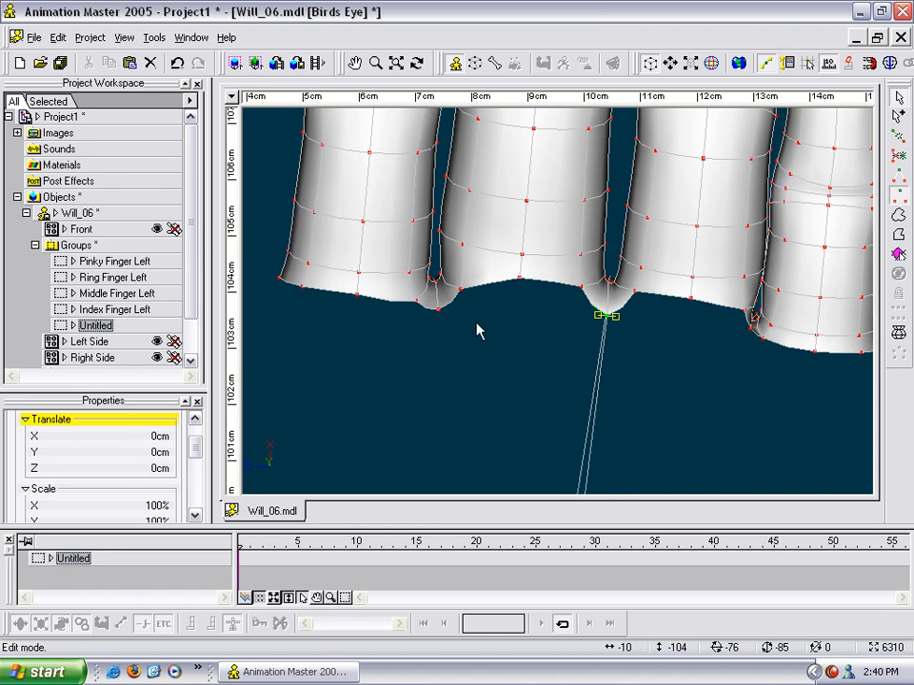
pyautogui.click(581, 290)
pyautogui.press('t')
pyautogui.moveTo(577, 306)
pyautogui.mouseDown()
pyautogui.moveTo(545, 347)
pyautogui.moveTo(589, 306)
pyautogui.mouseUp()
# Step: Adjust the control point of the web between the ring and pinky fingers and check its shape up close
pyautogui.press('m')
pyautogui.moveTo(680, 299); pyautogui.dragTo(537, 291)
pyautogui.scroll(1, 651, 310)
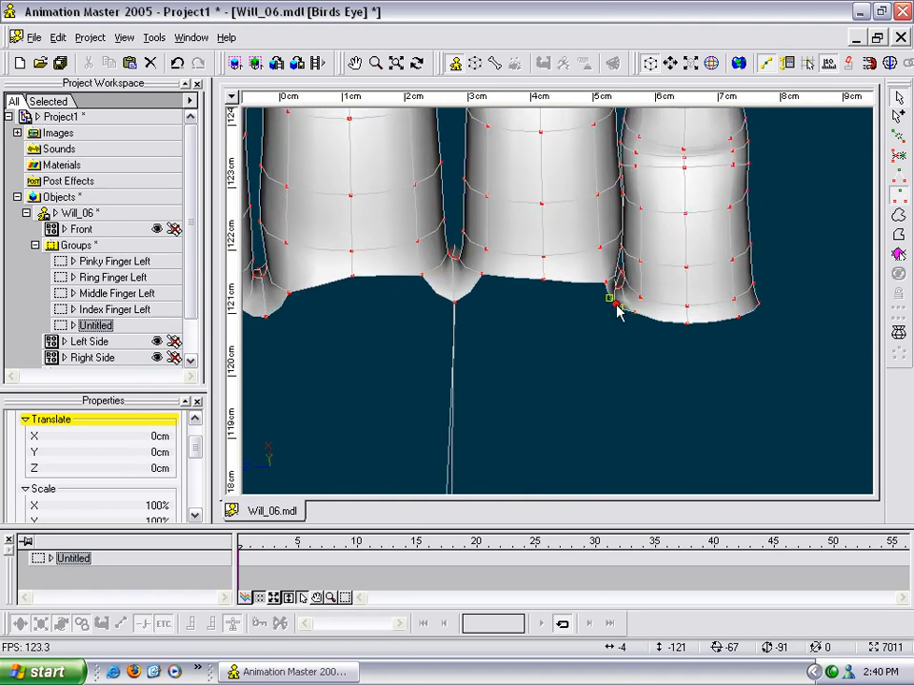
pyautogui.scroll(-3, 614, 302)
pyautogui.press('t')
pyautogui.moveTo(612, 302)
pyautogui.mouseDown()
pyautogui.moveTo(541, 374)
pyautogui.moveTo(510, 445)
pyautogui.moveTo(643, 306)
pyautogui.moveTo(518, 390)
pyautogui.moveTo(626, 291)
pyautogui.mouseUp()
pyautogui.press('m')
pyautogui.scroll(4, 518, 390)
pyautogui.click(521, 335)
pyautogui.press('t')
pyautogui.moveTo(554, 341); pyautogui.dragTo(564, 317)
pyautogui.press('m')
pyautogui.moveTo(558, 295); pyautogui.dragTo(547, 325)
pyautogui.scroll(-2, 544, 332)
# Step: On the back of the hand, add a spline from the ring-pinky web to the control point on the wrist's upper edge
pyautogui.press('t')
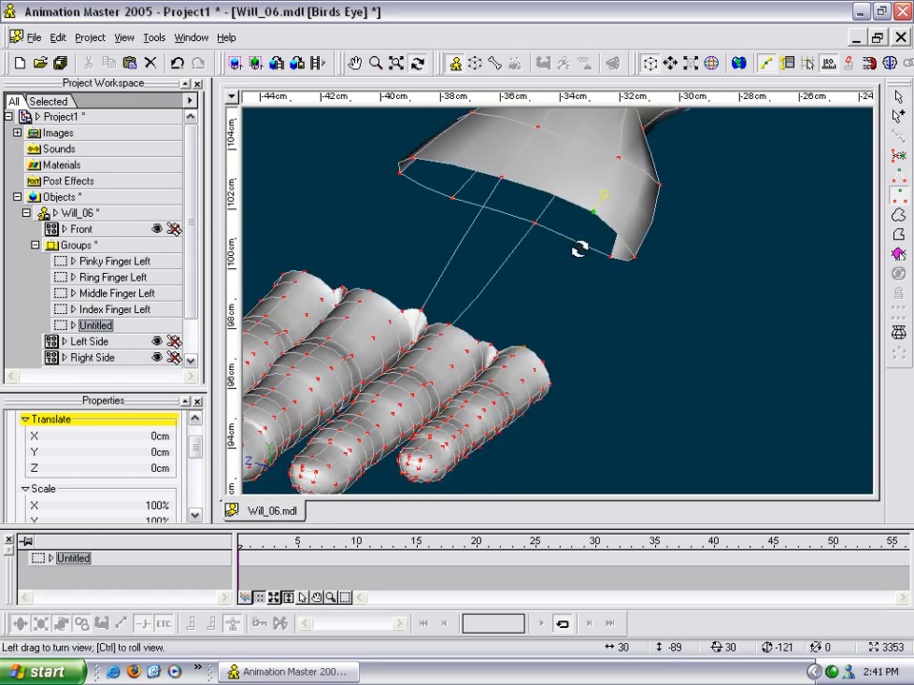
pyautogui.moveTo(580, 249); pyautogui.dragTo(529, 304)
pyautogui.press('a')
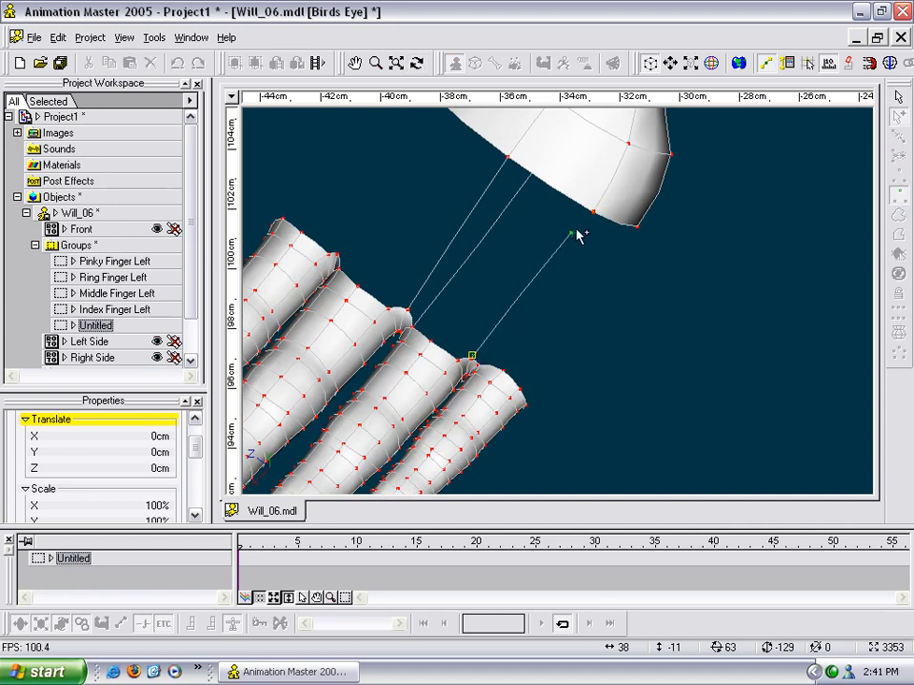
pyautogui.rightClick(595, 219)
# Step: Add a matching back-of-hand spline from the index-middle web to the wrist's upper edge
pyautogui.press('m')
pyautogui.moveTo(501, 250); pyautogui.dragTo(611, 306)
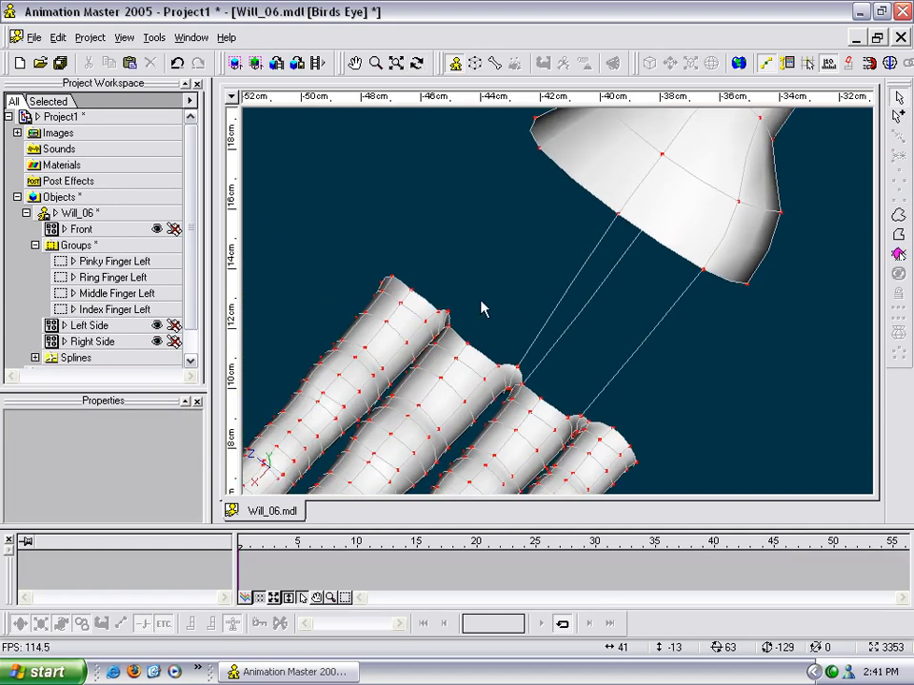
pyautogui.moveTo(522, 186); pyautogui.dragTo(564, 242)
pyautogui.rightClick(535, 145)
pyautogui.click(541, 150)
pyautogui.press('t')
pyautogui.press('Escape')
# Step: From below, connect an outer finger web to the wrist's lower edge with a palm-side spline
pyautogui.press('t')
pyautogui.press('Escape')
pyautogui.press('m')
pyautogui.press('Escape')
pyautogui.moveTo(453, 234); pyautogui.dragTo(475, 217)
pyautogui.scroll(5, 476, 217)
pyautogui.moveTo(464, 216); pyautogui.dragTo(512, 208, button='middle')
pyautogui.scroll(-1, 498, 270)
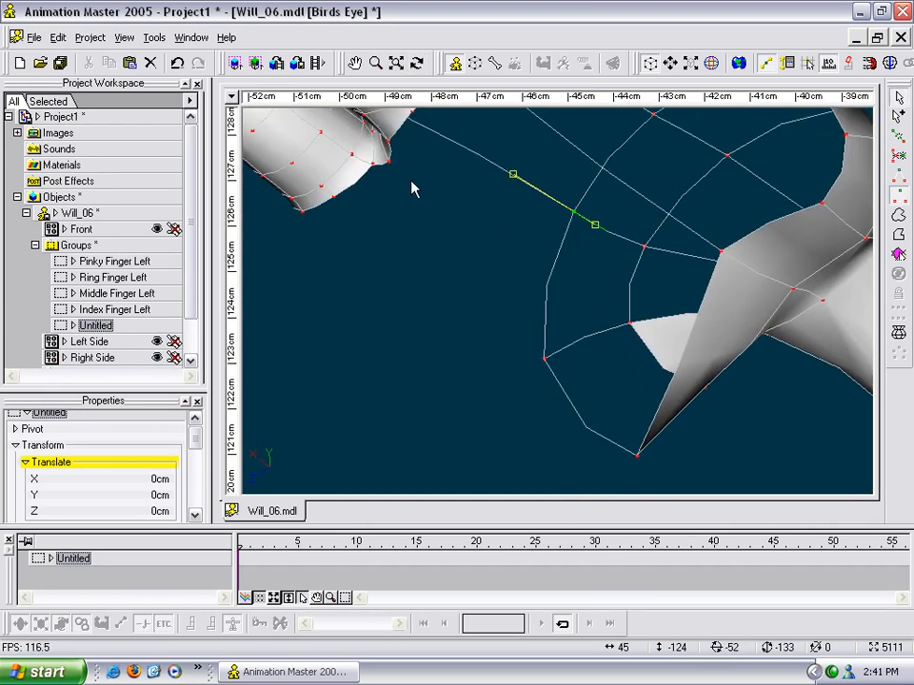
pyautogui.press('a')
pyautogui.press('t')
# Step: Move the control points at the index-finger side of the wrist opening inward toward the palm
pyautogui.moveTo(465, 232); pyautogui.dragTo(360, 274)
pyautogui.moveTo(537, 273); pyautogui.dragTo(418, 204)
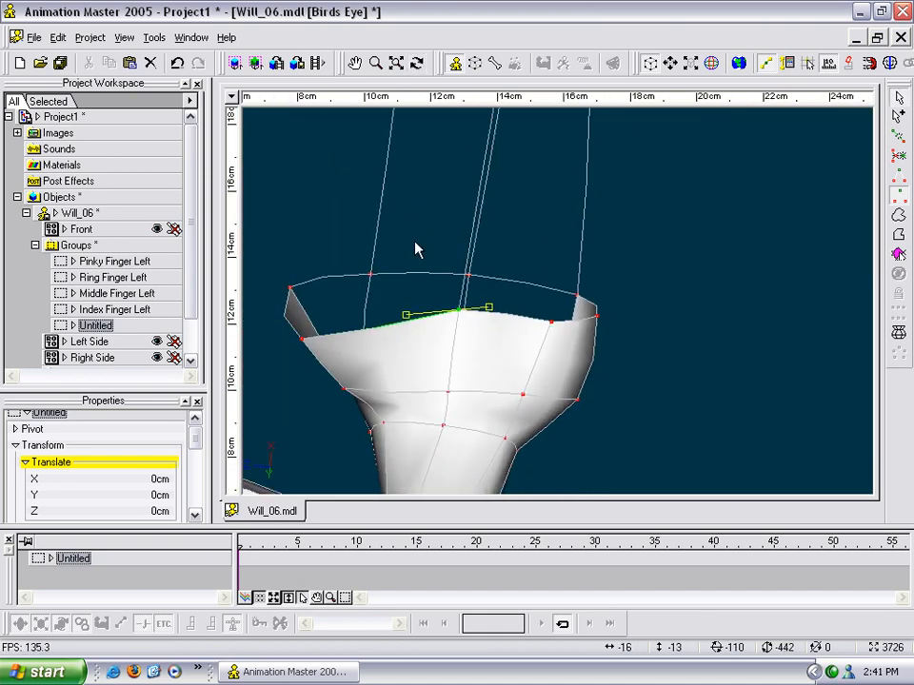
pyautogui.moveTo(311, 344); pyautogui.dragTo(340, 317)
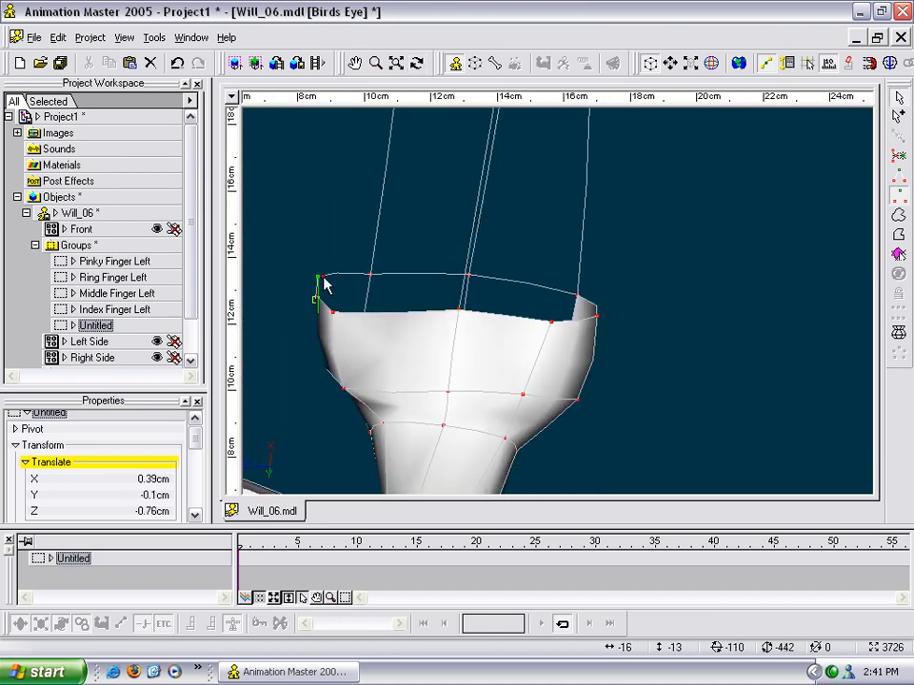
# Step: From the side, add a spline from the wrist's upper side edge to the upper control point of the index finger's base
pyautogui.moveTo(389, 287); pyautogui.dragTo(362, 341, button='middle')
pyautogui.scroll(-6, 363, 341)
pyautogui.moveTo(513, 319); pyautogui.dragTo(554, 268)
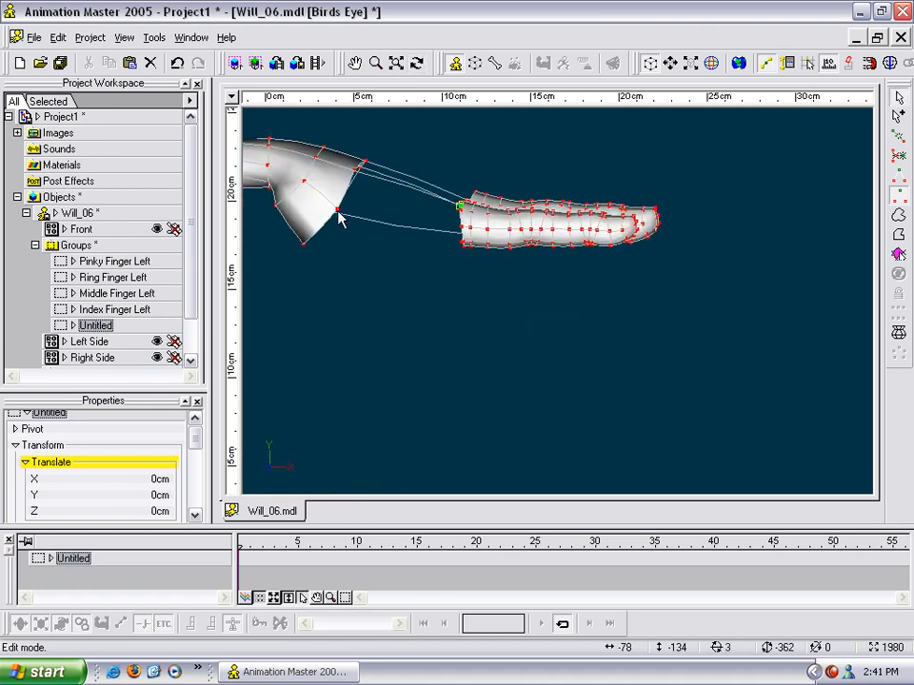
pyautogui.moveTo(390, 136); pyautogui.dragTo(397, 180)
pyautogui.scroll(6, 397, 180)
pyautogui.moveTo(425, 206); pyautogui.dragTo(634, 260, button='middle')
pyautogui.scroll(2, 549, 295)
pyautogui.press('a')
pyautogui.moveTo(304, 208)
pyautogui.mouseDown()
pyautogui.moveTo(668, 255)
pyautogui.moveTo(668, 224)
pyautogui.moveTo(653, 217)
pyautogui.mouseUp()
pyautogui.rightClick(667, 255)
pyautogui.click(664, 268)
pyautogui.click(669, 251)
# Step: Add a spline from the wrist's lowest side corner to the lower part of the index finger's base
pyautogui.press('t')
pyautogui.press('m')
pyautogui.moveTo(312, 447)
pyautogui.mouseDown()
pyautogui.moveTo(443, 306)
pyautogui.moveTo(768, 311)
pyautogui.moveTo(636, 346)
pyautogui.moveTo(604, 379)
pyautogui.moveTo(655, 359)
pyautogui.moveTo(683, 327)
pyautogui.moveTo(612, 377)
pyautogui.moveTo(616, 402)
pyautogui.moveTo(742, 333)
pyautogui.moveTo(751, 311)
pyautogui.moveTo(750, 324)
pyautogui.mouseUp()
pyautogui.press('a')
pyautogui.click(764, 310)
pyautogui.press('t')
pyautogui.press('Escape')
# Step: Add a spline from the middle control point on the wrist's side edge to the side of the index finger's base
pyautogui.scroll(4, 473, 295)
pyautogui.click(310, 264)
pyautogui.press('t')
pyautogui.moveTo(310, 265); pyautogui.dragTo(290, 270)
pyautogui.press('Escape')
pyautogui.press('t')
pyautogui.moveTo(292, 270); pyautogui.dragTo(348, 260)
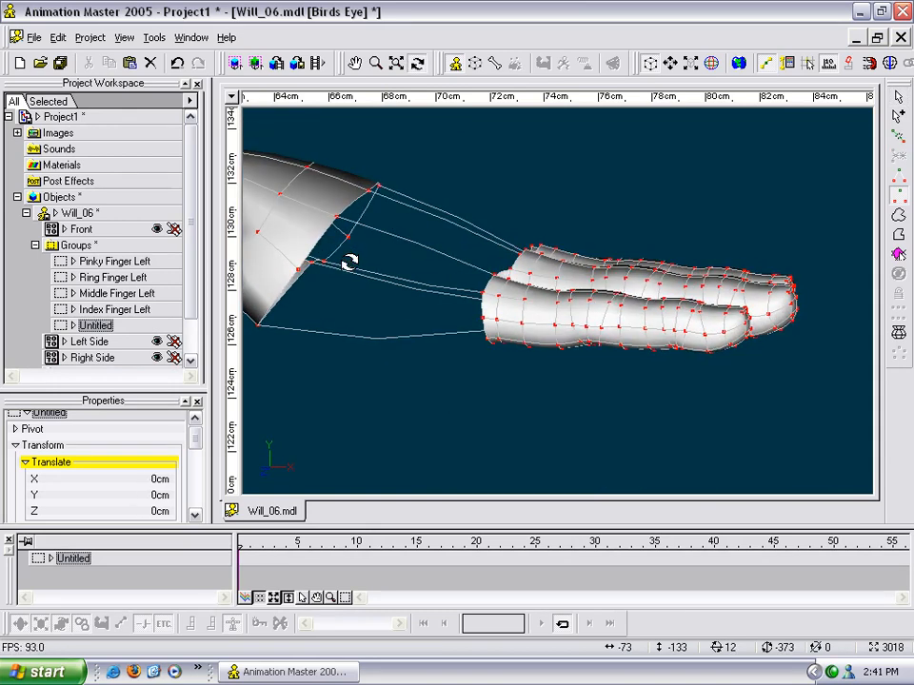
pyautogui.press('Escape')
pyautogui.press('a')
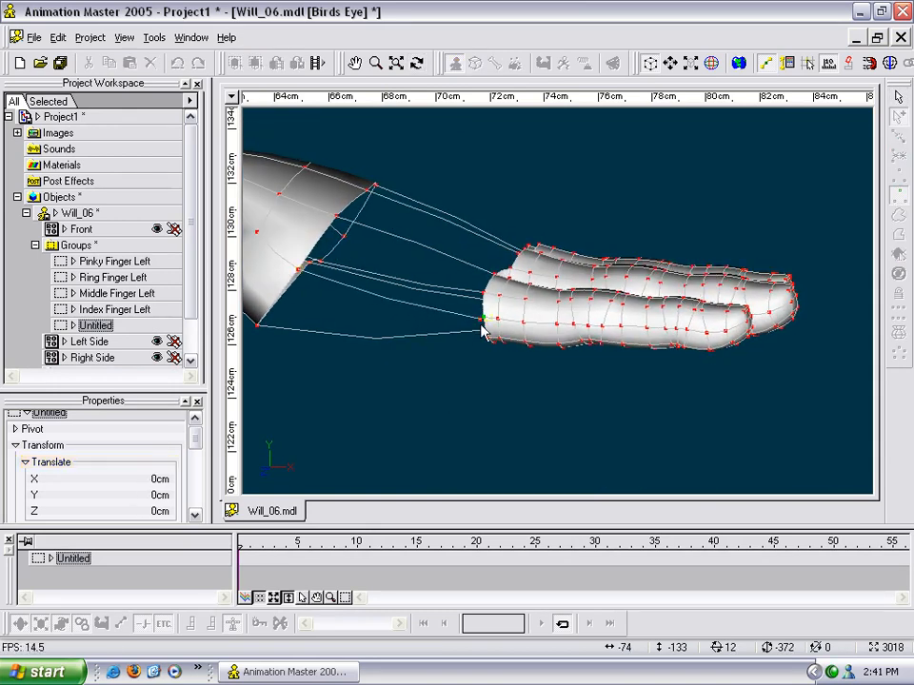
pyautogui.rightClick(482, 321)
pyautogui.click(482, 321)
pyautogui.press('t')
pyautogui.moveTo(481, 321)
pyautogui.mouseDown()
pyautogui.moveTo(403, 318)
pyautogui.moveTo(420, 335)
pyautogui.moveTo(493, 321)
pyautogui.mouseUp()
pyautogui.press('Escape')
pyautogui.press('t')
pyautogui.moveTo(720, 392); pyautogui.dragTo(549, 322)
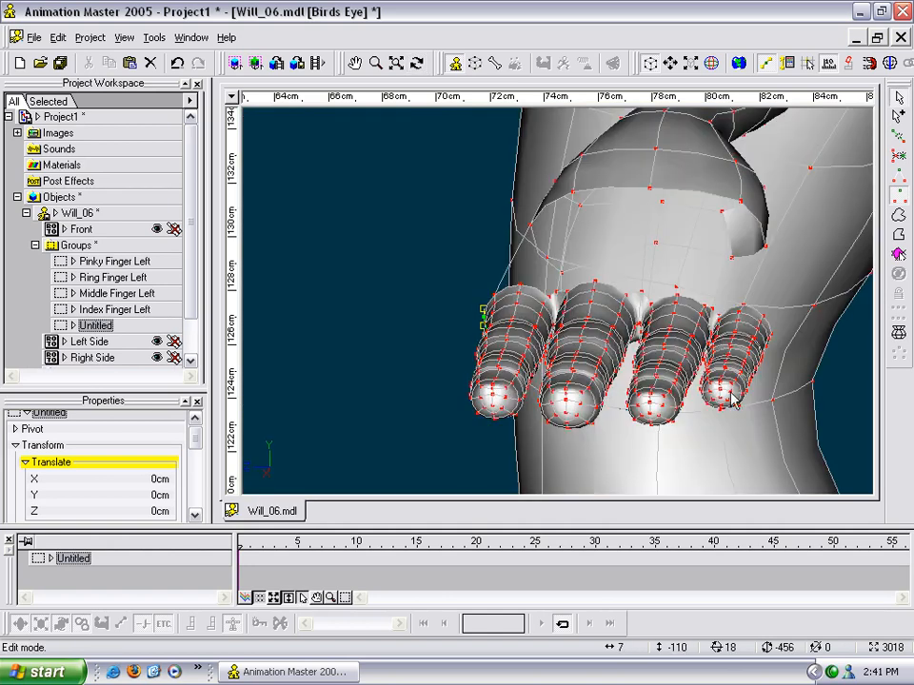
# Step: Connect the pinky finger's outer base point to the corner of the hand's open edge with a spline
pyautogui.moveTo(767, 335); pyautogui.dragTo(733, 398)
pyautogui.press('t')
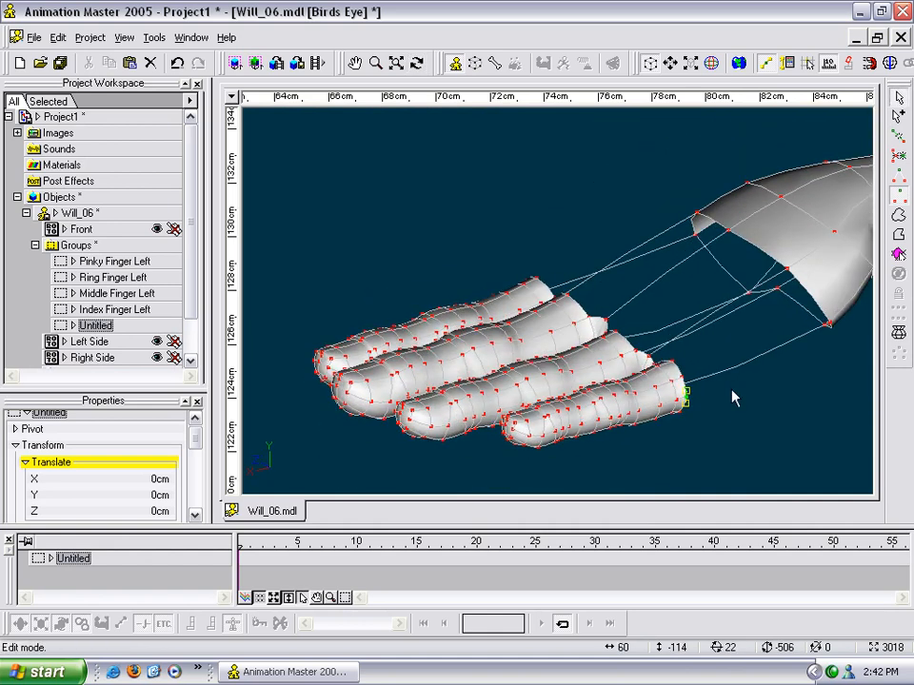
pyautogui.moveTo(825, 333); pyautogui.dragTo(823, 367)
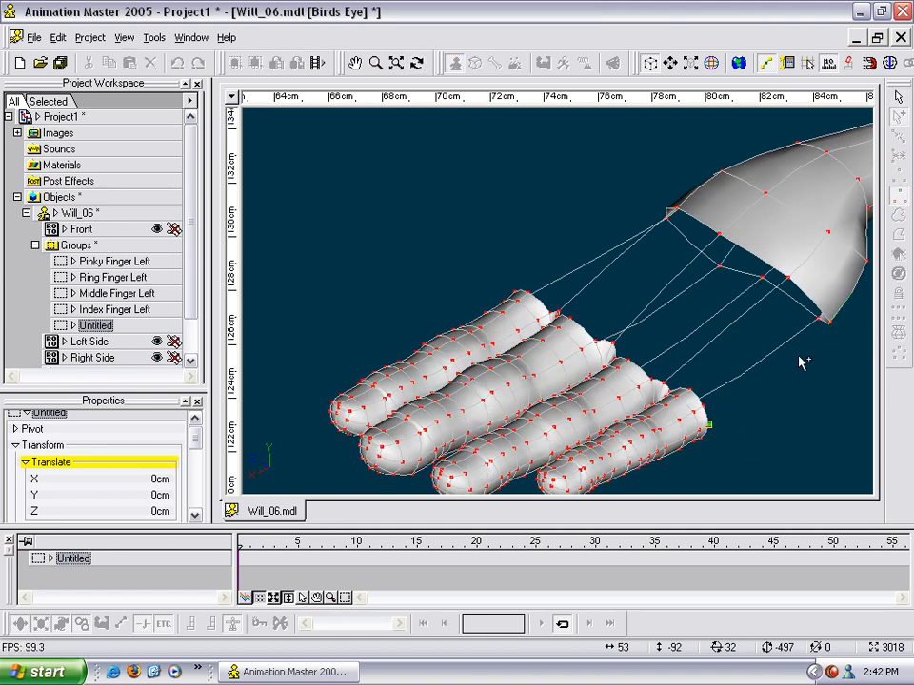
pyautogui.rightClick(829, 326)
pyautogui.click(825, 324)
# Step: Insert a control point midway along each spline that connects the hand's open edge to the fingers
pyautogui.press('t')
pyautogui.moveTo(807, 333); pyautogui.dragTo(776, 331)
pyautogui.moveTo(734, 359); pyautogui.dragTo(761, 358)
pyautogui.moveTo(600, 484); pyautogui.dragTo(458, 396)
pyautogui.press('t')
pyautogui.moveTo(526, 324); pyautogui.dragTo(553, 373)
pyautogui.click(414, 445)
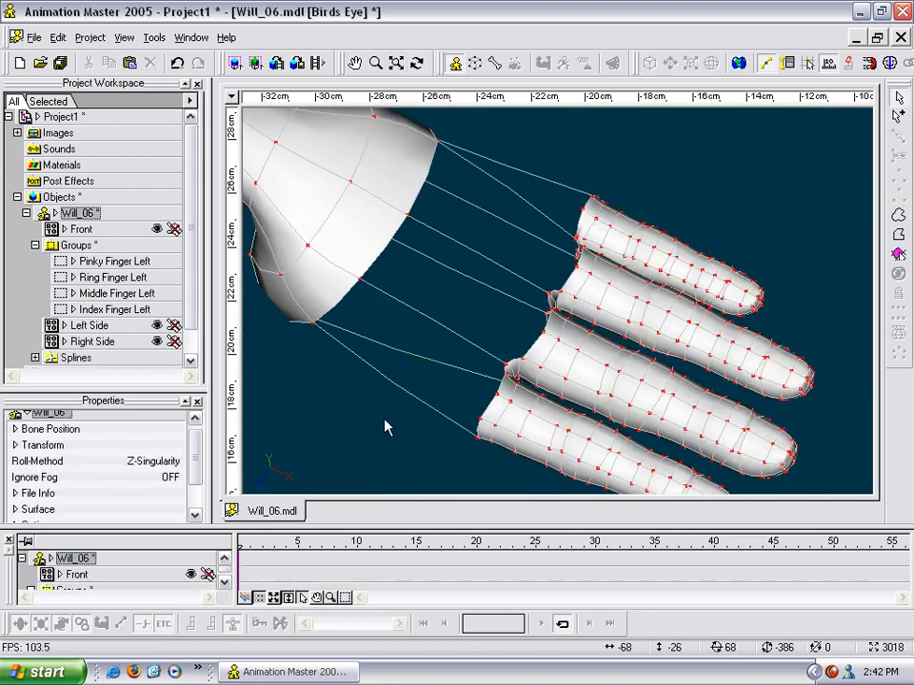
pyautogui.click(396, 388)
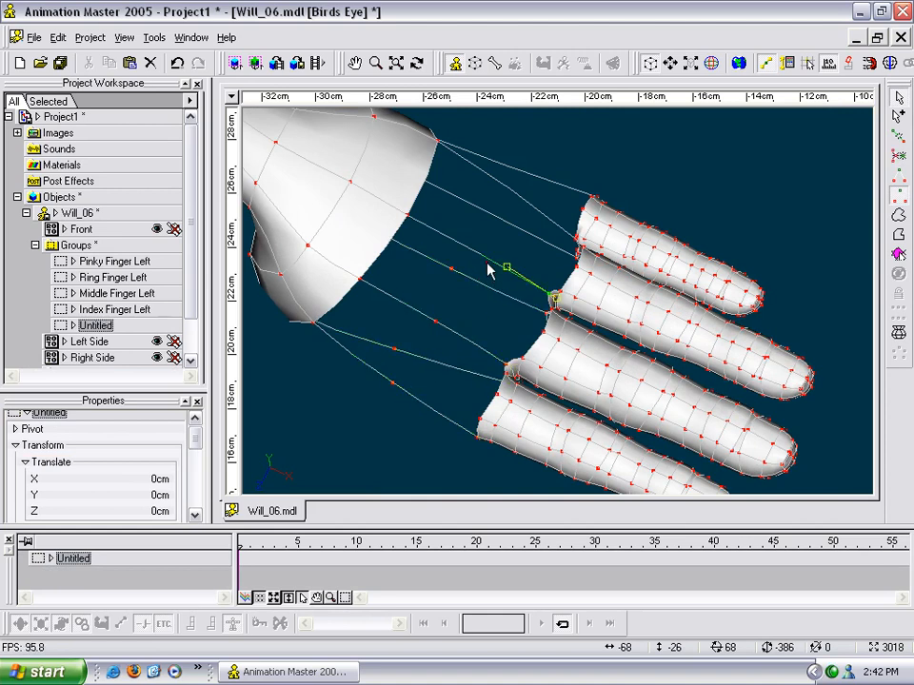
pyautogui.click(503, 179)
pyautogui.click(510, 189)
pyautogui.press('y')
pyautogui.click(523, 174)
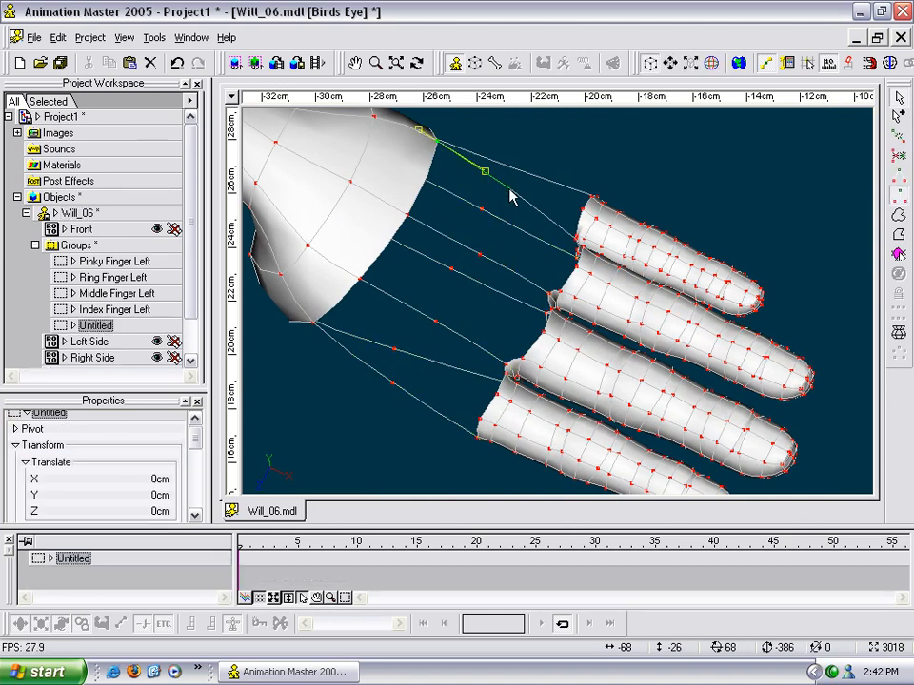
# Step: Add a closed cross-section spline around the hand through the inserted midpoints of the connecting splines
pyautogui.press('t')
pyautogui.moveTo(524, 226); pyautogui.dragTo(522, 192)
pyautogui.click(403, 358)
pyautogui.press('a')
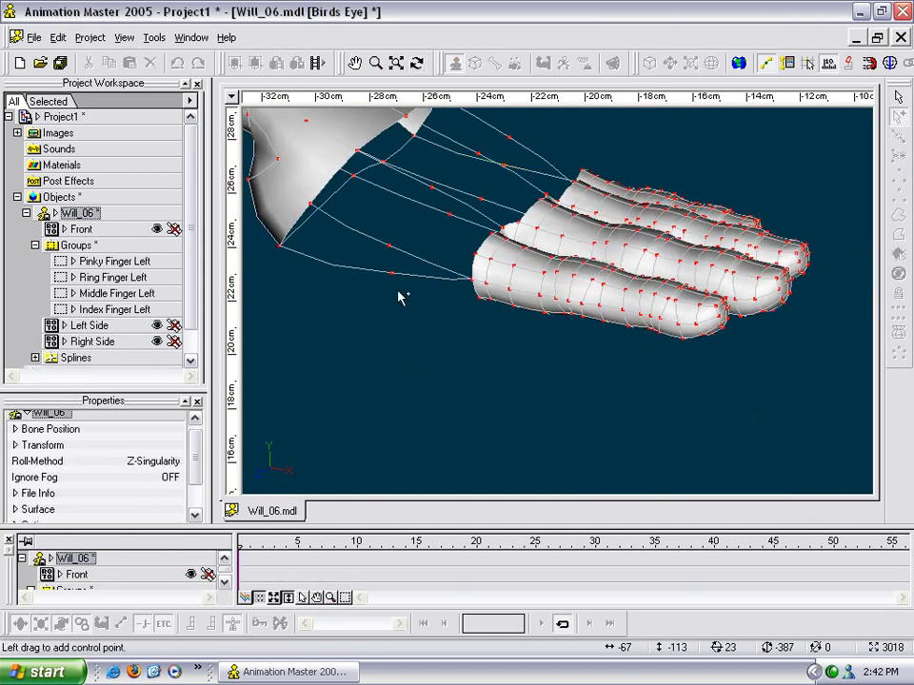
pyautogui.click(448, 218)
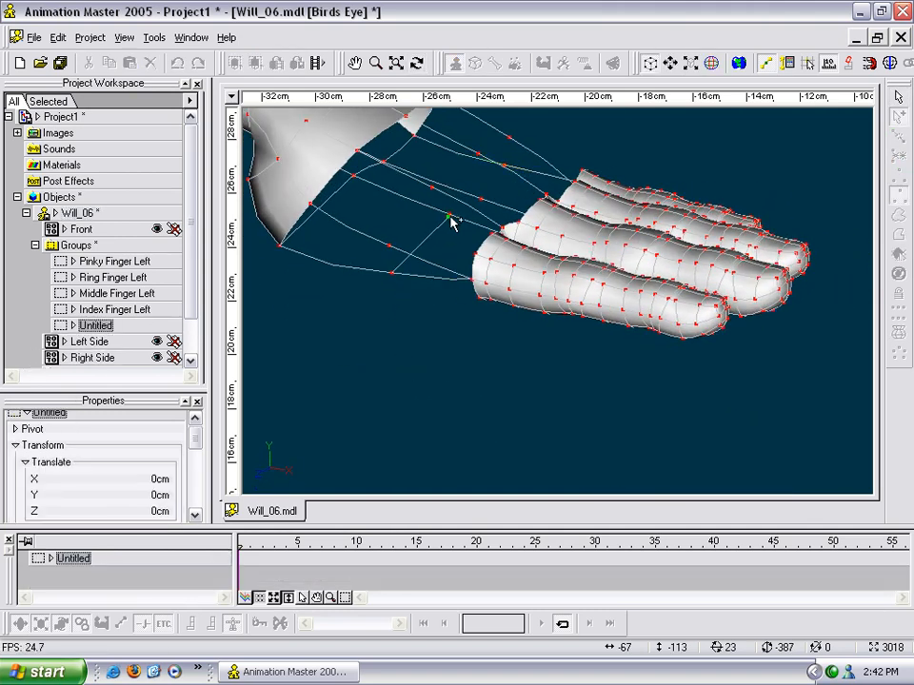
pyautogui.click(508, 143)
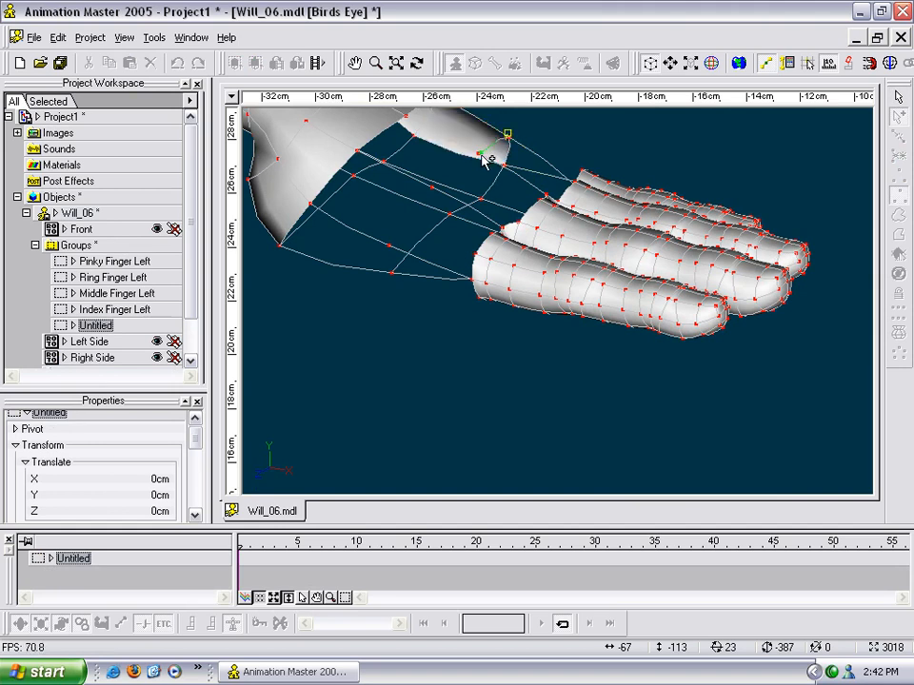
pyautogui.click(388, 248)
pyautogui.click(391, 274)
pyautogui.click(482, 204)
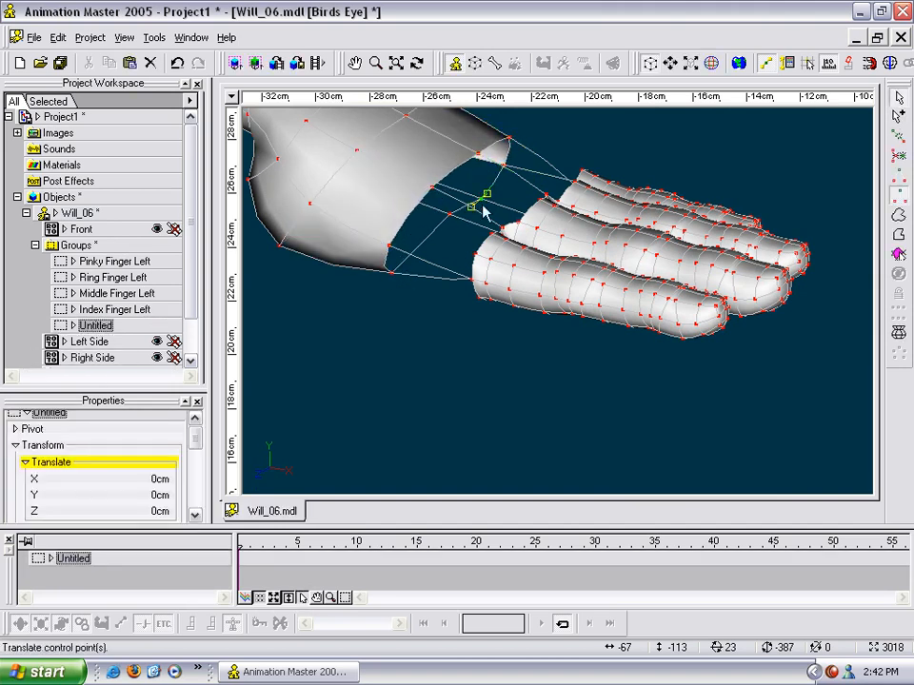
# Step: Insert another control point on each connecting spline between the new cross-section and the finger bases
pyautogui.press('t')
pyautogui.moveTo(476, 247); pyautogui.dragTo(438, 366)
pyautogui.click(450, 311)
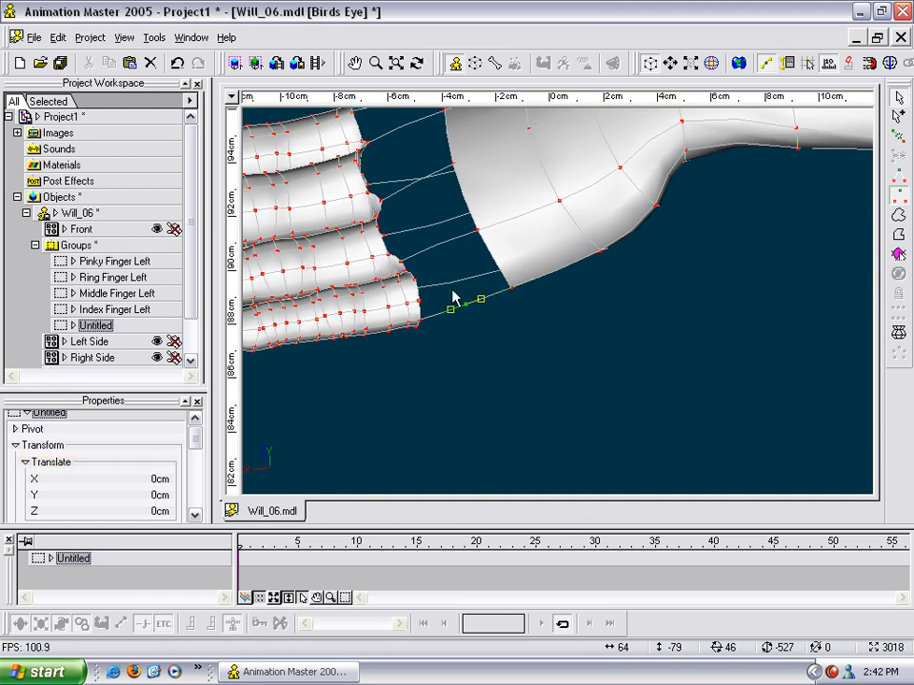
pyautogui.click(393, 167)
pyautogui.click(395, 181)
pyautogui.press('y')
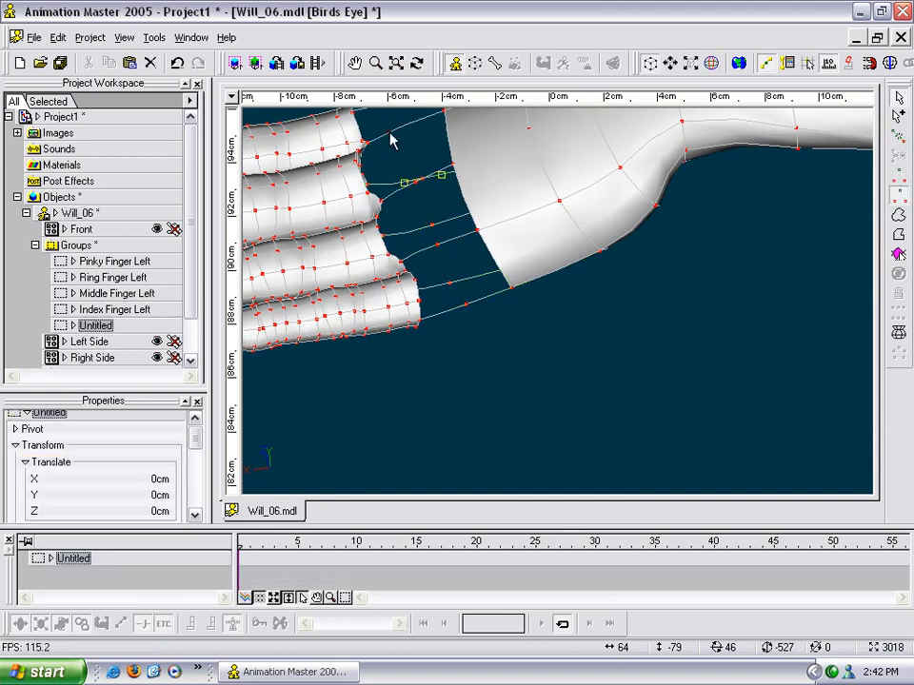
pyautogui.click(390, 134)
pyautogui.press('y')
pyautogui.press('m')
pyautogui.moveTo(400, 133); pyautogui.dragTo(442, 143)
pyautogui.click(451, 260)
pyautogui.click(457, 264)
# Step: Add a second closed cross-section spline around the hand through the control points nearest the fingers
pyautogui.press('t')
pyautogui.moveTo(431, 208); pyautogui.dragTo(441, 198)
pyautogui.press('a')
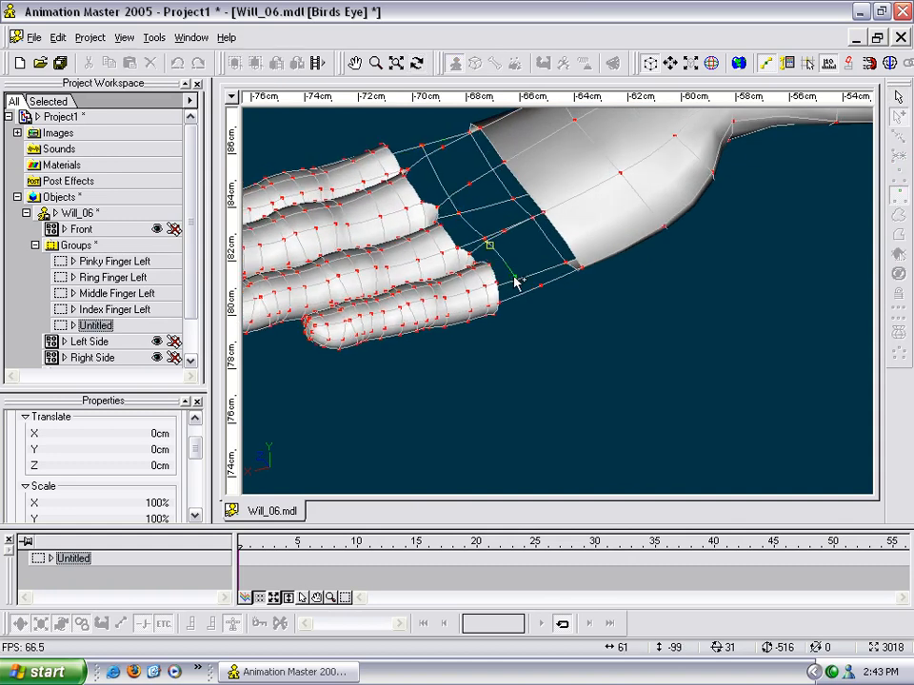
pyautogui.click(469, 184)
pyautogui.click(443, 148)
pyautogui.click(426, 146)
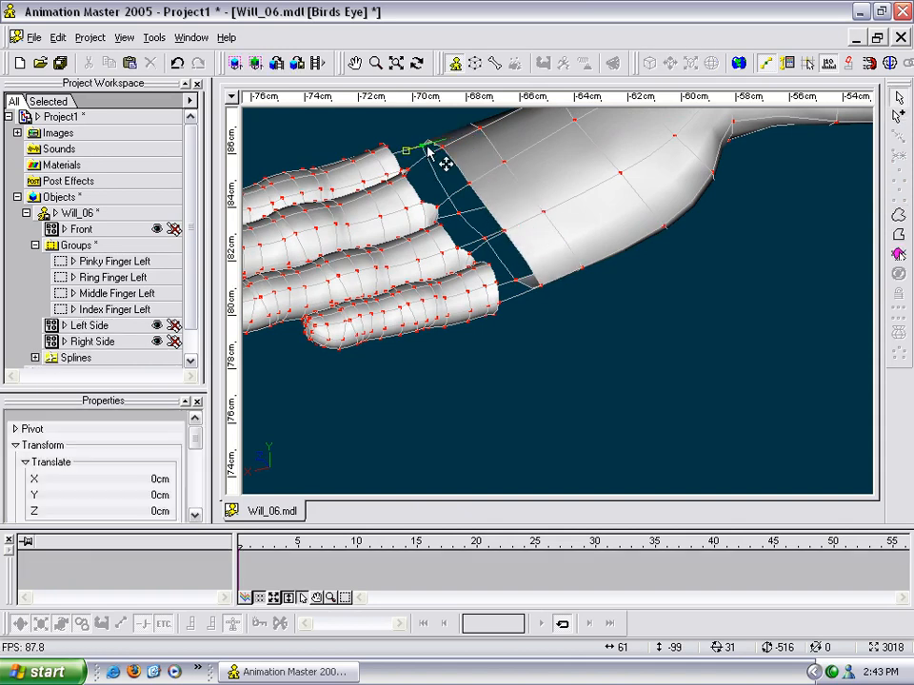
pyautogui.click(425, 147)
# Step: Insert a control point behind each of the four fingers on the upper side of the cross-section nearest the fingers
pyautogui.press('t')
pyautogui.moveTo(428, 218); pyautogui.dragTo(451, 238)
pyautogui.moveTo(434, 281); pyautogui.dragTo(464, 350)
pyautogui.press('m')
pyautogui.click(433, 318)
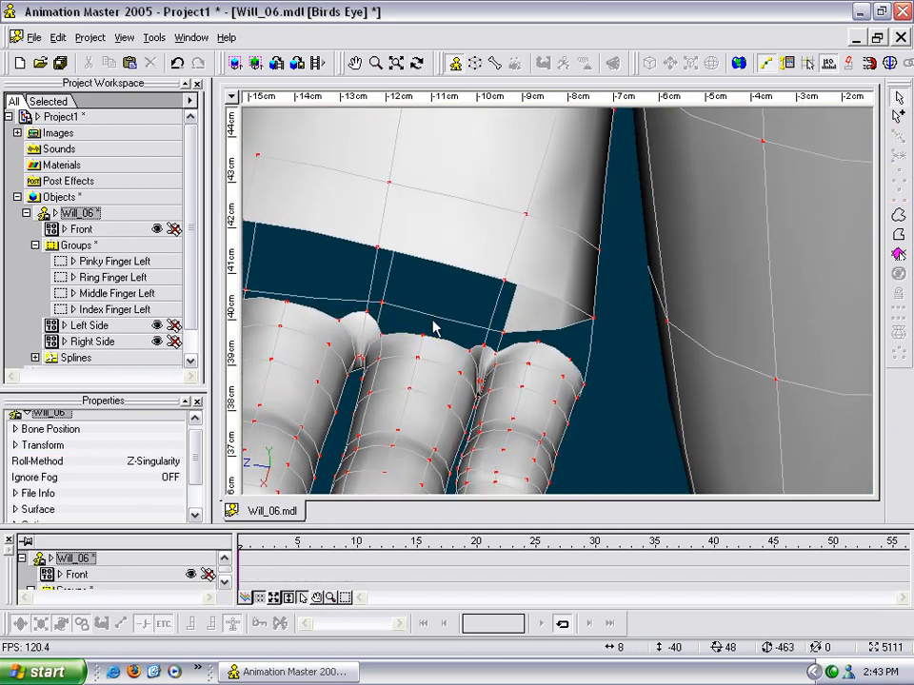
pyautogui.click(443, 270)
pyautogui.press('y')
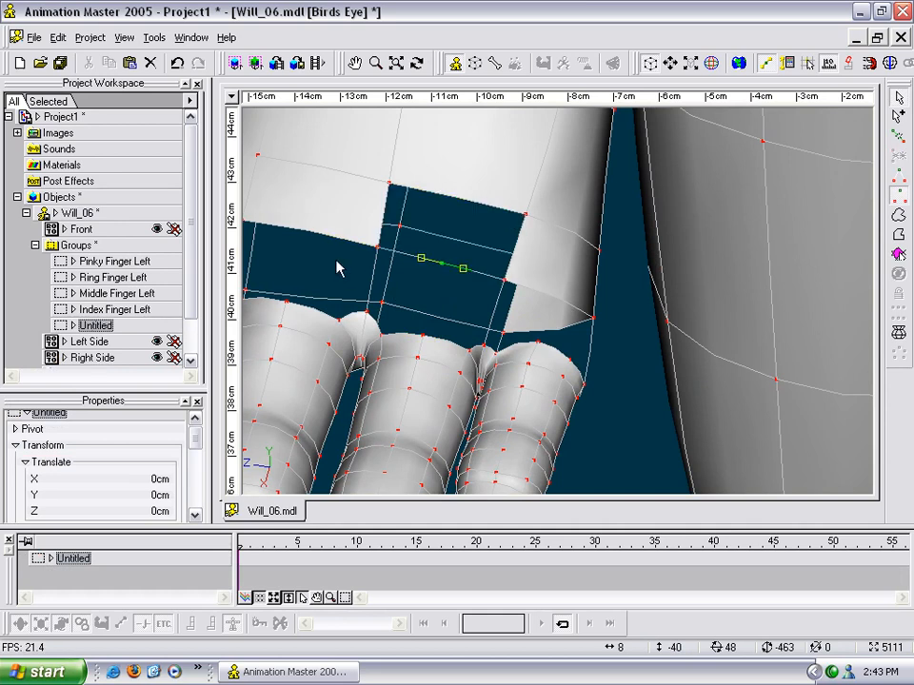
pyautogui.press('y')
pyautogui.moveTo(535, 296); pyautogui.dragTo(555, 329)
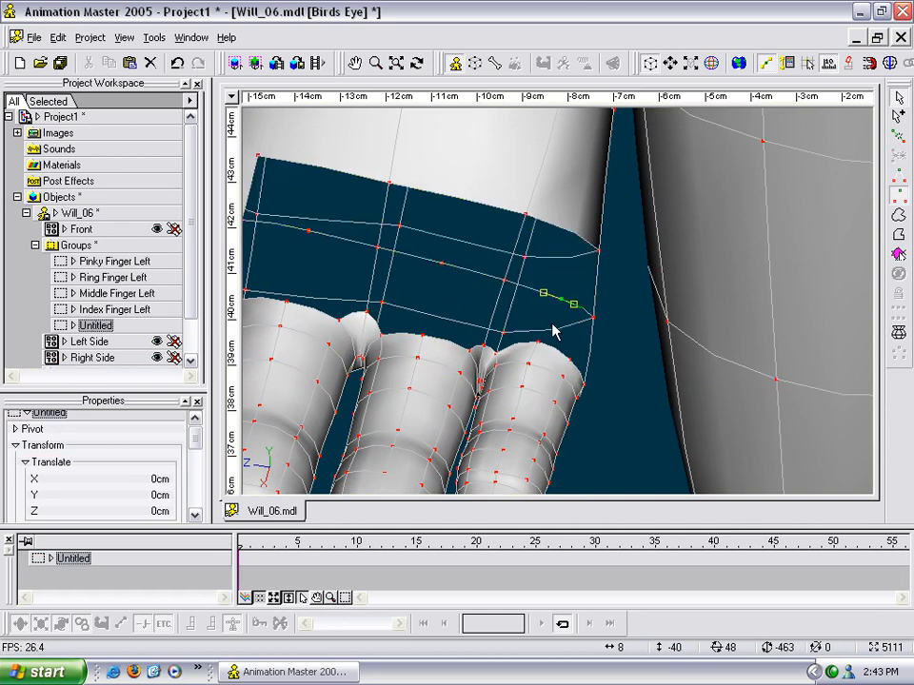
pyautogui.moveTo(418, 289); pyautogui.dragTo(618, 306, button='middle')
pyautogui.scroll(-1, 614, 305)
pyautogui.press('y')
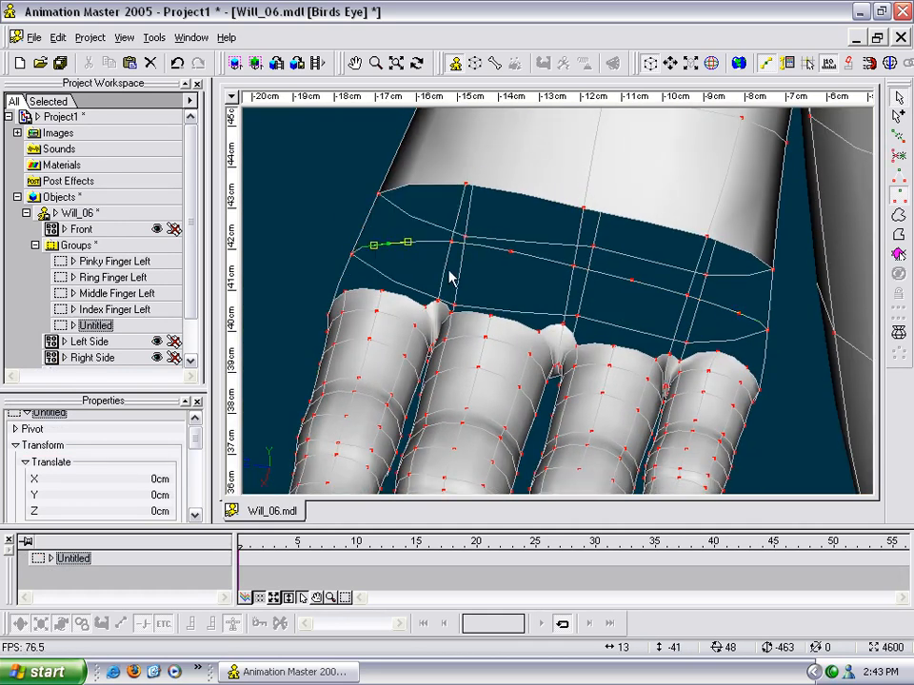
# Step: Add splines from the middle and ring finger bases through their midpoints on the nearest cross-section, running the middle one on toward the hand
pyautogui.click(452, 242)
pyautogui.press('t')
pyautogui.moveTo(461, 261)
pyautogui.mouseDown()
pyautogui.moveTo(484, 262)
pyautogui.moveTo(503, 280)
pyautogui.moveTo(511, 257)
pyautogui.moveTo(465, 253)
pyautogui.moveTo(473, 259)
pyautogui.mouseUp()
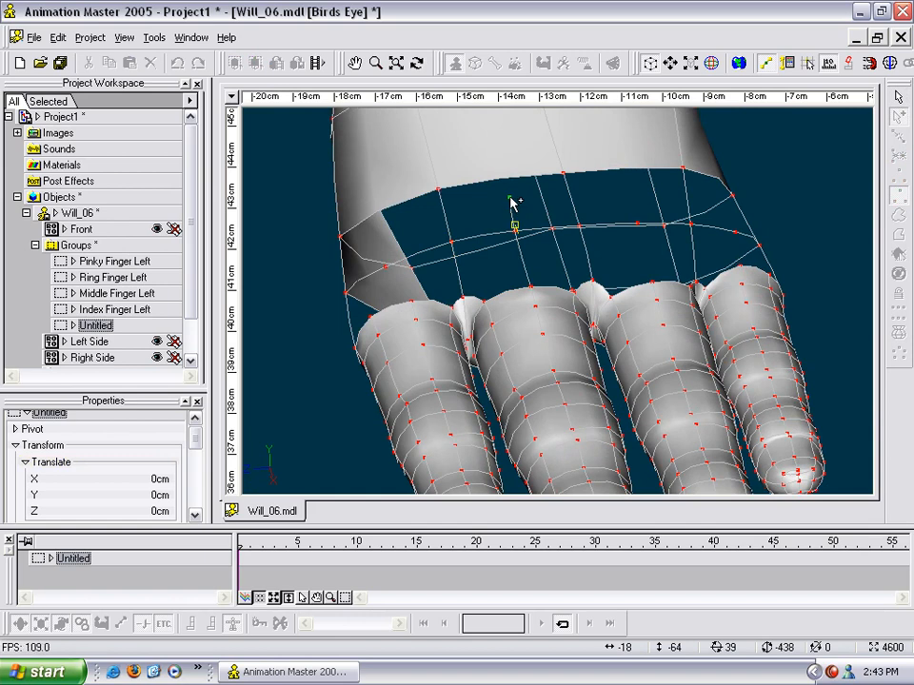
pyautogui.click(638, 255)
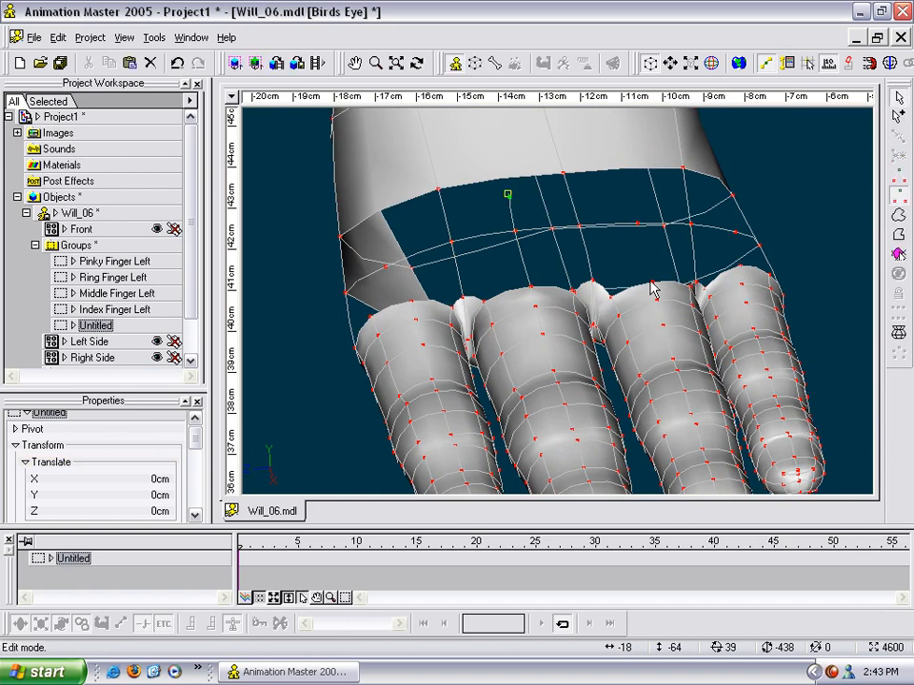
pyautogui.press('a')
pyautogui.click(652, 283)
pyautogui.press('t')
pyautogui.moveTo(630, 200)
pyautogui.mouseDown()
pyautogui.moveTo(662, 208)
pyautogui.moveTo(618, 210)
pyautogui.moveTo(620, 196)
pyautogui.mouseUp()
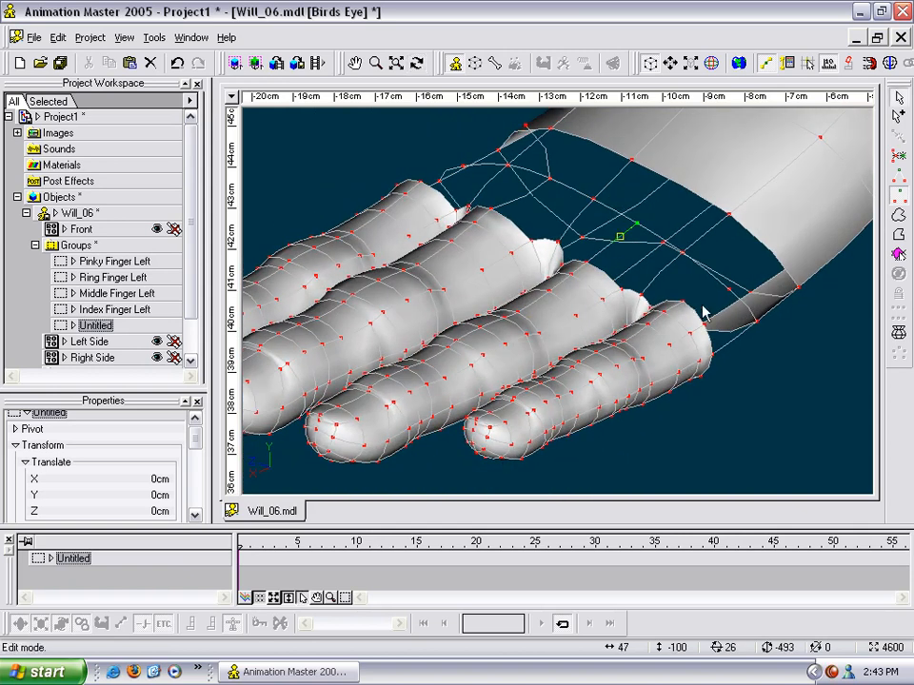
# Step: Add a spline from the pinky's base through its cross-section midpoint, and extend the ring finger's spline toward the hand
pyautogui.press('a')
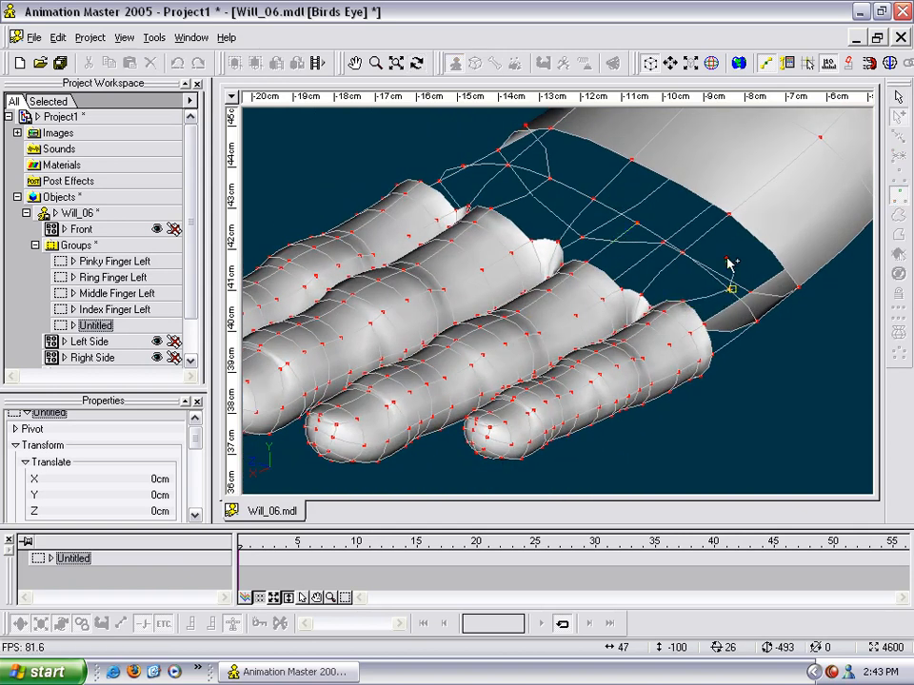
pyautogui.press('Escape')
pyautogui.click(637, 222)
pyautogui.press('a')
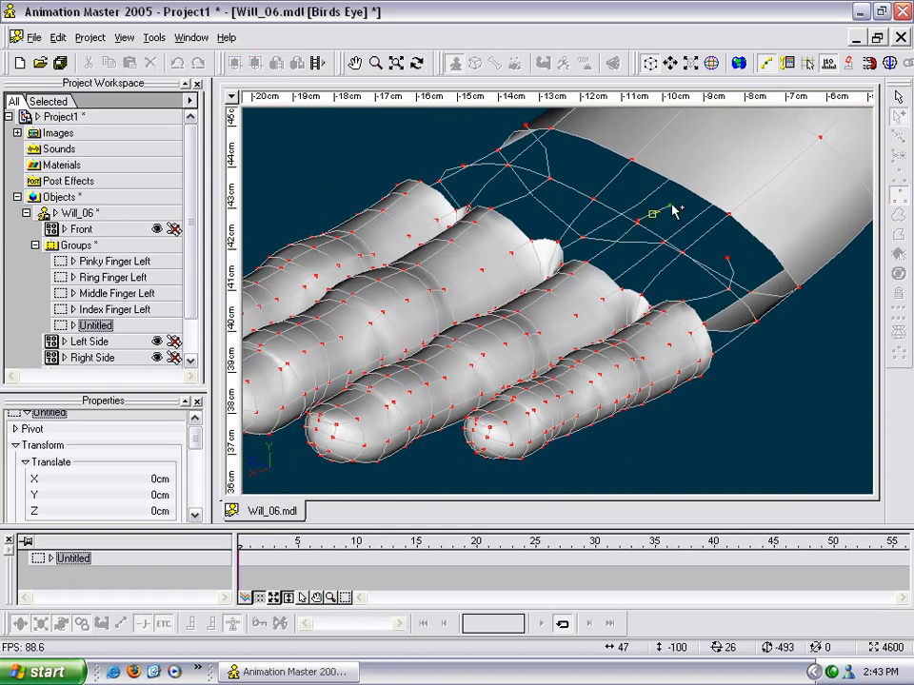
pyautogui.press('Escape')
# Step: Attach the loose ends of the middle and ring finger splines to the hand's next cross-section spline
pyautogui.moveTo(642, 223); pyautogui.dragTo(681, 298)
pyautogui.press('t')
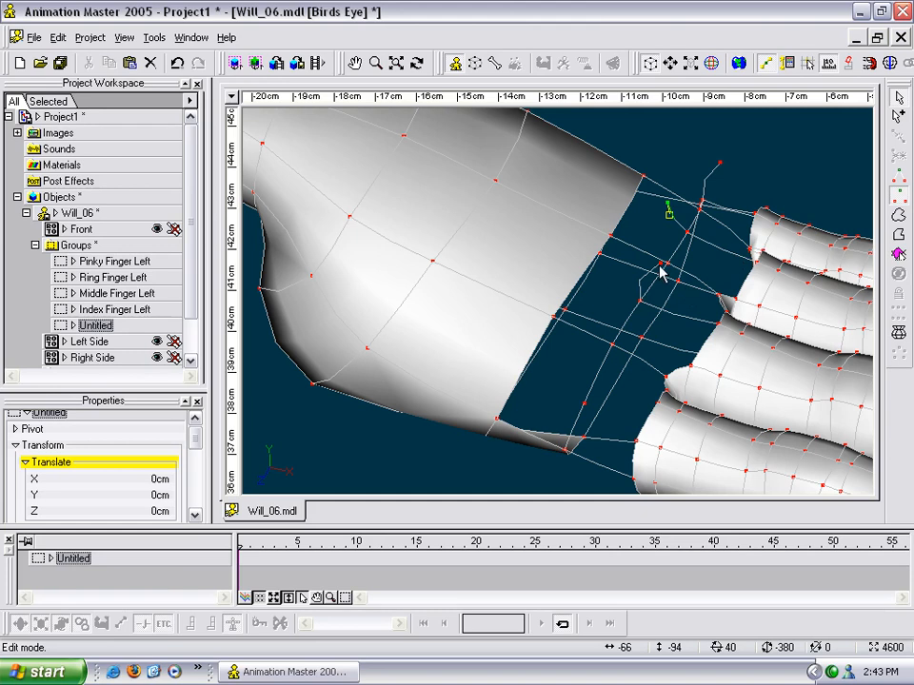
pyautogui.press('t')
pyautogui.moveTo(595, 287); pyautogui.dragTo(583, 272)
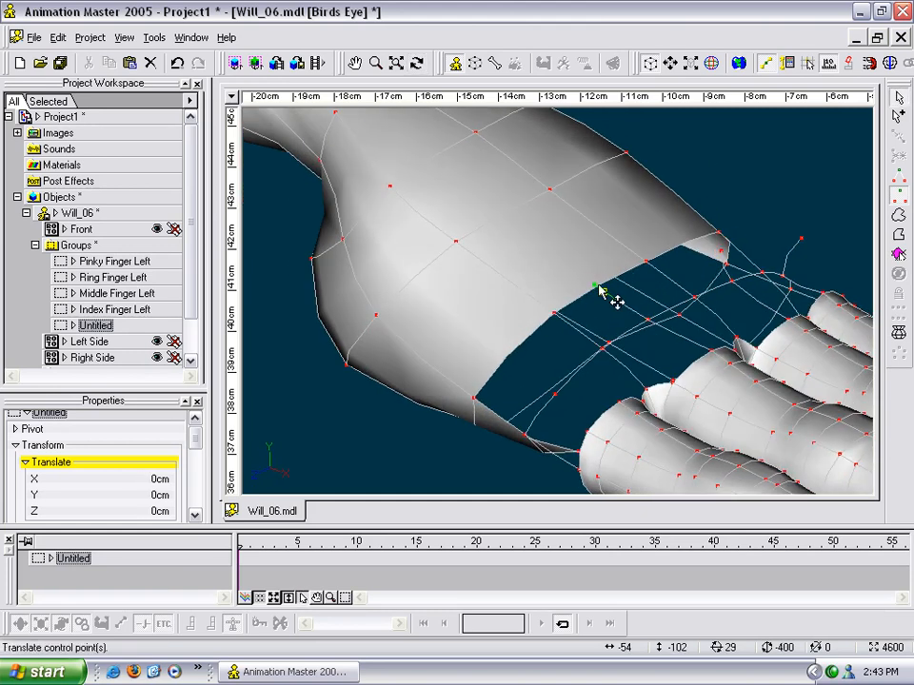
pyautogui.rightClick(598, 288)
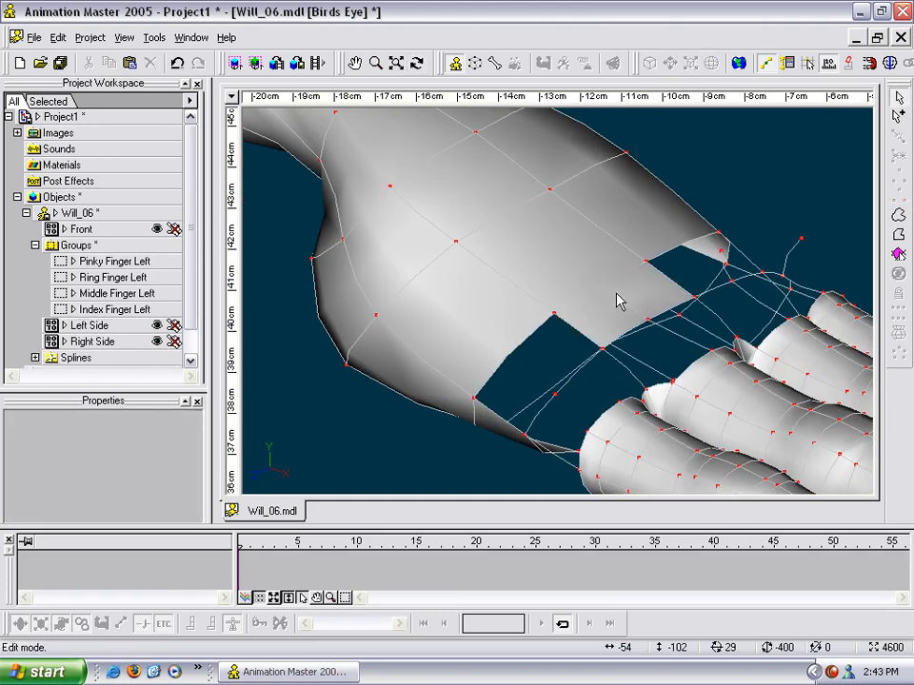
pyautogui.click(719, 253)
pyautogui.rightClick(688, 247)
pyautogui.click(718, 234)
# Step: Attach the loose end of the pinky finger's spline to the hand's next cross-section spline
pyautogui.press('t')
pyautogui.moveTo(710, 239); pyautogui.dragTo(584, 244)
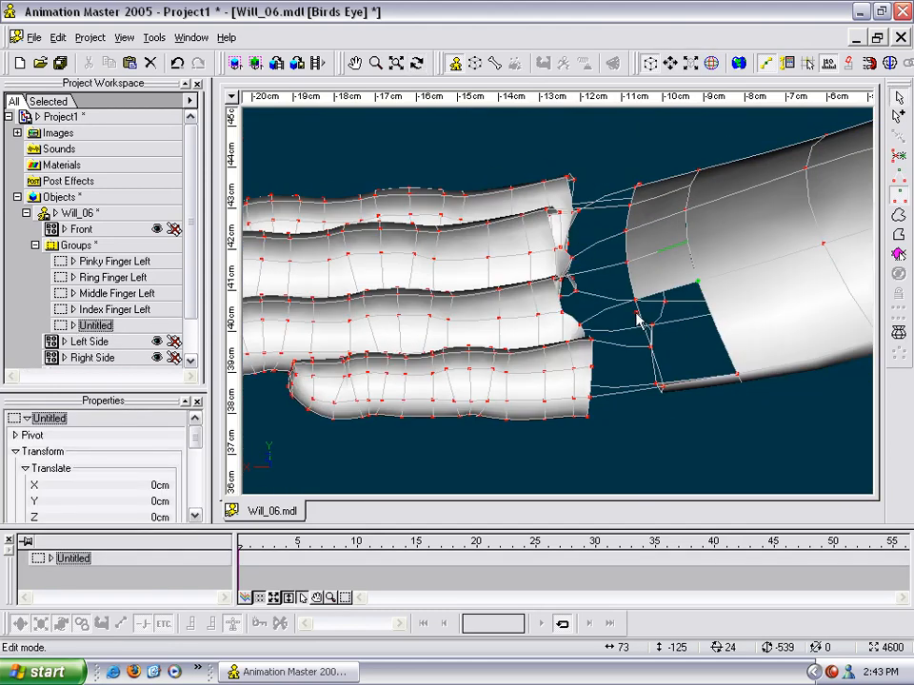
pyautogui.moveTo(640, 326); pyautogui.dragTo(704, 328)
pyautogui.rightClick(713, 326)
pyautogui.click(652, 346)
pyautogui.press('t')
pyautogui.moveTo(653, 349); pyautogui.dragTo(684, 351)
pyautogui.rightClick(651, 342)
pyautogui.moveTo(652, 348); pyautogui.dragTo(621, 330)
# Step: Examine the spline layout from the hand along the arm to the shoulder, and the remaining gap behind the index finger
pyautogui.press('t')
pyautogui.scroll(-6, 628, 295)
pyautogui.press('t')
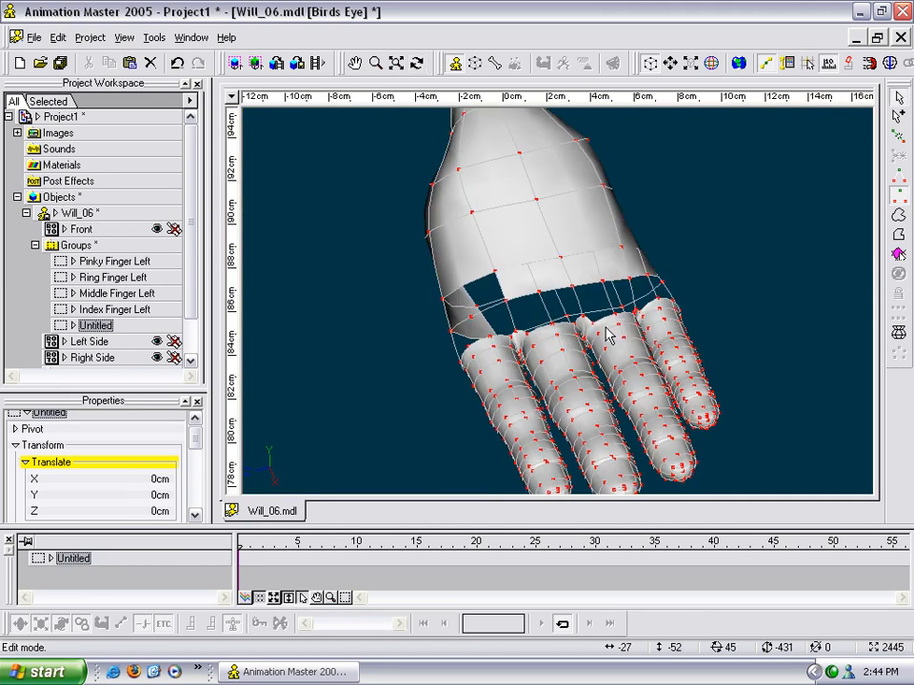
pyautogui.moveTo(510, 301); pyautogui.dragTo(437, 312)
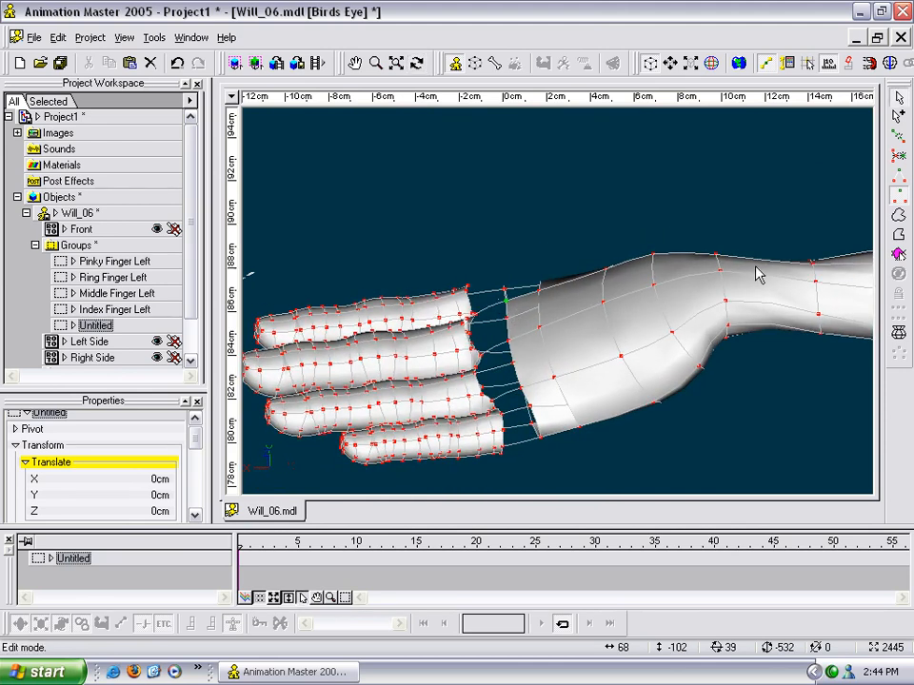
pyautogui.scroll(-11, 807, 299)
pyautogui.moveTo(773, 297); pyautogui.dragTo(683, 290, button='middle')
pyautogui.scroll(4, 543, 303)
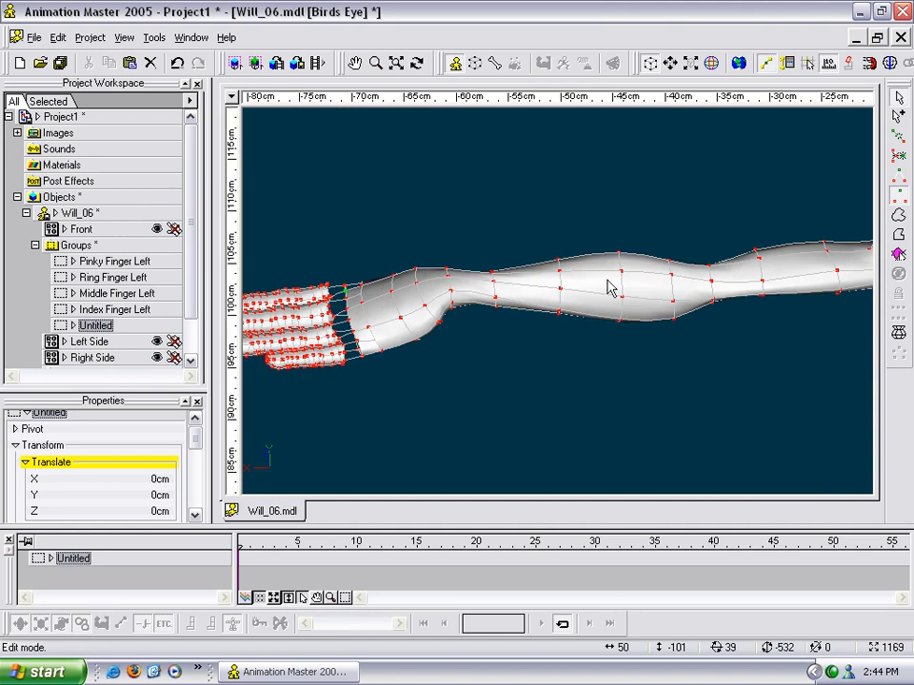
pyautogui.moveTo(757, 276); pyautogui.dragTo(481, 319, button='middle')
pyautogui.scroll(-1, 481, 319)
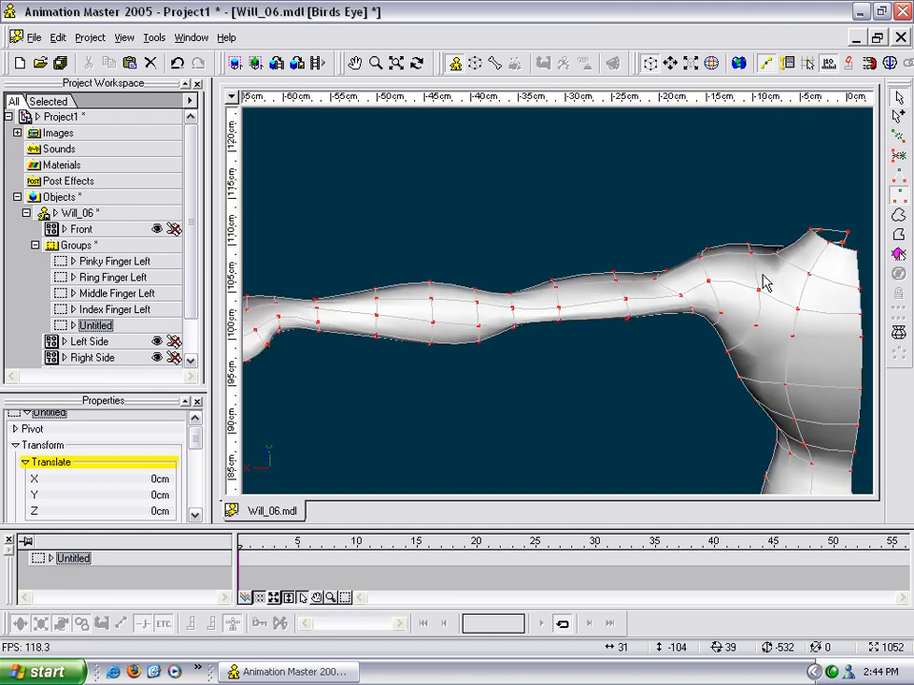
pyautogui.click(756, 326)
pyautogui.keyDown('ctrl'); pyautogui.moveTo(738, 337); pyautogui.dragTo(769, 308, button='middle'); pyautogui.keyUp('ctrl')
pyautogui.keyDown('ctrl'); pyautogui.moveTo(571, 340); pyautogui.dragTo(500, 341, button='middle'); pyautogui.keyUp('ctrl')
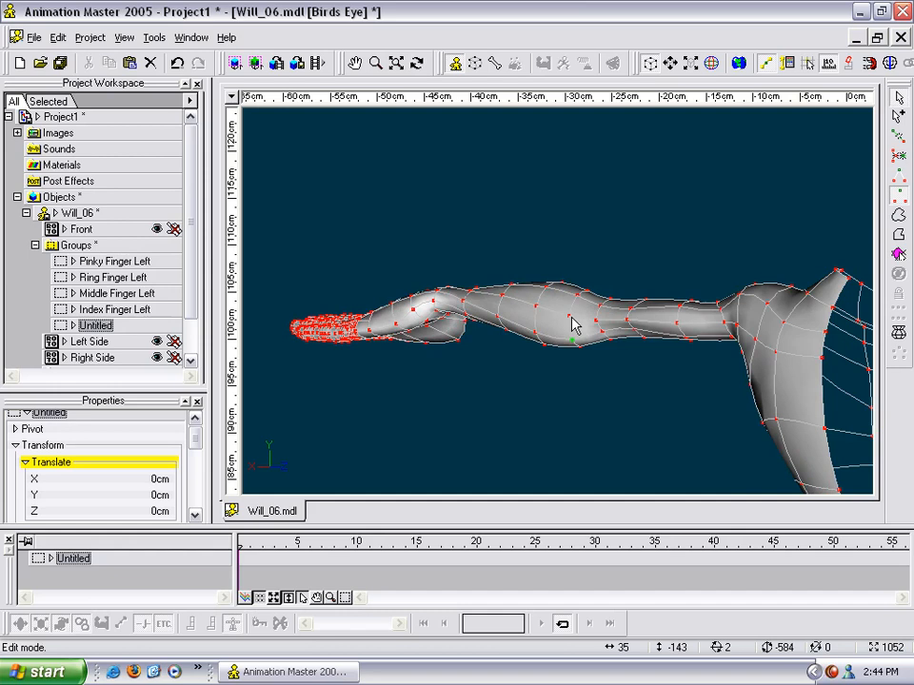
pyautogui.press('t')
pyautogui.moveTo(410, 321); pyautogui.dragTo(549, 299)
pyautogui.press('m')
pyautogui.scroll(8, 532, 320)
pyautogui.moveTo(495, 337); pyautogui.dragTo(643, 245)
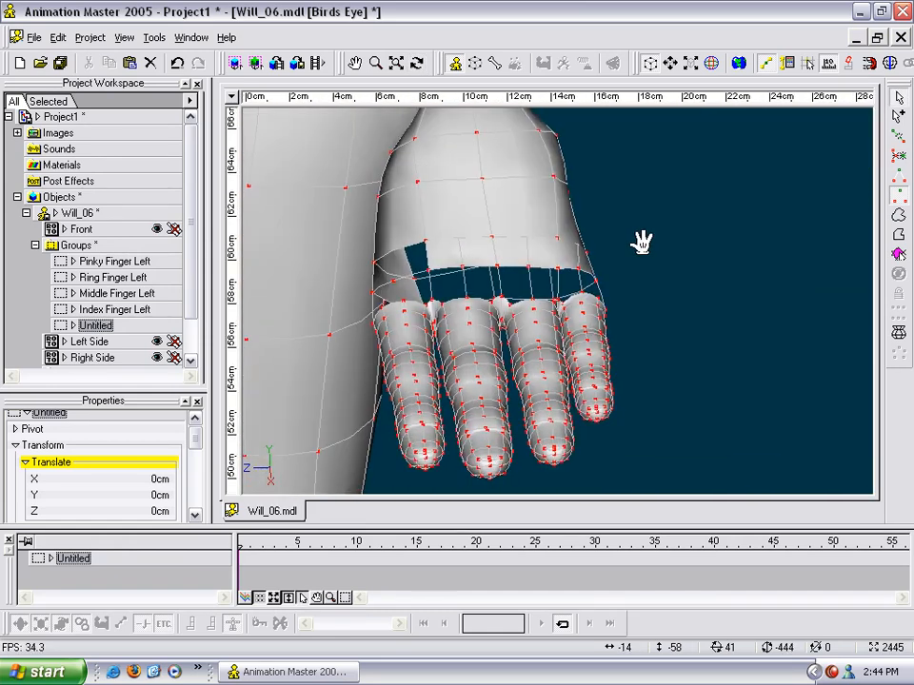
pyautogui.scroll(4, 548, 274)
pyautogui.press('t')
pyautogui.moveTo(514, 305); pyautogui.dragTo(537, 313)
pyautogui.press('m')
pyautogui.moveTo(526, 283); pyautogui.dragTo(635, 238)
pyautogui.scroll(4, 562, 275)
pyautogui.click(328, 298)
pyautogui.press('t')
pyautogui.moveTo(332, 302); pyautogui.dragTo(417, 329)
pyautogui.press('a')
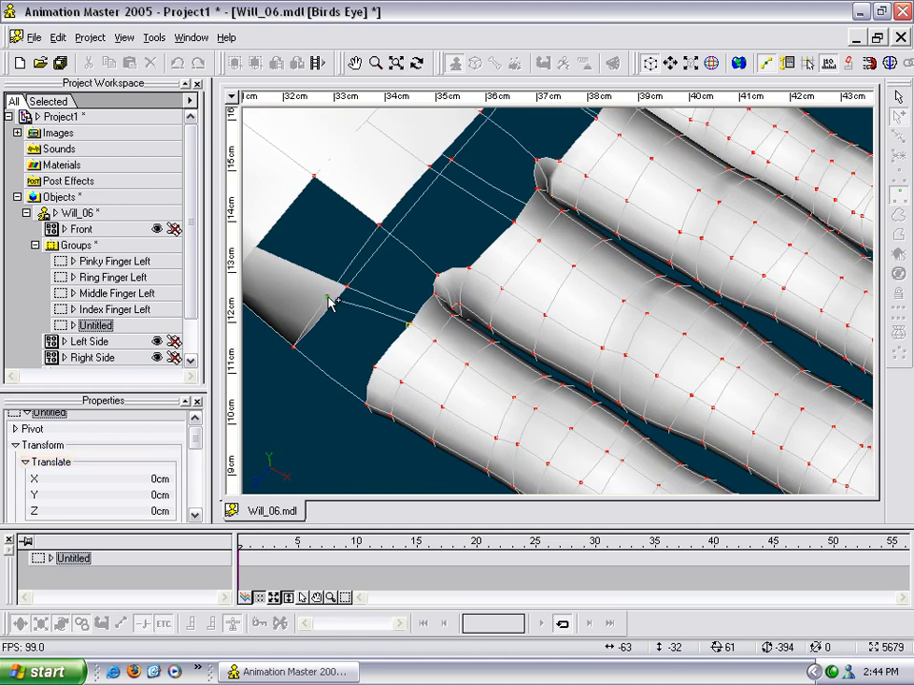
pyautogui.press('Escape')
# Step: Add a spline from the index finger's base through the hand's edge cross-section and hook it onto the next cross-section
pyautogui.click(327, 302)
pyautogui.press('t')
pyautogui.moveTo(351, 322); pyautogui.dragTo(383, 296)
pyautogui.click(383, 296)
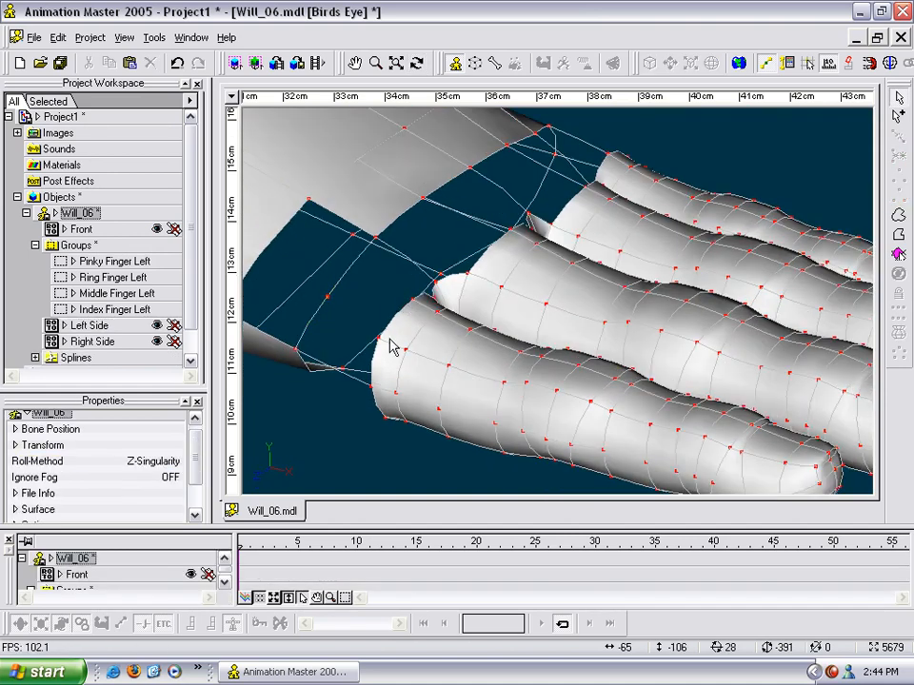
pyautogui.press('a')
pyautogui.click(410, 300)
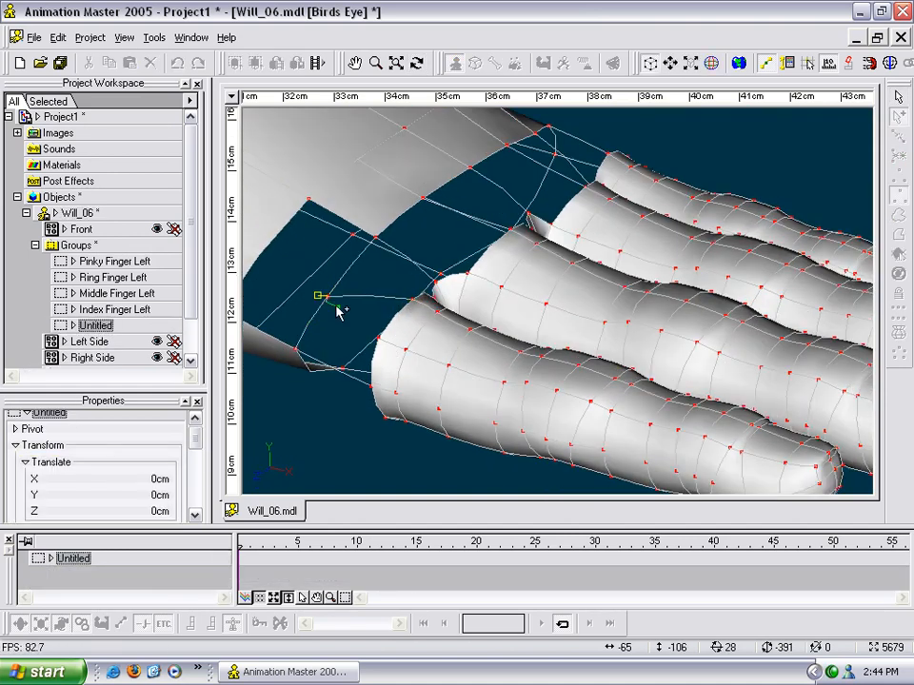
pyautogui.click(288, 276)
pyautogui.moveTo(288, 277); pyautogui.dragTo(267, 252)
pyautogui.rightClick(268, 252)
# Step: Insert a control point in the hand's open-edge cross-section behind the outer side of the index finger
pyautogui.moveTo(329, 296); pyautogui.dragTo(371, 259)
pyautogui.press('t')
pyautogui.press('t')
pyautogui.scroll(-6, 394, 261)
pyautogui.press('t')
pyautogui.press('t')
pyautogui.moveTo(474, 324); pyautogui.dragTo(429, 296)
pyautogui.scroll(5, 428, 295)
pyautogui.moveTo(429, 294); pyautogui.dragTo(571, 304, button='middle')
pyautogui.scroll(4, 457, 310)
pyautogui.click(457, 307)
pyautogui.click(463, 306)
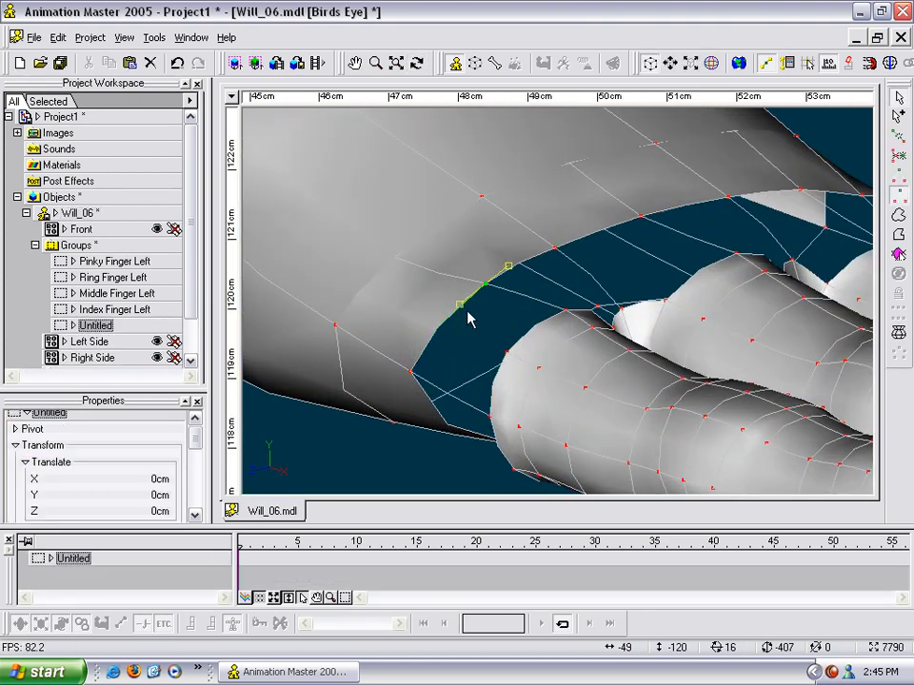
pyautogui.press('y')
pyautogui.click(457, 335)
# Step: Add a spline from the index finger's outer base through the inserted control point toward the hand's next cross-section
pyautogui.press('a')
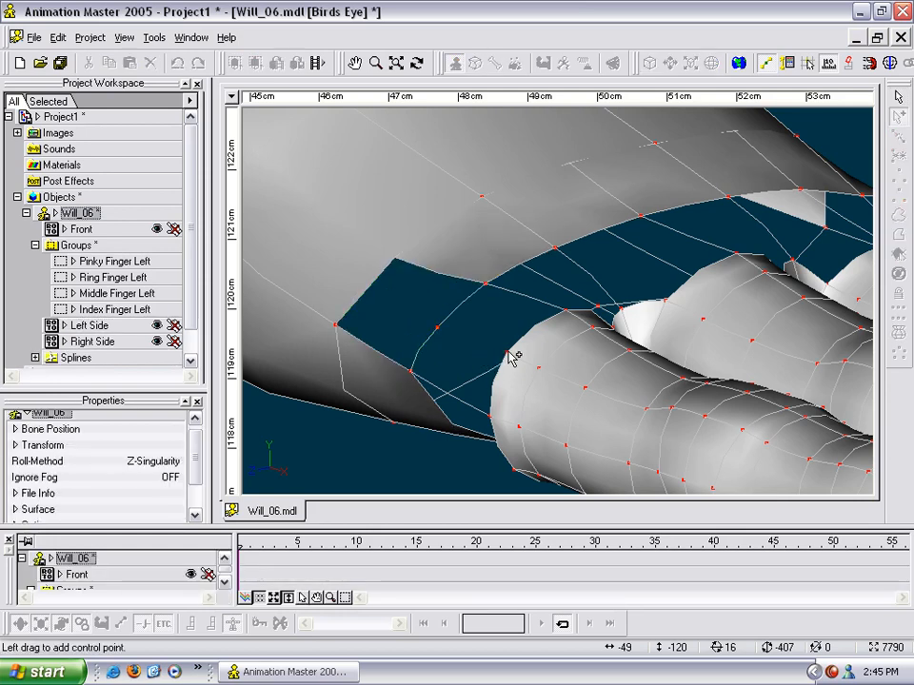
pyautogui.rightClick(436, 329)
pyautogui.press('Escape')
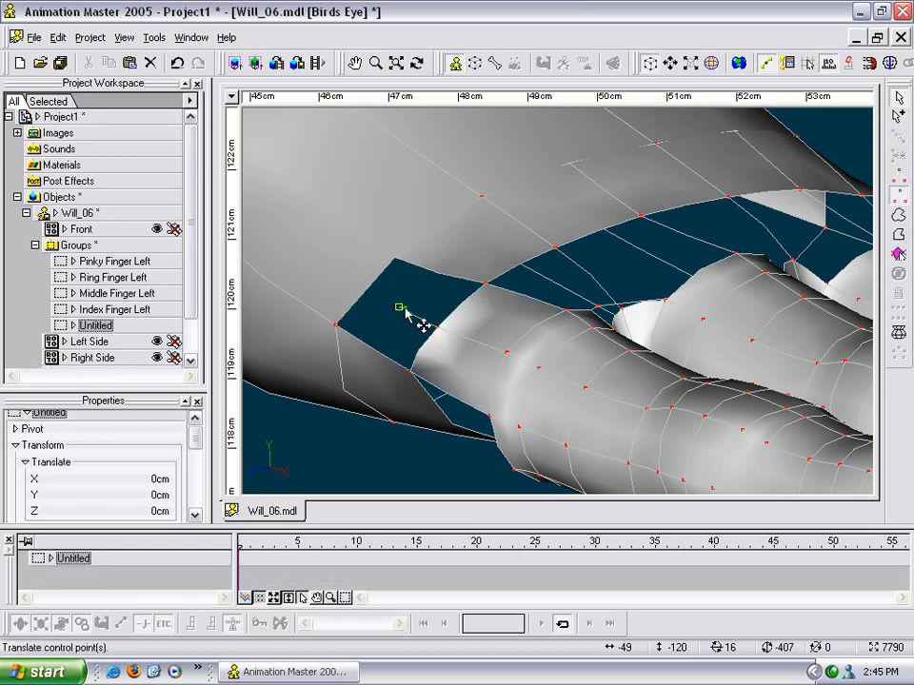
pyautogui.click(393, 319)
pyautogui.click(368, 293)
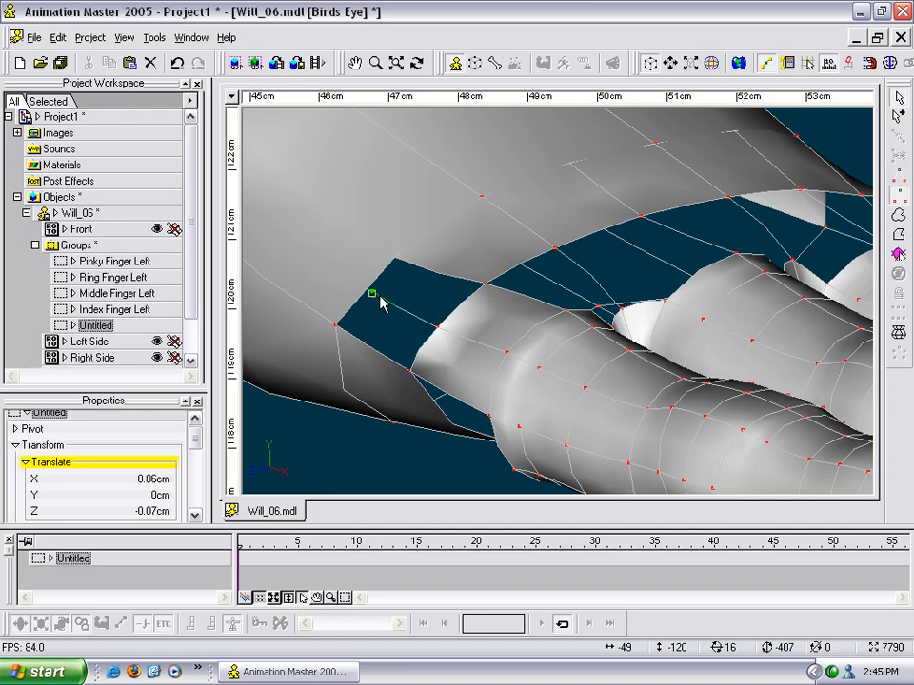
pyautogui.click(373, 301)
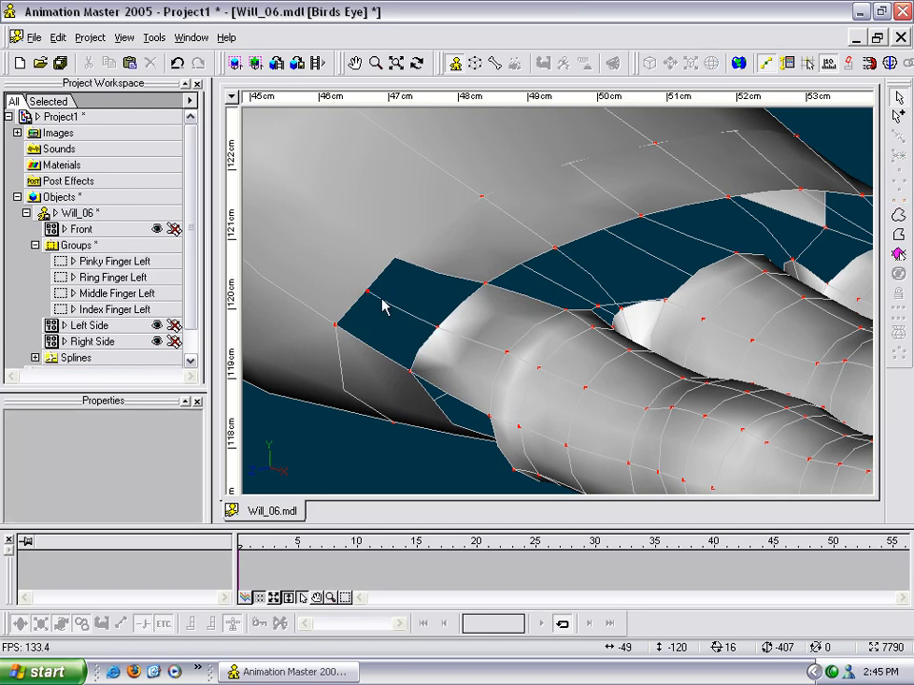
# Step: Hook the loose end of the index finger's outer spline onto the hand's next cross-section
pyautogui.press('pageup')
pyautogui.click(372, 298)
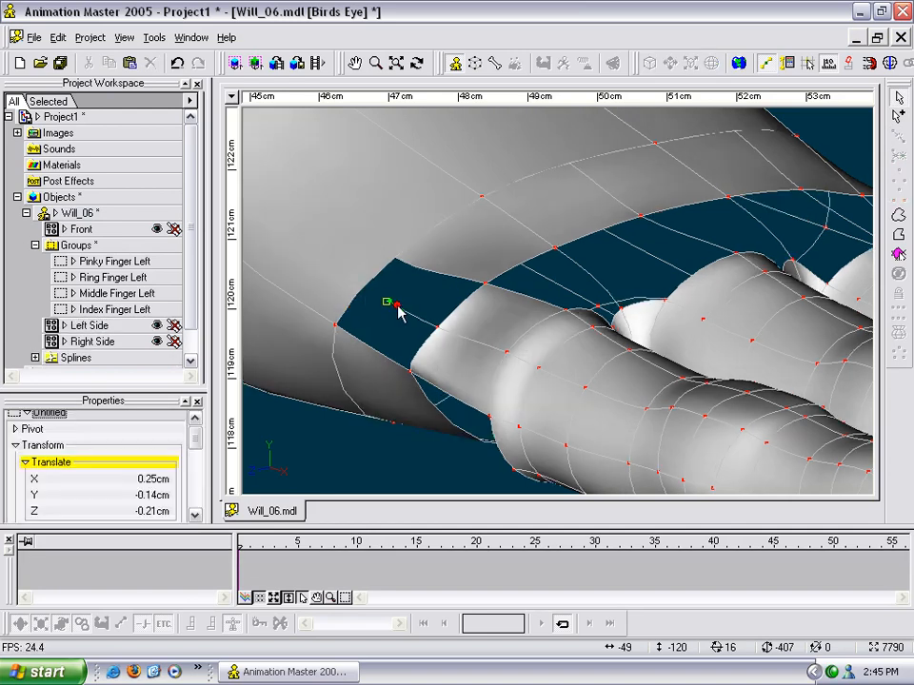
pyautogui.press('t')
pyautogui.moveTo(373, 267); pyautogui.dragTo(422, 277)
pyautogui.moveTo(404, 273); pyautogui.dragTo(319, 268)
pyautogui.rightClick(293, 279)
pyautogui.click(312, 282)
# Step: Detach the hooked end of the index finger's upper spline from the hand's cross-section in wireframe view
pyautogui.press('t')
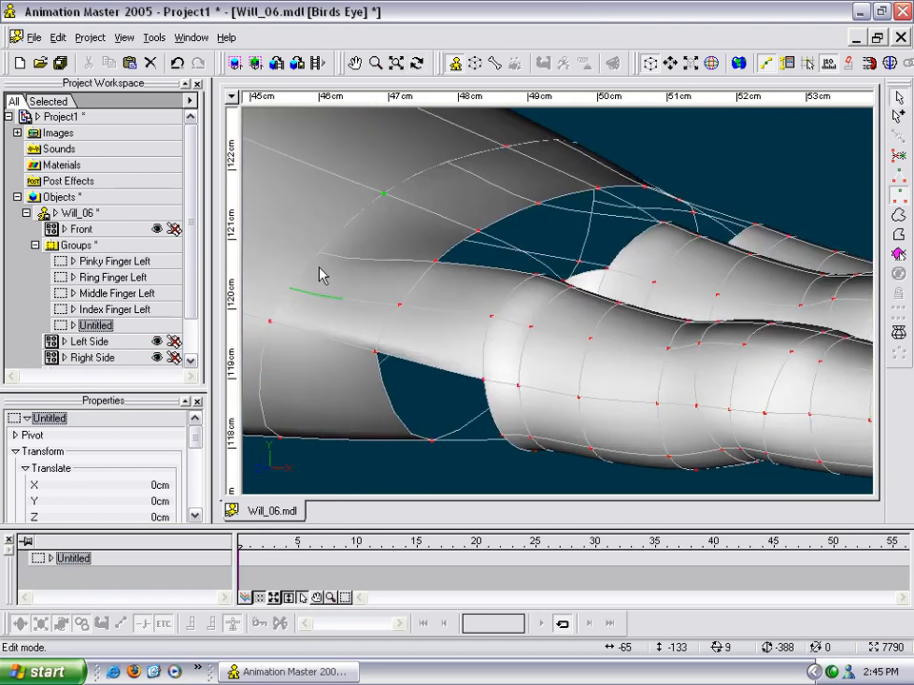
pyautogui.scroll(-8, 431, 250)
pyautogui.scroll(6, 514, 277)
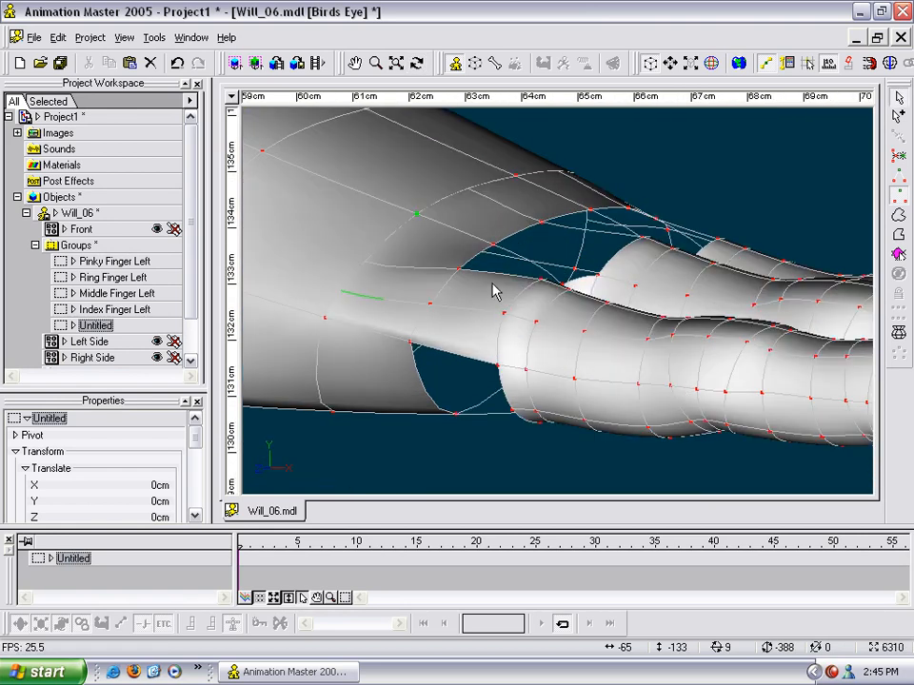
pyautogui.click(442, 309)
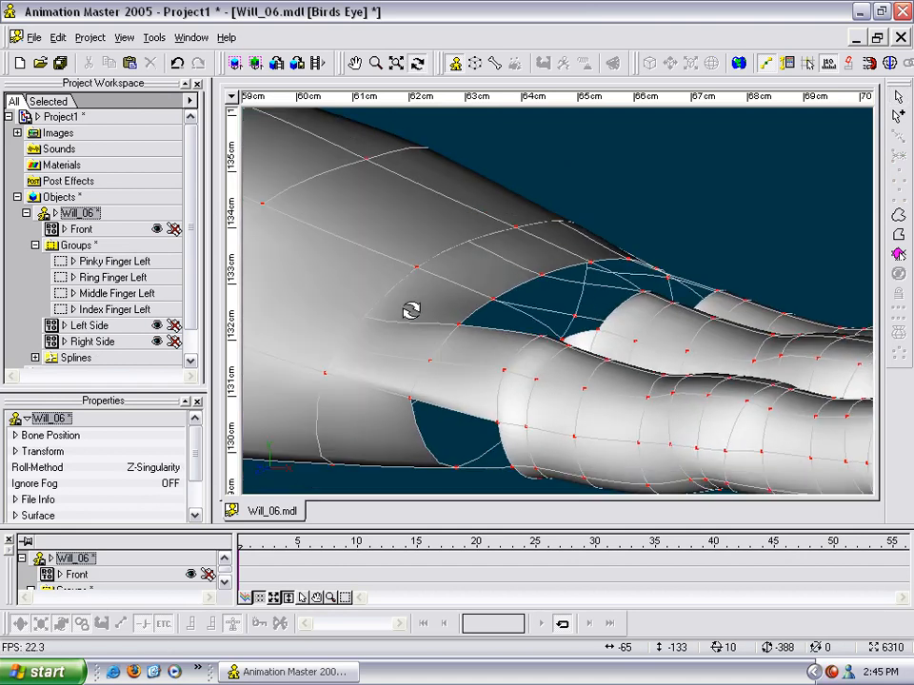
pyautogui.click(434, 359)
pyautogui.click(379, 351)
pyautogui.click(427, 363)
pyautogui.press('t')
pyautogui.moveTo(429, 366)
pyautogui.mouseDown()
pyautogui.moveTo(445, 358)
pyautogui.moveTo(409, 372)
pyautogui.moveTo(421, 369)
pyautogui.moveTo(420, 351)
pyautogui.mouseUp()
pyautogui.press('Escape')
pyautogui.click(416, 345)
pyautogui.click(416, 344)
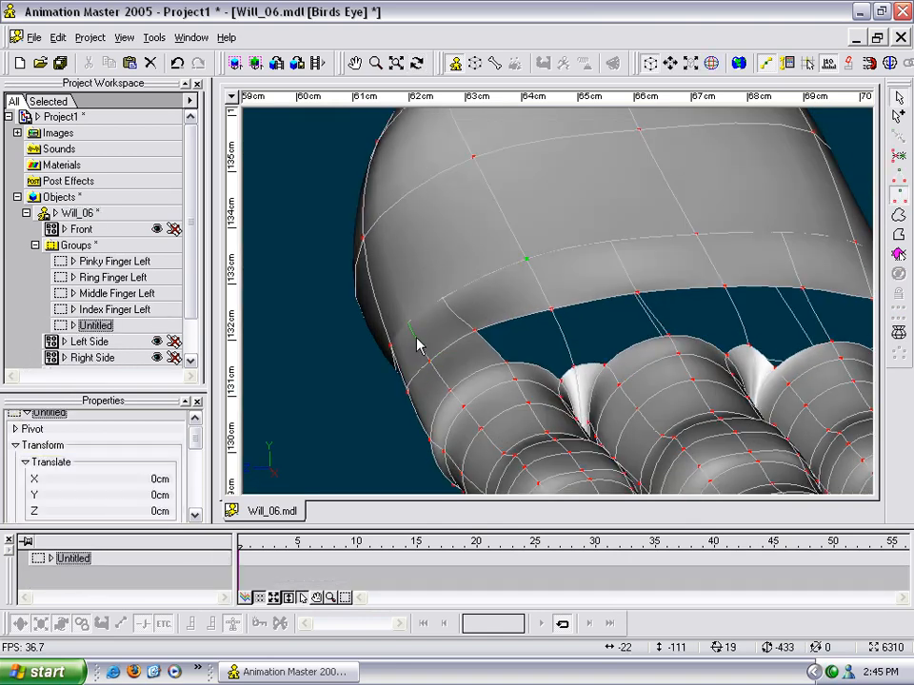
pyautogui.press('8')
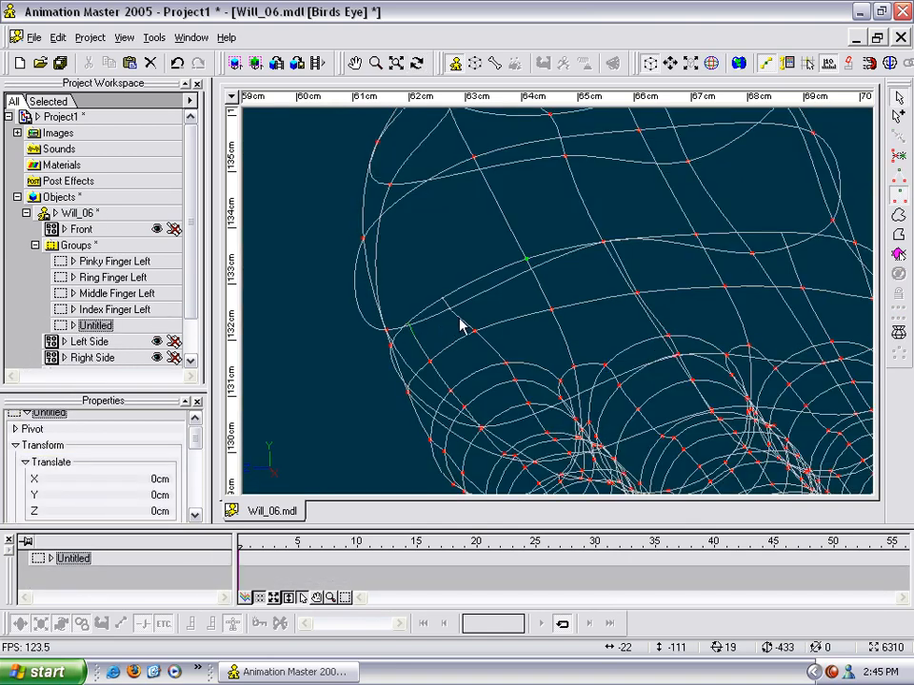
pyautogui.click(451, 337)
pyautogui.click(447, 307)
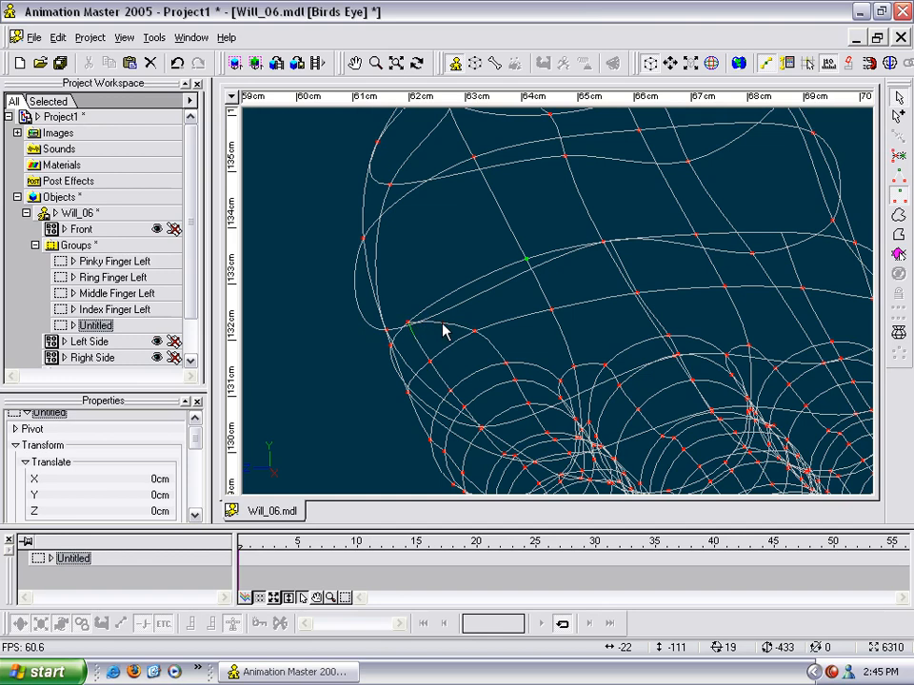
pyautogui.moveTo(420, 331); pyautogui.dragTo(457, 312)
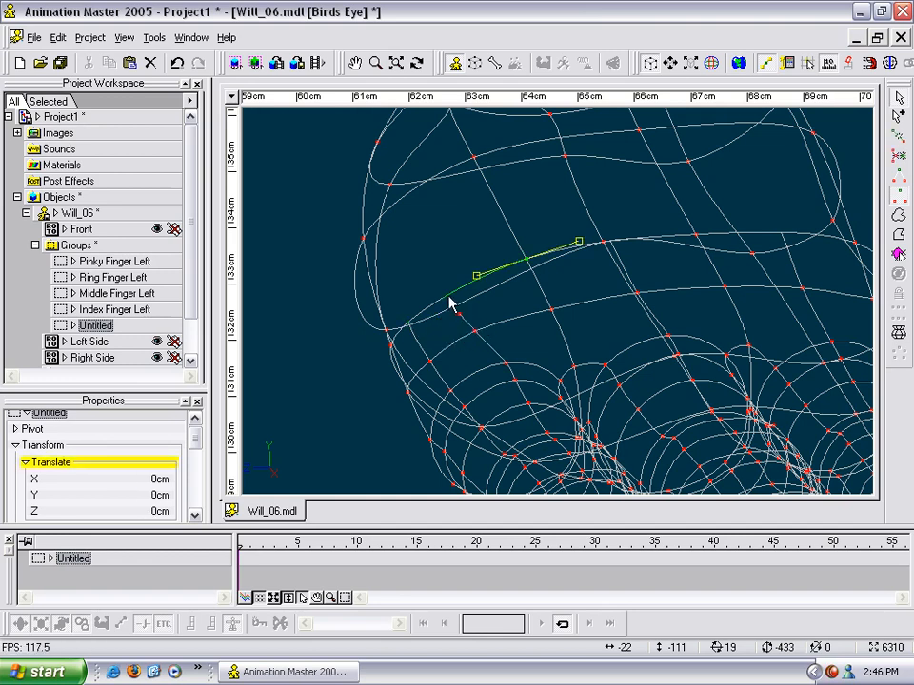
# Step: Insert a control point in the hand's cross-section beside the detached spline end and attach the end to it
pyautogui.press('y')
pyautogui.press('Delete')
pyautogui.moveTo(493, 292); pyautogui.dragTo(444, 301)
pyautogui.rightClick(446, 302)
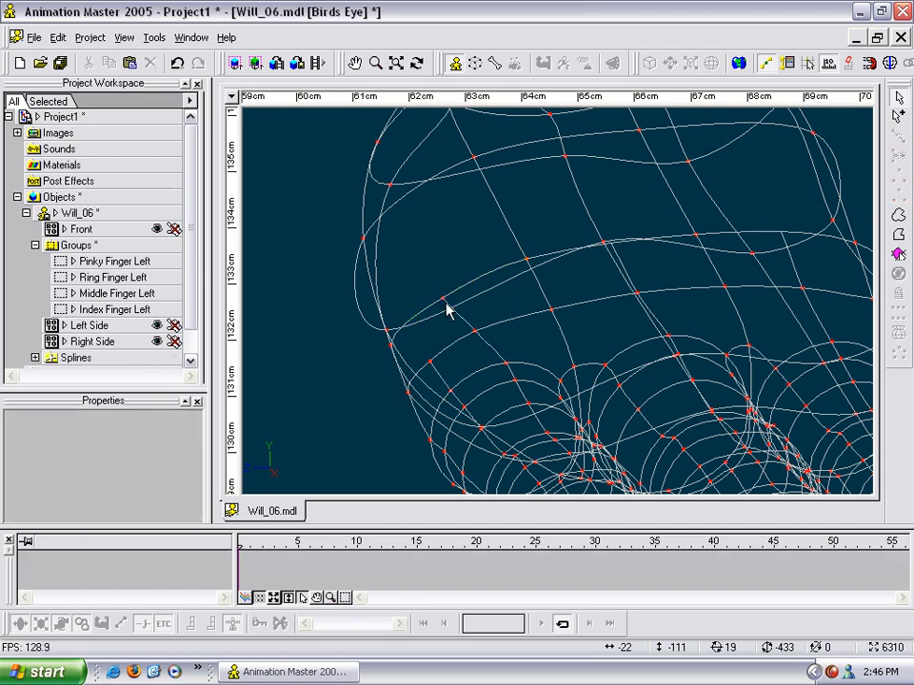
# Step: Extend the attached spline toward the wrist, hook it onto the following cross-section, and restore the shaded view
pyautogui.click(424, 269)
pyautogui.moveTo(420, 261); pyautogui.dragTo(405, 201)
pyautogui.rightClick(405, 201)
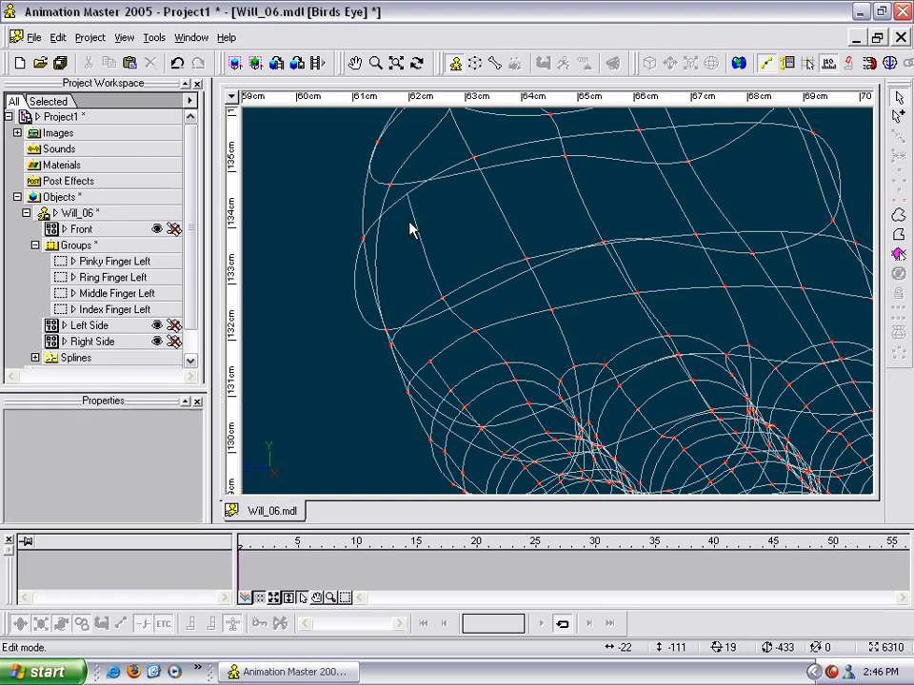
pyautogui.press('0')
# Step: Extend the spline at the index finger's outer side across the open patch toward the hand's next cross-section
pyautogui.click(444, 300)
pyautogui.press('t')
pyautogui.moveTo(448, 305)
pyautogui.mouseDown()
pyautogui.moveTo(473, 306)
pyautogui.moveTo(457, 310)
pyautogui.moveTo(466, 282)
pyautogui.moveTo(458, 288)
pyautogui.mouseUp()
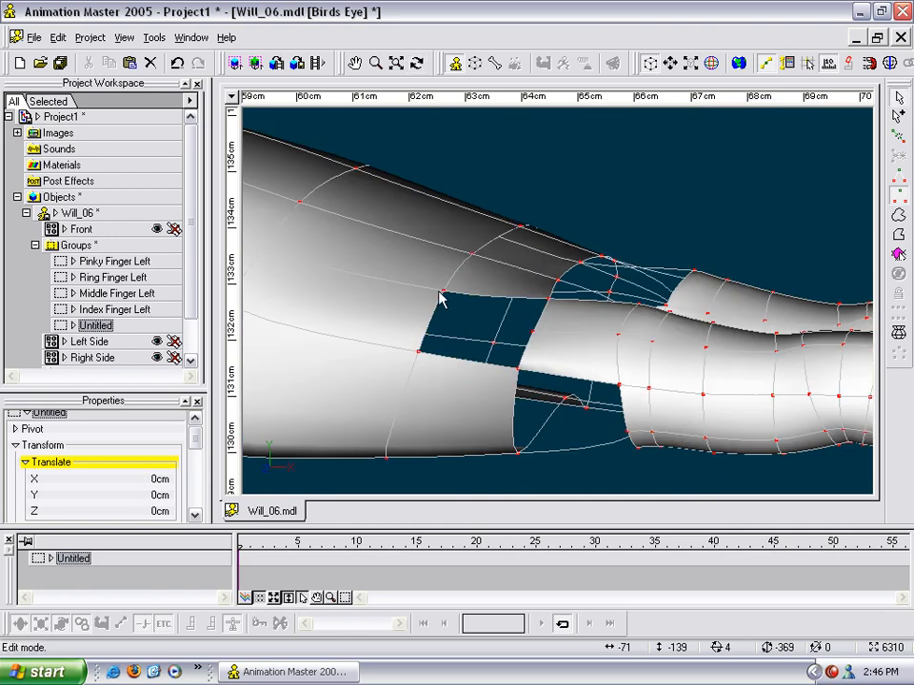
pyautogui.hotkey('shift', 'a')
pyautogui.click(531, 333)
pyautogui.click(482, 320)
pyautogui.moveTo(483, 323)
pyautogui.mouseDown()
pyautogui.moveTo(371, 323)
pyautogui.moveTo(440, 320)
pyautogui.moveTo(438, 280)
pyautogui.moveTo(459, 302)
pyautogui.moveTo(514, 289)
pyautogui.moveTo(562, 301)
pyautogui.moveTo(540, 287)
pyautogui.moveTo(442, 306)
pyautogui.moveTo(417, 322)
pyautogui.moveTo(439, 307)
pyautogui.moveTo(496, 298)
pyautogui.moveTo(503, 277)
pyautogui.mouseUp()
# Step: Insert a control point in the palm-side cross-section behind the index finger, working in wireframe view
pyautogui.press('t')
pyautogui.press('t')
pyautogui.press('t')
pyautogui.moveTo(504, 328); pyautogui.dragTo(515, 358)
pyautogui.moveTo(600, 310); pyautogui.dragTo(466, 263, button='middle')
pyautogui.press('t')
pyautogui.moveTo(573, 288); pyautogui.dragTo(508, 314)
pyautogui.scroll(2, 508, 318)
pyautogui.moveTo(535, 276); pyautogui.dragTo(544, 265, button='middle')
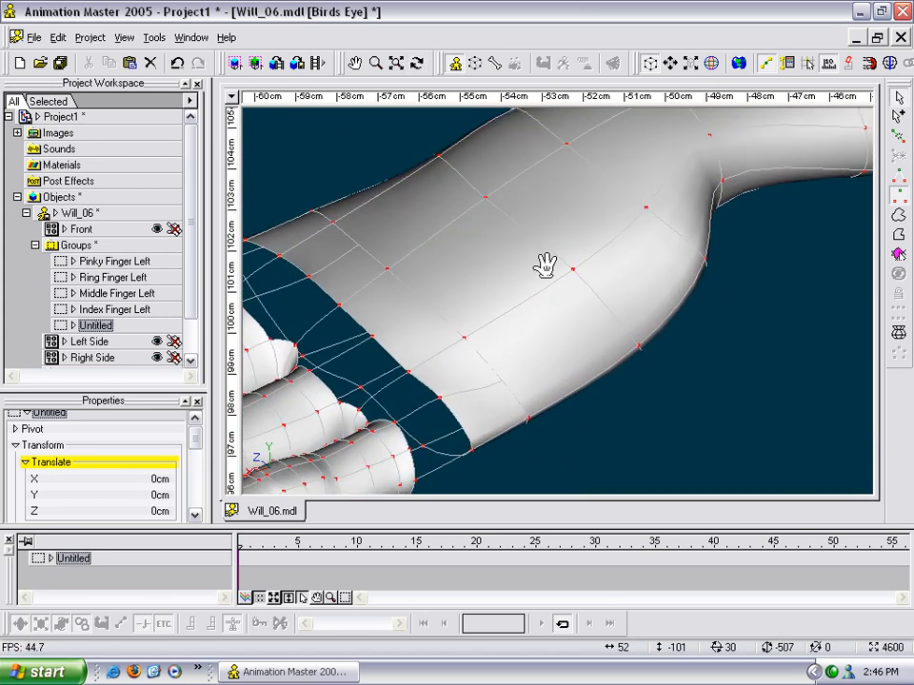
pyautogui.scroll(4, 530, 341)
pyautogui.press('7')
pyautogui.click(513, 354)
pyautogui.keyDown('shift'); pyautogui.rightClick(511, 354); pyautogui.keyUp('shift')
pyautogui.click(511, 346)
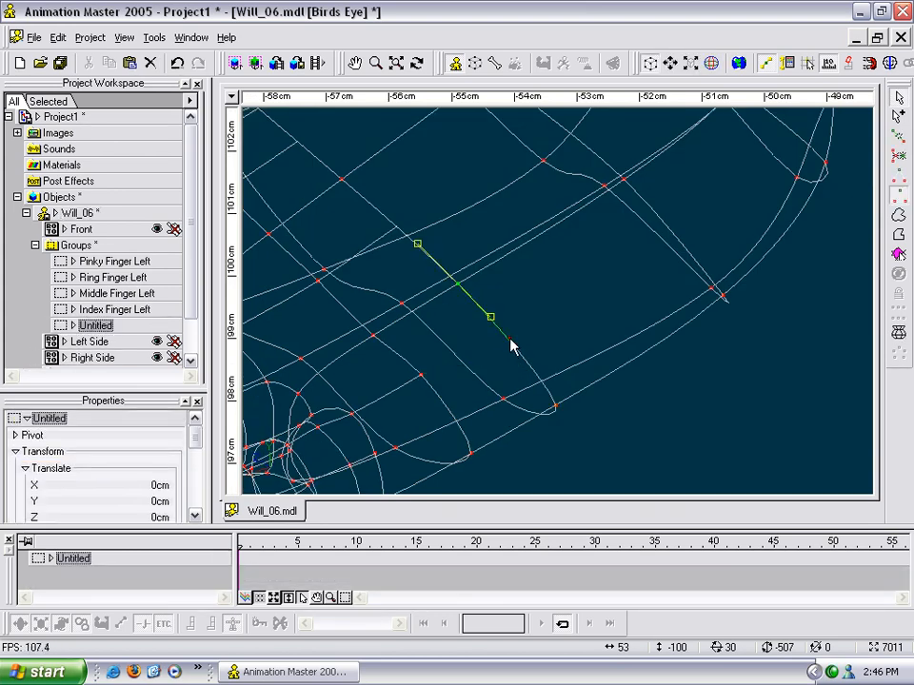
pyautogui.click(486, 334)
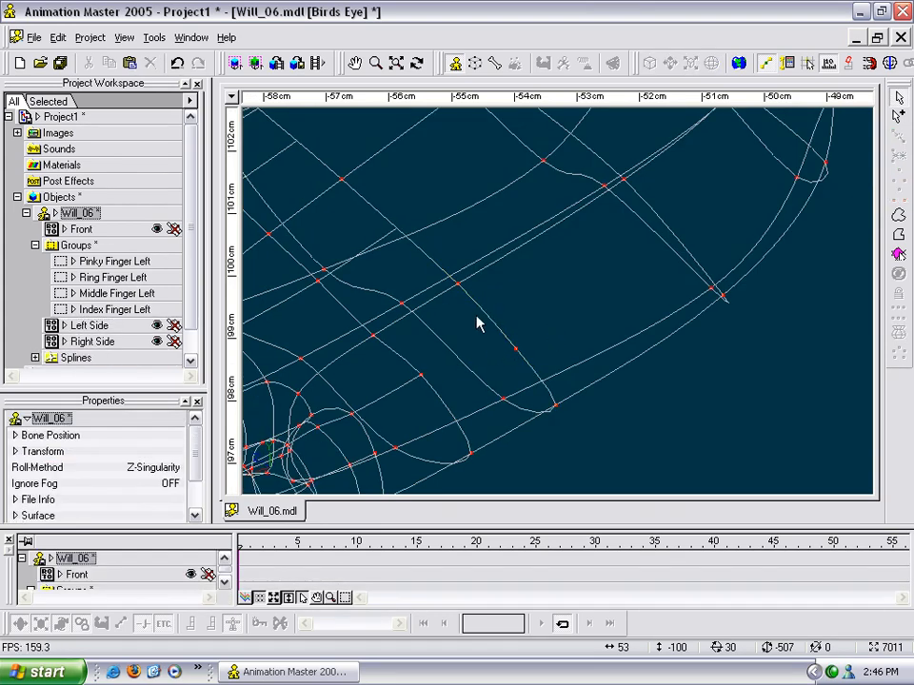
# Step: Extend a spline from the inserted palm-side control point toward the wrist and hook it onto the next cross-section
pyautogui.hotkey('shift', 'a')
pyautogui.moveTo(515, 349); pyautogui.dragTo(640, 284)
pyautogui.press('t')
pyautogui.keyDown('shift'); pyautogui.rightClick(639, 284); pyautogui.keyUp('shift')
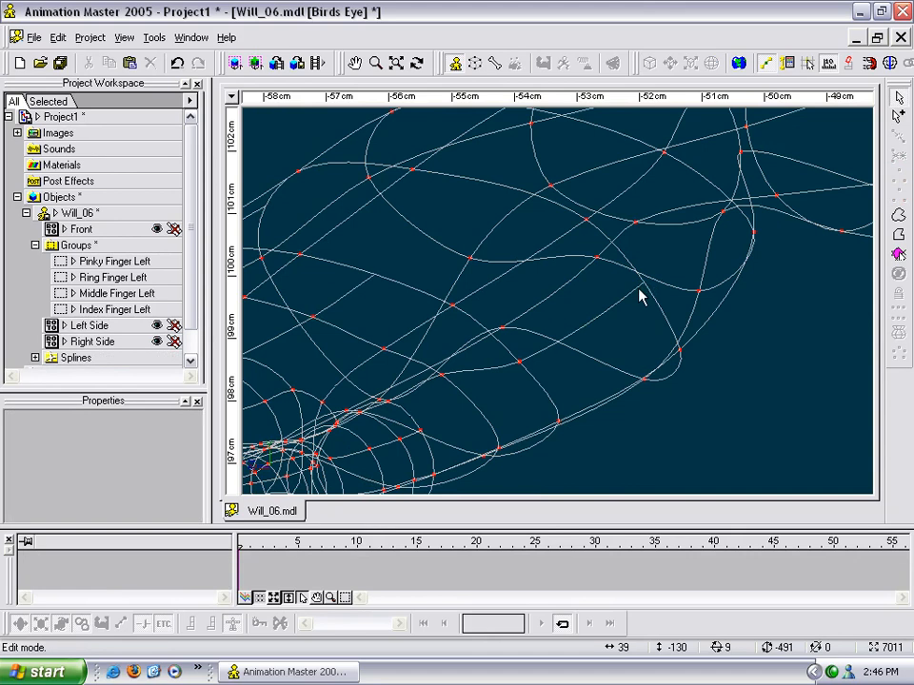
# Step: Extend the spline at the index finger's base to a new control point inserted in the hand's open-edge cross-section
pyautogui.click(487, 417)
pyautogui.click(427, 430)
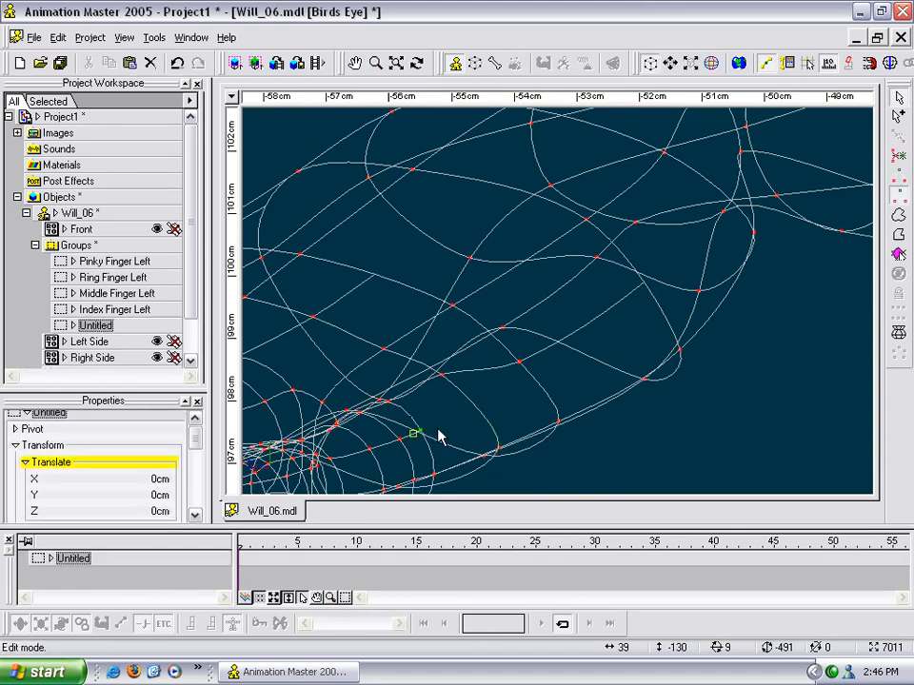
pyautogui.press('a')
pyautogui.click(459, 417)
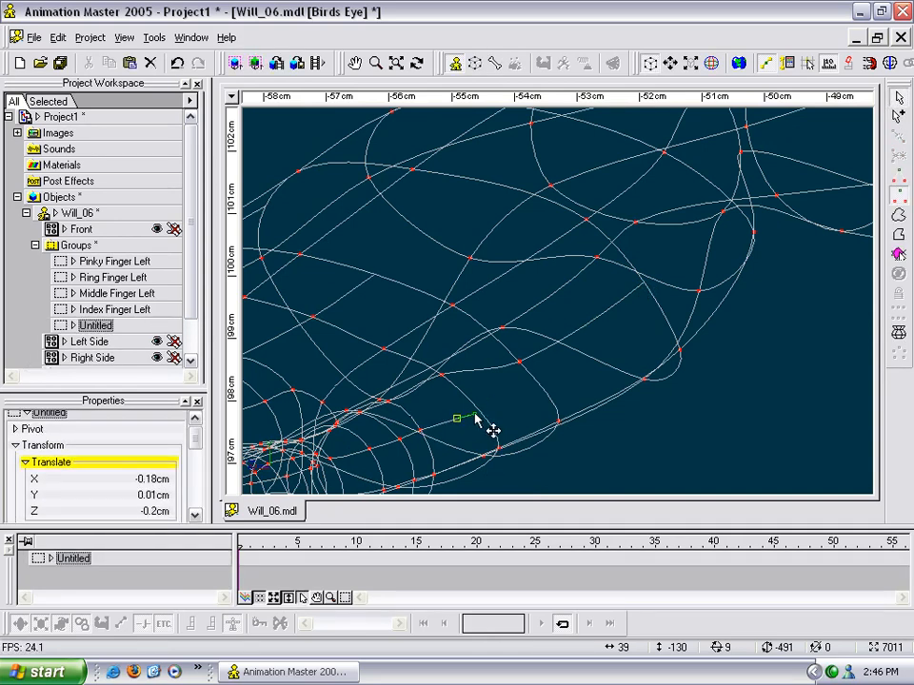
pyautogui.click(468, 419)
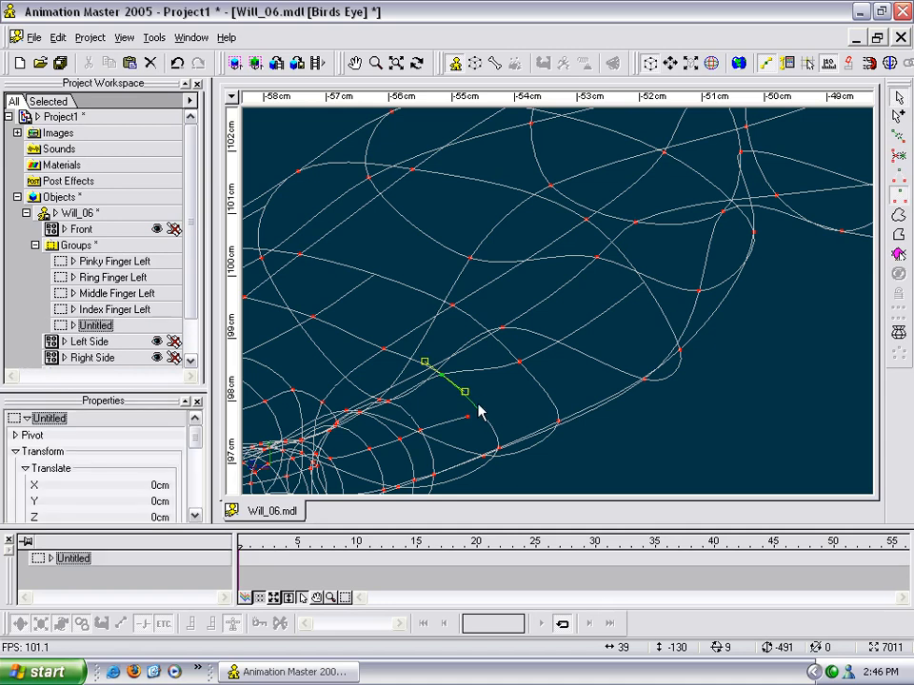
pyautogui.press('y')
pyautogui.click(501, 400)
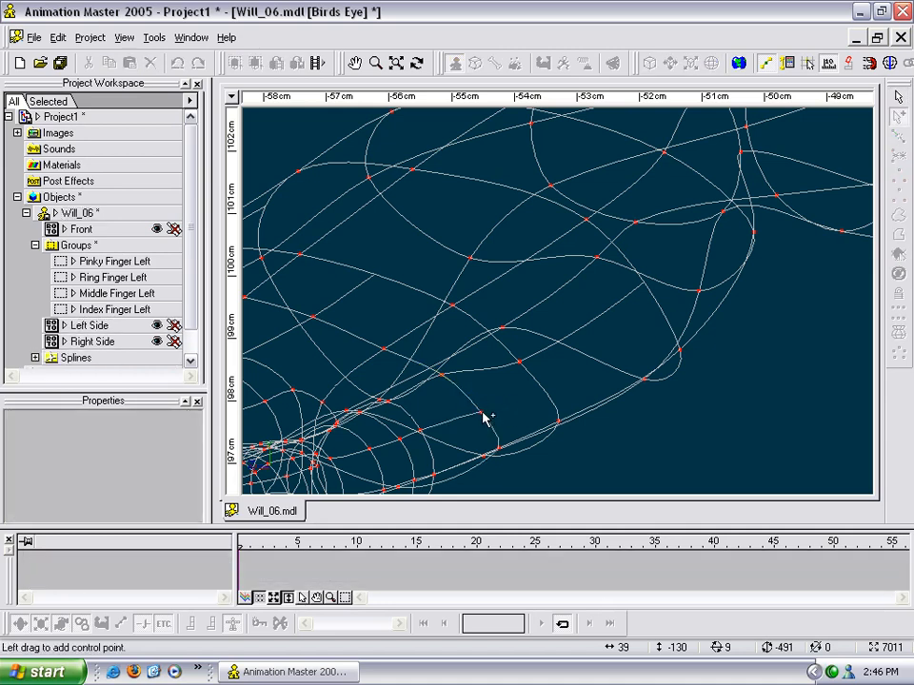
# Step: Continue the index finger's spline past the hand's edge, hook it onto the next cross-section, and restore the shaded view
pyautogui.click(513, 400)
pyautogui.moveTo(522, 398)
pyautogui.mouseDown()
pyautogui.moveTo(539, 384)
pyautogui.moveTo(554, 393)
pyautogui.moveTo(529, 383)
pyautogui.moveTo(485, 388)
pyautogui.moveTo(498, 425)
pyautogui.mouseUp()
pyautogui.rightClick(539, 385)
pyautogui.press('0')
# Step: Nudge the control point on the hand's open edge beside the index finger to smooth the surface
pyautogui.click(518, 362)
pyautogui.press('t')
pyautogui.scroll(-10, 522, 386)
pyautogui.press('t')
pyautogui.scroll(7, 492, 383)
pyautogui.scroll(5, 492, 390)
pyautogui.moveTo(534, 461); pyautogui.dragTo(538, 463)
pyautogui.moveTo(492, 423); pyautogui.dragTo(494, 430)
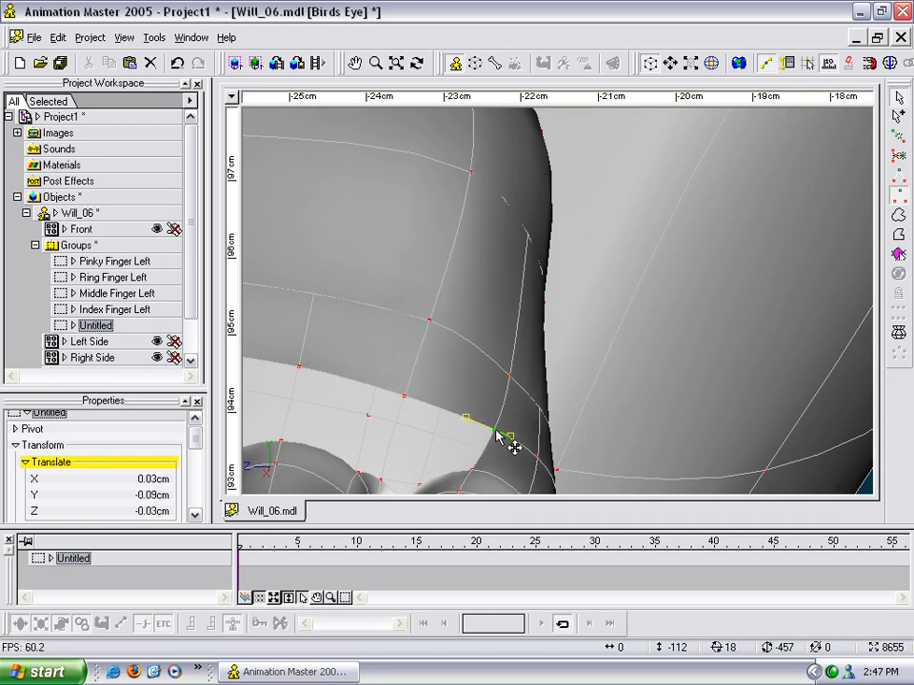
# Step: Examine the joined hand and finger surfaces from the thumb side and the side view at different patch detail levels
pyautogui.scroll(-3, 496, 428)
pyautogui.moveTo(529, 347); pyautogui.dragTo(348, 376)
pyautogui.press('t')
pyautogui.scroll(-6, 496, 338)
pyautogui.press('t')
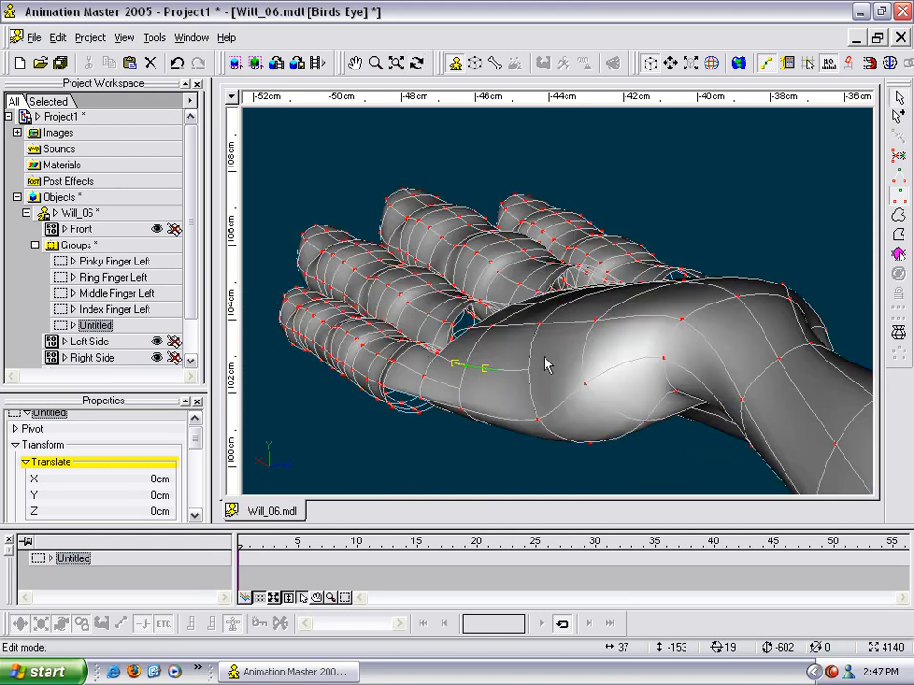
pyautogui.click(666, 354)
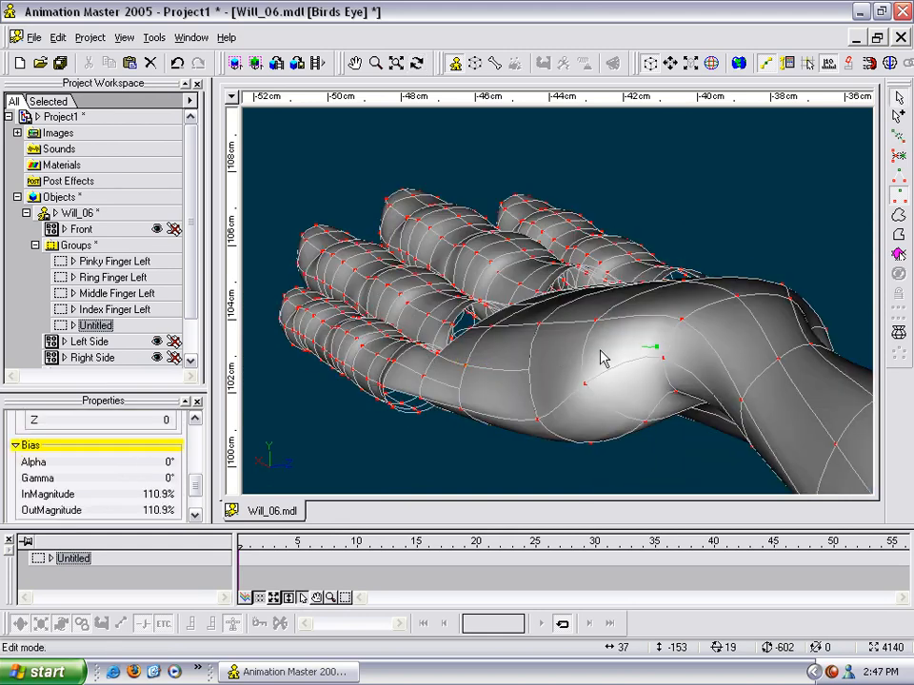
pyautogui.moveTo(454, 366); pyautogui.dragTo(504, 372)
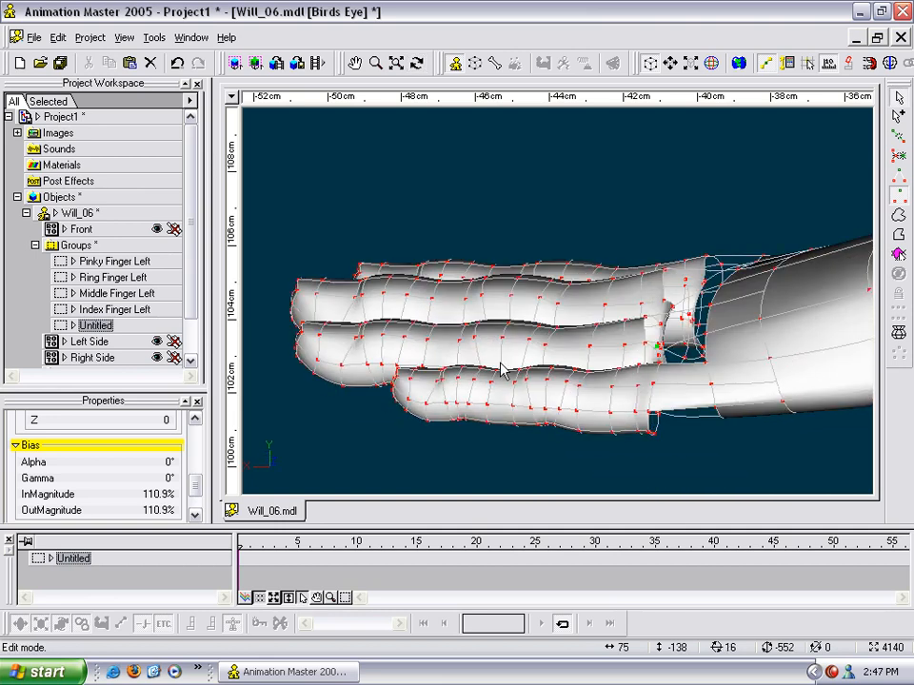
pyautogui.press('pagedown')
pyautogui.press('pagedown')
pyautogui.press('pageup')
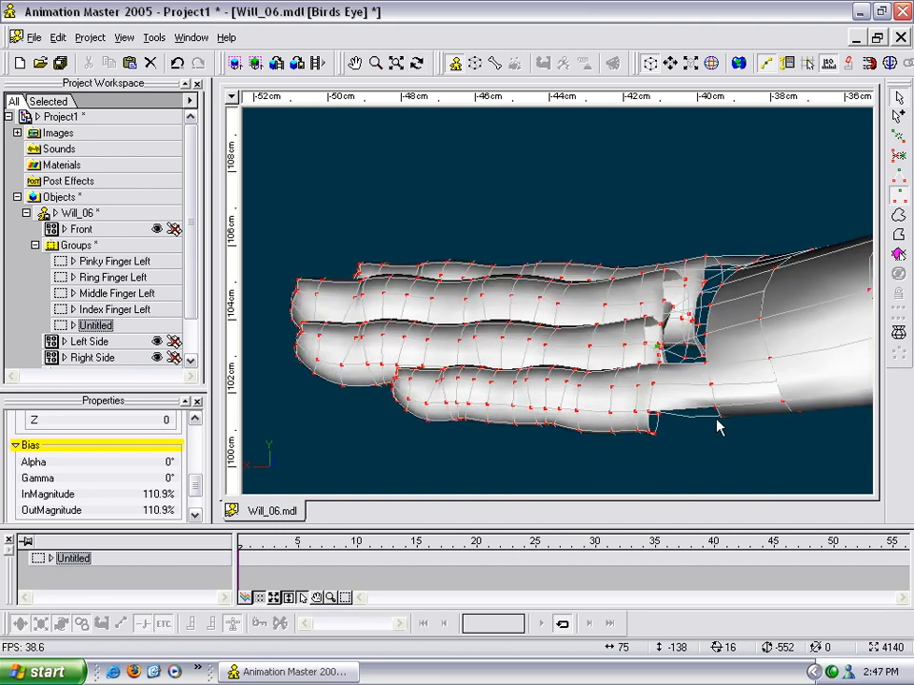
# Step: Select the five control points framing the opening between the index and middle finger bases and hide the rest of the model
pyautogui.click(652, 353)
pyautogui.press('t')
pyautogui.moveTo(657, 368); pyautogui.dragTo(655, 325)
pyautogui.press('m')
pyautogui.scroll(2, 585, 289)
pyautogui.moveTo(584, 291); pyautogui.dragTo(590, 337, button='middle')
pyautogui.scroll(3, 568, 293)
pyautogui.click(546, 273)
pyautogui.moveTo(531, 318); pyautogui.dragTo(499, 285, button='middle')
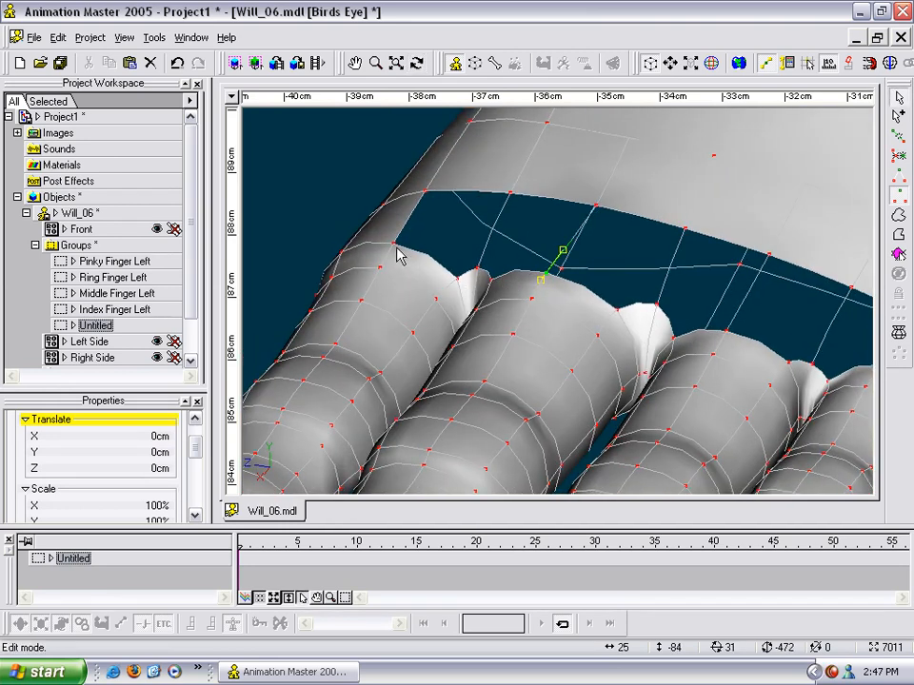
pyautogui.hotkey('ctrl', 'z')
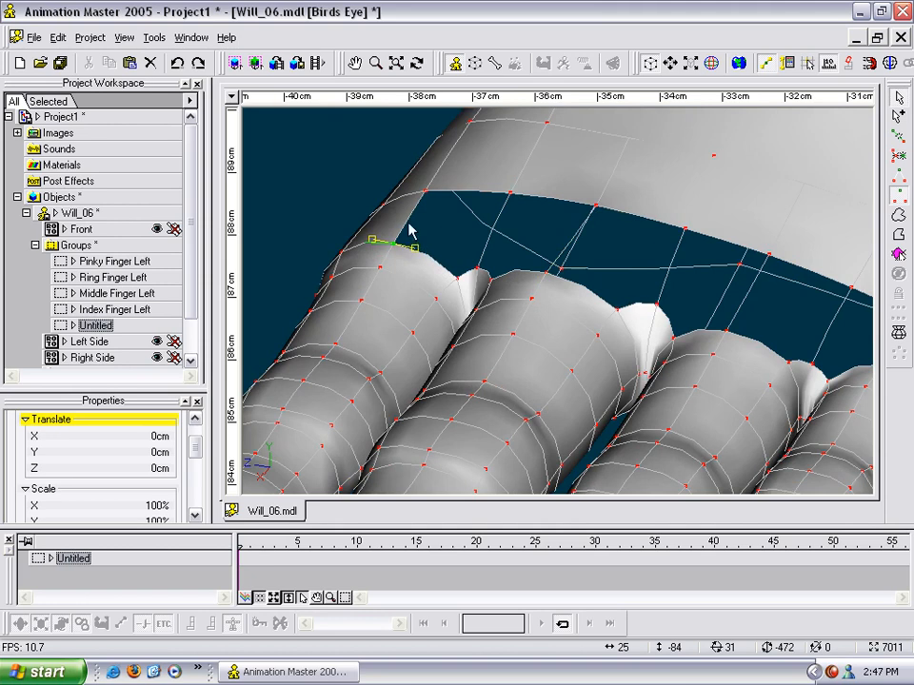
pyautogui.keyDown('shift'); pyautogui.click(426, 192); pyautogui.keyUp('shift')
pyautogui.keyDown('shift'); pyautogui.click(511, 193); pyautogui.keyUp('shift')
pyautogui.keyDown('shift'); pyautogui.click(477, 272); pyautogui.keyUp('shift')
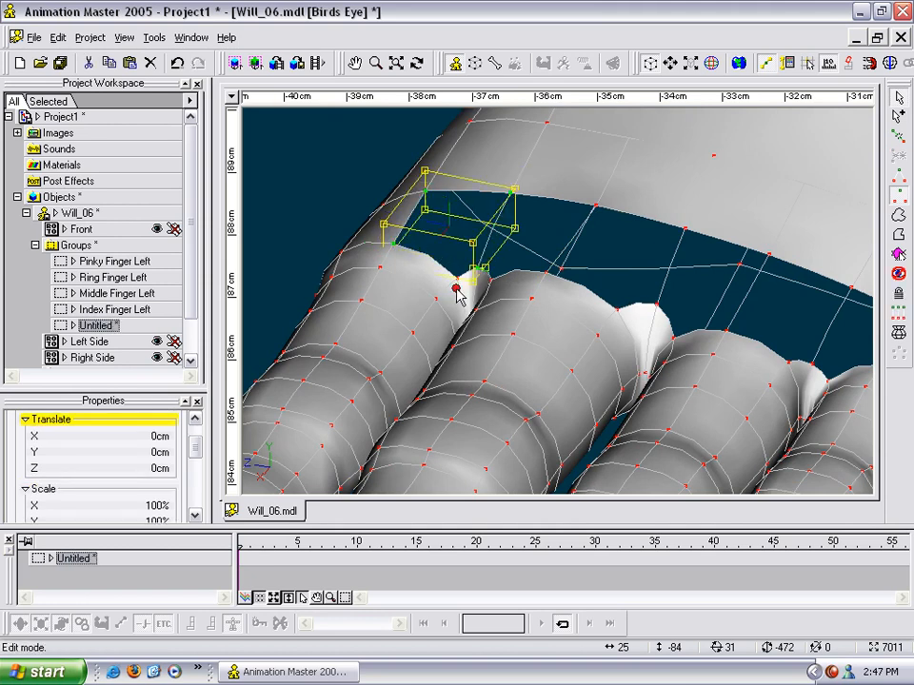
pyautogui.press('/')
pyautogui.moveTo(358, 147); pyautogui.dragTo(689, 359)
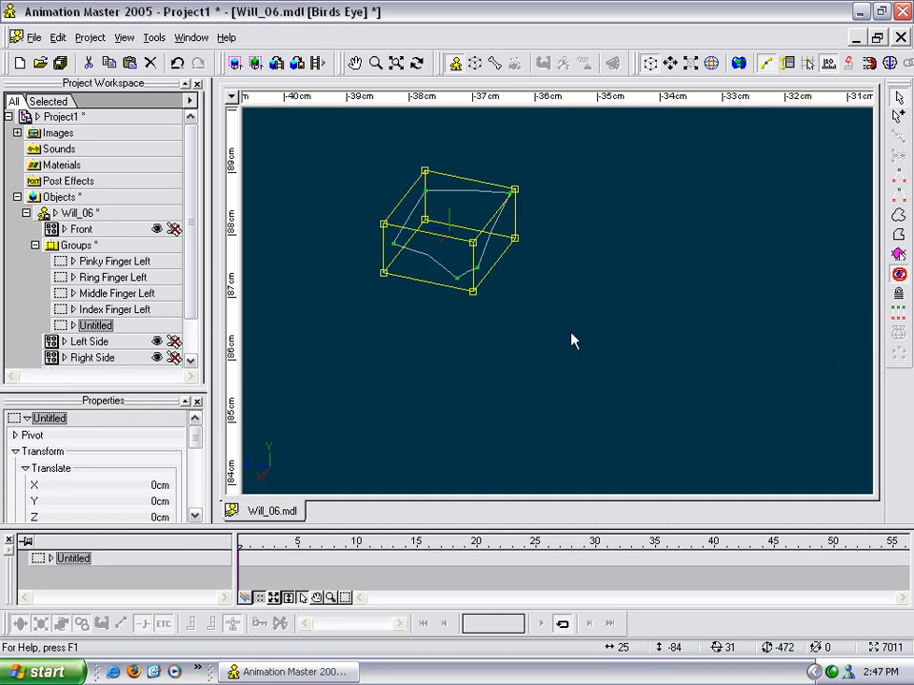
# Step: Close the opening beside the index finger base with a five-point patch and unhide the rest of the model
pyautogui.press('f')
pyautogui.press('h')
pyautogui.click(512, 264)
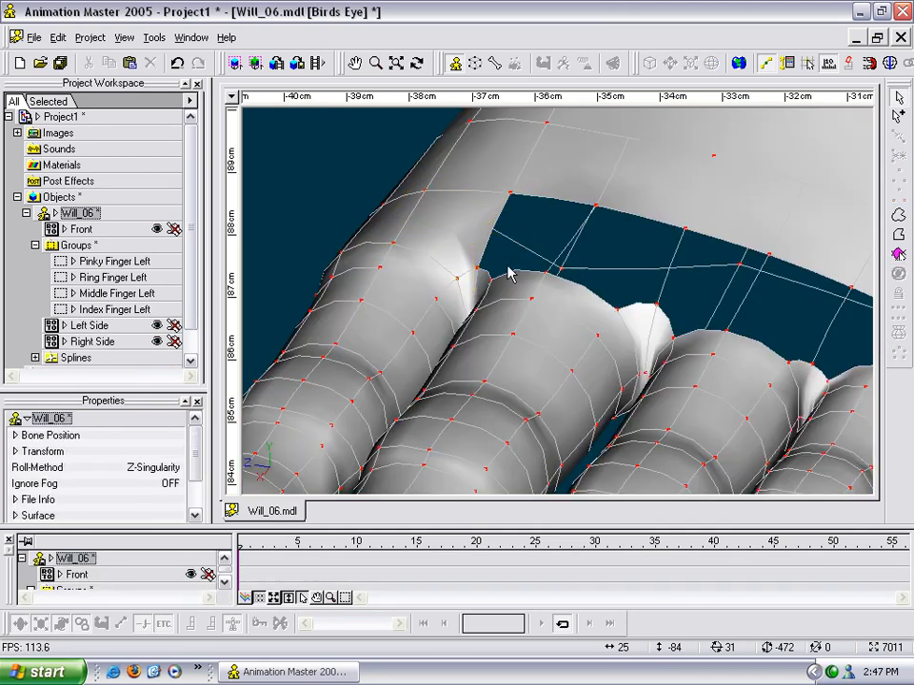
# Step: Isolate the five control points between the index-middle web and the middle finger's base, and close them with a five-point patch
pyautogui.click(479, 270)
pyautogui.keyDown('shift'); pyautogui.click(492, 280); pyautogui.keyUp('shift')
pyautogui.keyDown('shift'); pyautogui.click(549, 273); pyautogui.keyUp('shift')
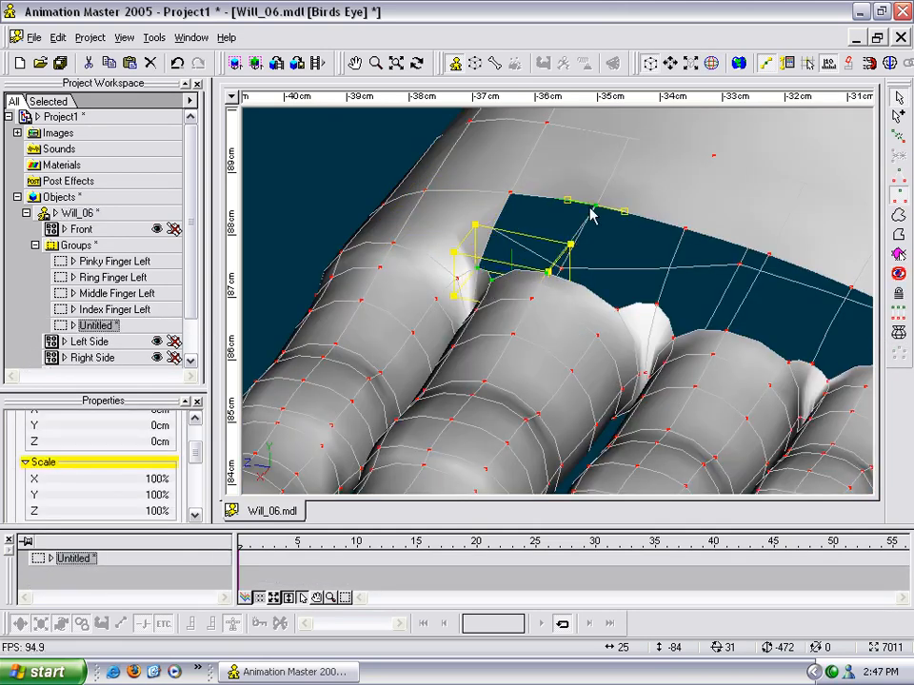
pyautogui.keyDown('shift'); pyautogui.click(594, 206); pyautogui.keyUp('shift')
pyautogui.press('/')
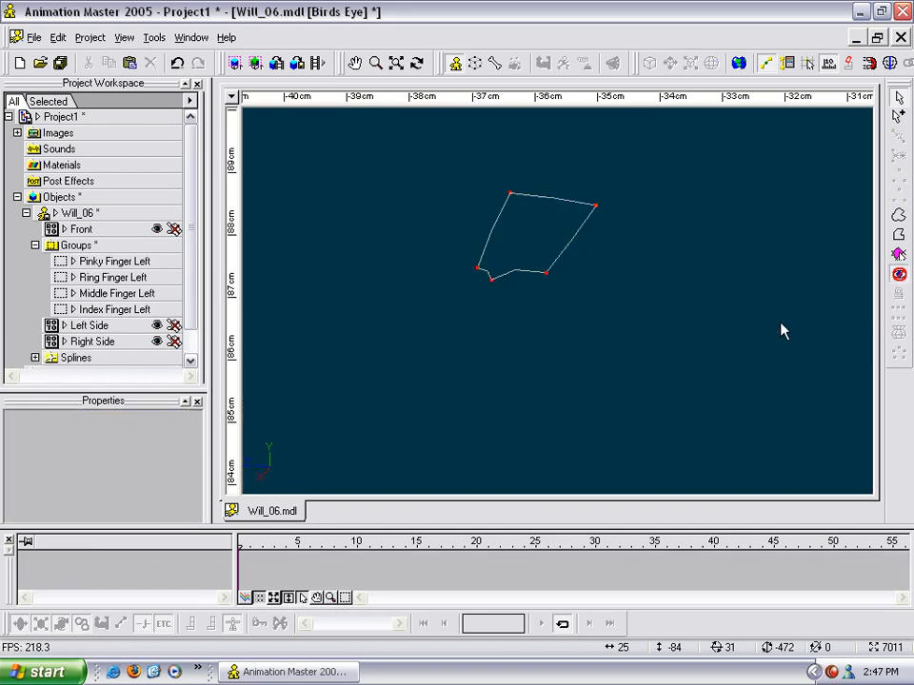
pyautogui.click(899, 352)
pyautogui.click(727, 316)
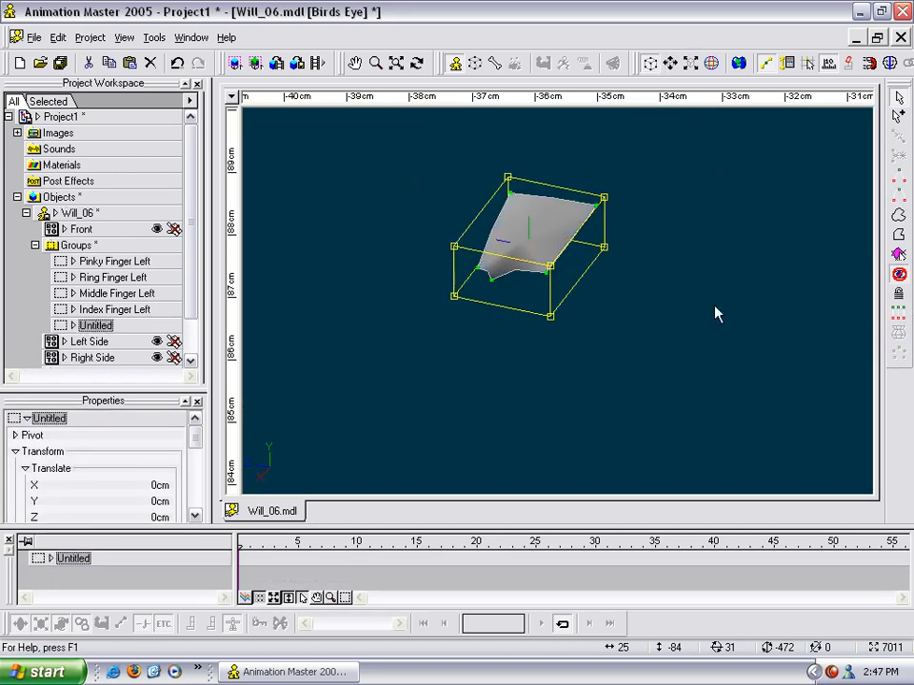
pyautogui.click(626, 259)
# Step: Create a five-point patch from the middle finger's base to the web beside the ring finger, isolating its five points first
pyautogui.click(553, 272)
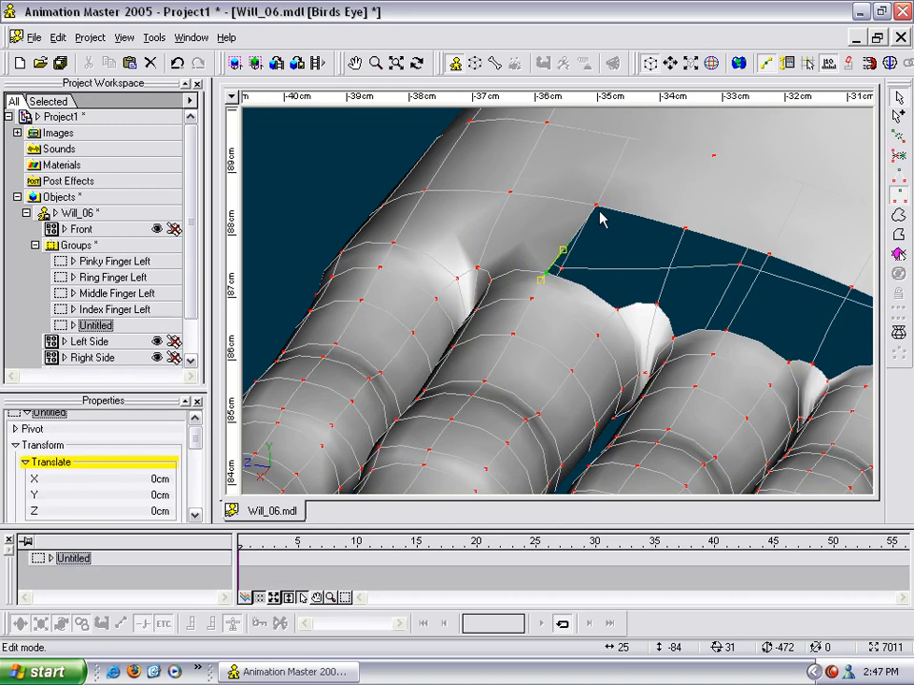
pyautogui.keyDown('shift'); pyautogui.click(596, 206); pyautogui.keyUp('shift')
pyautogui.keyDown('shift'); pyautogui.click(684, 228); pyautogui.keyUp('shift')
pyautogui.keyDown('shift'); pyautogui.click(653, 305); pyautogui.keyUp('shift')
pyautogui.keyDown('shift'); pyautogui.click(616, 309); pyautogui.keyUp('shift')
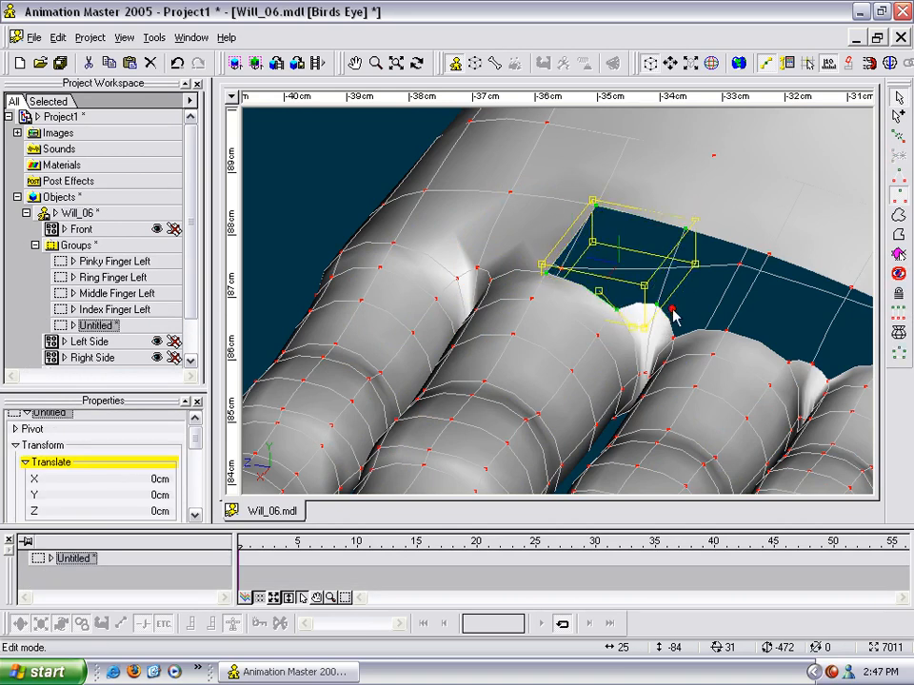
pyautogui.press('/')
pyautogui.click(899, 353)
pyautogui.click(749, 331)
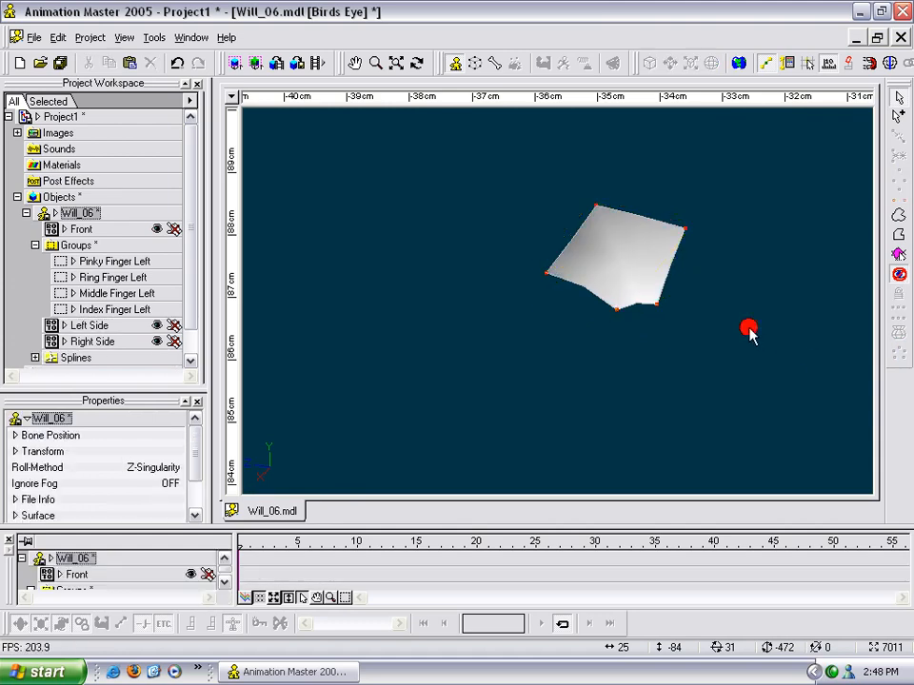
pyautogui.press('h')
# Step: Fill the gap from the middle-ring web to the ring finger's base with a five-point patch and unhide the model
pyautogui.scroll(1, 746, 310)
pyautogui.moveTo(745, 301); pyautogui.dragTo(624, 287, button='middle')
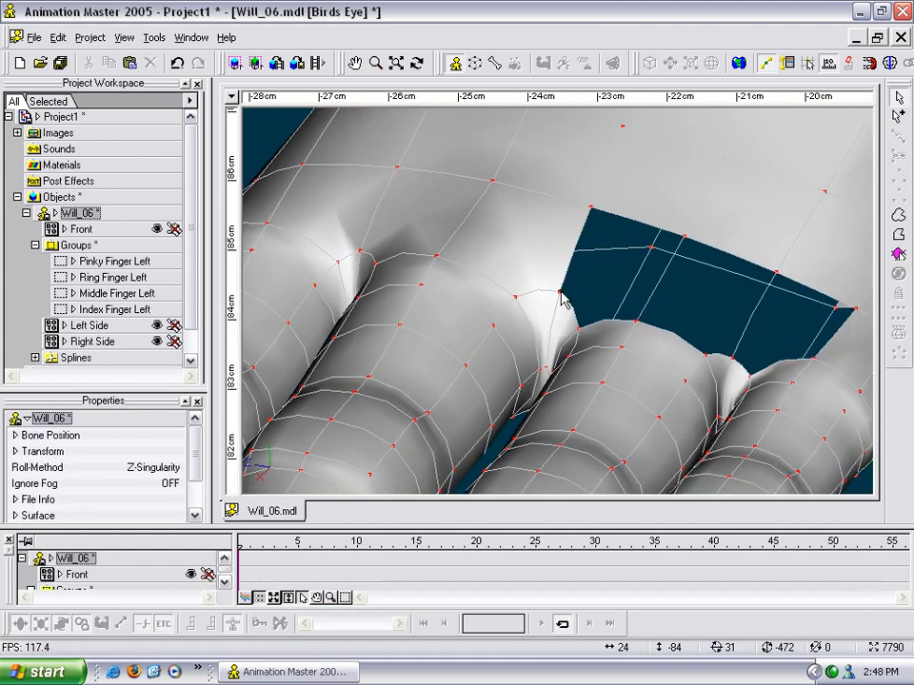
pyautogui.click(561, 293)
pyautogui.keyDown('shift'); pyautogui.click(579, 328); pyautogui.keyUp('shift')
pyautogui.keyDown('shift'); pyautogui.click(637, 322); pyautogui.keyUp('shift')
pyautogui.keyDown('shift'); pyautogui.click(685, 236); pyautogui.keyUp('shift')
pyautogui.keyDown('shift'); pyautogui.click(593, 213); pyautogui.keyUp('shift')
pyautogui.press('h')
pyautogui.moveTo(496, 151); pyautogui.dragTo(750, 391)
pyautogui.click(901, 355)
pyautogui.press('h')
# Step: Isolate the five points from the ring finger's base to the ring-pinky web, patch them, and unhide the model
pyautogui.moveTo(699, 350); pyautogui.dragTo(558, 347, button='middle')
pyautogui.click(574, 312)
pyautogui.click(502, 324)
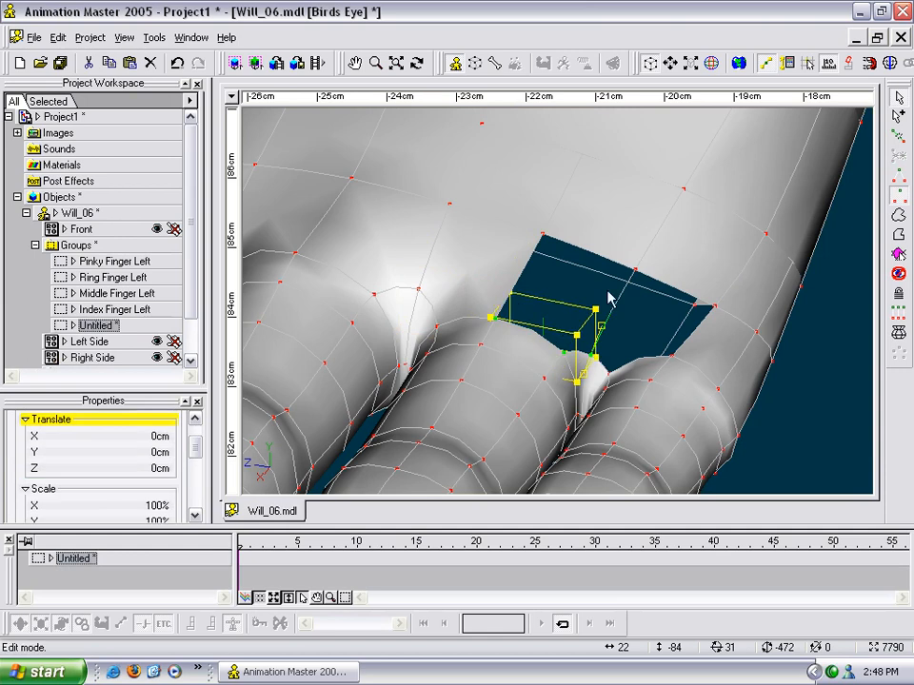
pyautogui.keyDown('shift'); pyautogui.click(634, 270); pyautogui.keyUp('shift')
pyautogui.keyDown('shift'); pyautogui.click(543, 236); pyautogui.keyUp('shift')
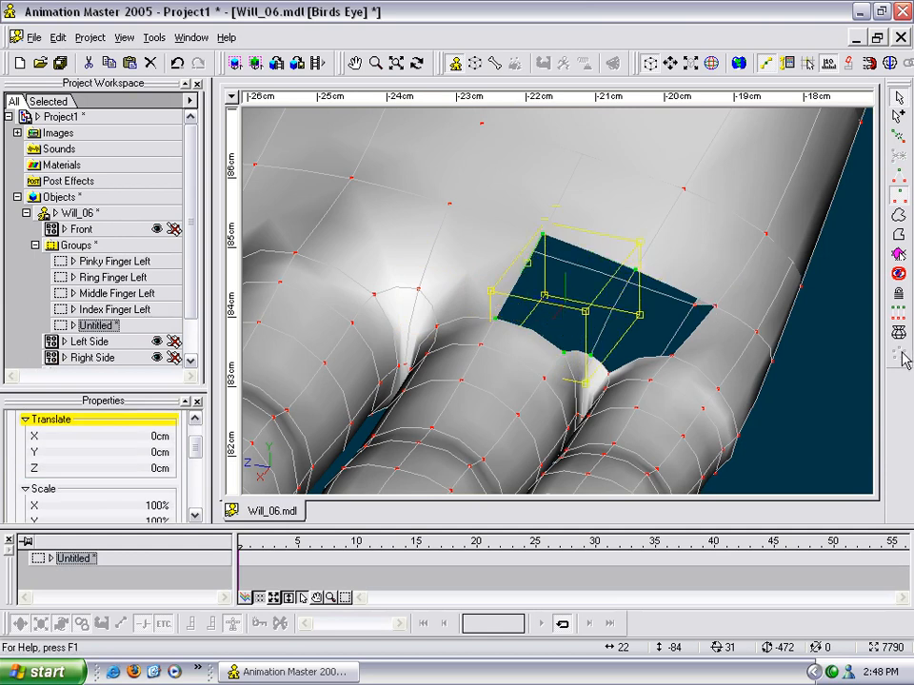
pyautogui.press('h')
pyautogui.click(702, 335)
pyautogui.moveTo(428, 185); pyautogui.dragTo(678, 409)
pyautogui.click(897, 350)
pyautogui.moveTo(750, 391); pyautogui.dragTo(696, 372, button='middle')
pyautogui.hotkey('shift', 'h')
# Step: Close the remaining gap on the back of the hand, from the ring-pinky web to the pinky's base, with a five-point patch
pyautogui.click(590, 266)
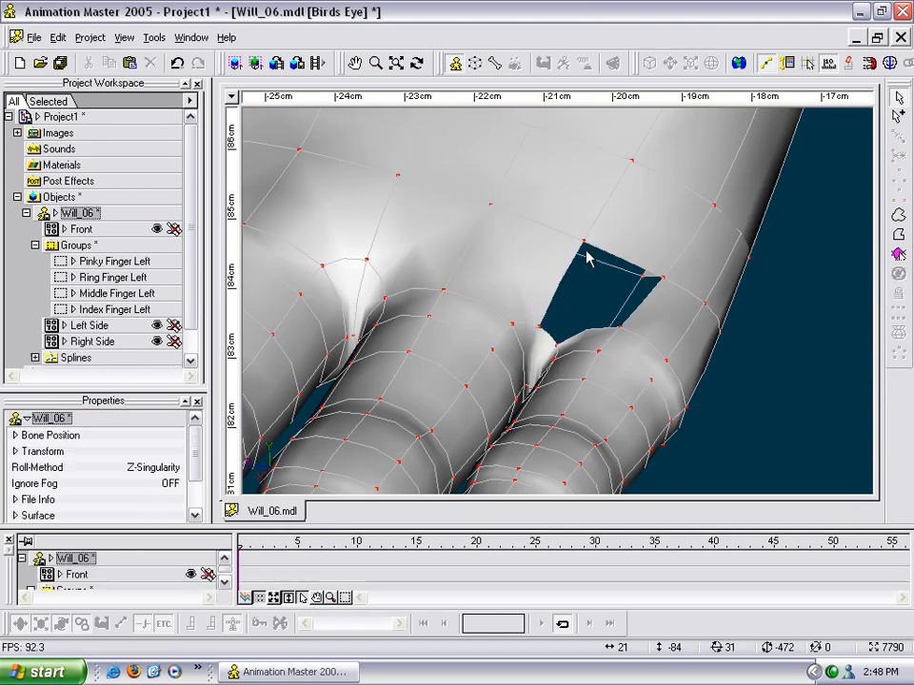
pyautogui.click(656, 271)
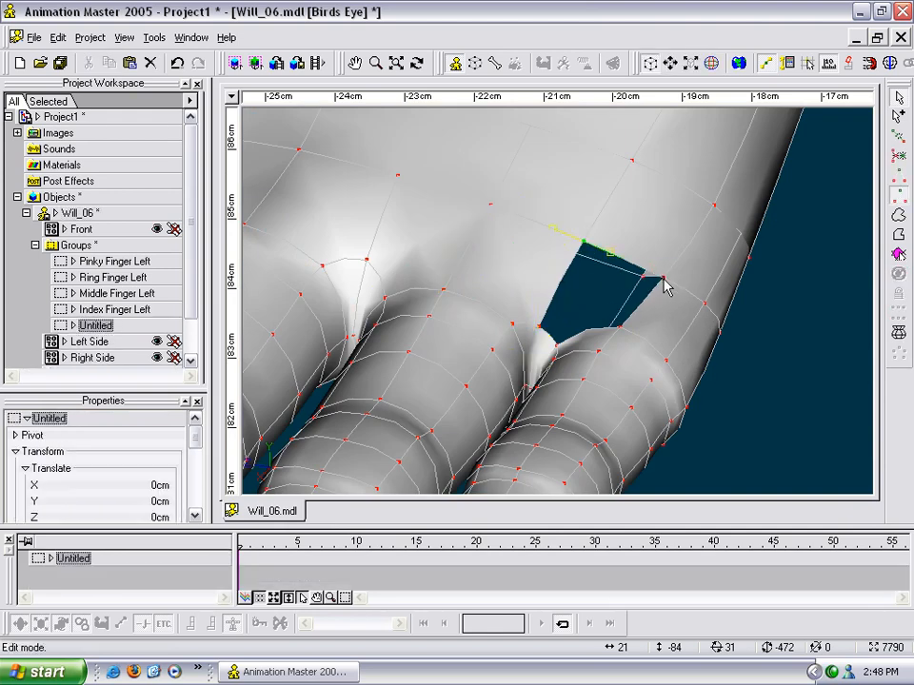
pyautogui.keyDown('shift'); pyautogui.click(664, 279); pyautogui.keyUp('shift')
pyautogui.keyDown('shift'); pyautogui.click(621, 328); pyautogui.keyUp('shift')
pyautogui.keyDown('shift'); pyautogui.click(558, 345); pyautogui.keyUp('shift')
pyautogui.keyDown('shift'); pyautogui.click(539, 328); pyautogui.keyUp('shift')
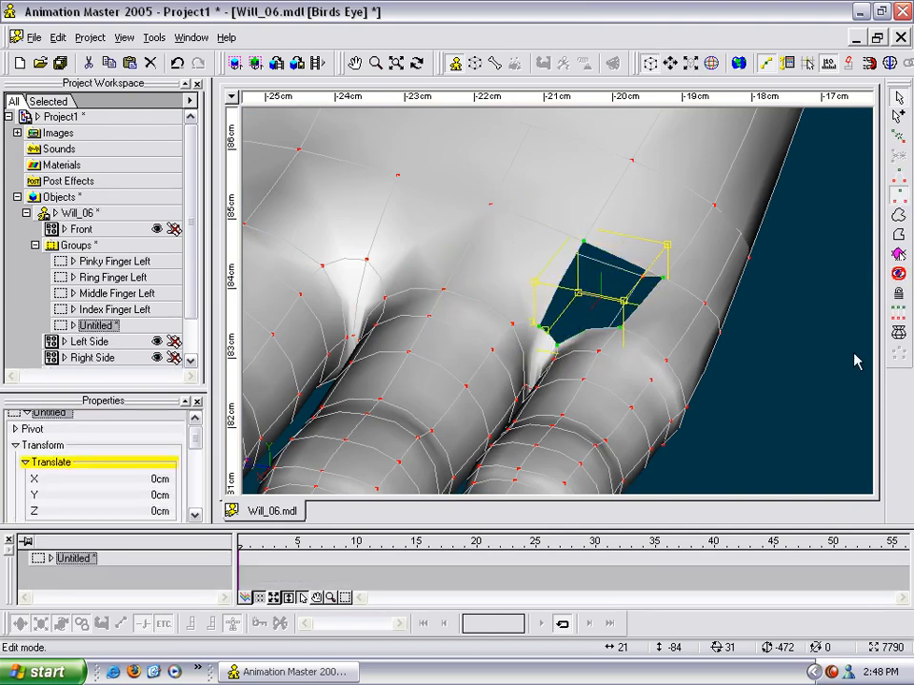
pyautogui.press('h')
pyautogui.press('.')
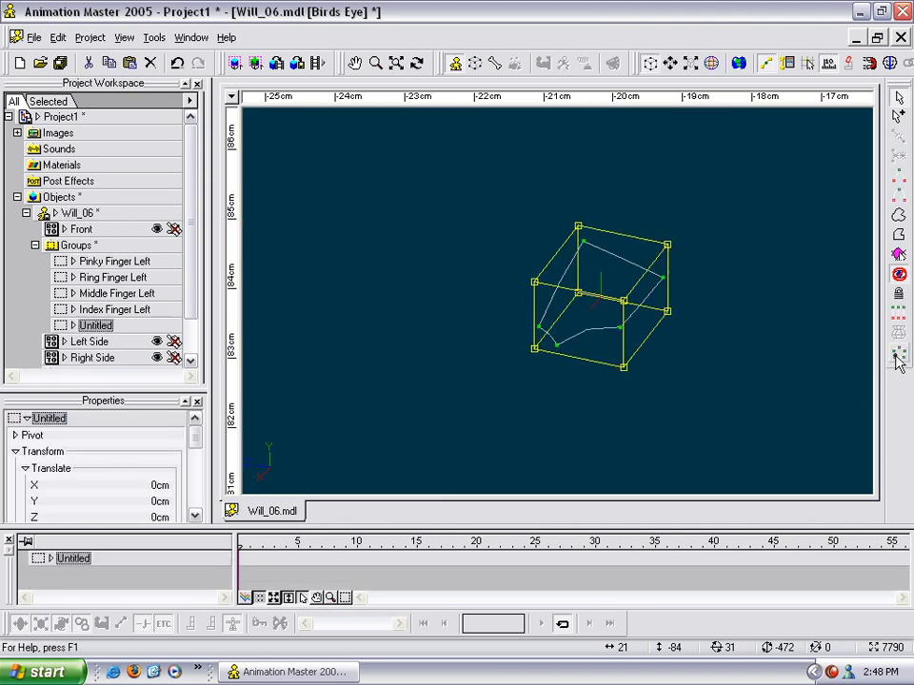
pyautogui.press('h')
pyautogui.click(731, 374)
# Step: Insert control points on the hand's open palm-side edge spline below the middle and ring fingers
pyautogui.scroll(-8, 709, 364)
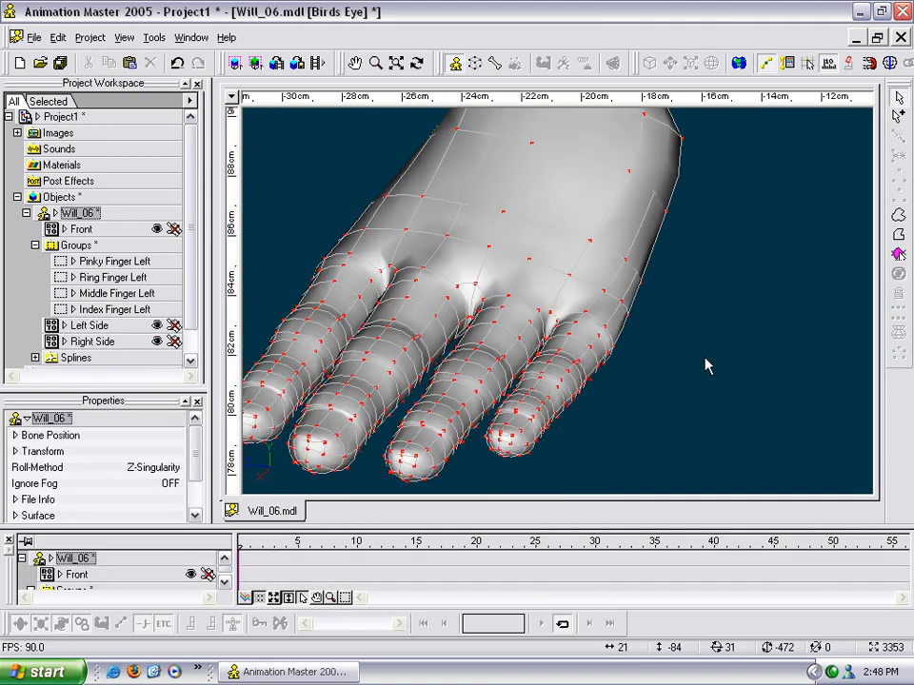
pyautogui.moveTo(592, 330); pyautogui.dragTo(730, 353, button='middle')
pyautogui.click(695, 332)
pyautogui.press('t')
pyautogui.moveTo(696, 333); pyautogui.dragTo(667, 340)
pyautogui.scroll(5, 668, 343)
pyautogui.moveTo(665, 345); pyautogui.dragTo(664, 224, button='middle')
pyautogui.press('t')
pyautogui.moveTo(655, 326)
pyautogui.mouseDown()
pyautogui.moveTo(628, 346)
pyautogui.moveTo(658, 295)
pyautogui.moveTo(649, 308)
pyautogui.moveTo(654, 343)
pyautogui.mouseUp()
pyautogui.click(661, 321)
pyautogui.press('t')
pyautogui.click(628, 307)
pyautogui.click(618, 340)
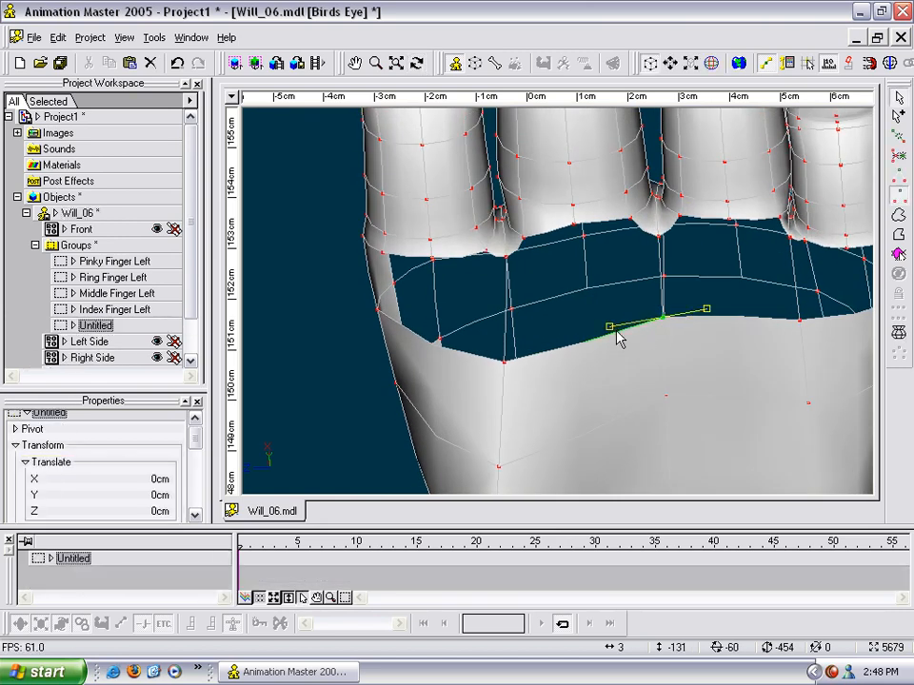
pyautogui.press('y')
pyautogui.click(729, 325)
pyautogui.click(729, 317)
pyautogui.press('y')
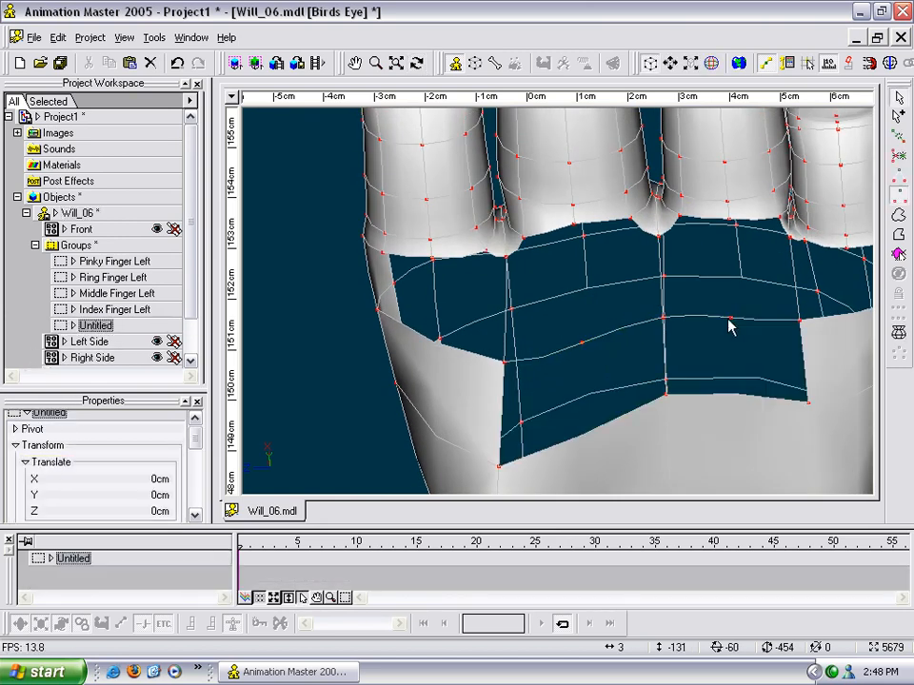
# Step: Insert further control points on the same palm-side edge spline at the pinky and index finger ends
pyautogui.press('y')
pyautogui.press('m')
pyautogui.moveTo(650, 327); pyautogui.dragTo(540, 351)
pyautogui.press('y')
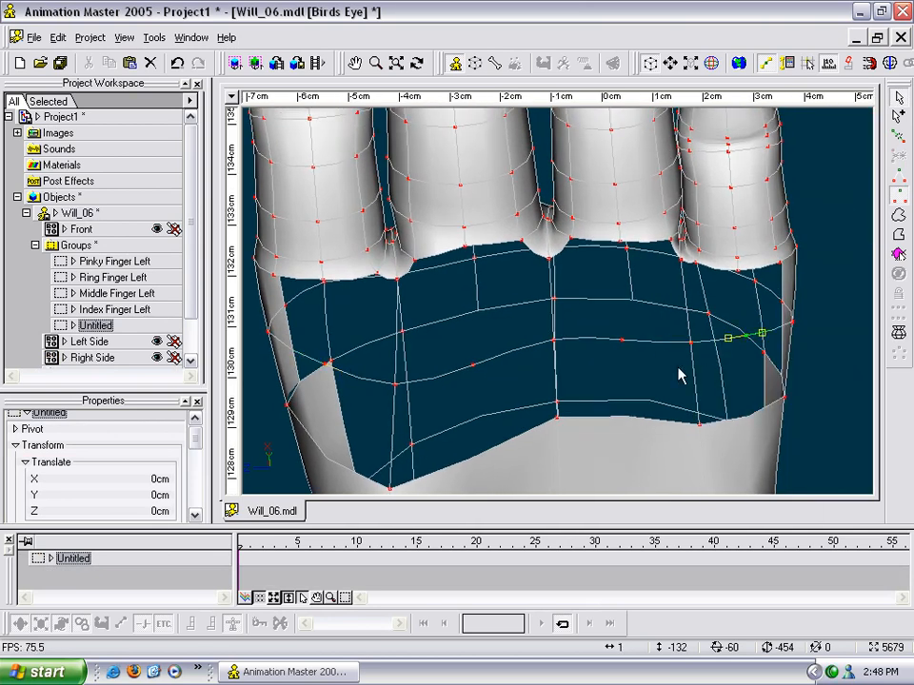
pyautogui.click(307, 357)
pyautogui.press('y')
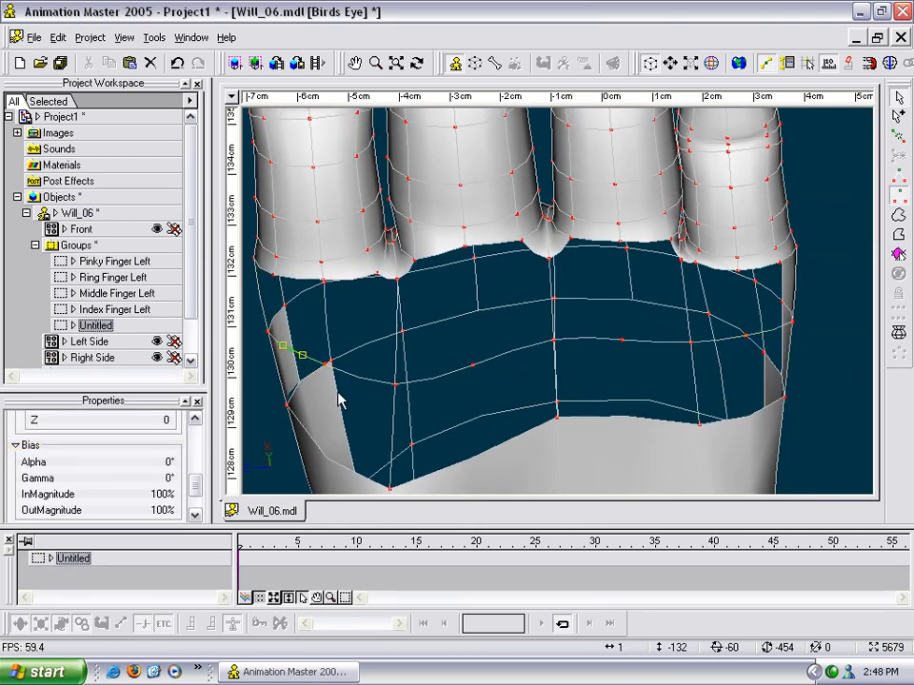
pyautogui.press('y')
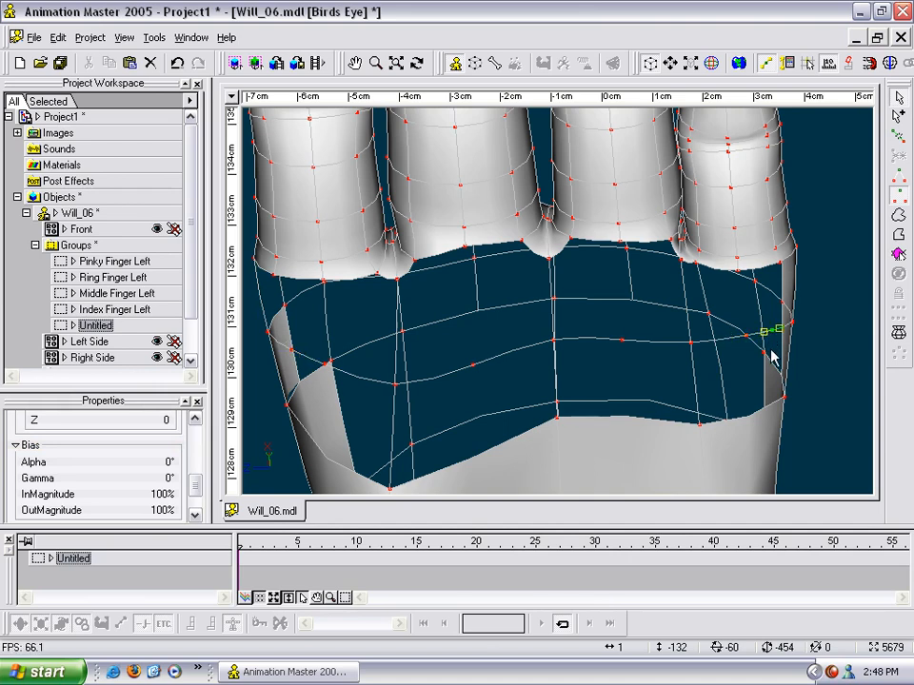
# Step: Insert control points on the next palm cross-section toward the wrist, at the pinky and index finger sides
pyautogui.moveTo(747, 350); pyautogui.dragTo(764, 278)
pyautogui.click(777, 401)
pyautogui.press('y')
pyautogui.press('m')
pyautogui.press('t')
pyautogui.moveTo(619, 340)
pyautogui.mouseDown()
pyautogui.moveTo(627, 333)
pyautogui.moveTo(609, 322)
pyautogui.mouseUp()
pyautogui.click(425, 294)
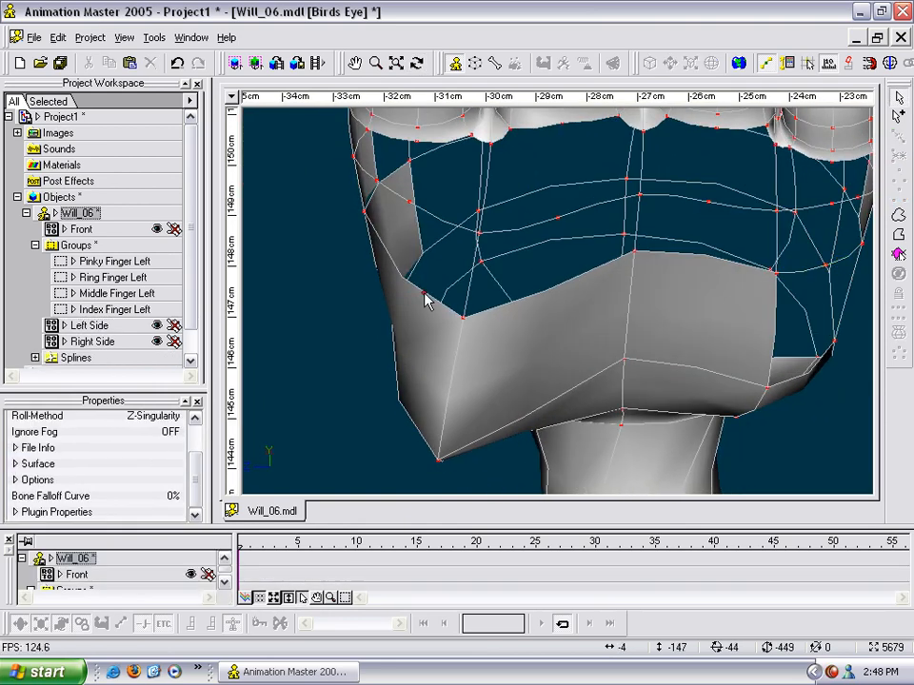
pyautogui.press('t')
pyautogui.moveTo(434, 302); pyautogui.dragTo(507, 353)
pyautogui.moveTo(402, 280); pyautogui.dragTo(433, 287)
pyautogui.moveTo(429, 342); pyautogui.dragTo(587, 229)
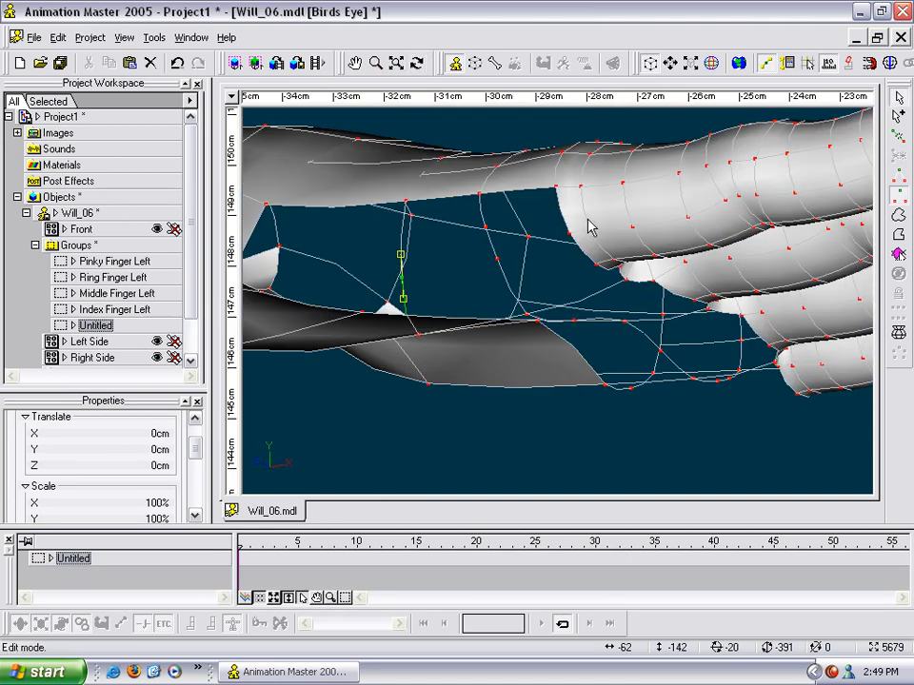
# Step: Examine the palm-side opening and its cross-sections from several angles, picking a palm patch to check the surface
pyautogui.moveTo(522, 465); pyautogui.dragTo(539, 231)
pyautogui.moveTo(535, 341); pyautogui.dragTo(542, 324)
pyautogui.moveTo(540, 380); pyautogui.dragTo(540, 408)
pyautogui.rightClick(541, 409)
pyautogui.moveTo(640, 373); pyautogui.dragTo(665, 360)
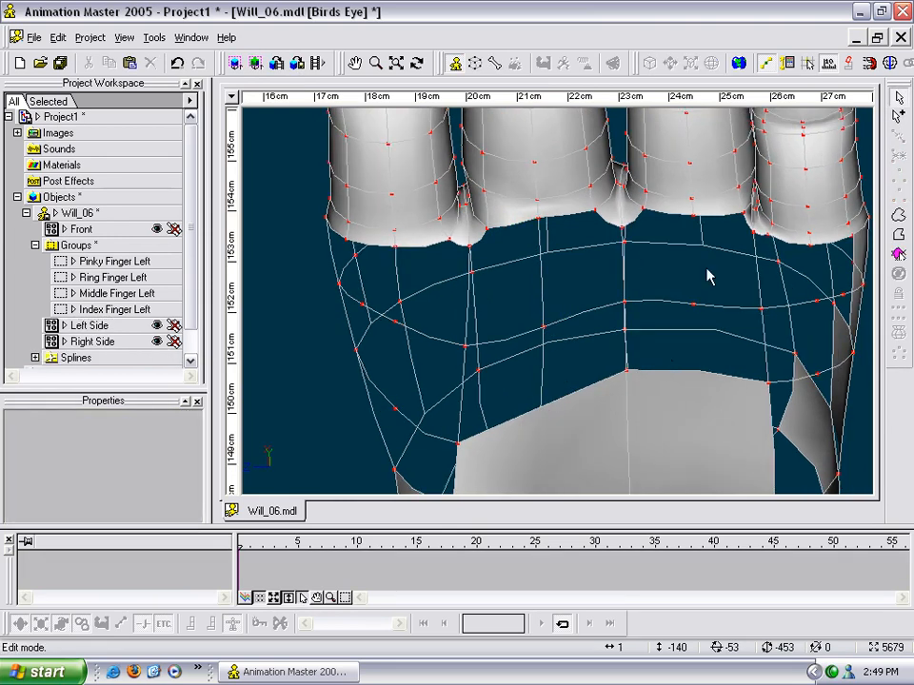
pyautogui.click(546, 324)
pyautogui.press('t')
pyautogui.moveTo(547, 322); pyautogui.dragTo(869, 255)
pyautogui.click(901, 254)
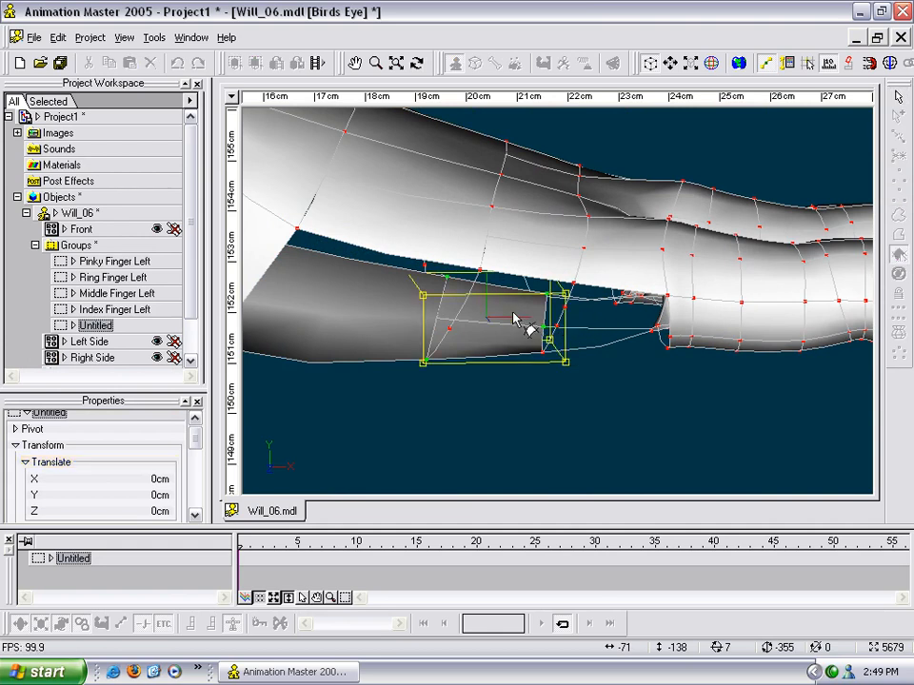
pyautogui.press('t')
pyautogui.moveTo(526, 337); pyautogui.dragTo(437, 261)
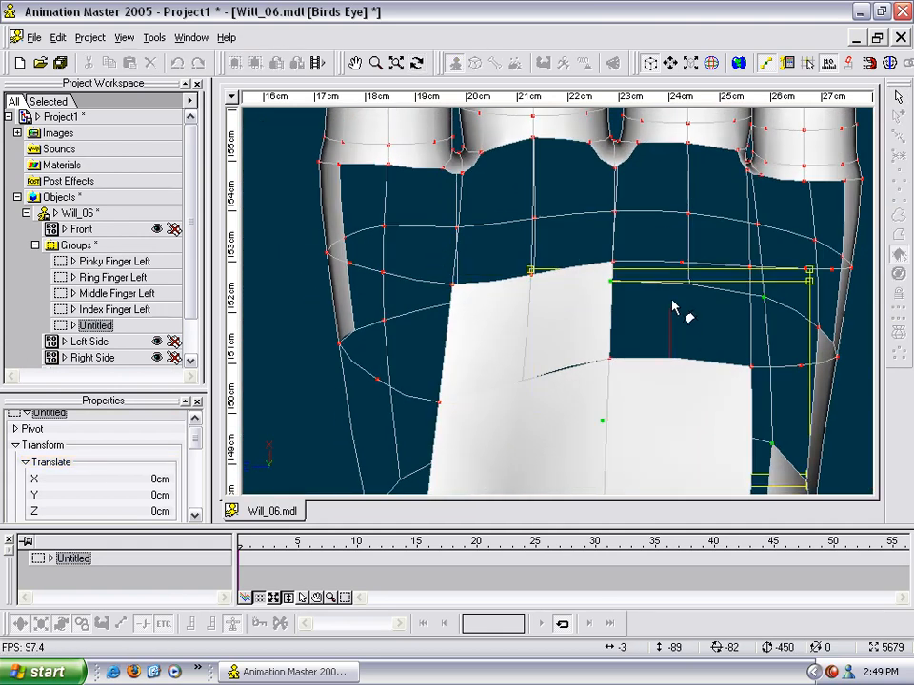
pyautogui.press('m')
pyautogui.moveTo(623, 316); pyautogui.dragTo(511, 315)
pyautogui.click(568, 244)
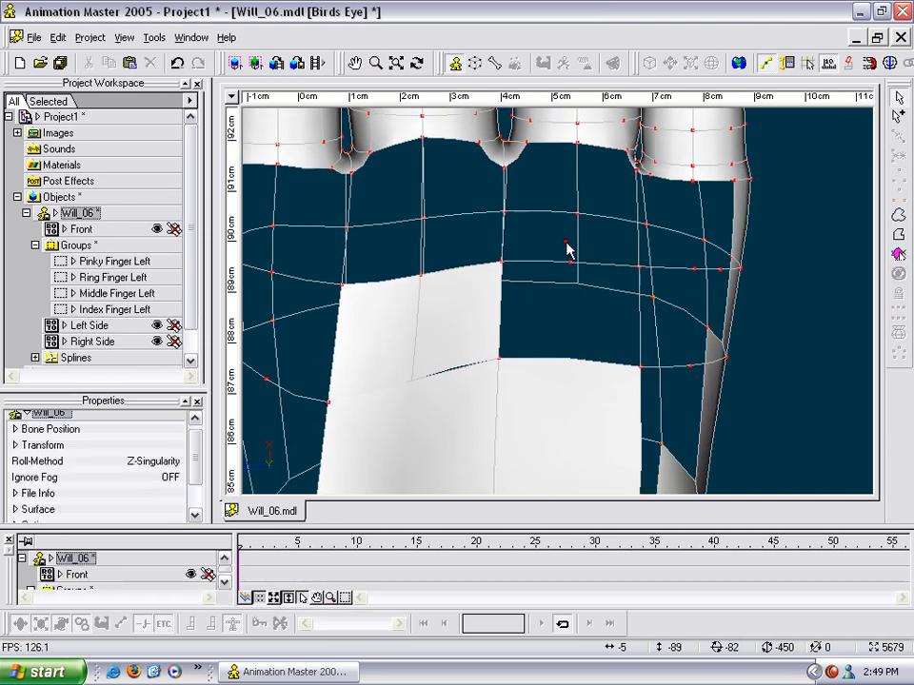
# Step: Add a spline from the ring finger's base to the inserted point on the palm edge and attach it there
pyautogui.click(577, 144)
pyautogui.press('t')
pyautogui.moveTo(578, 149); pyautogui.dragTo(583, 184)
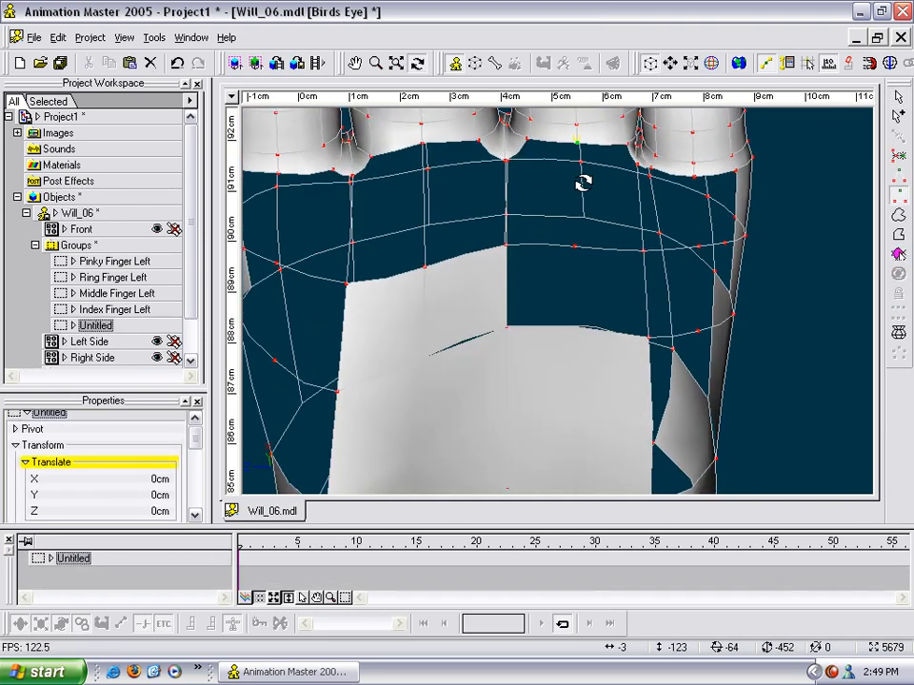
pyautogui.press('a')
pyautogui.click(577, 251)
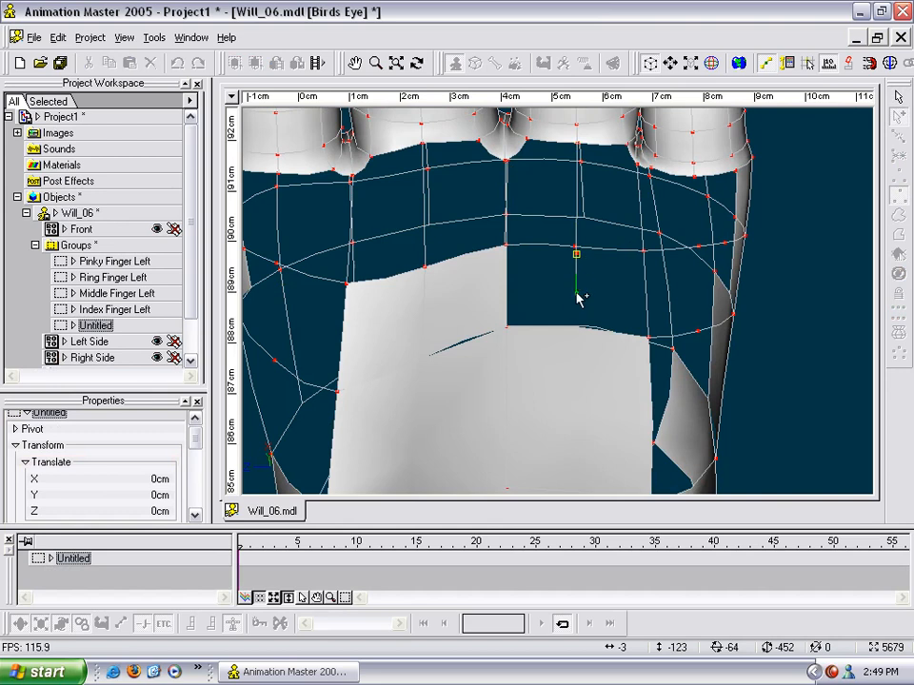
pyautogui.moveTo(577, 253); pyautogui.dragTo(576, 246)
pyautogui.rightClick(575, 246)
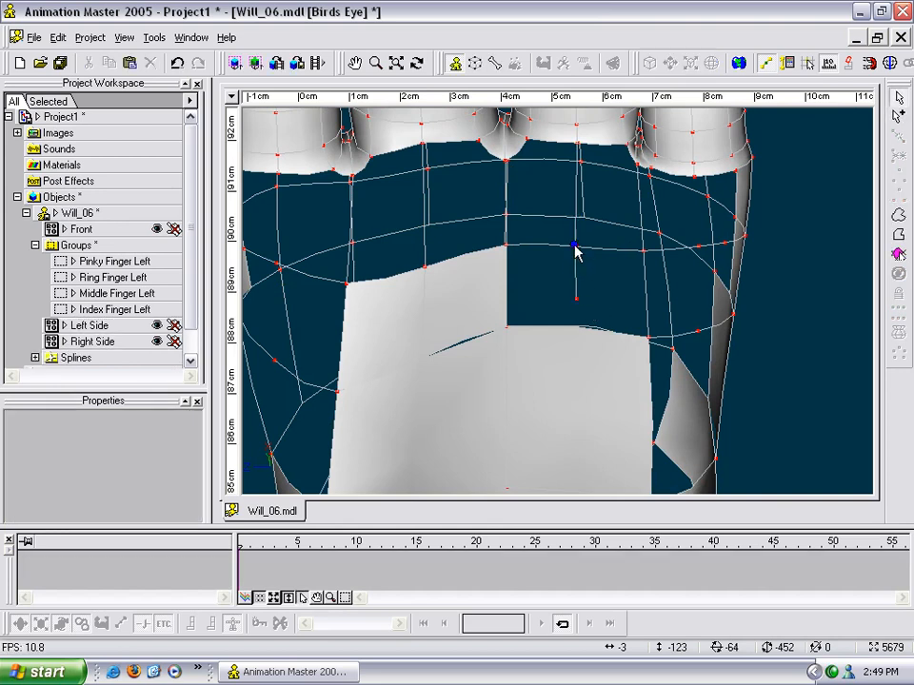
# Step: Continue the ring finger's spline past the palm edge and hook it onto the next cross-section
pyautogui.moveTo(576, 301); pyautogui.dragTo(598, 342)
pyautogui.rightClick(575, 328)
pyautogui.click(600, 329)
pyautogui.press('t')
pyautogui.click(605, 305)
pyautogui.click(596, 310)
pyautogui.rightClick(598, 342)
# Step: Render a region of the palm around the hooked spline to check the surface
pyautogui.click(596, 278)
pyautogui.press('t')
pyautogui.moveTo(623, 286); pyautogui.dragTo(607, 302)
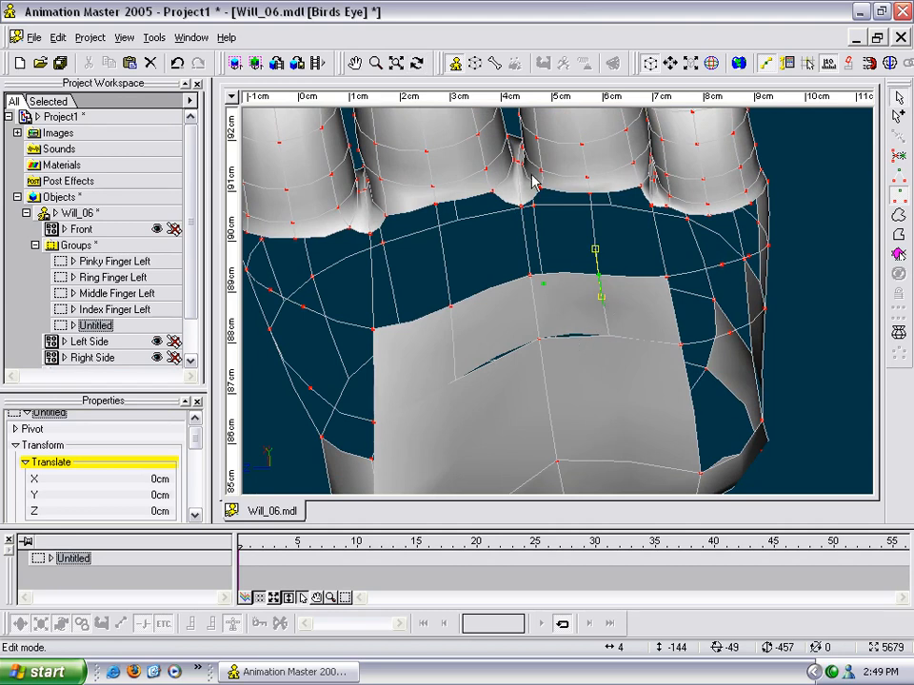
pyautogui.press('q')
pyautogui.moveTo(431, 283); pyautogui.dragTo(679, 407, button='right')
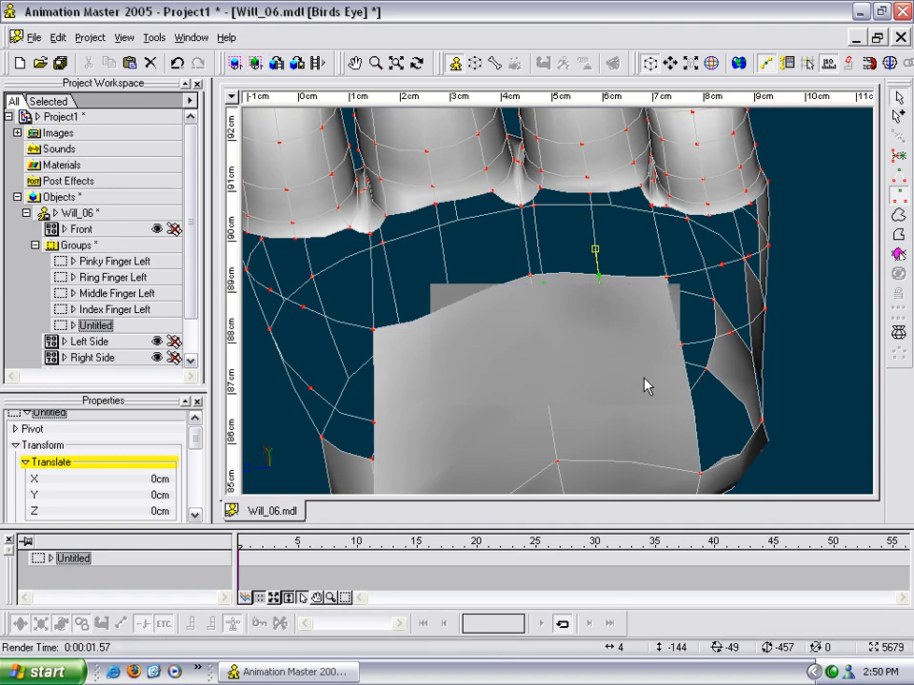
pyautogui.click(646, 384)
# Step: Add a spline from the pinky's base through the inserted palm-edge point and attach it to the next cross-section's inserted point
pyautogui.click(680, 349)
pyautogui.press('t')
pyautogui.moveTo(742, 283); pyautogui.dragTo(734, 300)
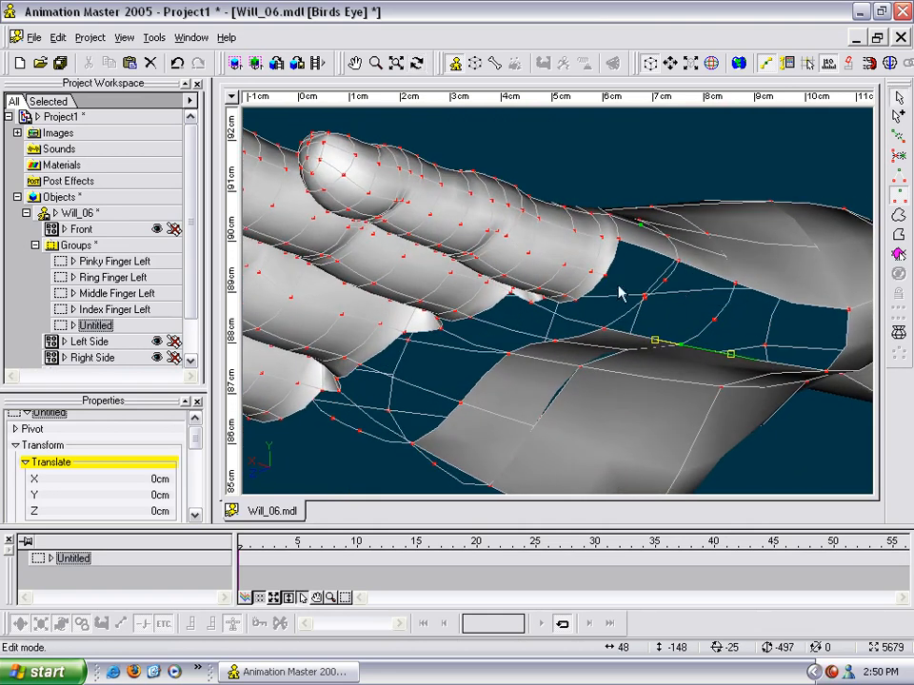
pyautogui.press('a')
pyautogui.moveTo(606, 277); pyautogui.dragTo(707, 328)
pyautogui.rightClick(645, 298)
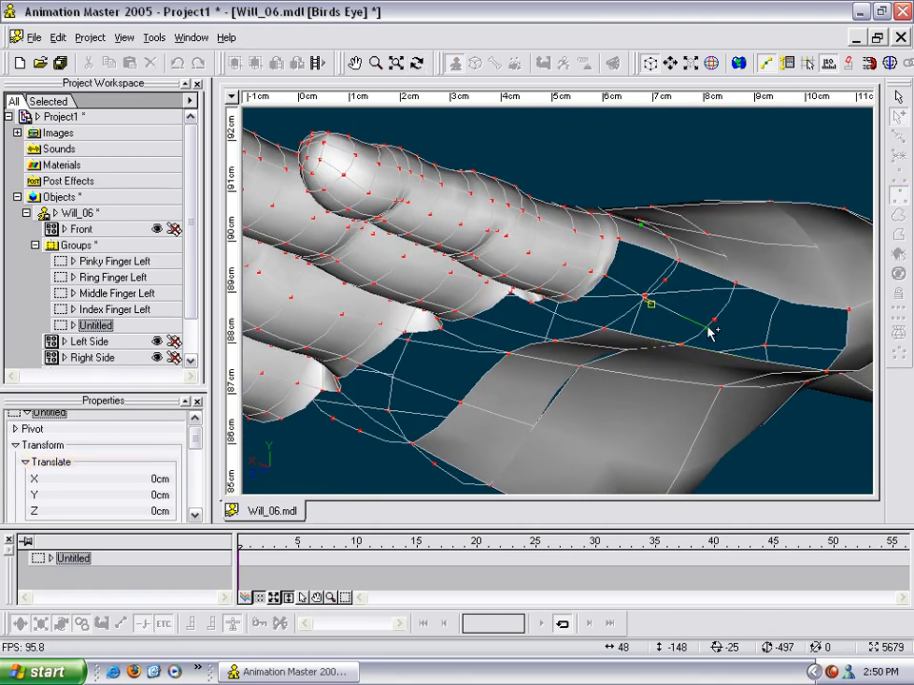
pyautogui.click(750, 327)
pyautogui.press('t')
pyautogui.moveTo(805, 352); pyautogui.dragTo(759, 362)
pyautogui.keyDown('shift'); pyautogui.rightClick(758, 362); pyautogui.keyUp('shift')
# Step: Add a spline from the pinky base's palm-side point to the corner of the palm's edge and attach it there
pyautogui.press('a')
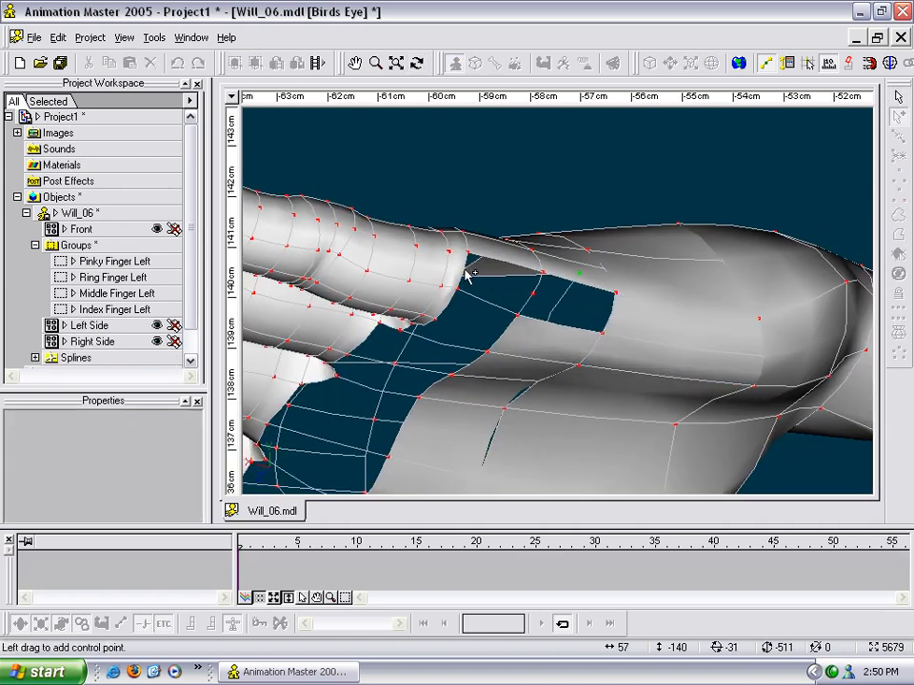
pyautogui.press('Escape')
pyautogui.click(459, 290)
pyautogui.press('t')
pyautogui.moveTo(464, 294); pyautogui.dragTo(488, 303)
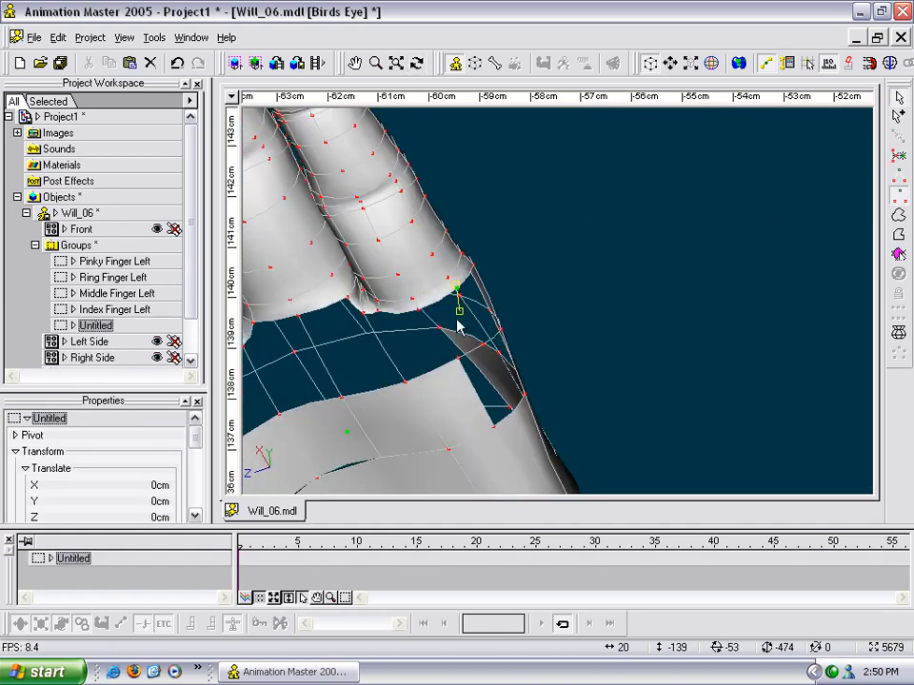
pyautogui.press('a')
pyautogui.moveTo(419, 311)
pyautogui.mouseDown()
pyautogui.moveTo(457, 358)
pyautogui.moveTo(442, 359)
pyautogui.mouseUp()
pyautogui.rightClick(457, 359)
pyautogui.press('Escape')
pyautogui.click(458, 359)
pyautogui.press('t')
# Step: Add a spline from the index finger's outer base through the inserted side point and attach it to the next cross-section's inserted point
pyautogui.press('a')
pyautogui.moveTo(394, 324)
pyautogui.mouseDown()
pyautogui.moveTo(557, 359)
pyautogui.moveTo(500, 387)
pyautogui.moveTo(534, 411)
pyautogui.moveTo(497, 392)
pyautogui.moveTo(530, 363)
pyautogui.moveTo(551, 382)
pyautogui.moveTo(600, 353)
pyautogui.moveTo(685, 364)
pyautogui.moveTo(696, 384)
pyautogui.moveTo(680, 394)
pyautogui.moveTo(666, 385)
pyautogui.mouseUp()
pyautogui.rightClick(552, 359)
pyautogui.click(557, 361)
pyautogui.press('t')
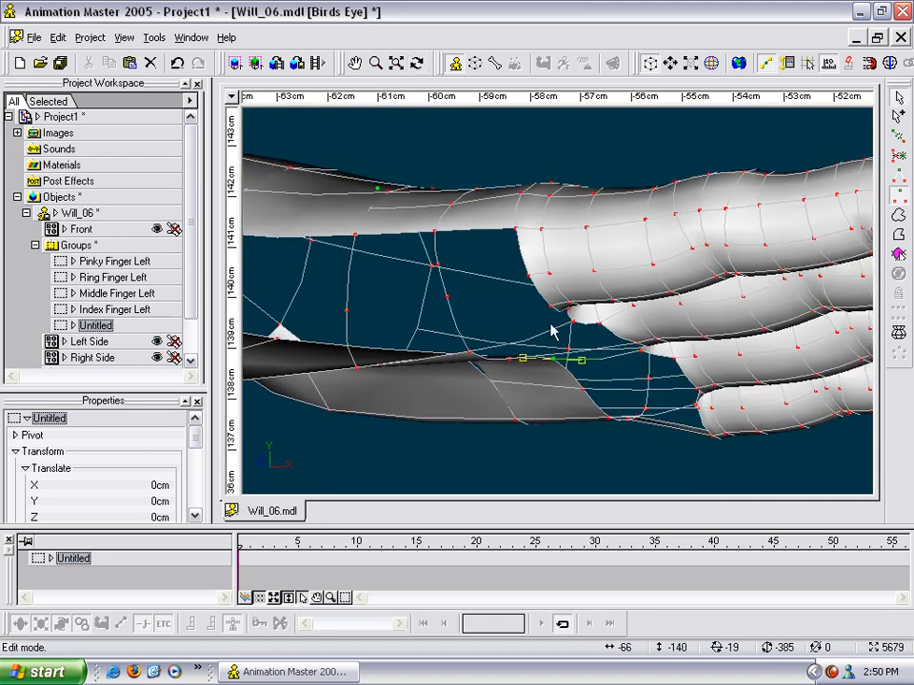
pyautogui.rightClick(527, 279)
pyautogui.rightClick(447, 297)
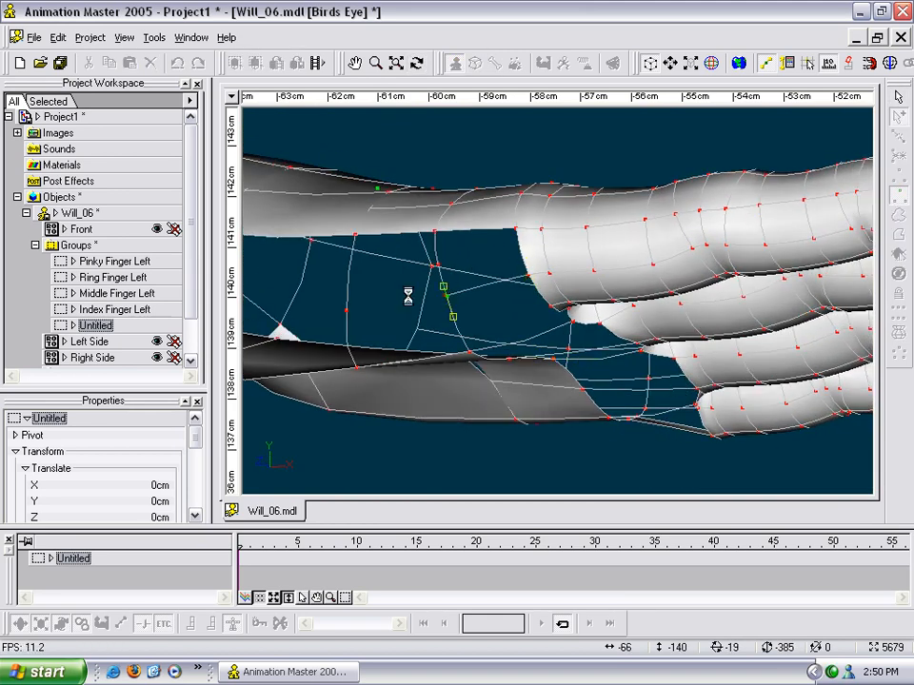
pyautogui.rightClick(348, 312)
pyautogui.press('m')
pyautogui.moveTo(352, 297)
pyautogui.mouseDown()
pyautogui.moveTo(540, 282)
pyautogui.moveTo(379, 300)
pyautogui.moveTo(349, 285)
pyautogui.mouseUp()
pyautogui.rightClick(353, 288)
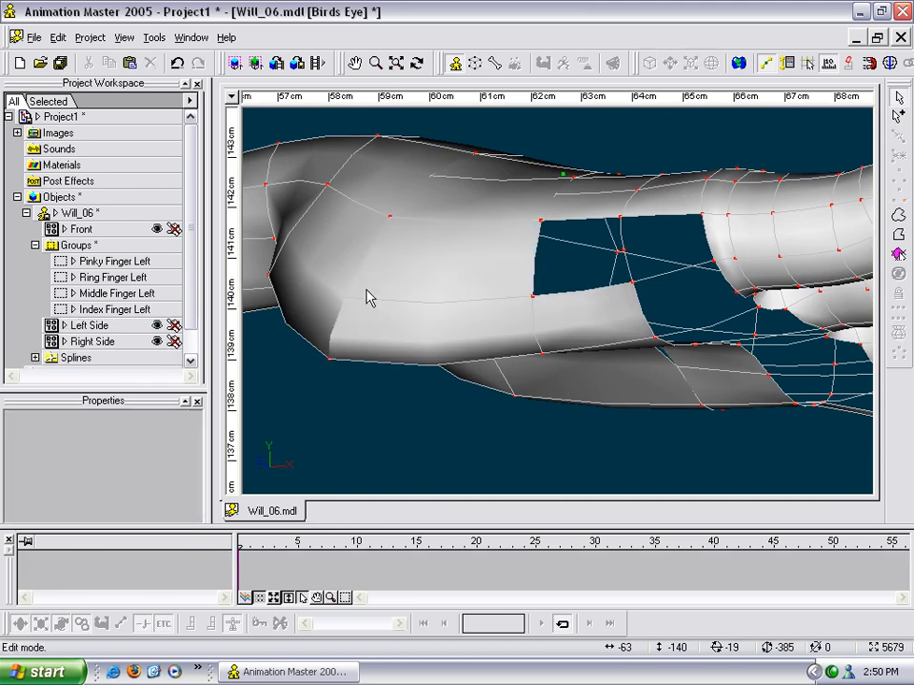
# Step: Add a spline from the index finger's base through the cross-section point on the hand's side and hook it onto the following cross-section
pyautogui.click(666, 273)
pyautogui.press('t')
pyautogui.moveTo(668, 273); pyautogui.dragTo(708, 254)
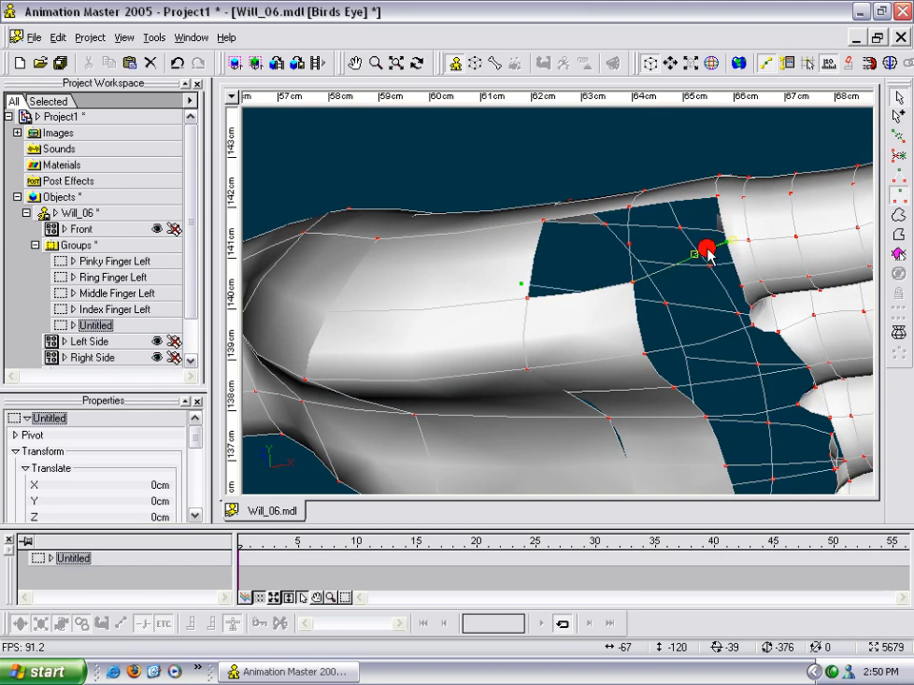
pyautogui.press('a')
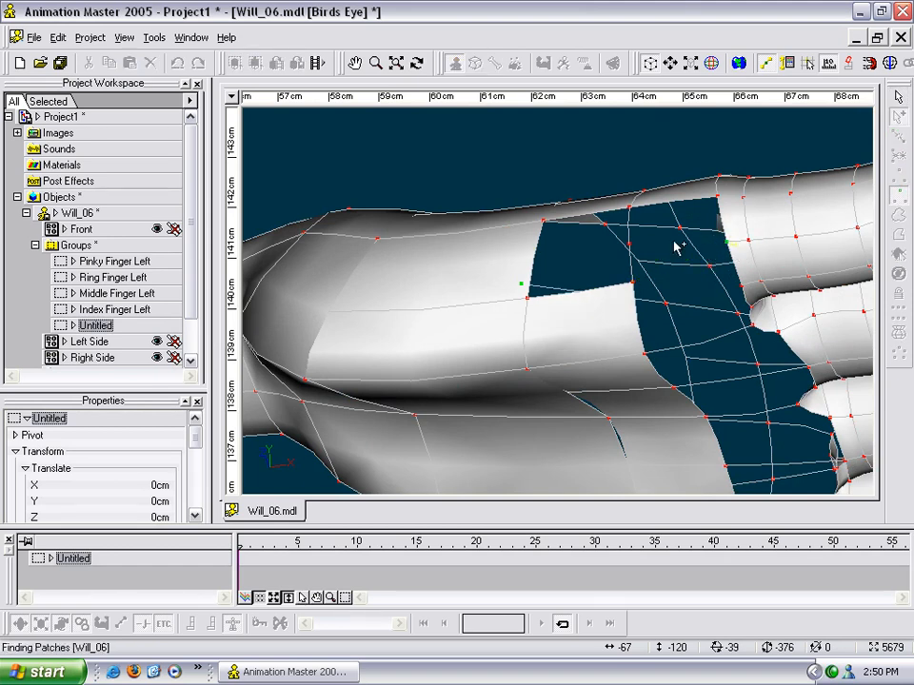
pyautogui.click(628, 247)
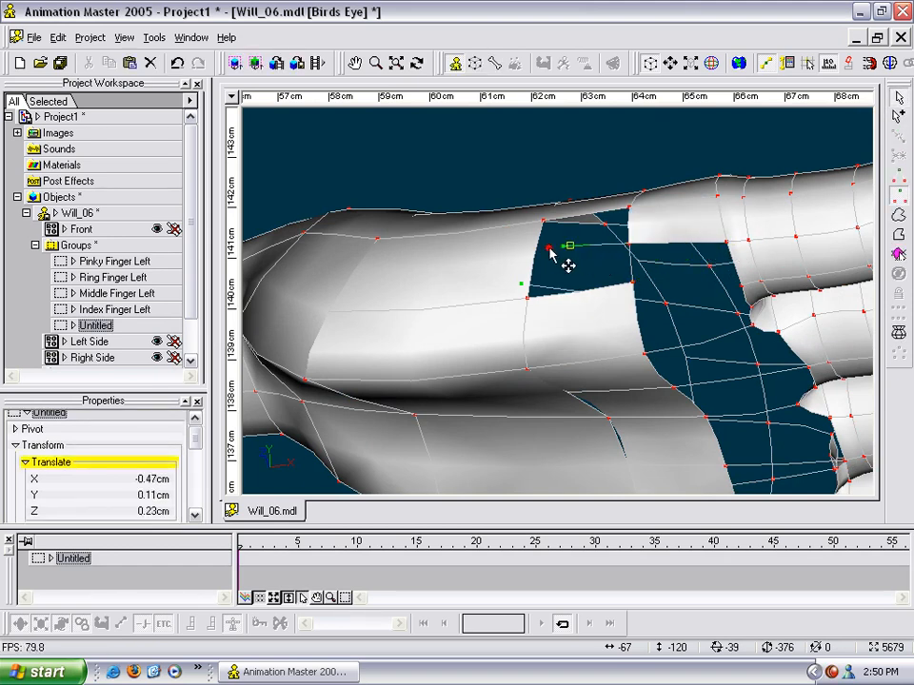
pyautogui.click(537, 250)
pyautogui.click(542, 251)
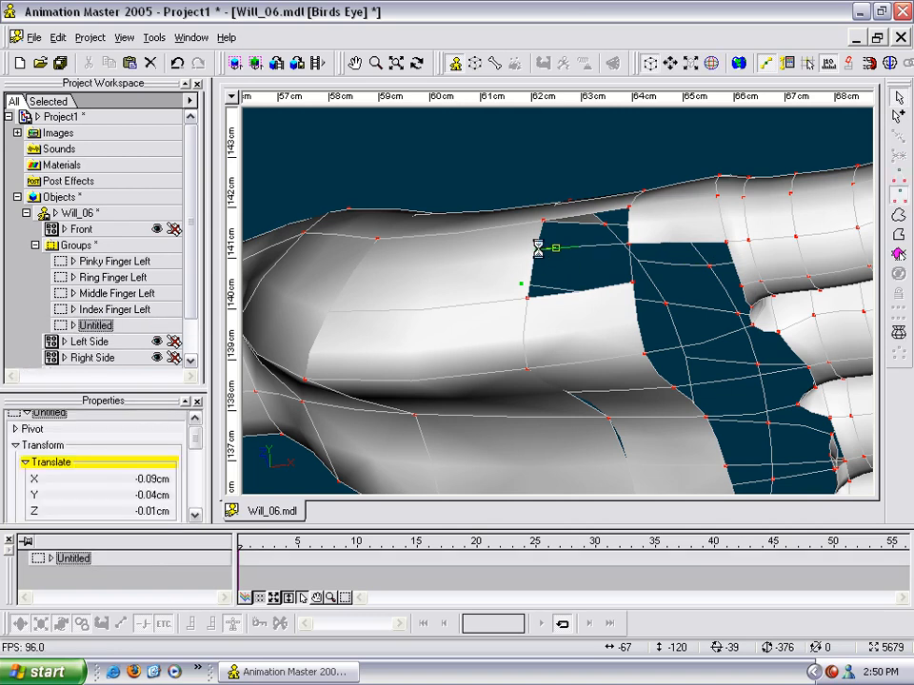
# Step: Add a spline from the index finger base's palm-side point to the corner of the palm's edge and attach it there
pyautogui.click(674, 317)
pyautogui.press('a')
pyautogui.click(741, 287)
pyautogui.click(635, 286)
pyautogui.click(634, 286)
pyautogui.press('t')
pyautogui.moveTo(635, 288); pyautogui.dragTo(585, 261)
# Step: Select the five points around the palm opening below the index finger's inner base and close it with a five-point patch
pyautogui.press('m')
pyautogui.moveTo(659, 253); pyautogui.dragTo(450, 365)
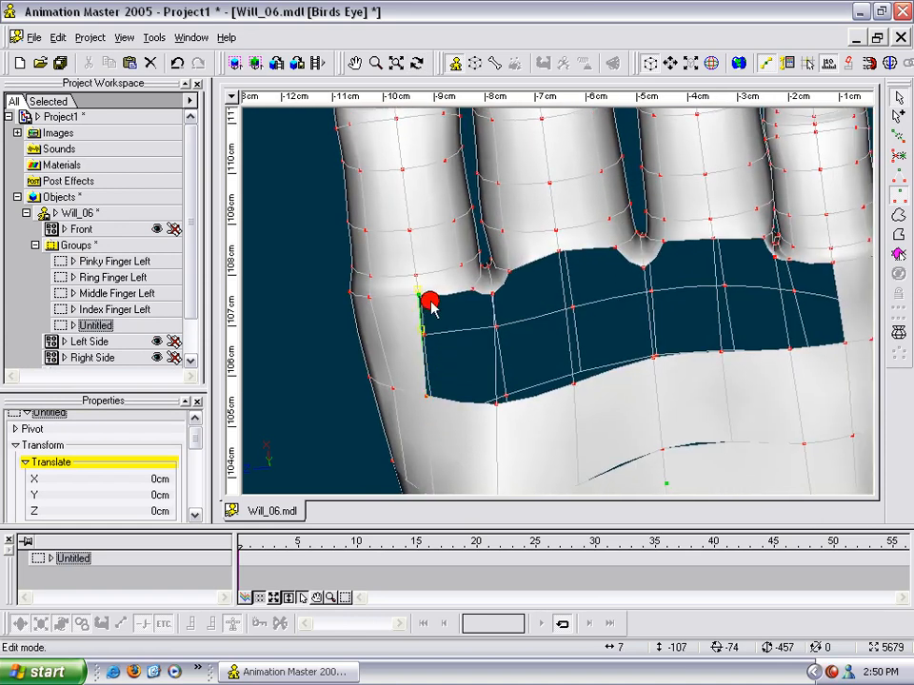
pyautogui.keyDown('shift'); pyautogui.click(472, 291); pyautogui.keyUp('shift')
pyautogui.keyDown('shift'); pyautogui.click(493, 294); pyautogui.keyUp('shift')
pyautogui.keyDown('shift'); pyautogui.click(496, 404); pyautogui.keyUp('shift')
pyautogui.keyDown('shift'); pyautogui.click(427, 396); pyautogui.keyUp('shift')
pyautogui.click(901, 352)
pyautogui.press('m')
pyautogui.moveTo(546, 327); pyautogui.dragTo(512, 336)
pyautogui.click(484, 291)
pyautogui.click(475, 280)
pyautogui.keyDown('shift'); pyautogui.click(463, 306); pyautogui.keyUp('shift')
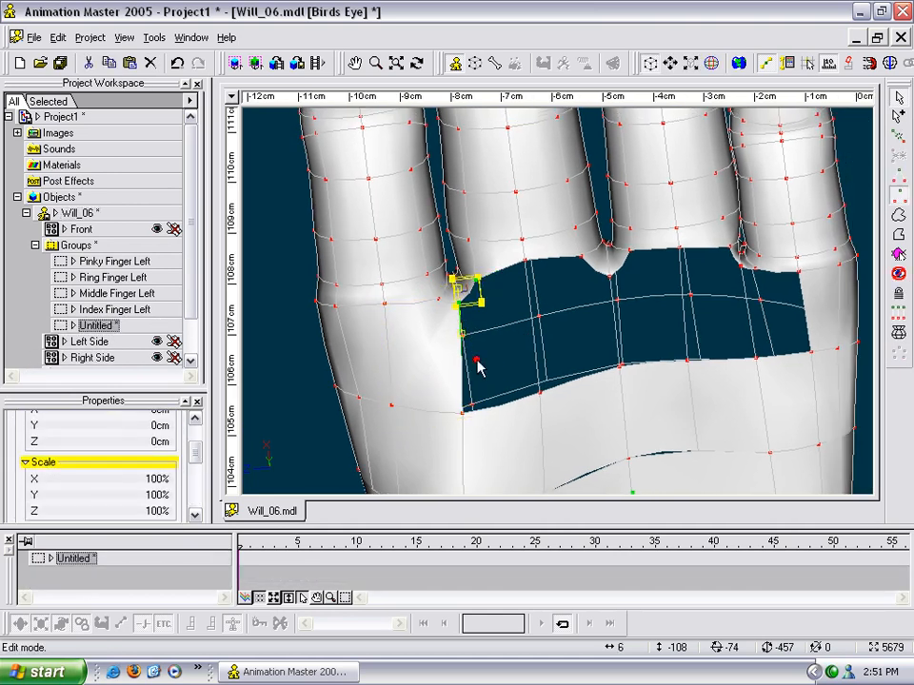
pyautogui.keyDown('shift'); pyautogui.click(462, 409); pyautogui.keyUp('shift')
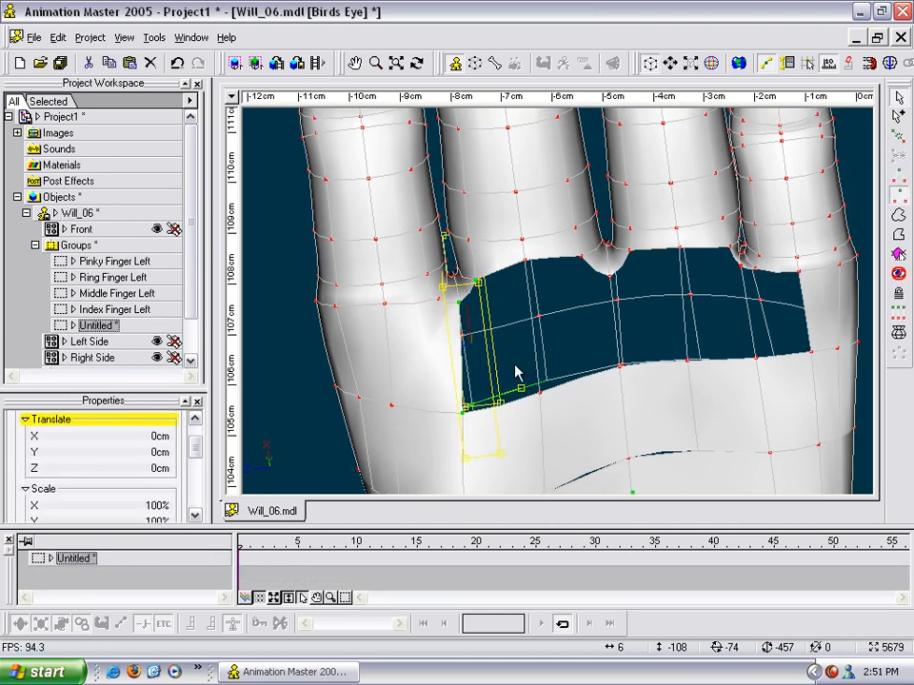
pyautogui.click(534, 396)
# Step: Close the palm opening between the index-middle gap and the middle finger's centre with a five-point patch
pyautogui.click(541, 391)
pyautogui.keyDown('shift'); pyautogui.click(464, 410); pyautogui.keyUp('shift')
pyautogui.keyDown('shift'); pyautogui.click(460, 304); pyautogui.keyUp('shift')
pyautogui.keyDown('shift'); pyautogui.click(475, 281); pyautogui.keyUp('shift')
pyautogui.keyDown('shift'); pyautogui.click(526, 260); pyautogui.keyUp('shift')
pyautogui.click(896, 353)
pyautogui.click(819, 346)
# Step: Close the palm opening between the middle finger's centre and the middle-ring gap with a five-point patch
pyautogui.moveTo(672, 345); pyautogui.dragTo(570, 367)
pyautogui.press('t')
pyautogui.click(453, 283)
pyautogui.click(412, 268)
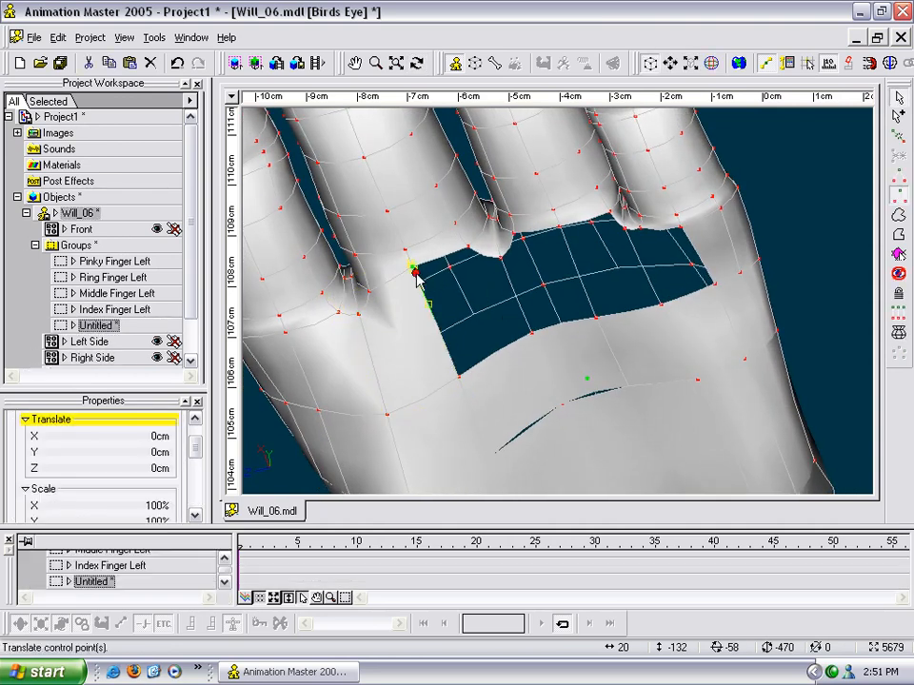
pyautogui.keyDown('shift'); pyautogui.click(460, 378); pyautogui.keyUp('shift')
pyautogui.keyDown('shift'); pyautogui.click(530, 334); pyautogui.keyUp('shift')
pyautogui.keyDown('shift'); pyautogui.click(481, 261); pyautogui.keyUp('shift')
pyautogui.keyDown('shift'); pyautogui.click(474, 254); pyautogui.keyUp('shift')
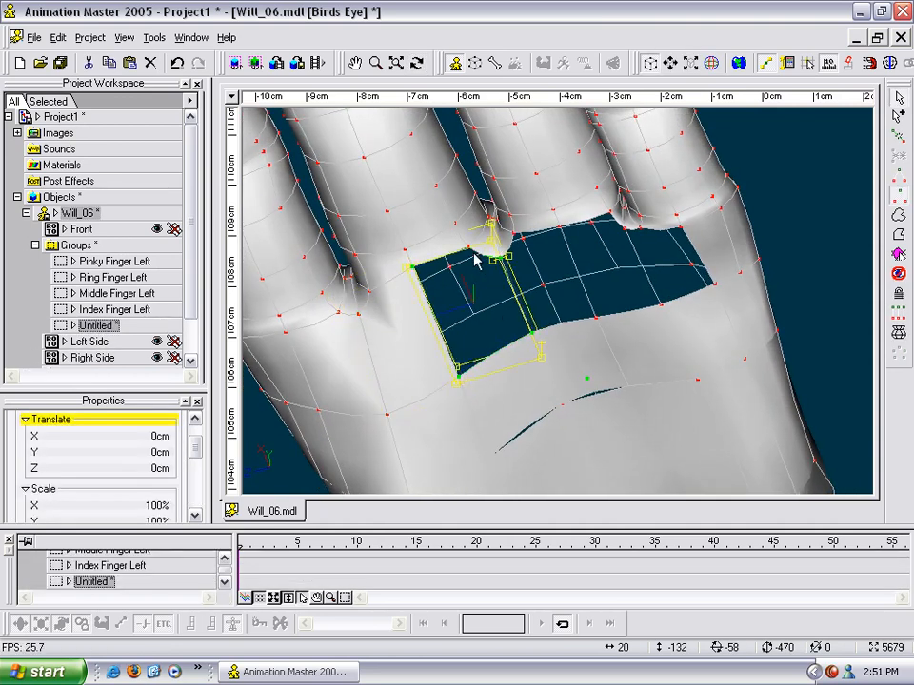
pyautogui.click(898, 354)
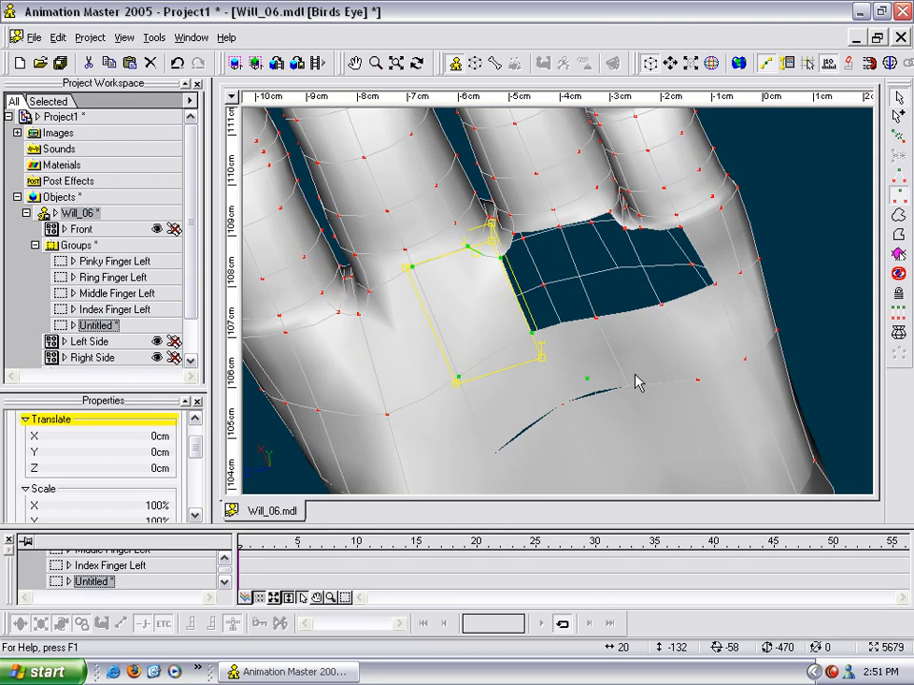
# Step: Isolate the five points between the middle-ring gap and the ring finger's centre, close them with a five-point patch, and unhide the model
pyautogui.click(563, 255)
pyautogui.click(515, 233)
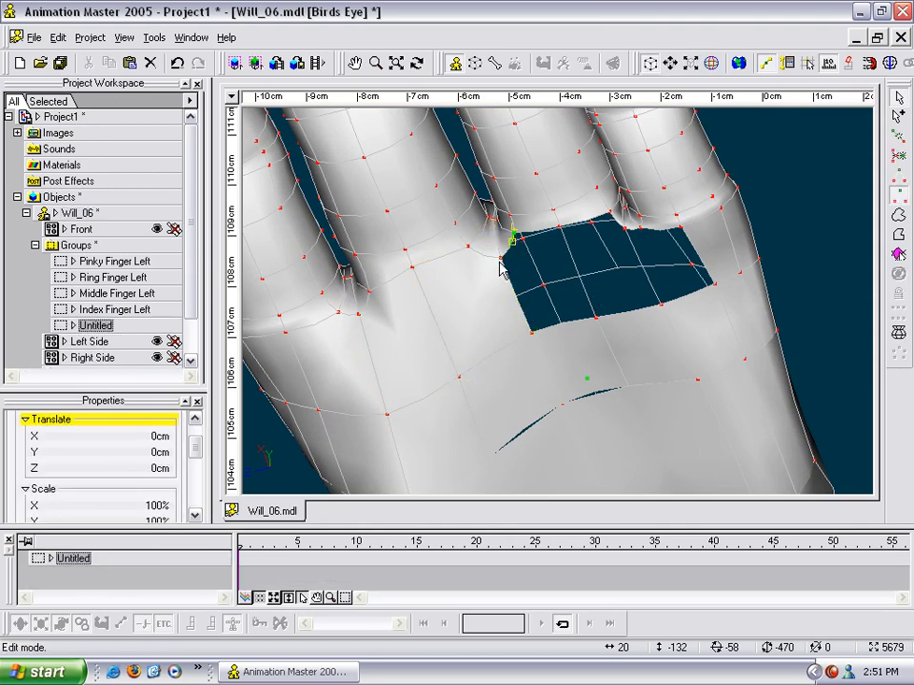
pyautogui.keyDown('shift'); pyautogui.click(501, 258); pyautogui.keyUp('shift')
pyautogui.keyDown('shift'); pyautogui.click(533, 332); pyautogui.keyUp('shift')
pyautogui.keyDown('shift'); pyautogui.click(584, 321); pyautogui.keyUp('shift')
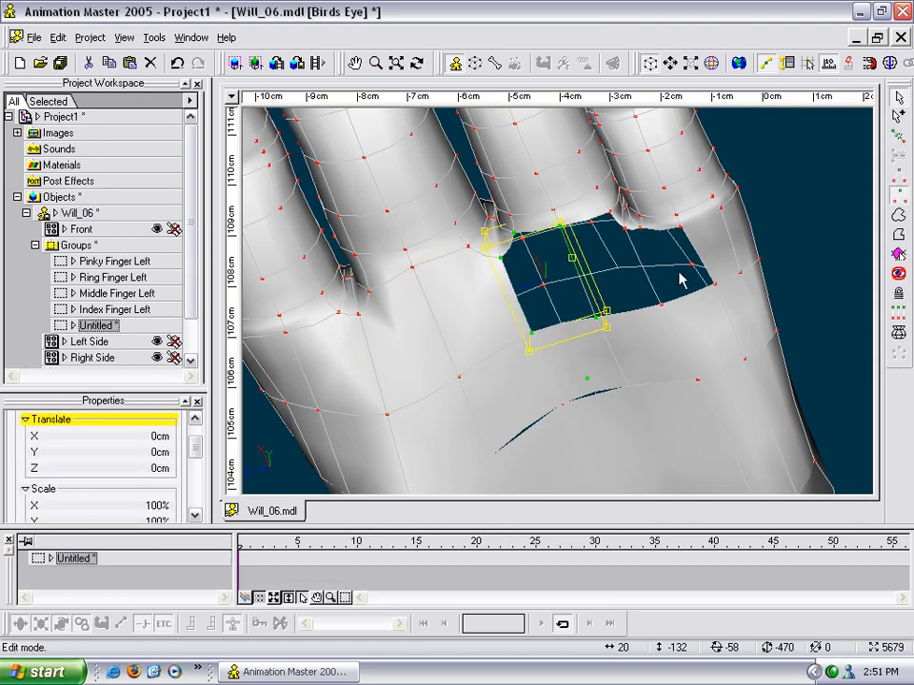
pyautogui.press('/')
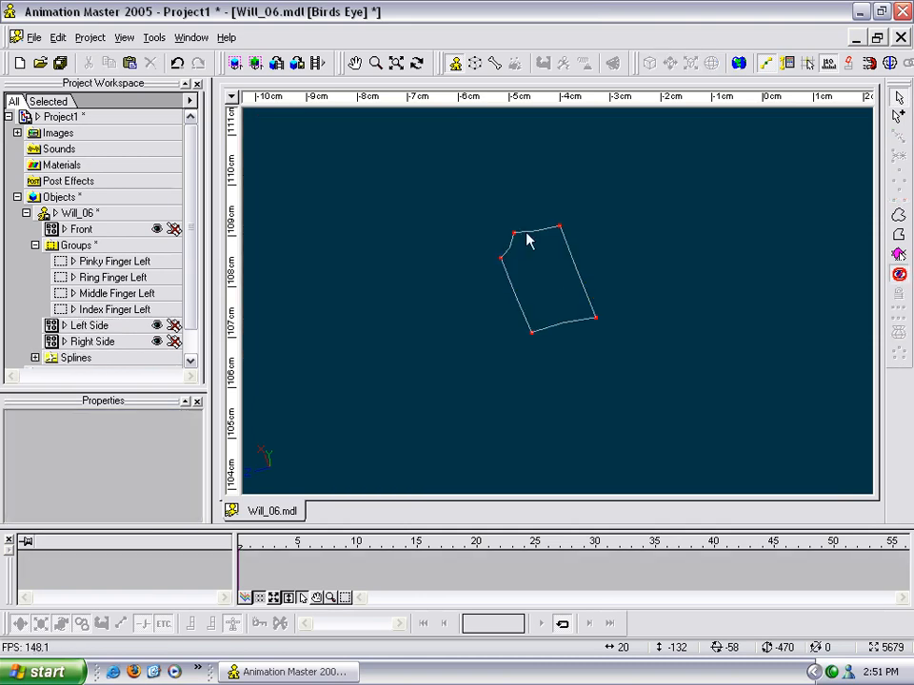
pyautogui.click(692, 342)
pyautogui.press('h')
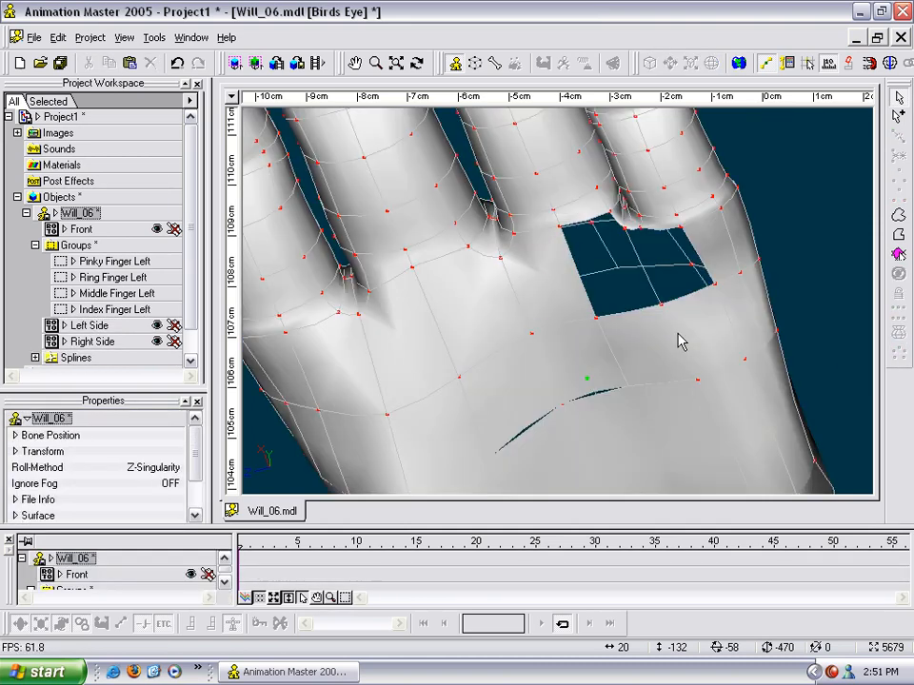
# Step: Close the palm opening between the ring finger's centre and the ring-pinky gap with a five-point patch
pyautogui.click(560, 227)
pyautogui.keyDown('shift'); pyautogui.click(597, 318); pyautogui.keyUp('shift')
pyautogui.keyDown('shift'); pyautogui.click(661, 305); pyautogui.keyUp('shift')
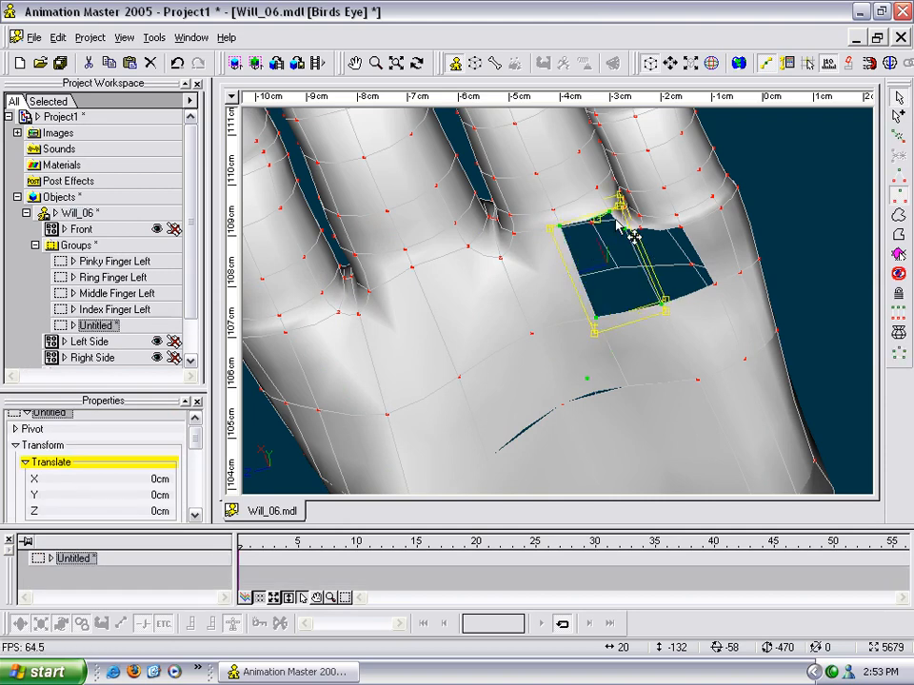
pyautogui.click(900, 355)
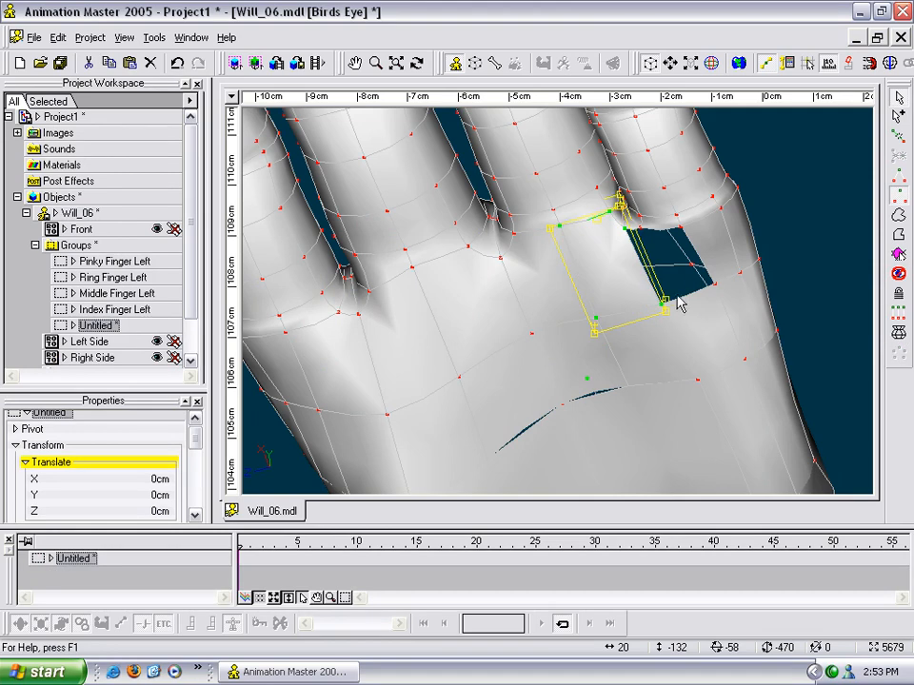
# Step: Select the five points around the last palm opening below the pinky and close it with a five-point patch
pyautogui.scroll(5, 667, 290)
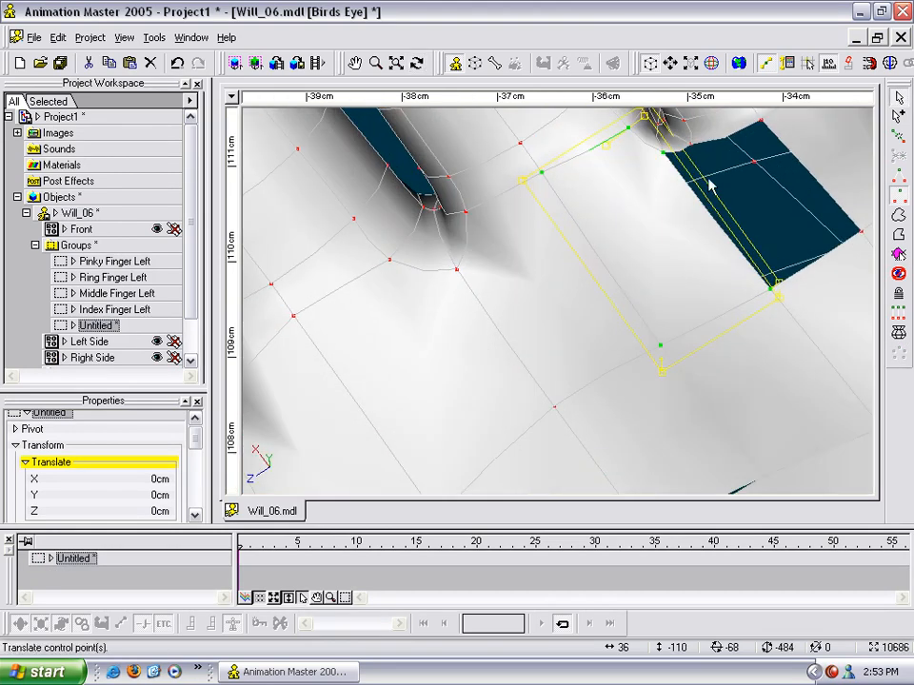
pyautogui.click(746, 199)
pyautogui.keyDown('shift'); pyautogui.click(694, 145); pyautogui.keyUp('shift')
pyautogui.keyDown('shift'); pyautogui.click(763, 125); pyautogui.keyUp('shift')
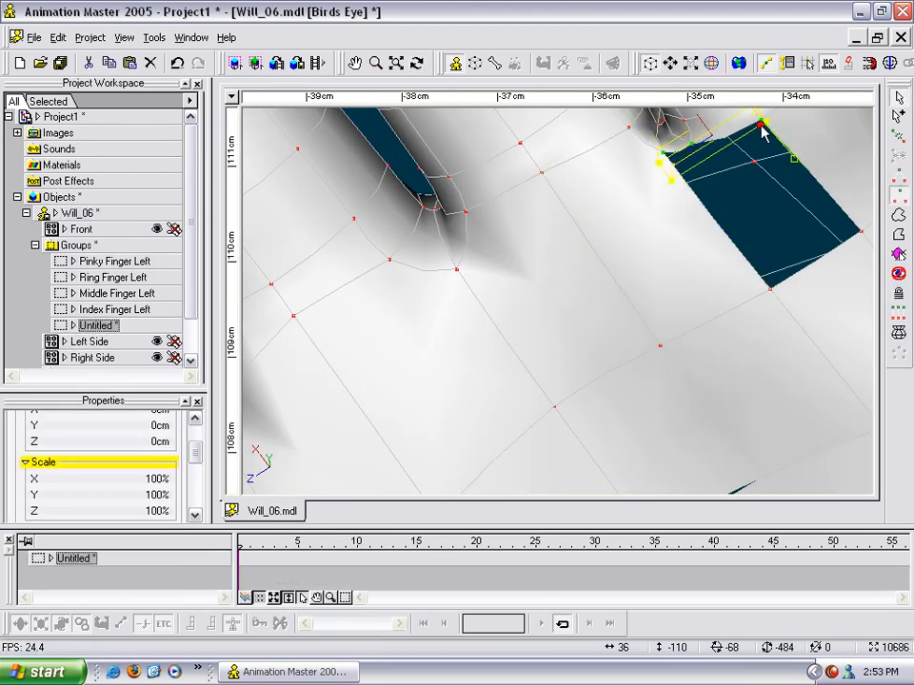
pyautogui.keyDown('shift'); pyautogui.click(863, 232); pyautogui.keyUp('shift')
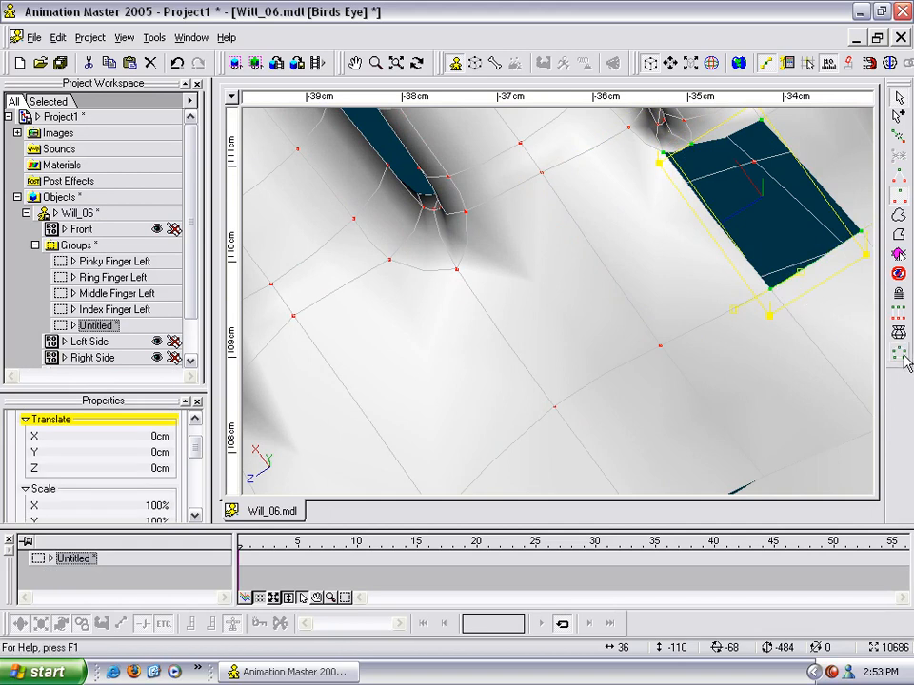
# Step: Examine the closed palm and the finger bases from several angles
pyautogui.scroll(-6, 788, 339)
pyautogui.moveTo(697, 398); pyautogui.dragTo(527, 382)
pyautogui.press('t')
pyautogui.moveTo(433, 263); pyautogui.dragTo(359, 231)
pyautogui.press('t')
pyautogui.press('t')
pyautogui.moveTo(361, 232); pyautogui.dragTo(428, 193)
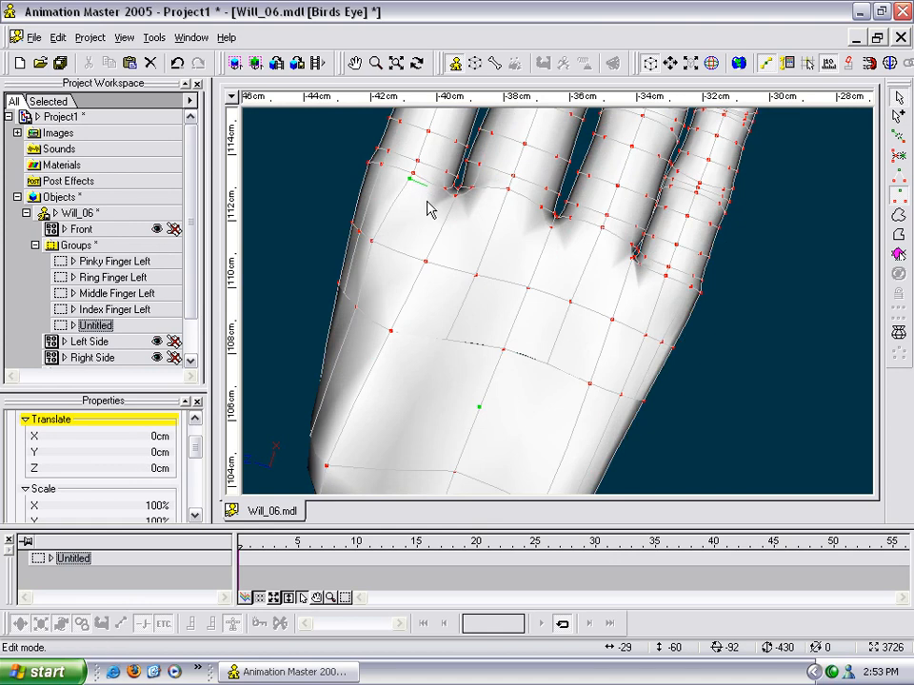
pyautogui.press('t')
pyautogui.moveTo(434, 203); pyautogui.dragTo(415, 263)
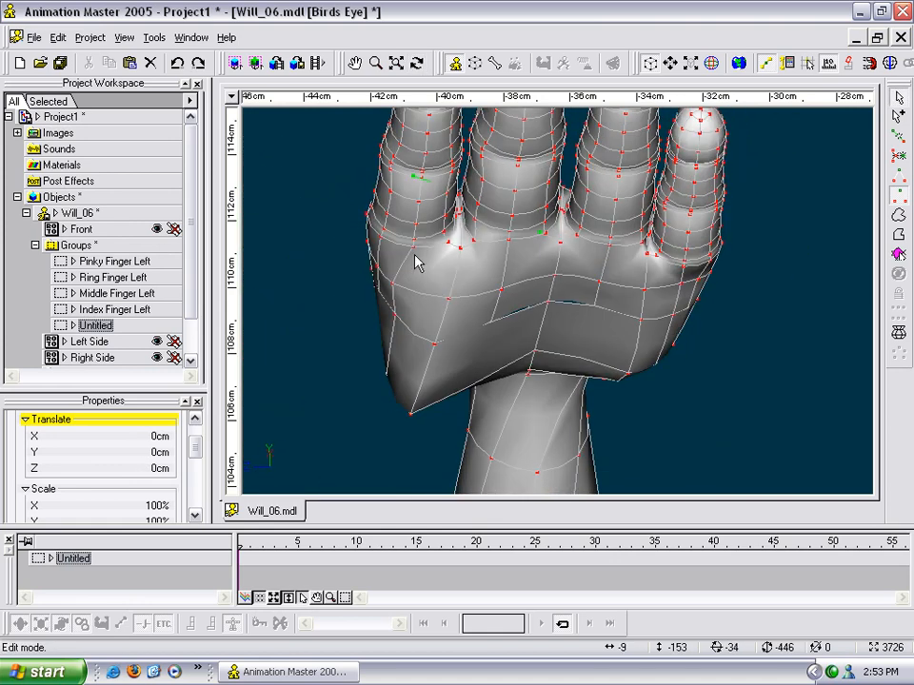
# Step: Reposition control points on the index side of the palm and pull in the protruding corner of the palm's heel
pyautogui.moveTo(451, 305); pyautogui.dragTo(452, 295)
pyautogui.moveTo(395, 287); pyautogui.dragTo(403, 287)
pyautogui.moveTo(395, 313); pyautogui.dragTo(383, 314)
pyautogui.moveTo(435, 344); pyautogui.dragTo(435, 339)
pyautogui.moveTo(414, 422); pyautogui.dragTo(434, 390)
pyautogui.moveTo(457, 340); pyautogui.dragTo(458, 339)
pyautogui.moveTo(383, 314); pyautogui.dragTo(396, 320)
# Step: Adjust the control points on the index side of the palm and its heel near the wrist to round the contour
pyautogui.press('t')
pyautogui.moveTo(398, 321); pyautogui.dragTo(556, 369)
pyautogui.moveTo(297, 333); pyautogui.dragTo(398, 260)
pyautogui.press('t')
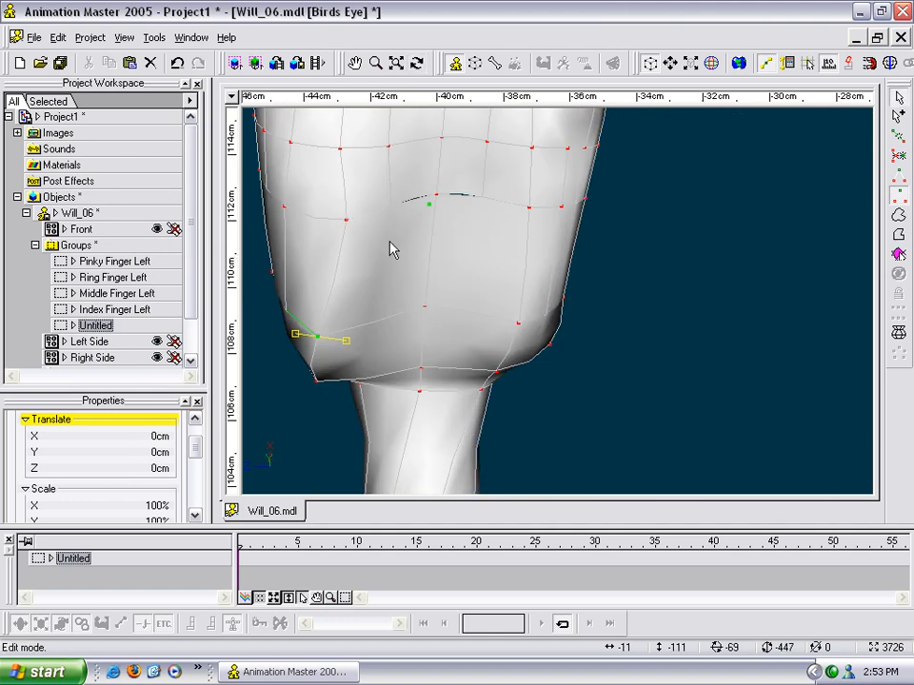
pyautogui.moveTo(347, 225); pyautogui.dragTo(347, 220)
pyautogui.scroll(-6, 374, 234)
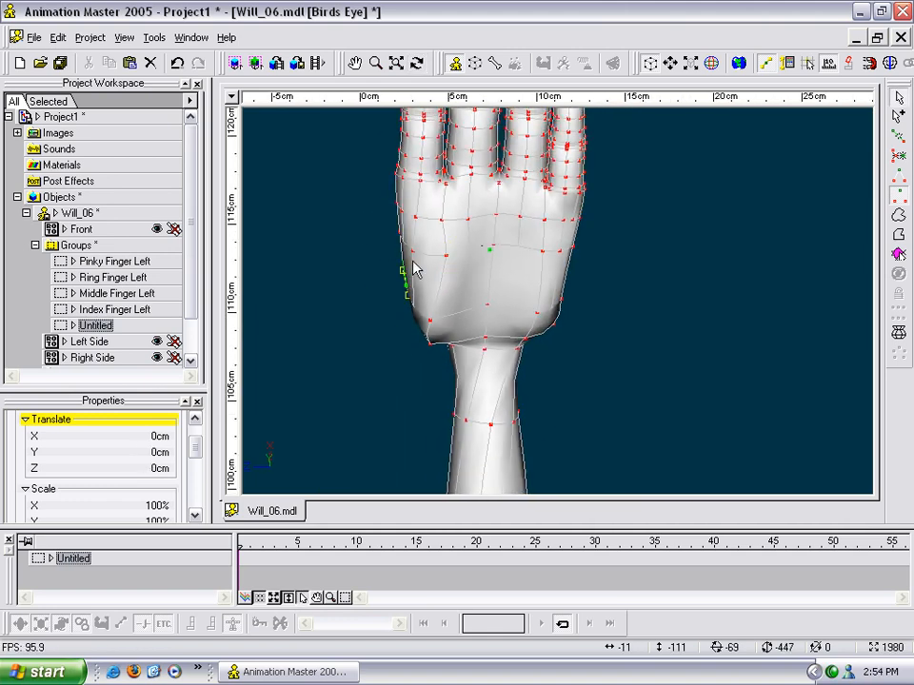
pyautogui.press('t')
pyautogui.moveTo(435, 342)
pyautogui.mouseDown()
pyautogui.moveTo(453, 377)
pyautogui.moveTo(428, 352)
pyautogui.mouseUp()
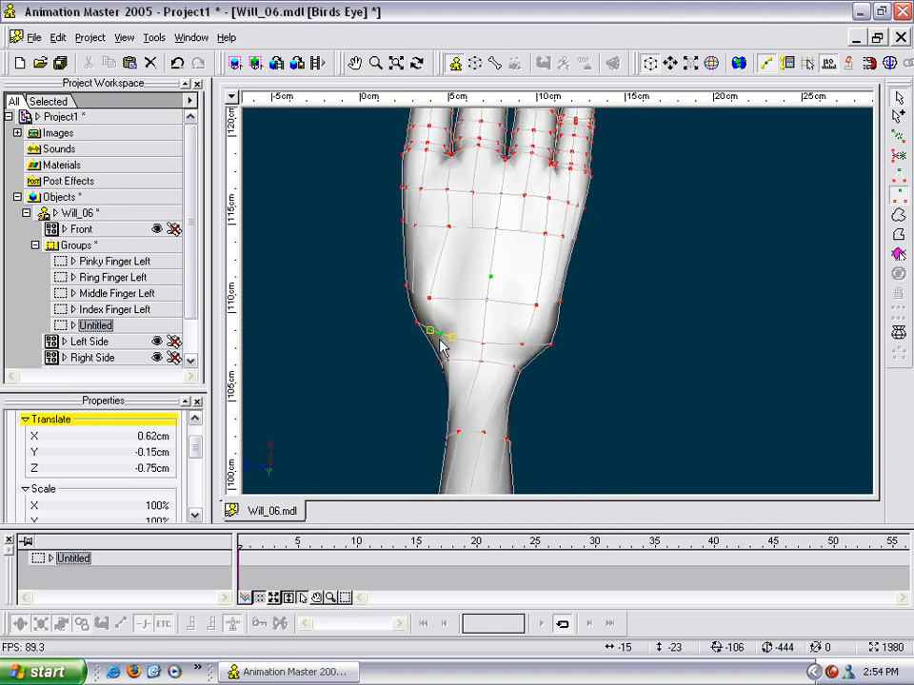
pyautogui.moveTo(429, 299); pyautogui.dragTo(446, 297)
# Step: Move control points on the pinky side of the hand to even out the surface
pyautogui.press('t')
pyautogui.moveTo(430, 244); pyautogui.dragTo(529, 306)
pyautogui.press('t')
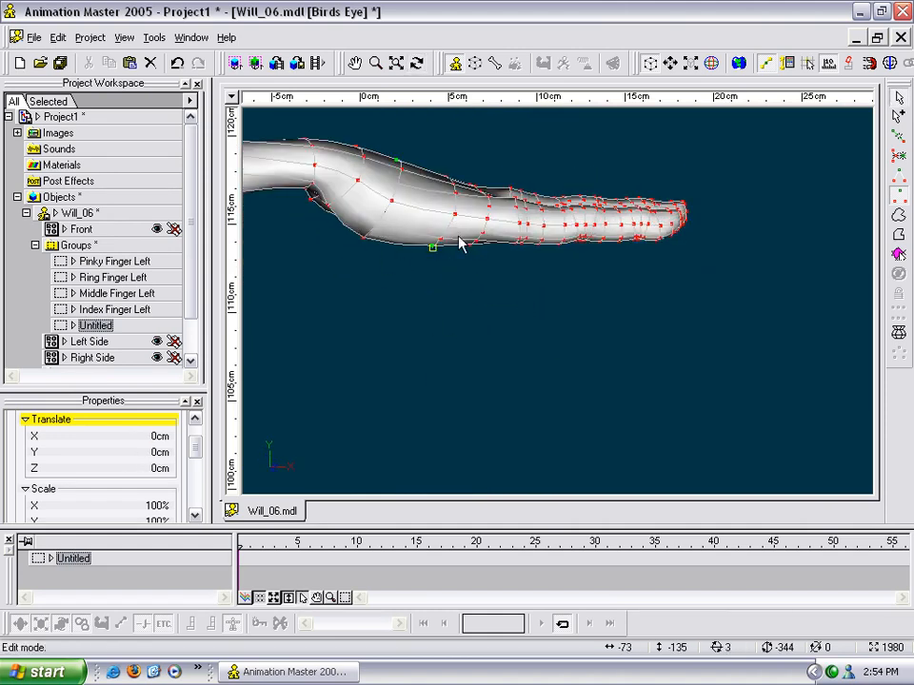
pyautogui.press('t')
pyautogui.moveTo(445, 268); pyautogui.dragTo(310, 240)
pyautogui.scroll(5, 429, 224)
pyautogui.moveTo(475, 274); pyautogui.dragTo(524, 548, button='middle')
pyautogui.scroll(5, 541, 393)
pyautogui.moveTo(536, 386); pyautogui.dragTo(550, 311)
pyautogui.press('t')
pyautogui.moveTo(463, 418); pyautogui.dragTo(455, 402)
pyautogui.moveTo(437, 362)
pyautogui.mouseDown()
pyautogui.moveTo(430, 352)
pyautogui.moveTo(398, 369)
pyautogui.moveTo(427, 353)
pyautogui.mouseUp()
pyautogui.moveTo(437, 370); pyautogui.dragTo(353, 372)
# Step: Nudge the neighbouring control points near the hand's pinky-side edge to refine its contour
pyautogui.press('m')
pyautogui.moveTo(414, 420); pyautogui.dragTo(438, 329)
pyautogui.moveTo(395, 365)
pyautogui.mouseDown()
pyautogui.moveTo(392, 377)
pyautogui.moveTo(388, 365)
pyautogui.mouseUp()
pyautogui.click(372, 295)
pyautogui.moveTo(372, 293); pyautogui.dragTo(374, 299)
pyautogui.moveTo(380, 342); pyautogui.dragTo(380, 333)
pyautogui.moveTo(486, 350); pyautogui.dragTo(489, 366)
# Step: Shift the palm control points on the cross-sections below the pinky to smooth the creases there
pyautogui.moveTo(697, 325); pyautogui.dragTo(652, 297)
pyautogui.press('t')
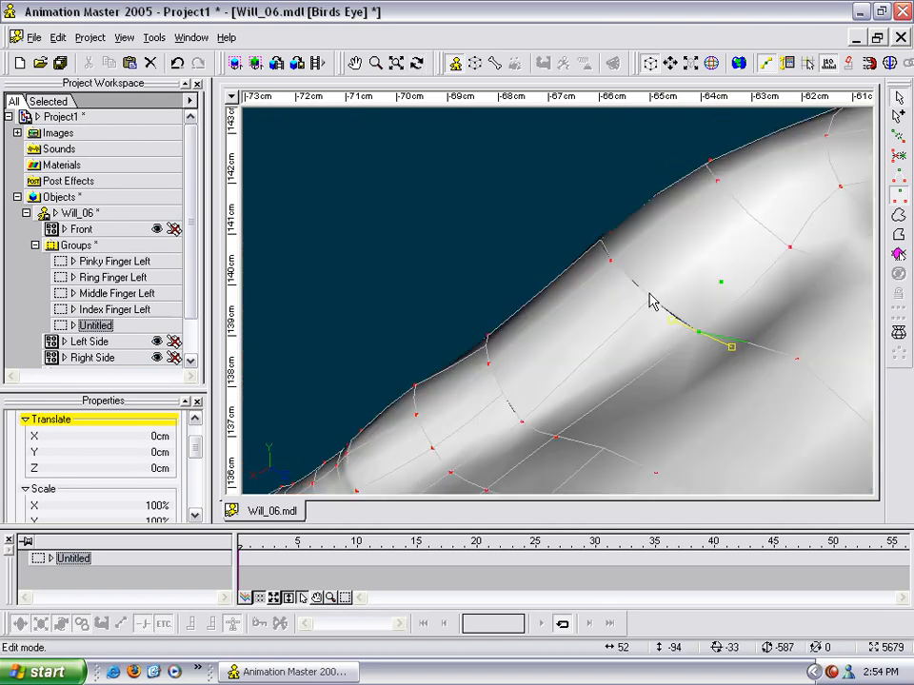
pyautogui.scroll(-2, 640, 296)
pyautogui.moveTo(623, 291); pyautogui.dragTo(592, 262, button='middle')
pyautogui.scroll(1, 509, 349)
pyautogui.moveTo(483, 349); pyautogui.dragTo(478, 341)
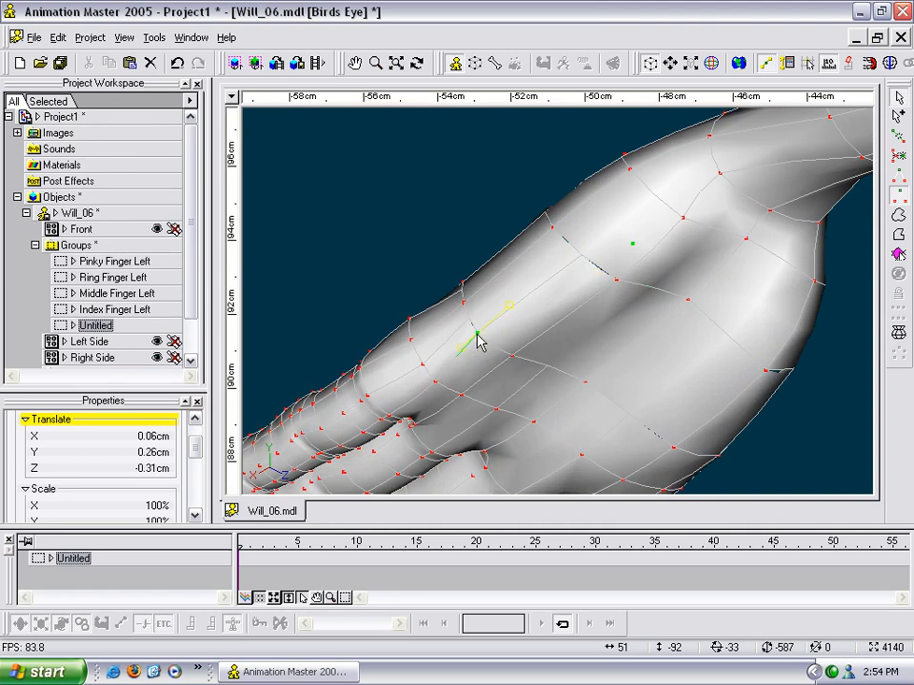
# Step: Compare the hand's profile with the rotoscope drawing in the front view, including the thumb area
pyautogui.press('t')
pyautogui.moveTo(410, 345); pyautogui.dragTo(582, 379)
pyautogui.press('1')
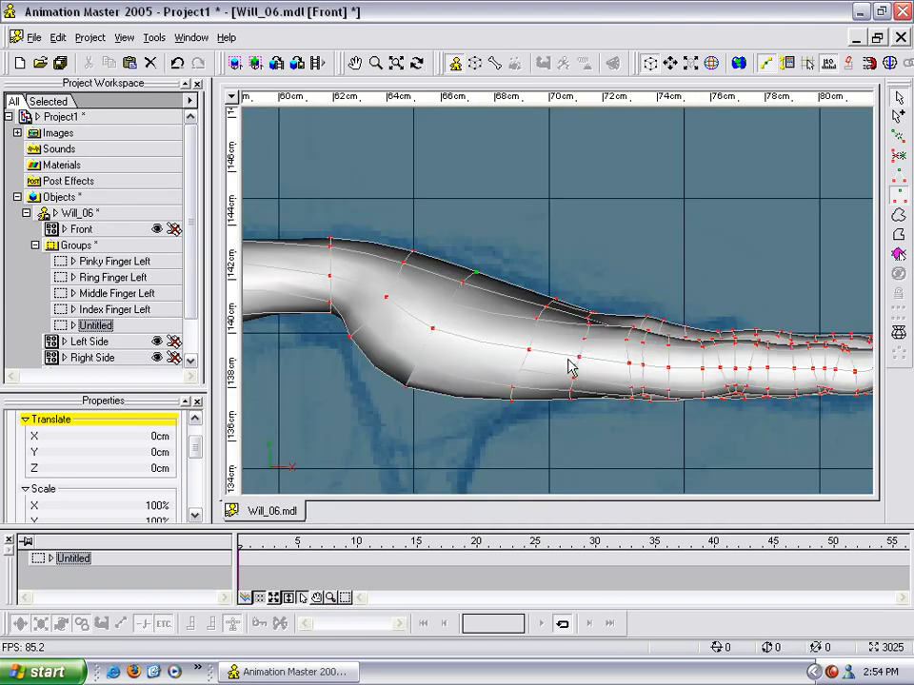
pyautogui.moveTo(645, 366); pyautogui.dragTo(617, 333, button='middle')
pyautogui.scroll(1, 516, 359)
pyautogui.scroll(-4, 520, 370)
pyautogui.moveTo(384, 292); pyautogui.dragTo(458, 280, button='middle')
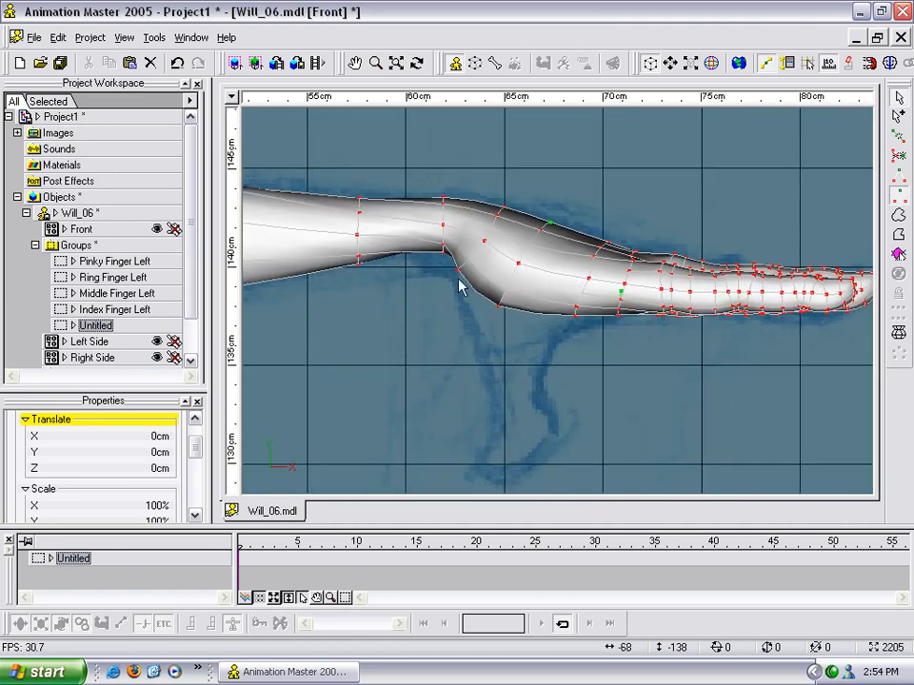
pyautogui.scroll(4, 471, 302)
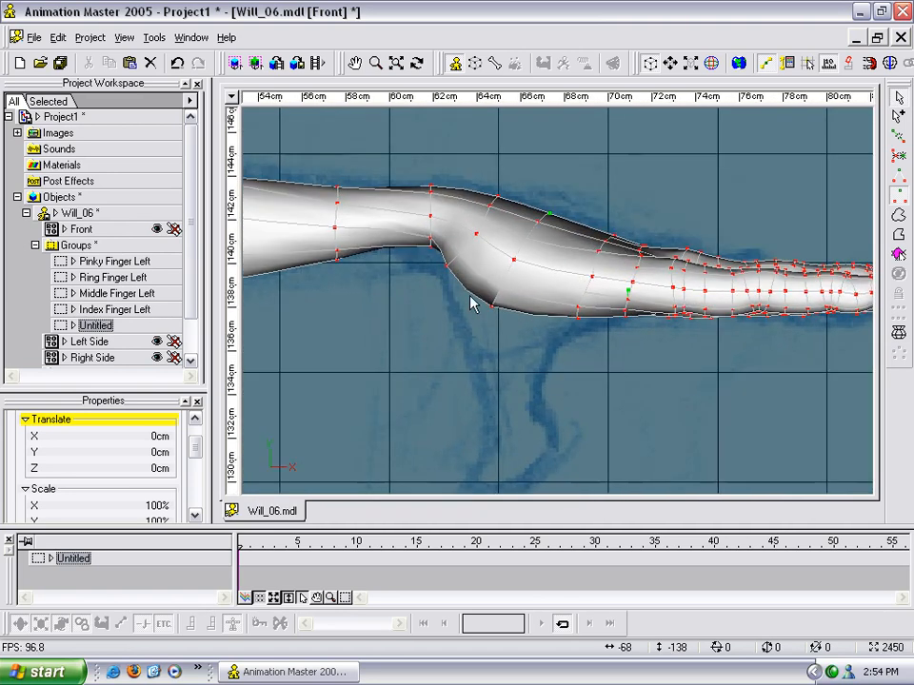
# Step: Break the palm-edge spline between the wrist and the palm at the base of the thumb area
pyautogui.moveTo(453, 309); pyautogui.dragTo(622, 326, button='middle')
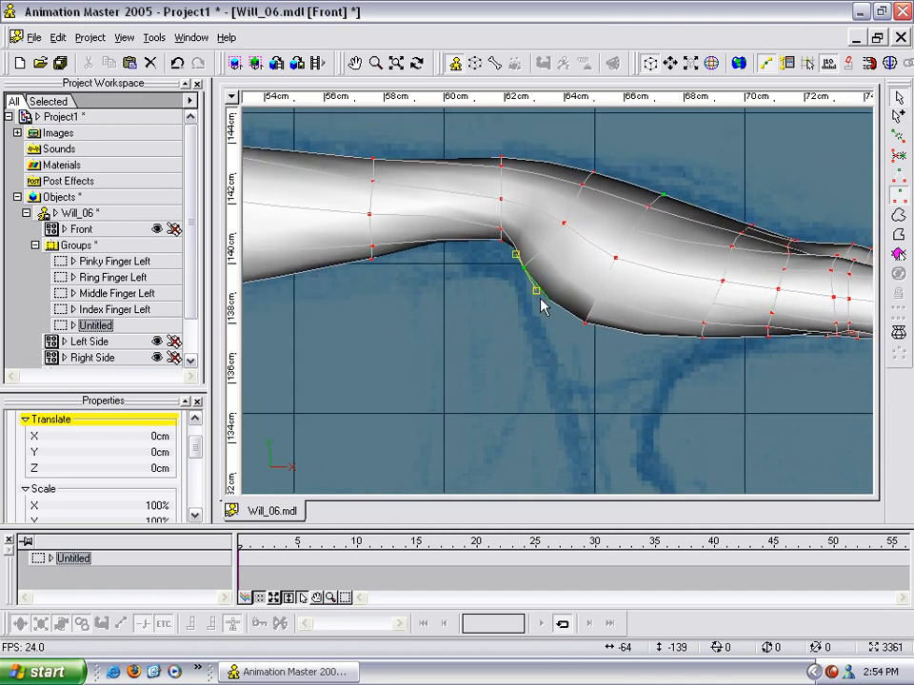
pyautogui.press('k')
pyautogui.click(525, 272)
pyautogui.click(524, 269)
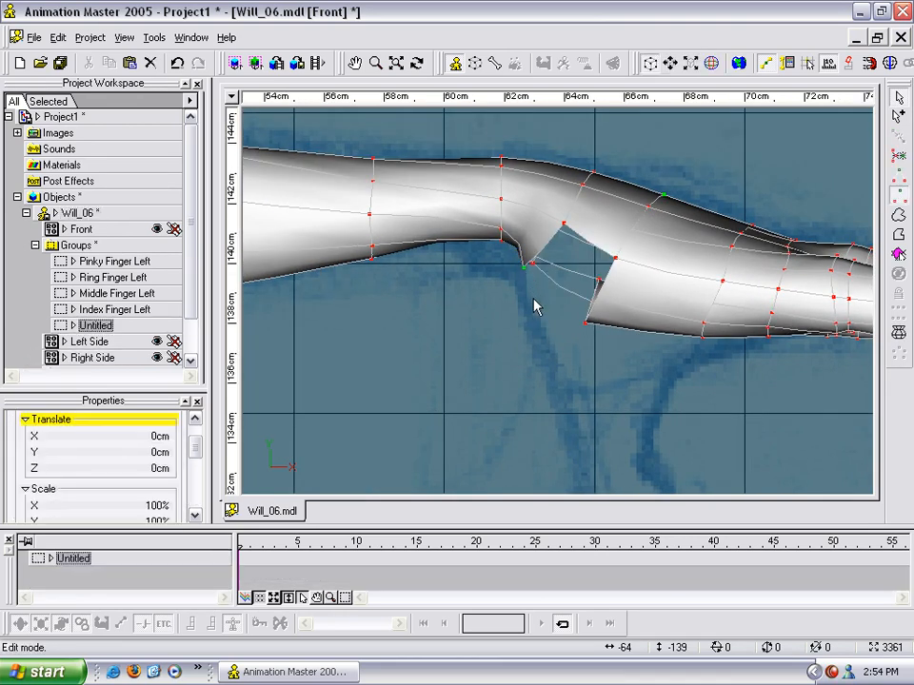
pyautogui.press('t')
pyautogui.moveTo(525, 319); pyautogui.dragTo(576, 296)
pyautogui.click(525, 267)
pyautogui.press('t')
pyautogui.moveTo(511, 275); pyautogui.dragTo(492, 311)
pyautogui.press('t')
pyautogui.press('t')
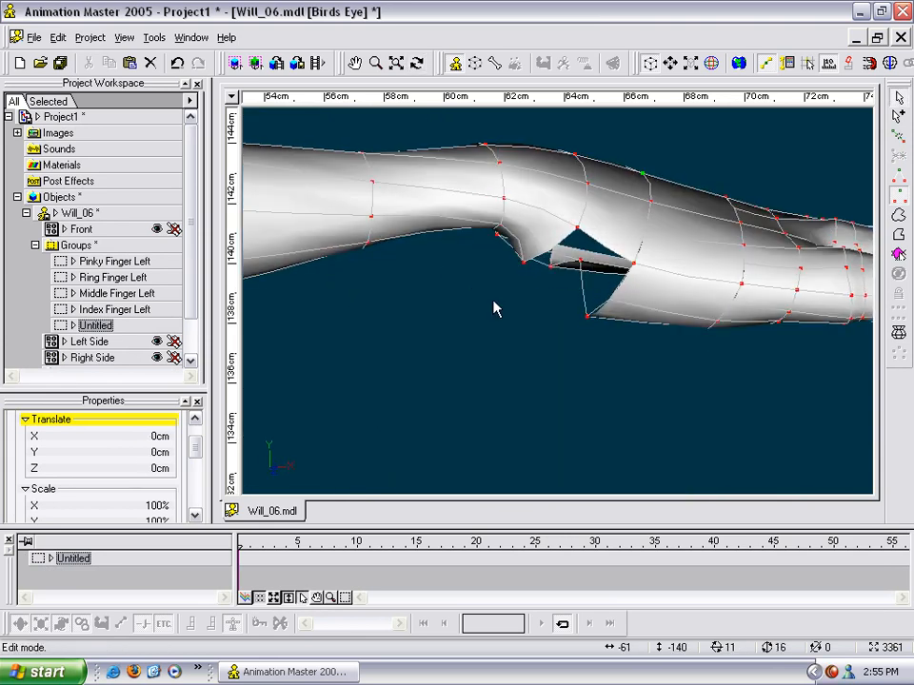
# Step: Draw a spline from the wrist-side control point that traces the thumb's outline over the front rotoscope drawing
pyautogui.press('4')
pyautogui.press('1')
pyautogui.moveTo(551, 286); pyautogui.dragTo(488, 158, button='middle')
pyautogui.scroll(-3, 506, 248)
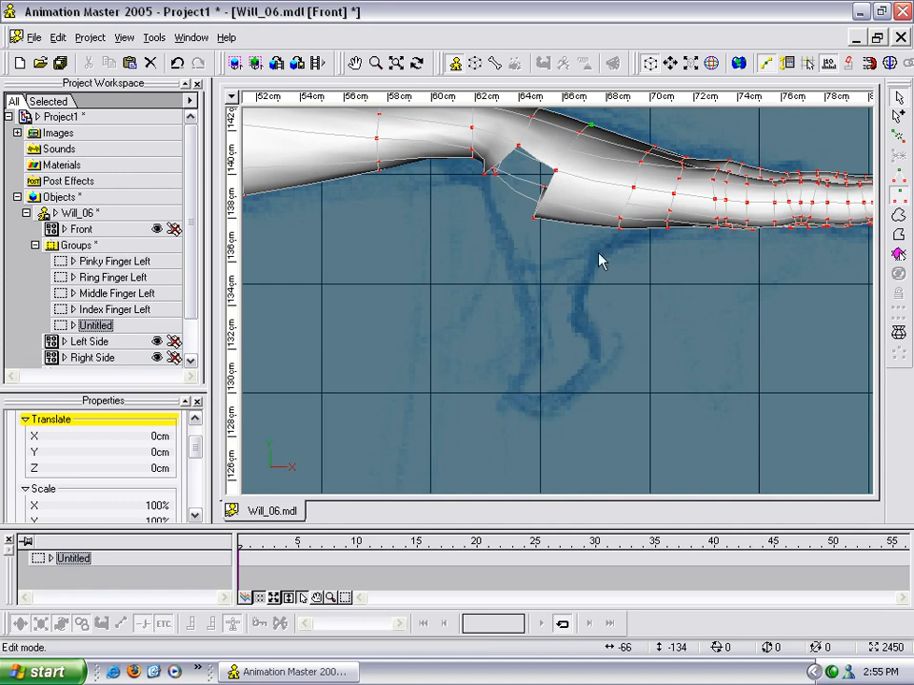
pyautogui.click(482, 198)
pyautogui.press('a')
pyautogui.press('q')
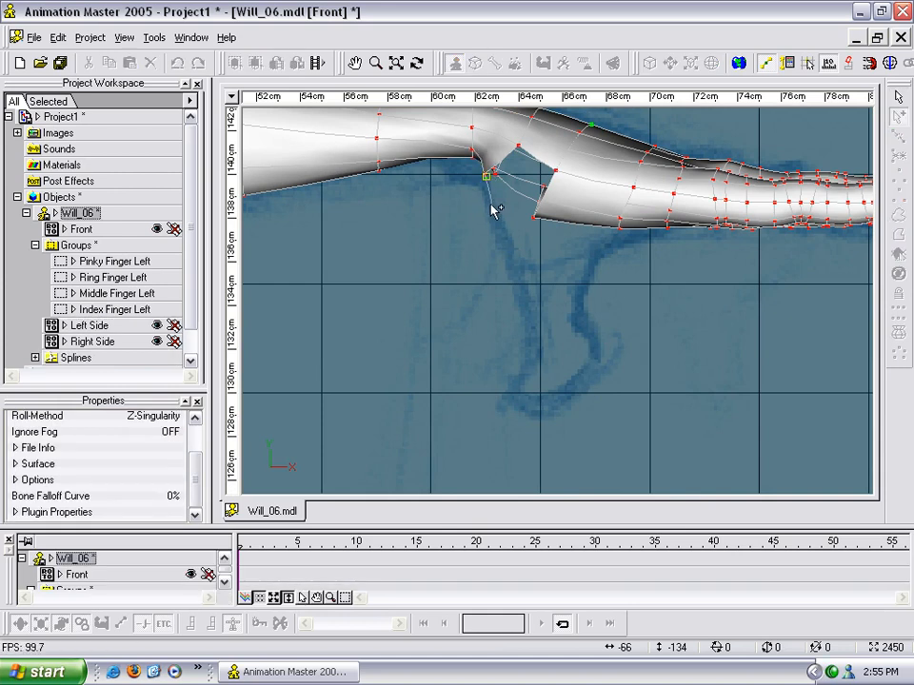
pyautogui.click(490, 206)
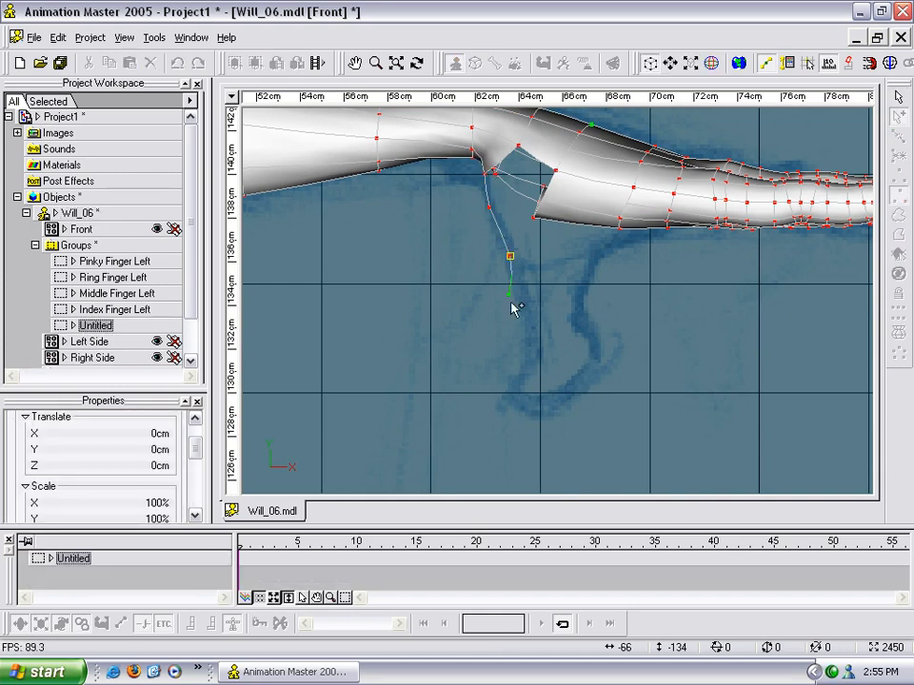
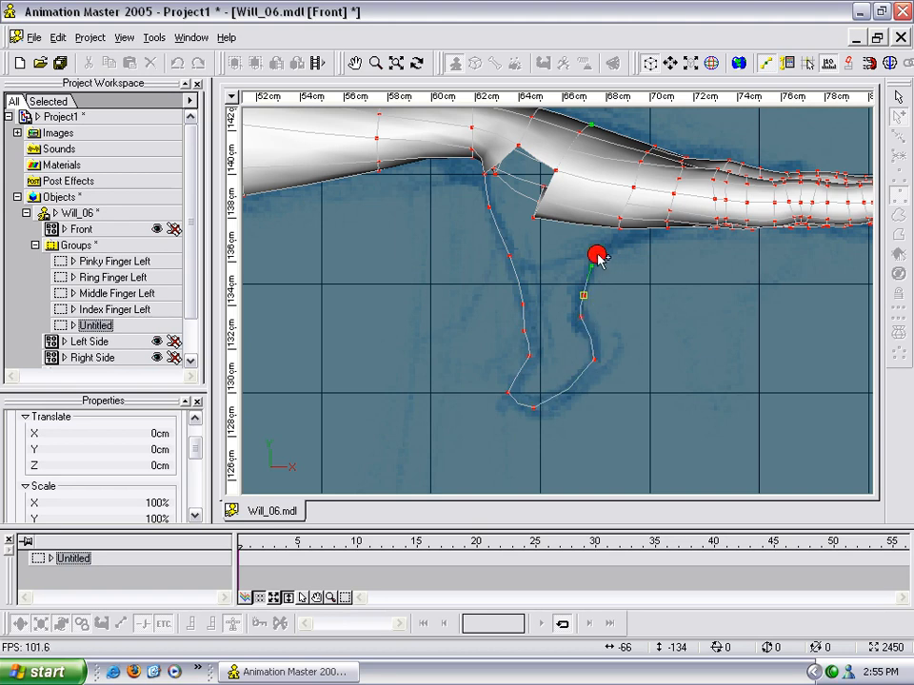
# Step: Break the splines along the palm's thumb-side edge below the index finger and delete the leftover end control point
pyautogui.press('t')
pyautogui.moveTo(637, 295); pyautogui.dragTo(611, 303)
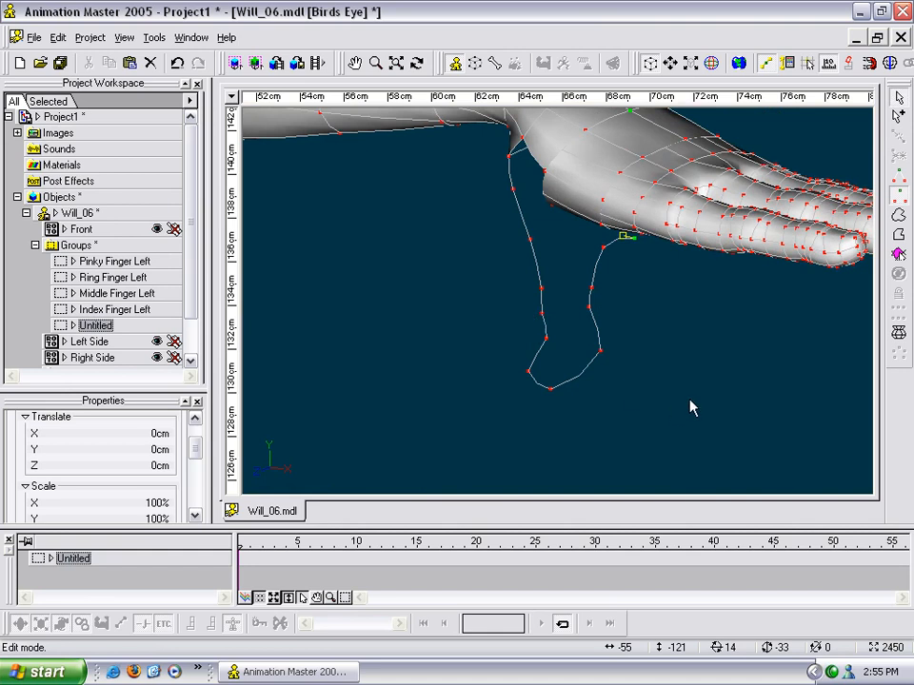
pyautogui.moveTo(681, 362); pyautogui.dragTo(679, 394, button='middle')
pyautogui.scroll(5, 679, 394)
pyautogui.click(636, 277)
pyautogui.press('t')
pyautogui.moveTo(662, 291); pyautogui.dragTo(617, 270)
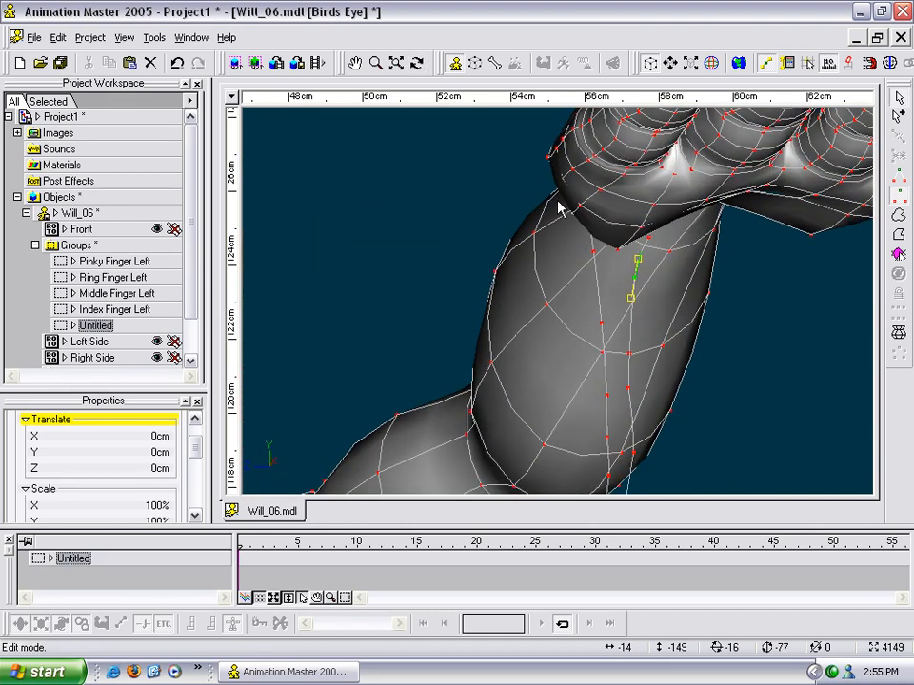
pyautogui.moveTo(615, 289); pyautogui.dragTo(482, 251)
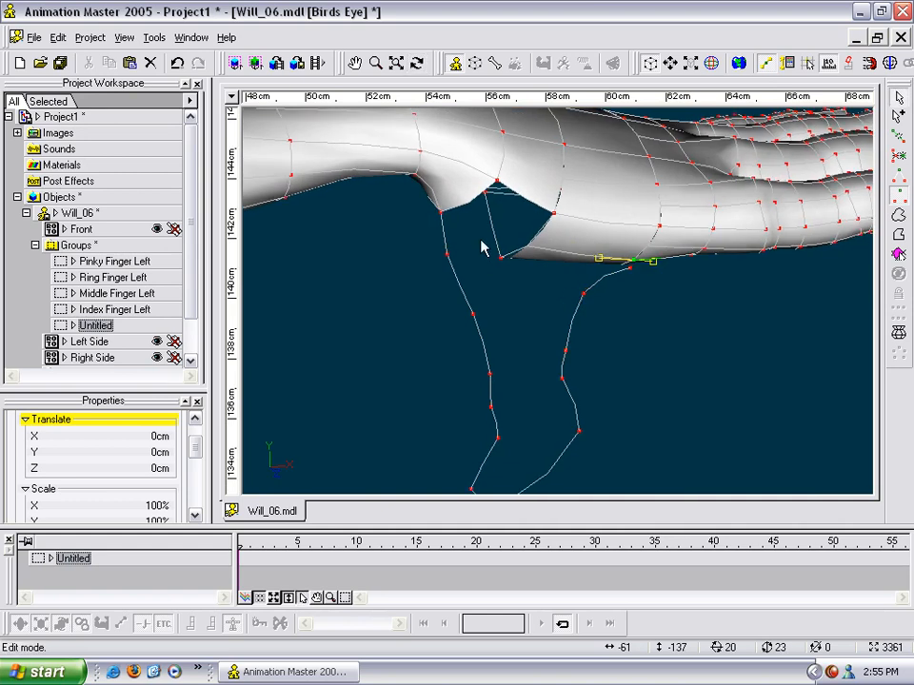
pyautogui.click(523, 285)
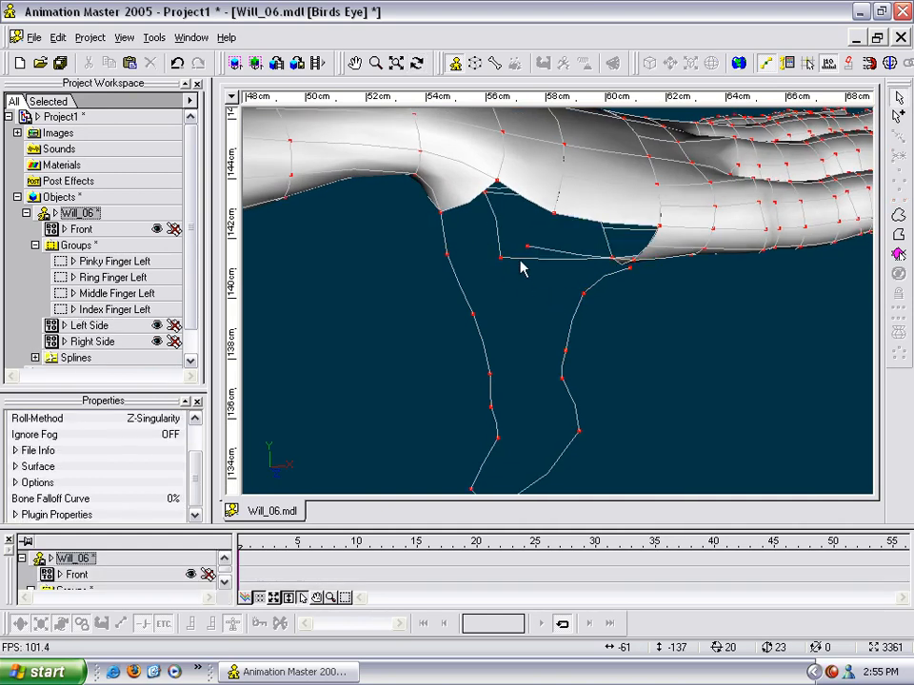
pyautogui.click(501, 253)
pyautogui.click(531, 271)
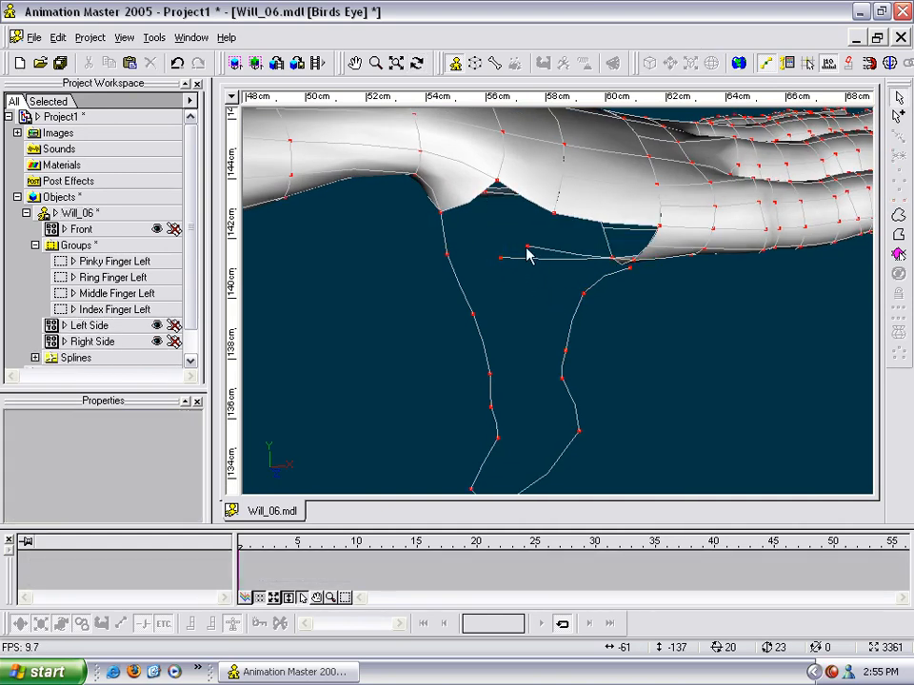
pyautogui.click(503, 259)
pyautogui.press('Delete')
# Step: Delete the remaining control points inside the palm's thumb-side edge to widen the opening for the thumb
pyautogui.click(617, 262)
pyautogui.press('t')
pyautogui.moveTo(603, 280); pyautogui.dragTo(604, 245)
pyautogui.click(583, 245)
pyautogui.click(573, 227)
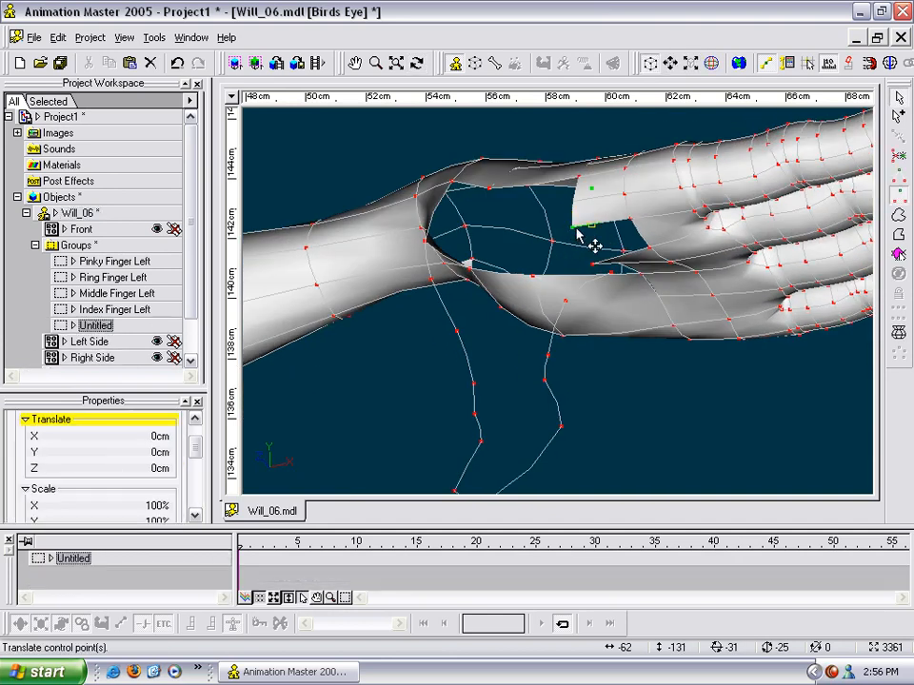
pyautogui.press('Delete')
pyautogui.click(573, 228)
pyautogui.press('Delete')
pyautogui.click(572, 205)
pyautogui.press('Delete')
pyautogui.click(573, 181)
# Step: Rotate the thumb outline's control points outward in the right view and move them about 1.67 cm in Y and 4.34 cm in Z
pyautogui.press('t')
pyautogui.moveTo(571, 207); pyautogui.dragTo(546, 224)
pyautogui.scroll(-4, 607, 337)
pyautogui.moveTo(646, 439); pyautogui.dragTo(488, 361)
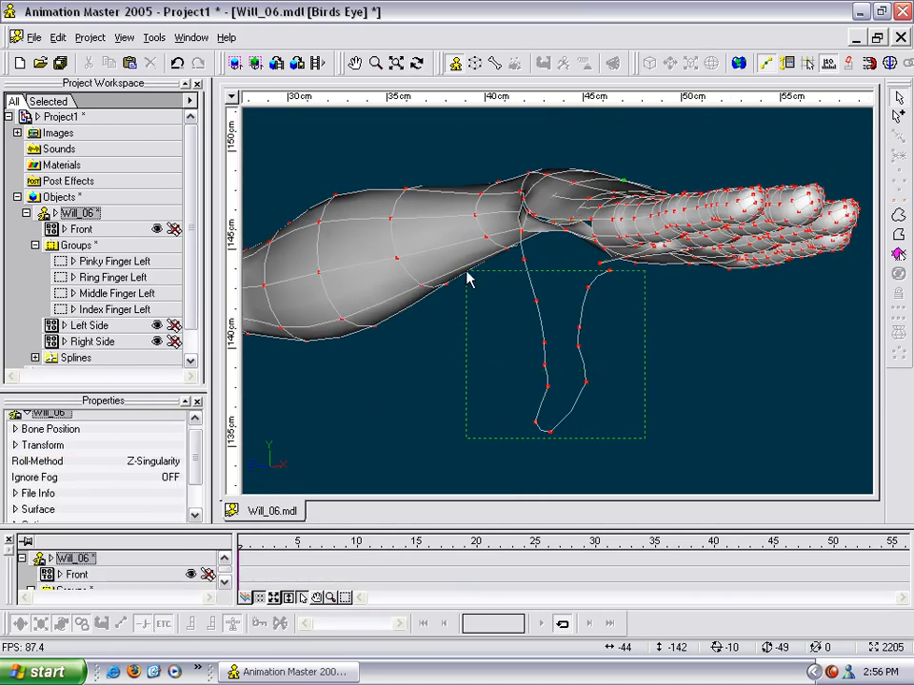
pyautogui.moveTo(467, 283); pyautogui.dragTo(467, 282)
pyautogui.keyDown('shift'); pyautogui.click(524, 262); pyautogui.keyUp('shift')
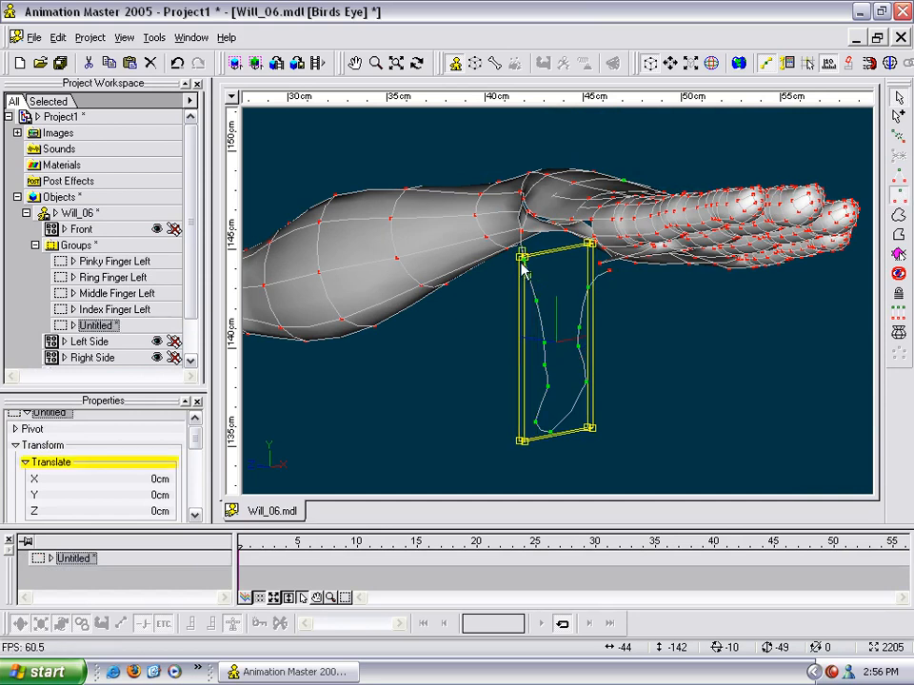
pyautogui.keyDown('shift'); pyautogui.click(611, 273); pyautogui.keyUp('shift')
pyautogui.press('1')
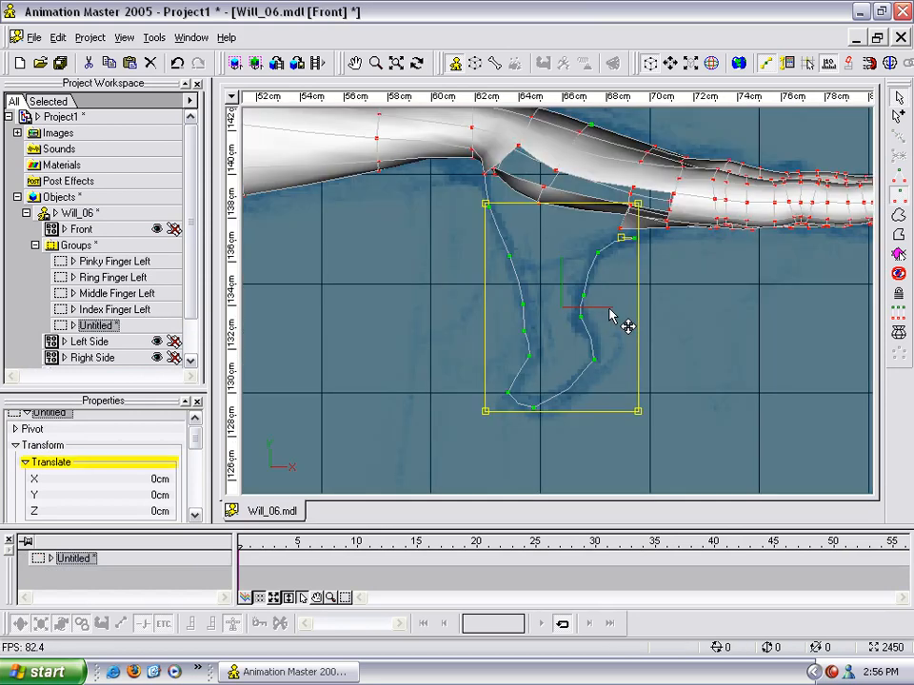
pyautogui.press('4')
pyautogui.moveTo(503, 361); pyautogui.dragTo(589, 277, button='middle')
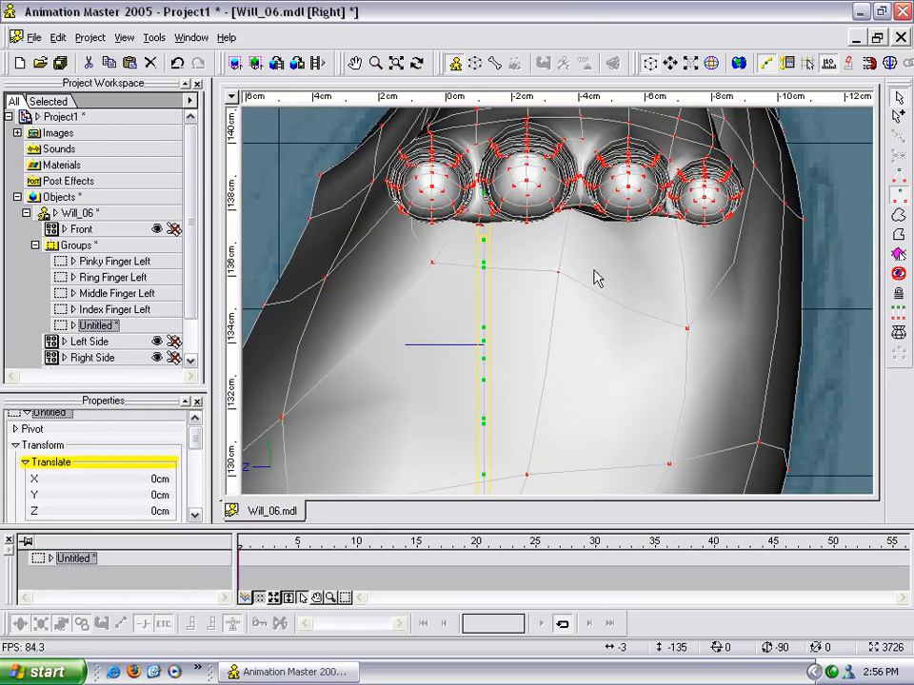
pyautogui.scroll(-3, 522, 316)
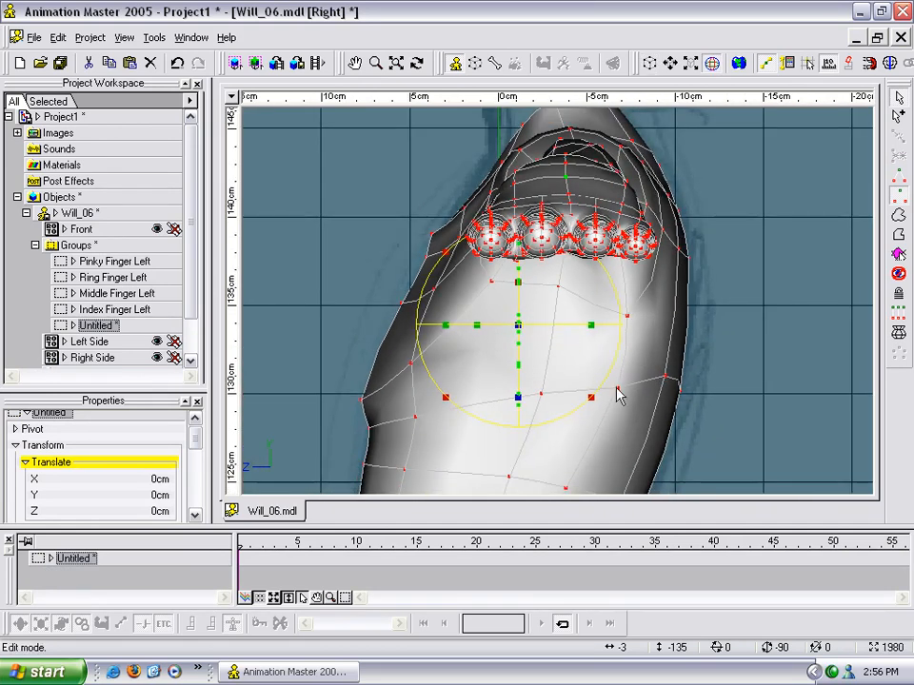
pyautogui.moveTo(595, 401); pyautogui.dragTo(522, 425)
pyautogui.press('n')
pyautogui.moveTo(520, 348); pyautogui.dragTo(449, 314)
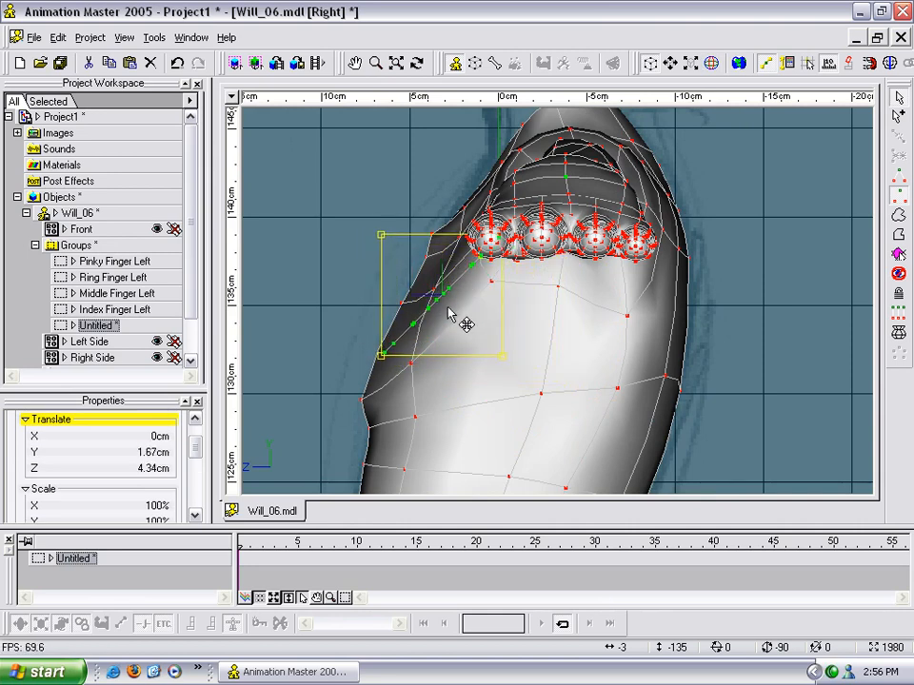
# Step: Examine the thumb outline's placement relative to the hand in the front, right and angled views
pyautogui.press('1')
pyautogui.moveTo(578, 268); pyautogui.dragTo(619, 314)
pyautogui.press('t')
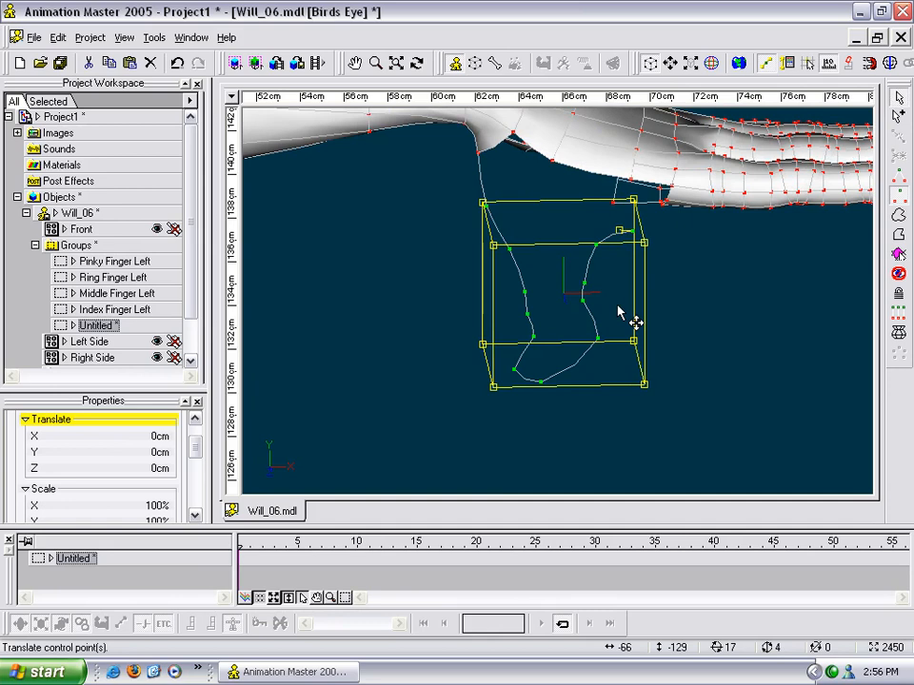
pyautogui.press('4')
pyautogui.press('t')
pyautogui.moveTo(608, 308); pyautogui.dragTo(667, 332)
pyautogui.press('1')
pyautogui.press('t')
pyautogui.scroll(3, 669, 297)
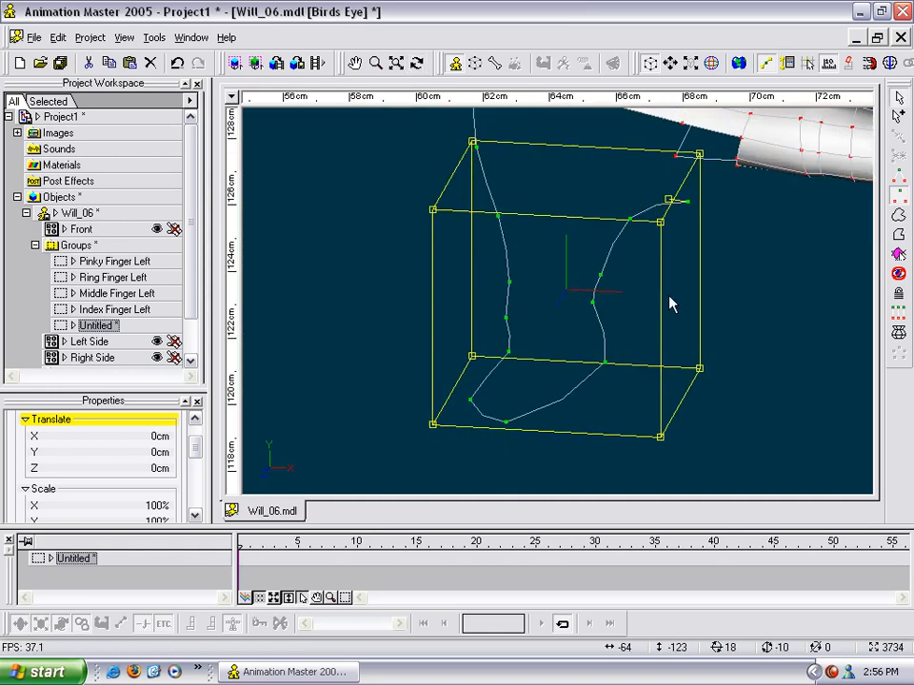
# Step: Attach the free end of the thumb outline to the palm-edge control point below the index finger
pyautogui.press('t')
pyautogui.moveTo(744, 188); pyautogui.dragTo(683, 169)
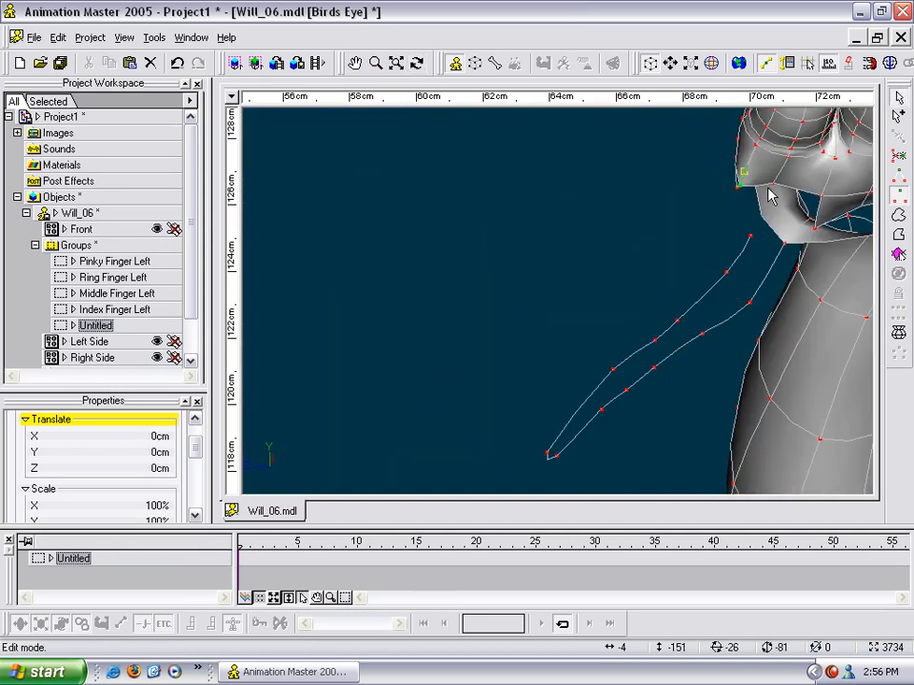
pyautogui.press('t')
pyautogui.moveTo(783, 217); pyautogui.dragTo(866, 238)
pyautogui.press('t')
pyautogui.press('t')
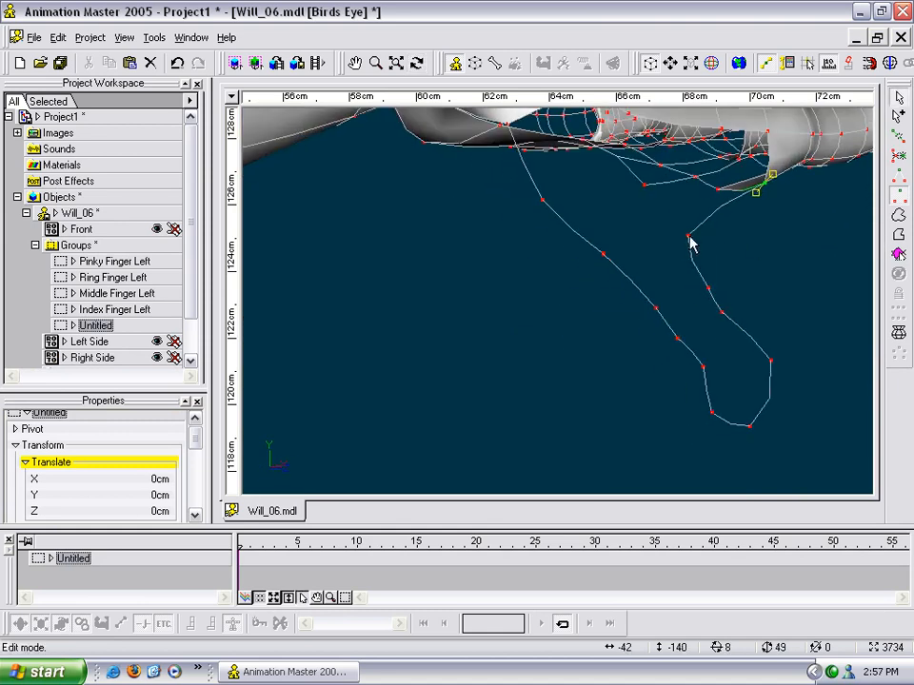
# Step: Extend a spline from the palm-edge control point beside the opening to the upper finger-side point of the thumb outline
pyautogui.moveTo(716, 230); pyautogui.dragTo(717, 279)
pyautogui.scroll(5, 717, 270)
pyautogui.moveTo(717, 268); pyautogui.dragTo(665, 380, button='middle')
pyautogui.scroll(3, 666, 378)
pyautogui.scroll(-3, 685, 366)
pyautogui.moveTo(711, 349); pyautogui.dragTo(671, 363, button='middle')
pyautogui.moveTo(669, 276)
pyautogui.mouseDown()
pyautogui.moveTo(591, 266)
pyautogui.moveTo(673, 255)
pyautogui.mouseUp()
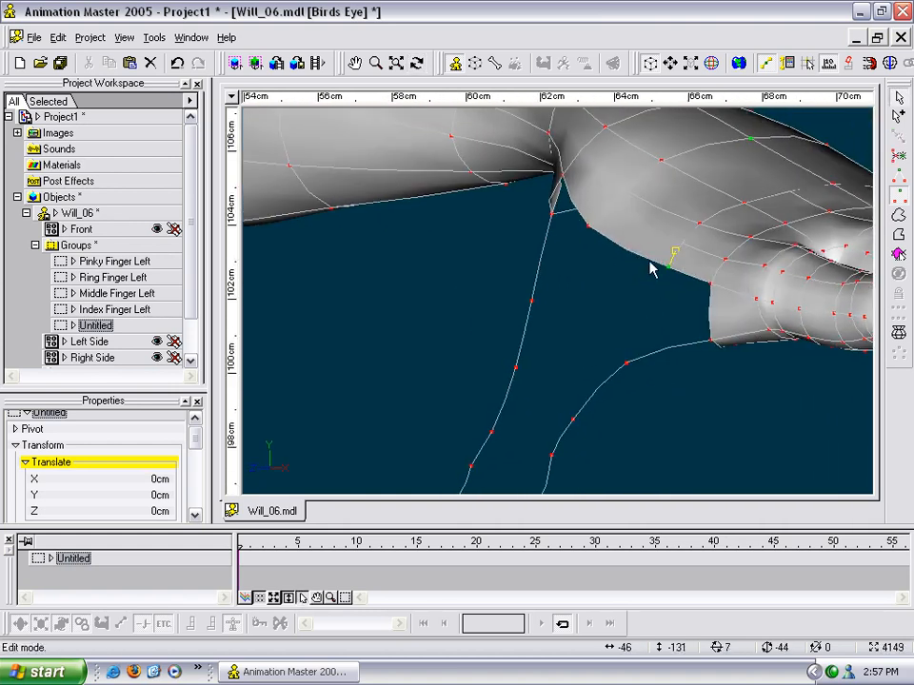
pyautogui.click(624, 369)
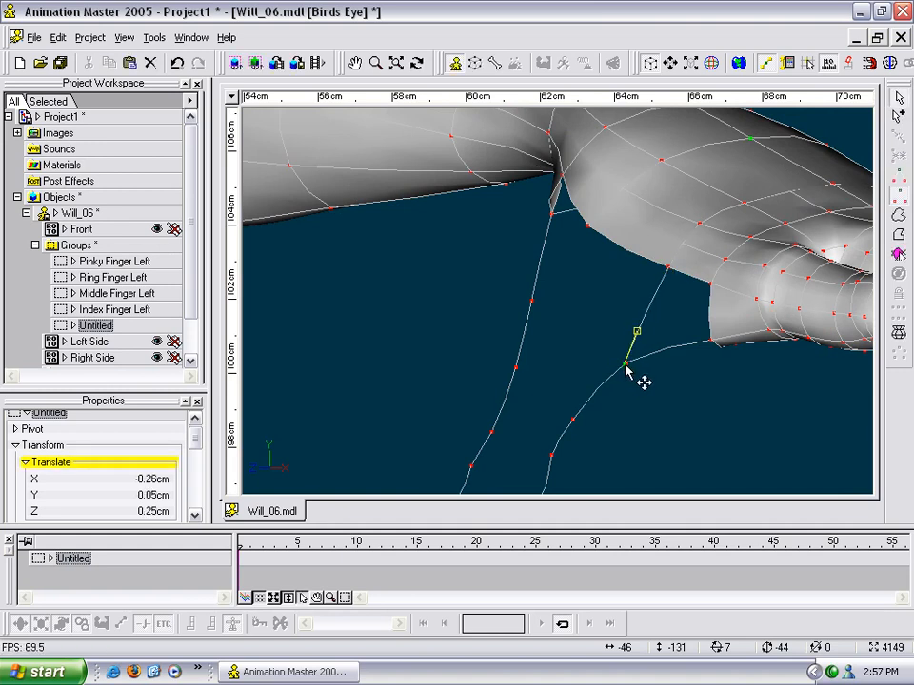
# Step: Delete the stray control point on the spline joining the thumb outline to the palm near the index finger's base
pyautogui.press('t')
pyautogui.moveTo(616, 370); pyautogui.dragTo(619, 355)
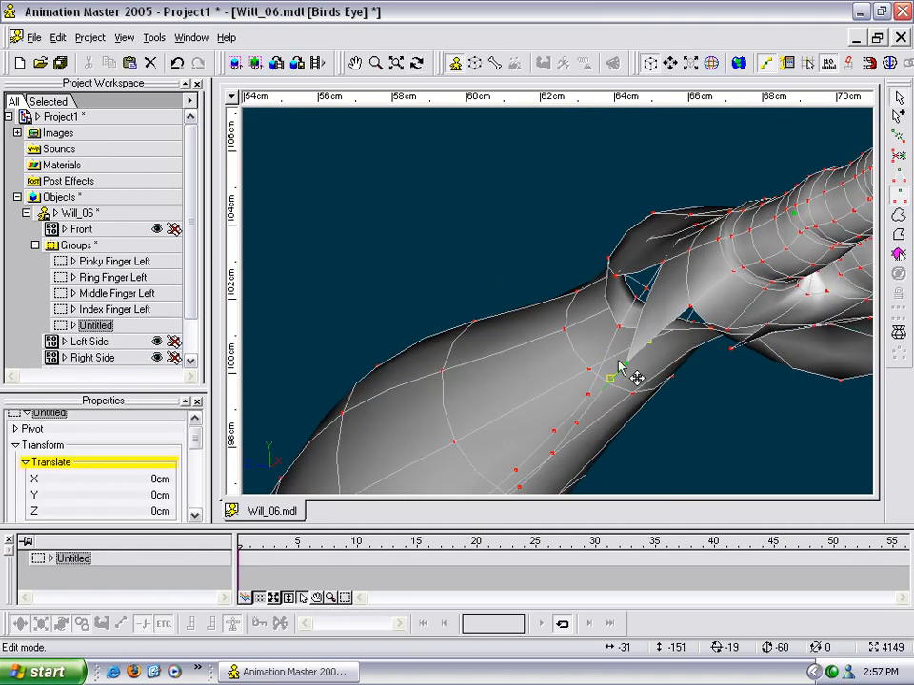
pyautogui.press('t')
pyautogui.moveTo(746, 369); pyautogui.dragTo(736, 397)
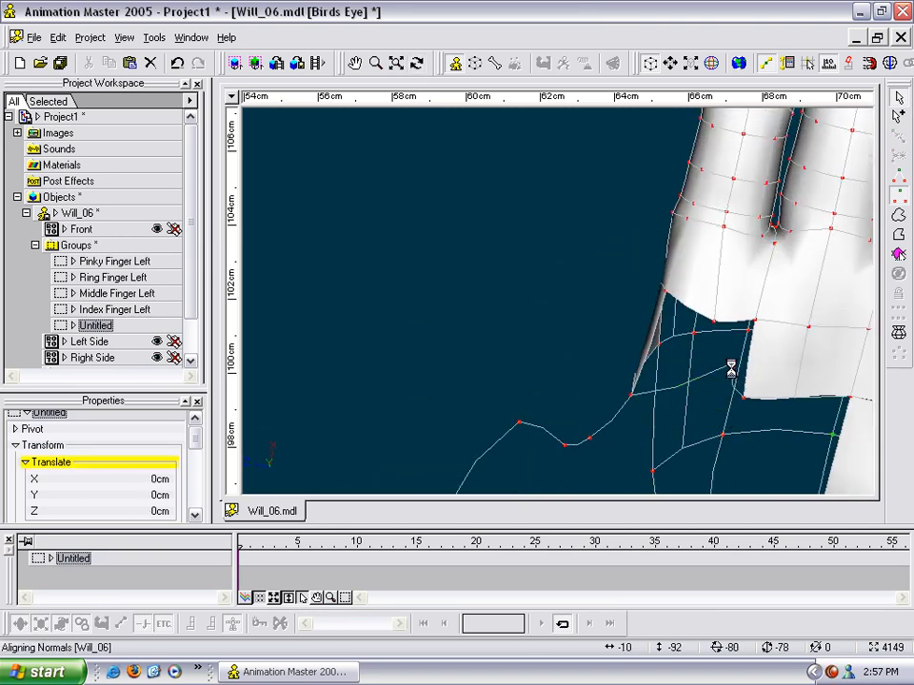
pyautogui.click(735, 372)
pyautogui.press('Delete')
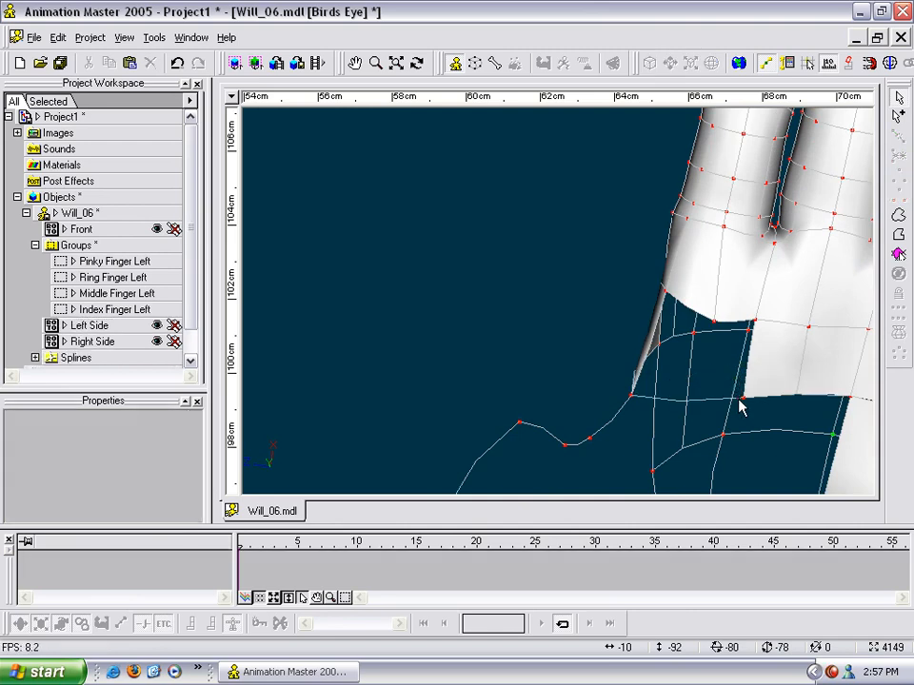
pyautogui.click(744, 399)
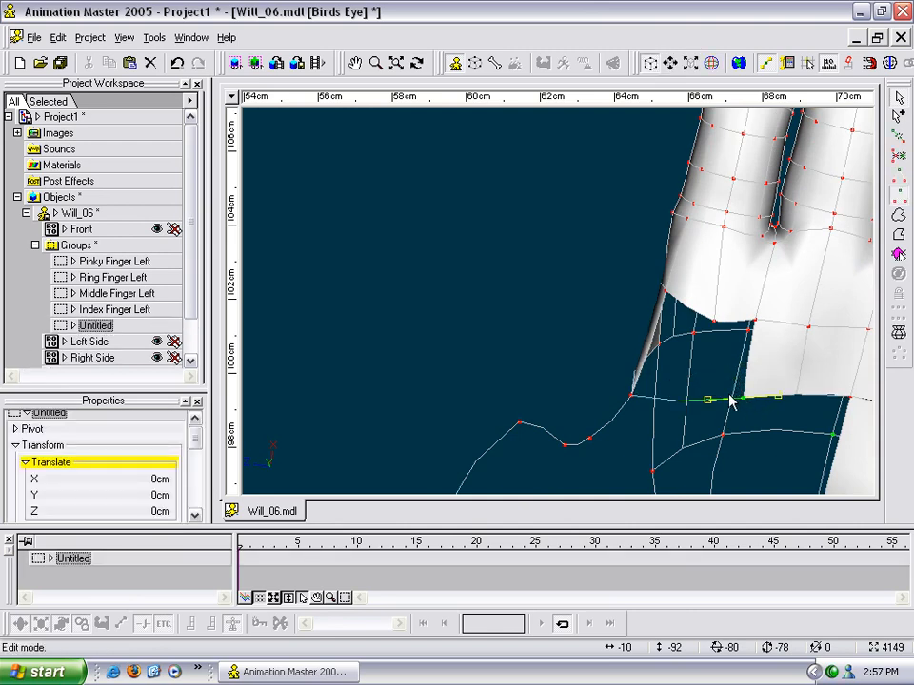
# Step: Examine the palm surface around the thumb opening and the thumb outline's connections from several angles
pyautogui.press('t')
pyautogui.moveTo(722, 414); pyautogui.dragTo(677, 375)
pyautogui.press('m')
pyautogui.press('t')
pyautogui.press('t')
pyautogui.scroll(-3, 688, 309)
pyautogui.press('m')
pyautogui.press('t')
pyautogui.scroll(2, 634, 367)
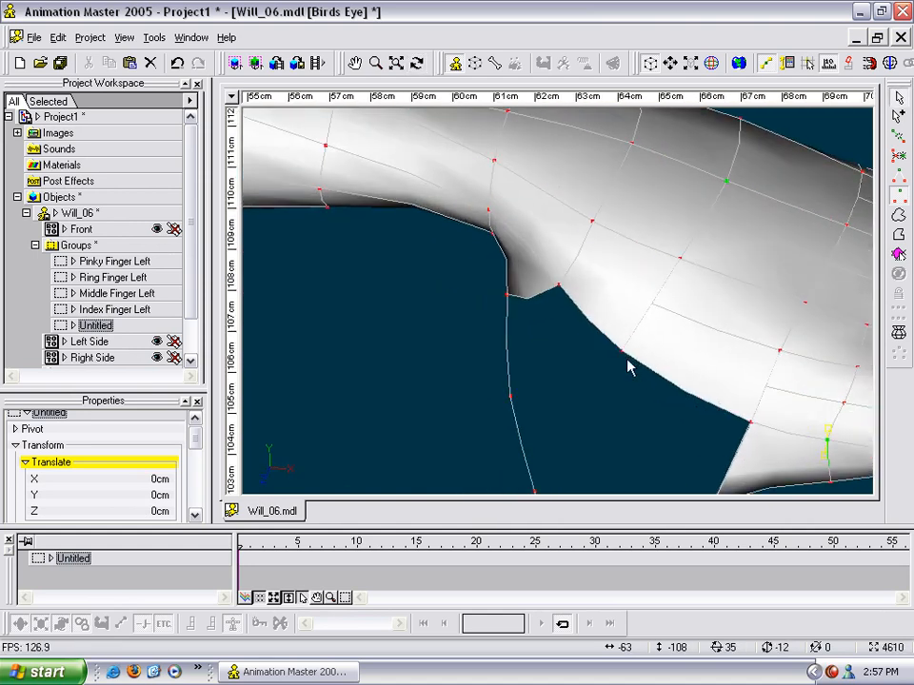
pyautogui.scroll(-4, 623, 354)
pyautogui.click(604, 360)
pyautogui.click(601, 334)
pyautogui.press('t')
pyautogui.moveTo(618, 339)
pyautogui.mouseDown()
pyautogui.moveTo(645, 353)
pyautogui.moveTo(632, 318)
pyautogui.moveTo(630, 338)
pyautogui.mouseUp()
pyautogui.press('m')
pyautogui.press('t')
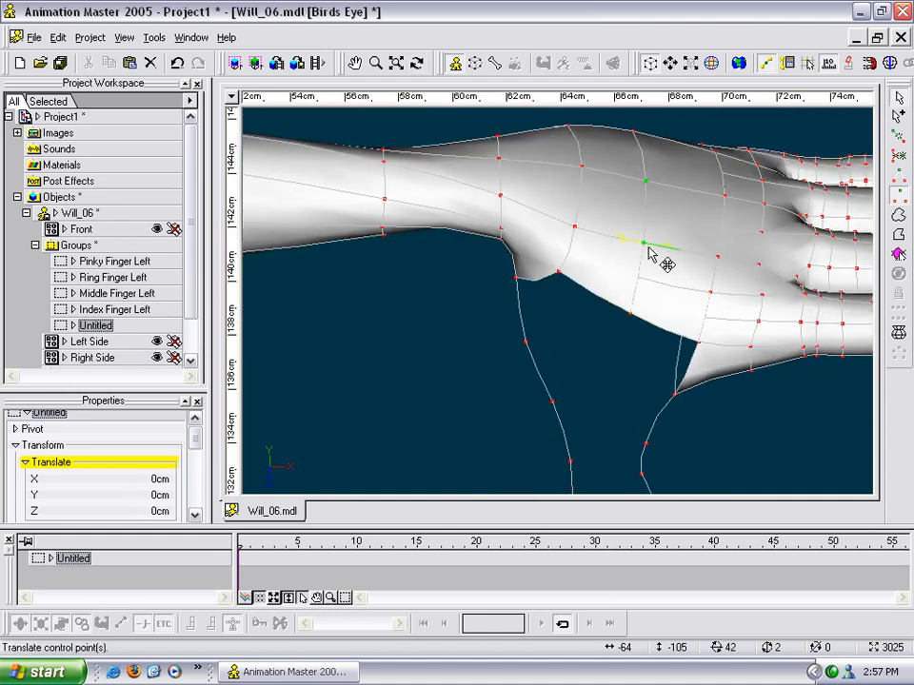
# Step: Insert a control point in the thumb outline between the two lowest points at the tip
pyautogui.scroll(-3, 649, 261)
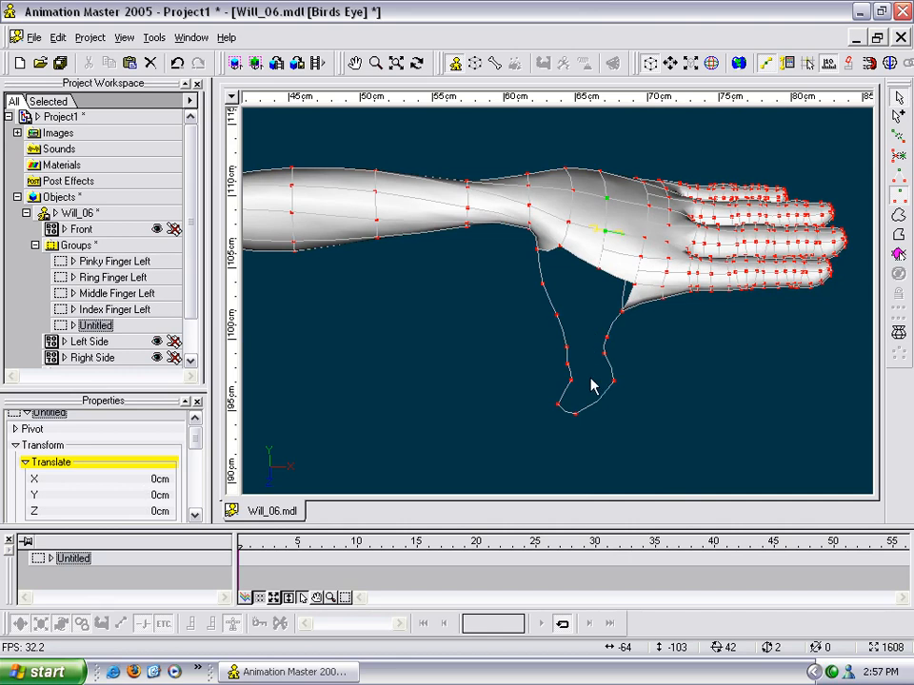
pyautogui.scroll(3, 577, 411)
pyautogui.moveTo(614, 352); pyautogui.dragTo(606, 207, button='middle')
pyautogui.scroll(2, 567, 391)
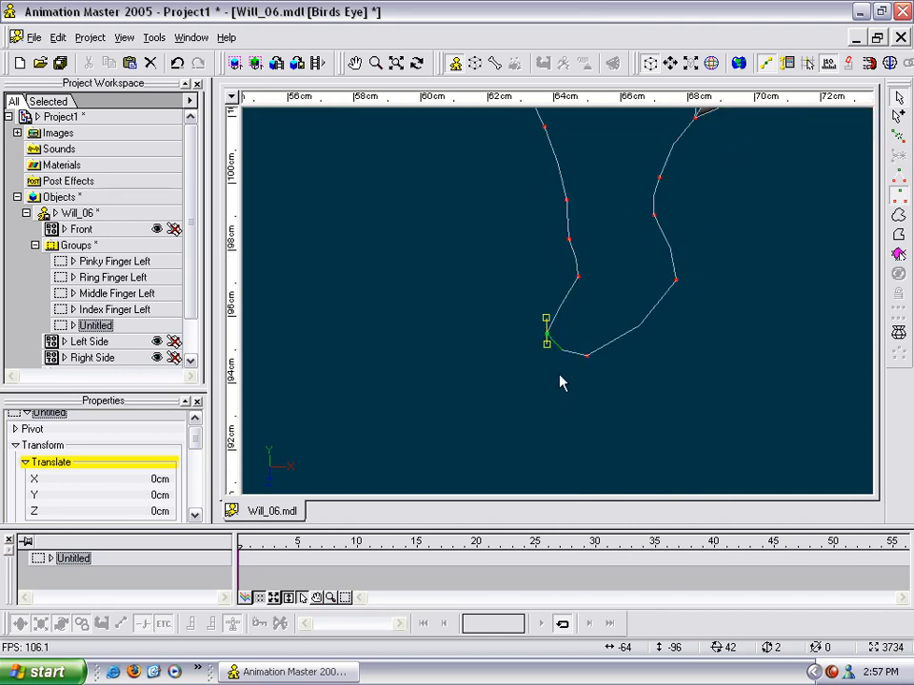
pyautogui.press('y')
pyautogui.scroll(-2, 590, 328)
pyautogui.click(596, 296)
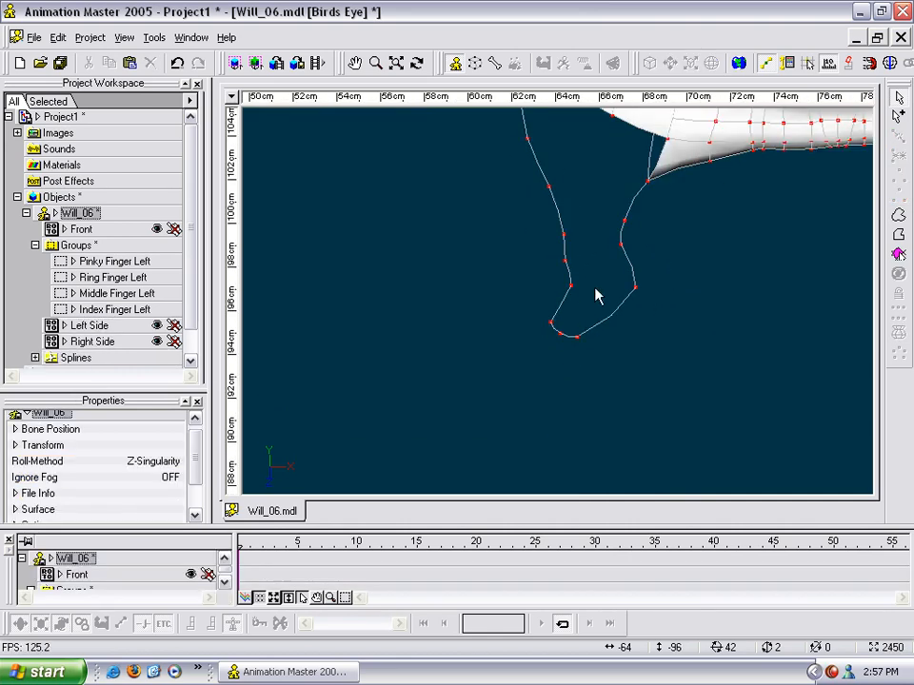
# Step: Draw a spline across the thumb outline between the two opposite control points just above the tip
pyautogui.moveTo(581, 359); pyautogui.dragTo(566, 390, button='middle')
pyautogui.press('a')
pyautogui.click(552, 333)
pyautogui.click(617, 336)
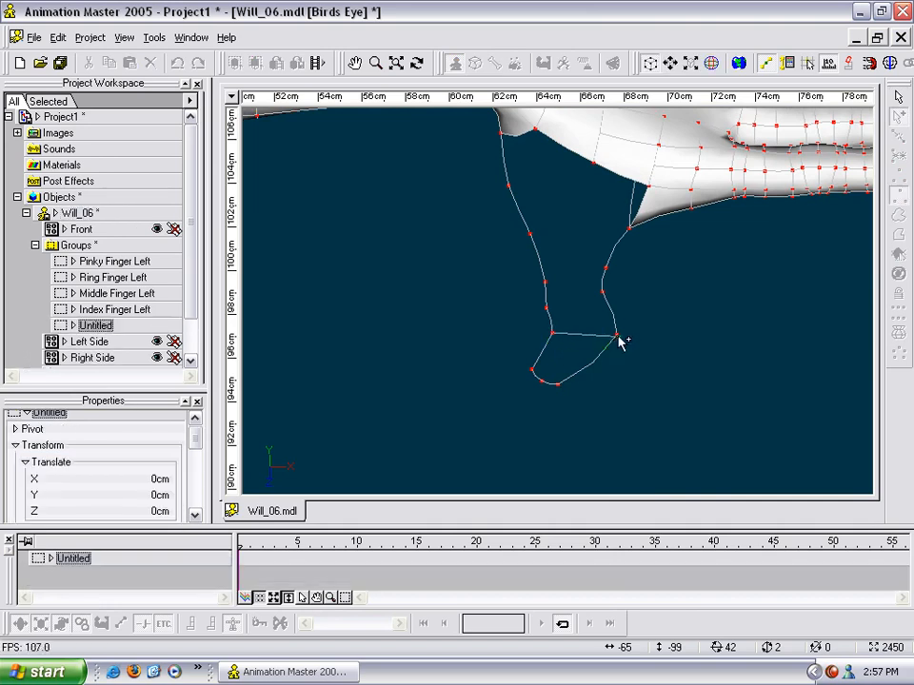
# Step: Draw two more splines across the thumb outline, joining the next two pairs of opposite control points above the tip
pyautogui.click(546, 308)
pyautogui.click(607, 307)
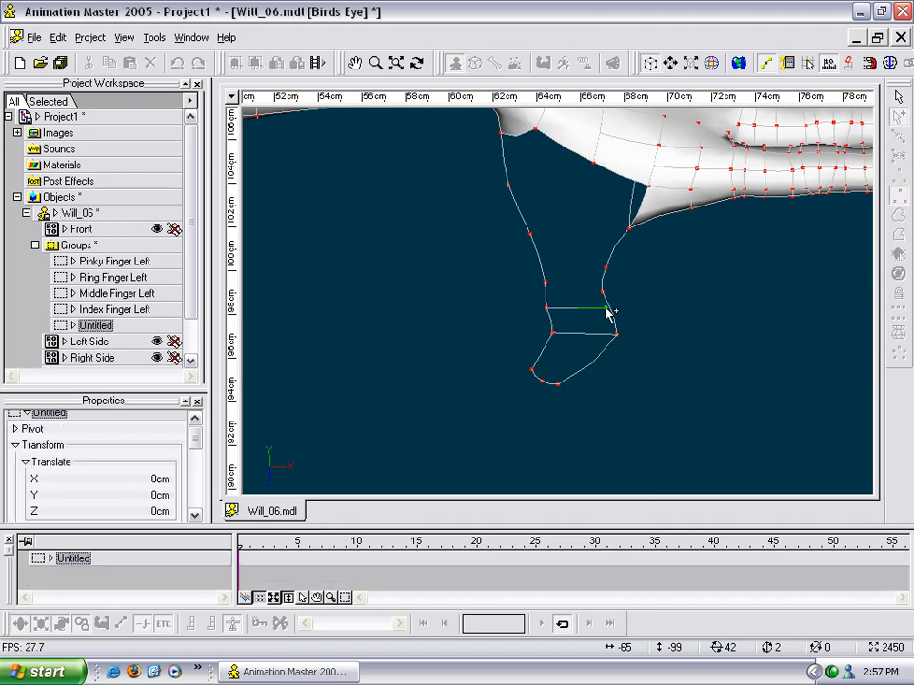
pyautogui.rightClick(625, 303)
pyautogui.press('a')
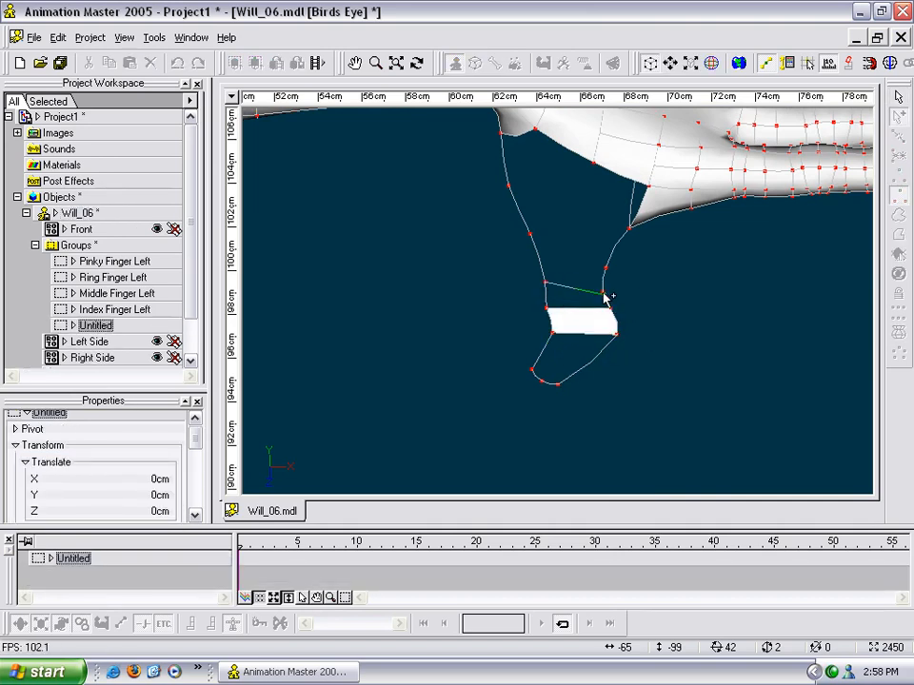
pyautogui.rightClick(605, 294)
# Step: Draw a spline across the outline at the thumb's base in wireframe and insert a middle control point in each cross spline
pyautogui.press('8')
pyautogui.click(562, 242)
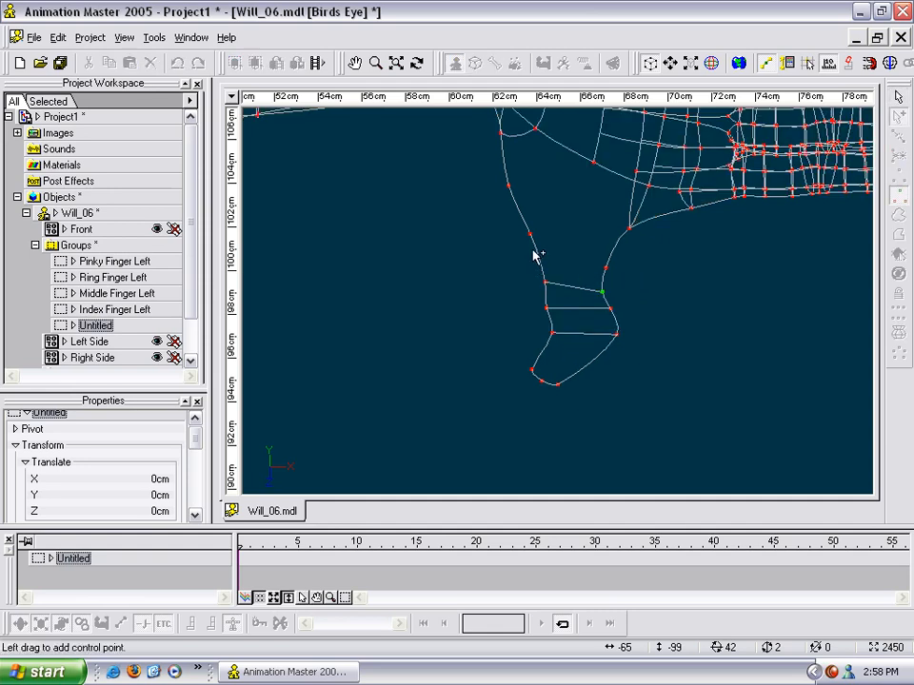
pyautogui.click(605, 270)
pyautogui.moveTo(632, 263); pyautogui.dragTo(624, 373)
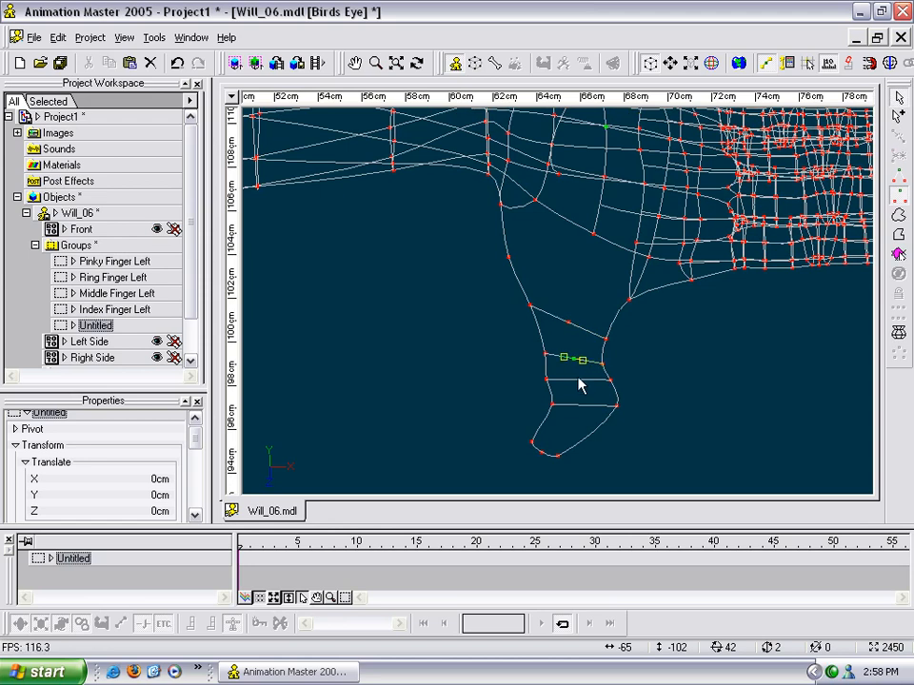
# Step: Draw a lengthwise spline from the thumb tip through the cross splines' middle control points to the palm edge
pyautogui.press('a')
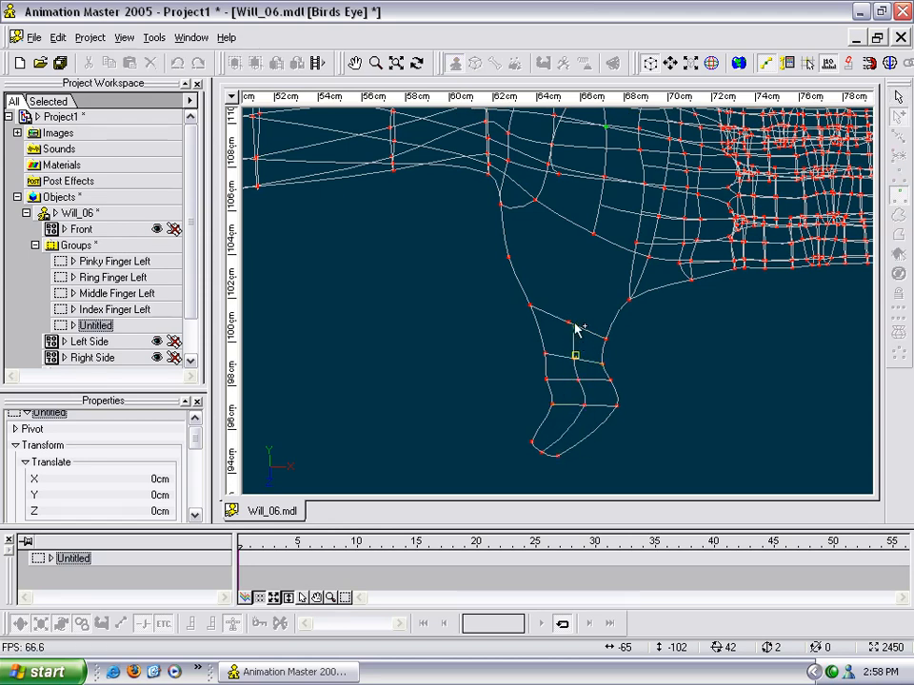
pyautogui.click(596, 241)
pyautogui.press('t')
pyautogui.moveTo(588, 303); pyautogui.dragTo(565, 299)
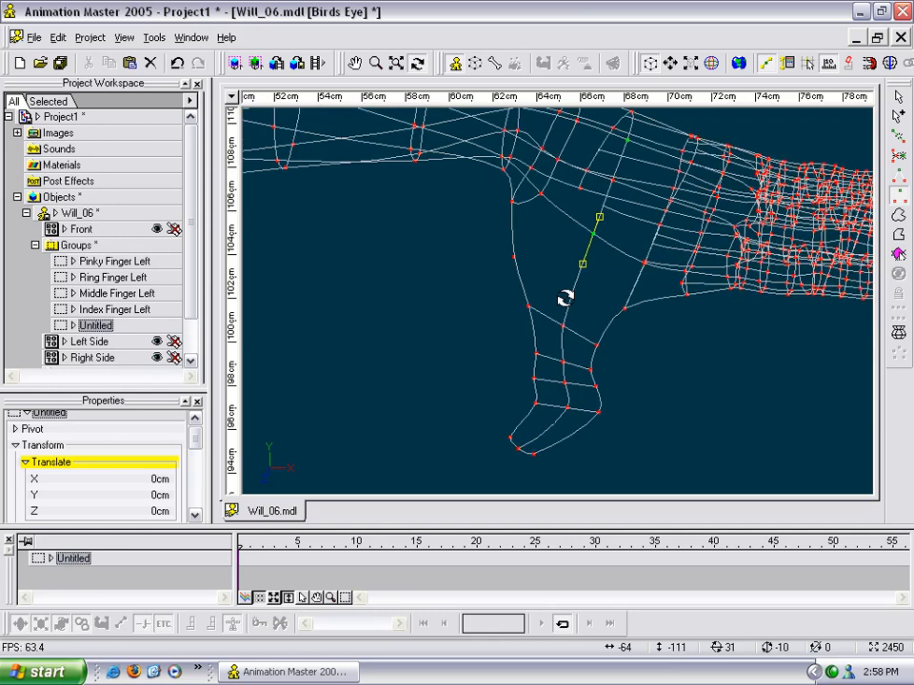
# Step: Save the Will_06 model
pyautogui.rightClick(434, 280)
pyautogui.click(481, 344)
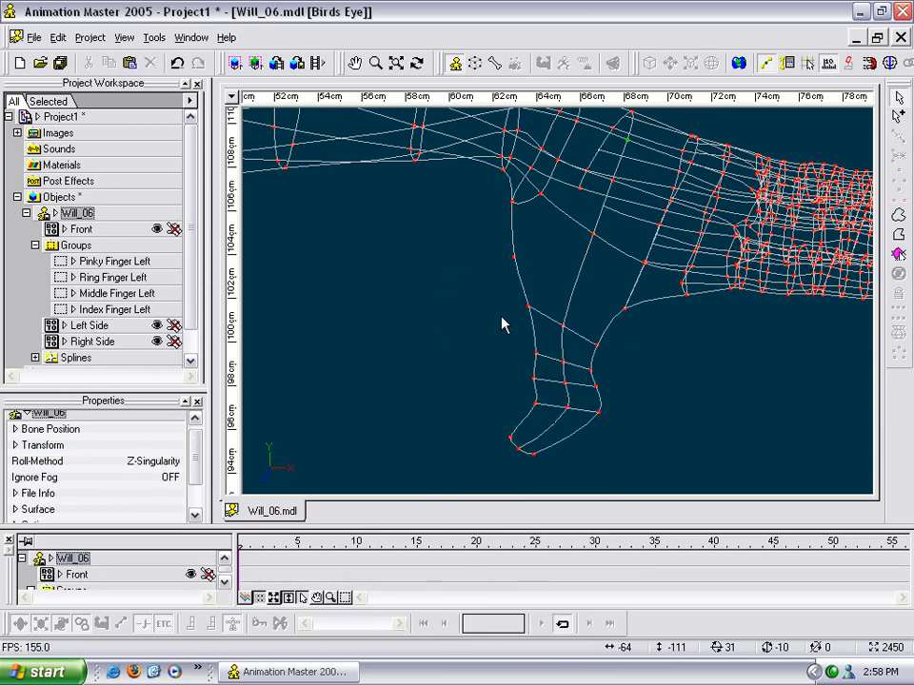
pyautogui.press('t')
pyautogui.moveTo(566, 326)
pyautogui.mouseDown()
pyautogui.moveTo(547, 325)
pyautogui.moveTo(561, 325)
pyautogui.mouseUp()
pyautogui.press('Escape')
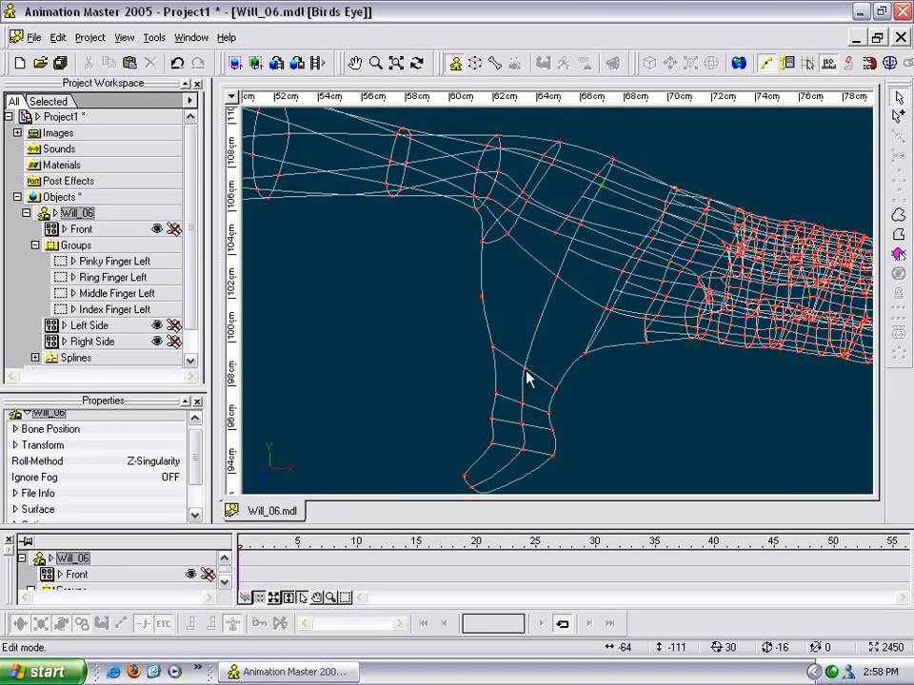
# Step: Pull the middle control points of the thumb's cross splines out of the outline plane to round its upper side
pyautogui.click(523, 368)
pyautogui.press('t')
pyautogui.moveTo(543, 372); pyautogui.dragTo(553, 347)
pyautogui.press('Escape')
pyautogui.scroll(3, 549, 385)
pyautogui.moveTo(541, 419); pyautogui.dragTo(579, 257, button='middle')
pyautogui.scroll(1, 555, 323)
pyautogui.click(560, 314)
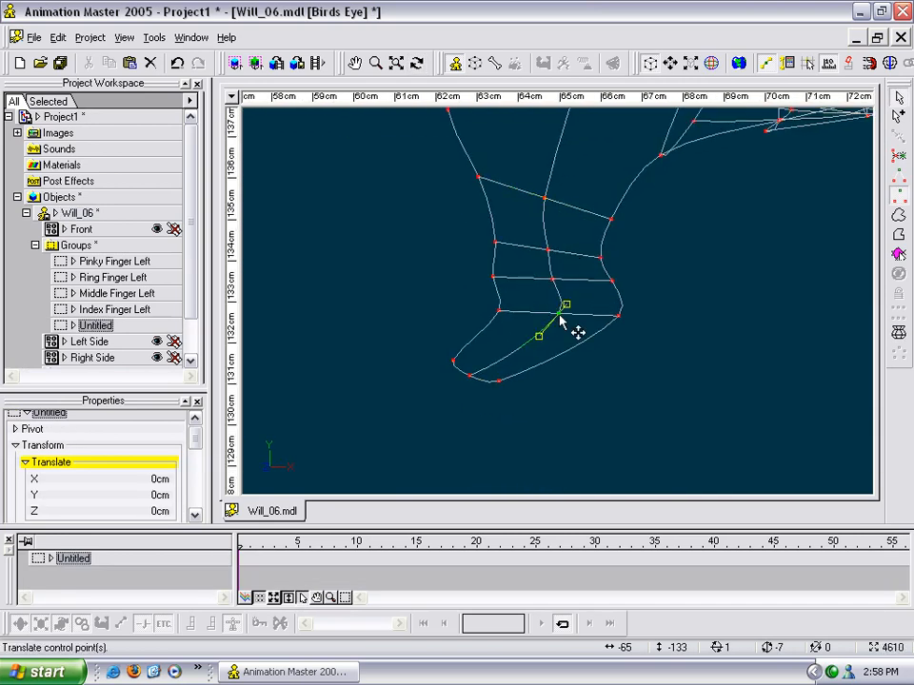
pyautogui.moveTo(560, 320); pyautogui.dragTo(565, 164)
pyautogui.press('t')
pyautogui.moveTo(557, 238); pyautogui.dragTo(719, 171)
pyautogui.press('t')
pyautogui.moveTo(617, 231); pyautogui.dragTo(667, 222)
pyautogui.moveTo(724, 258); pyautogui.dragTo(662, 280)
pyautogui.press('t')
pyautogui.moveTo(624, 368); pyautogui.dragTo(668, 363)
pyautogui.moveTo(706, 401); pyautogui.dragTo(762, 369)
# Step: Examine the curvature of the thumb's upper side and its transition into the palm from several angles
pyautogui.press('t')
pyautogui.moveTo(668, 362); pyautogui.dragTo(687, 357)
pyautogui.press('t')
pyautogui.moveTo(687, 360); pyautogui.dragTo(538, 244)
pyautogui.press('t')
pyautogui.press('t')
pyautogui.moveTo(480, 237); pyautogui.dragTo(569, 406)
pyautogui.press('t')
pyautogui.press('t')
pyautogui.scroll(-3, 537, 285)
pyautogui.press('m')
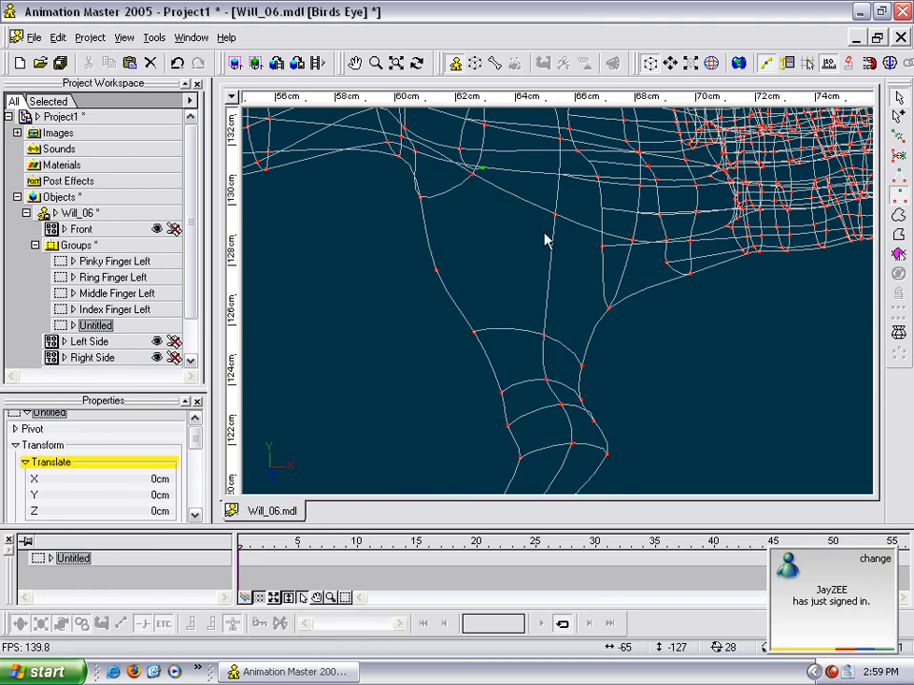
# Step: Insert control points in the thumb's centre spline and inner outline between the thumb's base and the palm
pyautogui.press('t')
pyautogui.moveTo(611, 314); pyautogui.dragTo(579, 284)
pyautogui.press('m')
pyautogui.click(550, 303)
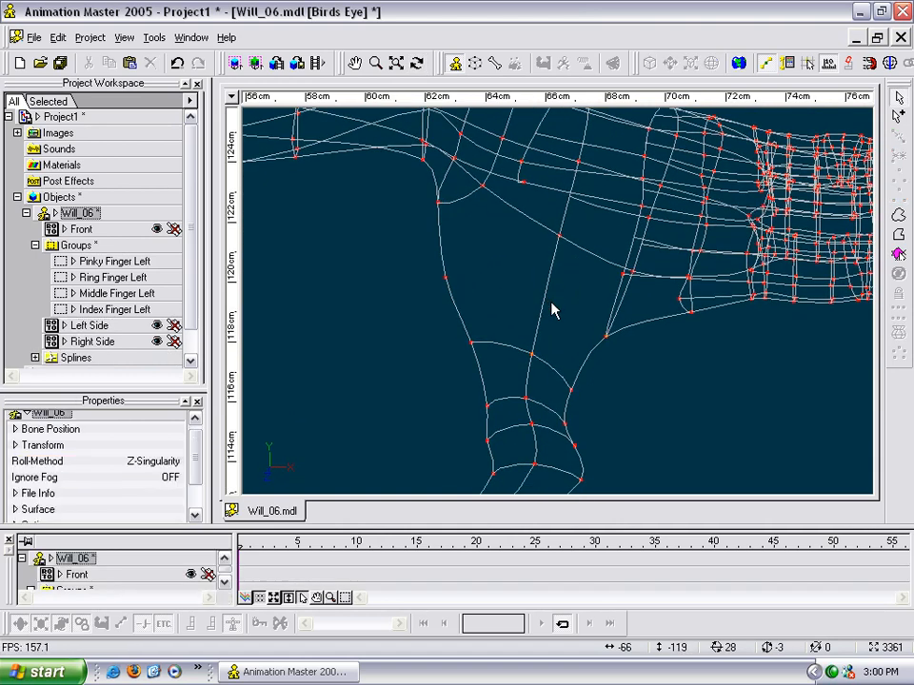
pyautogui.click(544, 297)
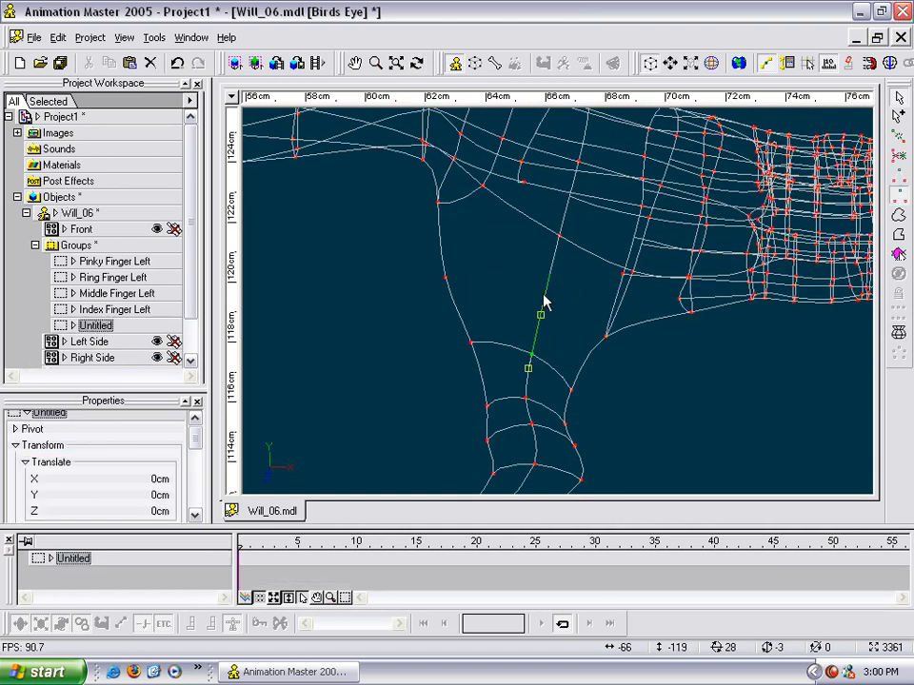
pyautogui.click(590, 356)
# Step: Draw a cross spline from the outer outline through the inserted centre control point to the inner outline near the palm
pyautogui.press('a')
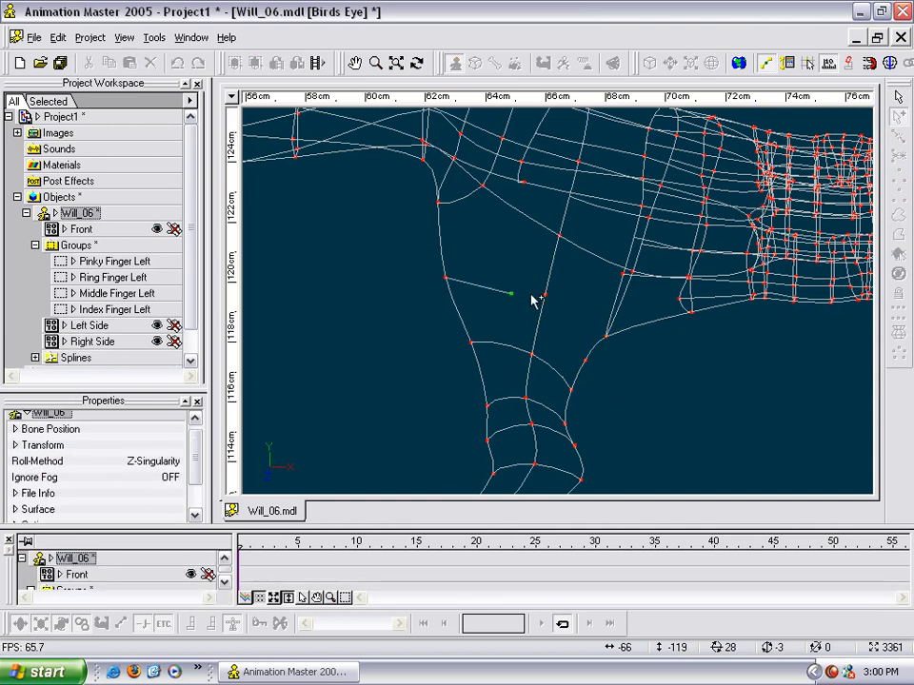
pyautogui.click(623, 375)
pyautogui.rightClick(545, 299)
pyautogui.moveTo(555, 308); pyautogui.dragTo(533, 227)
pyautogui.press('t')
pyautogui.moveTo(548, 304); pyautogui.dragTo(577, 249, button='middle')
pyautogui.scroll(7, 466, 233)
# Step: Draw underside splines between the outer and inner outlines at the three cross sections nearest the palm
pyautogui.press('a')
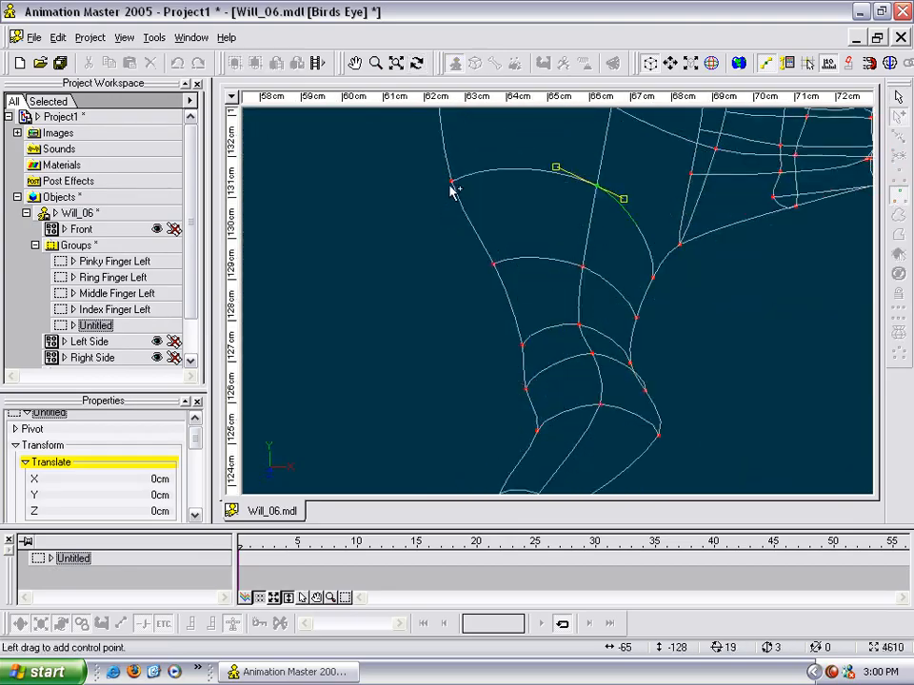
pyautogui.click(451, 182)
pyautogui.rightClick(651, 279)
pyautogui.press('a')
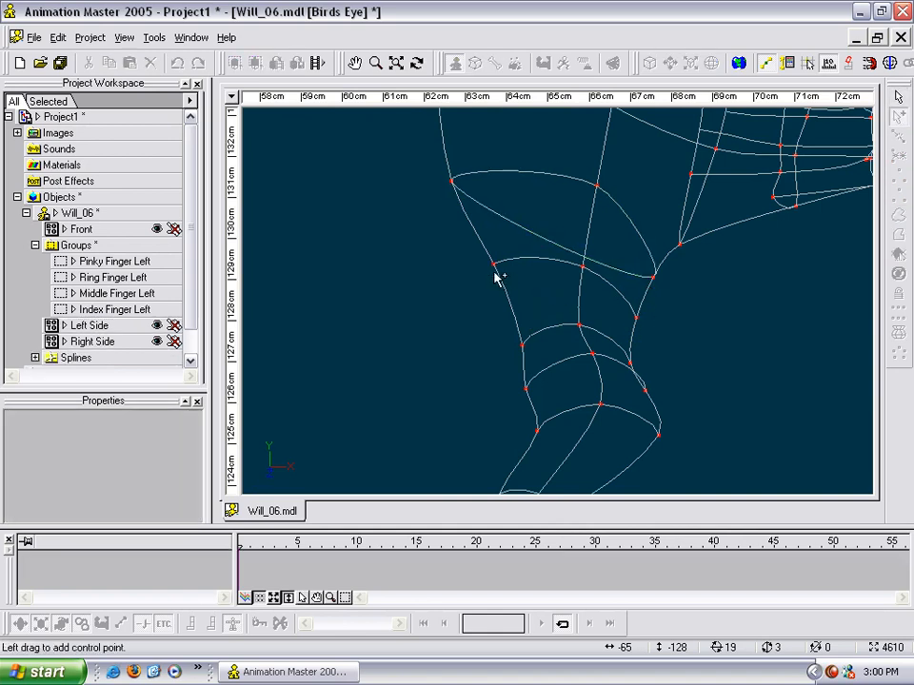
pyautogui.click(493, 272)
pyautogui.rightClick(632, 320)
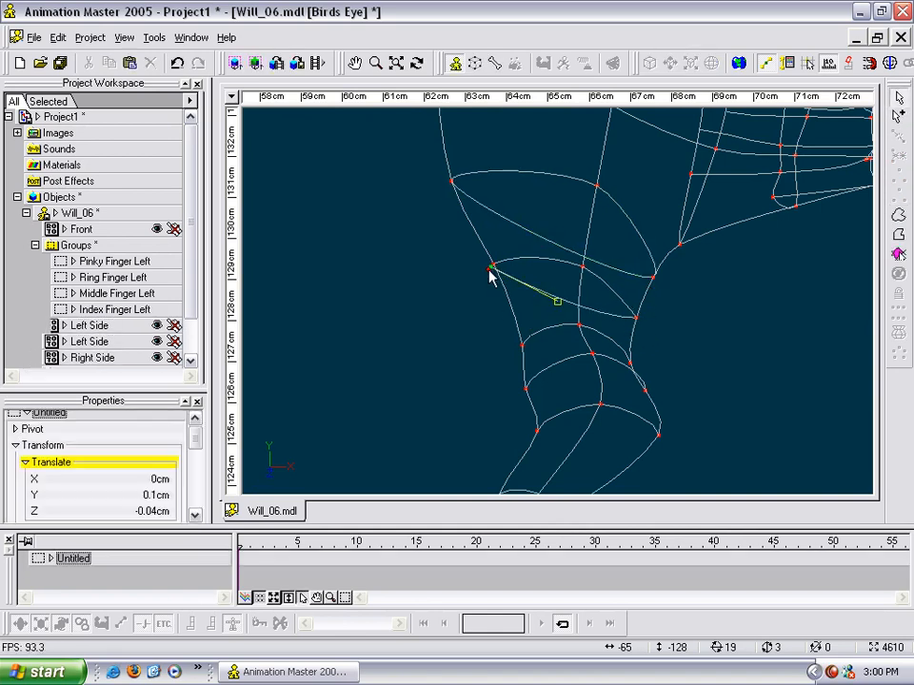
pyautogui.press('a')
pyautogui.click(522, 344)
pyautogui.rightClick(629, 363)
# Step: Draw underside splines at the two remaining cross sections toward the tip and attach their ends to the inner outline
pyautogui.press('a')
pyautogui.click(528, 391)
pyautogui.click(639, 394)
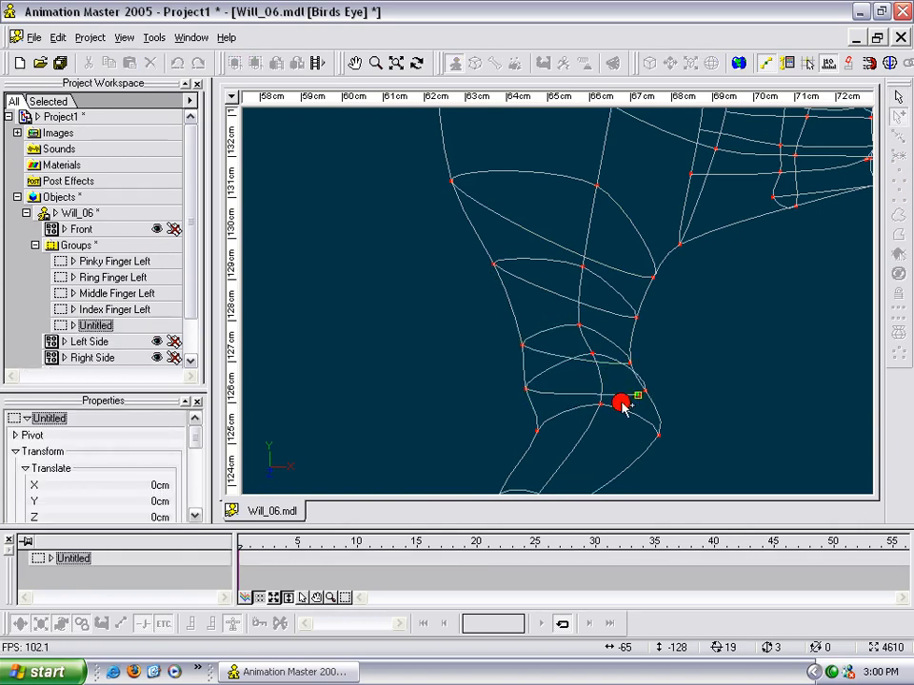
pyautogui.press('Escape')
pyautogui.moveTo(639, 395); pyautogui.dragTo(648, 393)
pyautogui.rightClick(648, 392)
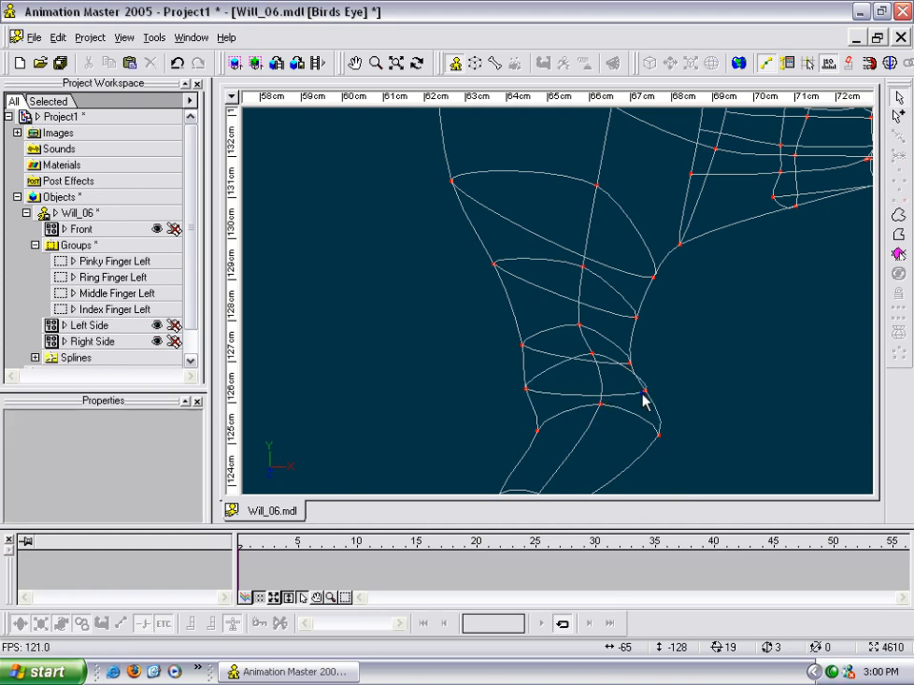
pyautogui.press('a')
pyautogui.rightClick(657, 438)
pyautogui.rightClick(659, 451)
pyautogui.click(614, 447)
# Step: Insert a middle control point in each underside cross spline of the thumb
pyautogui.moveTo(621, 421); pyautogui.dragTo(606, 316, button='middle')
pyautogui.press('Escape')
pyautogui.moveTo(591, 370); pyautogui.dragTo(589, 441, button='middle')
pyautogui.click(592, 404)
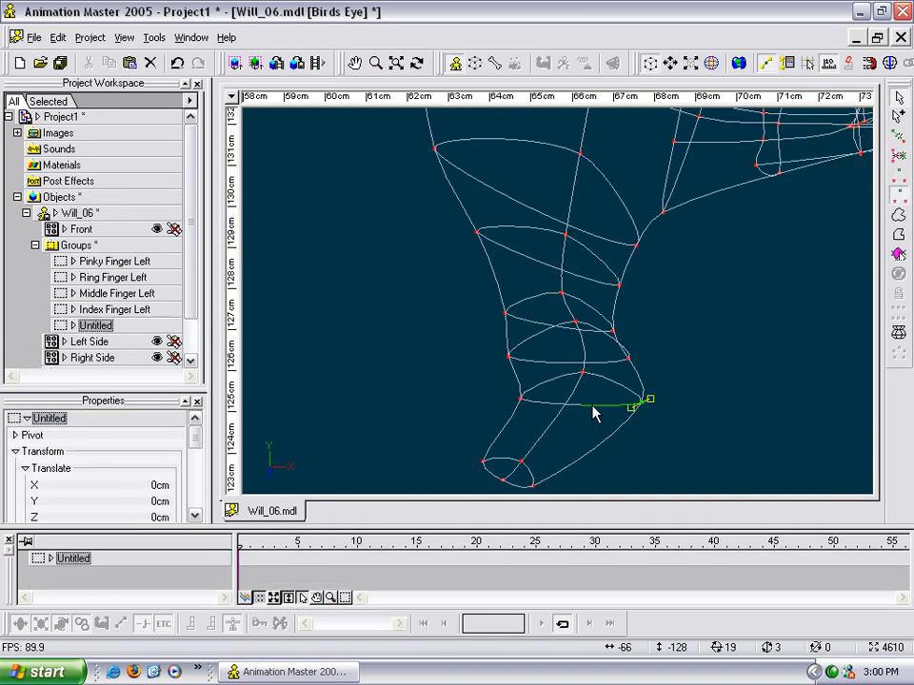
pyautogui.click(608, 362)
pyautogui.press('y')
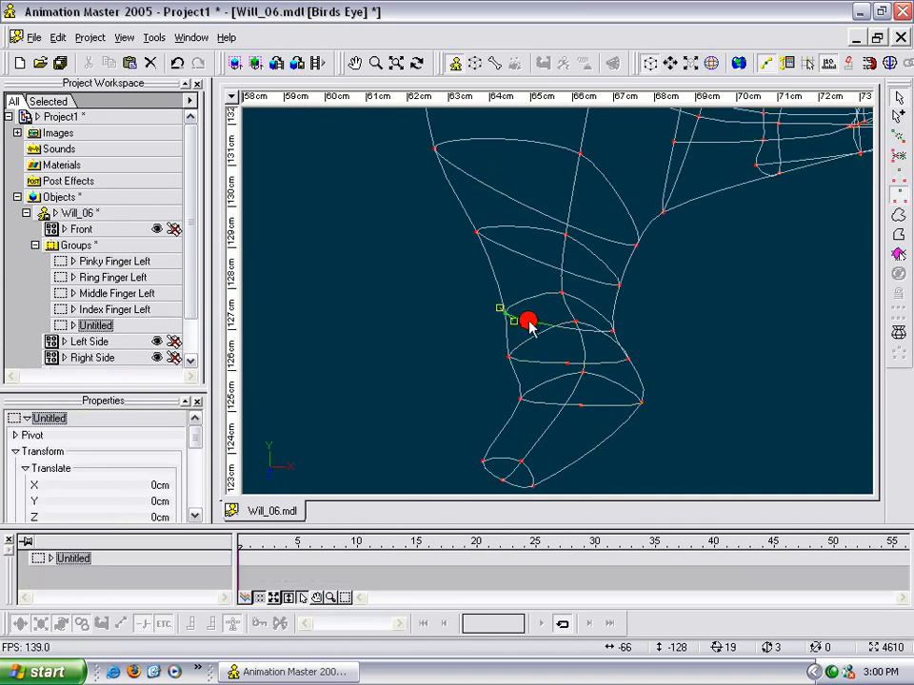
pyautogui.press('y')
# Step: Draw a lengthwise spline along the thumb's underside from the palm edge through the middle control points
pyautogui.keyDown('ctrl'); pyautogui.moveTo(530, 208); pyautogui.dragTo(555, 373, button='middle'); pyautogui.keyUp('ctrl')
pyautogui.scroll(-3, 546, 393)
pyautogui.scroll(-2, 546, 394)
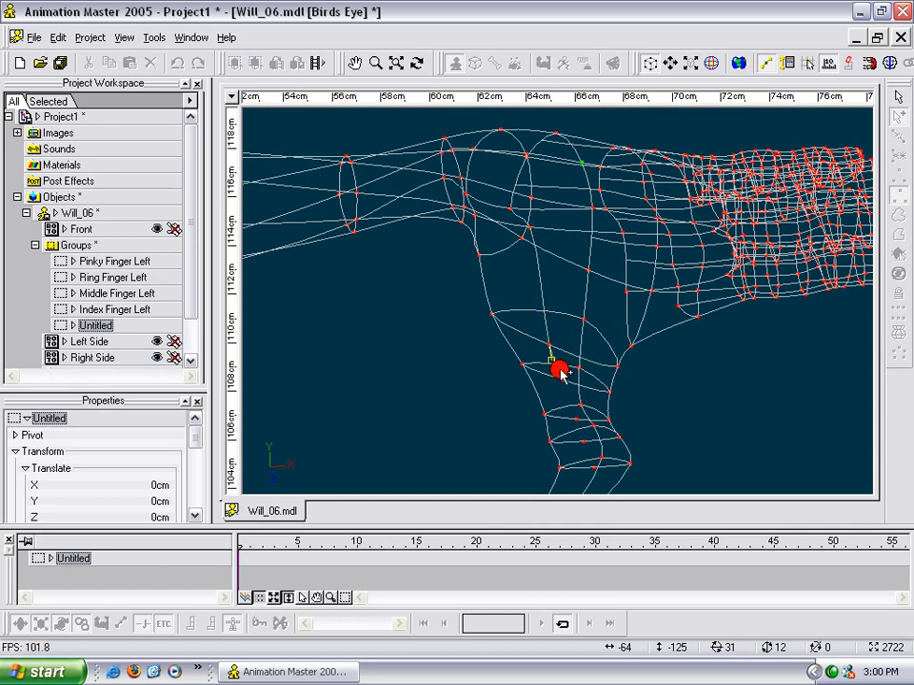
pyautogui.click(594, 469)
pyautogui.scroll(-1, 638, 481)
pyautogui.moveTo(644, 481); pyautogui.dragTo(641, 377, button='middle')
pyautogui.scroll(5, 640, 372)
pyautogui.scroll(1, 638, 370)
pyautogui.moveTo(629, 298); pyautogui.dragTo(612, 410, button='middle')
# Step: Pull the middle control points on the thumb's underside outward from a side view to give the thumb thickness
pyautogui.keyDown('ctrl'); pyautogui.moveTo(550, 350); pyautogui.dragTo(583, 332, button='middle'); pyautogui.keyUp('ctrl')
pyautogui.moveTo(509, 314); pyautogui.dragTo(462, 319)
pyautogui.keyDown('ctrl'); pyautogui.moveTo(461, 319); pyautogui.dragTo(533, 357, button='middle'); pyautogui.keyUp('ctrl')
pyautogui.moveTo(532, 356)
pyautogui.mouseDown()
pyautogui.moveTo(539, 362)
pyautogui.moveTo(521, 372)
pyautogui.mouseUp()
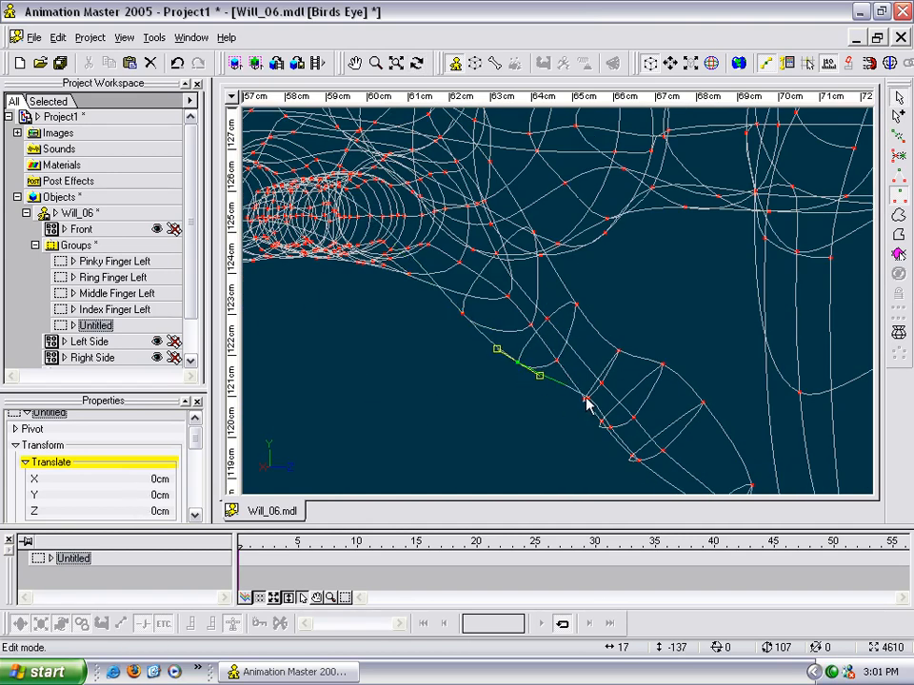
pyautogui.moveTo(588, 404); pyautogui.dragTo(556, 428)
pyautogui.click(564, 441)
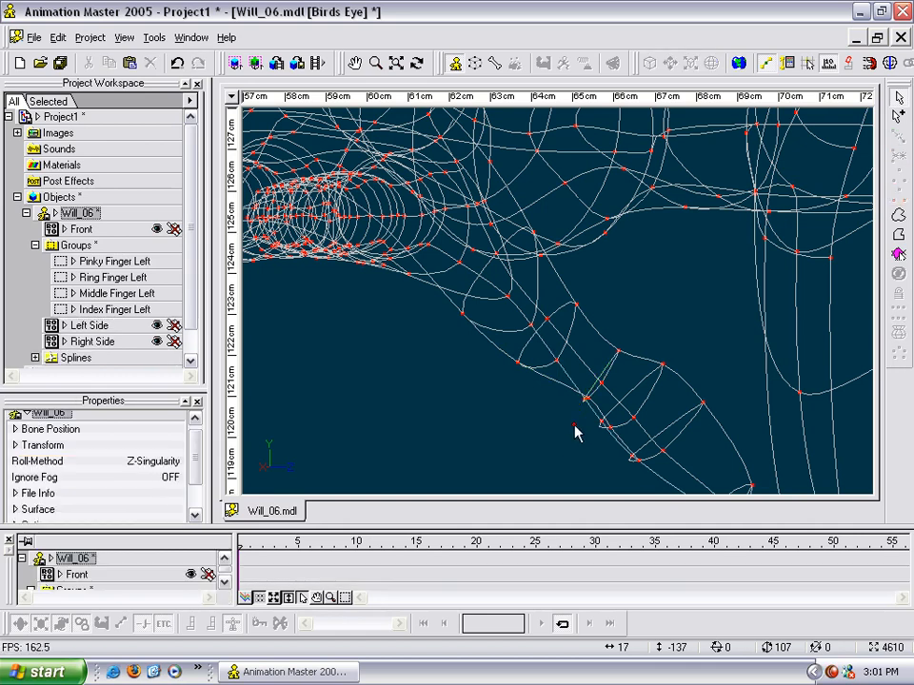
pyautogui.click(587, 399)
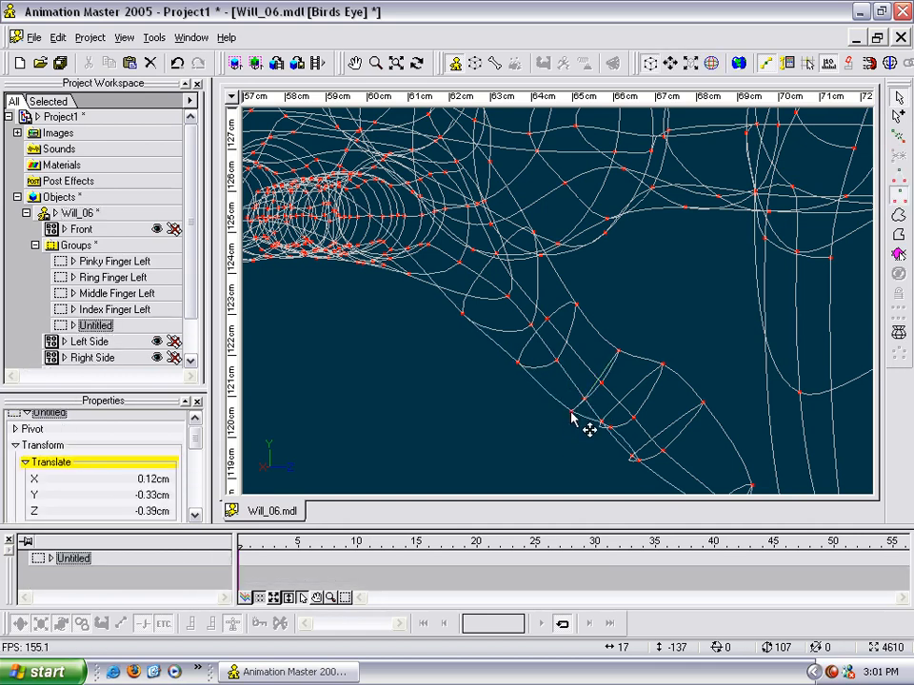
pyautogui.moveTo(605, 438); pyautogui.dragTo(586, 461)
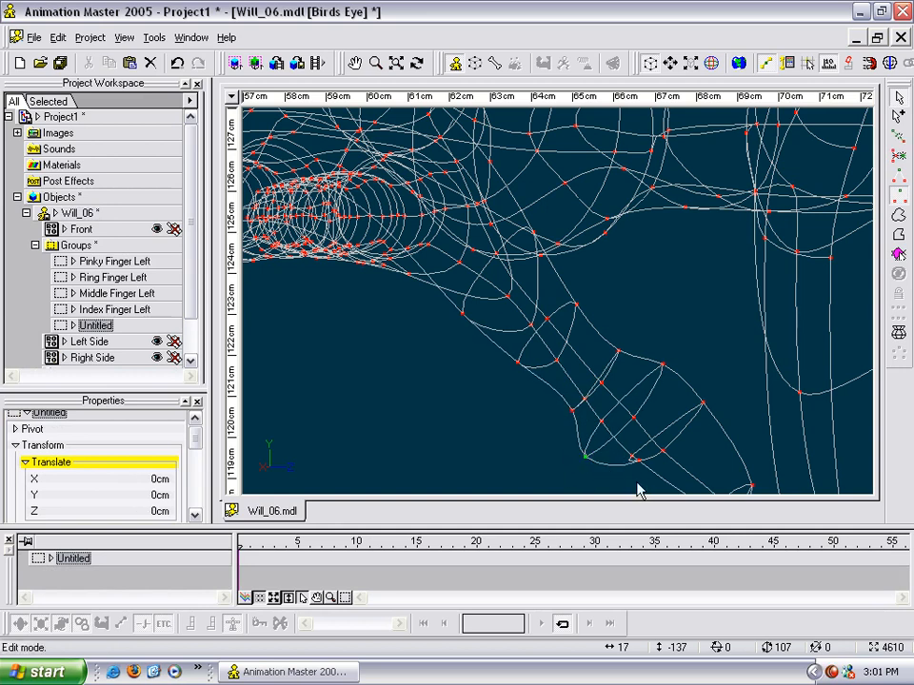
# Step: Draw an underside cross spline just above the thumb tip, ending at the inner outline's control point
pyautogui.moveTo(637, 484); pyautogui.dragTo(543, 386, button='middle')
pyautogui.moveTo(539, 363); pyautogui.dragTo(649, 353)
pyautogui.press('t')
pyautogui.moveTo(534, 401); pyautogui.dragTo(510, 382)
pyautogui.press('t')
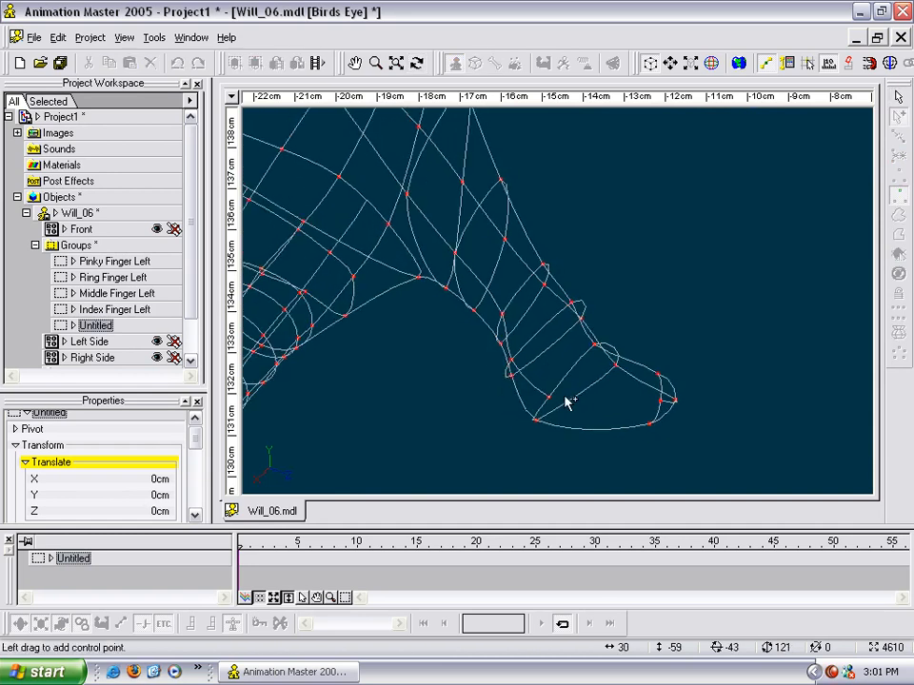
pyautogui.moveTo(558, 404); pyautogui.dragTo(662, 425)
pyautogui.press('a')
pyautogui.rightClick(651, 424)
pyautogui.click(657, 403)
pyautogui.press('t')
pyautogui.press('t')
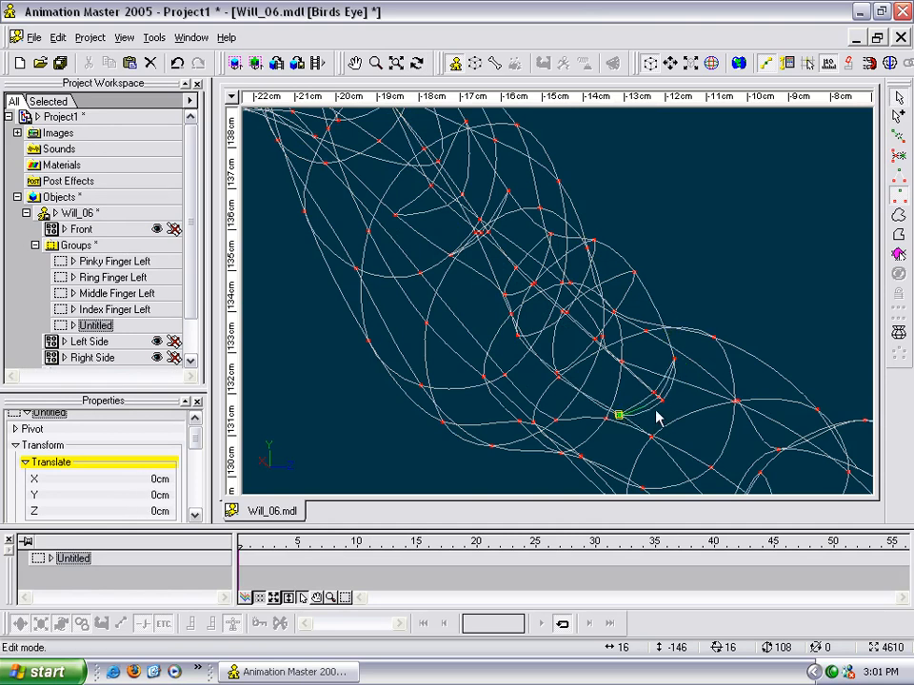
# Step: Adjust the control points on the underside of the thumb tip and display the thumb shaded
pyautogui.press('t')
pyautogui.moveTo(663, 410); pyautogui.dragTo(698, 411)
pyautogui.press('t')
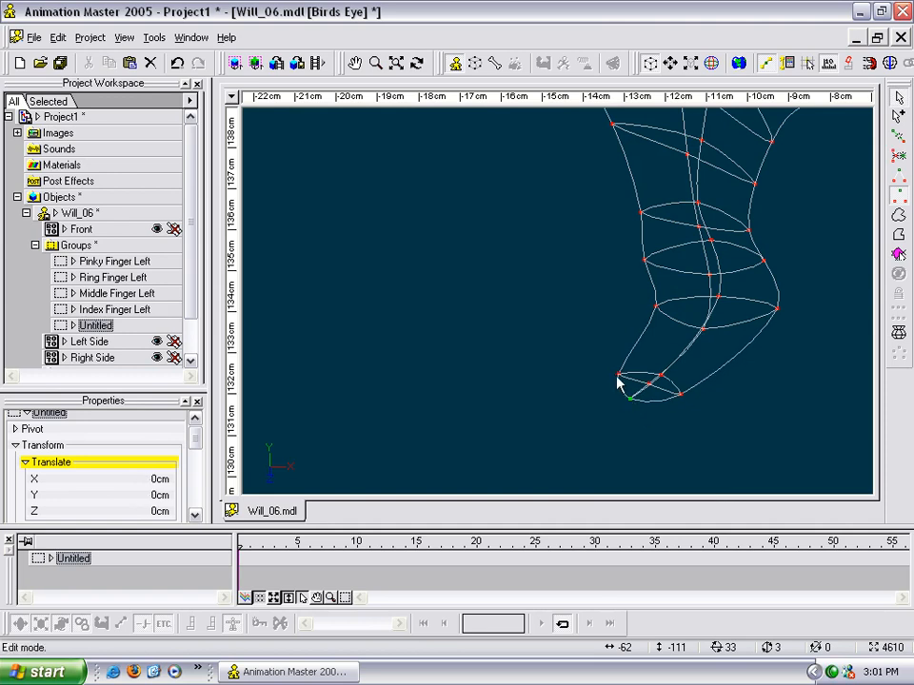
pyautogui.press('t')
pyautogui.moveTo(615, 379); pyautogui.dragTo(634, 364)
pyautogui.press('5')
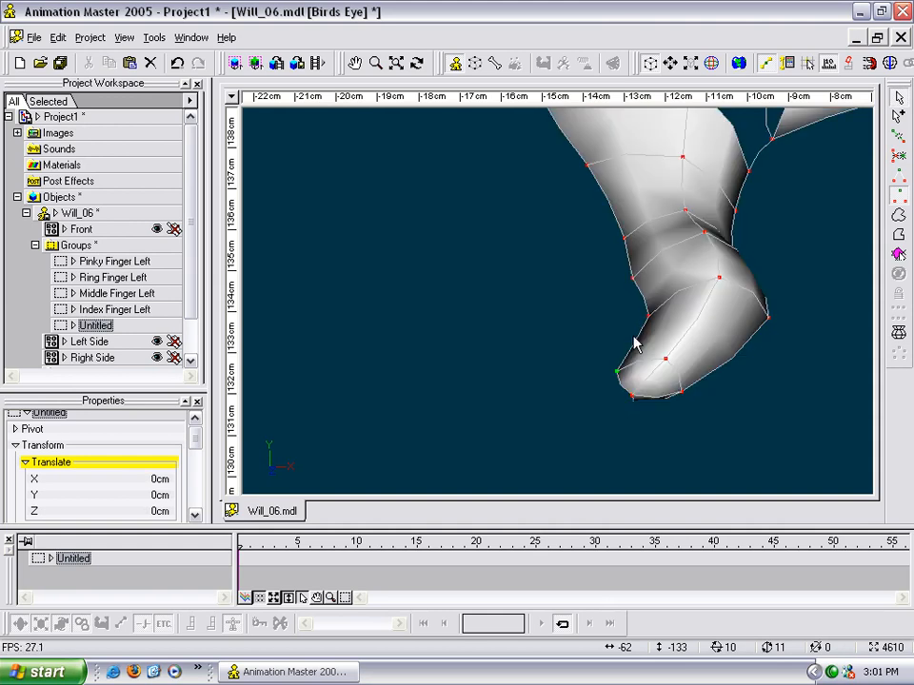
# Step: Examine the shaded thumb and the remaining opening between its base and the palm from several angles
pyautogui.press('t')
pyautogui.moveTo(715, 278)
pyautogui.mouseDown()
pyautogui.moveTo(766, 268)
pyautogui.moveTo(748, 259)
pyautogui.moveTo(791, 279)
pyautogui.moveTo(697, 320)
pyautogui.moveTo(575, 422)
pyautogui.moveTo(600, 355)
pyautogui.moveTo(651, 353)
pyautogui.moveTo(603, 352)
pyautogui.moveTo(625, 362)
pyautogui.moveTo(645, 359)
pyautogui.moveTo(642, 340)
pyautogui.mouseUp()
pyautogui.moveTo(614, 358); pyautogui.dragTo(621, 300)
pyautogui.scroll(3, 551, 332)
pyautogui.moveTo(635, 250); pyautogui.dragTo(640, 333)
pyautogui.click(641, 345)
pyautogui.scroll(3, 649, 202)
pyautogui.click(698, 202)
pyautogui.moveTo(665, 195); pyautogui.dragTo(548, 336, button='middle')
pyautogui.press('k')
pyautogui.click(511, 364)
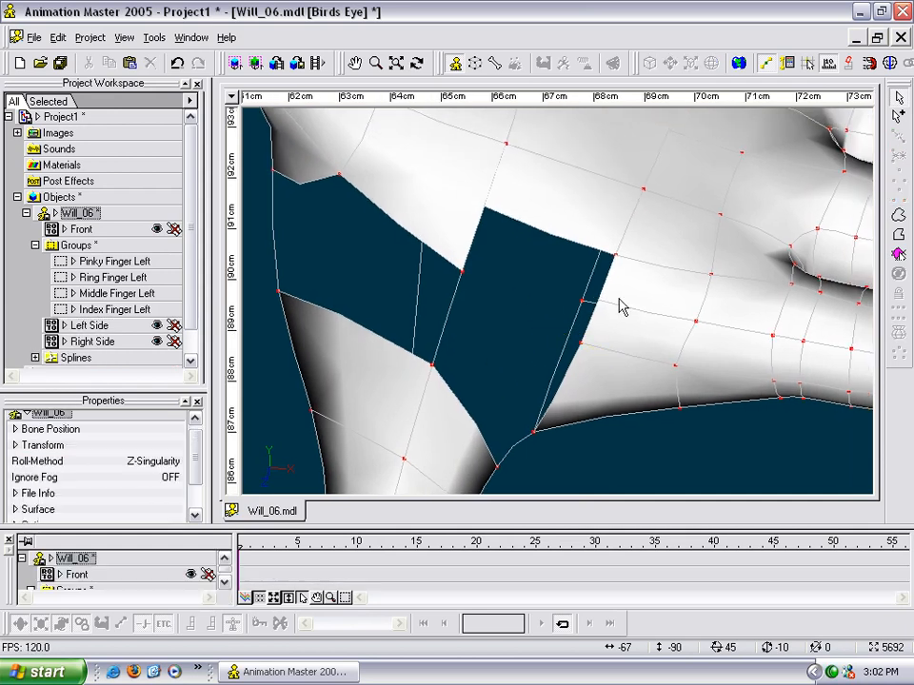
# Step: Insert a control point in the palm's edge spline beside the loose spline end at the thumb opening
pyautogui.press('8')
pyautogui.click(614, 307)
pyautogui.press('t')
pyautogui.moveTo(613, 313)
pyautogui.mouseDown()
pyautogui.moveTo(635, 316)
pyautogui.moveTo(596, 316)
pyautogui.mouseUp()
pyautogui.click(565, 301)
pyautogui.click(475, 261)
pyautogui.press('t')
pyautogui.moveTo(501, 269); pyautogui.dragTo(610, 317)
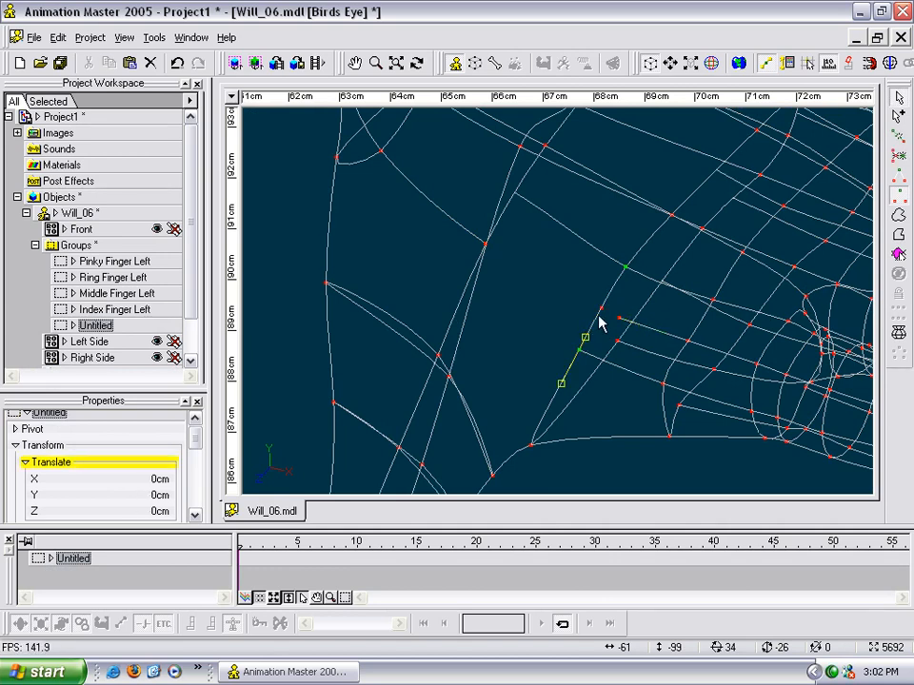
# Step: Bridge the opening with a spline from the palm edge to the loose end and attach it to the inserted control point
pyautogui.hotkey('shift', 'a')
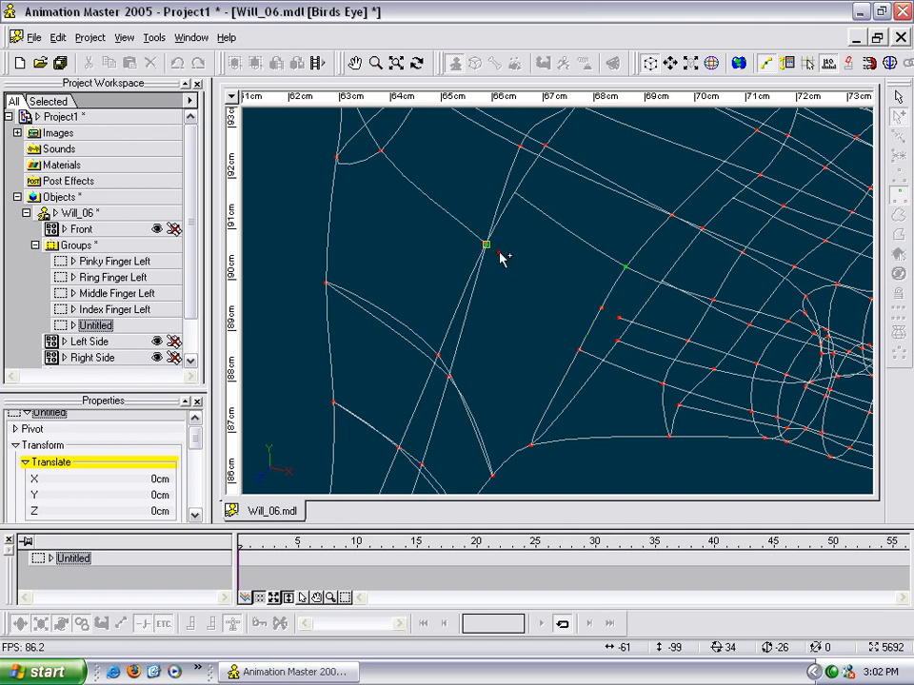
pyautogui.rightClick(609, 315)
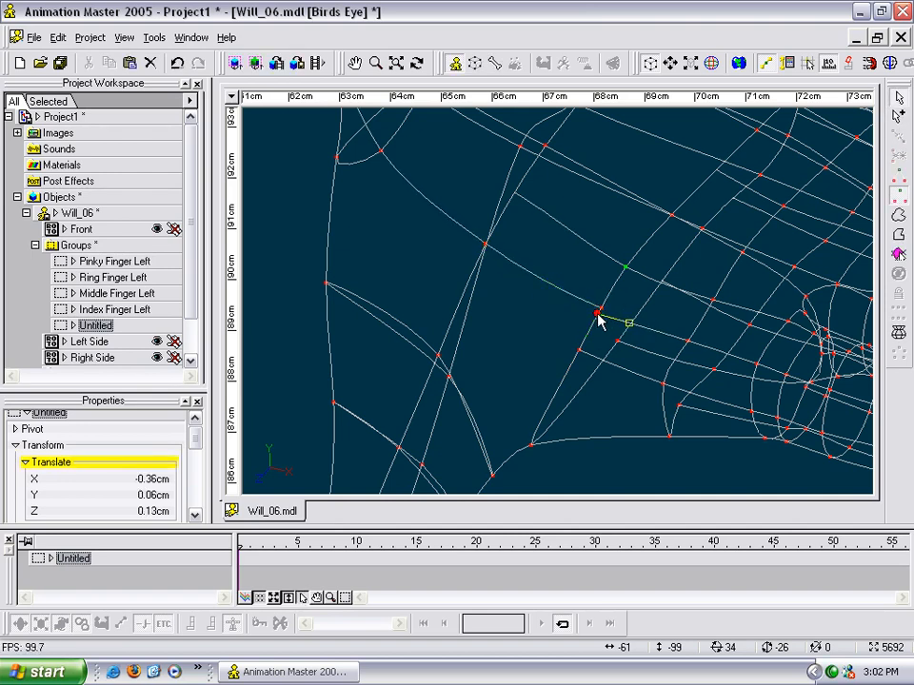
pyautogui.press('Escape')
# Step: Examine the shaded junction of thumb and palm from several angles for the gaps that remain
pyautogui.click(485, 243)
pyautogui.press('t')
pyautogui.moveTo(486, 244)
pyautogui.mouseDown()
pyautogui.moveTo(629, 337)
pyautogui.moveTo(576, 361)
pyautogui.moveTo(465, 302)
pyautogui.moveTo(438, 218)
pyautogui.moveTo(503, 282)
pyautogui.moveTo(527, 237)
pyautogui.moveTo(512, 246)
pyautogui.moveTo(511, 219)
pyautogui.moveTo(500, 218)
pyautogui.moveTo(491, 255)
pyautogui.moveTo(514, 290)
pyautogui.moveTo(495, 257)
pyautogui.moveTo(508, 269)
pyautogui.moveTo(490, 271)
pyautogui.moveTo(498, 356)
pyautogui.mouseUp()
pyautogui.press('5')
pyautogui.press('t')
pyautogui.press('m')
pyautogui.press('t')
pyautogui.moveTo(498, 356); pyautogui.dragTo(521, 338)
pyautogui.scroll(-2, 482, 337)
pyautogui.press('m')
pyautogui.press('t')
pyautogui.moveTo(521, 338); pyautogui.dragTo(388, 386)
# Step: Examine the outer edge spline and the opening between thumb and palm from the front and several other angles
pyautogui.click(370, 355)
pyautogui.click(384, 343)
pyautogui.click(372, 355)
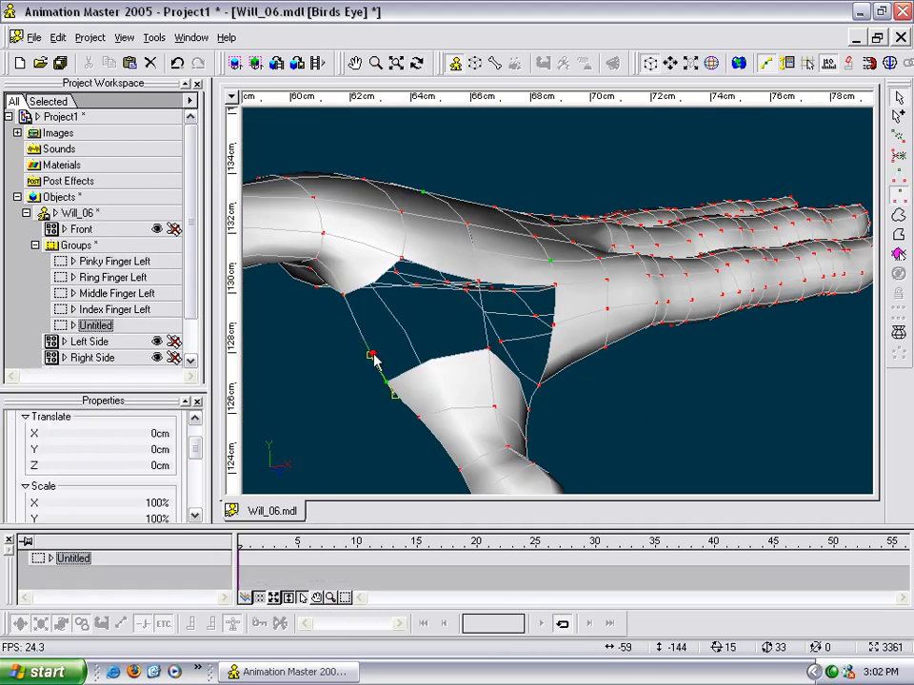
pyautogui.click(385, 301)
pyautogui.press('t')
pyautogui.moveTo(386, 303); pyautogui.dragTo(412, 339)
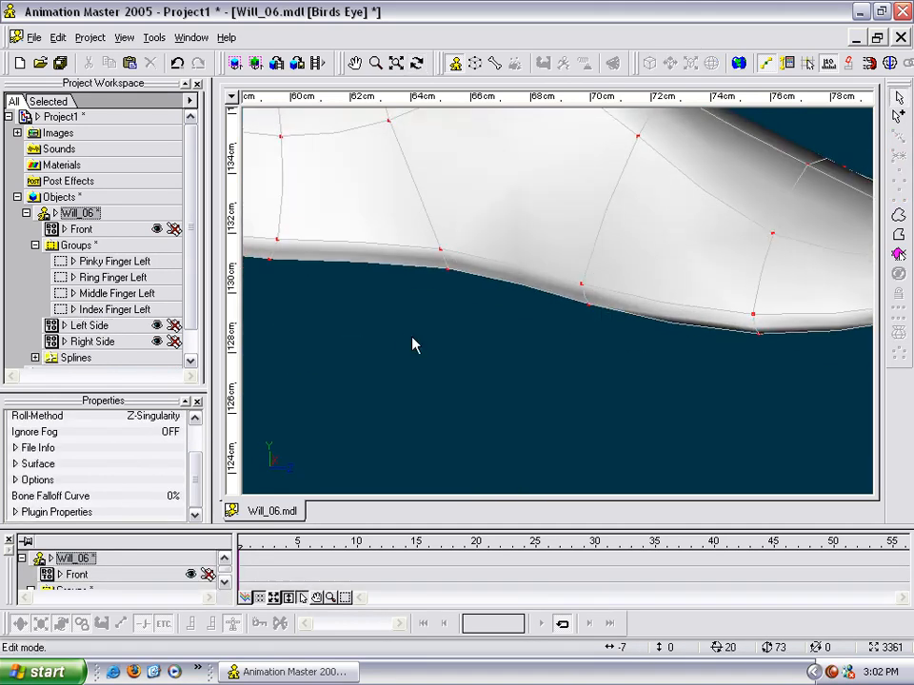
pyautogui.press('1')
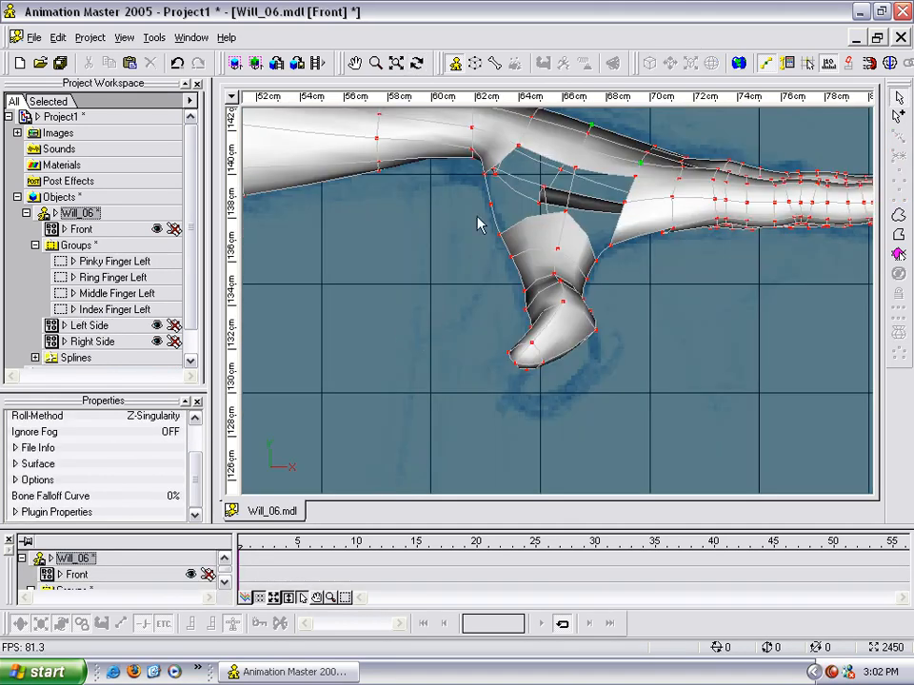
pyautogui.click(491, 205)
pyautogui.press('t')
pyautogui.moveTo(494, 217); pyautogui.dragTo(515, 240)
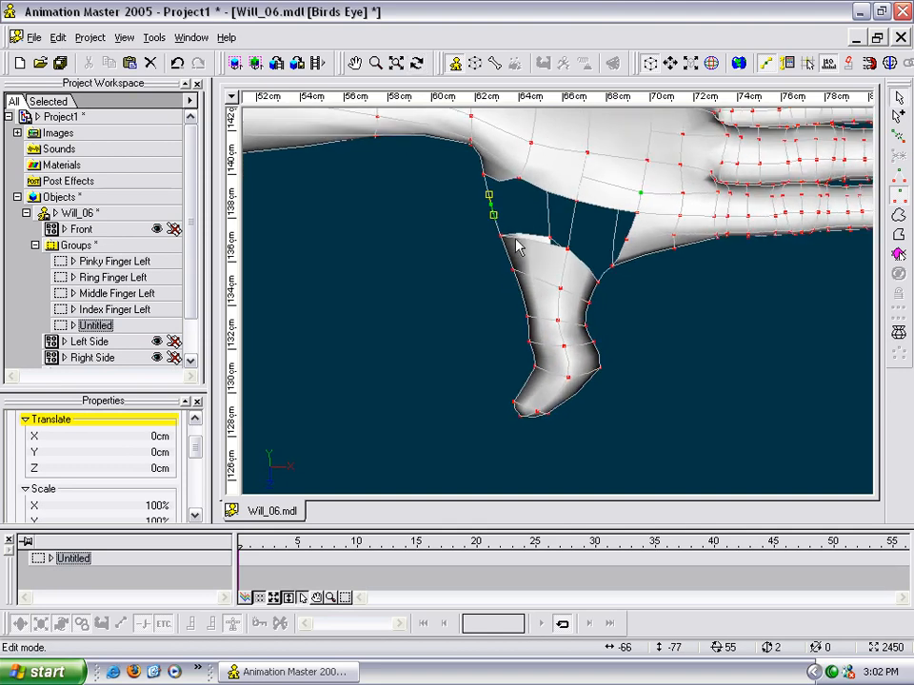
pyautogui.moveTo(515, 239); pyautogui.dragTo(468, 300, button='middle')
pyautogui.scroll(7, 441, 300)
pyautogui.moveTo(487, 297); pyautogui.dragTo(480, 268)
# Step: Draw a cross spline over the thumb opening from the index finger's base through the middle splines to the outer edge's control point
pyautogui.click(536, 301)
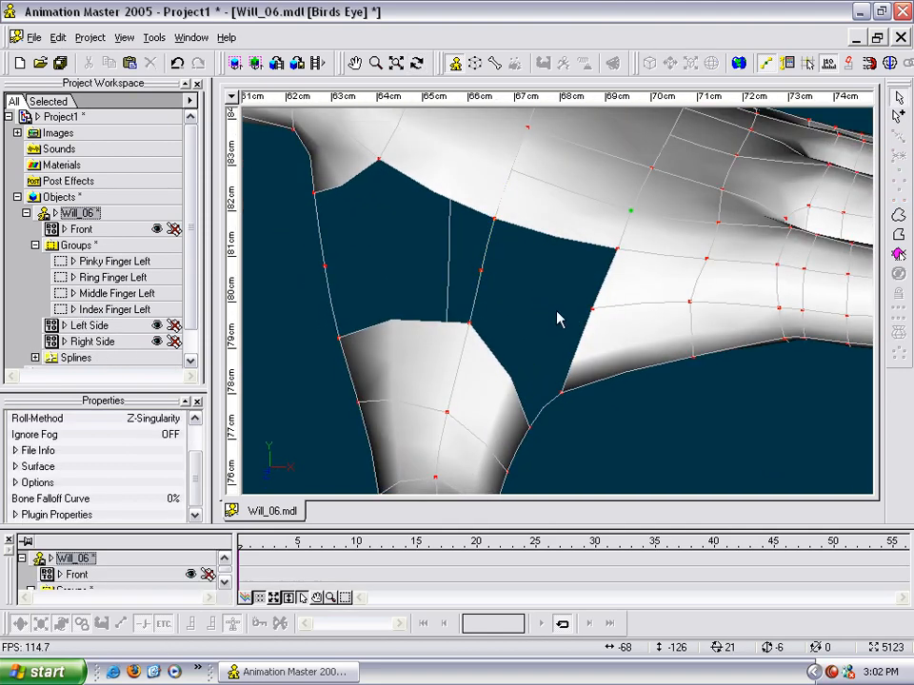
pyautogui.click(482, 272)
pyautogui.click(449, 274)
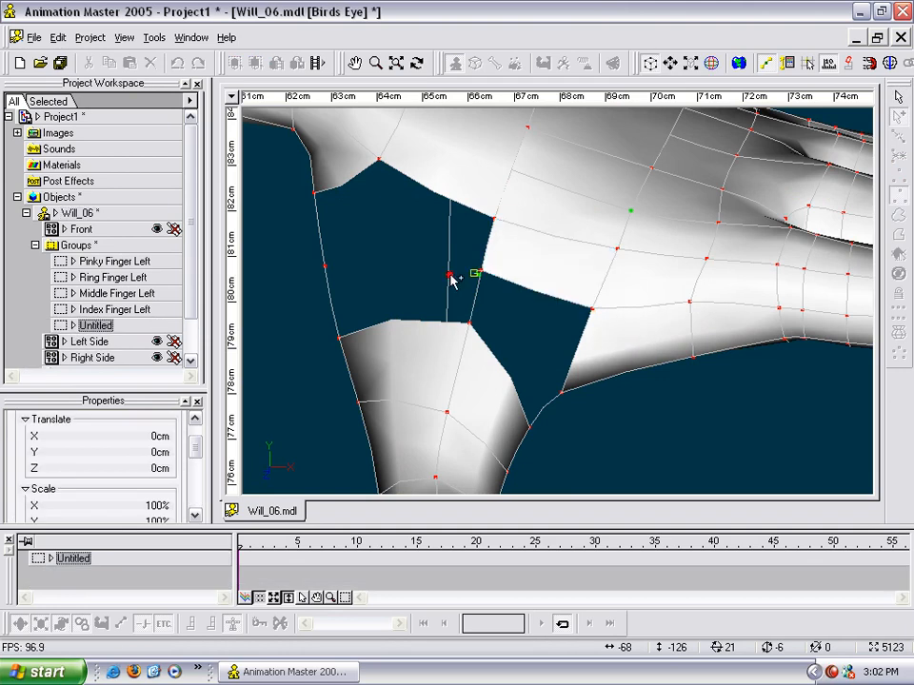
pyautogui.rightClick(326, 267)
pyautogui.press('t')
pyautogui.moveTo(303, 300); pyautogui.dragTo(460, 334)
pyautogui.press('Escape')
# Step: Examine the thumb from its base down to the tip in shaded and wireframe display
pyautogui.scroll(-4, 458, 338)
pyautogui.moveTo(511, 349); pyautogui.dragTo(446, 282, button='middle')
pyautogui.scroll(2, 446, 282)
pyautogui.press('t')
pyautogui.moveTo(415, 257); pyautogui.dragTo(416, 270)
pyautogui.press('Escape')
pyautogui.moveTo(409, 381); pyautogui.dragTo(430, 342, button='middle')
pyautogui.scroll(2, 387, 418)
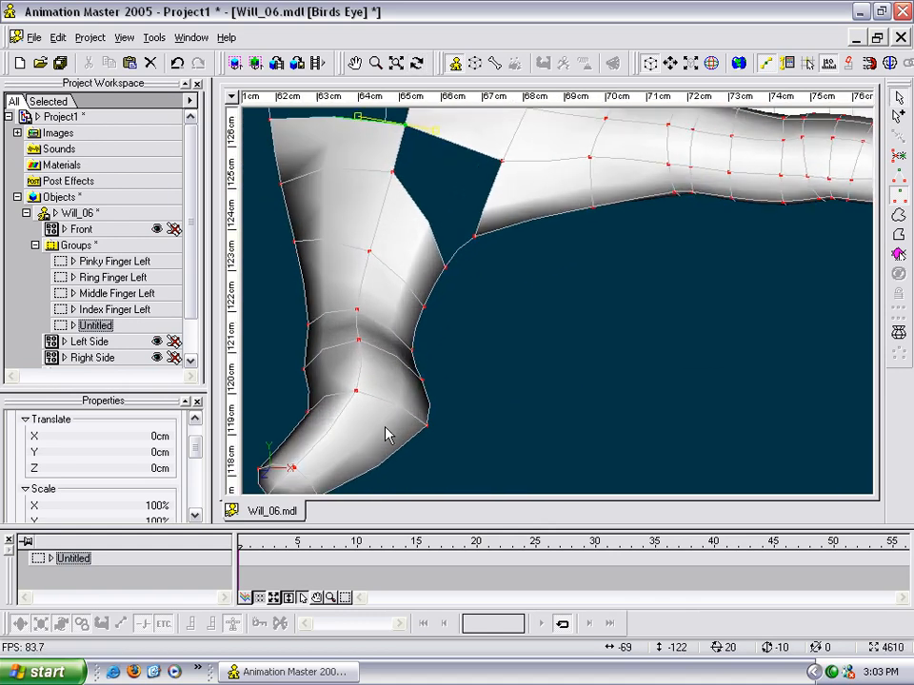
pyautogui.moveTo(386, 428); pyautogui.dragTo(515, 338, button='middle')
pyautogui.scroll(2, 418, 417)
pyautogui.moveTo(417, 406)
pyautogui.mouseDown()
pyautogui.moveTo(424, 421)
pyautogui.moveTo(434, 410)
pyautogui.mouseUp()
pyautogui.press('Escape')
pyautogui.press('Escape')
pyautogui.press('4')
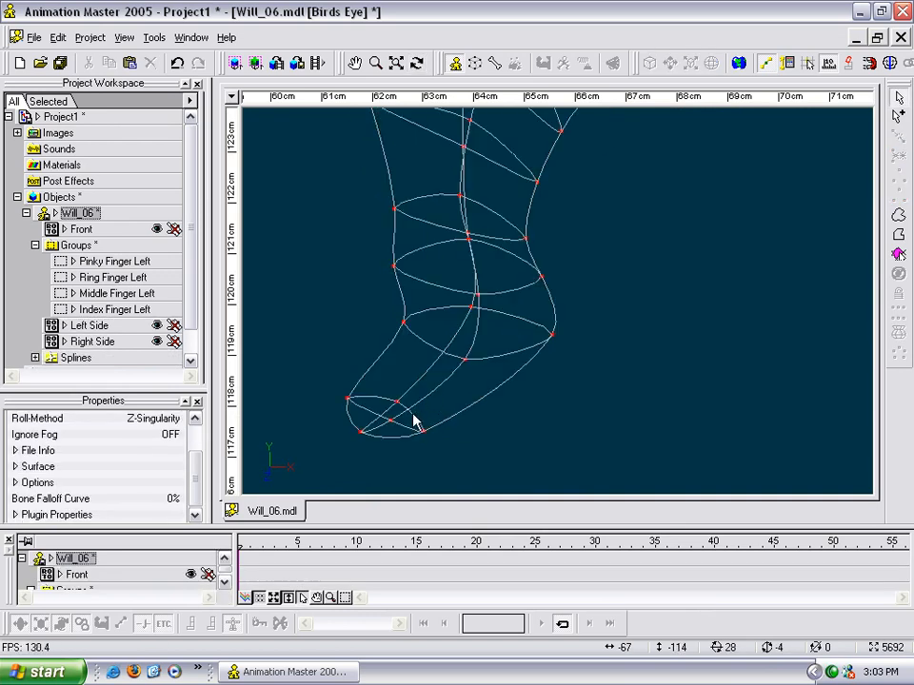
pyautogui.press('0')
# Step: Insert a control point on the side of the thumb's tip ring for an extra lengthwise spline
pyautogui.press('a')
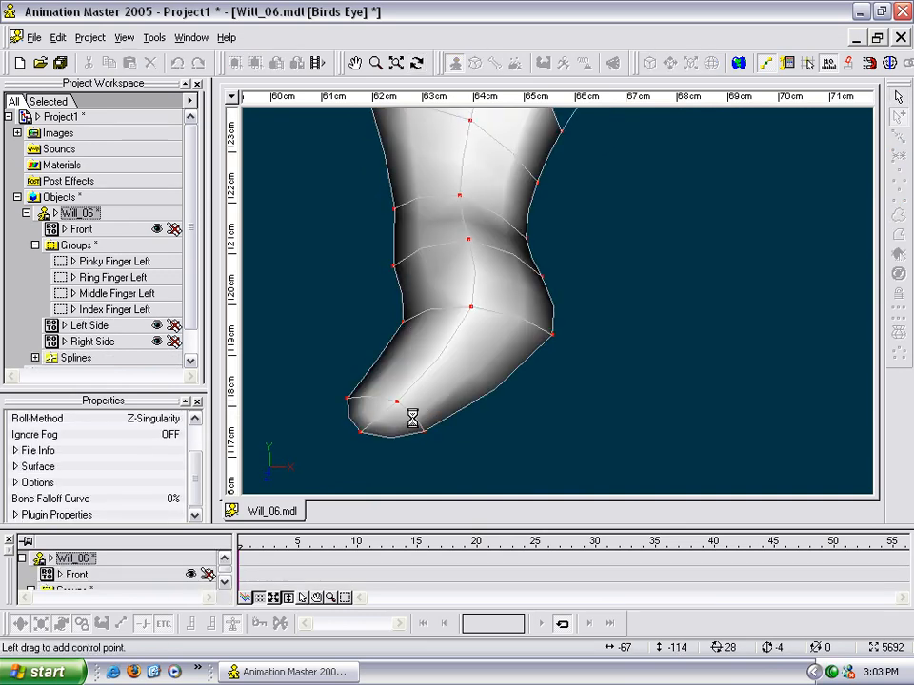
pyautogui.click(413, 416)
pyautogui.click(511, 333)
pyautogui.press('Escape')
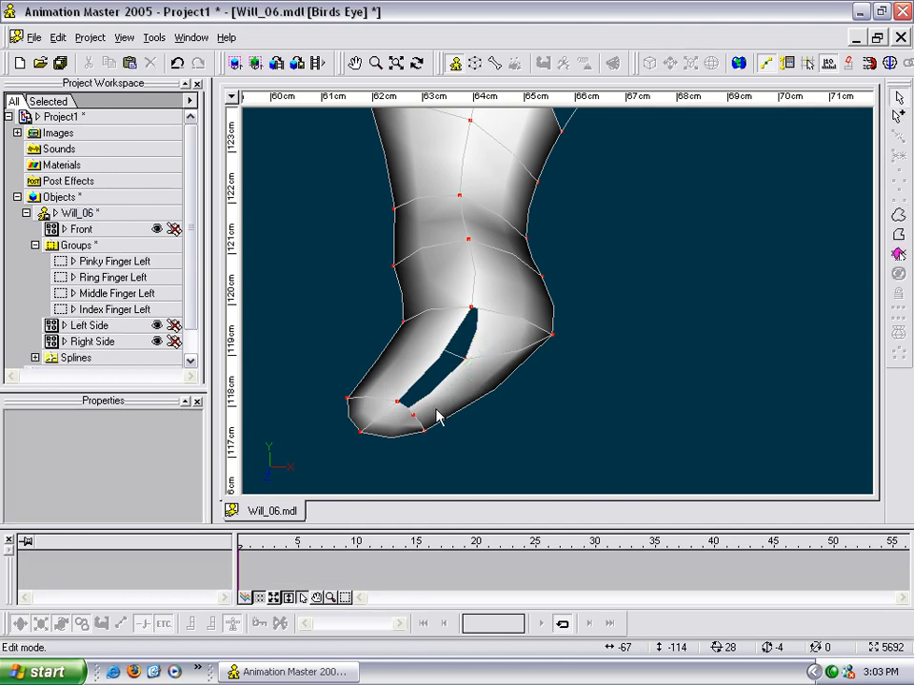
pyautogui.click(414, 417)
pyautogui.press('t')
pyautogui.moveTo(445, 400); pyautogui.dragTo(413, 392)
# Step: Run a lengthwise spline from the inserted tip-ring point through each thumb ring up to the base ring
pyautogui.hotkey('shift', 'a')
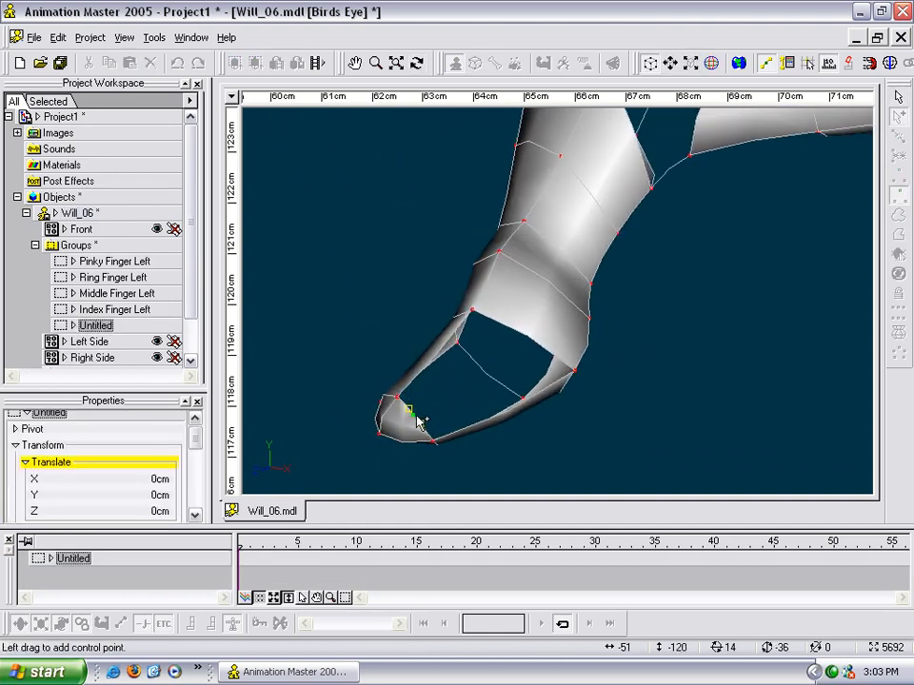
pyautogui.click(522, 338)
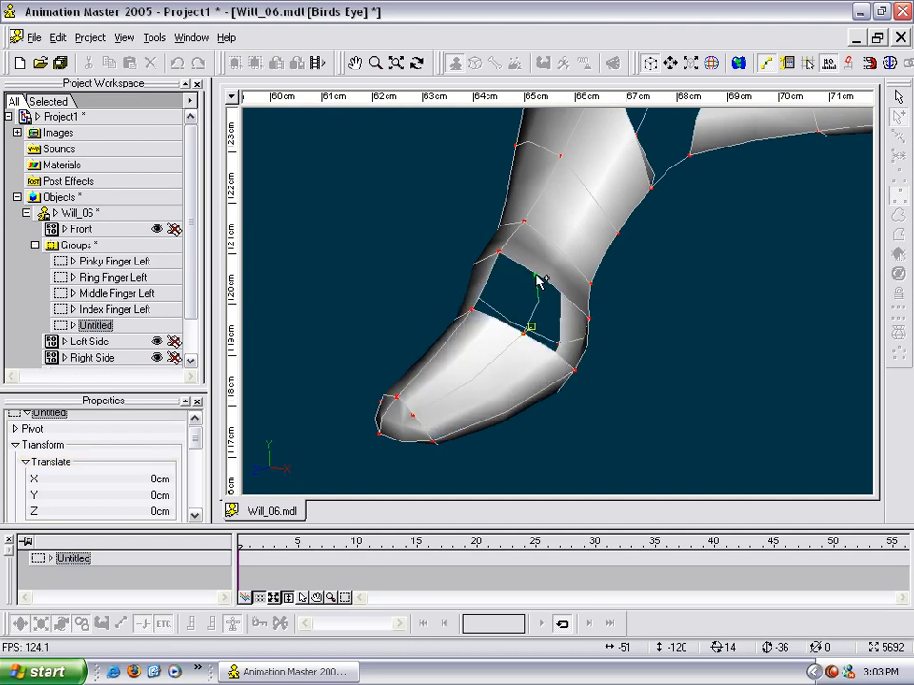
pyautogui.click(538, 276)
pyautogui.click(554, 246)
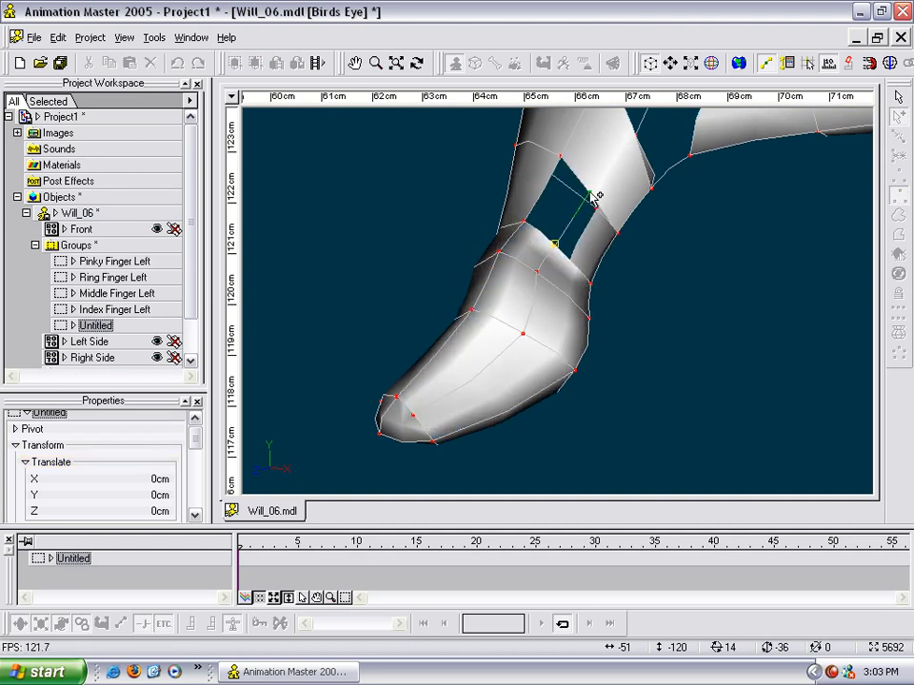
pyautogui.click(595, 183)
pyautogui.click(635, 125)
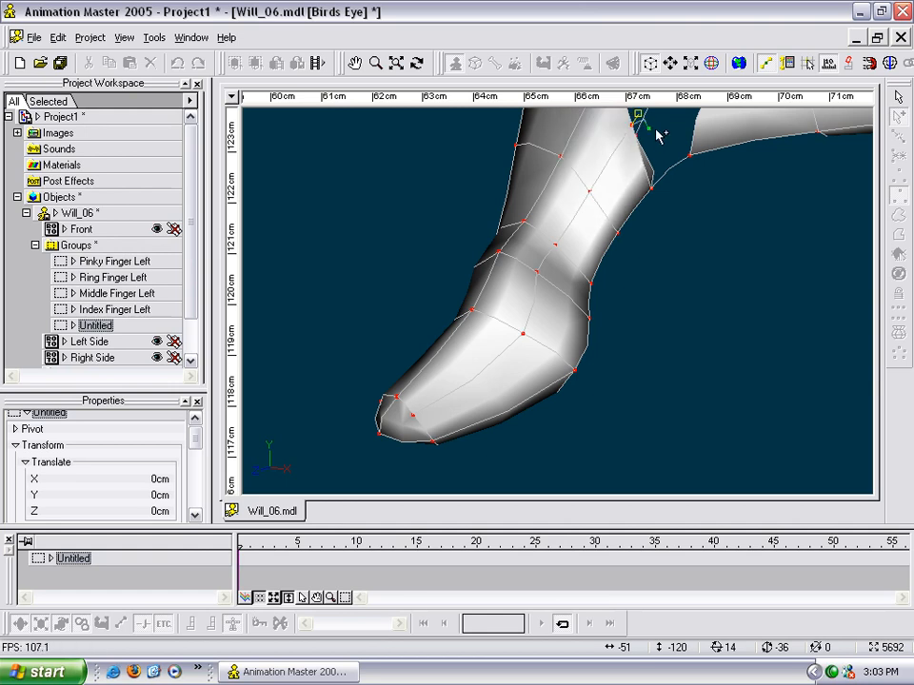
pyautogui.press('Escape')
# Step: Break the cross spline segment between the thumb's middle spline and the control point at the index finger's base
pyautogui.moveTo(665, 149); pyautogui.dragTo(506, 400, button='middle')
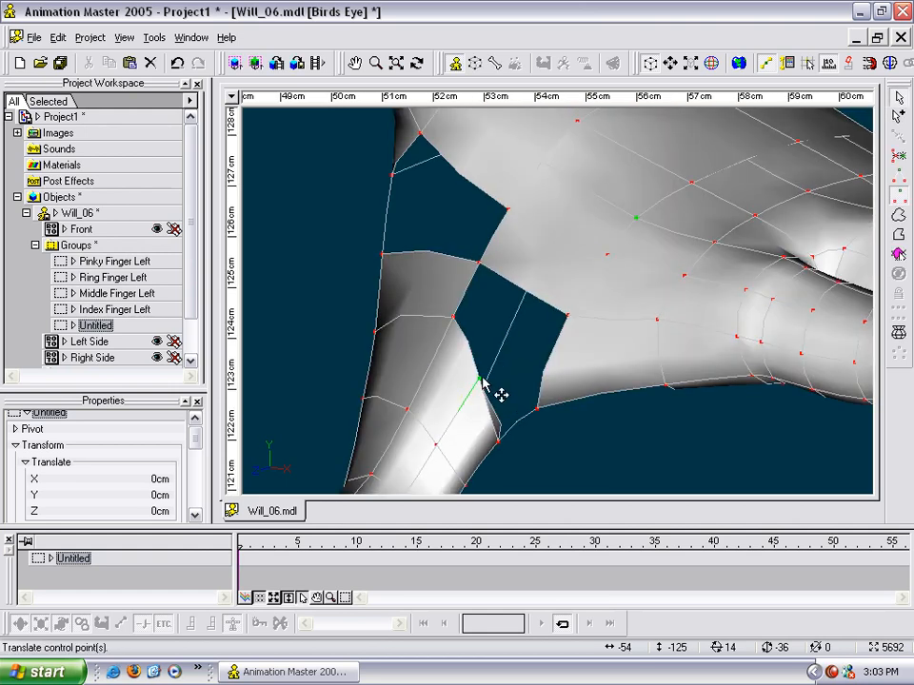
pyautogui.click(567, 315)
pyautogui.press('t')
pyautogui.moveTo(541, 344); pyautogui.dragTo(561, 346)
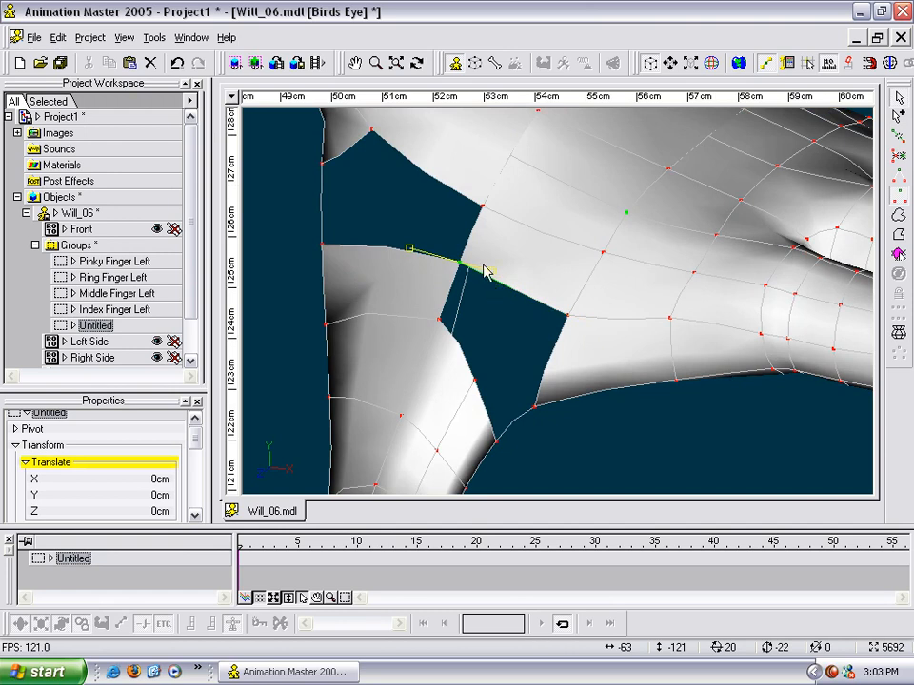
pyautogui.press('k')
pyautogui.click(493, 294)
# Step: Connect the end of the thumb's new lengthwise spline to the control point at the index finger's base
pyautogui.press('a')
pyautogui.click(476, 379)
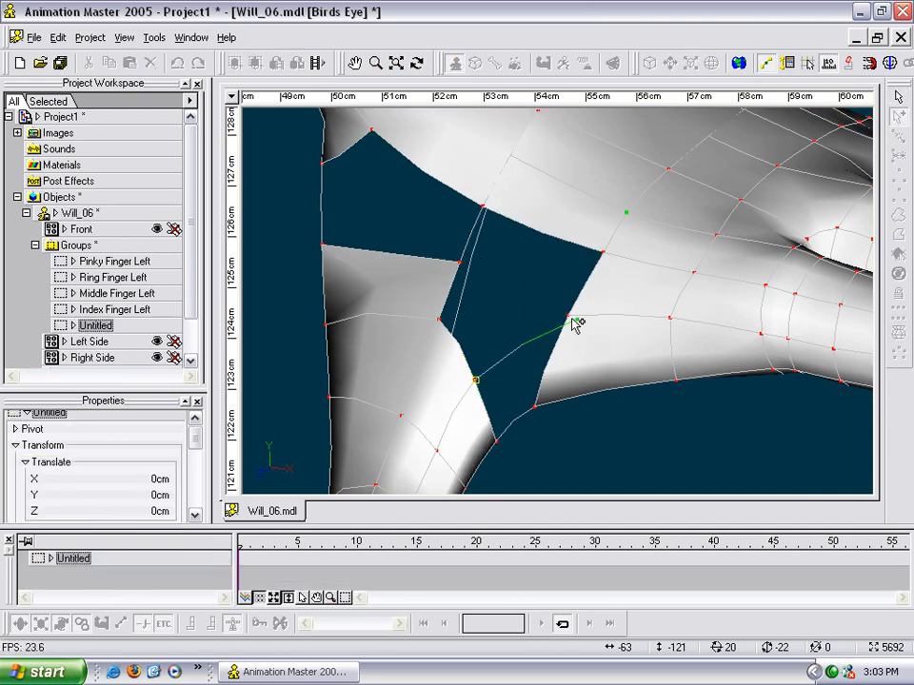
pyautogui.click(566, 316)
pyautogui.press('t')
pyautogui.moveTo(550, 346)
pyautogui.mouseDown()
pyautogui.moveTo(500, 318)
pyautogui.moveTo(562, 341)
pyautogui.moveTo(567, 349)
pyautogui.moveTo(557, 356)
pyautogui.mouseUp()
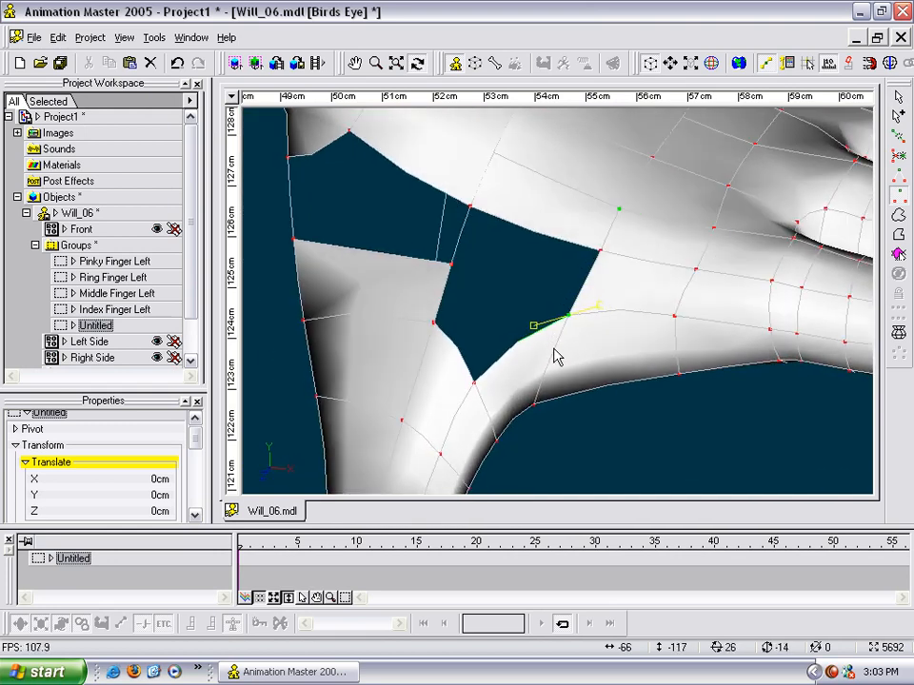
# Step: Delete the leftover cross spline control points on the middle splines and the outer edge of the thumb opening
pyautogui.click(452, 266)
pyautogui.press('Delete')
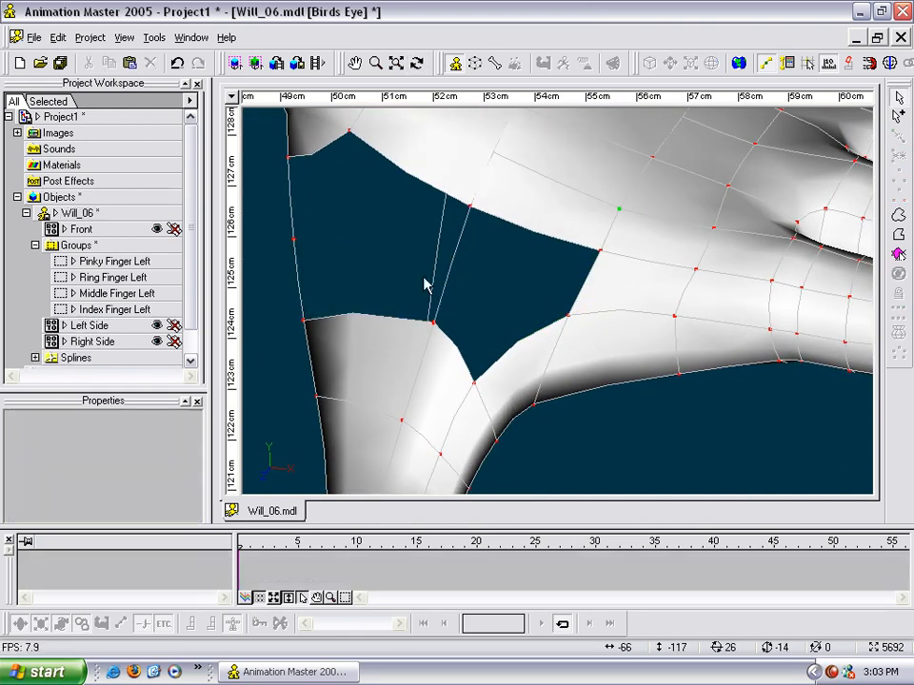
pyautogui.click(284, 257)
pyautogui.press('Delete')
# Step: Examine the thumb's base, remaining opening and tip from several angles for where another lengthwise spline is needed
pyautogui.click(432, 325)
pyautogui.press('t')
pyautogui.moveTo(411, 334); pyautogui.dragTo(427, 220)
pyautogui.scroll(-5, 413, 336)
pyautogui.press('m')
pyautogui.scroll(3, 420, 237)
pyautogui.press('m')
pyautogui.moveTo(439, 273); pyautogui.dragTo(507, 244)
# Step: Add a second lengthwise spline from the thumb's tip ring through each ring up to the base ring near the outer edge
pyautogui.click(431, 405)
pyautogui.click(438, 410)
pyautogui.press('t')
pyautogui.moveTo(444, 412); pyautogui.dragTo(451, 425)
pyautogui.click(437, 341)
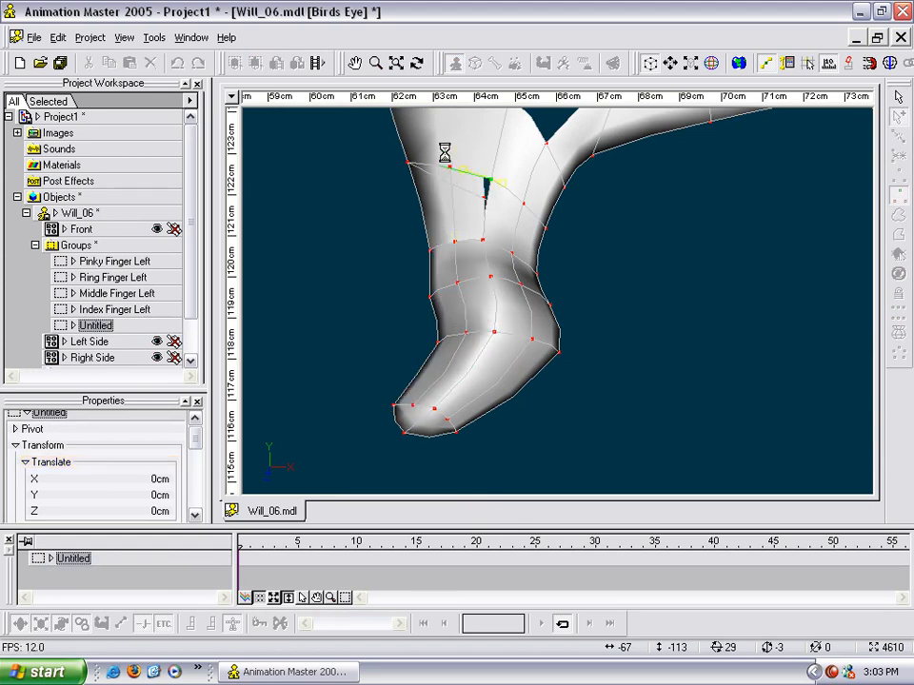
pyautogui.moveTo(454, 129); pyautogui.dragTo(451, 338, button='middle')
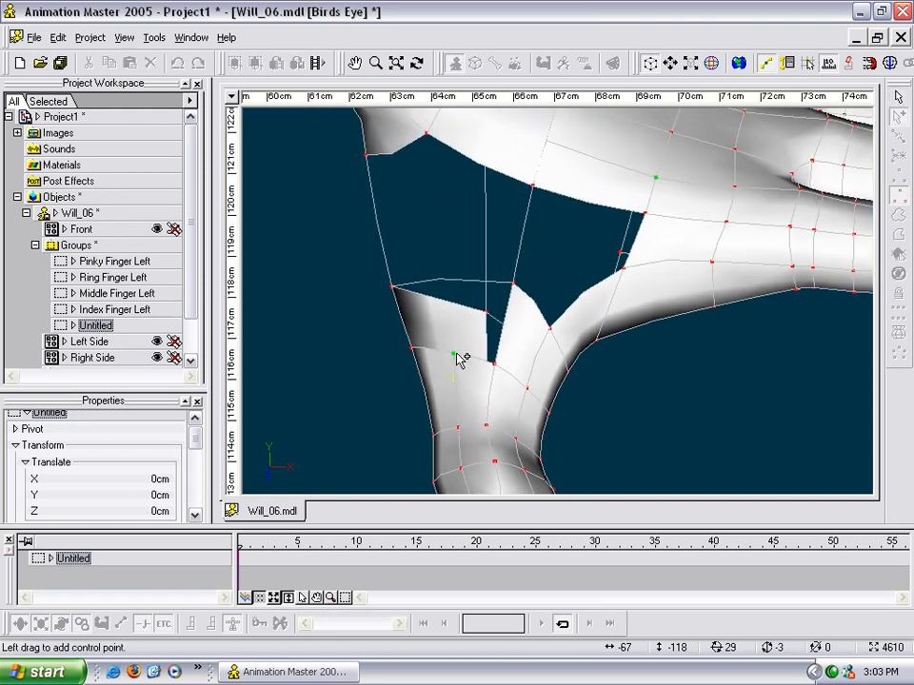
pyautogui.click(449, 280)
pyautogui.press('Escape')
# Step: Break the spline segment running from the palm's edge control point toward the wrist end of the thumb opening
pyautogui.moveTo(446, 180); pyautogui.dragTo(392, 310, button='middle')
pyautogui.press('t')
pyautogui.moveTo(392, 310)
pyautogui.mouseDown()
pyautogui.moveTo(427, 284)
pyautogui.moveTo(379, 287)
pyautogui.moveTo(371, 302)
pyautogui.moveTo(398, 309)
pyautogui.mouseUp()
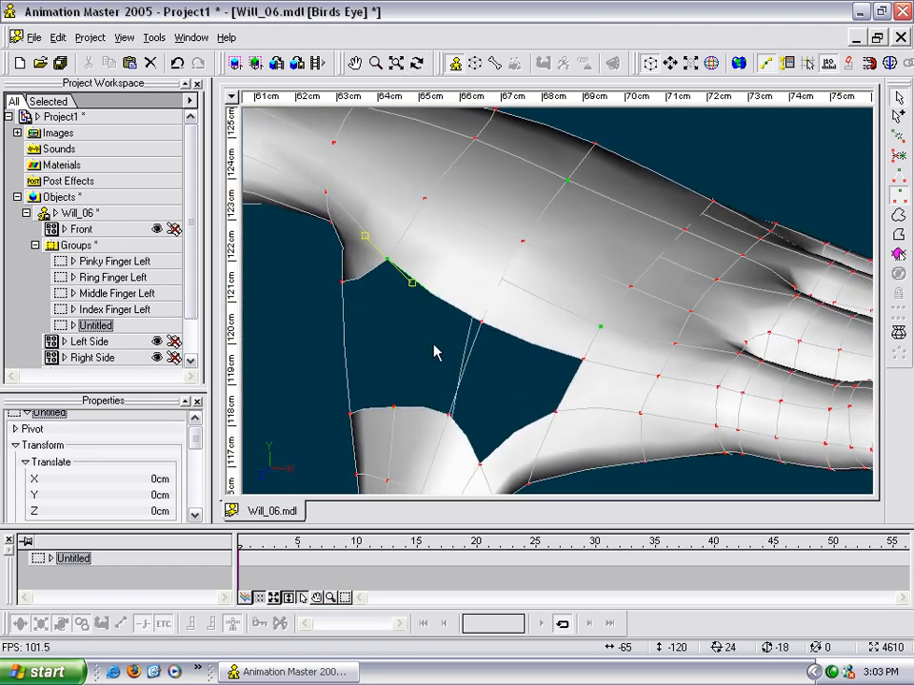
pyautogui.click(409, 366)
pyautogui.press('a')
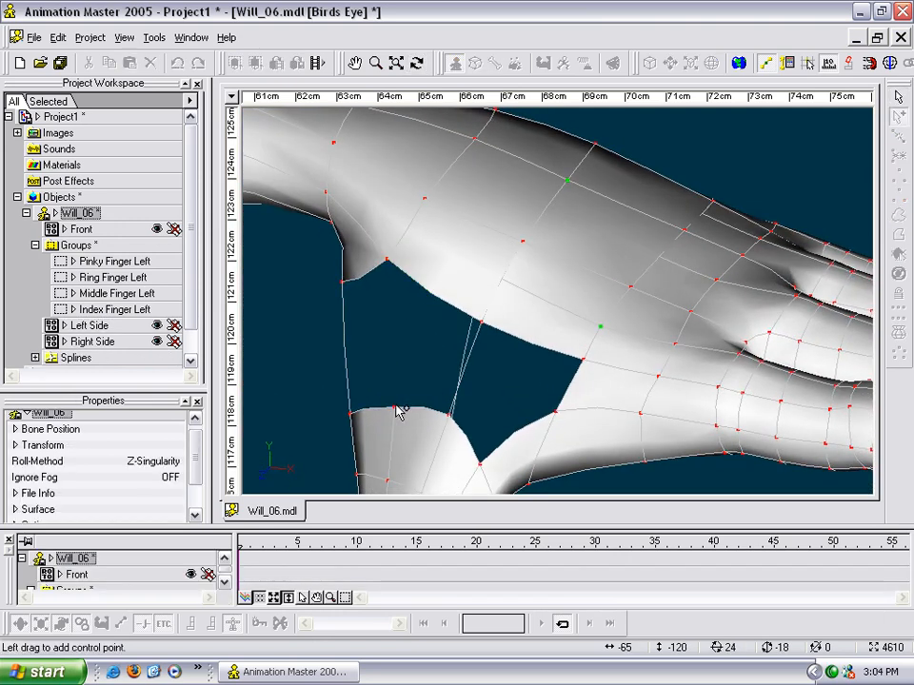
pyautogui.press('Escape')
pyautogui.click(359, 279)
pyautogui.press('t')
pyautogui.moveTo(361, 279); pyautogui.dragTo(407, 252)
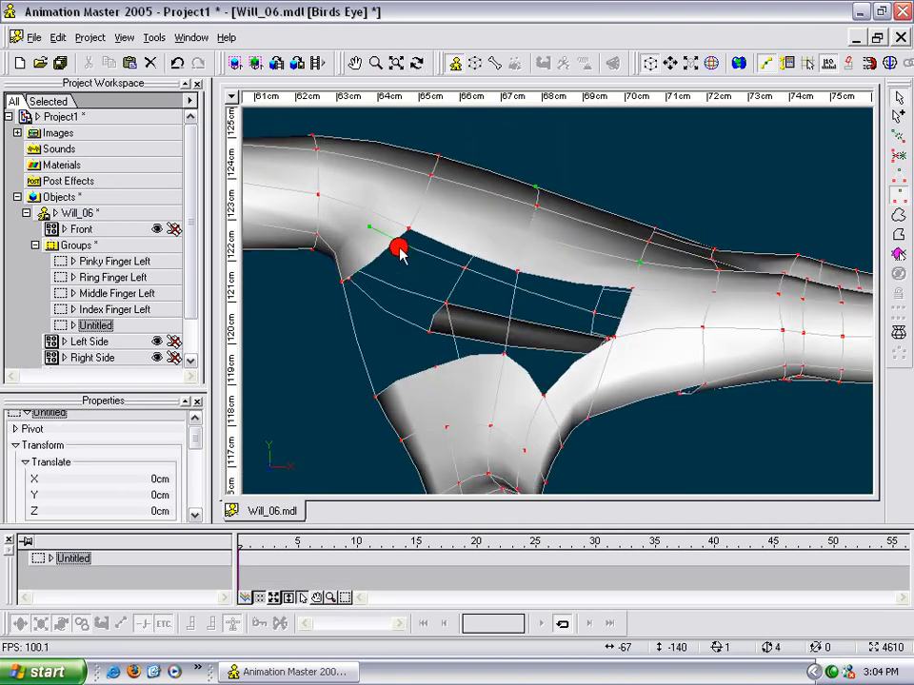
pyautogui.click(382, 254)
pyautogui.click(383, 251)
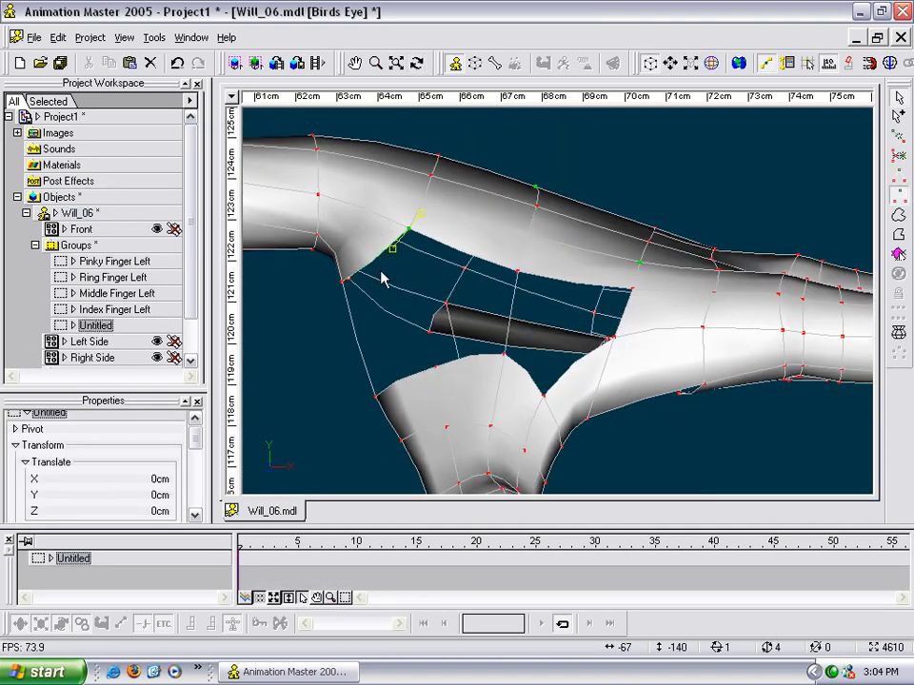
pyautogui.press('k')
# Step: Connect the thumb's second lengthwise spline to the freed control point on the palm's edge
pyautogui.press('t')
pyautogui.moveTo(389, 272); pyautogui.dragTo(383, 309)
pyautogui.press('a')
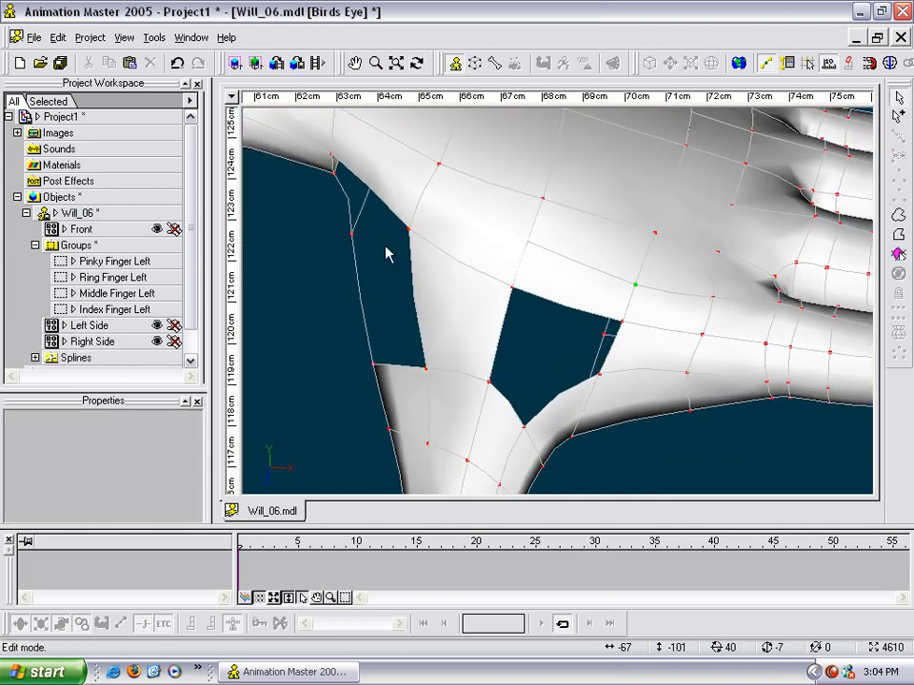
# Step: Draw a short spline from the outer edge's wrist-side control point to the spline across the top of the opening
pyautogui.click(352, 236)
pyautogui.press('t')
pyautogui.moveTo(351, 236); pyautogui.dragTo(373, 225)
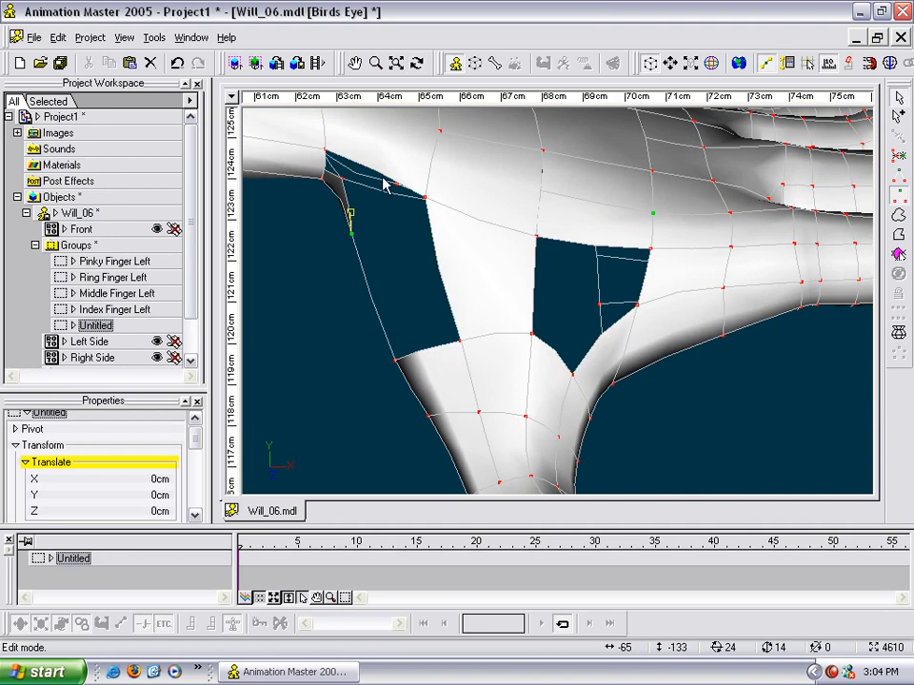
pyautogui.press('t')
pyautogui.moveTo(378, 182); pyautogui.dragTo(362, 218)
pyautogui.press('a')
pyautogui.click(352, 215)
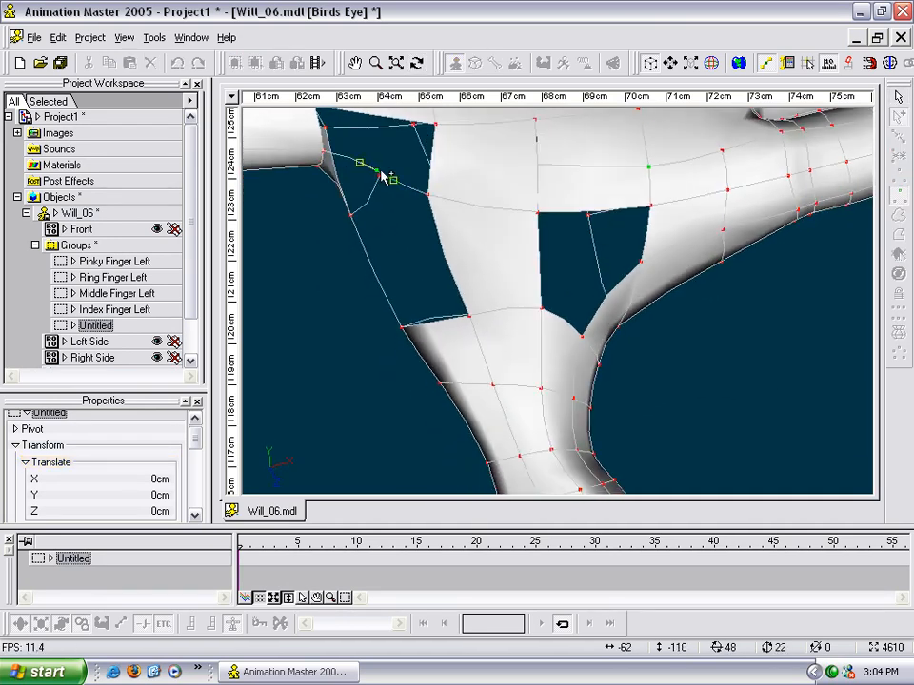
# Step: Extend the short wrist-side spline up the hand and attach it to the next crossing spline
pyautogui.press('m')
pyautogui.moveTo(403, 172); pyautogui.dragTo(385, 254)
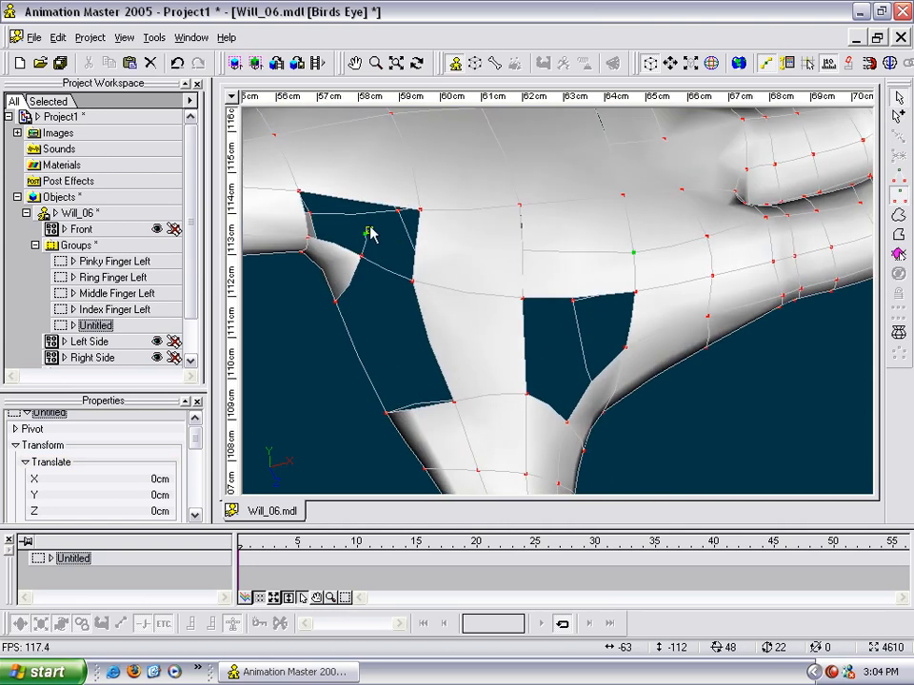
pyautogui.rightClick(369, 203)
pyautogui.click(366, 204)
pyautogui.press('t')
pyautogui.moveTo(367, 208)
pyautogui.mouseDown()
pyautogui.moveTo(367, 179)
pyautogui.moveTo(373, 220)
pyautogui.moveTo(373, 211)
pyautogui.mouseUp()
pyautogui.moveTo(403, 254); pyautogui.dragTo(395, 263)
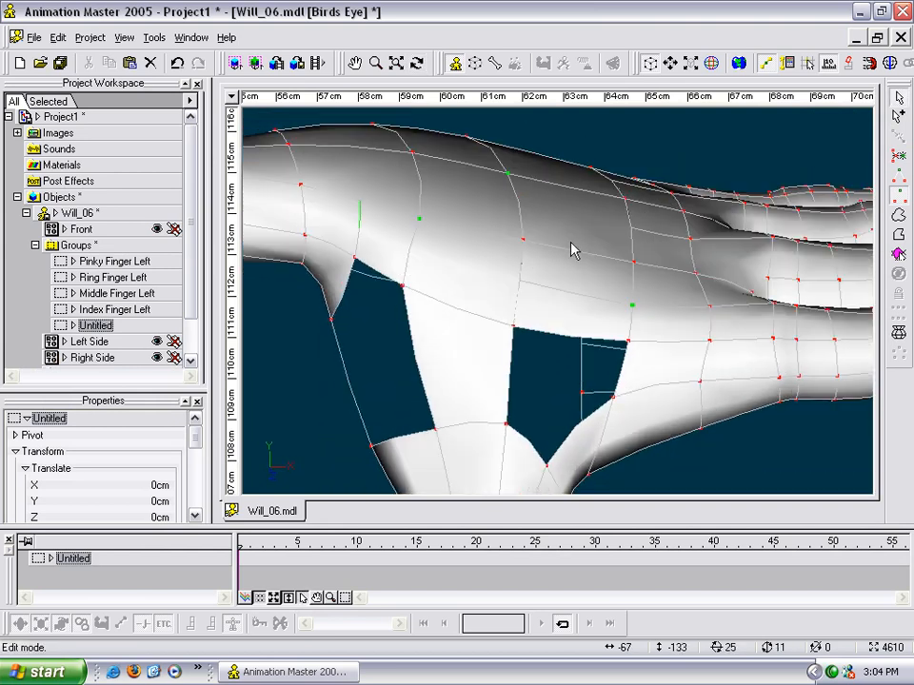
# Step: Nudge the control points on the side of the thumb slightly to smooth its contour
pyautogui.moveTo(466, 298); pyautogui.dragTo(403, 313)
pyautogui.moveTo(465, 298)
pyautogui.mouseDown()
pyautogui.moveTo(461, 278)
pyautogui.moveTo(433, 284)
pyautogui.moveTo(446, 328)
pyautogui.moveTo(455, 285)
pyautogui.mouseUp()
pyautogui.rightClick(455, 286)
pyautogui.moveTo(503, 318); pyautogui.dragTo(580, 235)
pyautogui.moveTo(462, 287)
pyautogui.mouseDown()
pyautogui.moveTo(476, 284)
pyautogui.moveTo(468, 284)
pyautogui.mouseUp()
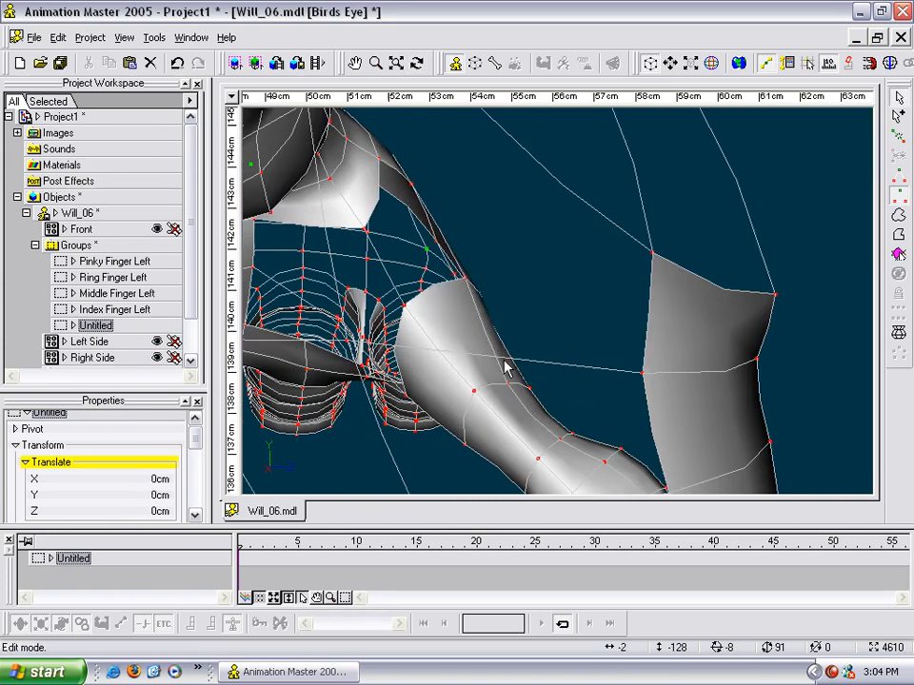
pyautogui.moveTo(508, 391); pyautogui.dragTo(516, 384)
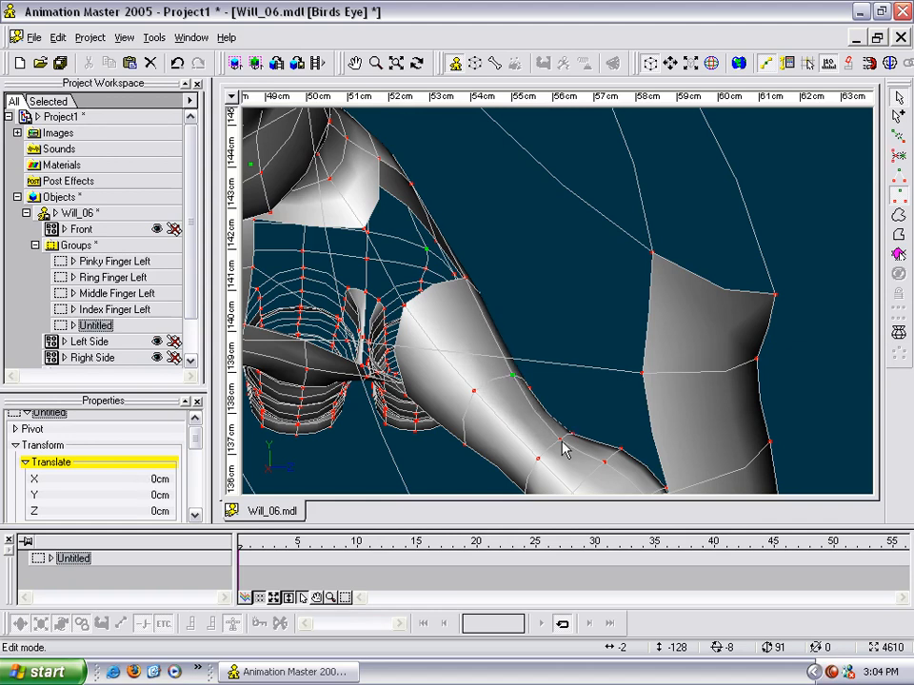
pyautogui.moveTo(572, 420); pyautogui.dragTo(483, 416)
# Step: Dock the floating Navigation toolbar back among the other toolbars
pyautogui.click(549, 295)
pyautogui.moveTo(457, 226); pyautogui.dragTo(471, 203)
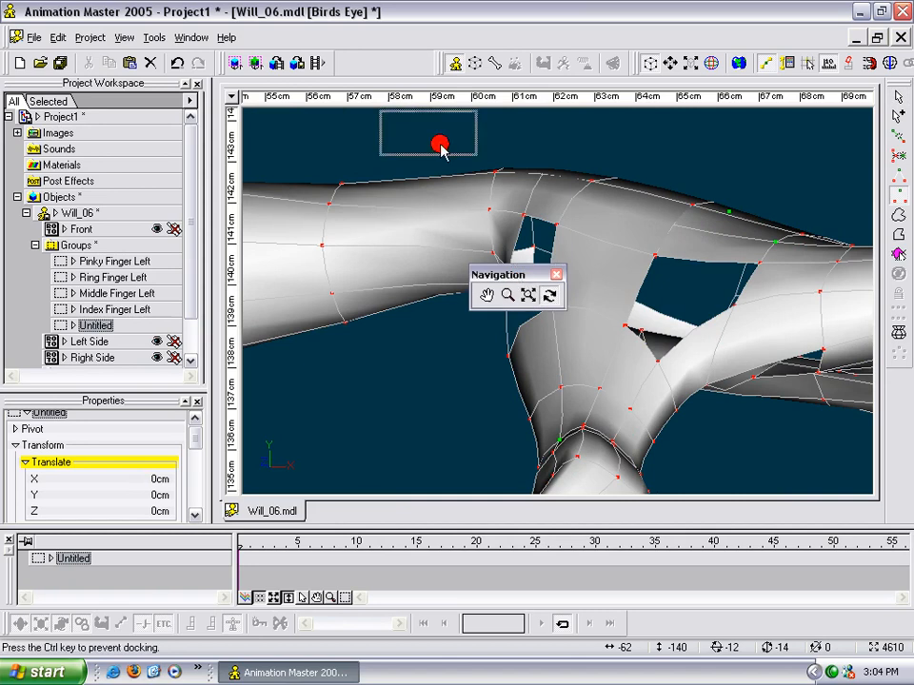
pyautogui.moveTo(391, 55); pyautogui.dragTo(392, 59)
# Step: Save the character model
pyautogui.moveTo(584, 368); pyautogui.dragTo(300, 231)
pyautogui.rightClick(300, 231)
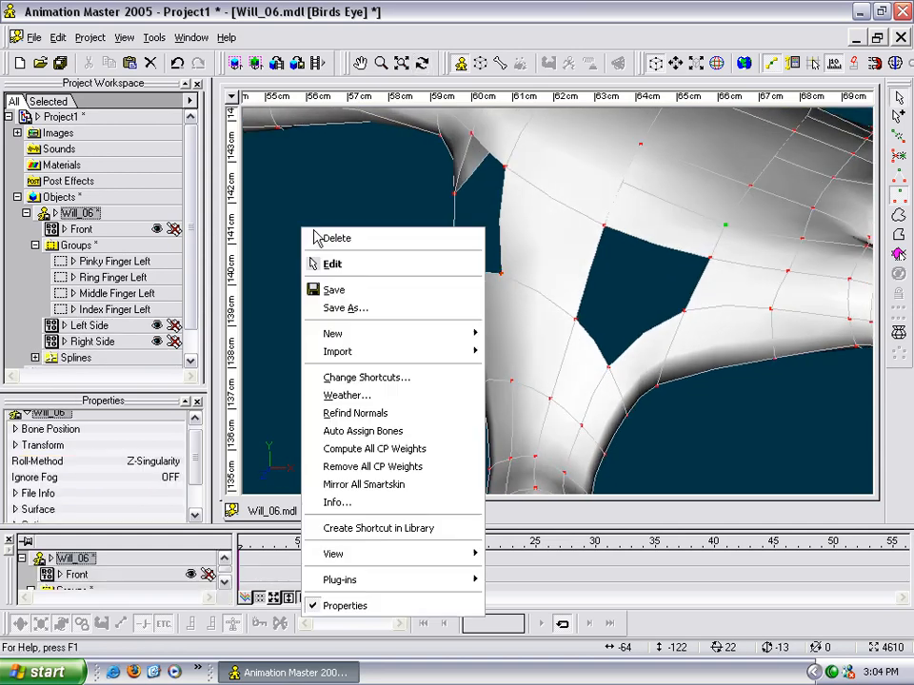
pyautogui.click(322, 287)
# Step: Examine the thumb and its base from several angles, tracing the lengthwise splines down to the fingertip
pyautogui.moveTo(408, 349); pyautogui.dragTo(520, 272)
pyautogui.click(580, 196)
pyautogui.press('t')
pyautogui.moveTo(585, 204); pyautogui.dragTo(620, 225)
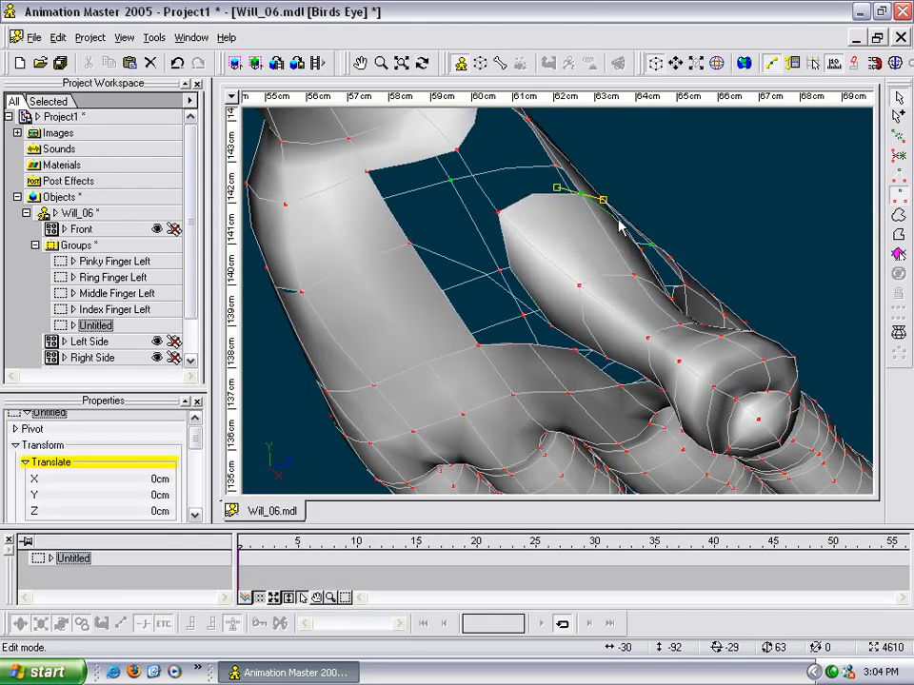
pyautogui.scroll(-3, 620, 225)
pyautogui.press('t')
pyautogui.moveTo(691, 263); pyautogui.dragTo(562, 245)
pyautogui.scroll(6, 588, 263)
pyautogui.moveTo(609, 208); pyautogui.dragTo(527, 401, button='middle')
pyautogui.scroll(1, 527, 402)
pyautogui.click(468, 382)
pyautogui.press('t')
pyautogui.moveTo(470, 385); pyautogui.dragTo(518, 429)
pyautogui.scroll(-2, 554, 441)
pyautogui.scroll(3, 553, 447)
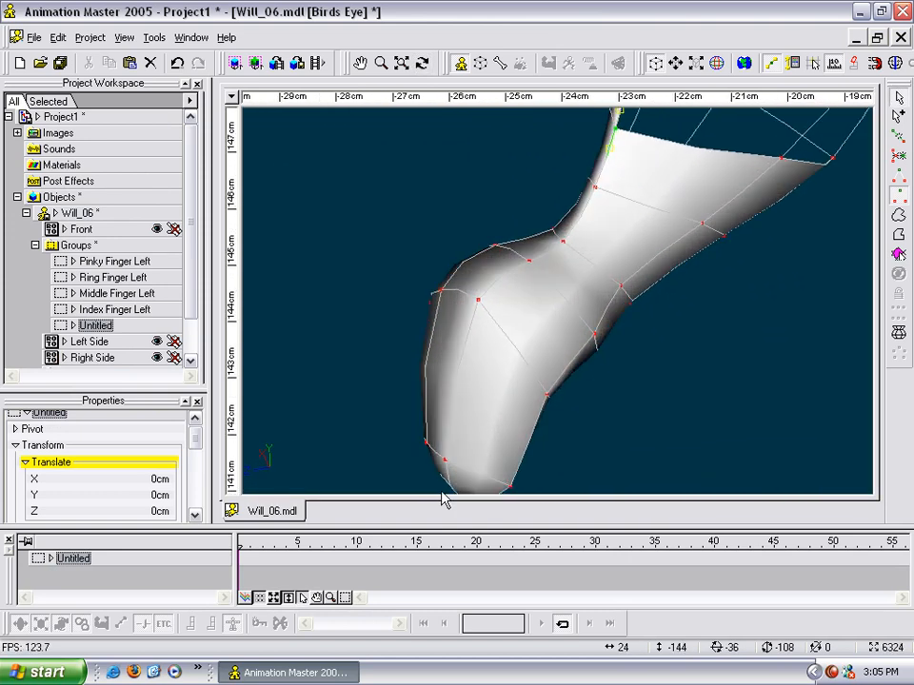
pyautogui.moveTo(520, 448); pyautogui.dragTo(502, 398, button='middle')
# Step: Try to insert a control point on the cross-section spline near the thumb's tip
pyautogui.press('a')
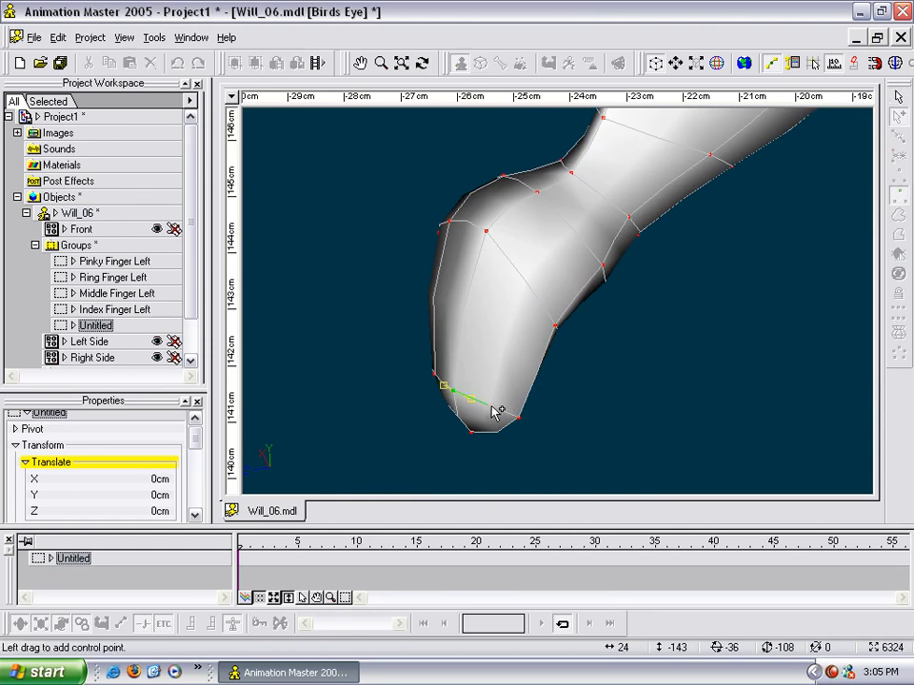
pyautogui.press('Escape')
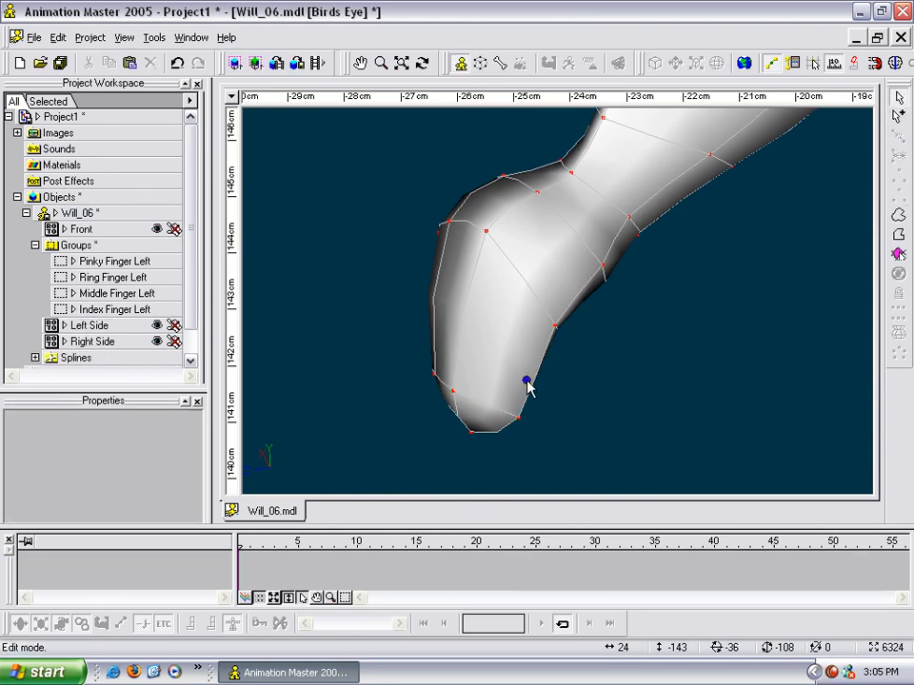
pyautogui.press('8')
pyautogui.click(478, 400)
pyautogui.press('t')
pyautogui.moveTo(477, 400)
pyautogui.mouseDown()
pyautogui.moveTo(484, 386)
pyautogui.moveTo(482, 416)
pyautogui.mouseUp()
pyautogui.click(495, 373)
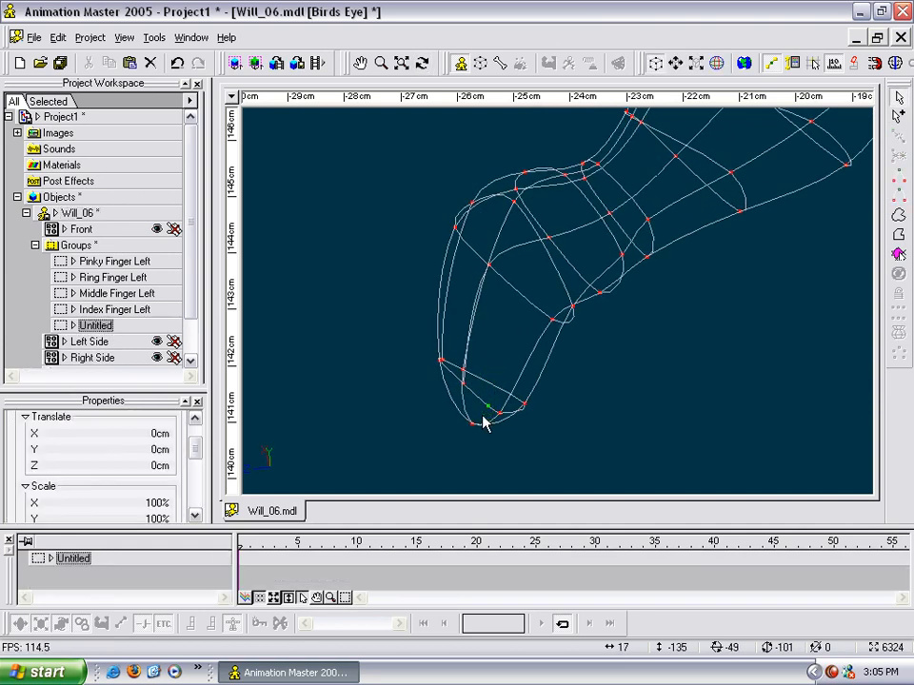
pyautogui.click(484, 419)
# Step: Insert a control point on the ring near the thumb's tip and run a spline from it along the thumb, attaching it to the crossing rings
pyautogui.click(486, 382)
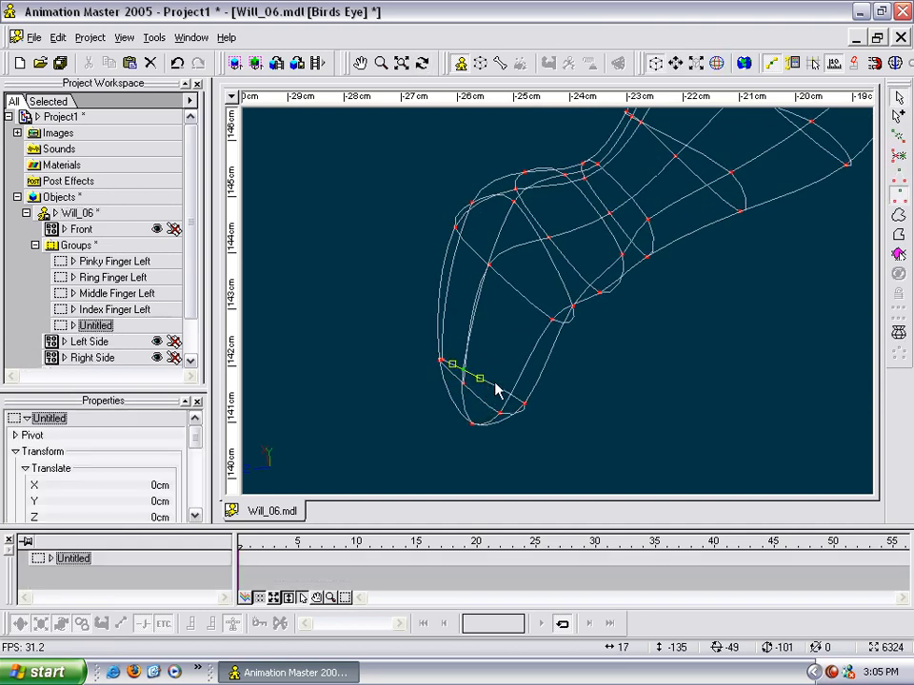
pyautogui.press('6')
pyautogui.click(492, 383)
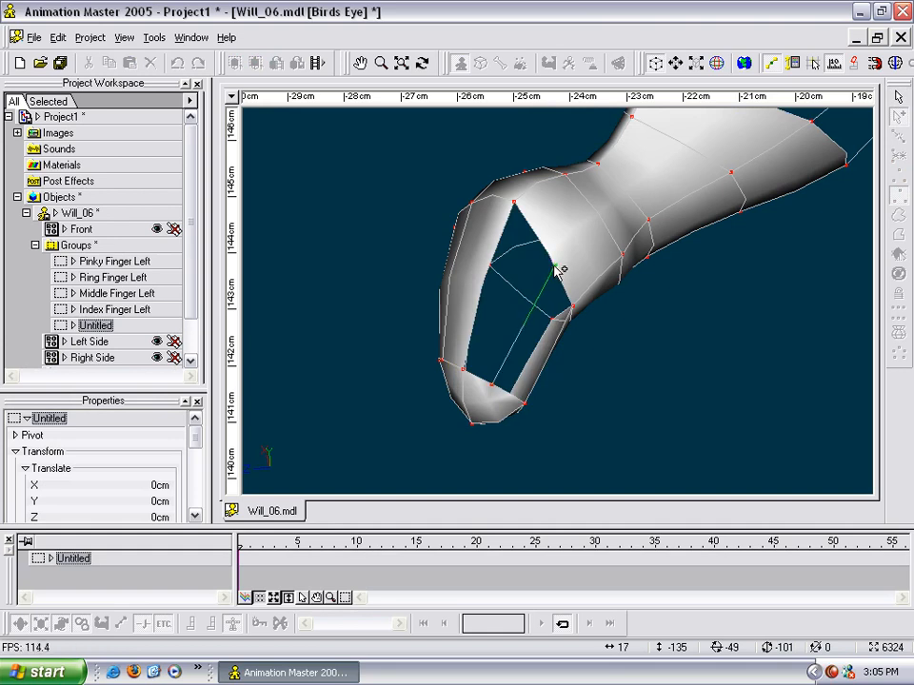
pyautogui.click(558, 256)
pyautogui.click(605, 224)
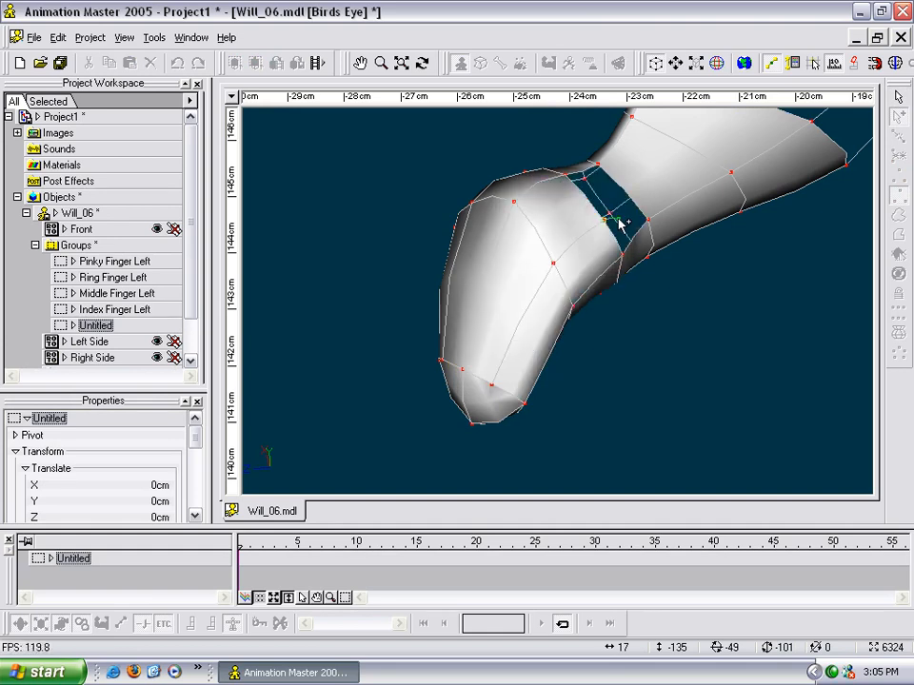
pyautogui.click(630, 192)
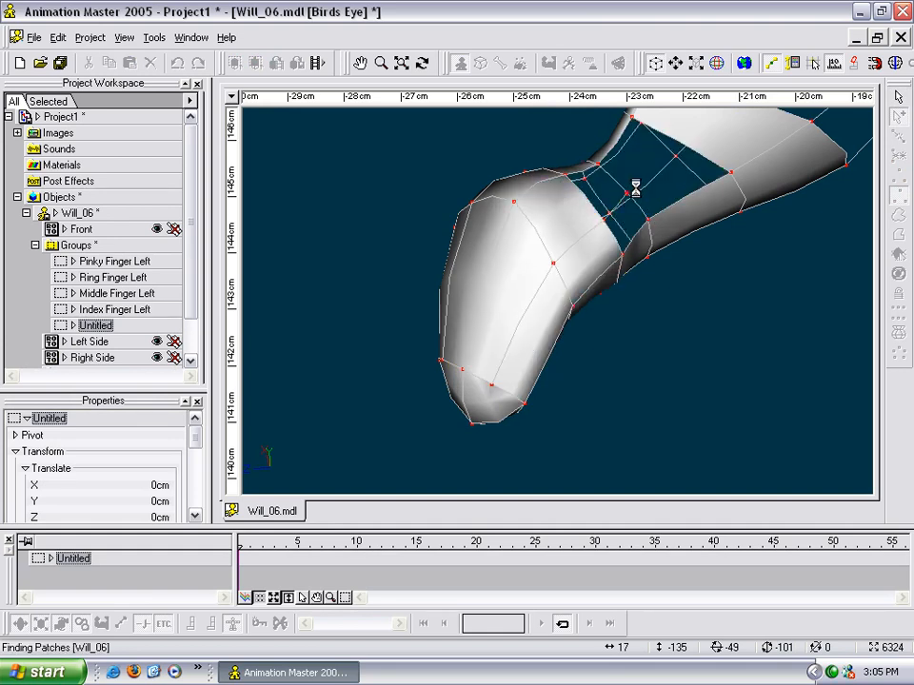
pyautogui.press('Escape')
# Step: Extend the new thumb spline toward the palm and attach it to the next crossing spline
pyautogui.moveTo(702, 154); pyautogui.dragTo(571, 387, button='middle')
pyautogui.press('a')
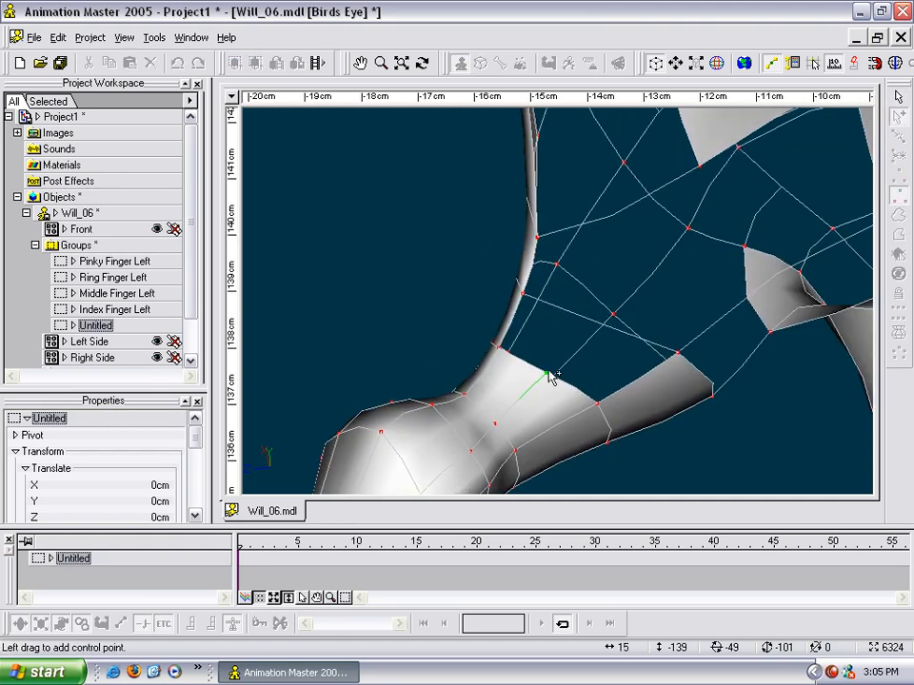
pyautogui.press('Escape')
# Step: Insert control points on the successive crossing splines along the thumb's other side, from the tip toward its base
pyautogui.click(596, 323)
pyautogui.press('t')
pyautogui.moveTo(603, 327); pyautogui.dragTo(600, 359)
pyautogui.moveTo(600, 359); pyautogui.dragTo(463, 221, button='middle')
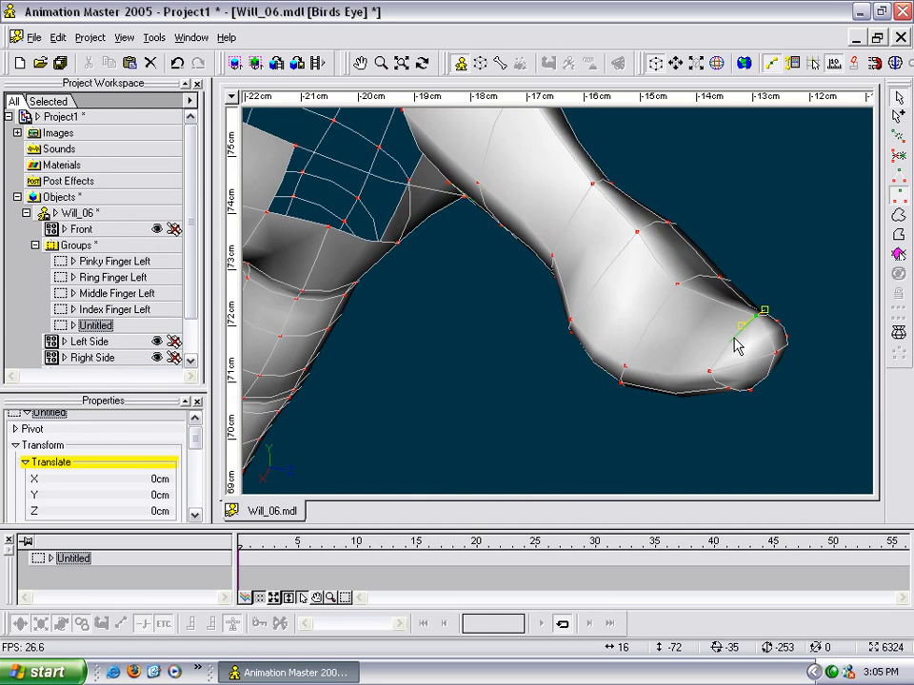
pyautogui.press('y')
pyautogui.press('y')
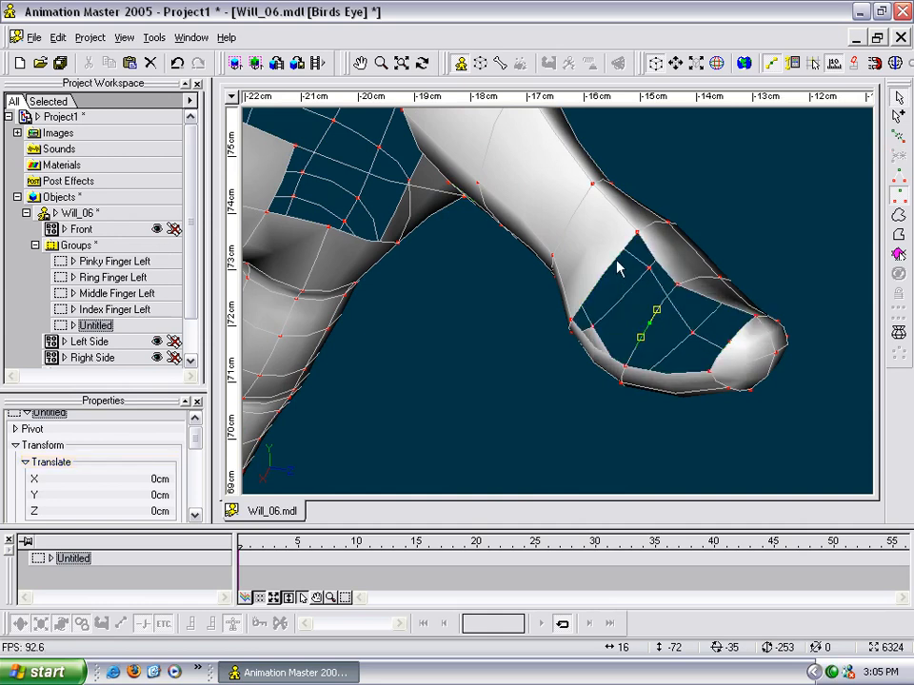
pyautogui.click(615, 259)
pyautogui.press('y')
pyautogui.click(577, 215)
pyautogui.press('y')
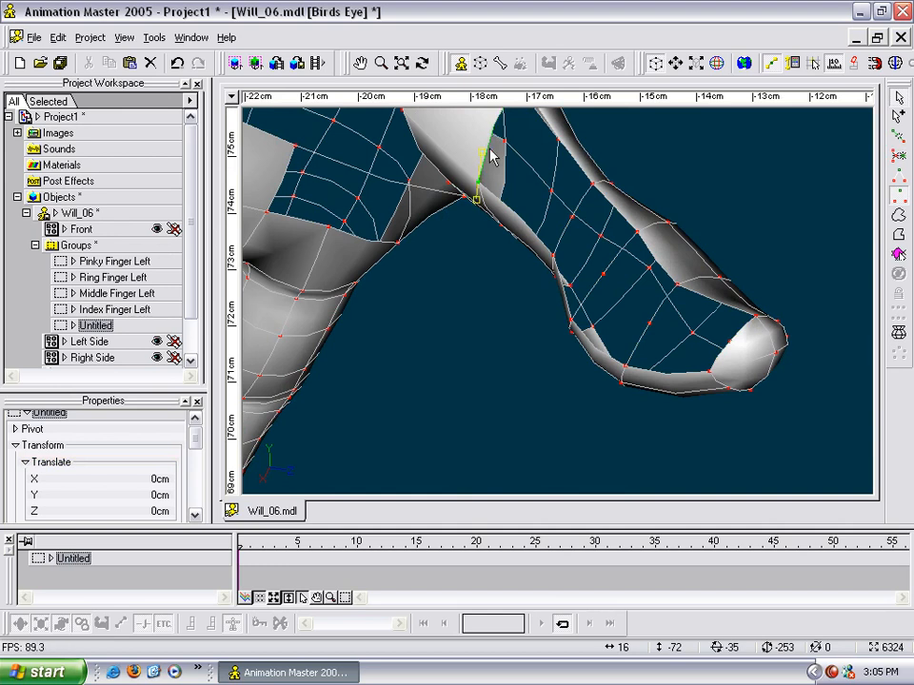
pyautogui.press('y')
# Step: Connect the inserted control points with a lengthwise spline so the thumb's open side is surfaced
pyautogui.press('m')
pyautogui.moveTo(530, 191); pyautogui.dragTo(487, 272)
pyautogui.press('a')
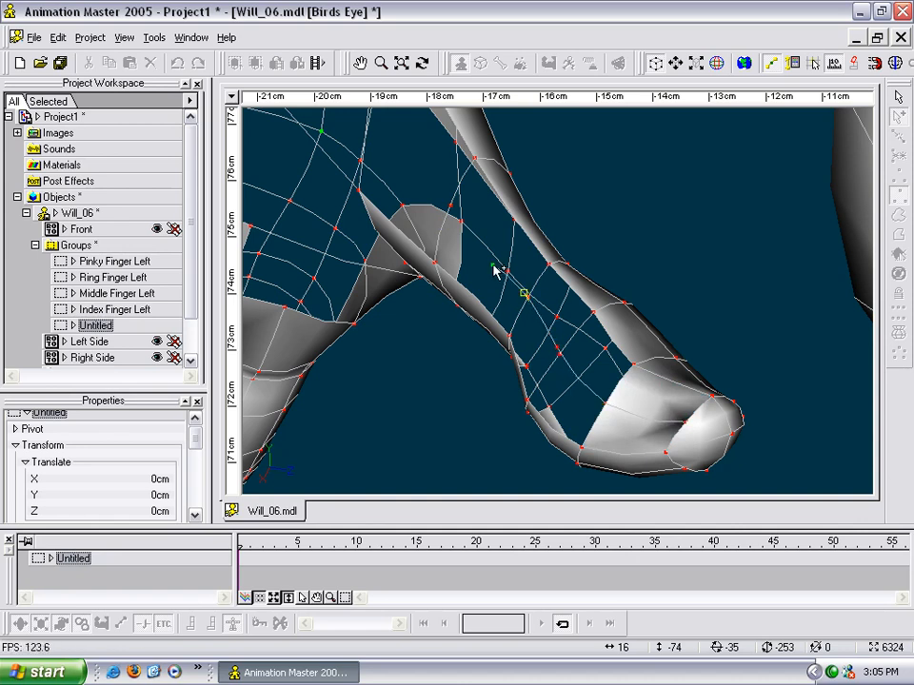
pyautogui.click(560, 356)
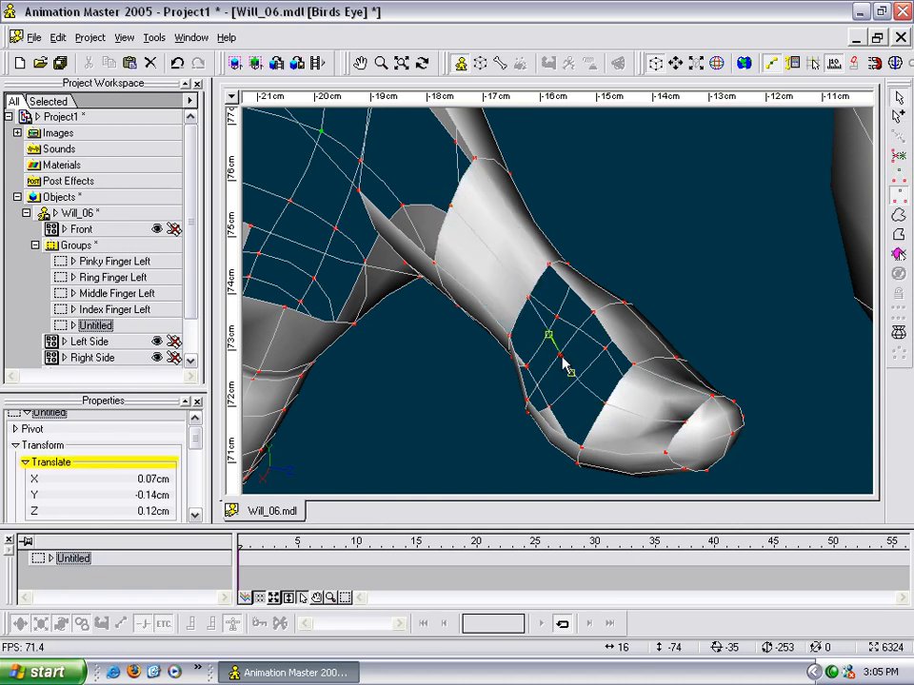
pyautogui.click(561, 356)
pyautogui.press('t')
pyautogui.moveTo(562, 359); pyautogui.dragTo(614, 418)
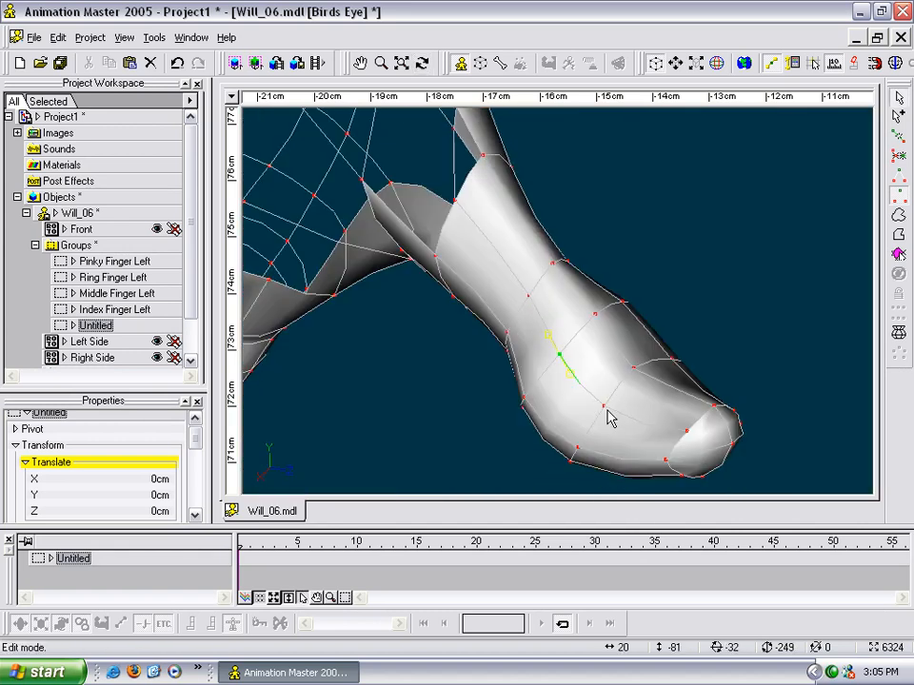
# Step: Extend that lengthwise spline past the thumb's base and attach it to the next crossing spline on the palm
pyautogui.press('t')
pyautogui.moveTo(458, 213); pyautogui.dragTo(430, 231)
pyautogui.click(422, 266)
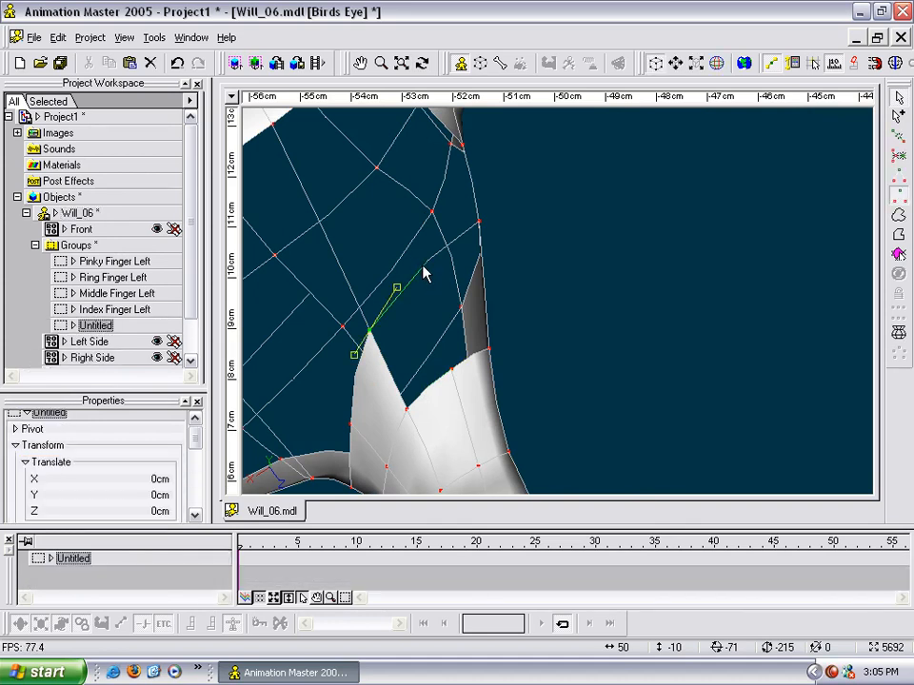
pyautogui.press('a')
pyautogui.rightClick(429, 263)
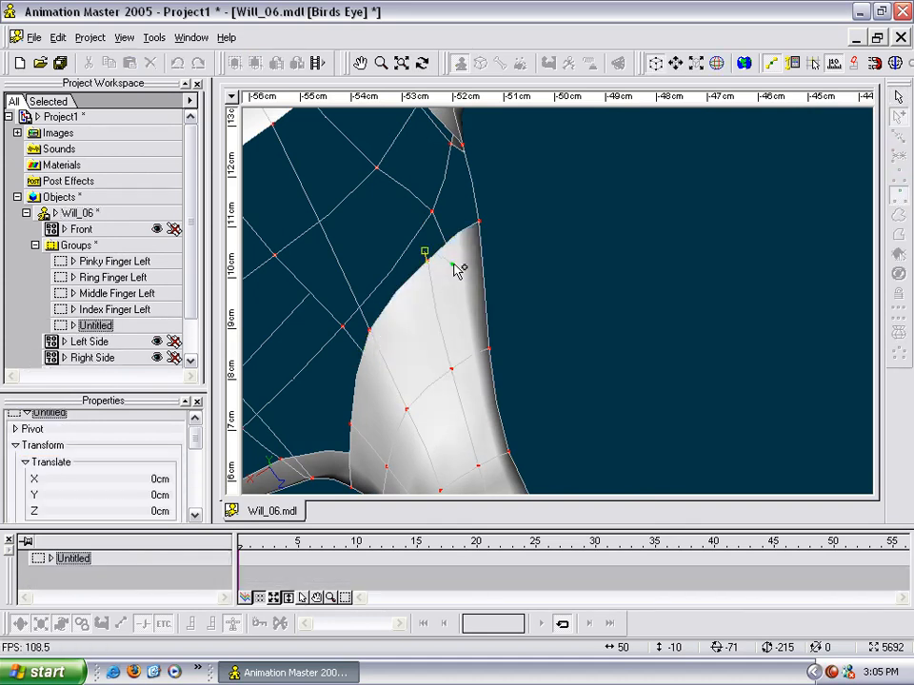
pyautogui.rightClick(466, 272)
# Step: Close the hole at the wrist end of the thumb's base with a five-point patch from its five surrounding control points
pyautogui.press('t')
pyautogui.moveTo(465, 274)
pyautogui.mouseDown()
pyautogui.moveTo(432, 318)
pyautogui.moveTo(391, 315)
pyautogui.moveTo(377, 290)
pyautogui.moveTo(337, 266)
pyautogui.moveTo(343, 357)
pyautogui.moveTo(428, 352)
pyautogui.moveTo(363, 380)
pyautogui.moveTo(377, 259)
pyautogui.moveTo(388, 437)
pyautogui.moveTo(392, 325)
pyautogui.mouseUp()
pyautogui.click(362, 335)
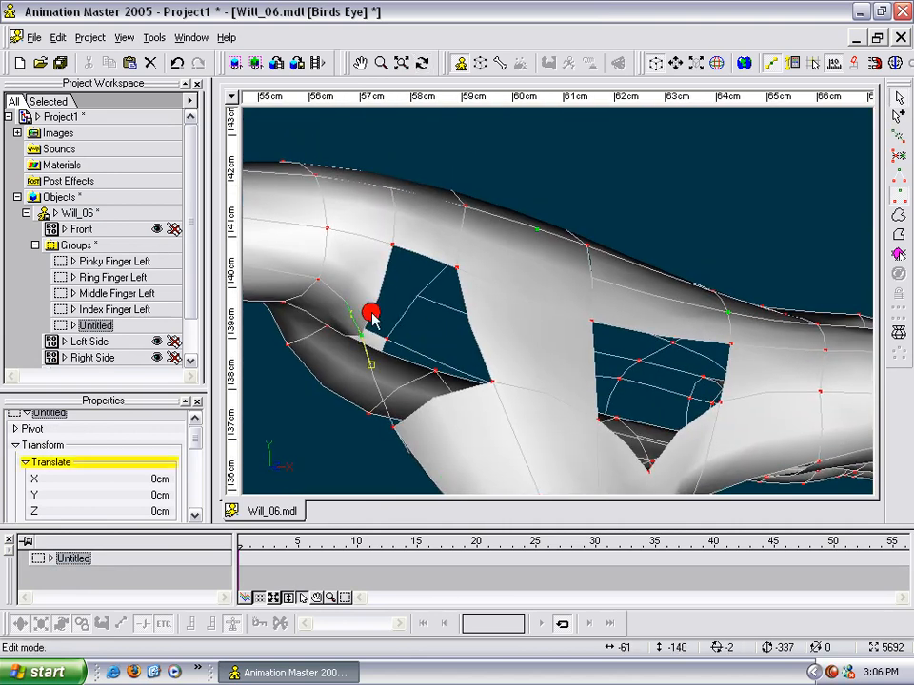
pyautogui.keyDown('shift'); pyautogui.click(393, 246); pyautogui.keyUp('shift')
pyautogui.keyDown('shift'); pyautogui.click(457, 268); pyautogui.keyUp('shift')
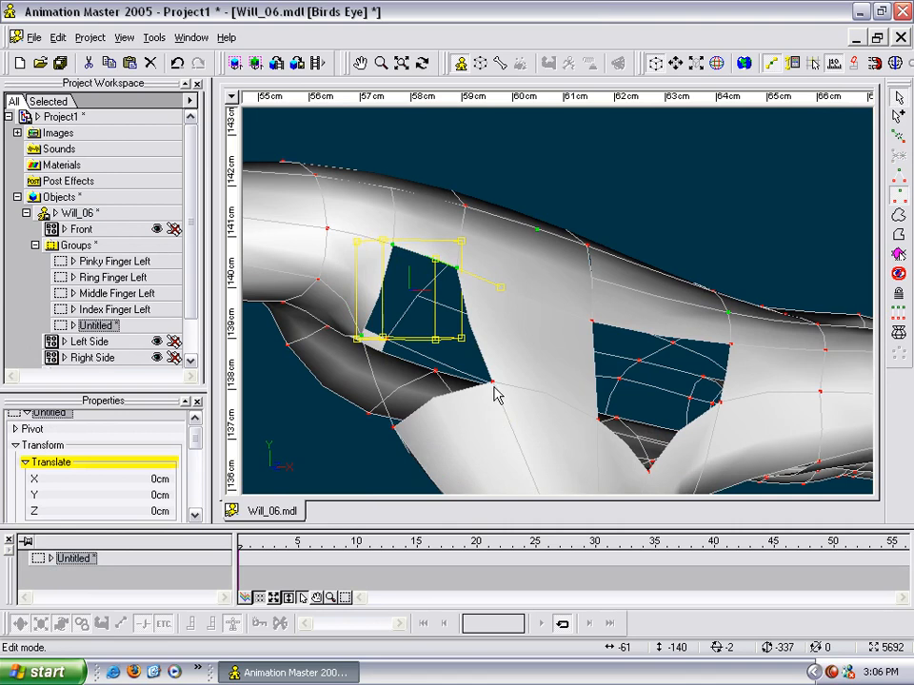
pyautogui.keyDown('shift'); pyautogui.click(493, 383); pyautogui.keyUp('shift')
pyautogui.keyDown('shift'); pyautogui.click(395, 429); pyautogui.keyUp('shift')
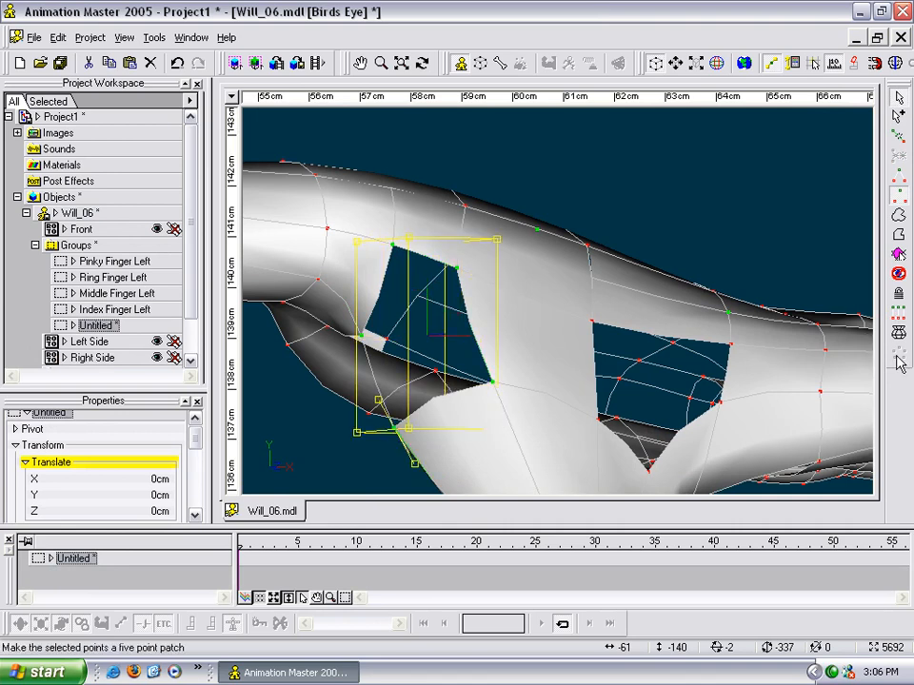
pyautogui.press('/')
pyautogui.moveTo(306, 198); pyautogui.dragTo(562, 450)
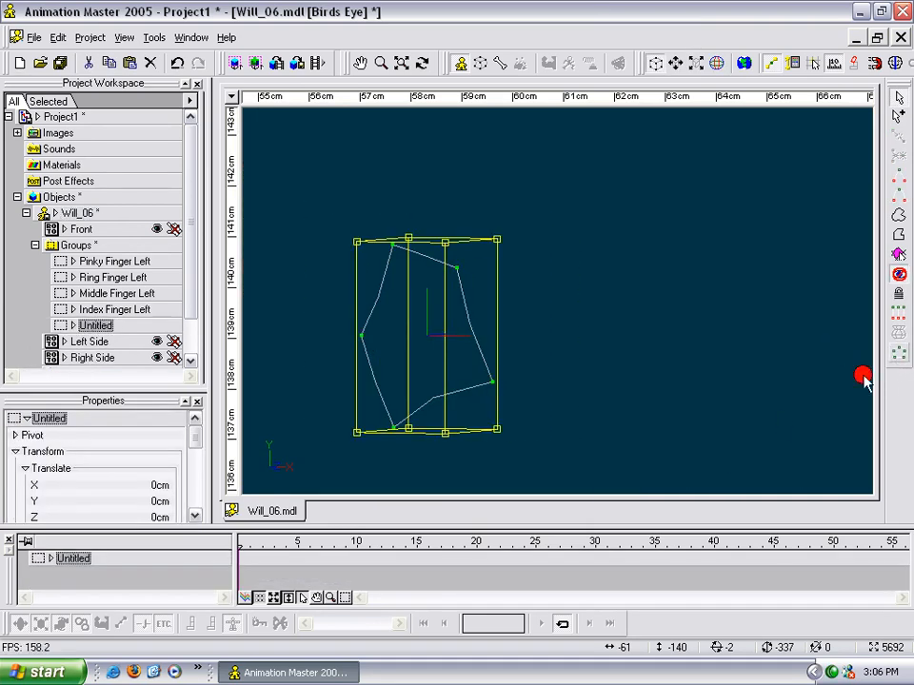
pyautogui.press('5')
pyautogui.press('h')
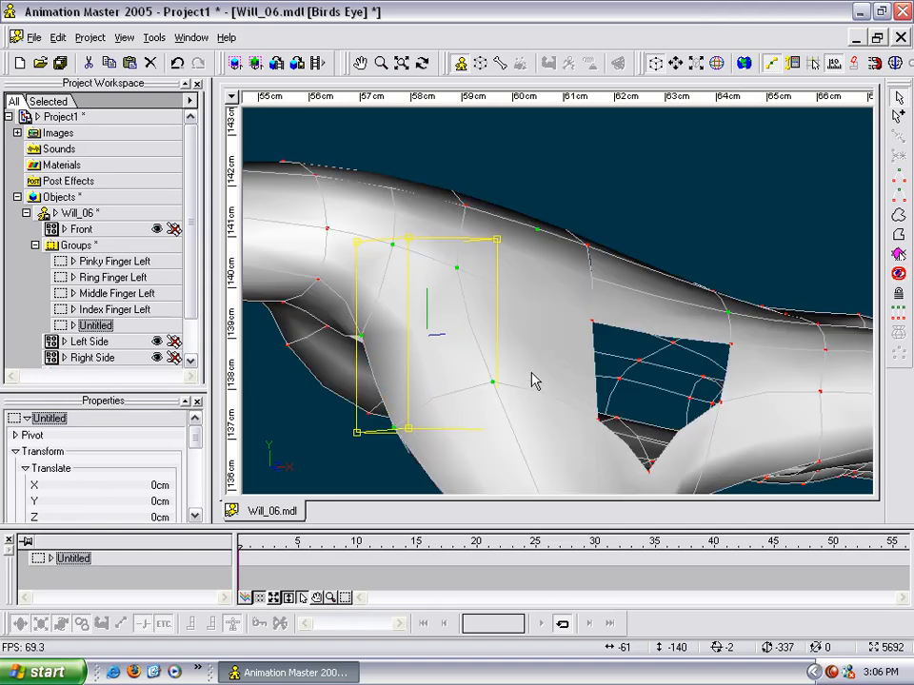
pyautogui.click(597, 355)
pyautogui.keyDown('shift'); pyautogui.click(599, 420); pyautogui.keyUp('shift')
pyautogui.keyDown('shift'); pyautogui.click(650, 469); pyautogui.keyUp('shift')
pyautogui.keyDown('shift'); pyautogui.click(721, 410); pyautogui.keyUp('shift')
pyautogui.keyDown('shift'); pyautogui.click(731, 345); pyautogui.keyUp('shift')
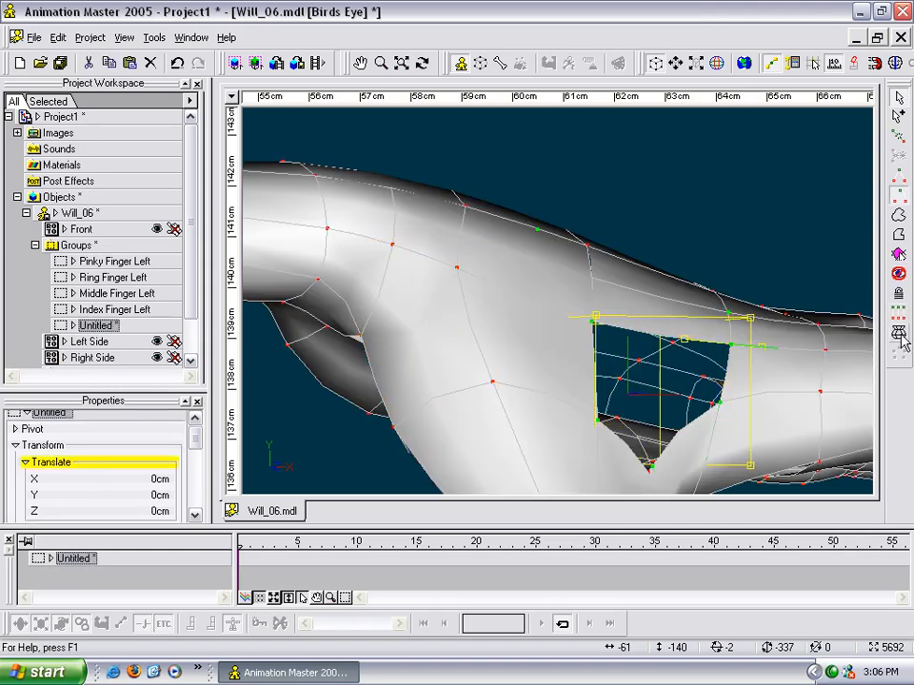
pyautogui.press('/')
pyautogui.hotkey('shift', '/')
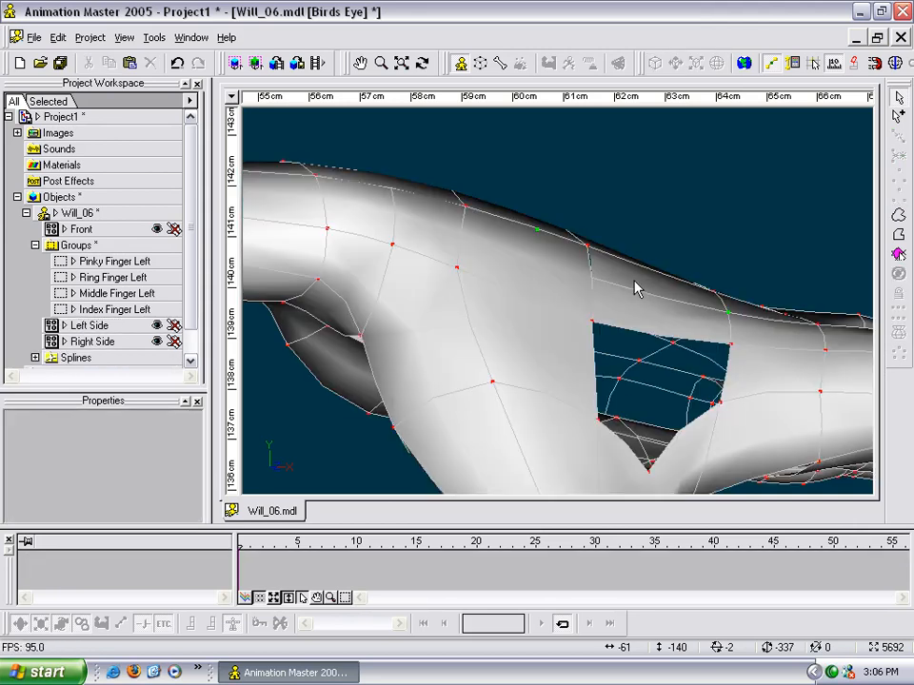
# Step: Try to isolate the five control points around the hole between thumb and index finger for a five-point patch
pyautogui.moveTo(640, 364); pyautogui.dragTo(586, 225, button='middle')
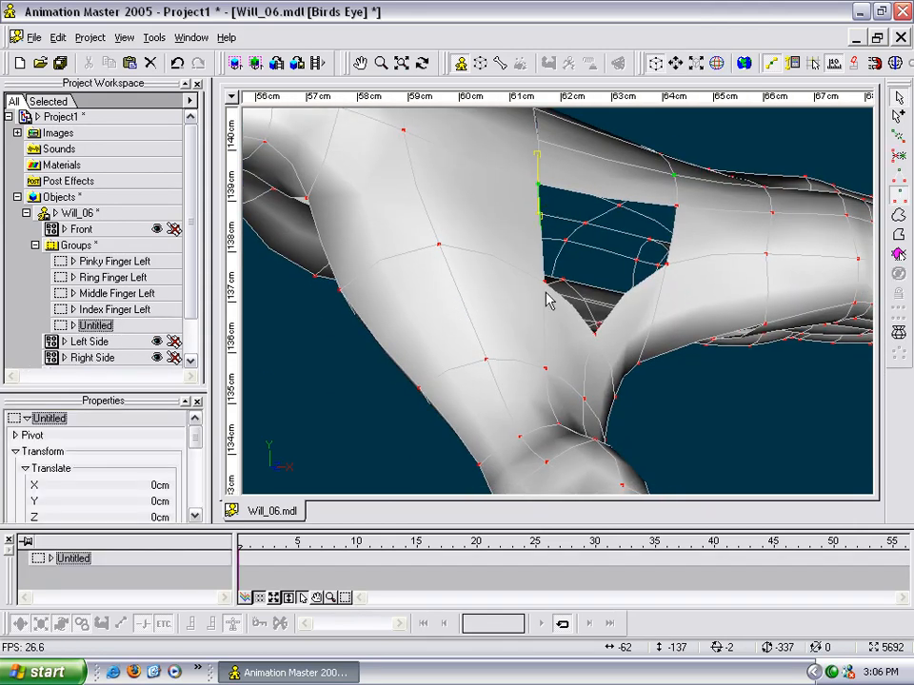
pyautogui.keyDown('shift'); pyautogui.click(545, 283); pyautogui.keyUp('shift')
pyautogui.keyDown('shift'); pyautogui.click(595, 334); pyautogui.keyUp('shift')
pyautogui.keyDown('shift'); pyautogui.click(669, 260); pyautogui.keyUp('shift')
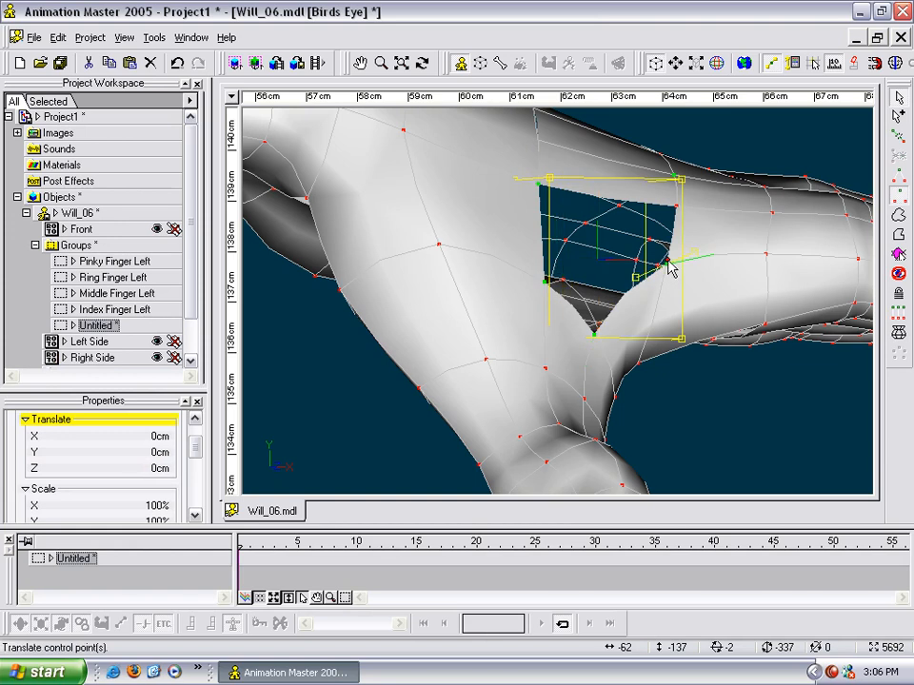
pyautogui.keyDown('shift'); pyautogui.click(676, 207); pyautogui.keyUp('shift')
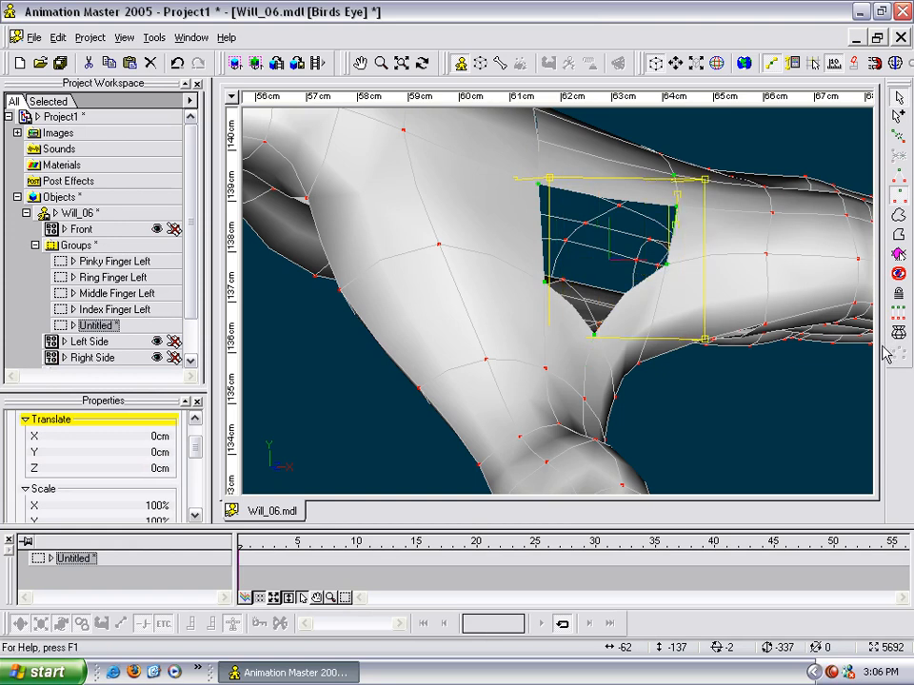
pyautogui.press('/')
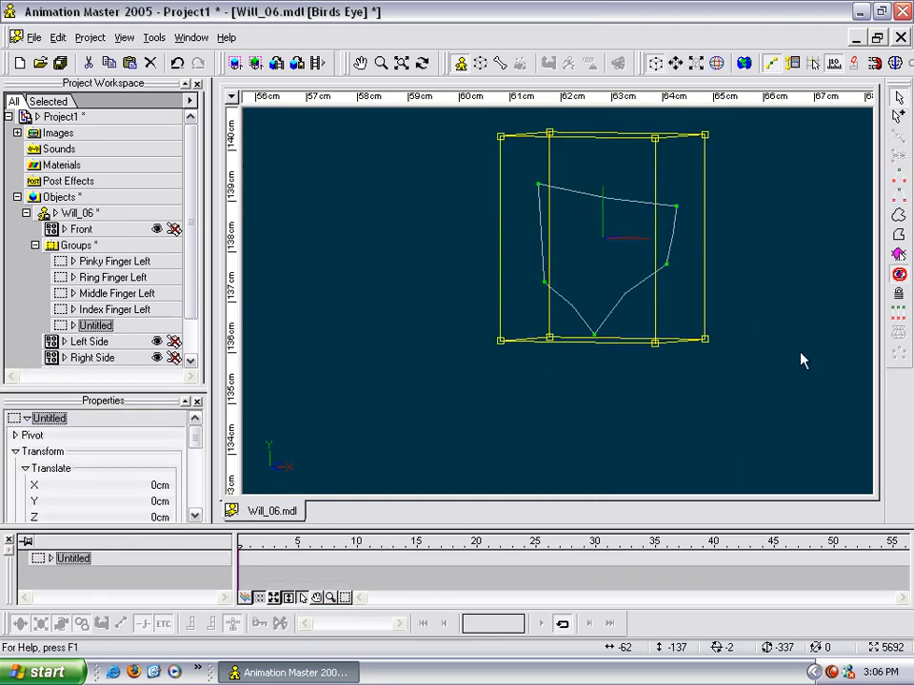
pyautogui.press('t')
pyautogui.moveTo(719, 358)
pyautogui.mouseDown()
pyautogui.moveTo(653, 348)
pyautogui.moveTo(660, 377)
pyautogui.mouseUp()
pyautogui.press('Escape')
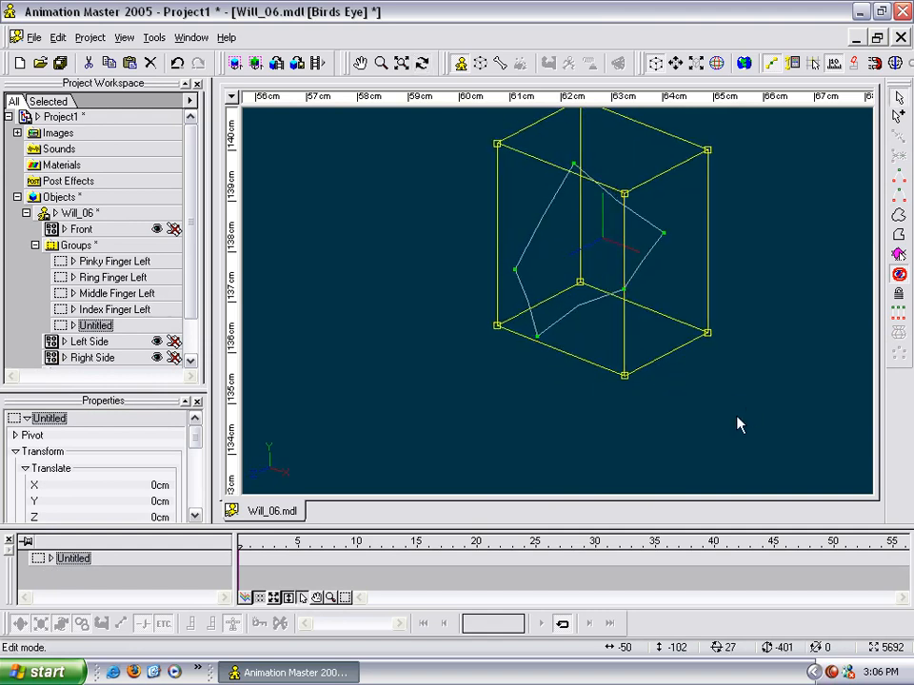
pyautogui.press('h')
pyautogui.scroll(1, 623, 423)
# Step: Delete the short hooked spline segment beside the hole between the thumb and index finger
pyautogui.scroll(-1, 622, 423)
pyautogui.click(622, 424)
pyautogui.moveTo(651, 330); pyautogui.dragTo(641, 425, button='middle')
pyautogui.click(624, 343)
pyautogui.press('t')
pyautogui.moveTo(627, 347); pyautogui.dragTo(627, 374)
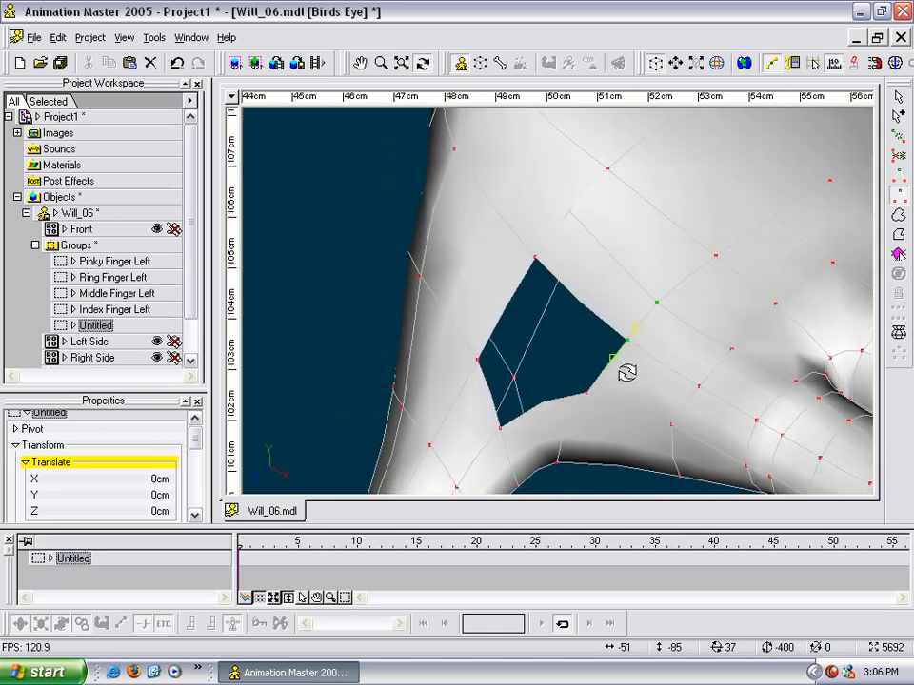
pyautogui.press('Escape')
pyautogui.click(571, 364)
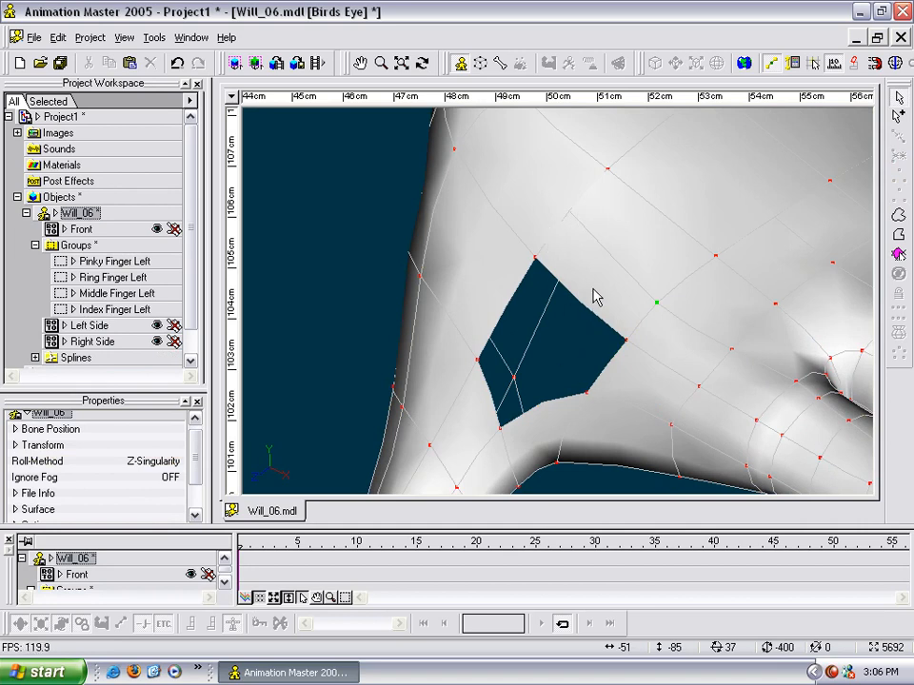
pyautogui.press('8')
pyautogui.click(603, 252)
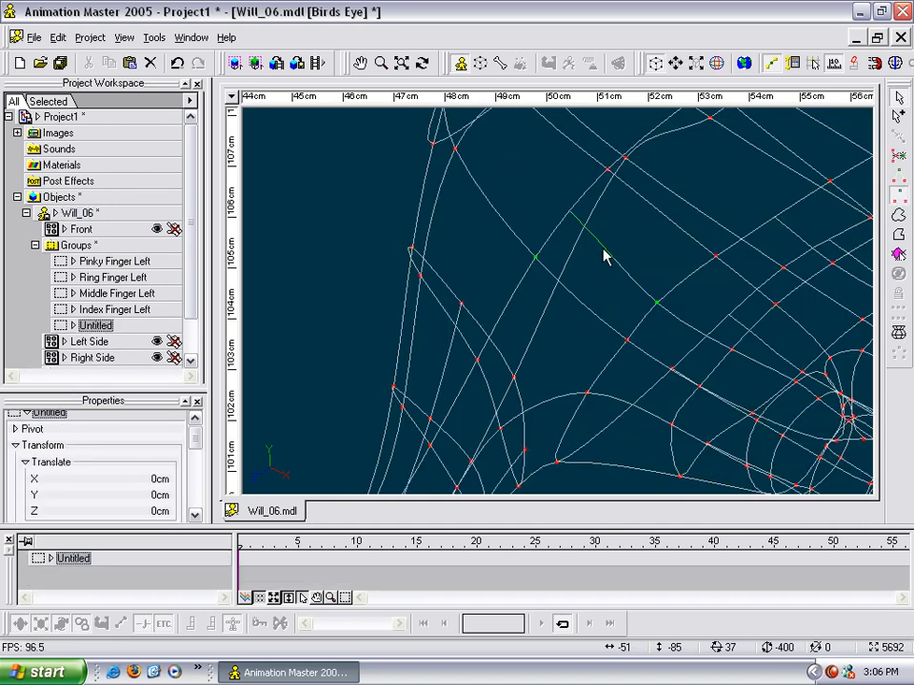
pyautogui.press('Escape')
pyautogui.press('8')
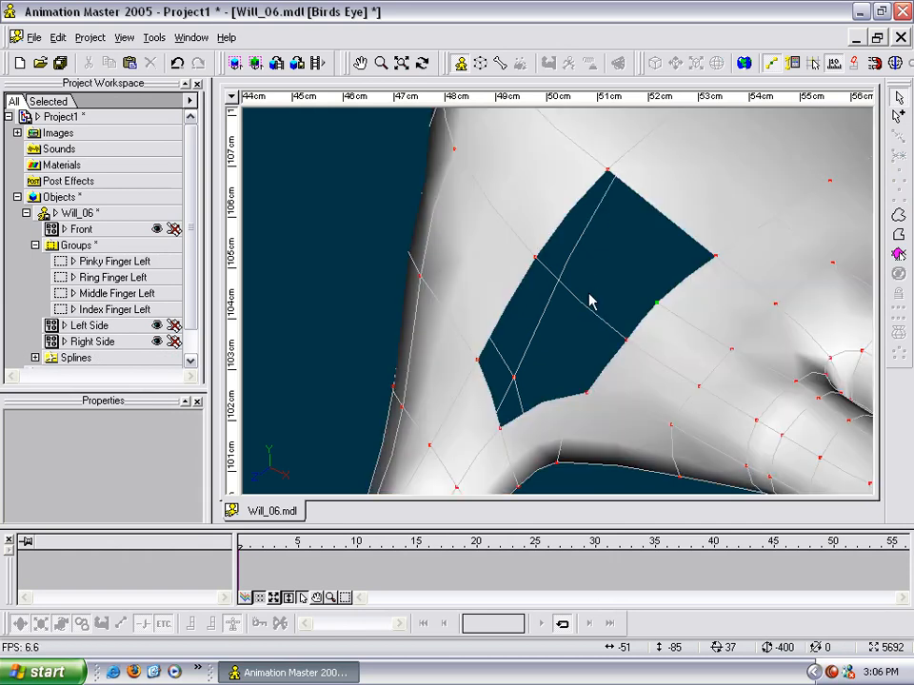
# Step: Isolate the five control points around the lower hole between the thumb and index finger and close it with a five-point patch
pyautogui.click(557, 277)
pyautogui.moveTo(628, 349)
pyautogui.mouseDown()
pyautogui.moveTo(591, 393)
pyautogui.moveTo(516, 431)
pyautogui.moveTo(483, 369)
pyautogui.mouseUp()
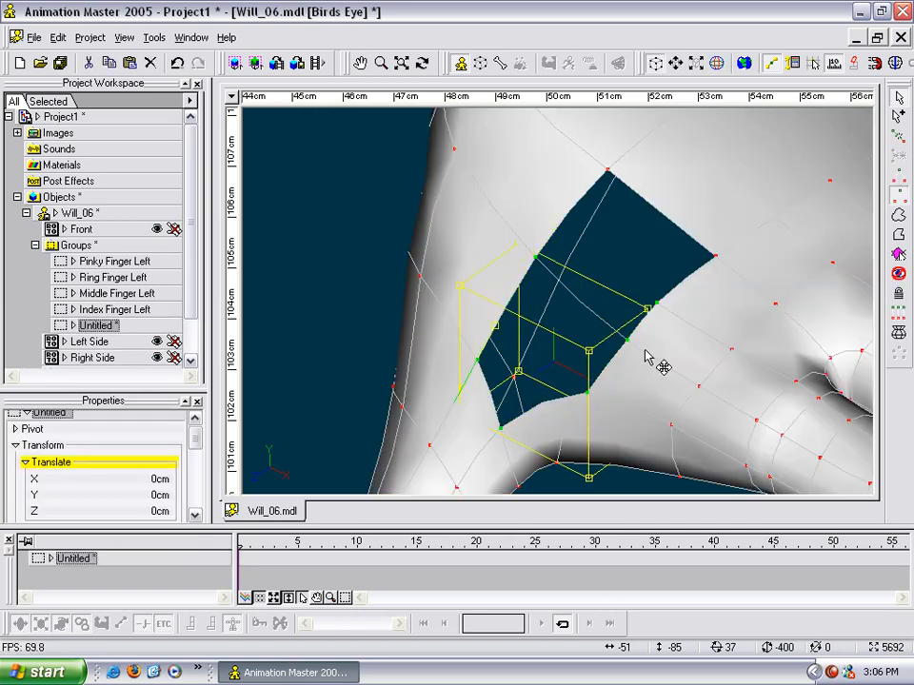
pyautogui.press('h')
pyautogui.moveTo(369, 203); pyautogui.dragTo(718, 494)
pyautogui.click(901, 355)
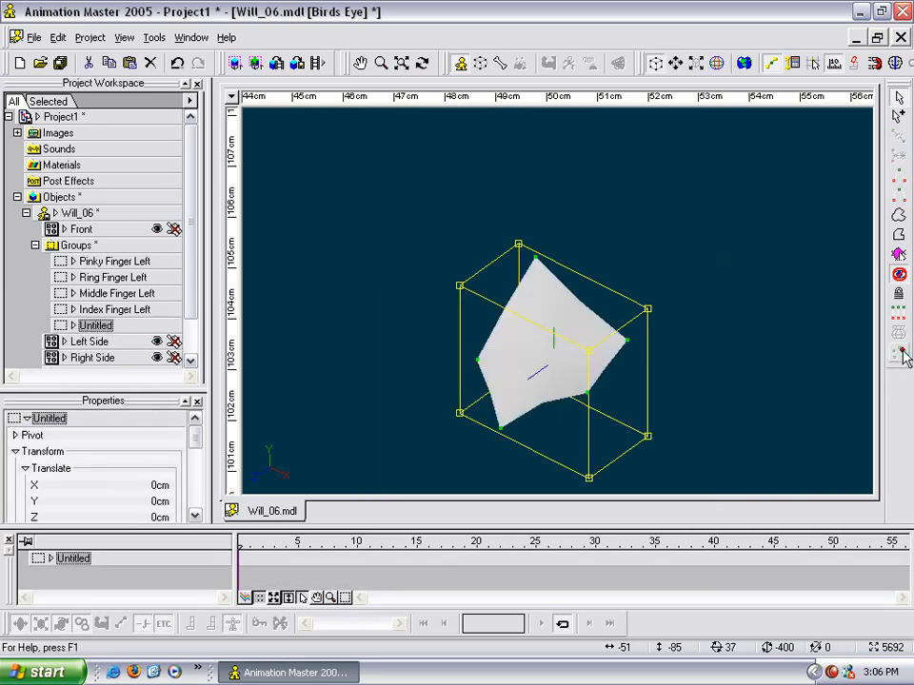
pyautogui.hotkey('shift', 'h')
# Step: Extend the lengthwise spline's open end across the remaining four-sided hole and hook it onto the opposite spline
pyautogui.click(663, 310)
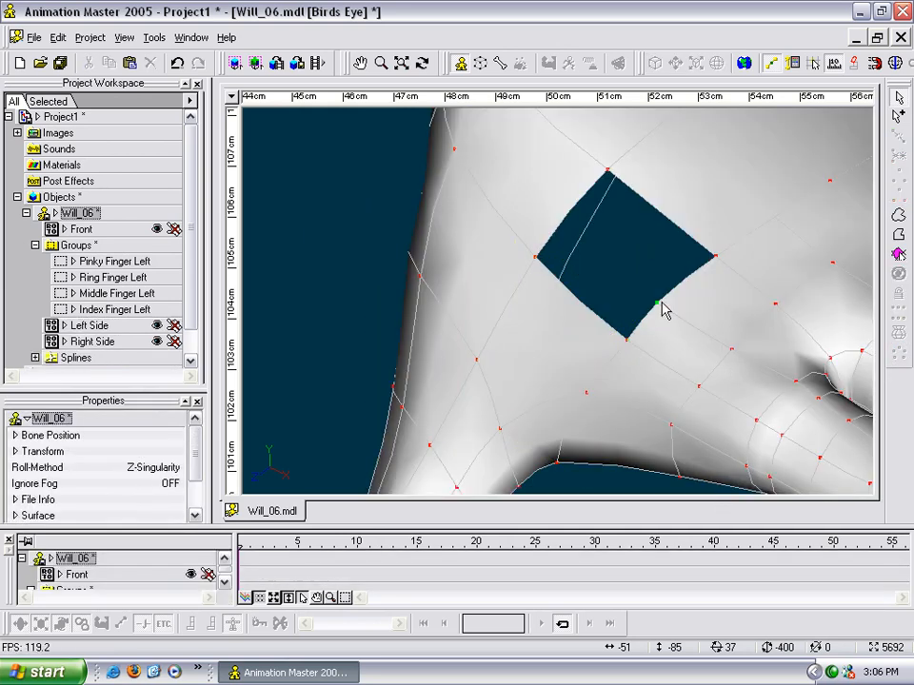
pyautogui.click(658, 305)
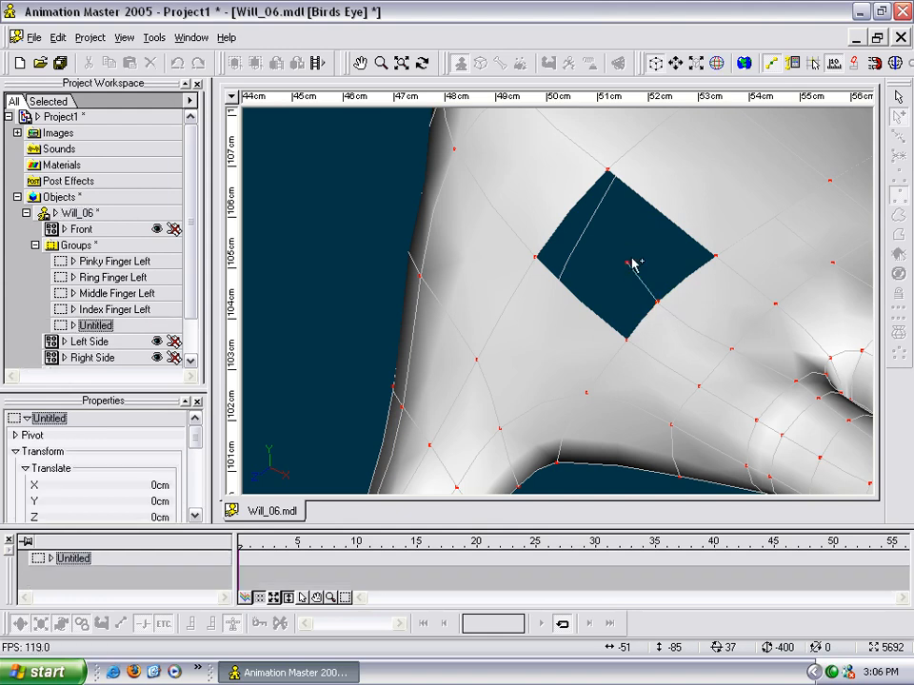
pyautogui.moveTo(669, 310); pyautogui.dragTo(640, 298)
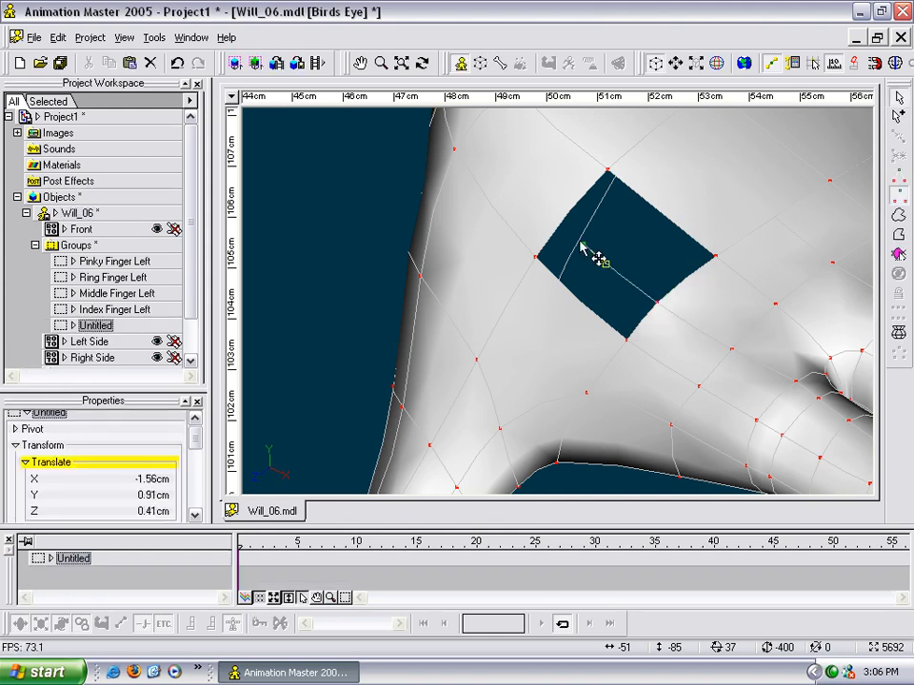
pyautogui.click(609, 298)
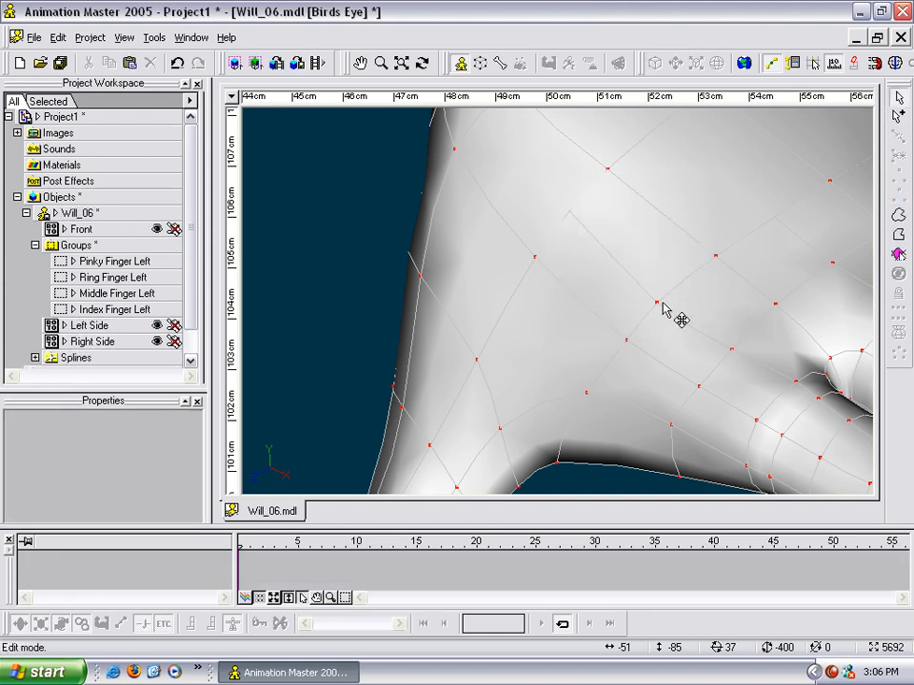
# Step: Examine the surface between the thumb and index finger and the overall shape of the hand
pyautogui.click(659, 304)
pyautogui.press('t')
pyautogui.moveTo(655, 312); pyautogui.dragTo(755, 320)
pyautogui.press('t')
pyautogui.scroll(-5, 753, 318)
pyautogui.press('m')
pyautogui.press('t')
pyautogui.moveTo(720, 356); pyautogui.dragTo(687, 272)
pyautogui.moveTo(687, 272); pyautogui.dragTo(619, 243, button='middle')
pyautogui.scroll(-2, 694, 288)
pyautogui.click(537, 343)
pyautogui.press('t')
pyautogui.moveTo(537, 343); pyautogui.dragTo(553, 363)
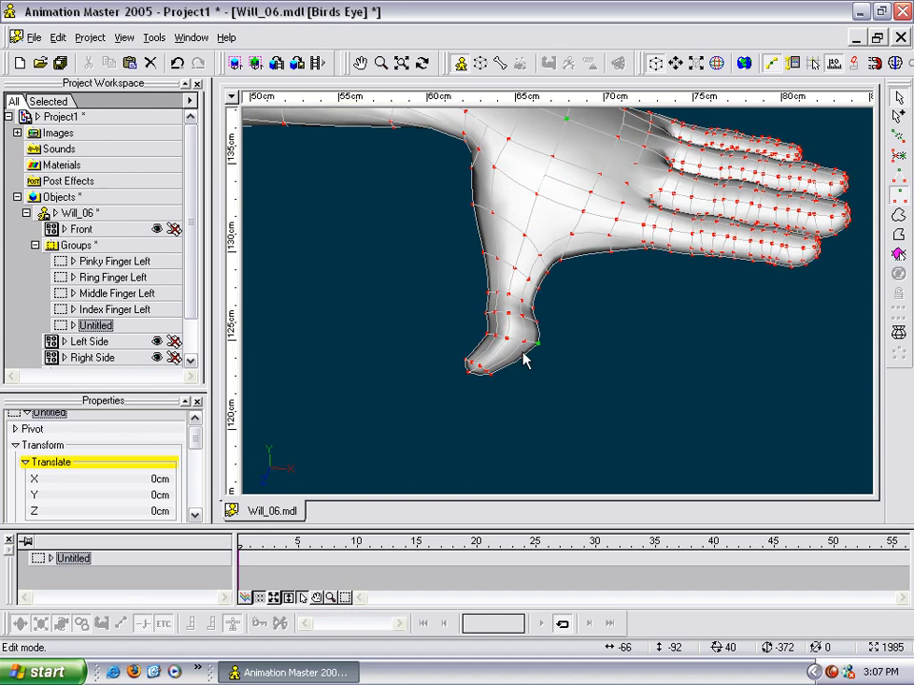
# Step: Examine the palm side of the hand and the underside of the thumb's base up to the wrist
pyautogui.press('t')
pyautogui.moveTo(547, 276); pyautogui.dragTo(500, 176)
pyautogui.scroll(2, 529, 223)
pyautogui.moveTo(515, 267); pyautogui.dragTo(448, 350, button='middle')
pyautogui.scroll(2, 522, 349)
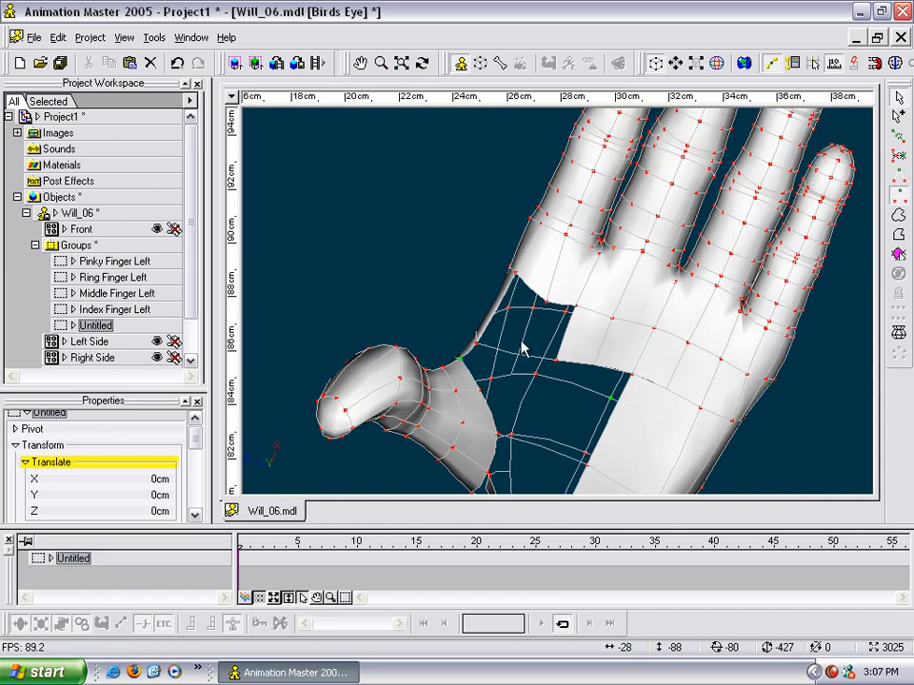
pyautogui.moveTo(536, 364); pyautogui.dragTo(499, 397)
pyautogui.moveTo(498, 395); pyautogui.dragTo(466, 198, button='middle')
pyautogui.moveTo(454, 336)
pyautogui.mouseDown()
pyautogui.moveTo(468, 388)
pyautogui.moveTo(458, 400)
pyautogui.moveTo(488, 310)
pyautogui.moveTo(451, 346)
pyautogui.moveTo(447, 380)
pyautogui.moveTo(449, 343)
pyautogui.moveTo(432, 363)
pyautogui.moveTo(451, 319)
pyautogui.mouseUp()
pyautogui.moveTo(451, 319); pyautogui.dragTo(453, 314, button='middle')
pyautogui.scroll(3, 445, 302)
pyautogui.moveTo(443, 268); pyautogui.dragTo(459, 333, button='middle')
pyautogui.moveTo(354, 306); pyautogui.dragTo(477, 312)
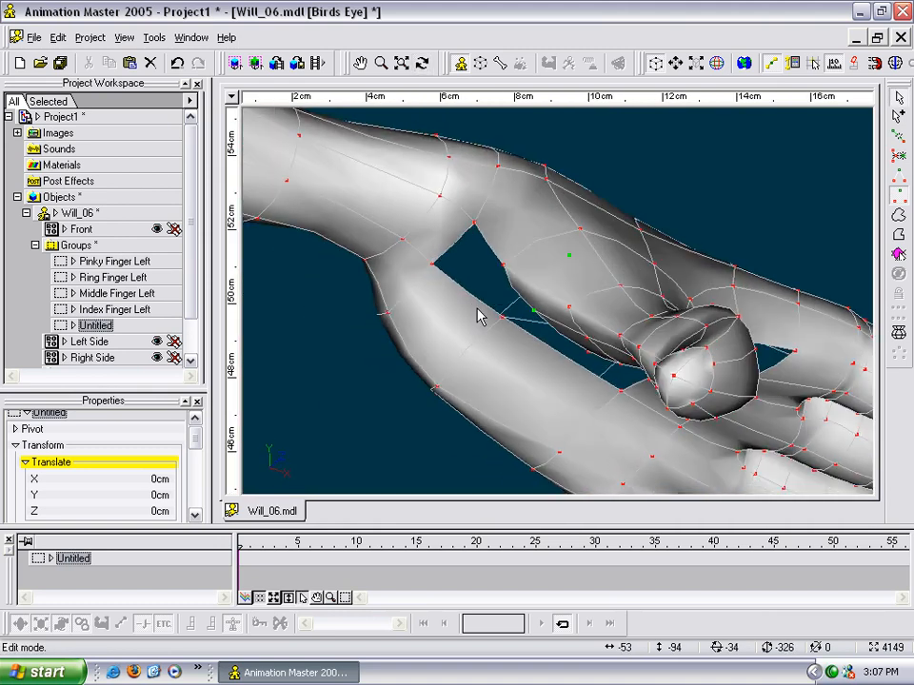
# Step: Isolate the hand from the wrist to the fingertips in the front view and hide the arm
pyautogui.press('1')
pyautogui.scroll(-3, 428, 347)
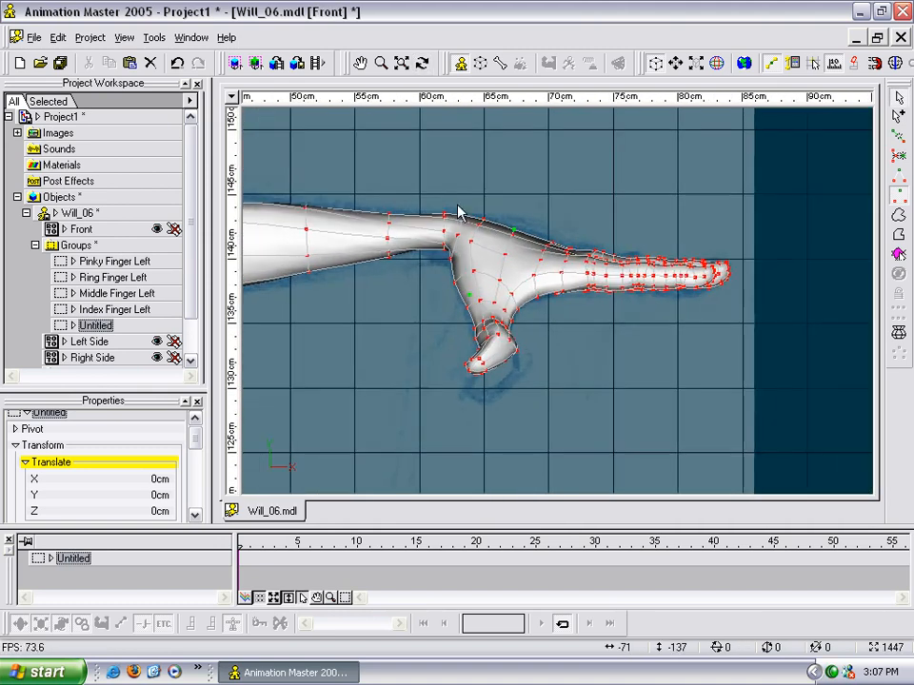
pyautogui.click(451, 220)
pyautogui.moveTo(776, 504); pyautogui.dragTo(781, 497)
pyautogui.press('h')
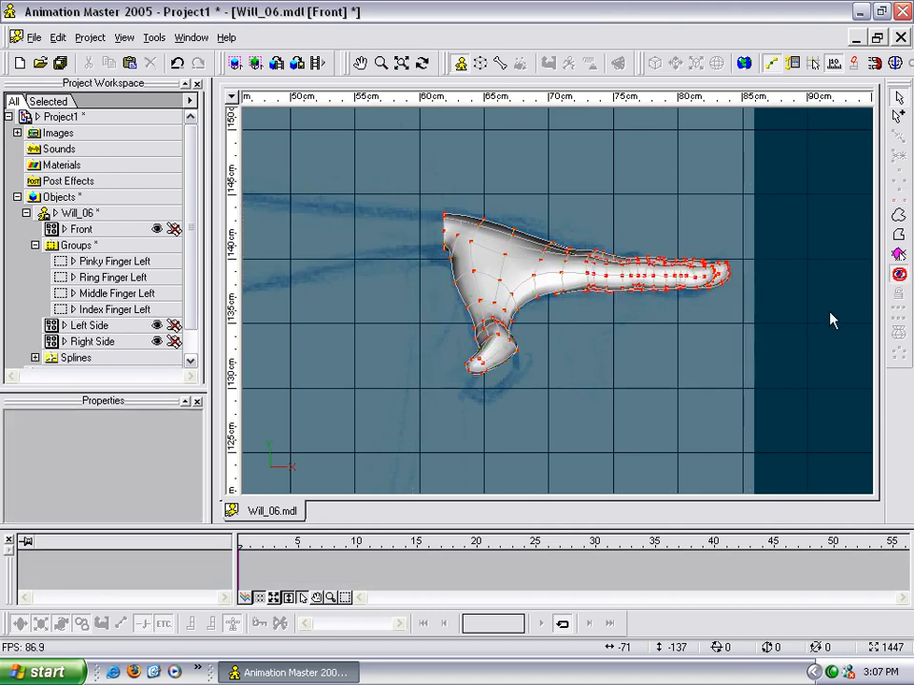
# Step: Examine the open palm area between the thumb and the base of the index finger
pyautogui.click(508, 340)
pyautogui.click(619, 307)
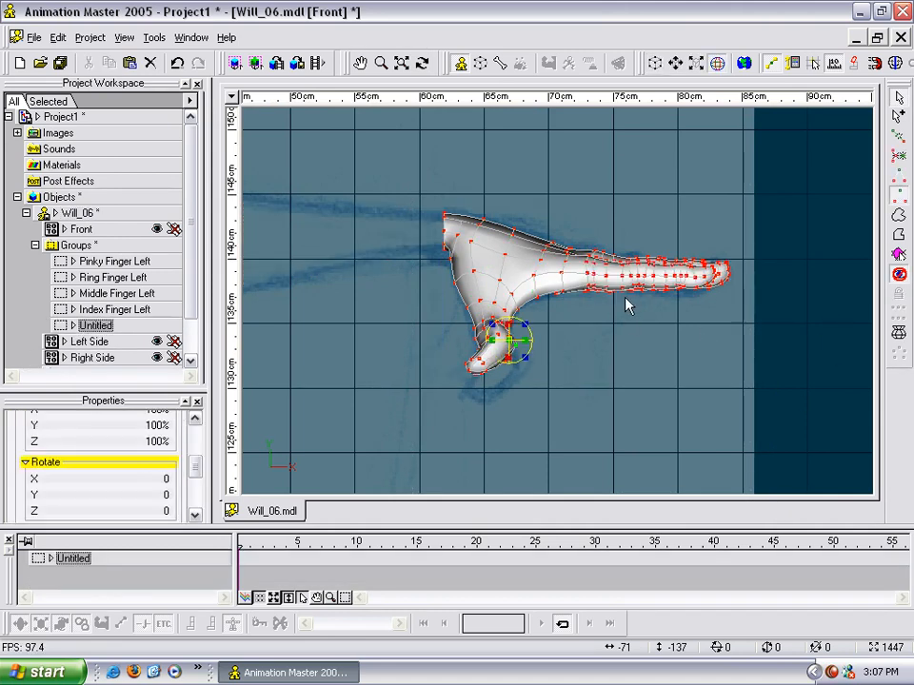
pyautogui.press('t')
pyautogui.moveTo(607, 309); pyautogui.dragTo(612, 275)
pyautogui.moveTo(582, 365); pyautogui.dragTo(621, 267, button='middle')
pyautogui.scroll(3, 618, 231)
pyautogui.scroll(5, 563, 242)
pyautogui.press('t')
pyautogui.moveTo(511, 289); pyautogui.dragTo(588, 319)
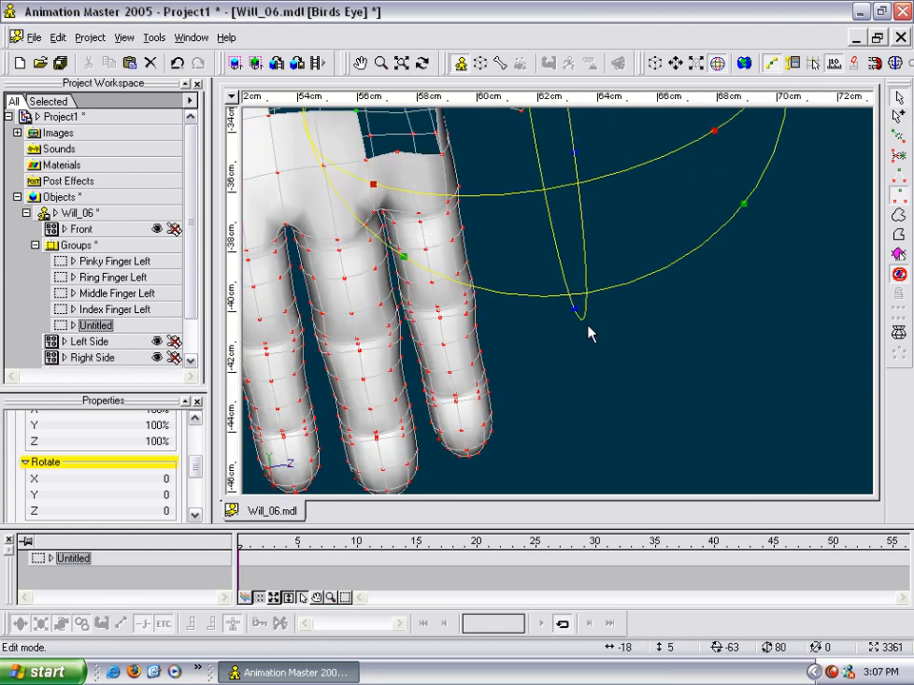
pyautogui.press('Escape')
pyautogui.click(645, 341)
pyautogui.moveTo(474, 253); pyautogui.dragTo(653, 439, button='middle')
pyautogui.click(574, 341)
pyautogui.press('r')
pyautogui.moveTo(586, 384); pyautogui.dragTo(608, 377)
pyautogui.hotkey('ctrl', 'z')
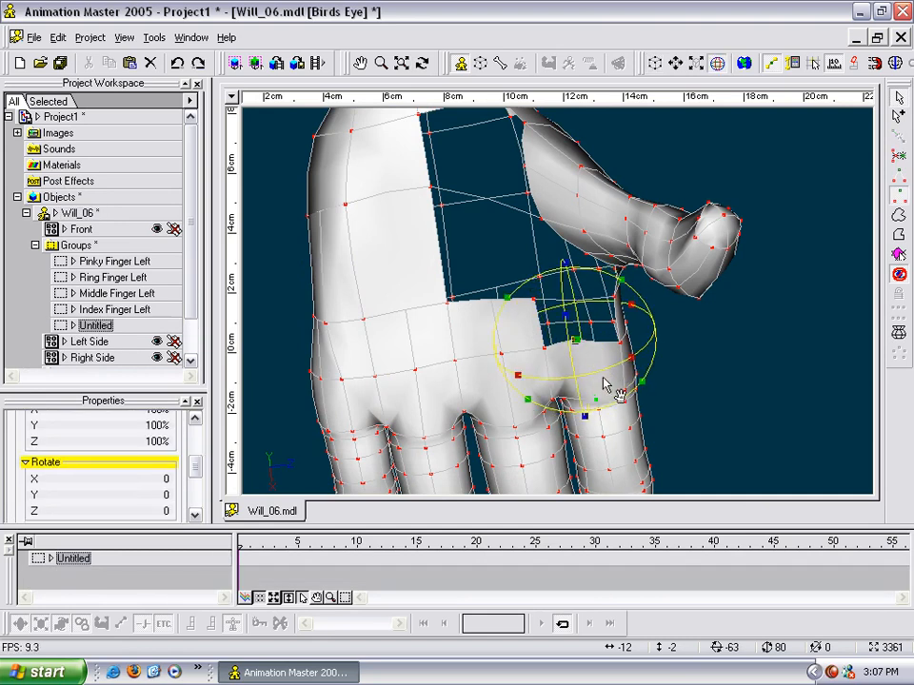
# Step: Insert a control point on the crossing spline above the index finger's base and connect the finger's middle palm-side spline to it
pyautogui.press('Escape')
pyautogui.click(594, 350)
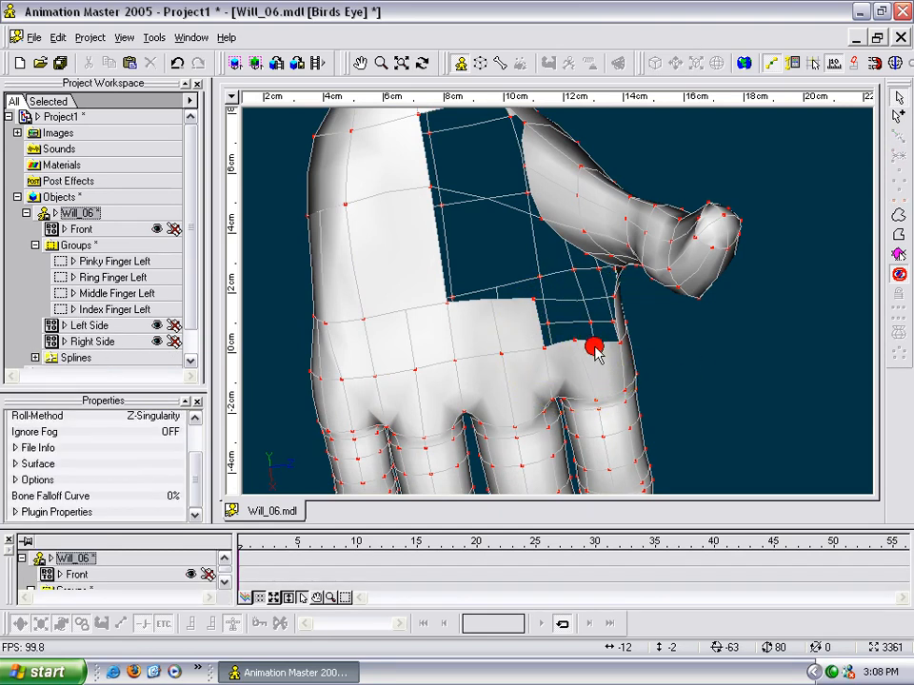
pyautogui.click(577, 342)
pyautogui.press('t')
pyautogui.moveTo(600, 359); pyautogui.dragTo(611, 312)
pyautogui.scroll(5, 612, 311)
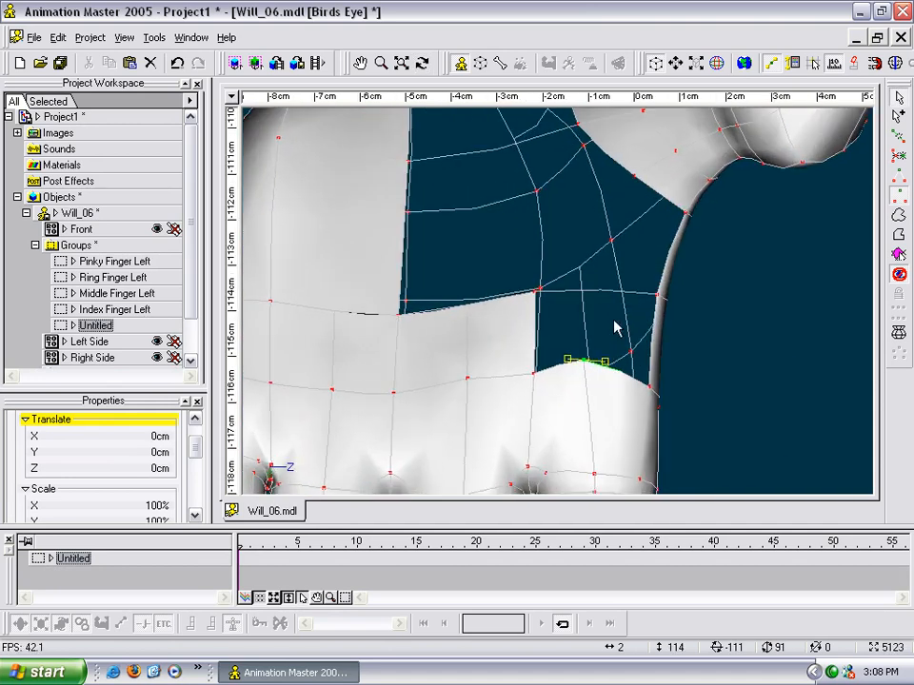
pyautogui.click(608, 260)
pyautogui.click(596, 322)
pyautogui.moveTo(584, 368); pyautogui.dragTo(610, 387)
pyautogui.press('a')
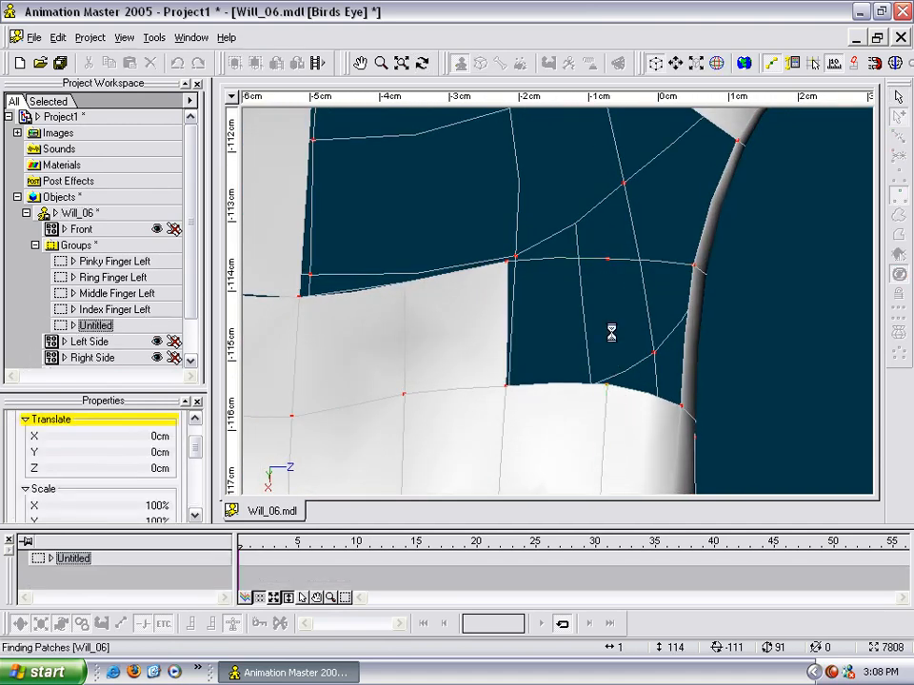
pyautogui.rightClick(611, 261)
# Step: Continue the index finger's spline from the crossing spline to the nearest open control point on the thumb's base
pyautogui.moveTo(612, 264); pyautogui.dragTo(636, 332)
pyautogui.click(608, 260)
pyautogui.press('t')
pyautogui.press('t')
pyautogui.scroll(3, 637, 332)
pyautogui.press('a')
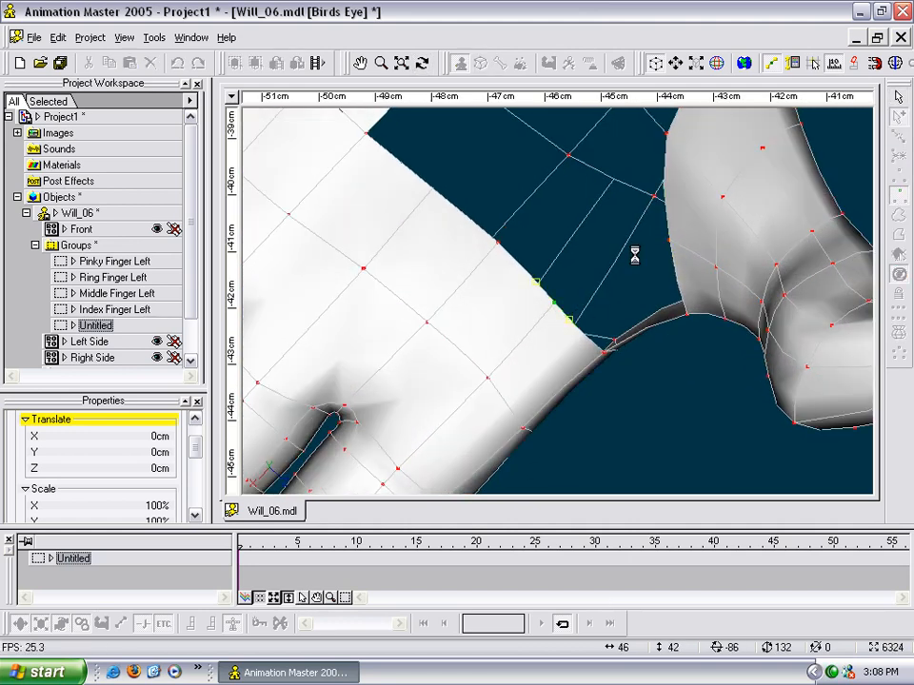
pyautogui.click(669, 250)
pyautogui.press('t')
pyautogui.moveTo(641, 263); pyautogui.dragTo(599, 349)
# Step: Examine the isolated hand from the front and check the splines across the open palm
pyautogui.press('h')
pyautogui.press('t')
pyautogui.press('t')
pyautogui.press('m')
pyautogui.click(585, 323)
pyautogui.press('t')
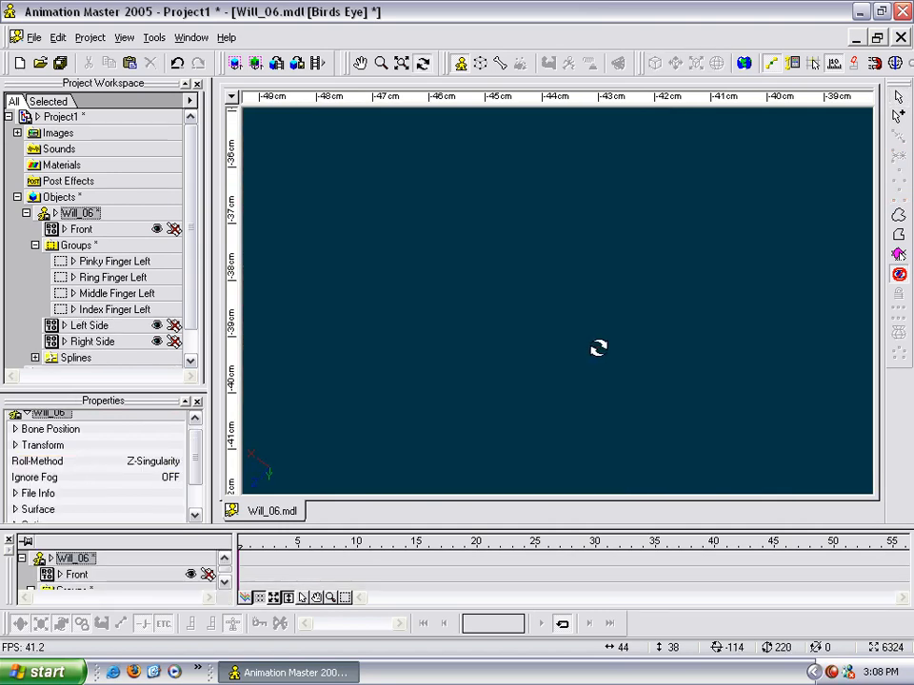
pyautogui.press('1')
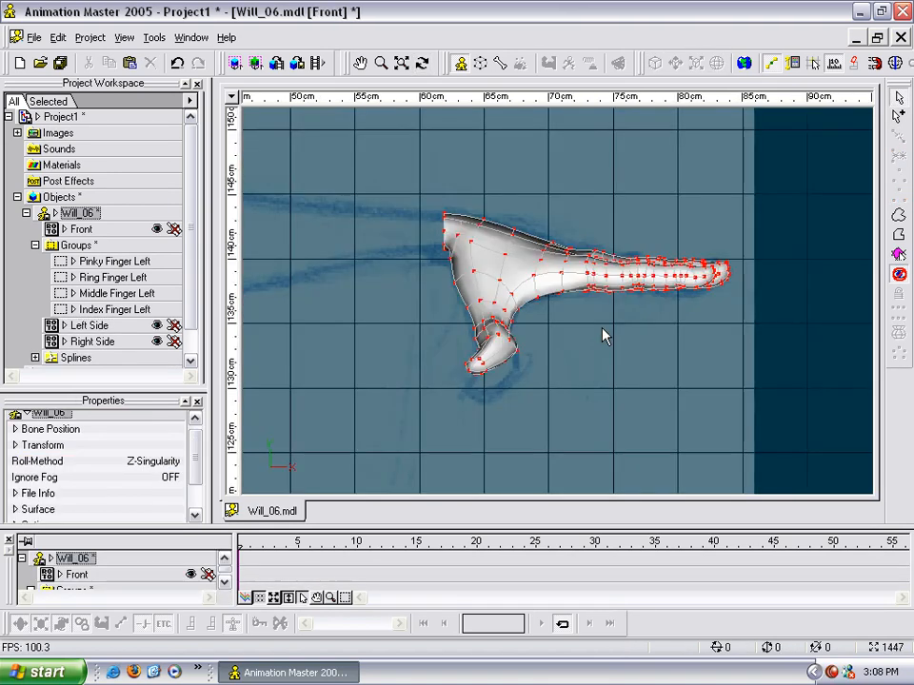
pyautogui.click(538, 298)
pyautogui.press('t')
pyautogui.moveTo(538, 299); pyautogui.dragTo(468, 259)
pyautogui.scroll(2, 581, 251)
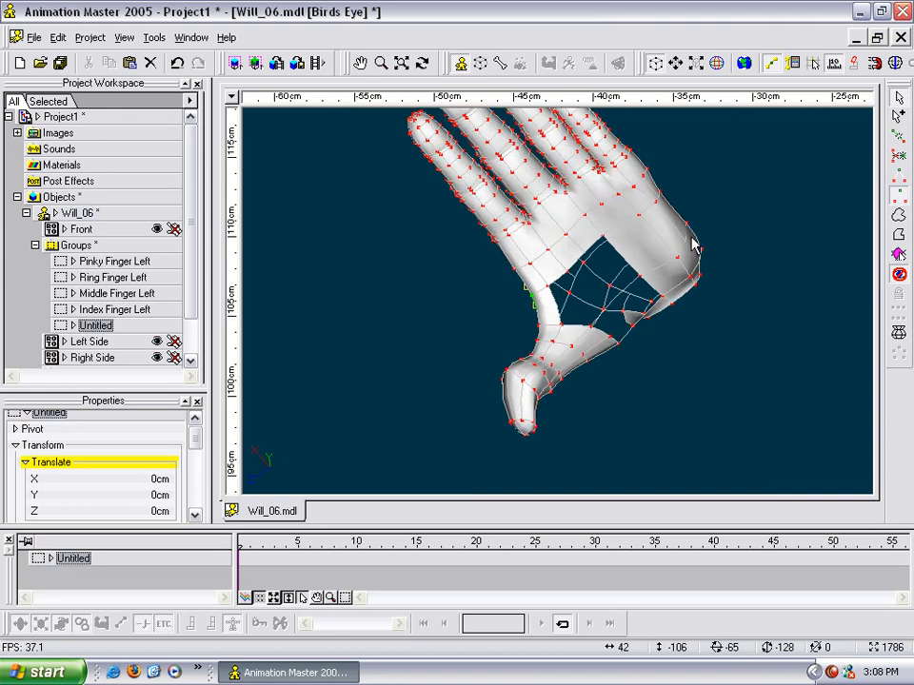
# Step: Examine the back of the hand and its surface along the wrist edge
pyautogui.press('t')
pyautogui.moveTo(676, 264); pyautogui.dragTo(709, 318)
pyautogui.scroll(4, 691, 423)
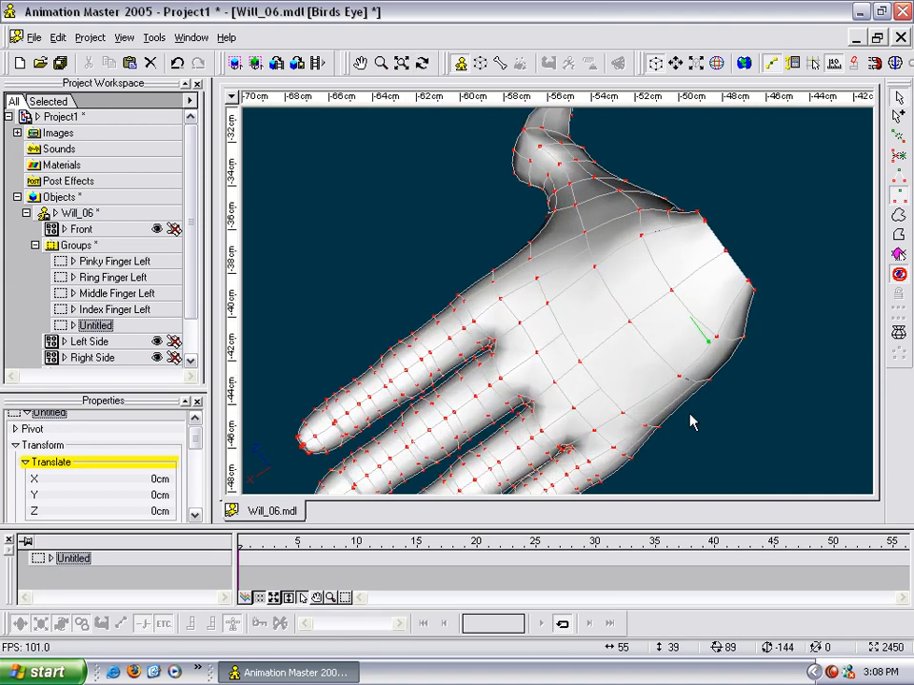
pyautogui.moveTo(767, 321); pyautogui.dragTo(677, 411, button='middle')
pyautogui.click(628, 378)
pyautogui.press('t')
pyautogui.moveTo(682, 382); pyautogui.dragTo(772, 321)
pyautogui.moveTo(595, 405); pyautogui.dragTo(843, 415)
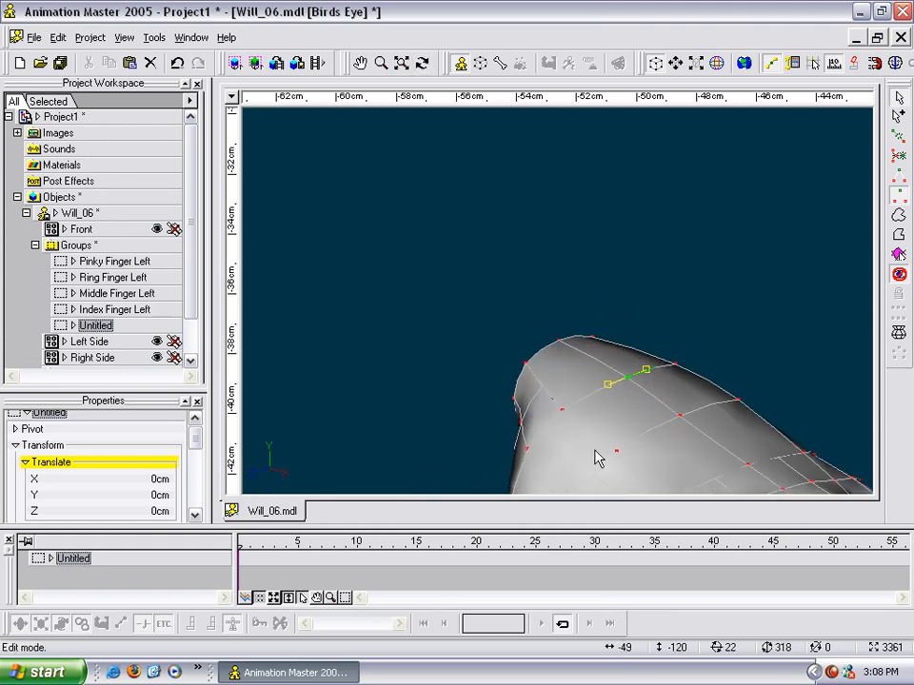
pyautogui.moveTo(584, 395); pyautogui.dragTo(439, 125, button='middle')
pyautogui.scroll(3, 587, 415)
pyautogui.moveTo(514, 171); pyautogui.dragTo(519, 289, button='middle')
pyautogui.scroll(2, 486, 305)
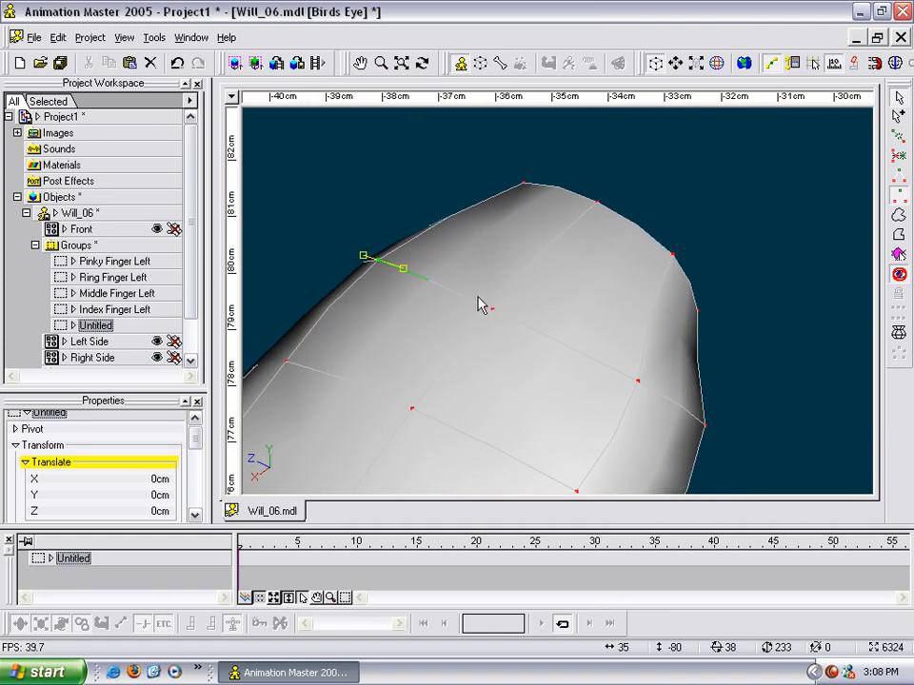
# Step: Insert a control point on the spline beside the loose end near the wrist and move the loose end onto it
pyautogui.click(479, 302)
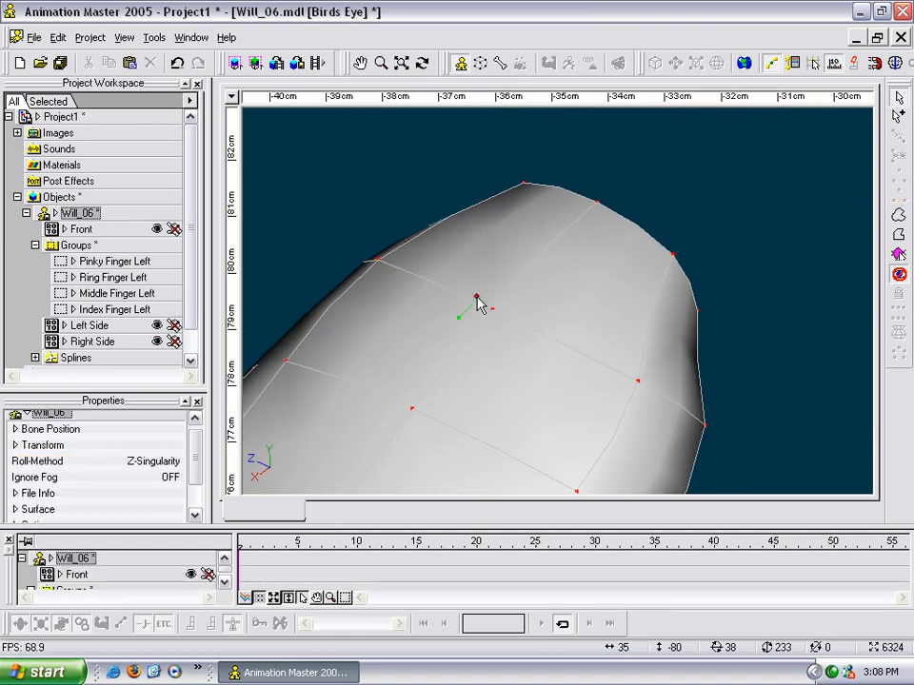
pyautogui.click(477, 299)
pyautogui.click(475, 304)
pyautogui.click(476, 303)
pyautogui.moveTo(477, 305); pyautogui.dragTo(536, 265)
pyautogui.moveTo(638, 380); pyautogui.dragTo(654, 333)
pyautogui.press('t')
pyautogui.moveTo(654, 336); pyautogui.dragTo(374, 351)
pyautogui.press('Escape')
pyautogui.click(384, 338)
pyautogui.click(375, 349)
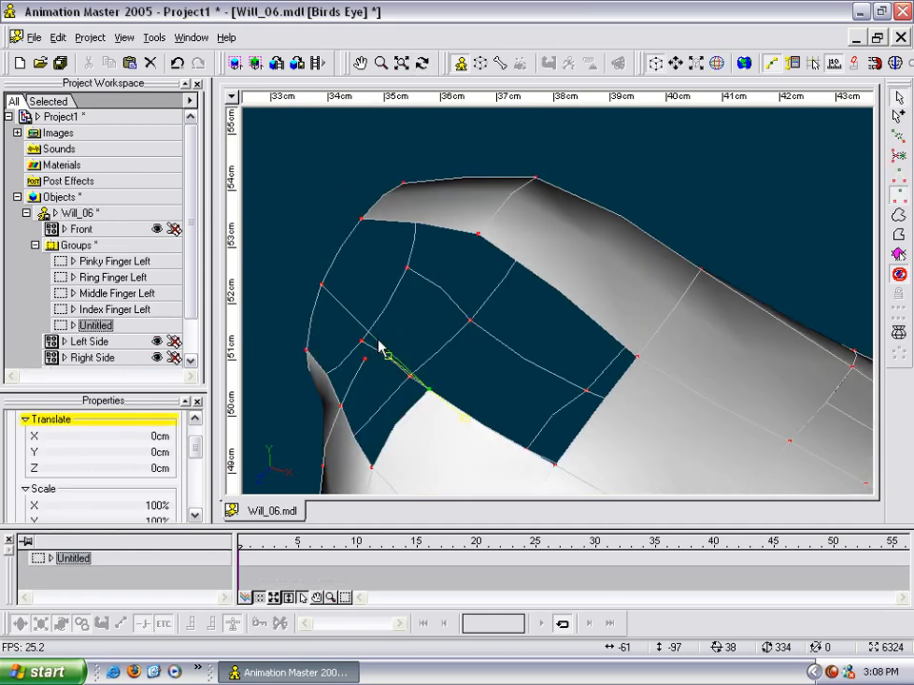
pyautogui.press('y')
pyautogui.click(365, 360)
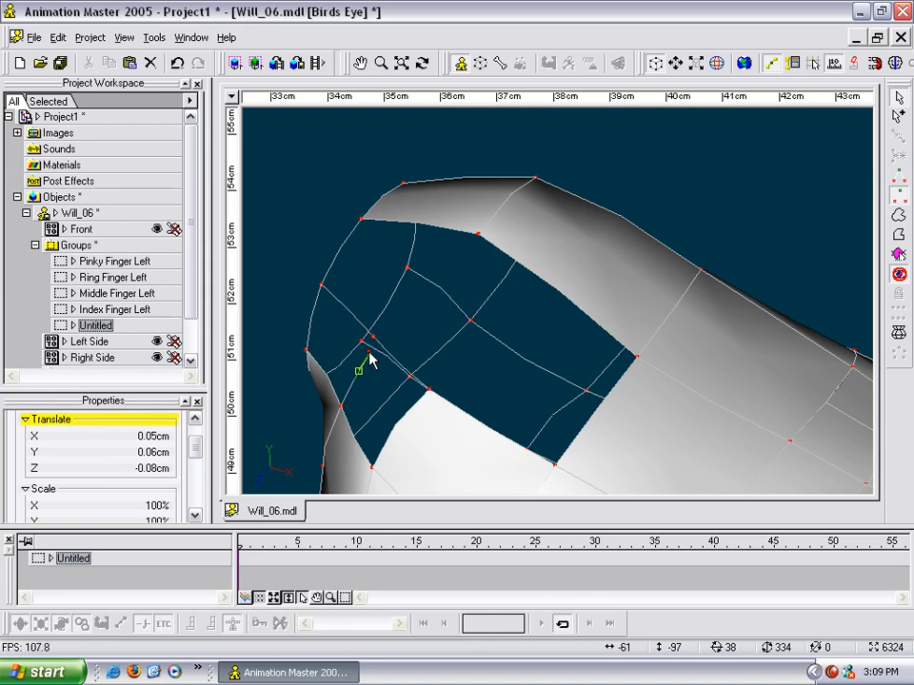
# Step: Examine the remaining hole in the palm and the splines surrounding it
pyautogui.rightClick(477, 238)
pyautogui.press('t')
pyautogui.moveTo(473, 247); pyautogui.dragTo(400, 294)
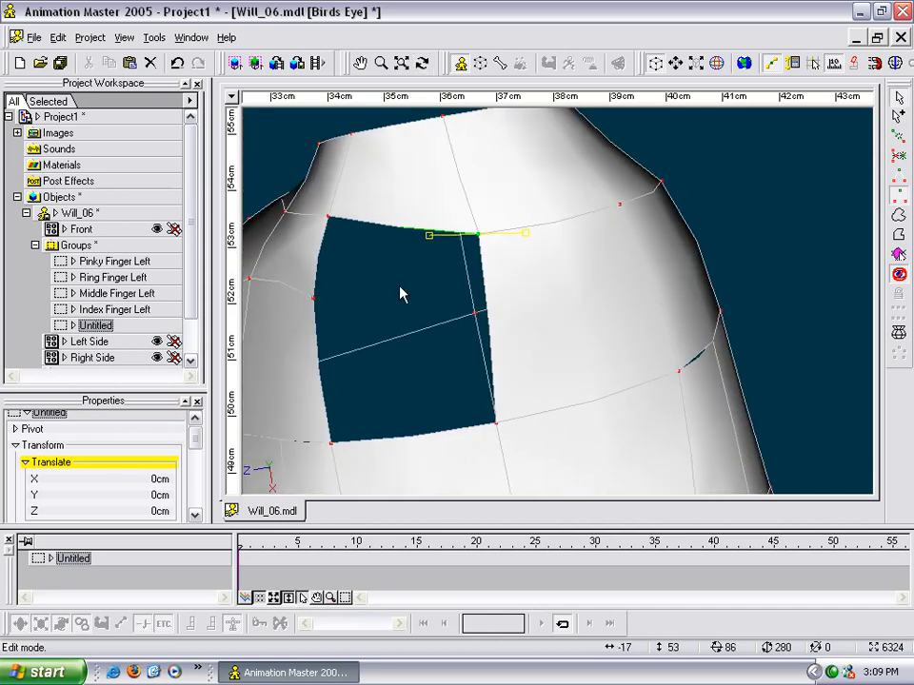
pyautogui.press('m')
pyautogui.moveTo(276, 293); pyautogui.dragTo(382, 251)
pyautogui.moveTo(452, 227); pyautogui.dragTo(474, 238)
pyautogui.press('t')
pyautogui.click(638, 240)
pyautogui.press('t')
pyautogui.moveTo(614, 286); pyautogui.dragTo(543, 189)
# Step: Shift three neighbouring control points of the palm's crossing spline away from the wrist
pyautogui.press('m')
pyautogui.moveTo(552, 240); pyautogui.dragTo(386, 157)
pyautogui.scroll(-4, 518, 384)
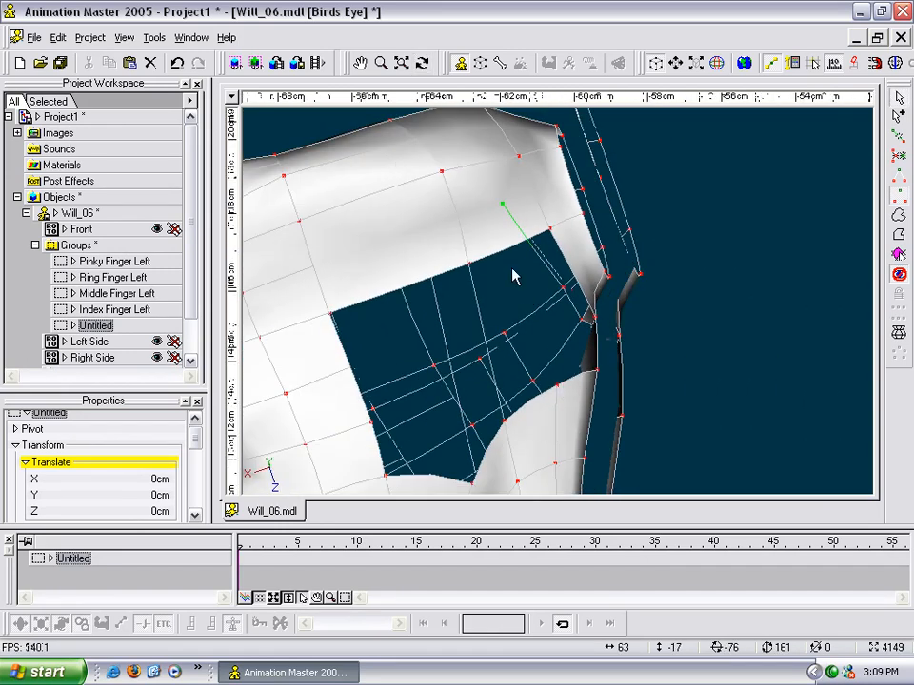
pyautogui.moveTo(442, 172); pyautogui.dragTo(401, 178)
pyautogui.moveTo(392, 121); pyautogui.dragTo(443, 290)
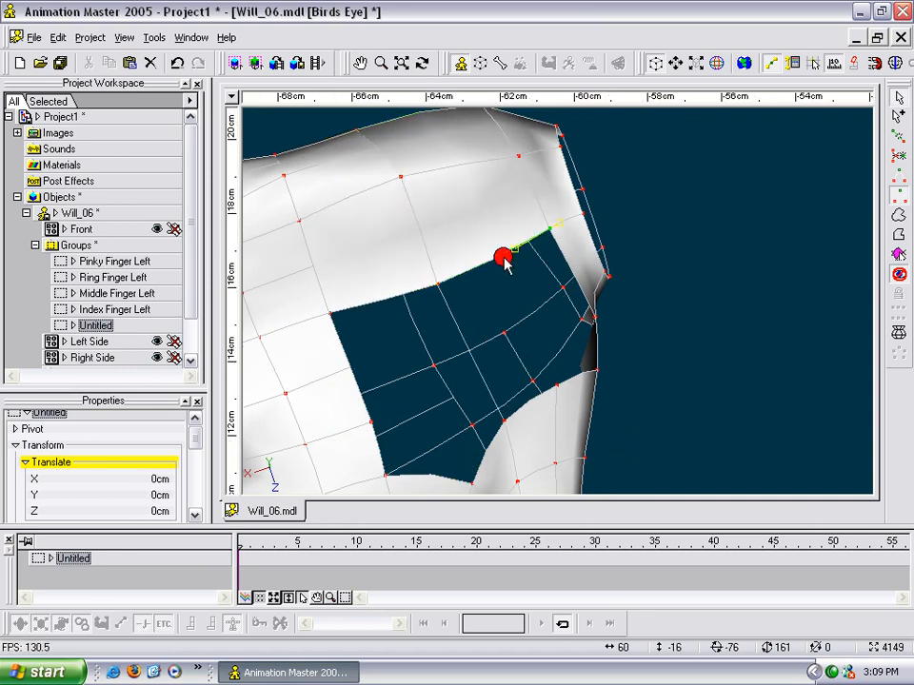
# Step: Insert a control point on the palm's lengthwise splines between the shifted crossing spline and the wrist
pyautogui.press('y')
pyautogui.press('t')
pyautogui.moveTo(525, 318)
pyautogui.mouseDown()
pyautogui.moveTo(526, 349)
pyautogui.moveTo(525, 339)
pyautogui.mouseUp()
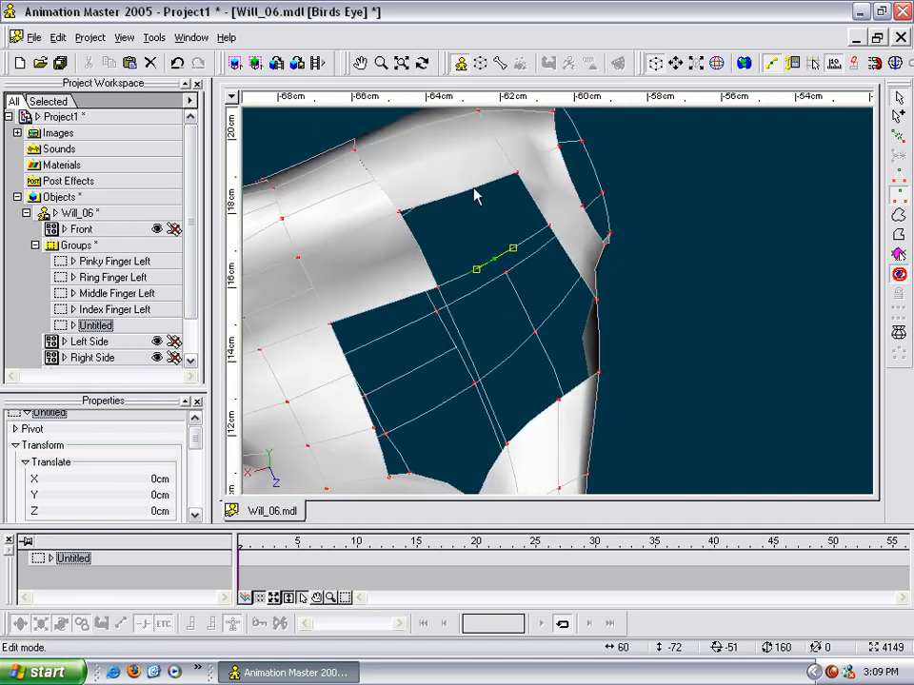
pyautogui.press('y')
pyautogui.press('t')
pyautogui.moveTo(477, 196); pyautogui.dragTo(455, 340)
# Step: Insert matching control points on the remaining lengthwise splines around the hand near the wrist
pyautogui.press('m')
pyautogui.press('t')
pyautogui.moveTo(442, 255); pyautogui.dragTo(443, 274)
pyautogui.press('y')
pyautogui.press('m')
pyautogui.moveTo(412, 184); pyautogui.dragTo(431, 301)
pyautogui.press('t')
pyautogui.moveTo(431, 300); pyautogui.dragTo(431, 291)
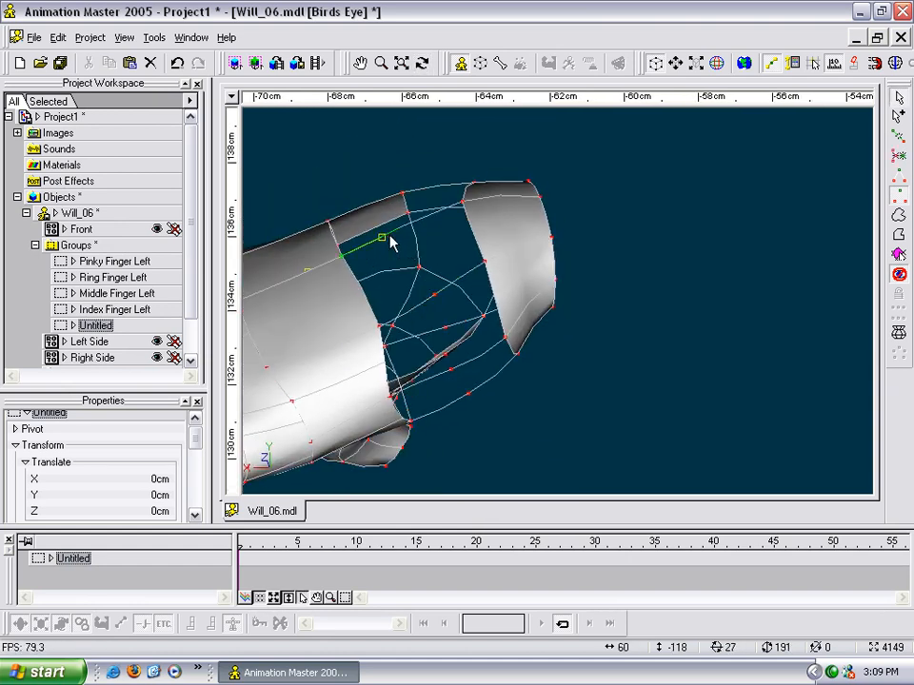
pyautogui.press('t')
pyautogui.moveTo(390, 241); pyautogui.dragTo(471, 287)
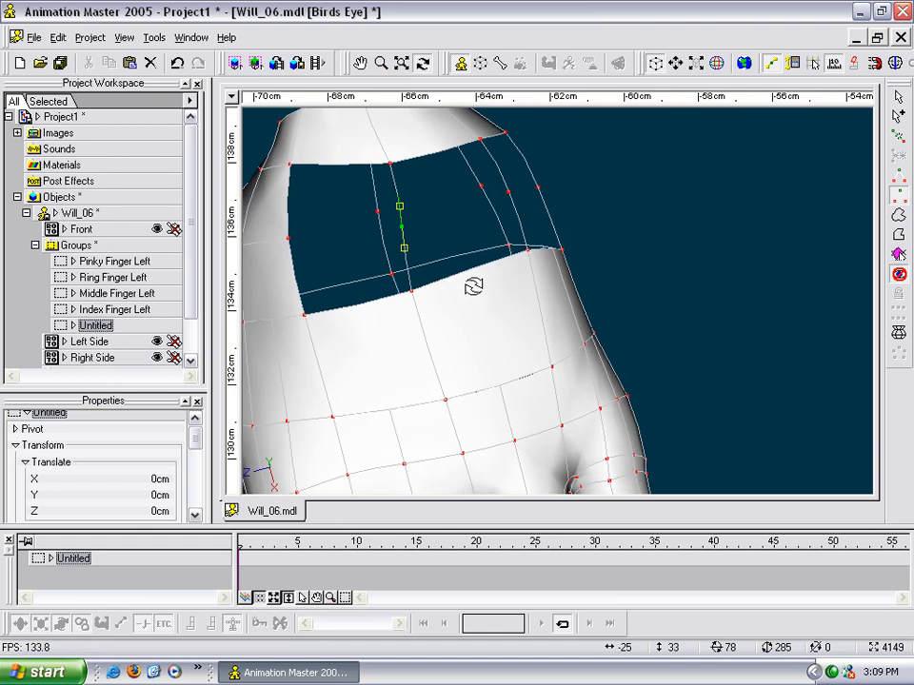
# Step: Draw a new crossing spline over the open area near the wrist through the inserted control points on the lengthwise splines
pyautogui.press('a')
pyautogui.click(289, 238)
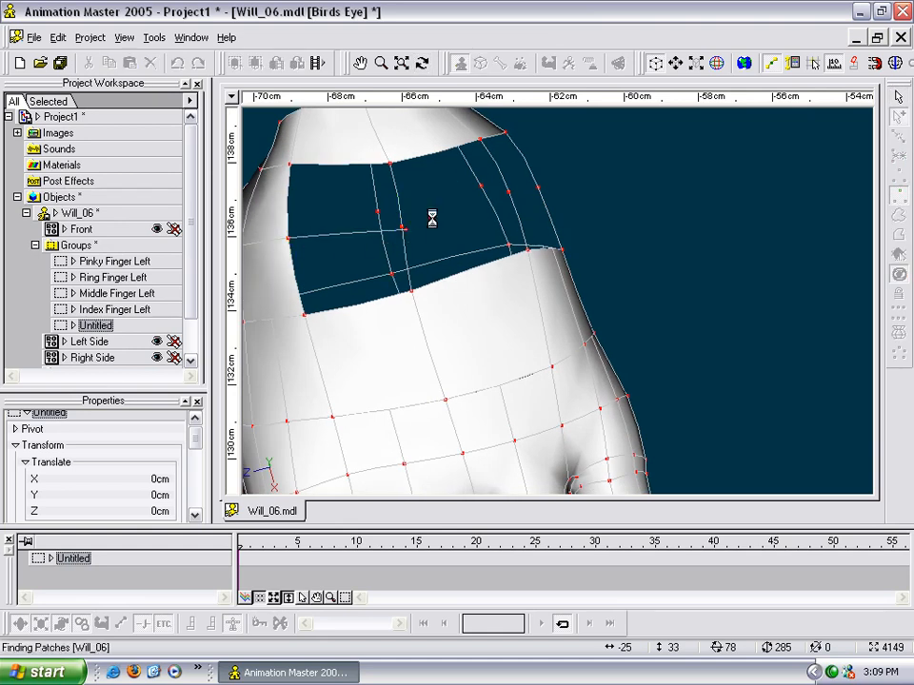
pyautogui.click(404, 229)
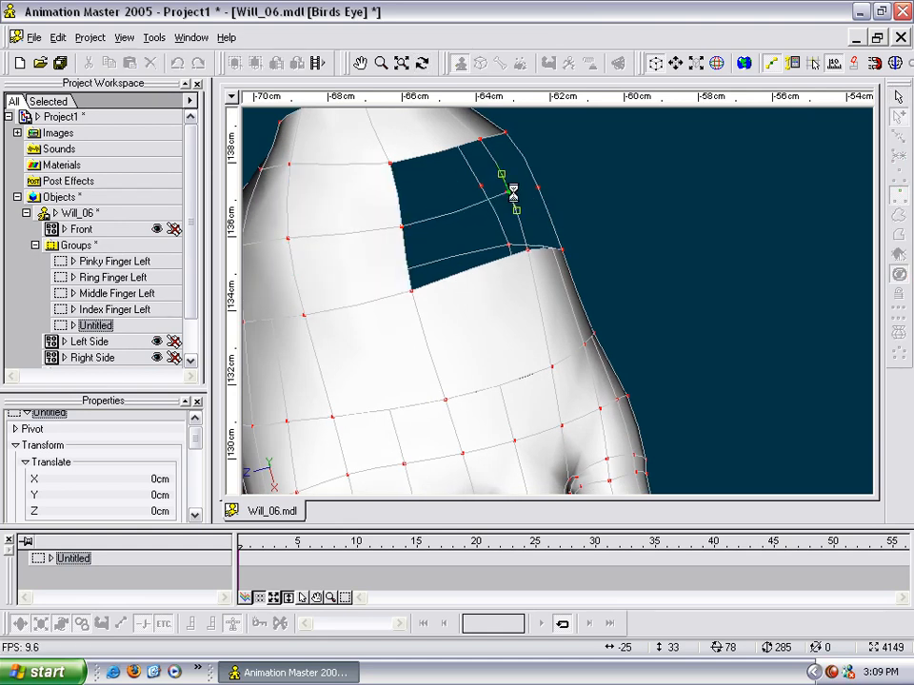
pyautogui.click(509, 195)
# Step: Continue the new crossing spline around the side of the hand through the next inserted control points
pyautogui.press('t')
pyautogui.moveTo(539, 204); pyautogui.dragTo(417, 112)
pyautogui.press('m')
pyautogui.moveTo(469, 216); pyautogui.dragTo(392, 251)
pyautogui.press('z')
pyautogui.moveTo(391, 252); pyautogui.dragTo(450, 250)
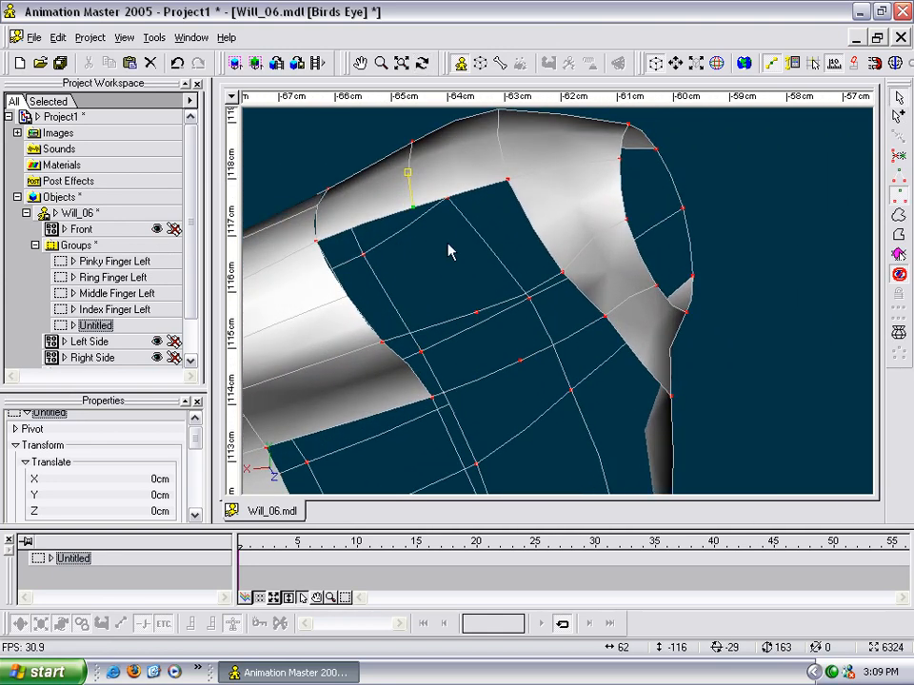
pyautogui.press('a')
pyautogui.click(477, 315)
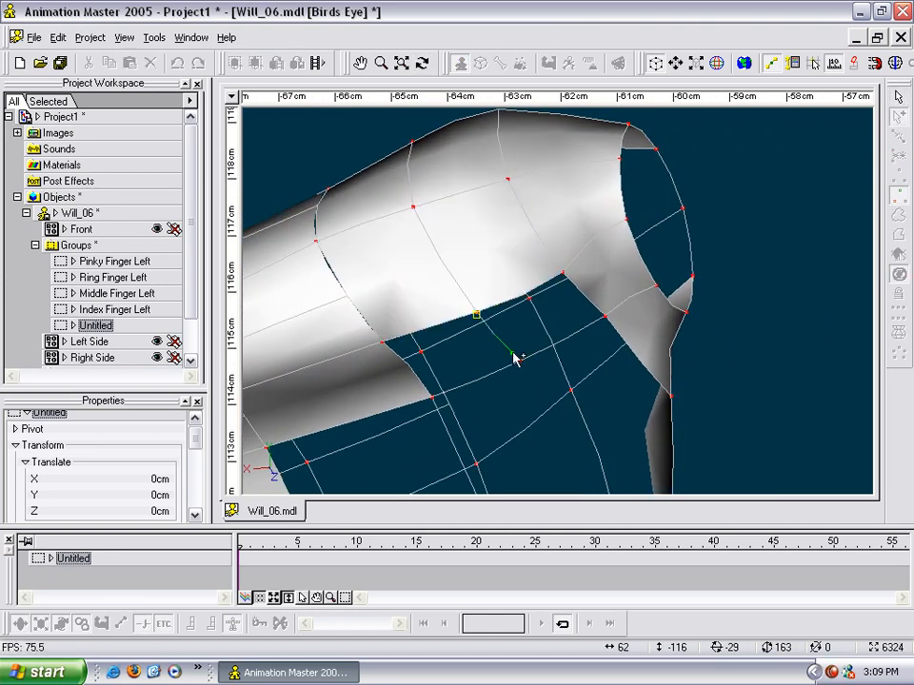
pyautogui.press('Escape')
# Step: Extend the crossing spline on the thumb side to the next control points bordering the open palm
pyautogui.scroll(-4, 559, 398)
pyautogui.press('m')
pyautogui.scroll(3, 532, 332)
pyautogui.moveTo(559, 398); pyautogui.dragTo(516, 302)
pyautogui.press('t')
pyautogui.press('Escape')
pyautogui.press('a')
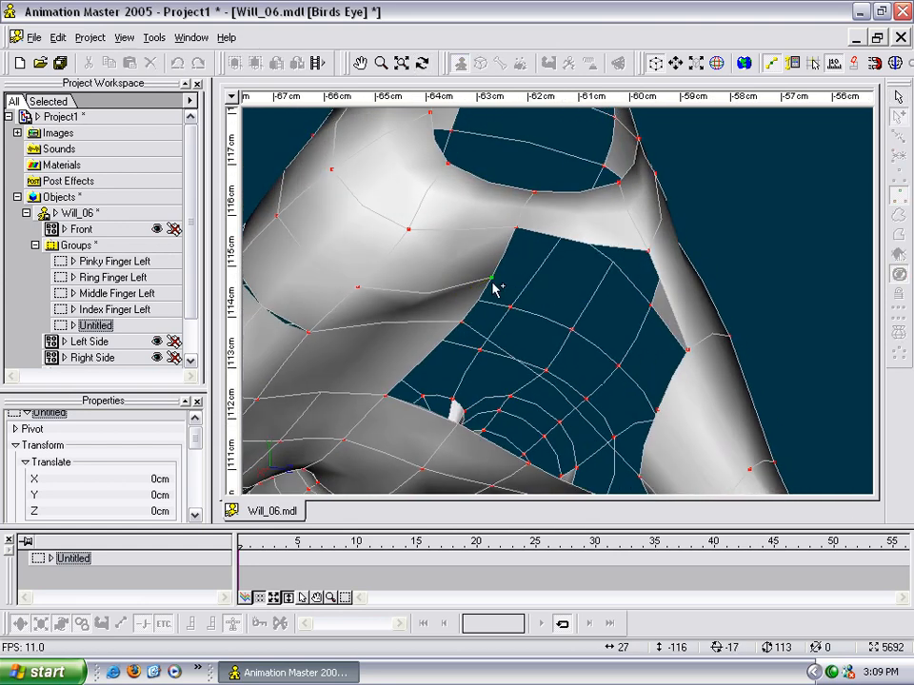
pyautogui.click(492, 282)
pyautogui.press('t')
pyautogui.moveTo(610, 374)
pyautogui.mouseDown()
pyautogui.moveTo(627, 368)
pyautogui.moveTo(605, 371)
pyautogui.moveTo(612, 365)
pyautogui.mouseUp()
pyautogui.press('Escape')
pyautogui.click(546, 288)
pyautogui.press('t')
pyautogui.moveTo(549, 291); pyautogui.dragTo(571, 320)
pyautogui.press('Escape')
pyautogui.moveTo(569, 317); pyautogui.dragTo(413, 134, button='middle')
pyautogui.scroll(1, 414, 143)
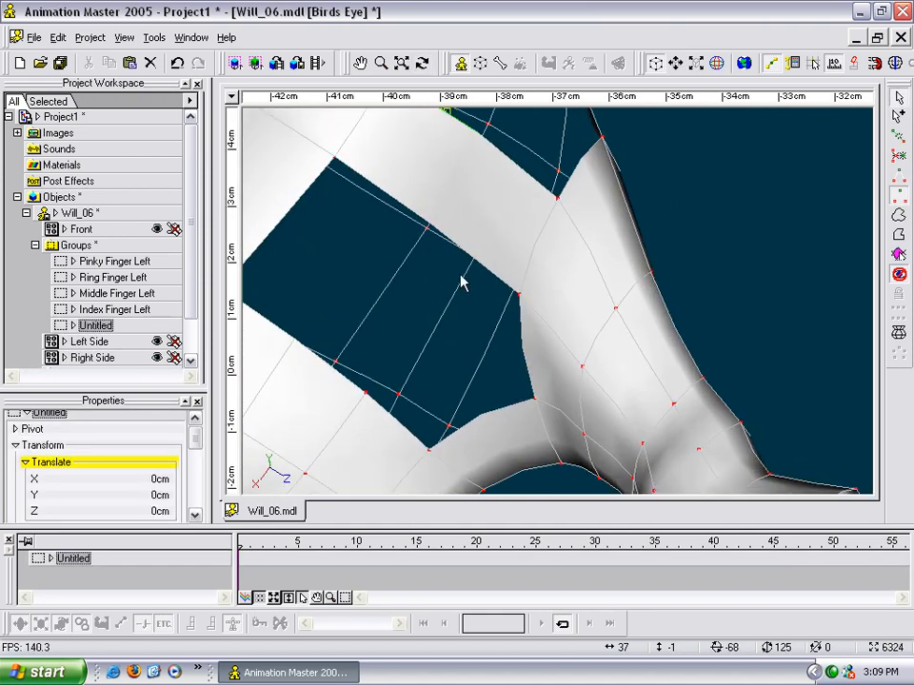
# Step: Insert control points on the palm's lengthwise splines between the open area and the thumb base
pyautogui.click(461, 255)
pyautogui.press('t')
pyautogui.moveTo(391, 271); pyautogui.dragTo(393, 300)
pyautogui.press('Escape')
pyautogui.press('t')
pyautogui.moveTo(401, 345); pyautogui.dragTo(496, 327)
pyautogui.press('Escape')
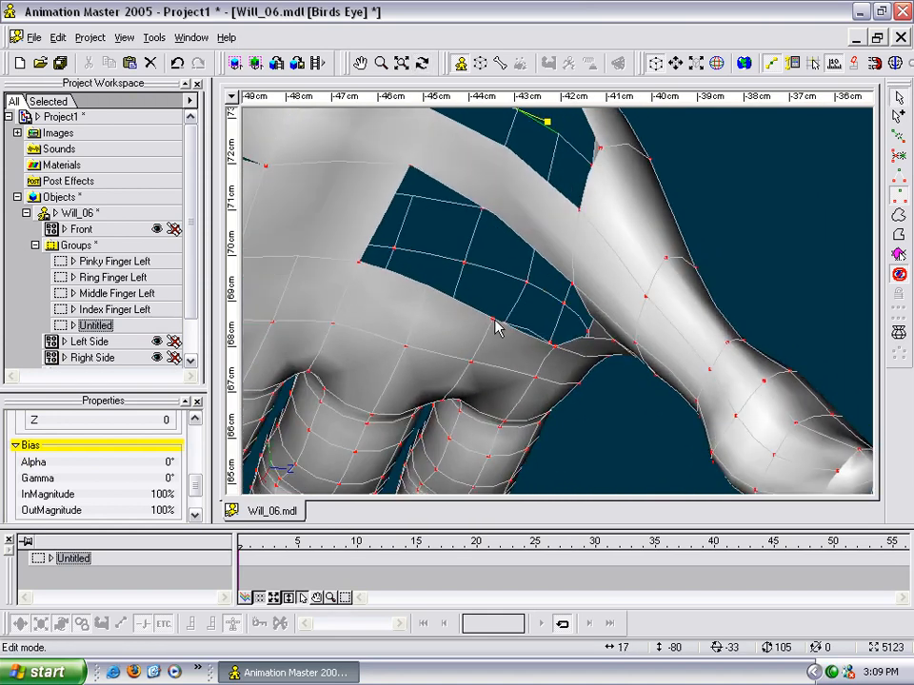
pyautogui.click(514, 234)
pyautogui.press('y')
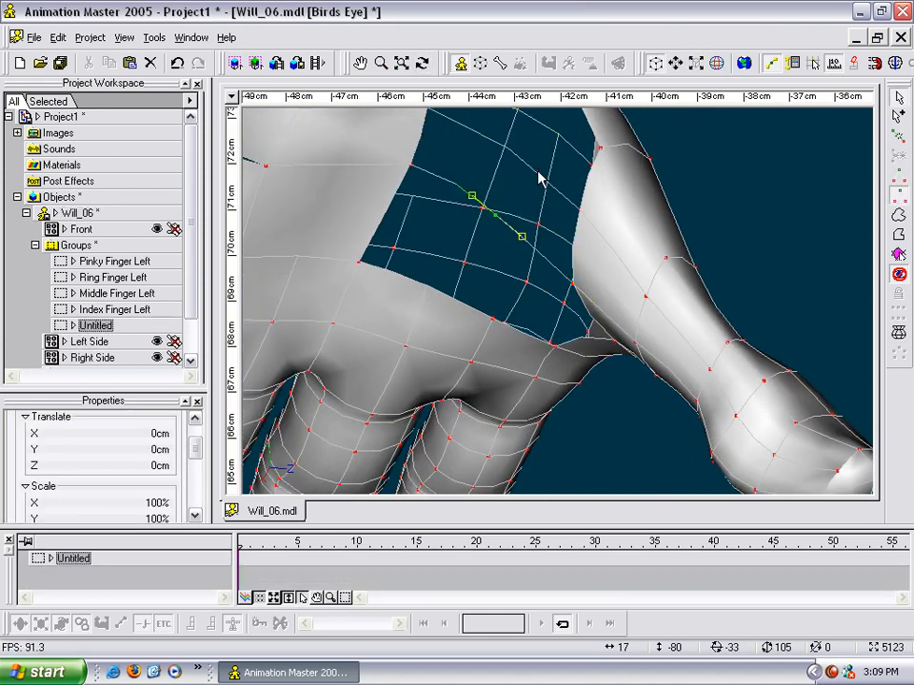
# Step: Draw a spline from the hole's finger-side edge through the inserted control points towards the wrist
pyautogui.press('a')
pyautogui.moveTo(493, 319); pyautogui.dragTo(500, 218)
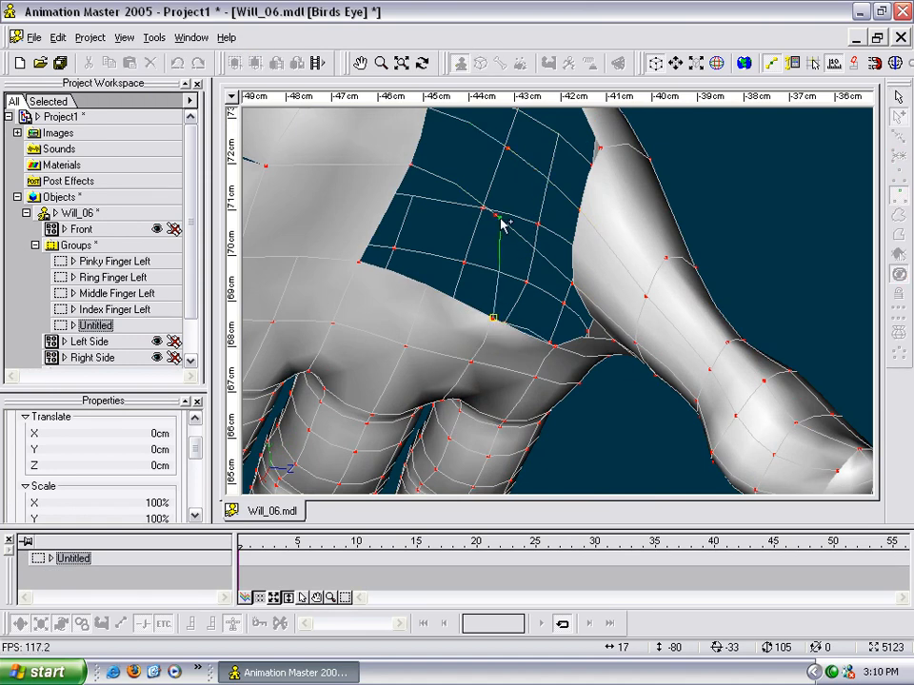
pyautogui.click(508, 147)
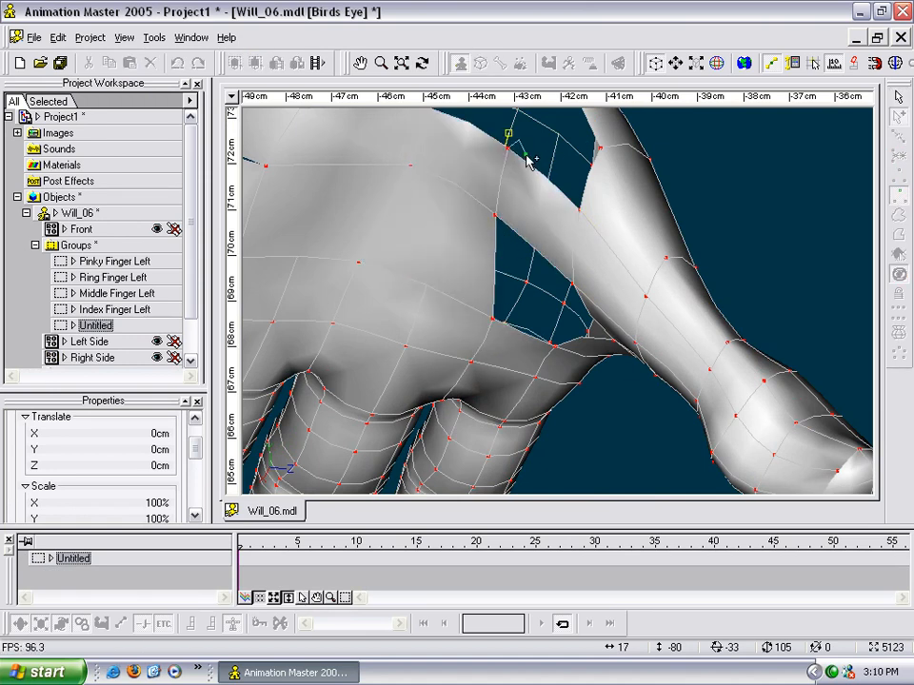
pyautogui.press('Escape')
# Step: Insert a control point on the next palm spline towards the wrist and extend the new spline to it
pyautogui.moveTo(558, 145); pyautogui.dragTo(501, 316, button='middle')
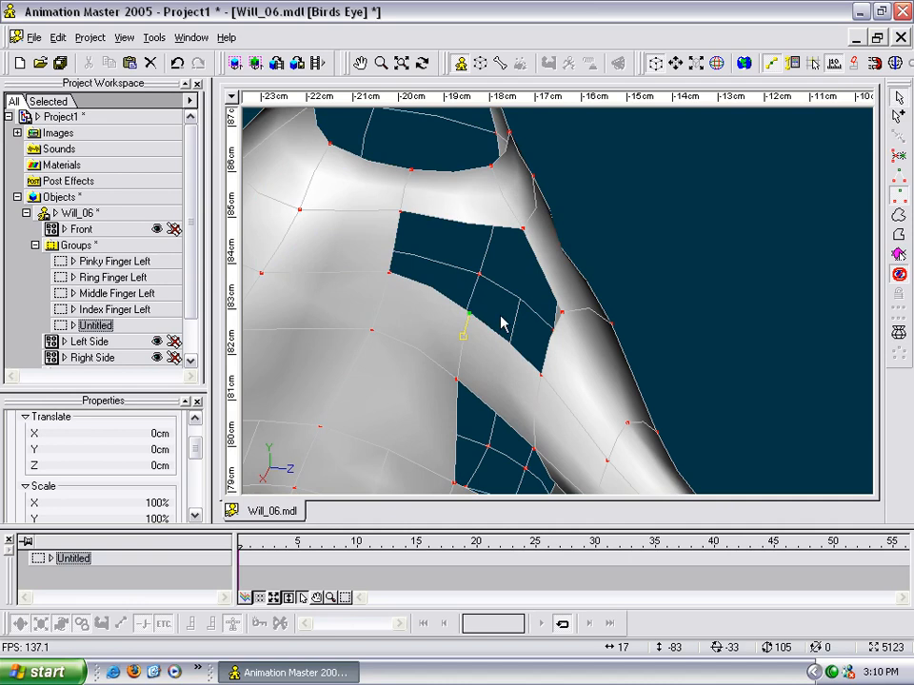
pyautogui.click(470, 225)
pyautogui.moveTo(473, 224); pyautogui.dragTo(464, 260, button='middle')
pyautogui.press('a')
pyautogui.click(460, 349)
pyautogui.click(458, 259)
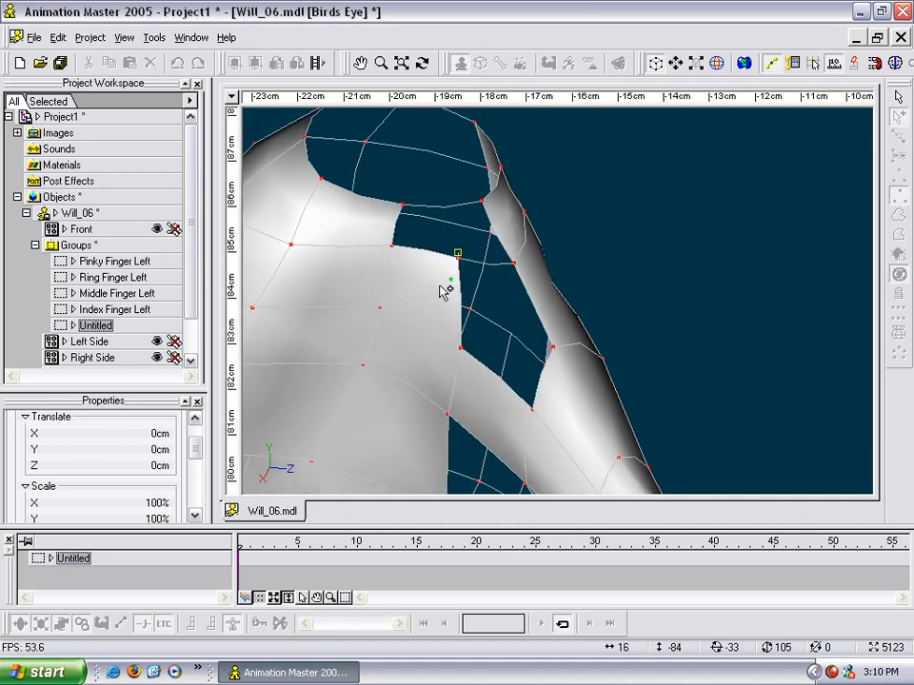
pyautogui.press('Escape')
# Step: Examine the remaining palm holes near the thumb base from an angled view and from the bottom view
pyautogui.press('t')
pyautogui.moveTo(467, 269); pyautogui.dragTo(496, 367)
pyautogui.moveTo(496, 368); pyautogui.dragTo(502, 120, button='middle')
pyautogui.scroll(2, 502, 119)
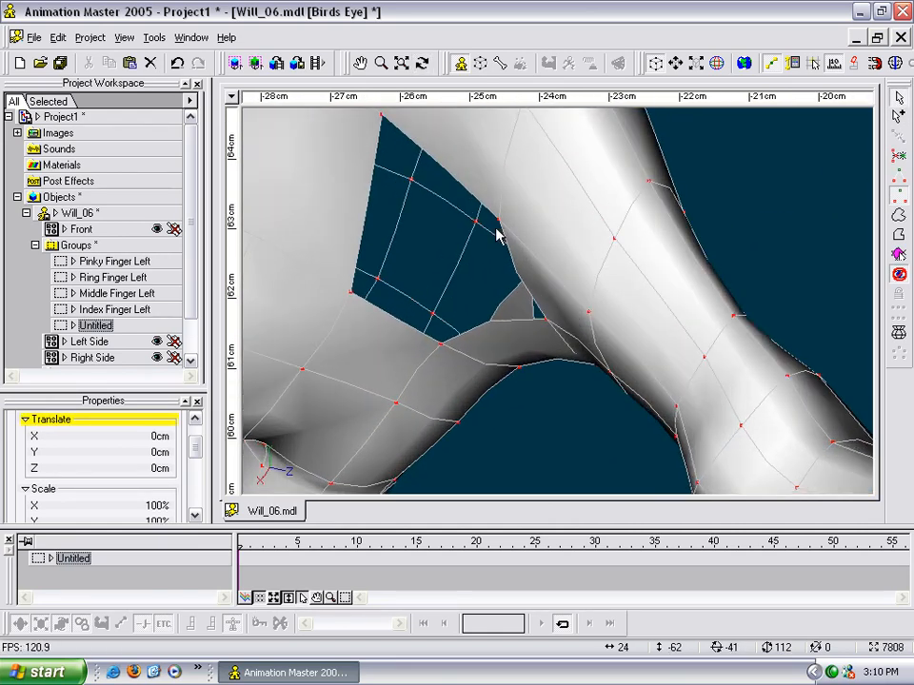
pyautogui.click(514, 234)
pyautogui.press('t')
pyautogui.press('5')
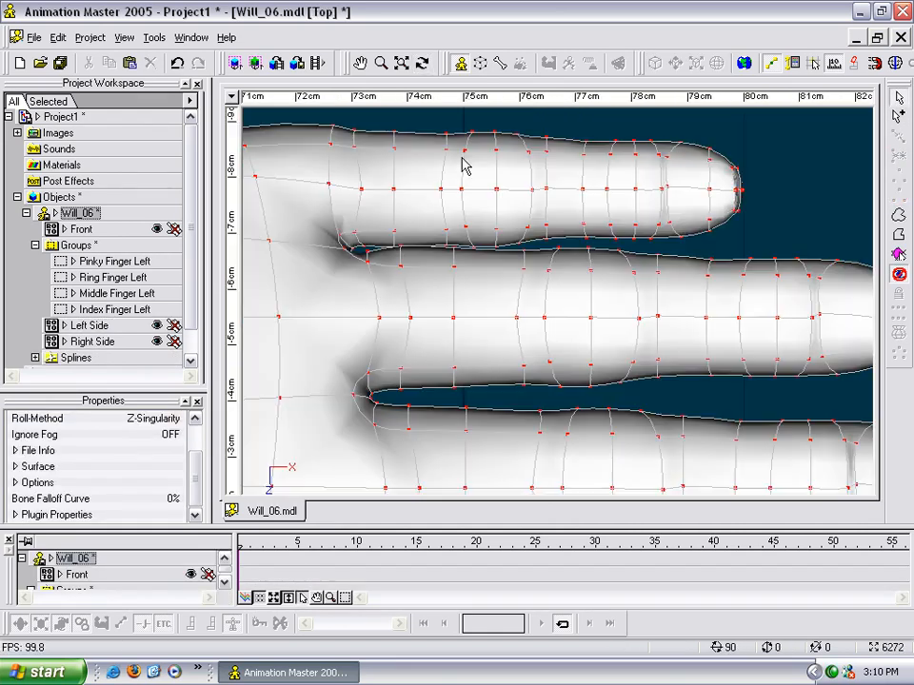
pyautogui.press('0')
pyautogui.scroll(5, 422, 313)
pyautogui.moveTo(459, 314); pyautogui.dragTo(657, 295, button='middle')
pyautogui.scroll(4, 601, 307)
# Step: Try to prepare the five-sided palm hole for a patch by selecting and isolating its five corner control points
pyautogui.click(489, 307)
pyautogui.moveTo(489, 306); pyautogui.dragTo(501, 300)
pyautogui.keyDown('shift'); pyautogui.click(500, 298); pyautogui.keyUp('shift')
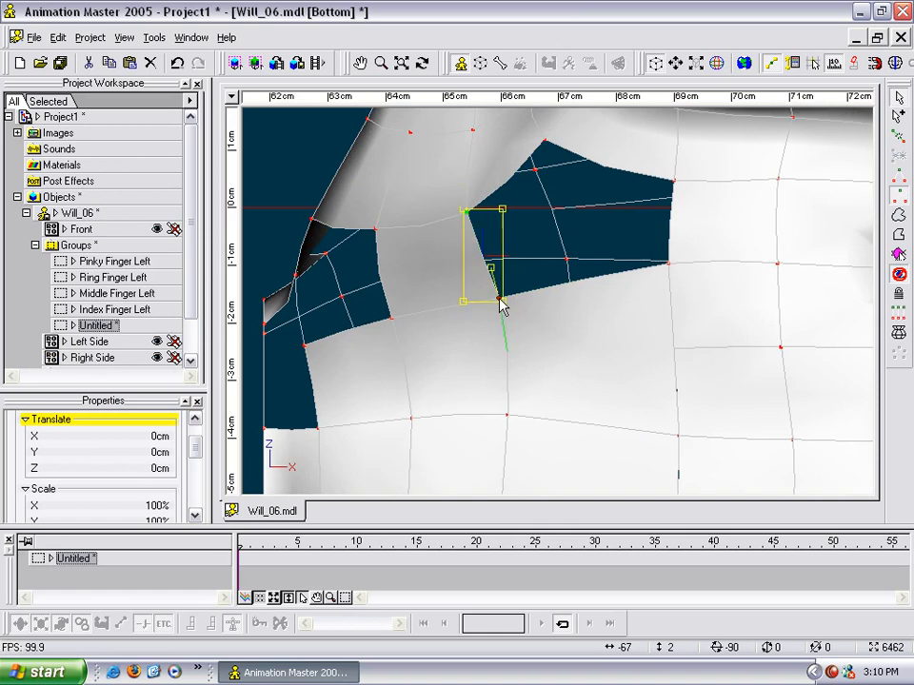
pyautogui.keyDown('shift'); pyautogui.click(667, 263); pyautogui.keyUp('shift')
pyautogui.keyDown('shift'); pyautogui.click(674, 179); pyautogui.keyUp('shift')
pyautogui.keyDown('shift'); pyautogui.click(546, 143); pyautogui.keyUp('shift')
pyautogui.press('h')
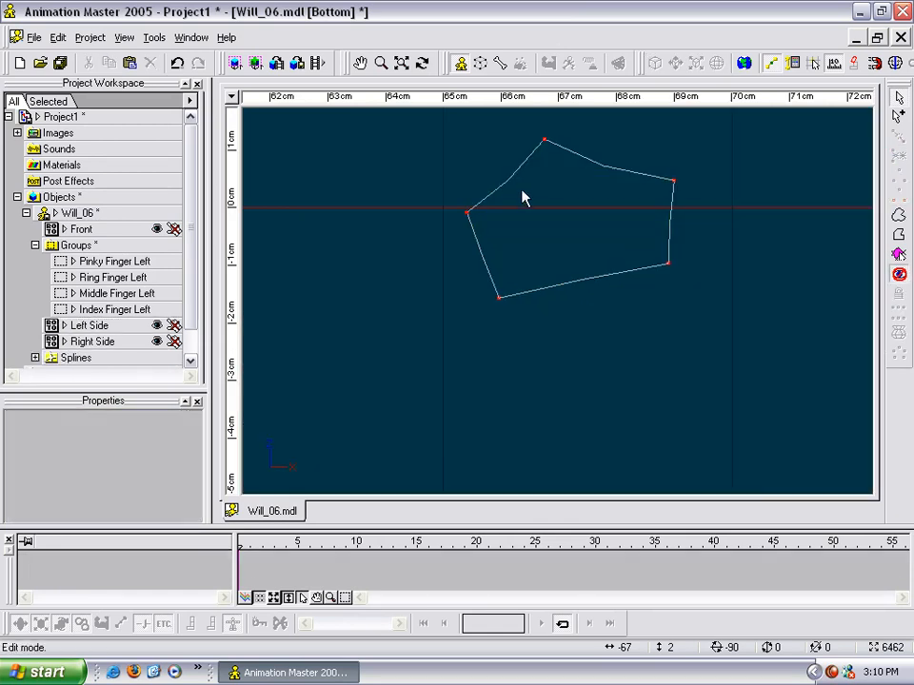
pyautogui.moveTo(429, 115); pyautogui.dragTo(776, 412)
pyautogui.moveTo(748, 283); pyautogui.dragTo(729, 321, button='middle')
pyautogui.press('h')
pyautogui.moveTo(693, 282); pyautogui.dragTo(672, 321, button='middle')
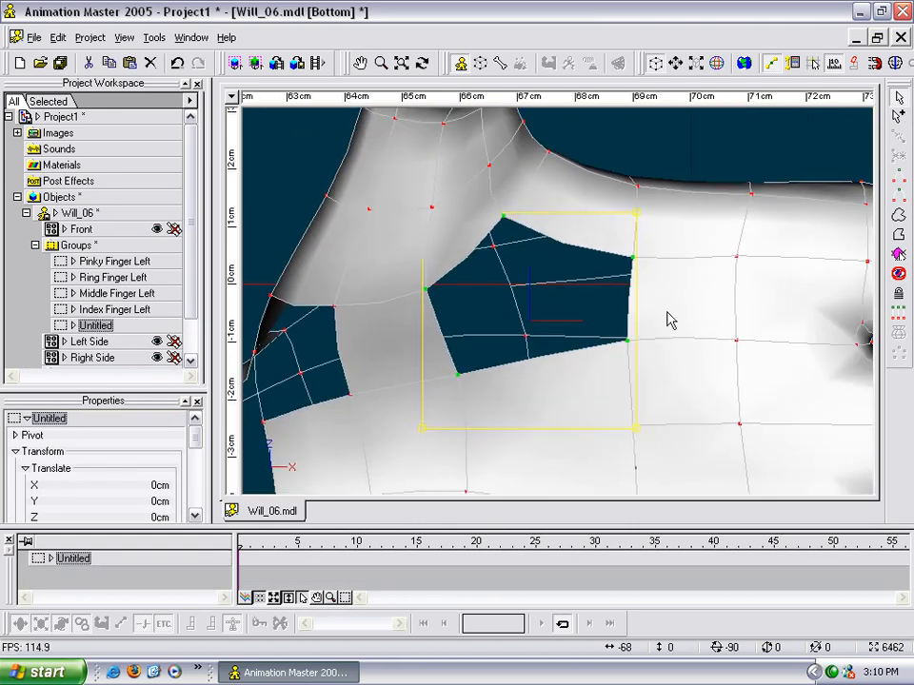
pyautogui.click(673, 173)
# Step: Delete the extra control point on the spline beside the five-sided palm hole
pyautogui.click(630, 341)
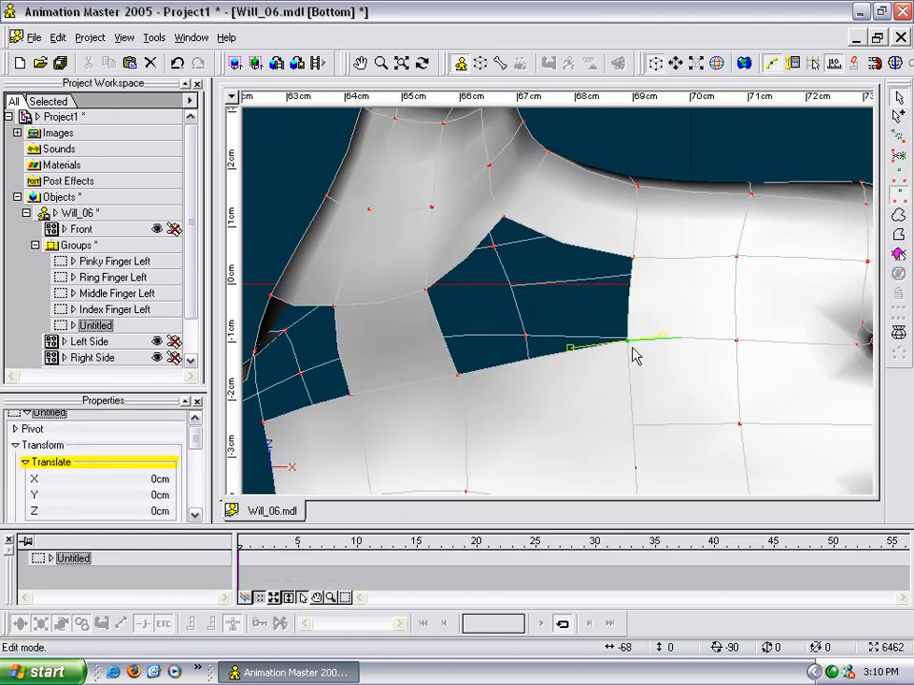
pyautogui.press('t')
pyautogui.moveTo(526, 327)
pyautogui.mouseDown()
pyautogui.moveTo(497, 343)
pyautogui.moveTo(511, 316)
pyautogui.mouseUp()
pyautogui.moveTo(512, 321); pyautogui.dragTo(512, 271, button='middle')
pyautogui.click(516, 222)
pyautogui.press('t')
pyautogui.moveTo(530, 239); pyautogui.dragTo(498, 261)
pyautogui.moveTo(550, 281); pyautogui.dragTo(500, 292, button='middle')
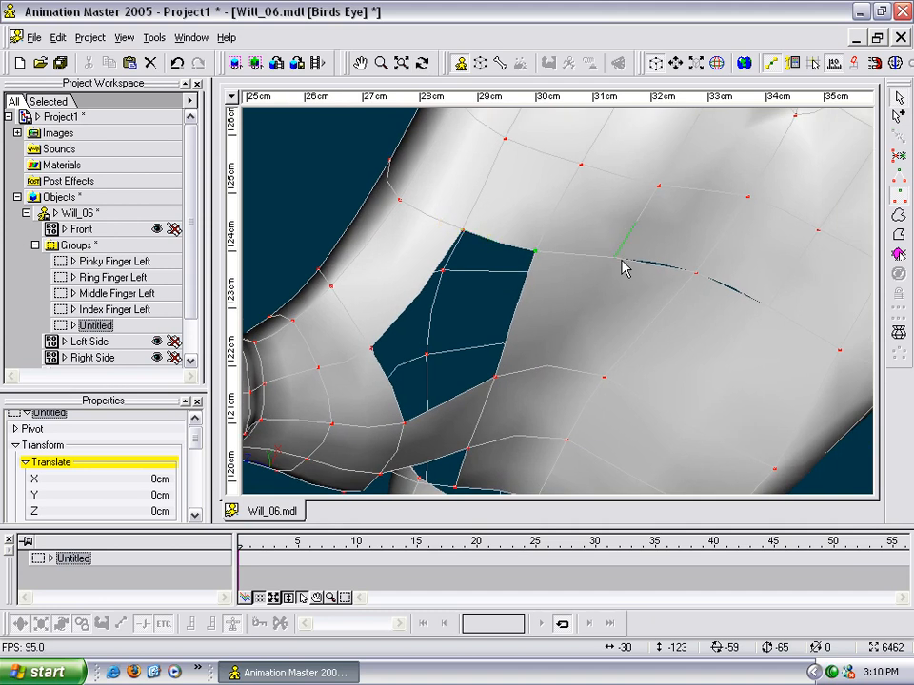
pyautogui.press('Delete')
# Step: Select the corner control points of the five-sided palm hole and close it with a five-point patch
pyautogui.click(517, 253)
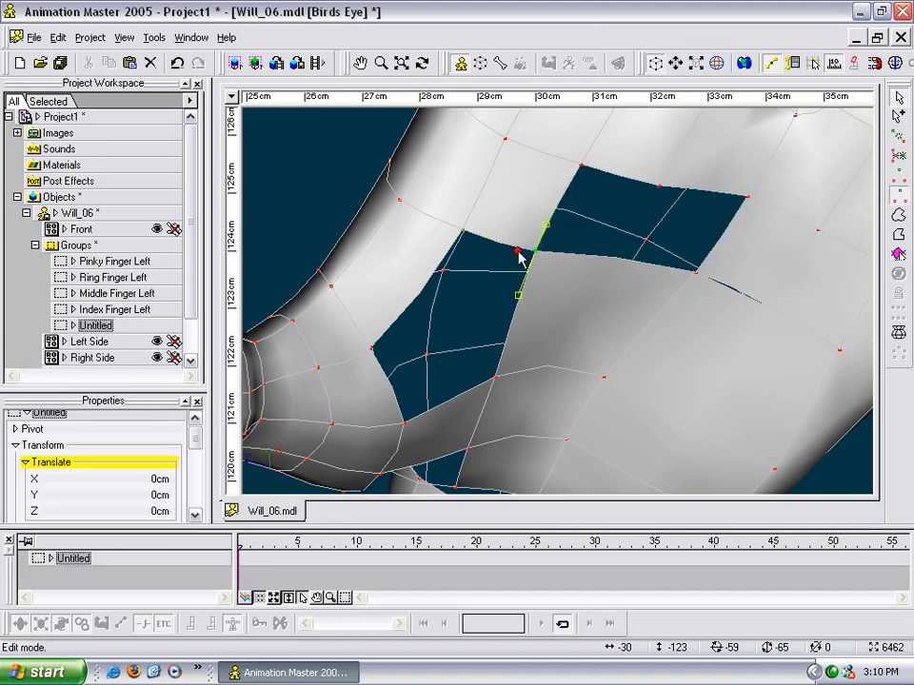
pyautogui.keyDown('shift'); pyautogui.click(465, 233); pyautogui.keyUp('shift')
pyautogui.keyDown('shift'); pyautogui.click(406, 423); pyautogui.keyUp('shift')
pyautogui.keyDown('shift'); pyautogui.click(492, 380); pyautogui.keyUp('shift')
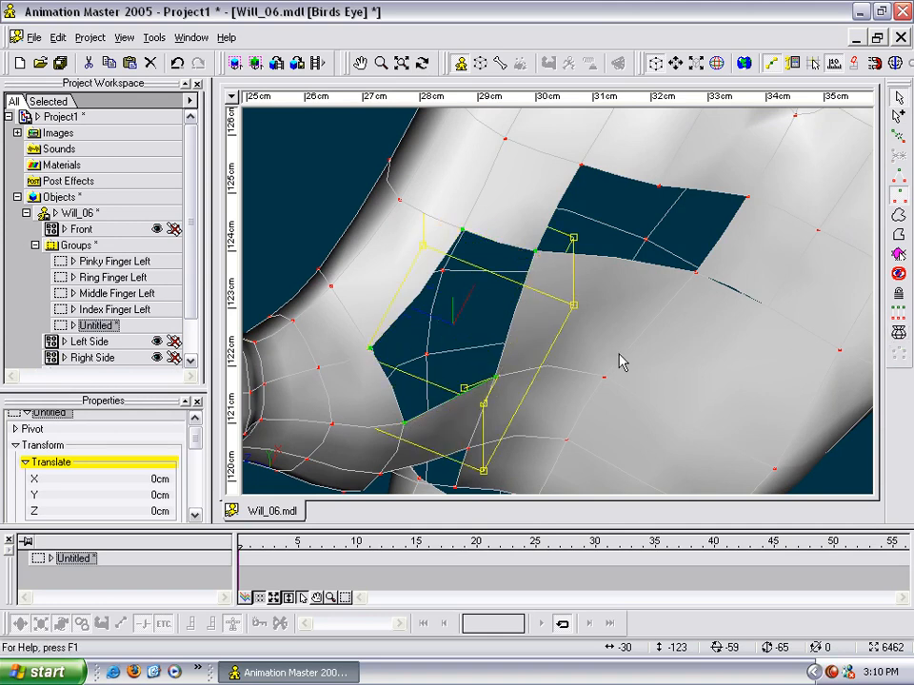
pyautogui.press('t')
pyautogui.moveTo(558, 357); pyautogui.dragTo(559, 343)
# Step: Reconnect the interrupted spline across the remaining palm hole to the middle of its opposite edge
pyautogui.click(658, 242)
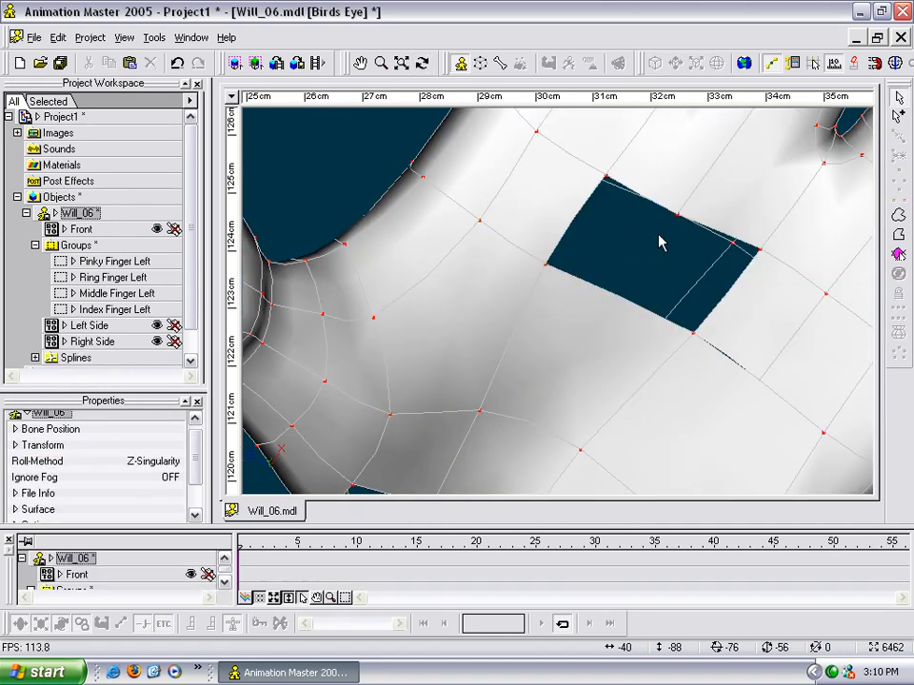
pyautogui.click(675, 213)
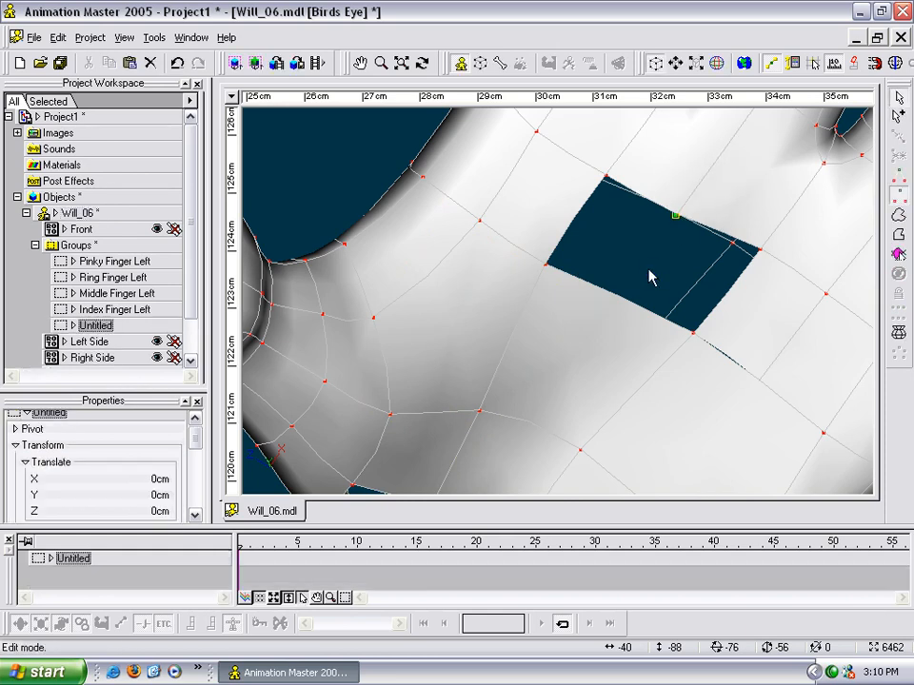
pyautogui.press('a')
pyautogui.moveTo(653, 251); pyautogui.dragTo(573, 396)
pyautogui.keyDown('shift'); pyautogui.rightClick(616, 298); pyautogui.keyUp('shift')
pyautogui.click(619, 306)
# Step: Insert a control point on the wrist-side edge of the hole by the thumb and connect it to the opposite corner
pyautogui.press('t')
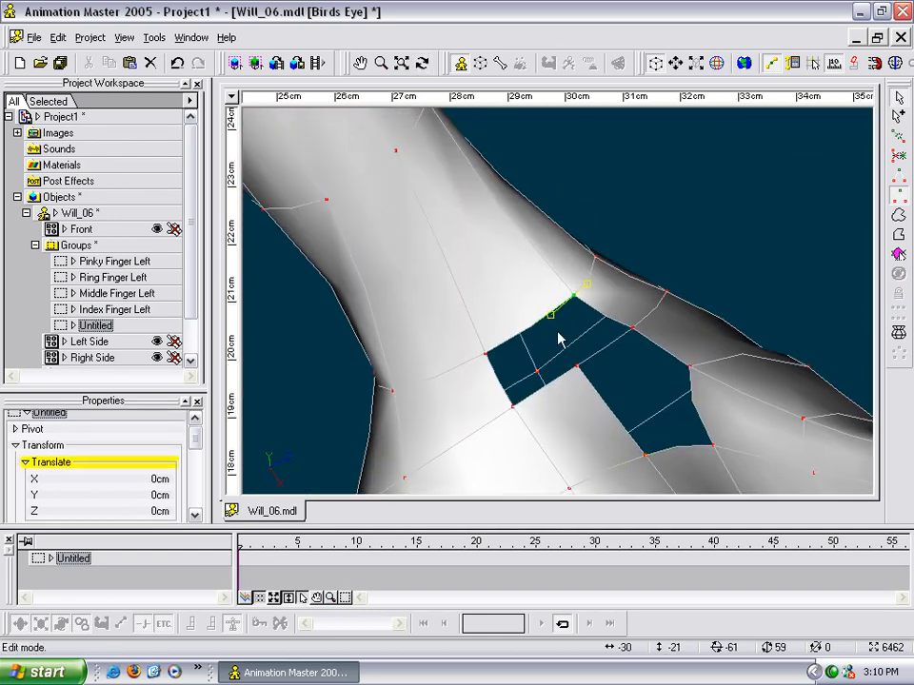
pyautogui.press('y')
pyautogui.press('a')
pyautogui.moveTo(577, 366)
pyautogui.mouseDown()
pyautogui.moveTo(534, 330)
pyautogui.moveTo(418, 125)
pyautogui.mouseUp()
pyautogui.rightClick(531, 323)
pyautogui.rightClick(418, 126)
# Step: Isolate the five corner control points of the last hole beside the thumb, close it with a five-point patch and unhide the model
pyautogui.click(532, 326)
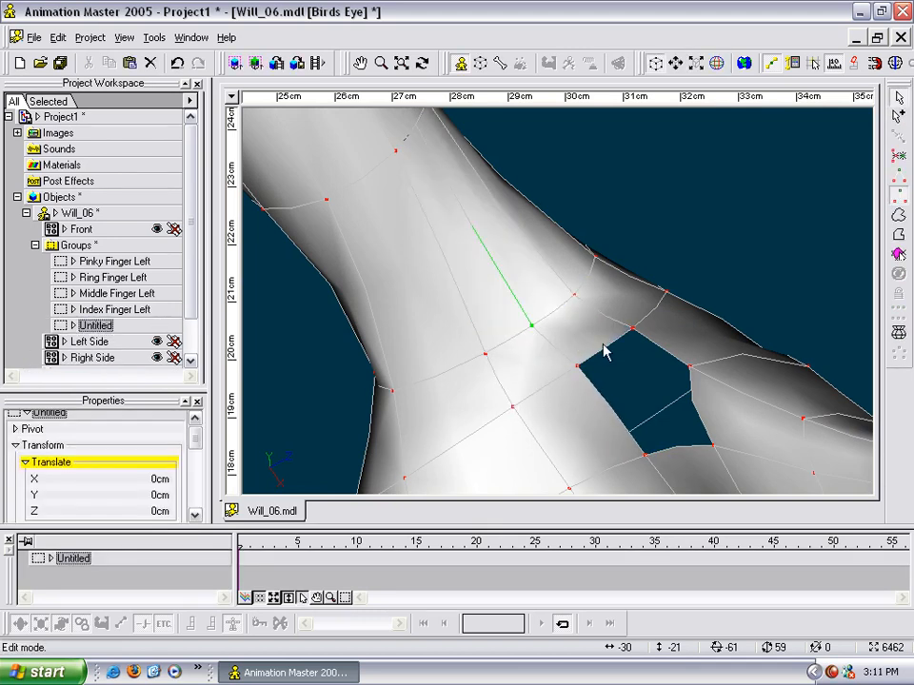
pyautogui.keyDown('shift'); pyautogui.click(633, 329); pyautogui.keyUp('shift')
pyautogui.keyDown('shift'); pyautogui.click(691, 369); pyautogui.keyUp('shift')
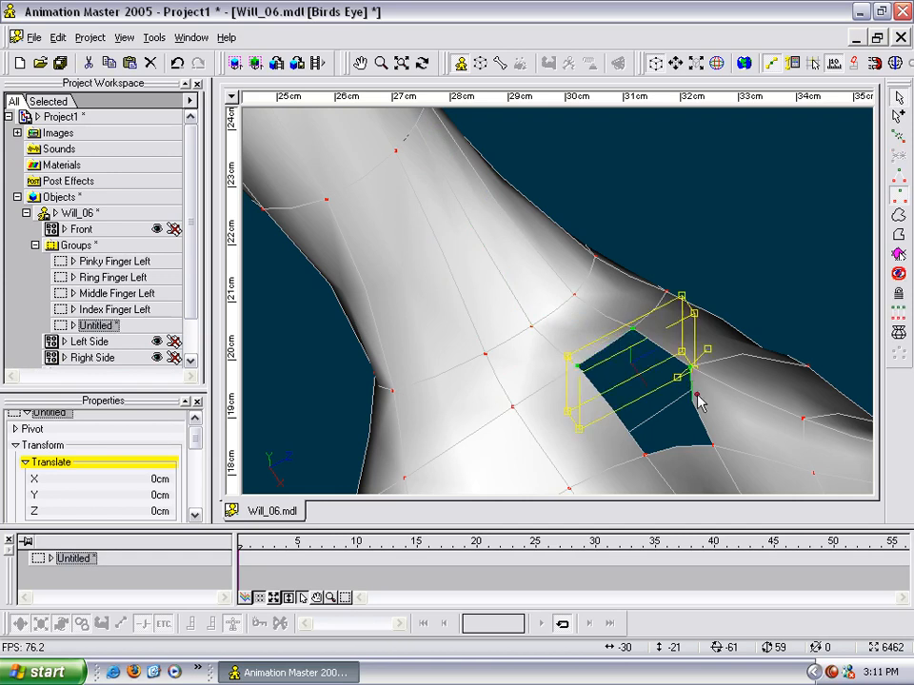
pyautogui.keyDown('shift'); pyautogui.click(714, 445); pyautogui.keyUp('shift')
pyautogui.keyDown('shift'); pyautogui.click(646, 455); pyautogui.keyUp('shift')
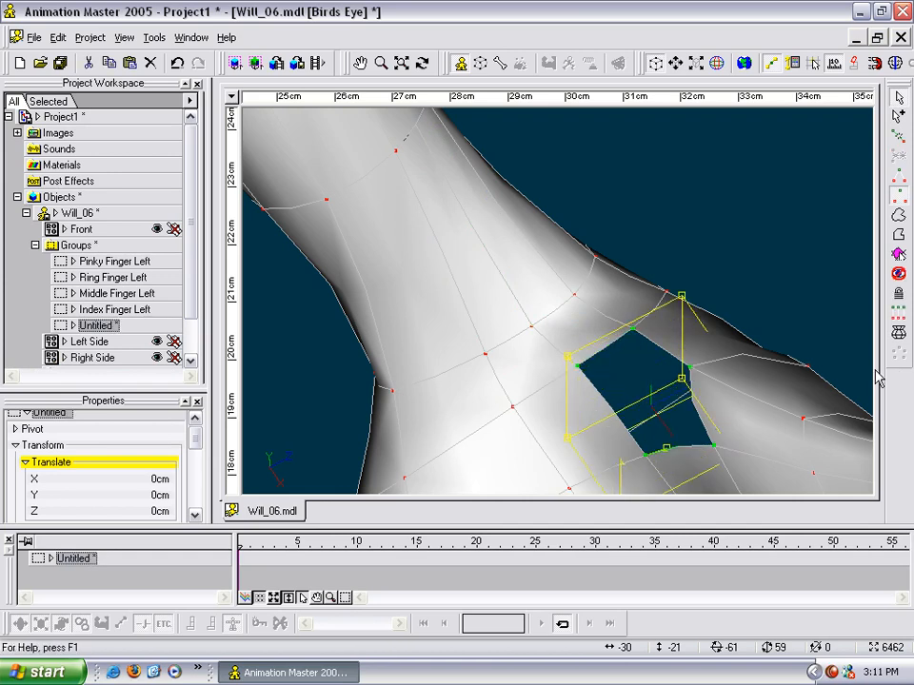
pyautogui.press('h')
pyautogui.moveTo(546, 294); pyautogui.dragTo(754, 514)
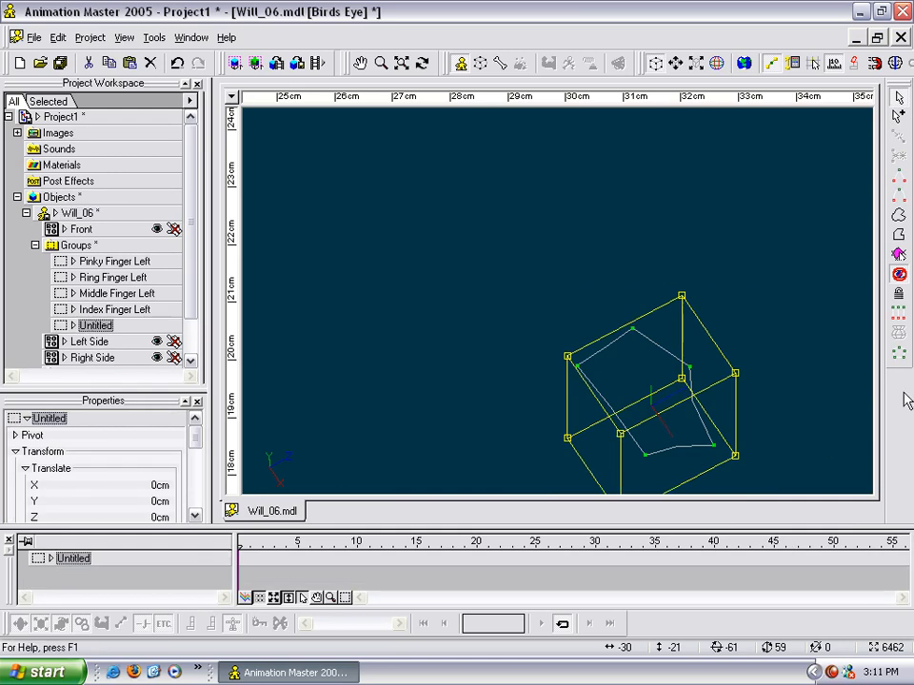
pyautogui.click(895, 353)
pyautogui.press('h')
pyautogui.scroll(-5, 660, 339)
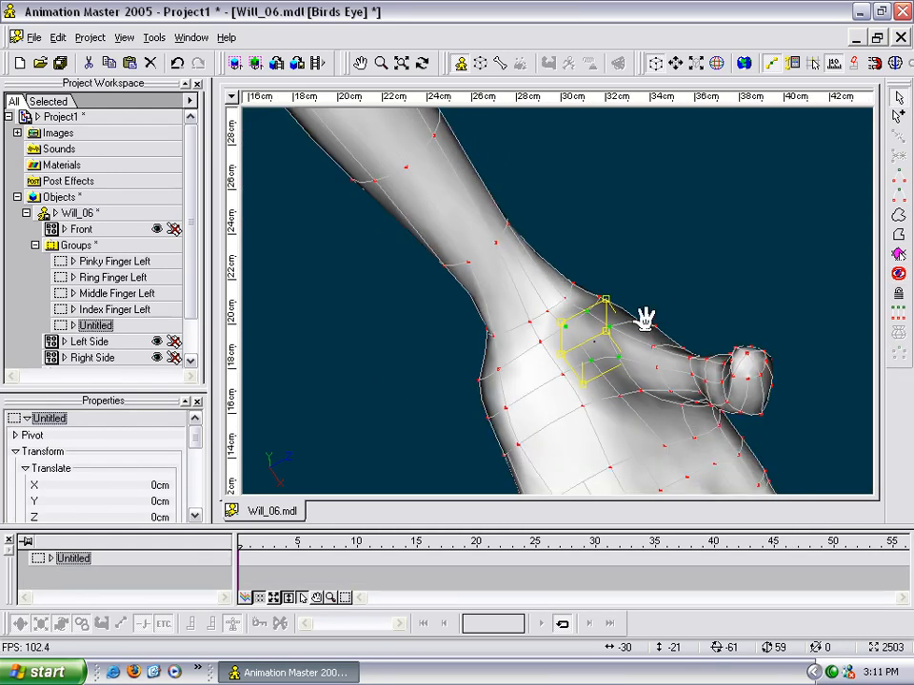
# Step: Examine the closed hand surface from the thumb, palm and fingertip sides
pyautogui.moveTo(661, 333); pyautogui.dragTo(601, 242, button='middle')
pyautogui.press('t')
pyautogui.moveTo(550, 242); pyautogui.dragTo(335, 325)
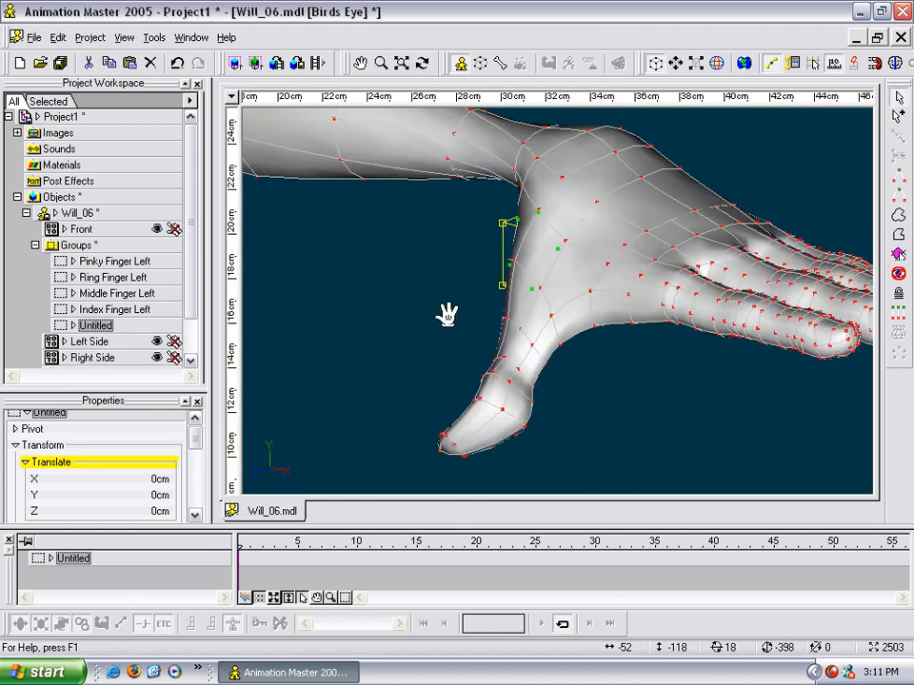
pyautogui.moveTo(483, 309); pyautogui.dragTo(454, 314)
pyautogui.moveTo(500, 291); pyautogui.dragTo(340, 371)
pyautogui.press('Escape')
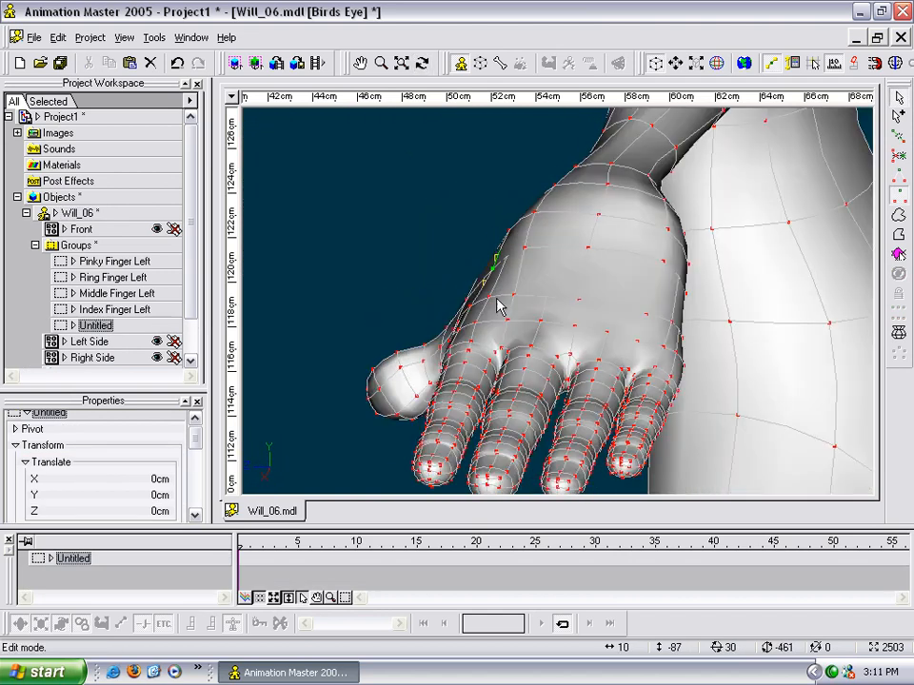
pyautogui.scroll(5, 671, 208)
pyautogui.moveTo(680, 191); pyautogui.dragTo(651, 333, button='middle')
pyautogui.press('t')
pyautogui.moveTo(695, 268)
pyautogui.mouseDown()
pyautogui.moveTo(690, 312)
pyautogui.moveTo(684, 279)
pyautogui.mouseUp()
pyautogui.press('Escape')
pyautogui.scroll(-2, 683, 277)
# Step: In the top view, reposition two control points along the pinky-side outline of the hand to smooth its contour
pyautogui.press('KP_5')
pyautogui.moveTo(364, 283); pyautogui.dragTo(749, 311, button='middle')
pyautogui.scroll(-8, 749, 310)
pyautogui.moveTo(542, 304); pyautogui.dragTo(627, 306, button='middle')
pyautogui.click(495, 275)
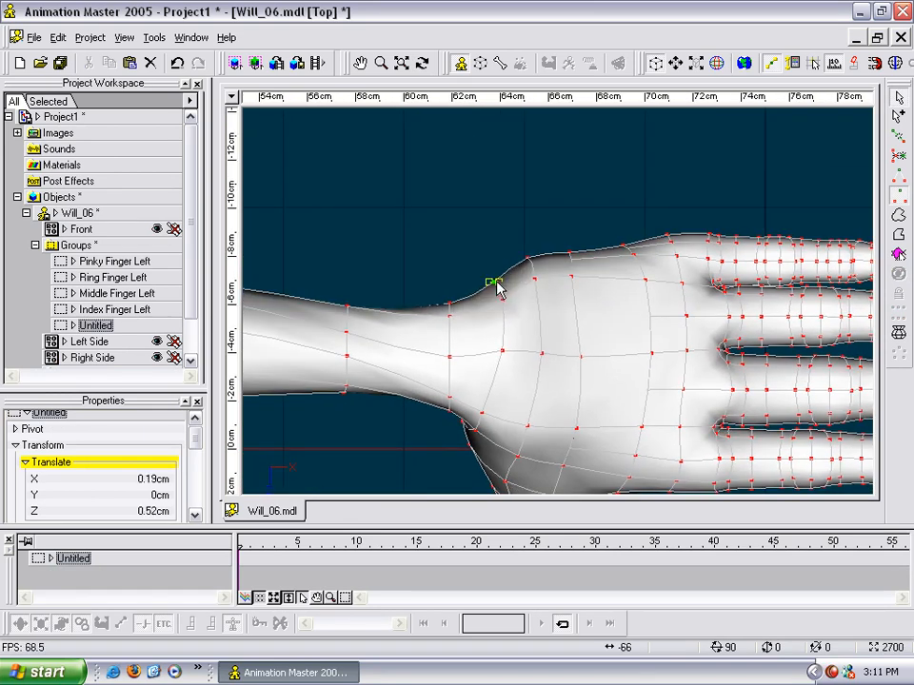
pyautogui.moveTo(623, 247); pyautogui.dragTo(623, 240)
# Step: Move three control points of the crossing spline nearest the wrist slightly towards the wrist
pyautogui.scroll(-5, 628, 266)
pyautogui.scroll(1, 595, 278)
pyautogui.scroll(8, 567, 292)
pyautogui.moveTo(473, 291); pyautogui.dragTo(465, 296)
pyautogui.moveTo(487, 363); pyautogui.dragTo(460, 362)
pyautogui.moveTo(476, 255); pyautogui.dragTo(466, 297)
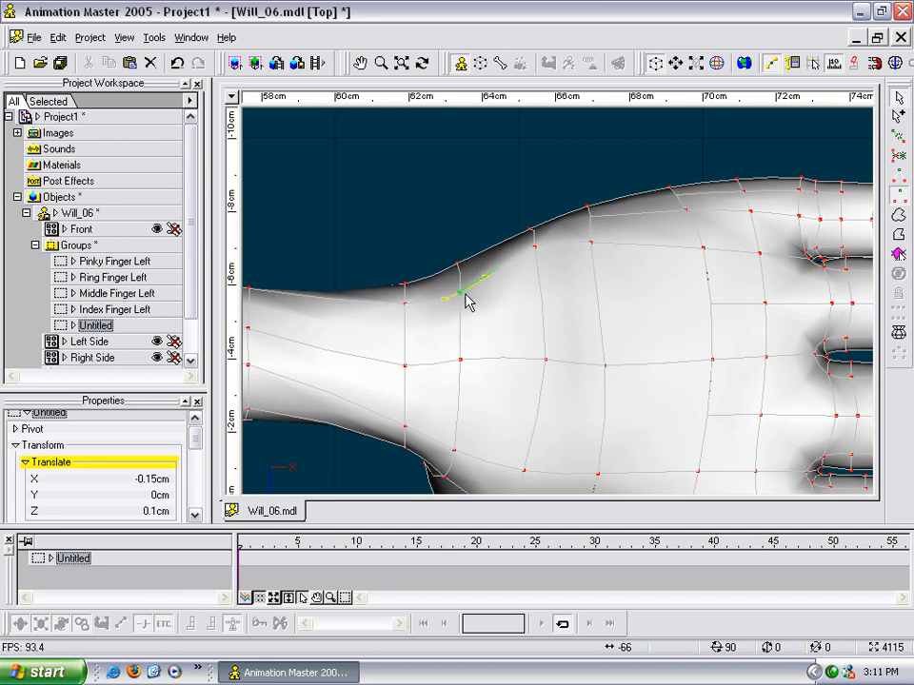
# Step: Reposition control points on the crossing splines over the back of the hand to space them evenly
pyautogui.moveTo(535, 248)
pyautogui.mouseDown()
pyautogui.moveTo(534, 274)
pyautogui.moveTo(539, 267)
pyautogui.mouseUp()
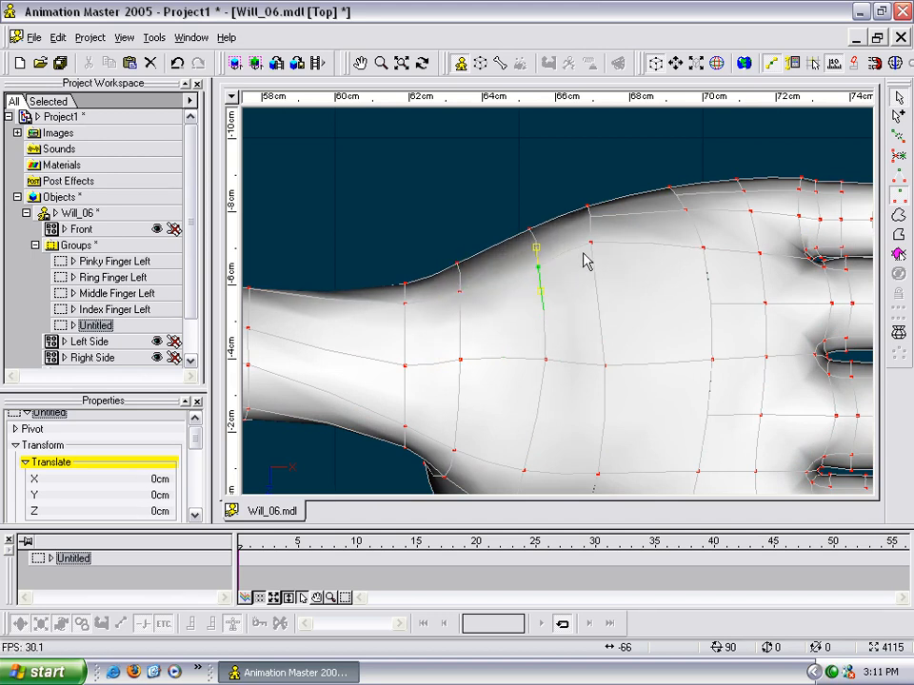
pyautogui.moveTo(592, 243); pyautogui.dragTo(598, 268)
pyautogui.moveTo(537, 267); pyautogui.dragTo(516, 239)
pyautogui.moveTo(536, 359); pyautogui.dragTo(522, 366)
pyautogui.moveTo(460, 361); pyautogui.dragTo(459, 368)
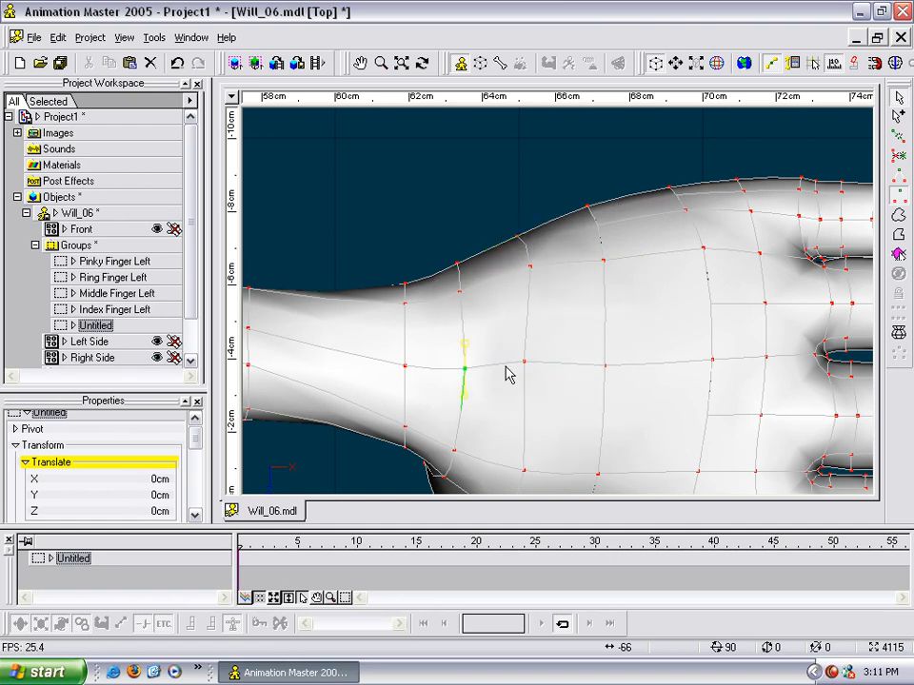
# Step: In the front view, move a control point just below the upper outline of the back of the hand about 0.15 cm down
pyautogui.moveTo(525, 371); pyautogui.dragTo(466, 286)
pyautogui.scroll(-5, 591, 356)
pyautogui.press('t')
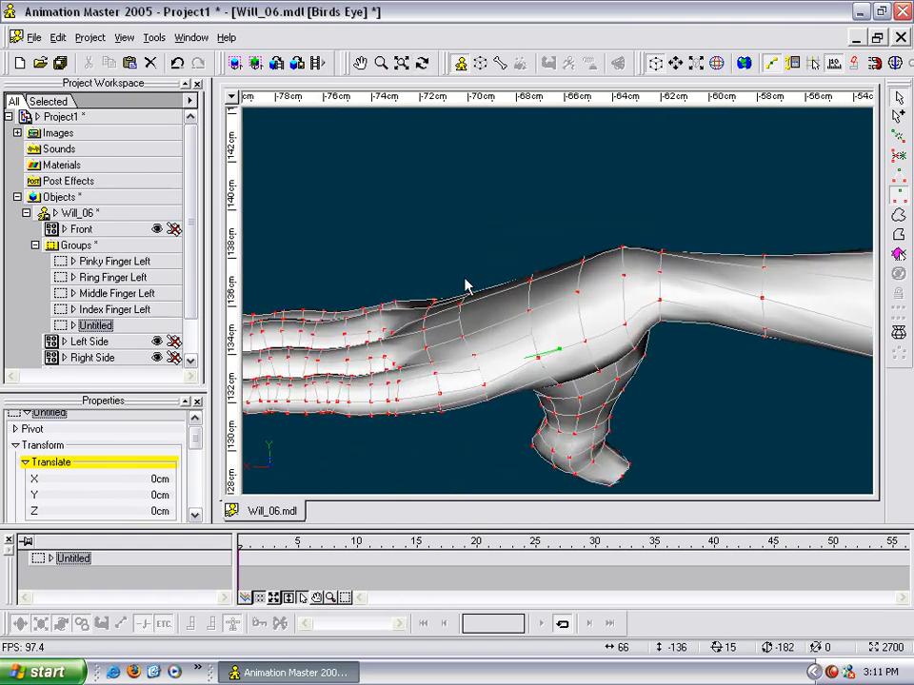
pyautogui.press('1')
pyautogui.scroll(5, 536, 316)
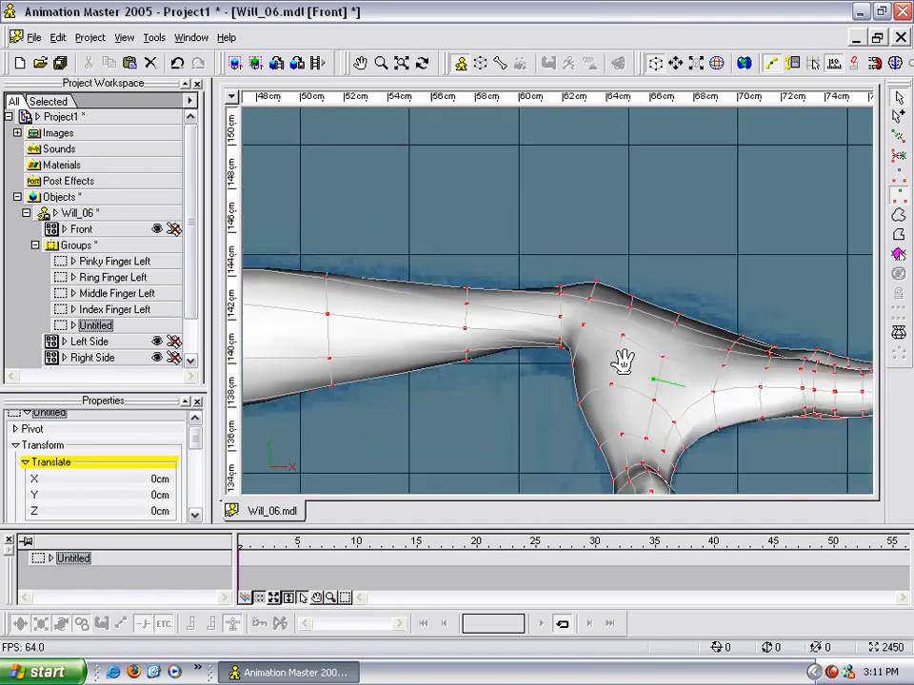
pyautogui.moveTo(624, 312); pyautogui.dragTo(658, 327)
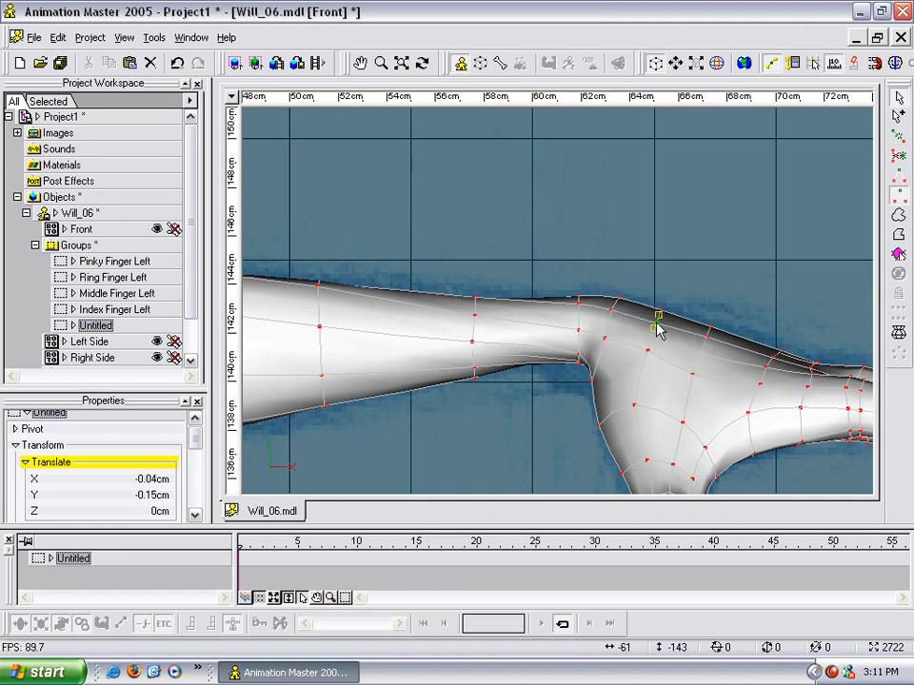
# Step: Seen from the fingertips, move a control point on the pinky side of the back of the hand by 0.08, -0.08 and 0.28 cm
pyautogui.moveTo(727, 354); pyautogui.dragTo(648, 362)
pyautogui.scroll(3, 643, 362)
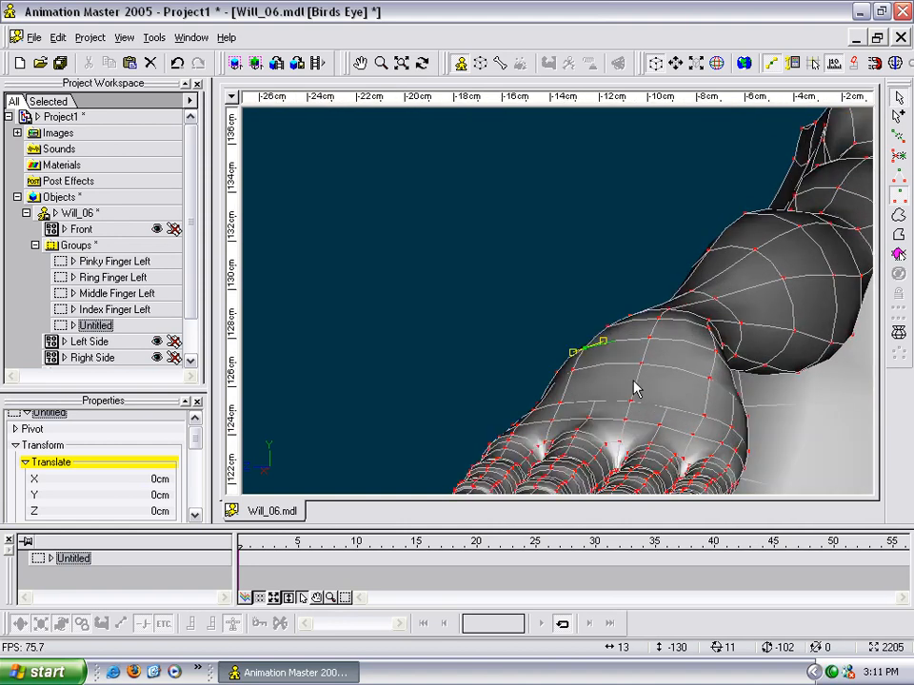
pyautogui.moveTo(773, 371); pyautogui.dragTo(761, 378)
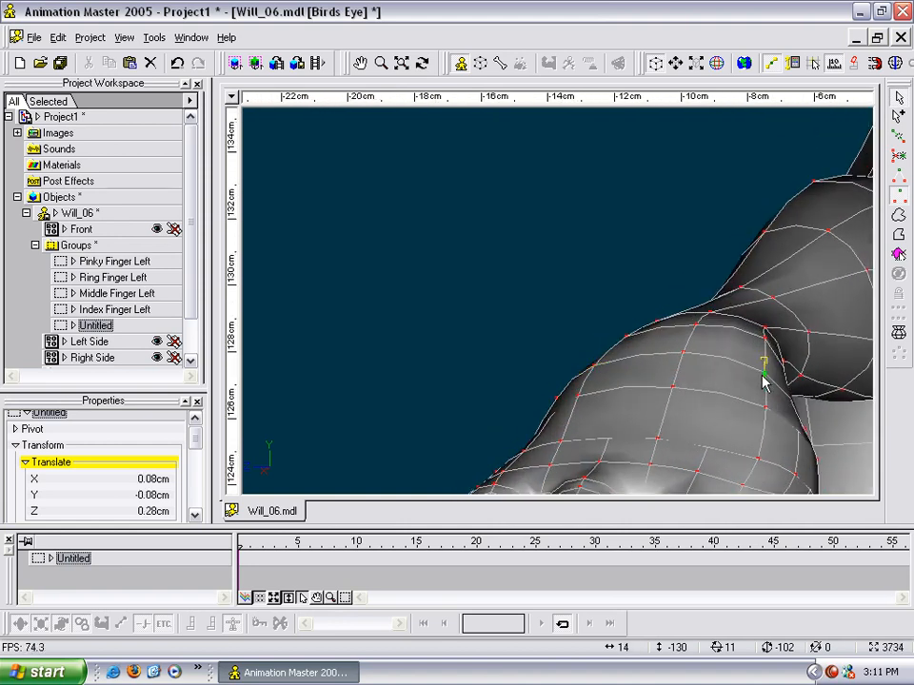
# Step: Reposition three neighbouring control points on the pinky side of the hand near the wrist to smooth the lengthwise spline
pyautogui.scroll(-3, 762, 380)
pyautogui.moveTo(762, 380); pyautogui.dragTo(632, 277, button='middle')
pyautogui.scroll(4, 632, 277)
pyautogui.click(568, 327)
pyautogui.press('t')
pyautogui.moveTo(569, 329); pyautogui.dragTo(723, 343)
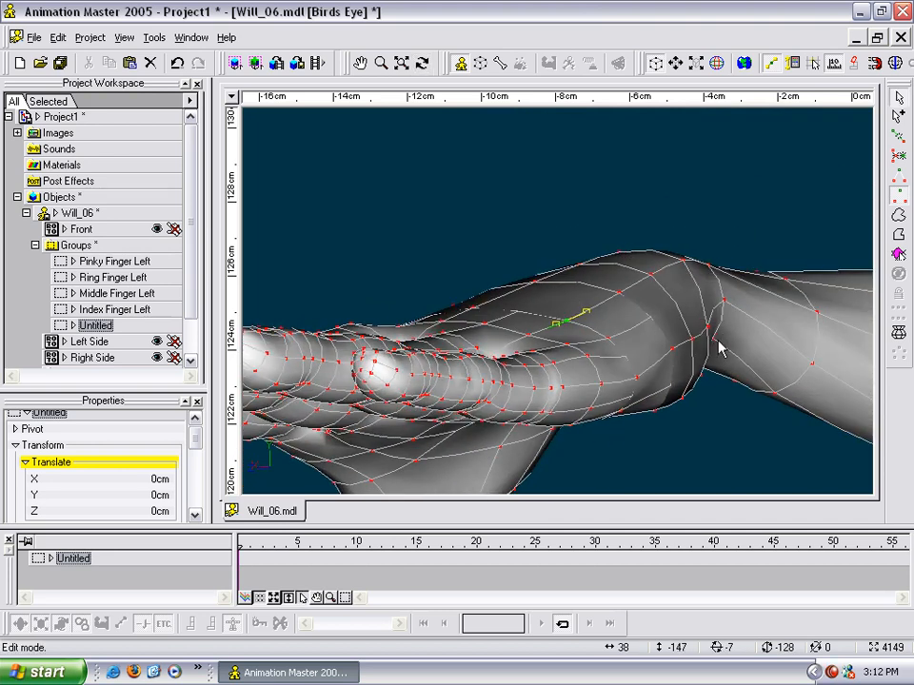
pyautogui.scroll(6, 692, 349)
pyautogui.moveTo(795, 363); pyautogui.dragTo(551, 292, button='middle')
pyautogui.scroll(4, 550, 293)
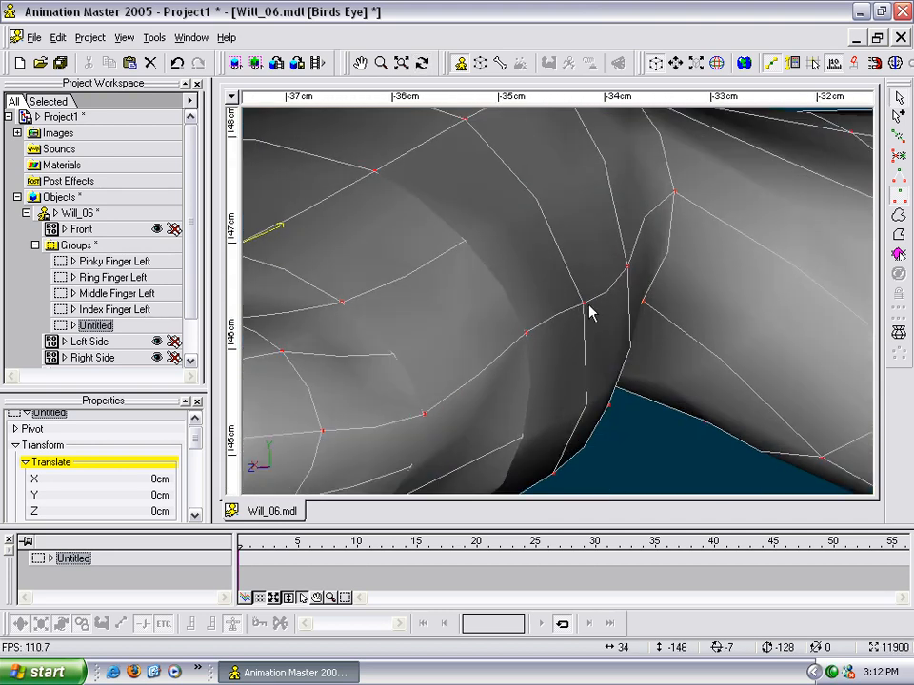
pyautogui.moveTo(529, 334); pyautogui.dragTo(524, 360)
pyautogui.moveTo(589, 323); pyautogui.dragTo(589, 321)
pyautogui.moveTo(624, 266); pyautogui.dragTo(624, 255)
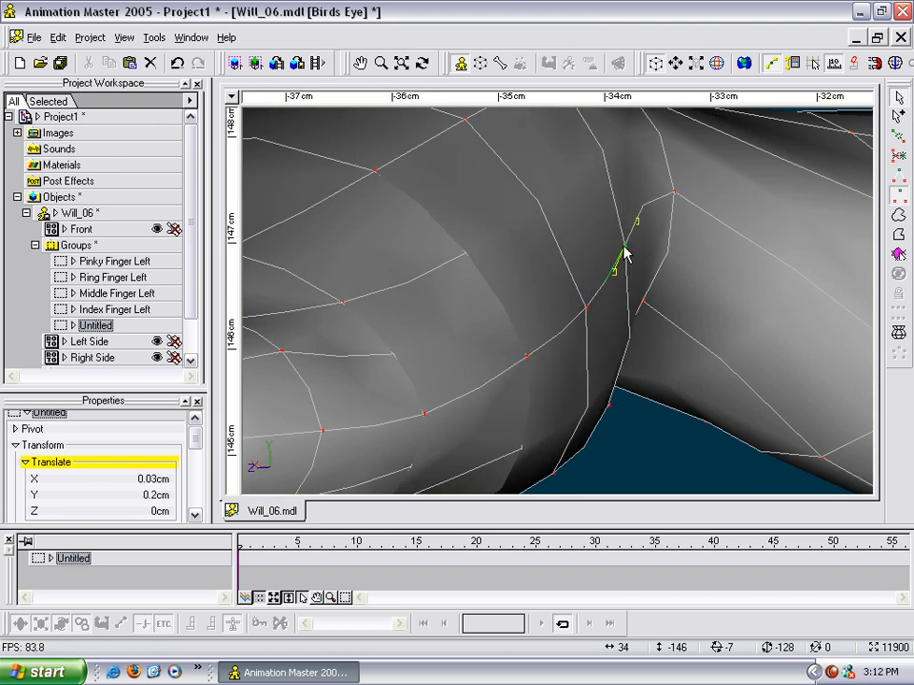
# Step: Seen from the fingertips, adjust the control points on the back of the hand above the gap between two fingers
pyautogui.scroll(-4, 625, 254)
pyautogui.moveTo(610, 260); pyautogui.dragTo(649, 300, button='middle')
pyautogui.click(534, 221)
pyautogui.press('t')
pyautogui.moveTo(535, 224); pyautogui.dragTo(566, 245)
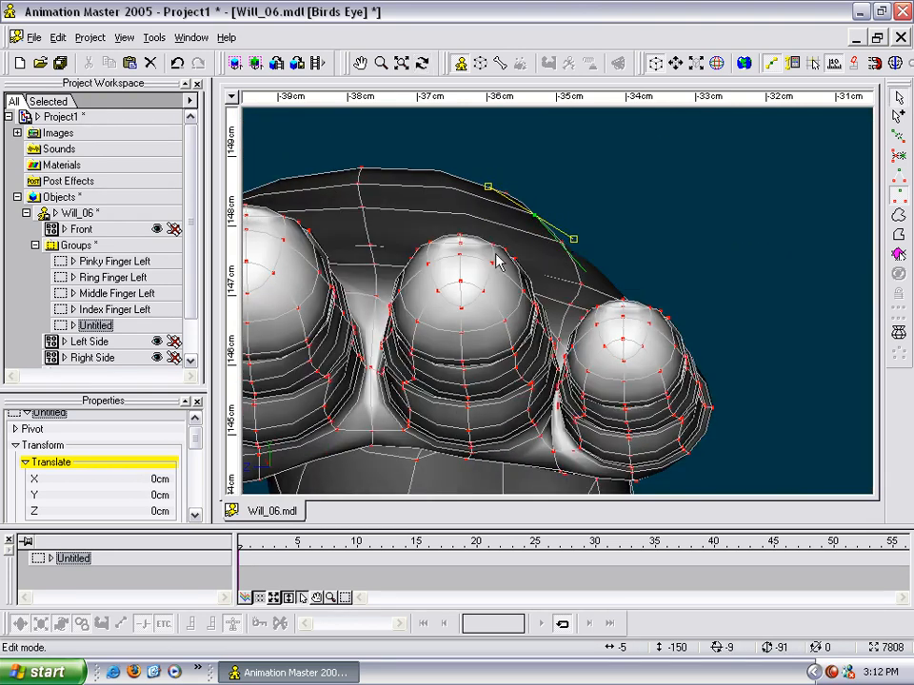
pyautogui.press('m')
pyautogui.moveTo(405, 245); pyautogui.dragTo(439, 282)
pyautogui.moveTo(392, 221)
pyautogui.mouseDown()
pyautogui.moveTo(404, 222)
pyautogui.moveTo(404, 212)
pyautogui.mouseUp()
pyautogui.scroll(-1, 469, 261)
pyautogui.scroll(3, 470, 268)
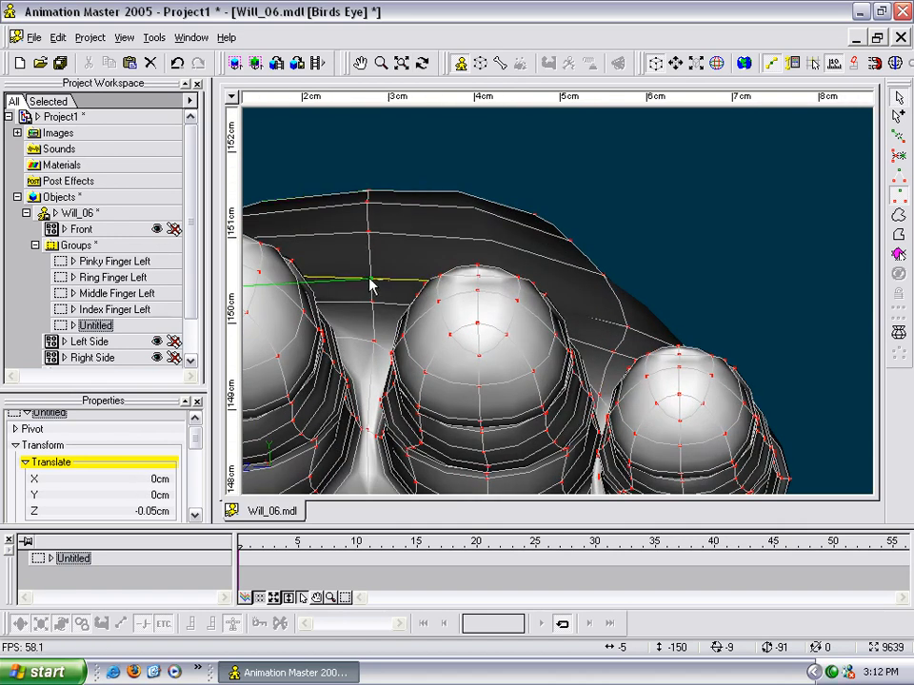
# Step: Raise the control point behind the gap between the ring and pinky fingers by about 0.07 cm and shift it 0.16 cm in Z
pyautogui.scroll(-5, 536, 302)
pyautogui.moveTo(508, 306); pyautogui.dragTo(448, 314, button='middle')
pyautogui.scroll(2, 476, 319)
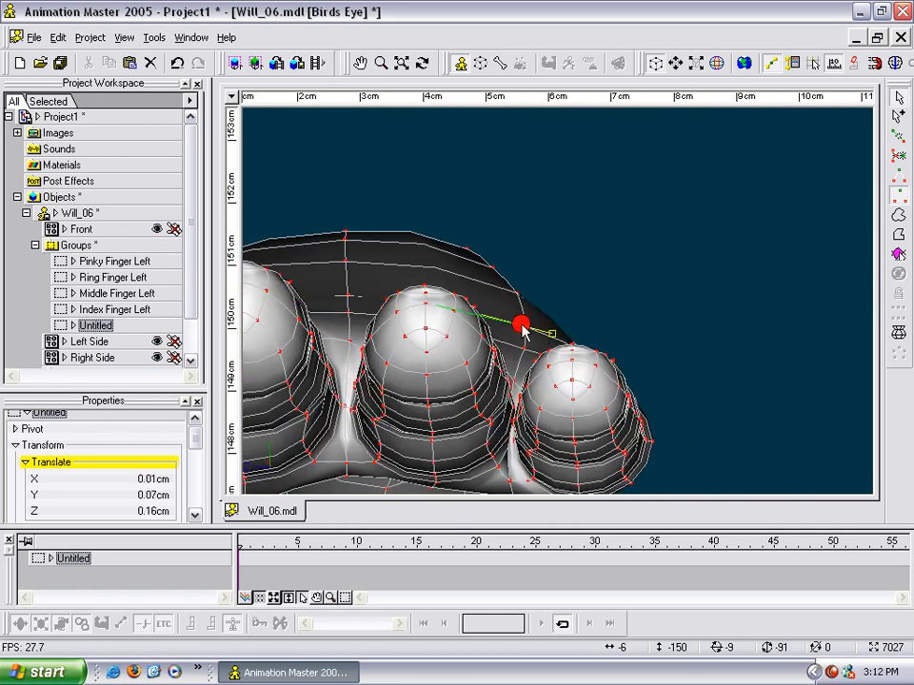
# Step: Examine the back of the hand and the knuckle area from the side and from the fingertips
pyautogui.scroll(-5, 533, 322)
pyautogui.moveTo(517, 319); pyautogui.dragTo(550, 306, button='middle')
pyautogui.scroll(-10, 483, 333)
pyautogui.scroll(3, 564, 283)
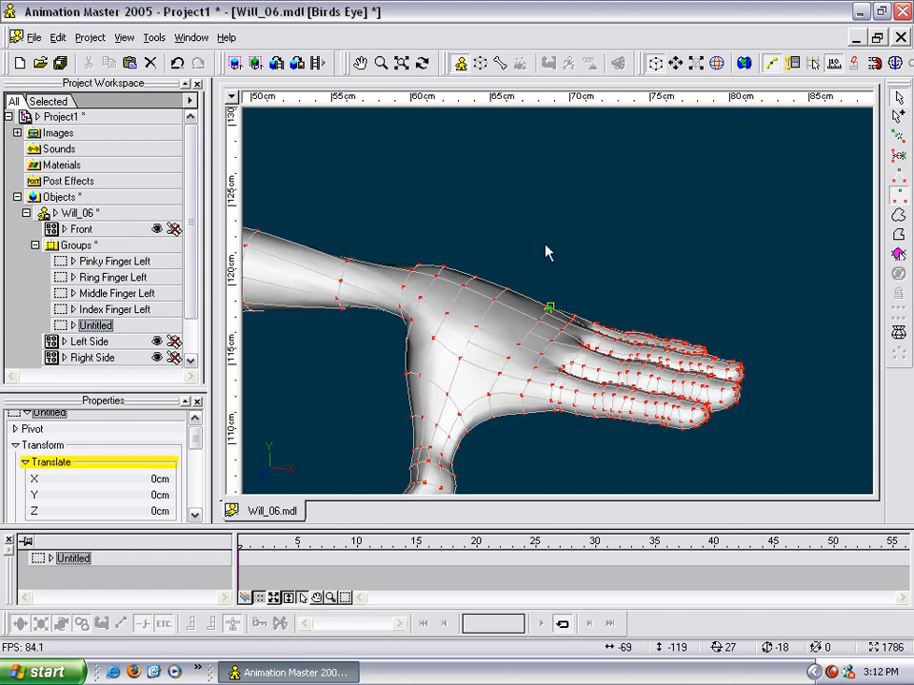
pyautogui.scroll(5, 577, 326)
pyautogui.moveTo(580, 318); pyautogui.dragTo(601, 230, button='middle')
pyautogui.click(540, 328)
pyautogui.press('t')
pyautogui.moveTo(578, 341); pyautogui.dragTo(557, 313)
pyautogui.click(542, 329)
pyautogui.moveTo(519, 377); pyautogui.dragTo(471, 360)
pyautogui.press('t')
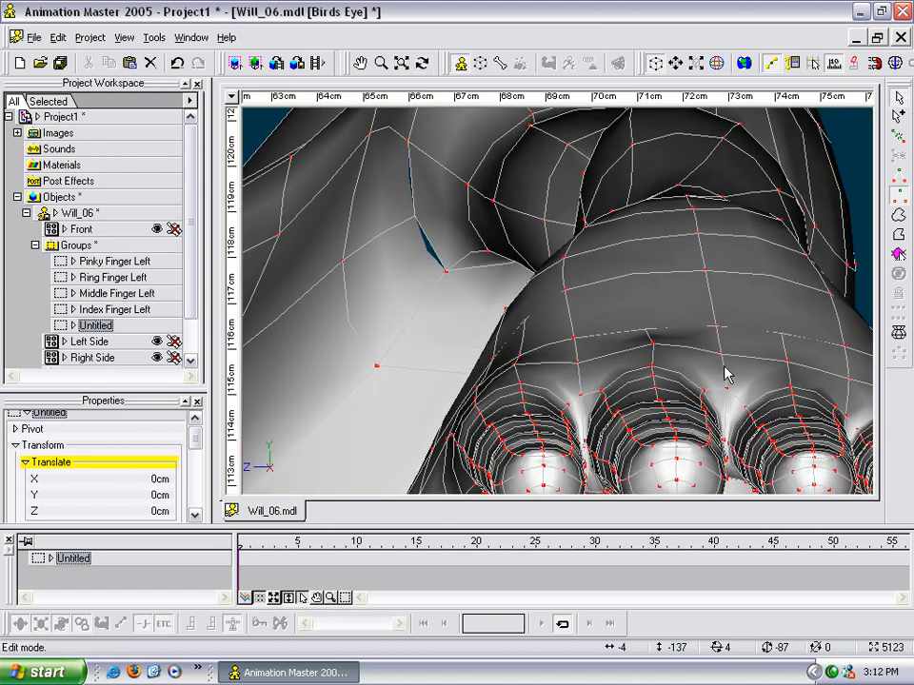
pyautogui.moveTo(656, 352); pyautogui.dragTo(518, 339, button='middle')
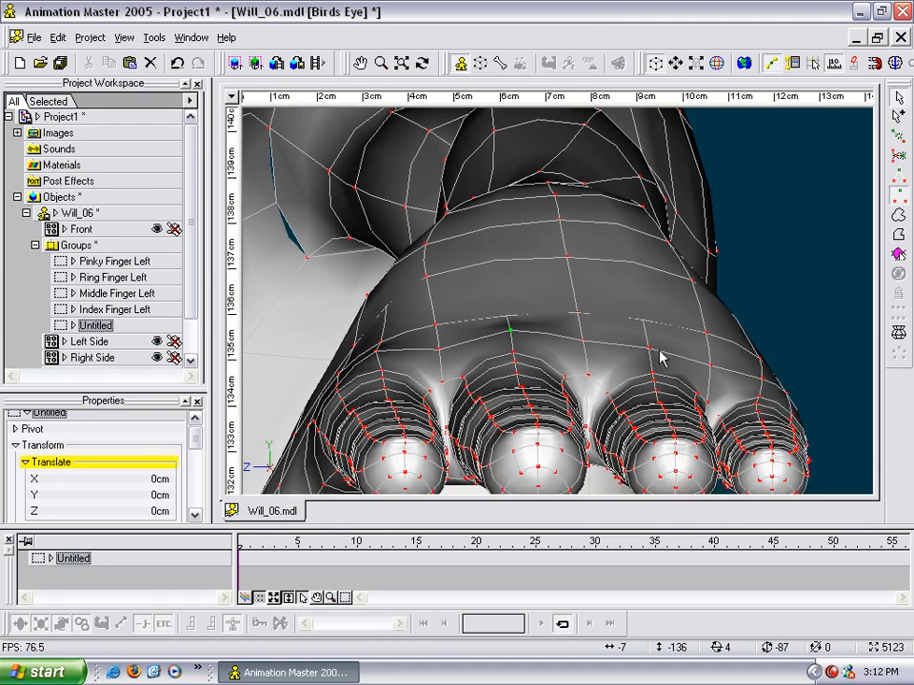
# Step: Undo the last change made to the hand's control points
pyautogui.press('t')
pyautogui.moveTo(756, 372)
pyautogui.mouseDown()
pyautogui.moveTo(657, 369)
pyautogui.moveTo(675, 387)
pyautogui.moveTo(669, 441)
pyautogui.moveTo(661, 370)
pyautogui.moveTo(771, 387)
pyautogui.moveTo(757, 394)
pyautogui.moveTo(725, 375)
pyautogui.moveTo(839, 368)
pyautogui.mouseUp()
pyautogui.click(753, 377)
pyautogui.hotkey('ctrl', 'z')
pyautogui.press('t')
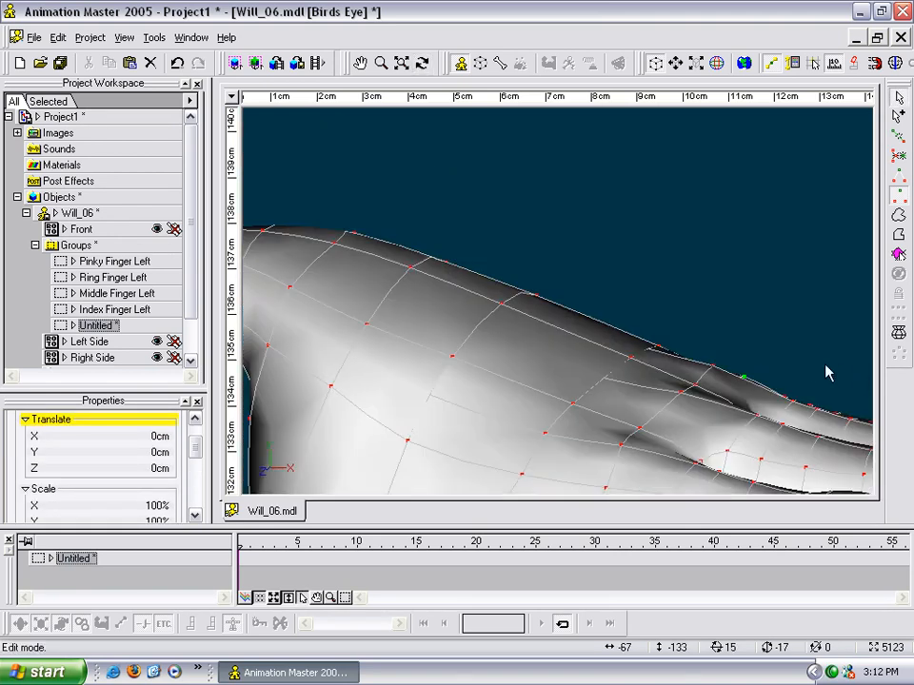
# Step: Nudge two control points of the hand's surface to even out the spline spacing
pyautogui.scroll(-2, 836, 366)
pyautogui.moveTo(785, 350); pyautogui.dragTo(720, 276, button='middle')
pyautogui.scroll(-5, 720, 276)
pyautogui.moveTo(710, 318); pyautogui.dragTo(733, 295, button='middle')
pyautogui.press('t')
pyautogui.moveTo(727, 299); pyautogui.dragTo(652, 240)
pyautogui.scroll(3, 617, 347)
pyautogui.press('t')
pyautogui.moveTo(488, 362)
pyautogui.mouseDown()
pyautogui.moveTo(504, 383)
pyautogui.moveTo(491, 374)
pyautogui.mouseUp()
pyautogui.moveTo(449, 406); pyautogui.dragTo(449, 405)
# Step: Move a control point on the side of the thumb's tip slightly outward
pyautogui.moveTo(435, 458); pyautogui.dragTo(584, 345, button='middle')
pyautogui.scroll(1, 584, 345)
pyautogui.click(469, 357)
pyautogui.press('t')
pyautogui.moveTo(469, 360); pyautogui.dragTo(560, 337)
pyautogui.moveTo(560, 337); pyautogui.dragTo(581, 347, button='middle')
pyautogui.scroll(6, 579, 346)
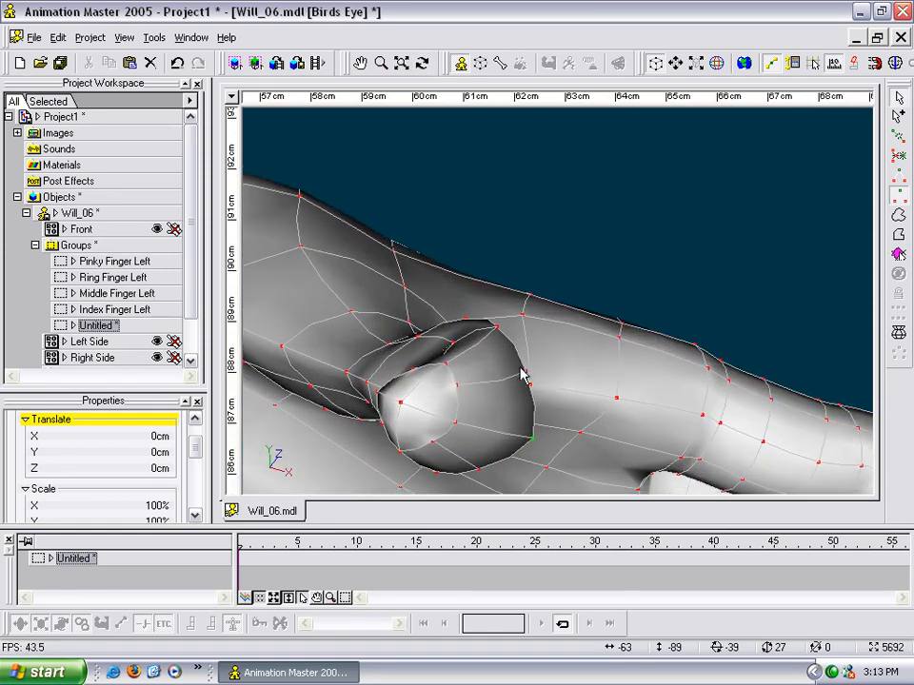
pyautogui.moveTo(527, 375); pyautogui.dragTo(537, 372)
# Step: Spread the control points of the ring around the thumb's tip outward to make it rounder
pyautogui.moveTo(555, 415); pyautogui.dragTo(553, 387, button='middle')
pyautogui.press('t')
pyautogui.moveTo(582, 383); pyautogui.dragTo(543, 371)
pyautogui.moveTo(488, 301)
pyautogui.mouseDown()
pyautogui.moveTo(461, 302)
pyautogui.moveTo(475, 305)
pyautogui.mouseUp()
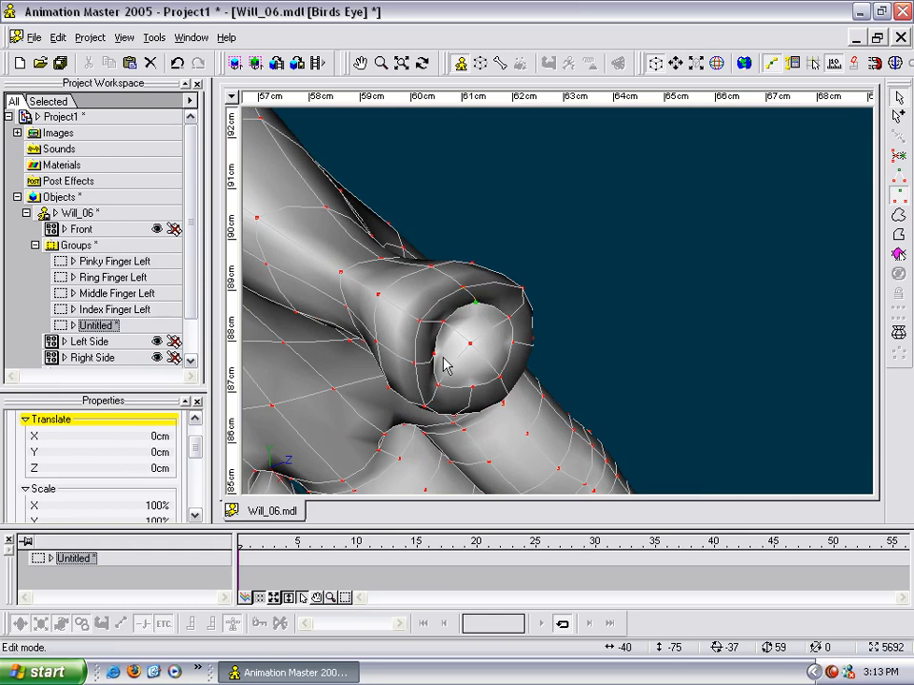
pyautogui.moveTo(445, 366); pyautogui.dragTo(430, 369)
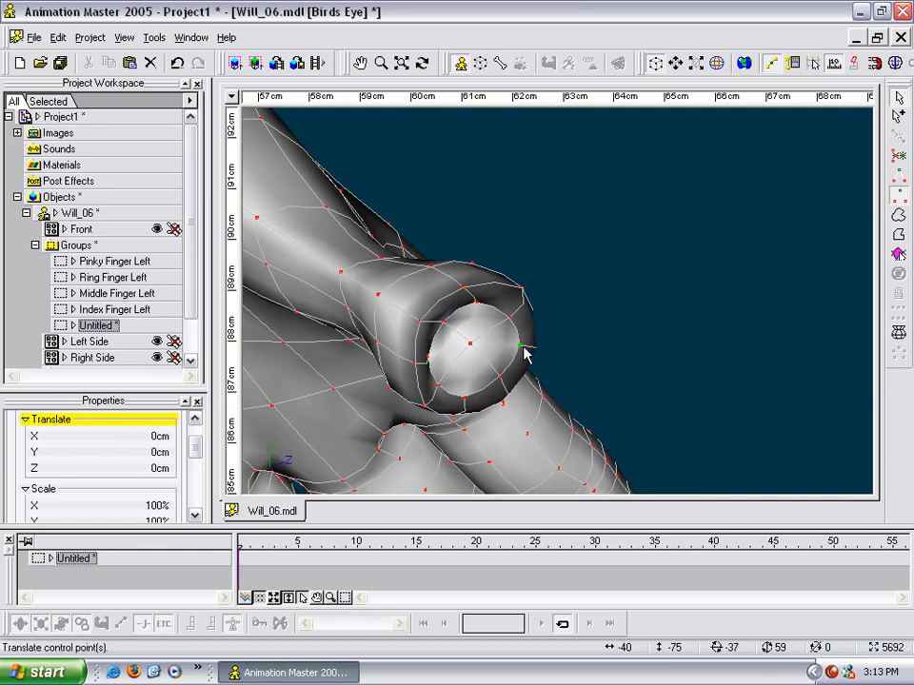
pyautogui.press('t')
pyautogui.moveTo(465, 417)
pyautogui.mouseDown()
pyautogui.moveTo(455, 392)
pyautogui.moveTo(469, 424)
pyautogui.moveTo(459, 423)
pyautogui.mouseUp()
pyautogui.moveTo(532, 337)
pyautogui.mouseDown()
pyautogui.moveTo(545, 335)
pyautogui.moveTo(541, 326)
pyautogui.moveTo(556, 351)
pyautogui.moveTo(568, 330)
pyautogui.moveTo(438, 291)
pyautogui.moveTo(447, 404)
pyautogui.moveTo(530, 360)
pyautogui.moveTo(527, 340)
pyautogui.moveTo(567, 335)
pyautogui.moveTo(535, 354)
pyautogui.mouseUp()
# Step: Reposition control points around the narrow part of the thumb behind its tip to smooth the contour
pyautogui.press('t')
pyautogui.press('Escape')
pyautogui.moveTo(568, 269); pyautogui.dragTo(505, 228)
pyautogui.press('t')
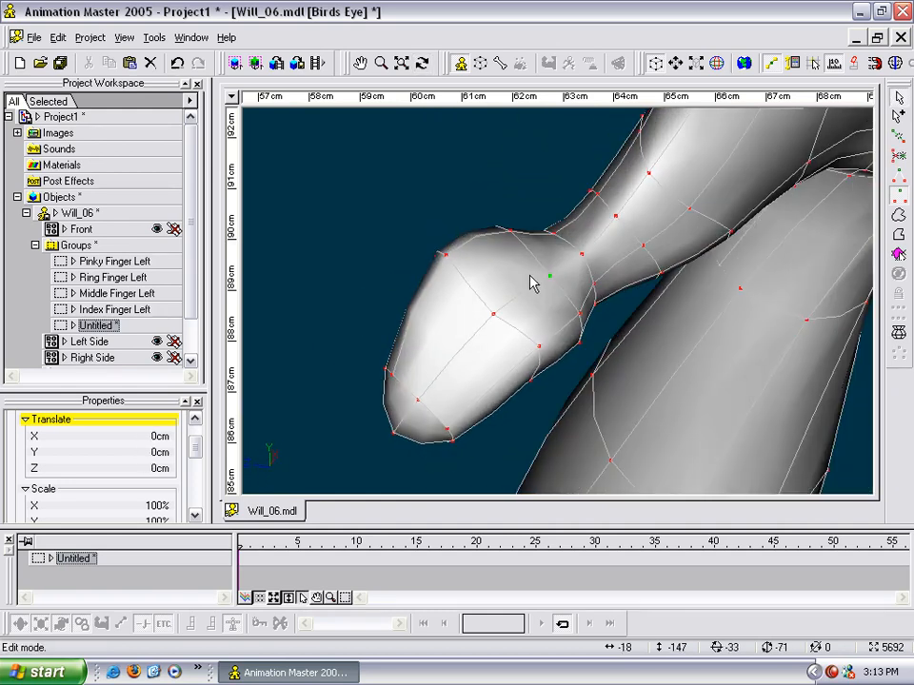
pyautogui.press('t')
pyautogui.moveTo(550, 291); pyautogui.dragTo(641, 282)
pyautogui.moveTo(625, 236); pyautogui.dragTo(599, 243)
pyautogui.moveTo(584, 194); pyautogui.dragTo(447, 209)
pyautogui.press('t')
pyautogui.press('t')
pyautogui.moveTo(595, 266); pyautogui.dragTo(575, 249)
pyautogui.moveTo(599, 237); pyautogui.dragTo(575, 253)
pyautogui.press('t')
# Step: Insert a control point in the middle of the spline that crosses the opening at the thumb's tip
pyautogui.moveTo(578, 244); pyautogui.dragTo(586, 318, button='middle')
pyautogui.scroll(4, 542, 334)
pyautogui.press('t')
pyautogui.moveTo(432, 383); pyautogui.dragTo(550, 338)
pyautogui.scroll(-2, 533, 343)
pyautogui.scroll(5, 532, 342)
pyautogui.moveTo(542, 347); pyautogui.dragTo(696, 291, button='middle')
pyautogui.press('t')
pyautogui.moveTo(563, 356); pyautogui.dragTo(546, 382)
pyautogui.click(516, 365)
pyautogui.click(498, 342)
pyautogui.press('y')
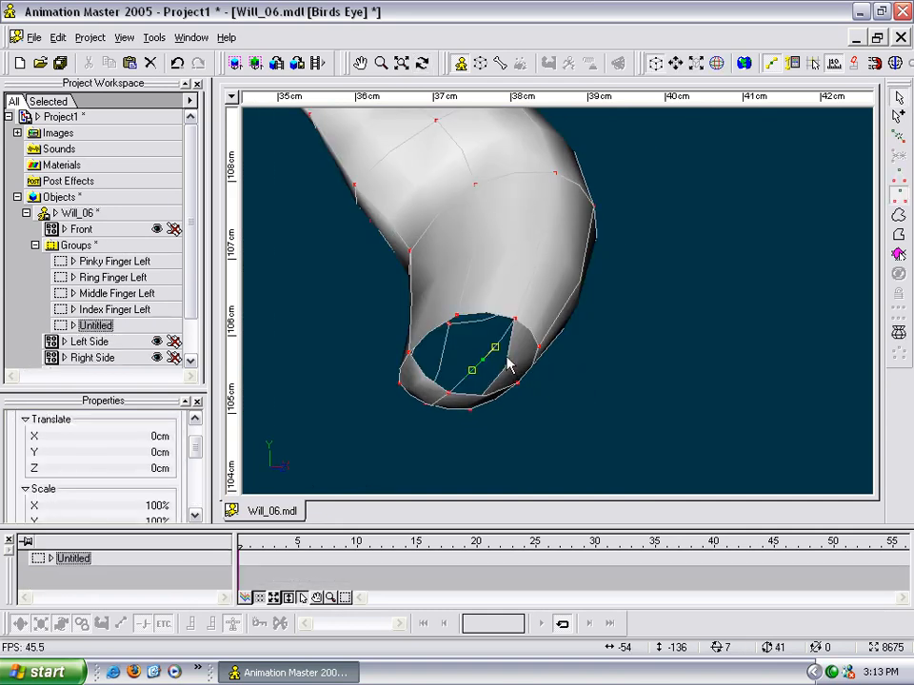
# Step: Add a spline from the rim of the thumb's tip through the inserted control point to the opposite rim
pyautogui.press('a')
pyautogui.rightClick(482, 362)
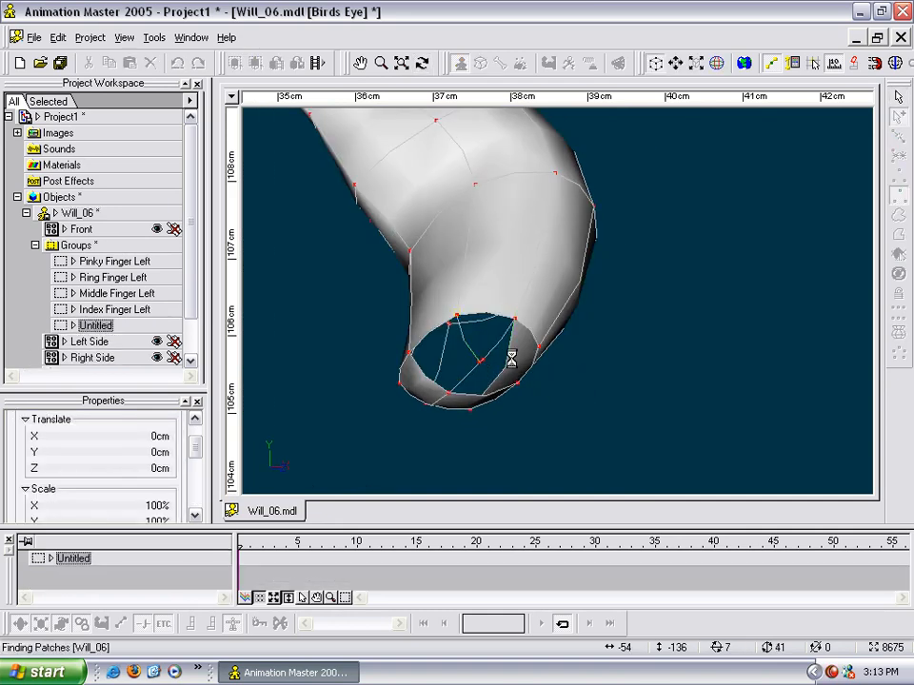
pyautogui.rightClick(538, 352)
pyautogui.press('Escape')
# Step: On the other side of the thumb's tip, insert a control point in the crossing spline and stitch a second spline through it between the rim points
pyautogui.click(483, 361)
pyautogui.press('t')
pyautogui.moveTo(483, 362); pyautogui.dragTo(582, 344)
pyautogui.click(588, 353)
pyautogui.click(433, 359)
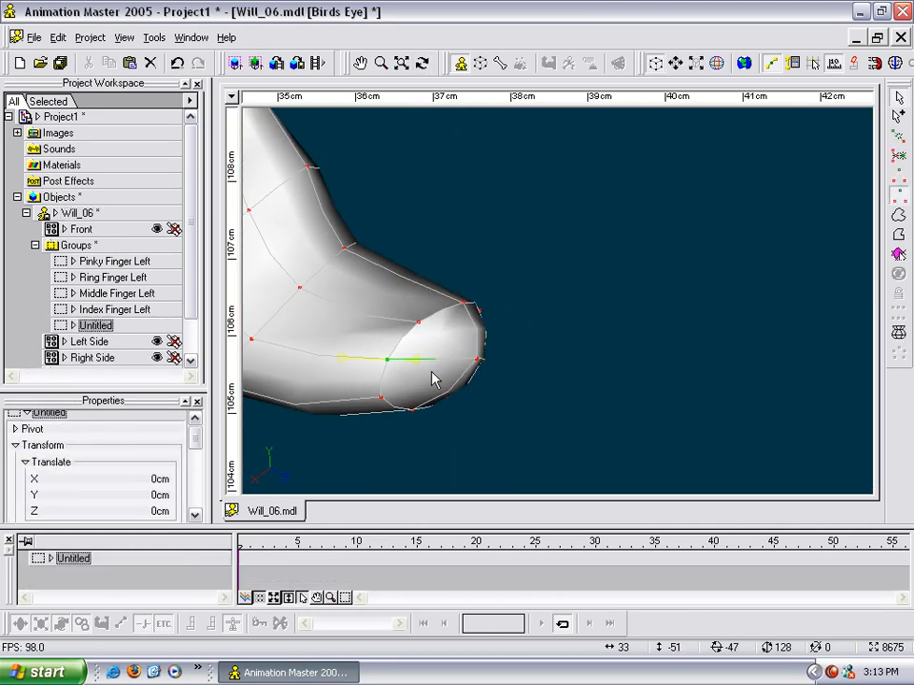
pyautogui.press('y')
pyautogui.press('a')
pyautogui.click(420, 323)
pyautogui.rightClick(435, 361)
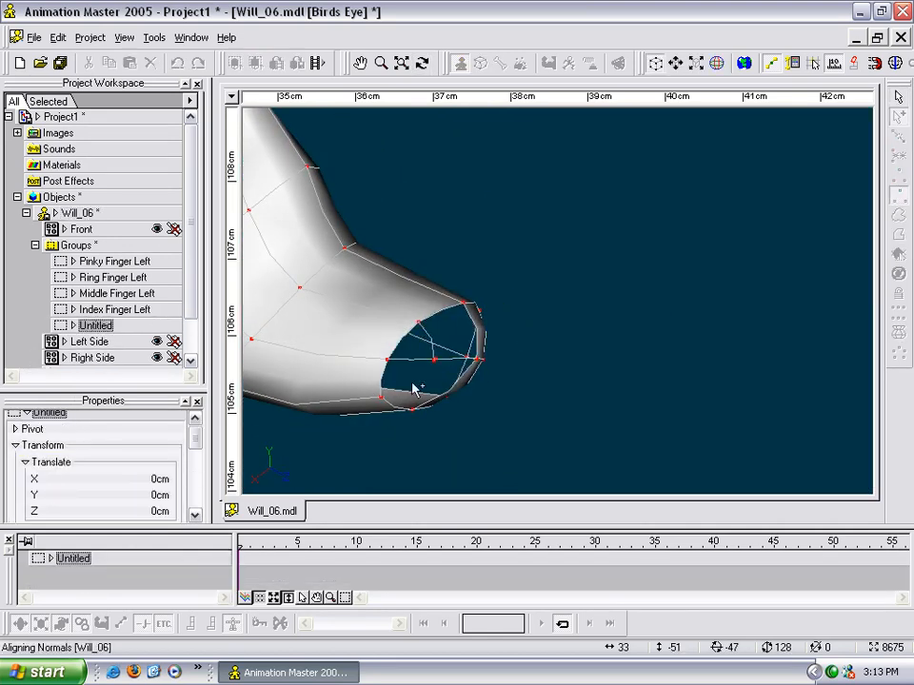
pyautogui.rightClick(382, 396)
# Step: Examine the thumb's tip and its transition into the hand from several sides
pyautogui.click(442, 377)
pyautogui.click(435, 361)
pyautogui.press('t')
pyautogui.moveTo(457, 363); pyautogui.dragTo(307, 418)
pyautogui.scroll(-6, 432, 363)
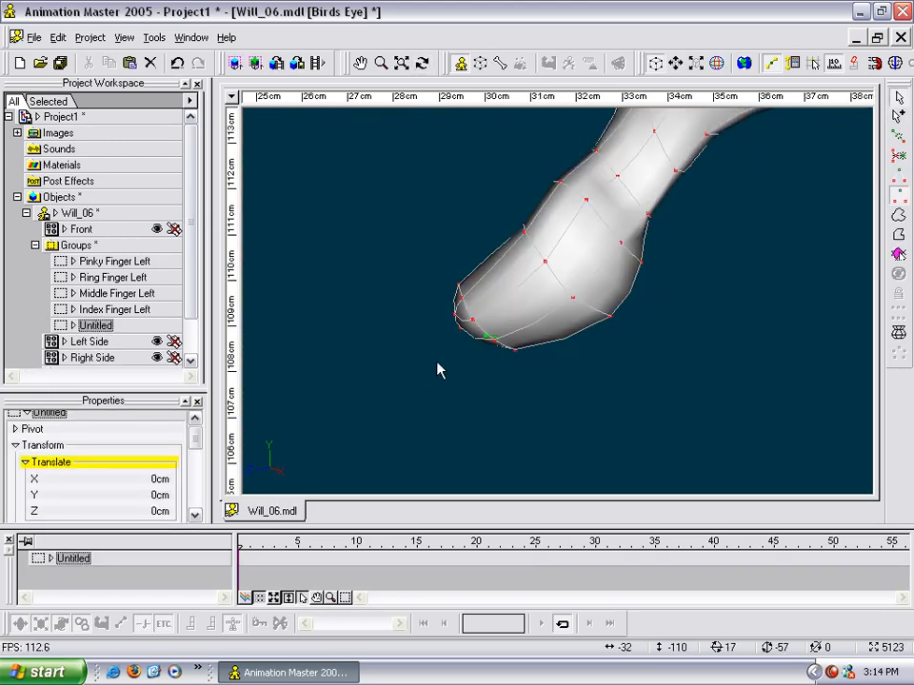
pyautogui.moveTo(564, 267); pyautogui.dragTo(430, 382, button='middle')
pyautogui.press('t')
pyautogui.moveTo(502, 302); pyautogui.dragTo(501, 312)
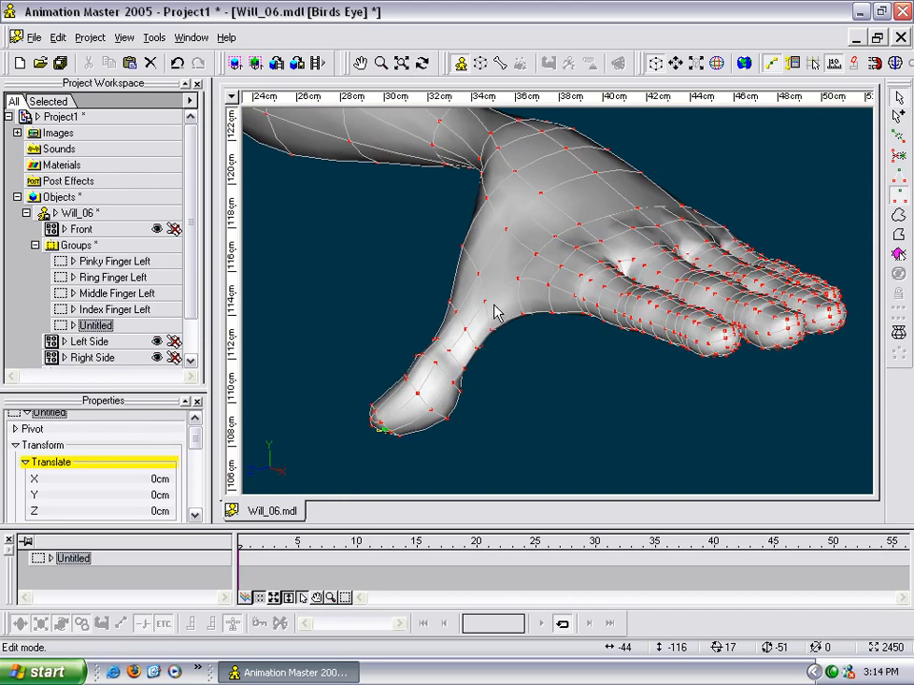
# Step: Reposition control points along the heel of the palm beside the thumb's base to smooth the outline
pyautogui.rightClick(388, 285)
pyautogui.click(420, 341)
pyautogui.click(511, 296)
pyautogui.press('t')
pyautogui.moveTo(520, 290)
pyautogui.mouseDown()
pyautogui.moveTo(608, 292)
pyautogui.moveTo(480, 235)
pyautogui.moveTo(448, 278)
pyautogui.moveTo(536, 285)
pyautogui.mouseUp()
pyautogui.scroll(3, 539, 285)
pyautogui.moveTo(569, 284); pyautogui.dragTo(554, 258, button='middle')
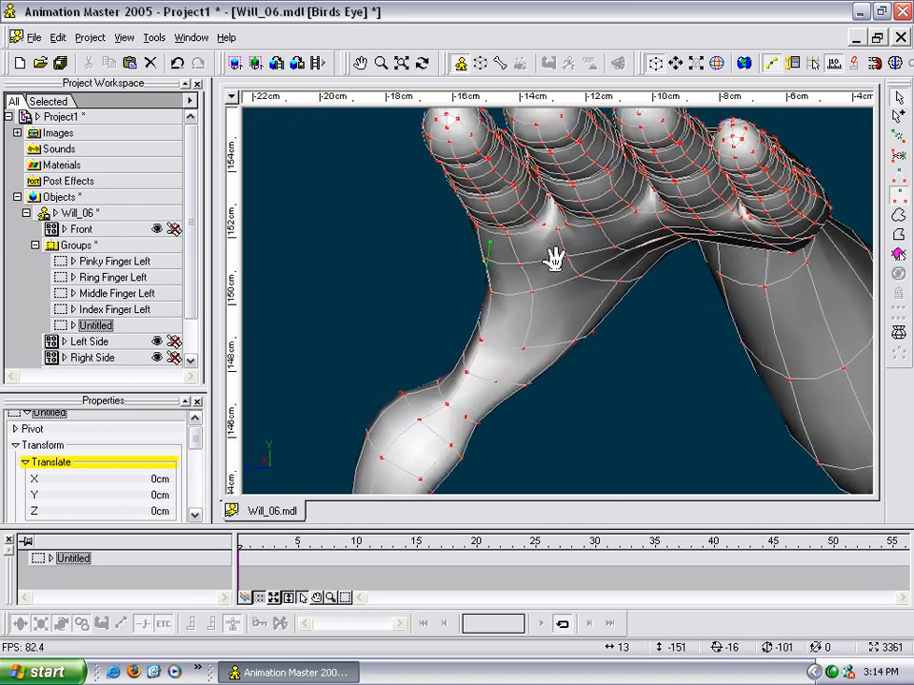
pyautogui.scroll(1, 546, 247)
pyautogui.moveTo(586, 328); pyautogui.dragTo(585, 335)
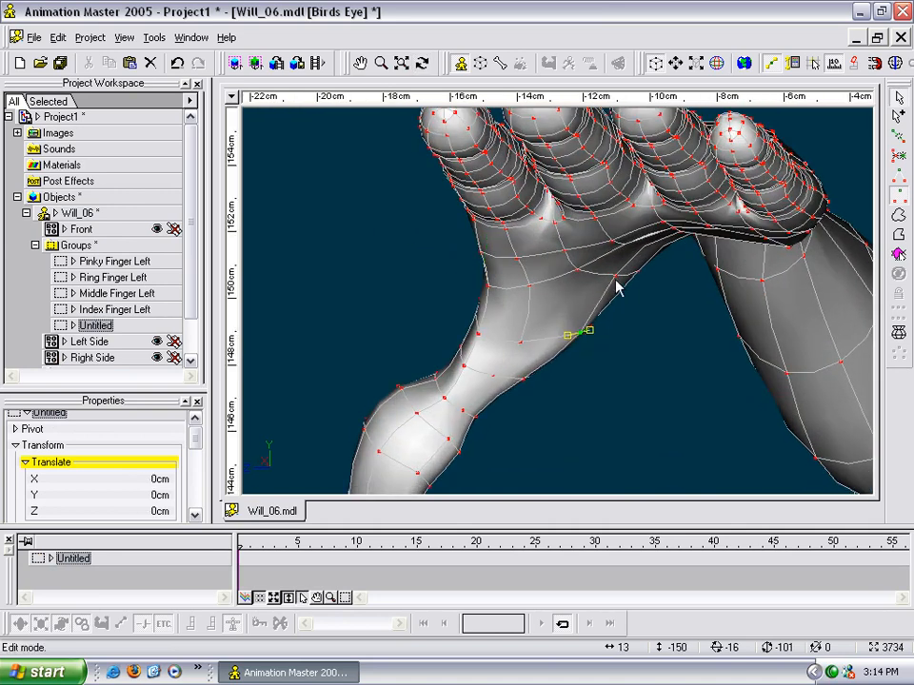
pyautogui.moveTo(616, 282); pyautogui.dragTo(624, 294)
pyautogui.moveTo(574, 277); pyautogui.dragTo(540, 288)
# Step: Deselect the control points and return to the front view
pyautogui.press('t')
pyautogui.moveTo(539, 289); pyautogui.dragTo(492, 316)
pyautogui.press('Return')
pyautogui.press('t')
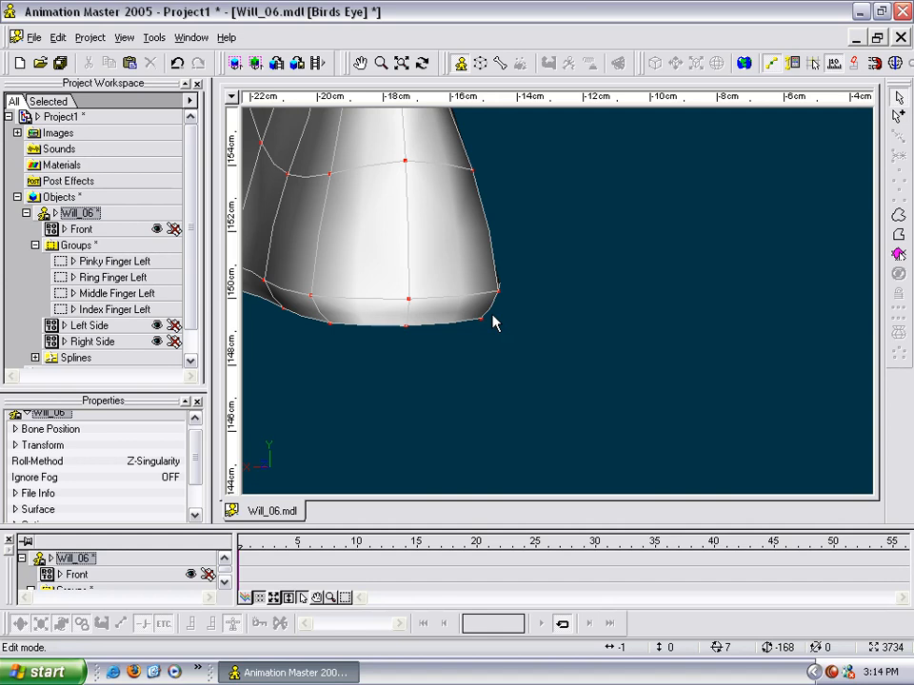
pyautogui.press('space')
pyautogui.press('1')
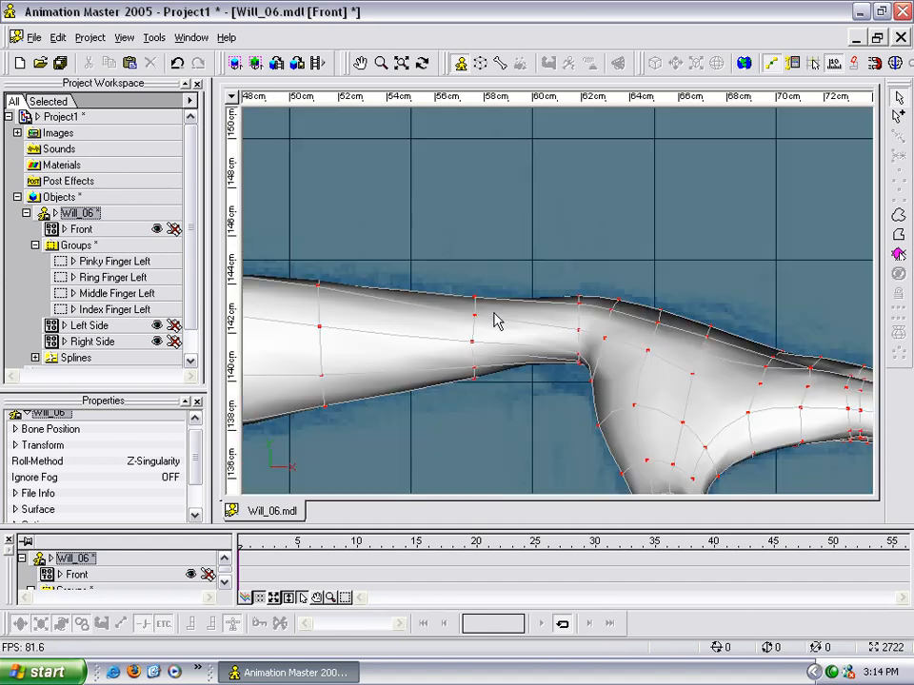
# Step: Reposition two control points near the base of the index finger to smooth the splines there
pyautogui.moveTo(621, 355); pyautogui.dragTo(559, 289)
pyautogui.click(553, 293)
pyautogui.press('t')
pyautogui.press('t')
pyautogui.scroll(-4, 591, 301)
pyautogui.scroll(4, 588, 300)
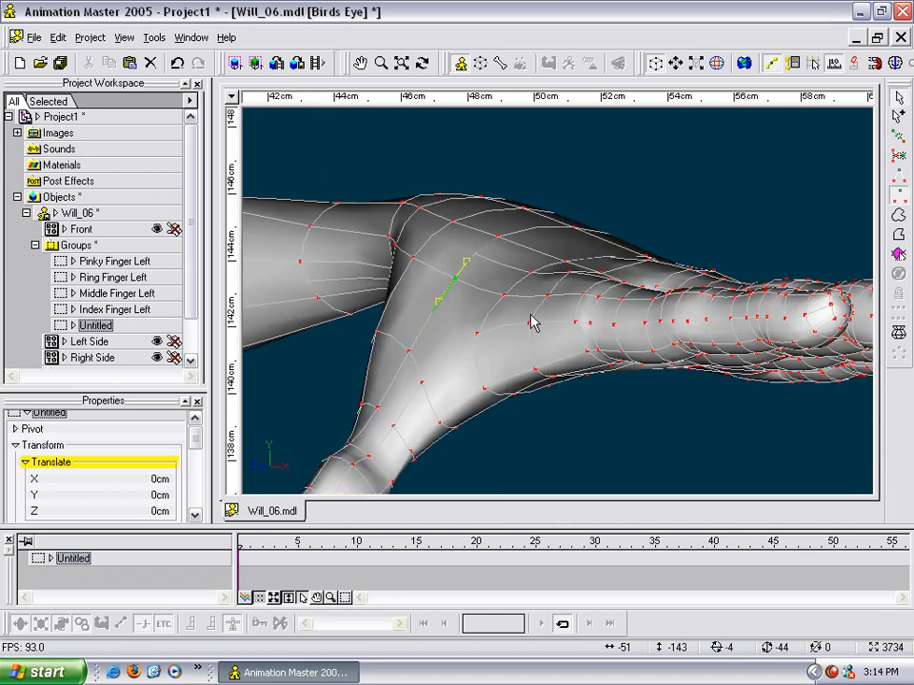
pyautogui.click(593, 363)
pyautogui.press('t')
pyautogui.moveTo(594, 364); pyautogui.dragTo(639, 280)
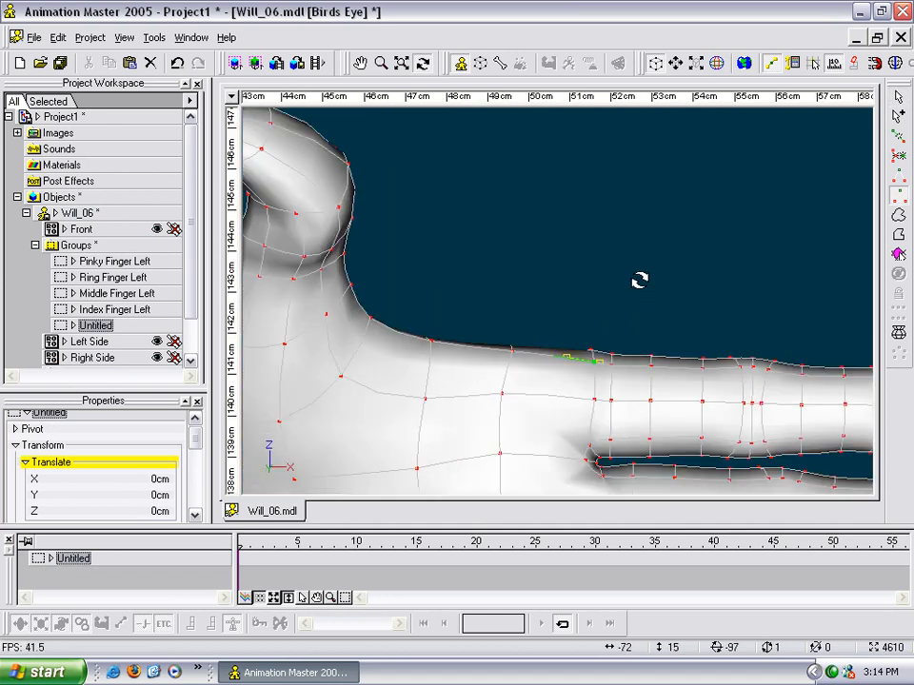
pyautogui.scroll(3, 637, 339)
pyautogui.moveTo(608, 437); pyautogui.dragTo(584, 430)
pyautogui.moveTo(562, 378); pyautogui.dragTo(592, 434)
# Step: Render a close-up of the area where the fingers join the hand to check the surface for creases
pyautogui.press('t')
pyautogui.moveTo(597, 350); pyautogui.dragTo(559, 262)
pyautogui.press('t')
pyautogui.press('q')
pyautogui.click(724, 441)
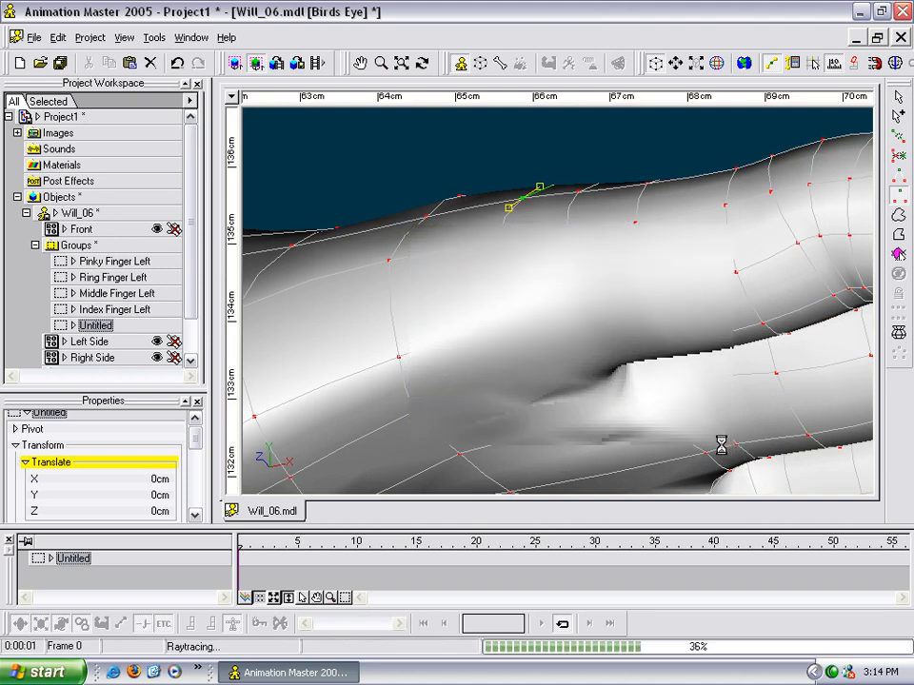
# Step: Reposition control points across the base of the outer finger to even out the splines where it meets the palm
pyautogui.click(721, 443)
pyautogui.click(514, 316)
pyautogui.press('t')
pyautogui.moveTo(515, 318); pyautogui.dragTo(556, 324)
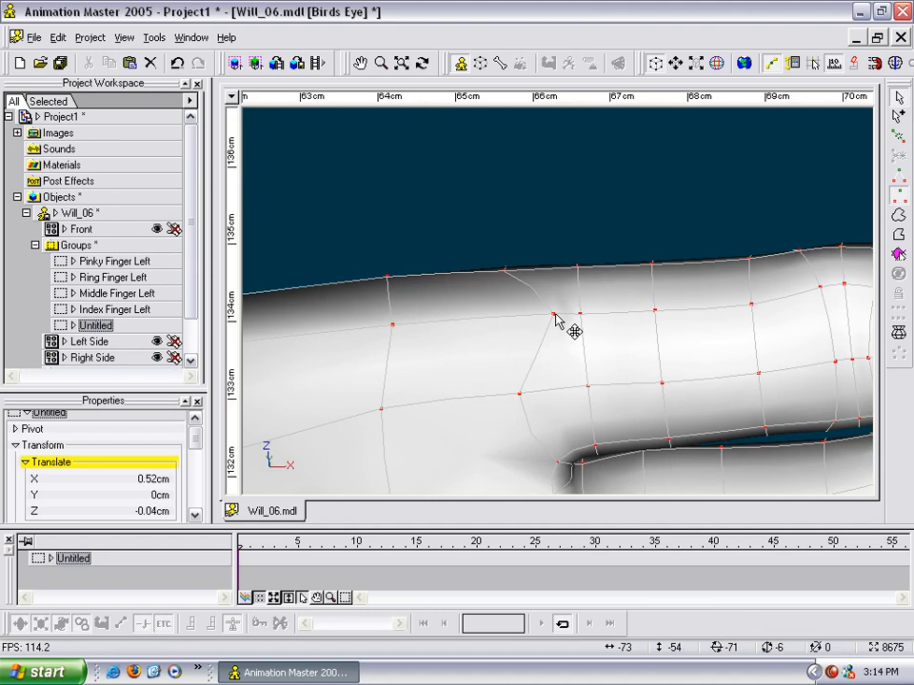
pyautogui.moveTo(548, 396); pyautogui.dragTo(559, 321)
pyautogui.press('t')
pyautogui.scroll(3, 583, 440)
pyautogui.press('t')
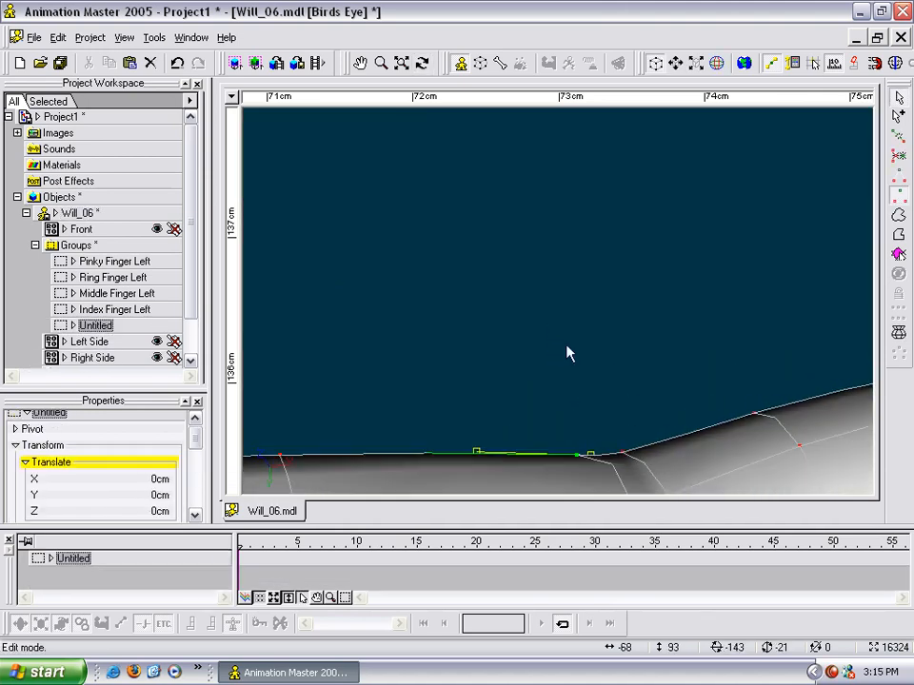
# Step: Render the region where the outer finger joins the palm to check the surface for creases
pyautogui.moveTo(664, 479); pyautogui.dragTo(591, 293)
pyautogui.moveTo(574, 347); pyautogui.dragTo(573, 348)
pyautogui.press('t')
pyautogui.moveTo(573, 351); pyautogui.dragTo(594, 365)
pyautogui.moveTo(620, 260); pyautogui.dragTo(594, 228)
pyautogui.press('q')
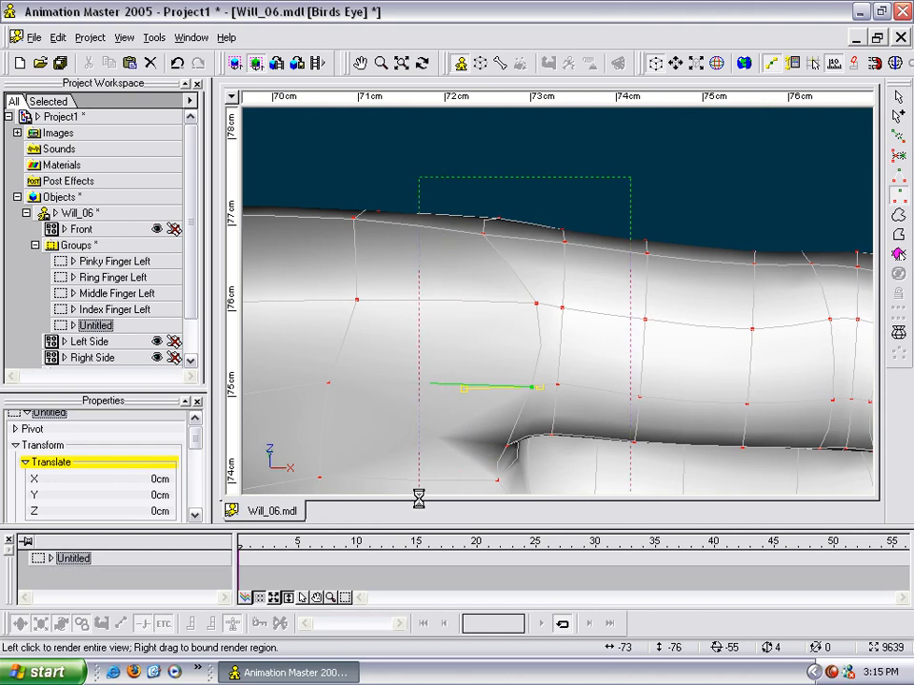
pyautogui.click(422, 497)
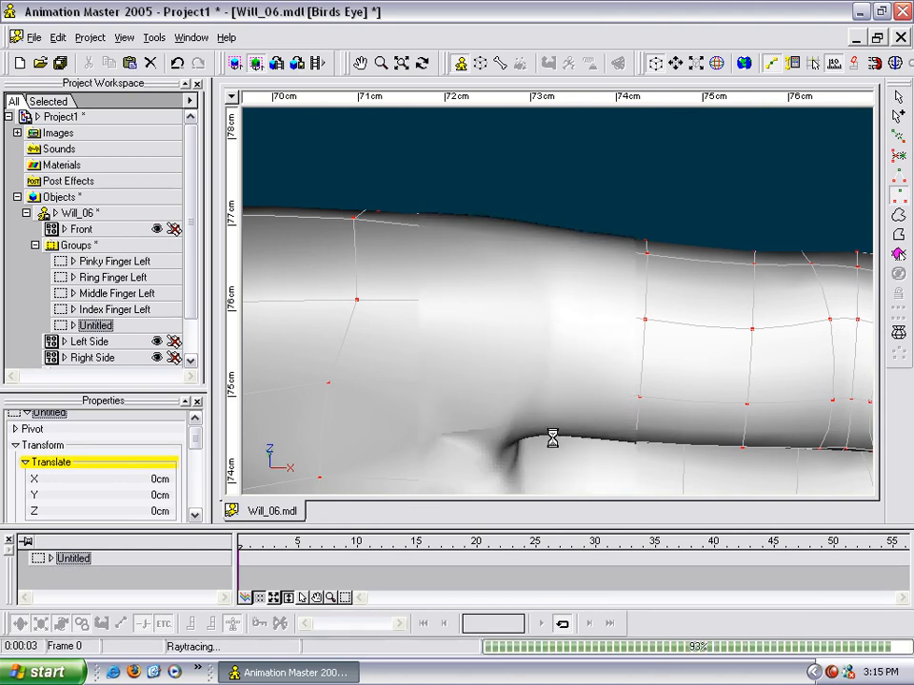
pyautogui.press('Escape')
# Step: Move the control points around the outer finger's base toward the palm to straighten and space the cross-section spline
pyautogui.moveTo(536, 305); pyautogui.dragTo(477, 297)
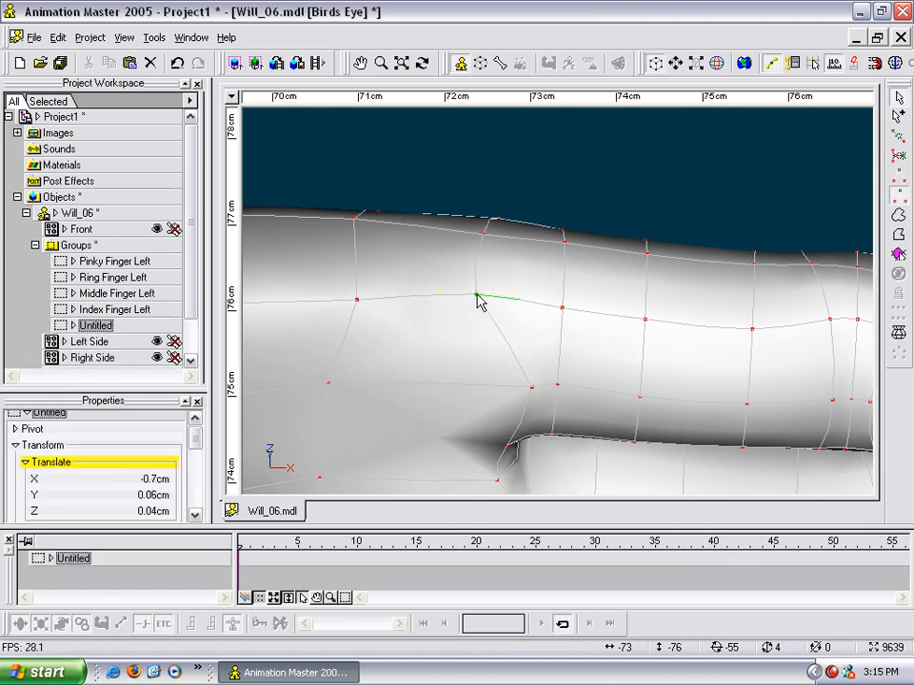
pyautogui.click(545, 373)
pyautogui.moveTo(521, 387); pyautogui.dragTo(473, 391)
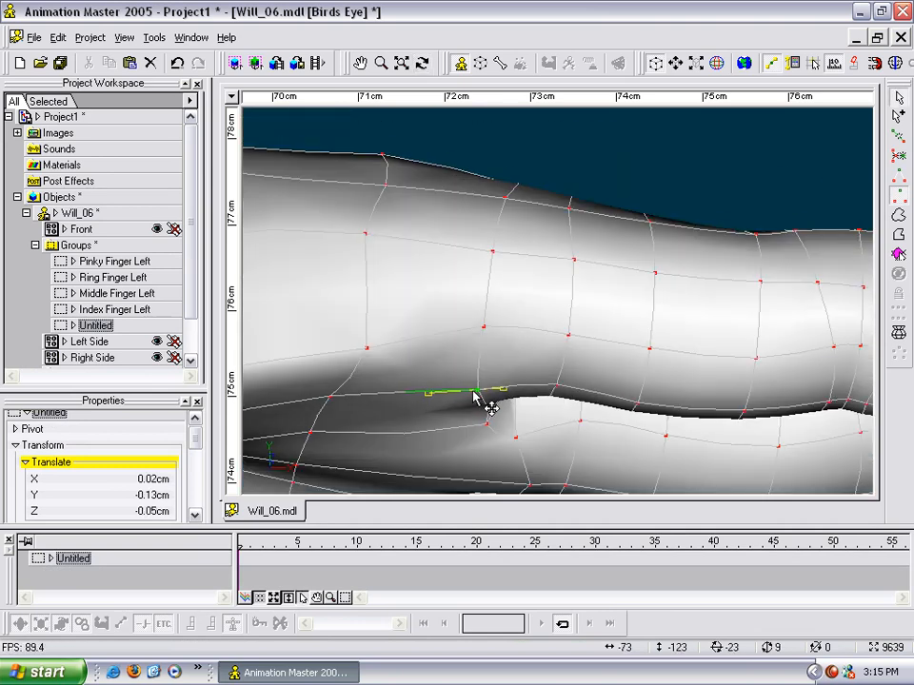
pyautogui.moveTo(485, 342); pyautogui.dragTo(488, 352)
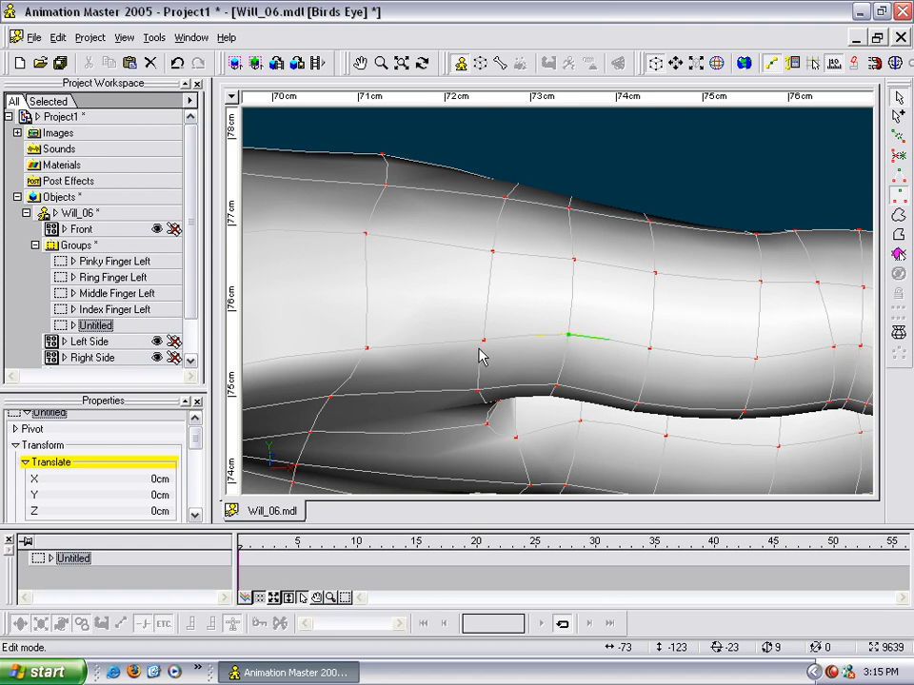
pyautogui.moveTo(417, 366); pyautogui.dragTo(408, 374, button='middle')
pyautogui.moveTo(480, 349); pyautogui.dragTo(463, 346)
pyautogui.moveTo(483, 258); pyautogui.dragTo(465, 253)
# Step: Adjust the control points on the opposite side and lower edge of the hand near the finger base
pyautogui.moveTo(482, 307); pyautogui.dragTo(507, 284, button='middle')
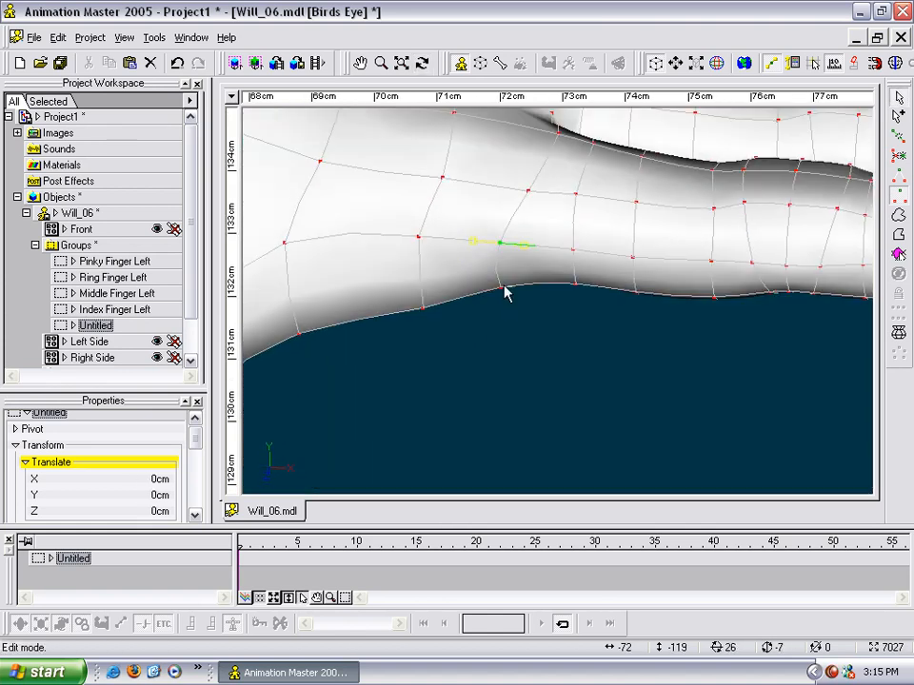
pyautogui.moveTo(507, 303); pyautogui.dragTo(509, 301)
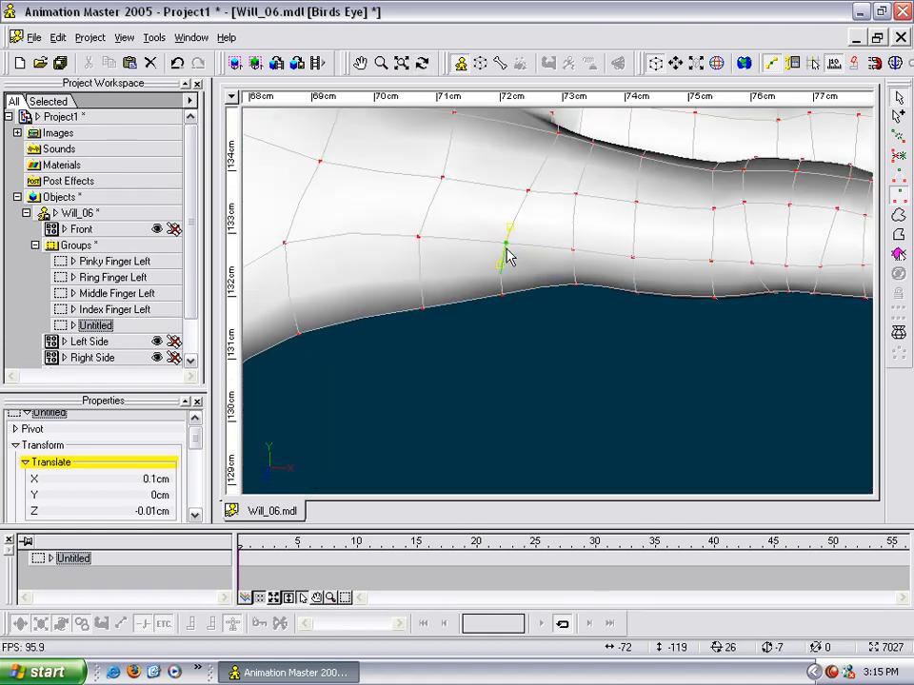
pyautogui.moveTo(519, 259); pyautogui.dragTo(582, 314, button='middle')
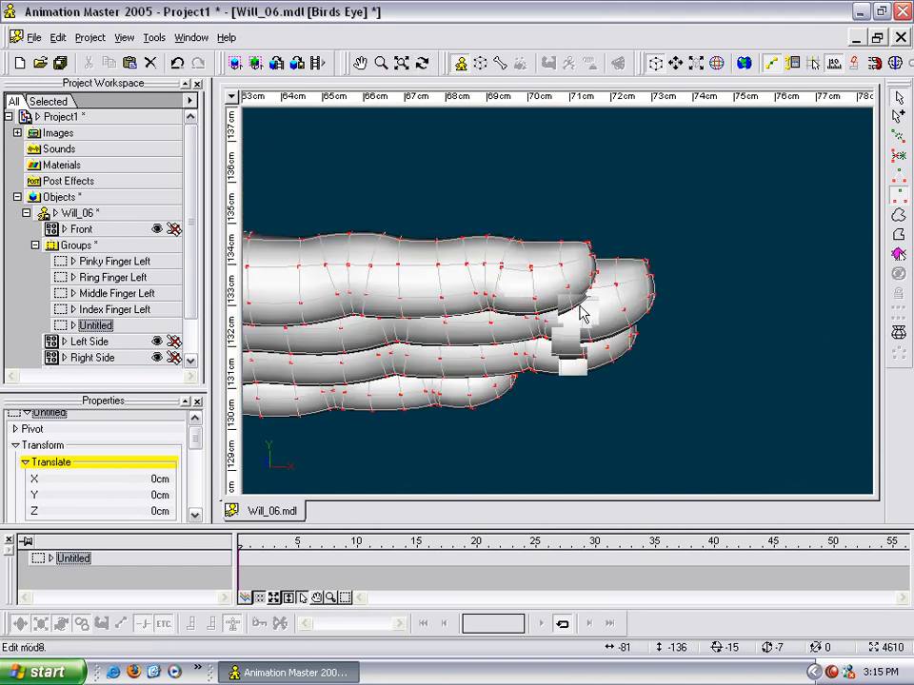
pyautogui.moveTo(476, 405); pyautogui.dragTo(492, 294, button='middle')
# Step: Isolate the left hand in the front view by selecting its control points and hiding the rest of the model
pyautogui.press('1')
pyautogui.scroll(-2, 503, 296)
pyautogui.moveTo(425, 196); pyautogui.dragTo(911, 515)
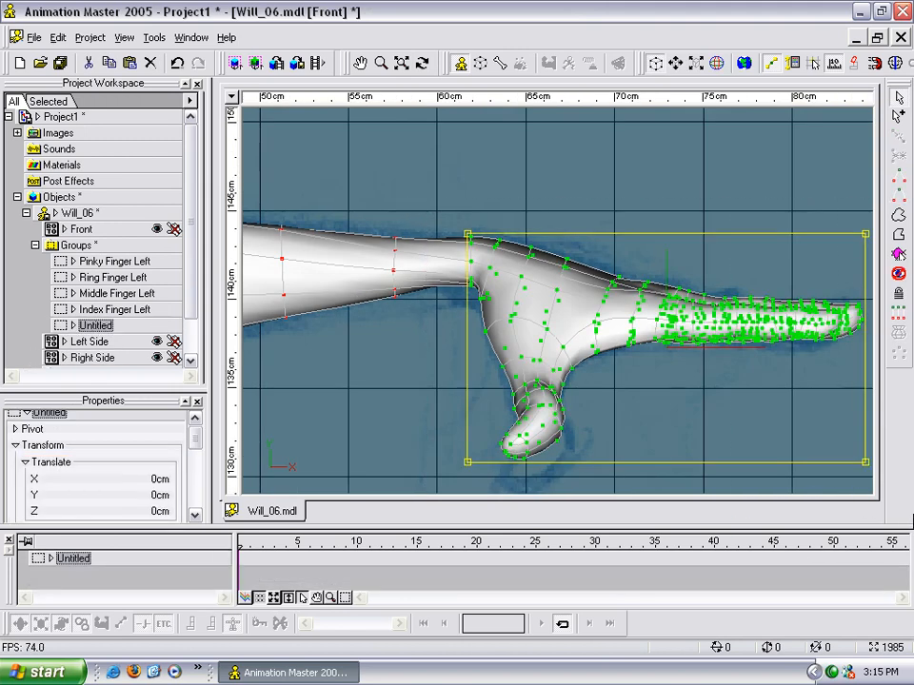
pyautogui.press('h')
# Step: Reposition control points along the lower edge between the palm and the thumb to smooth the outline, working from the wrist side
pyautogui.click(543, 406)
pyautogui.press('t')
pyautogui.moveTo(548, 409); pyautogui.dragTo(659, 420)
pyautogui.scroll(2, 609, 400)
pyautogui.press('m')
pyautogui.moveTo(446, 333); pyautogui.dragTo(779, 377)
pyautogui.press('t')
pyautogui.press('Escape')
pyautogui.moveTo(653, 354); pyautogui.dragTo(648, 395)
pyautogui.click(813, 359)
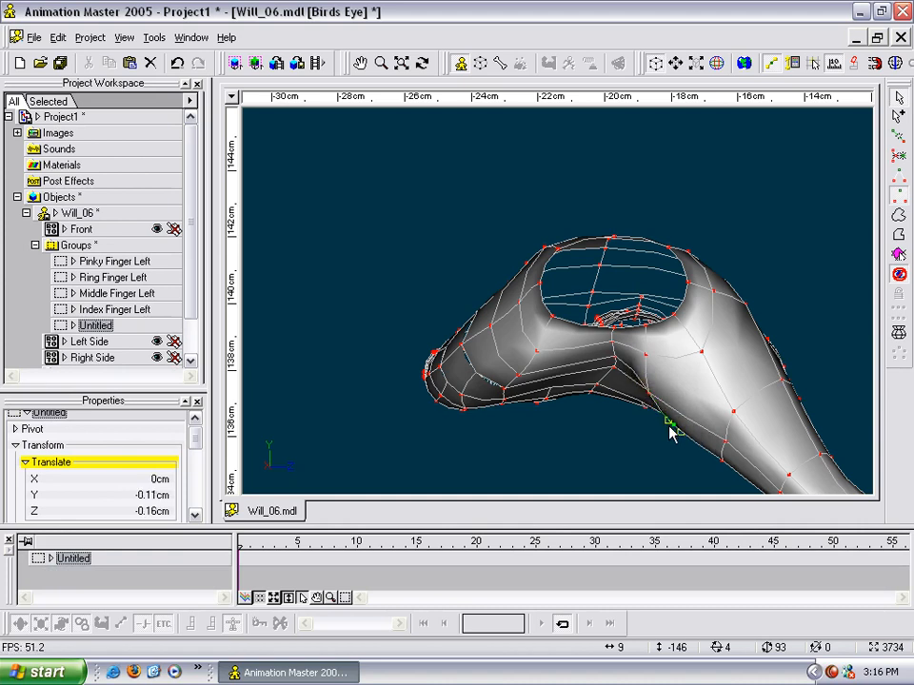
pyautogui.moveTo(731, 443); pyautogui.dragTo(717, 452)
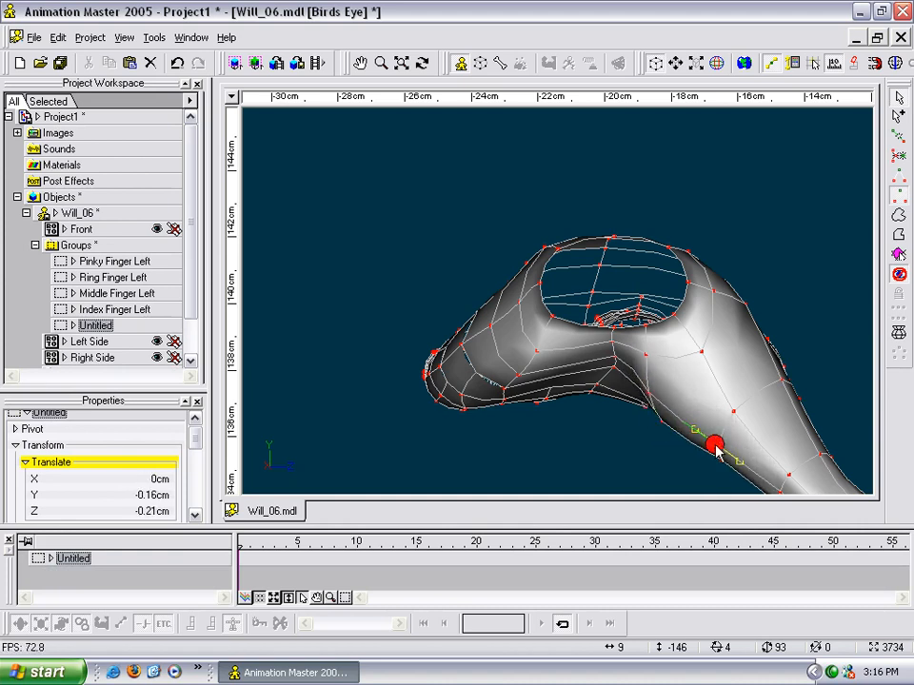
# Step: Render the palm and thumb from the wrist side to check the surface between them
pyautogui.press('t')
pyautogui.moveTo(596, 368); pyautogui.dragTo(624, 328)
pyautogui.moveTo(568, 321); pyautogui.dragTo(583, 362)
pyautogui.moveTo(559, 306)
pyautogui.mouseDown()
pyautogui.moveTo(508, 315)
pyautogui.moveTo(496, 245)
pyautogui.moveTo(583, 310)
pyautogui.moveTo(511, 241)
pyautogui.moveTo(557, 255)
pyautogui.moveTo(555, 327)
pyautogui.moveTo(502, 385)
pyautogui.mouseUp()
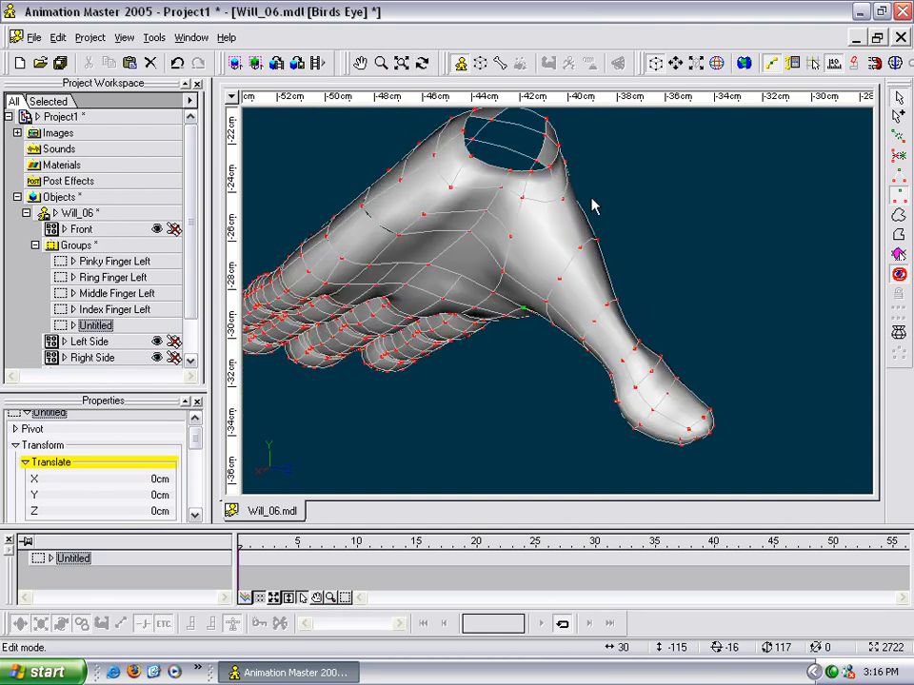
pyautogui.press('q')
pyautogui.click(488, 302)
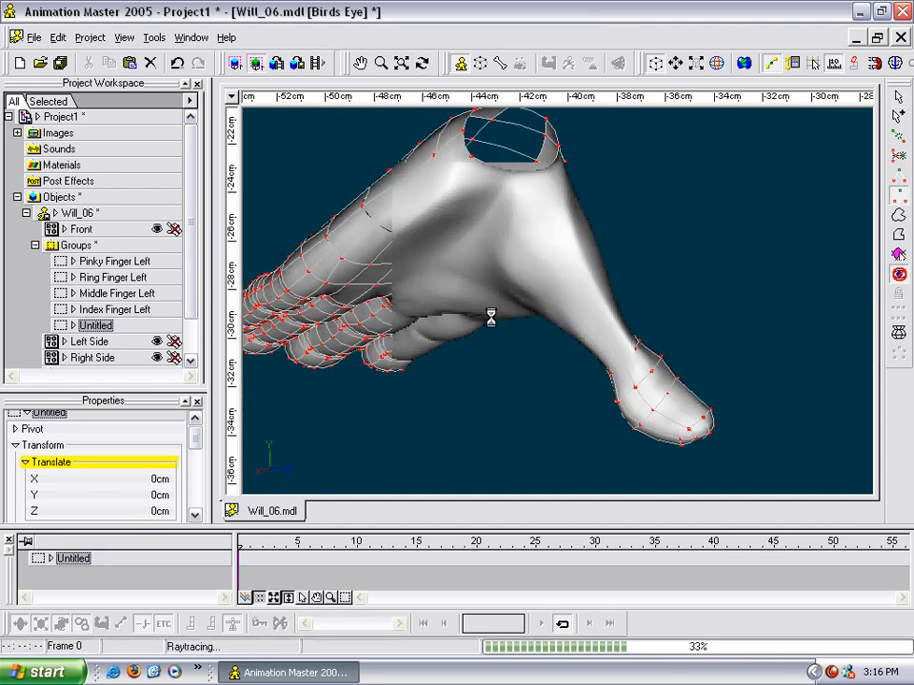
pyautogui.scroll(1, 585, 273)
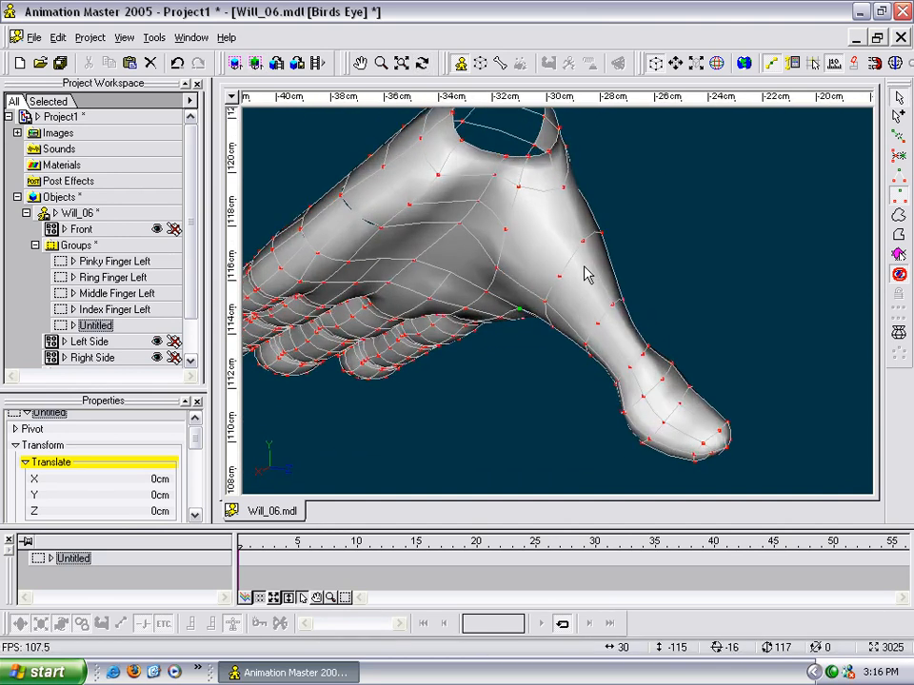
# Step: Render the palm side of the hand from the thumb to the finger bases to inspect the surface
pyautogui.scroll(-2, 574, 274)
pyautogui.moveTo(559, 303); pyautogui.dragTo(686, 297)
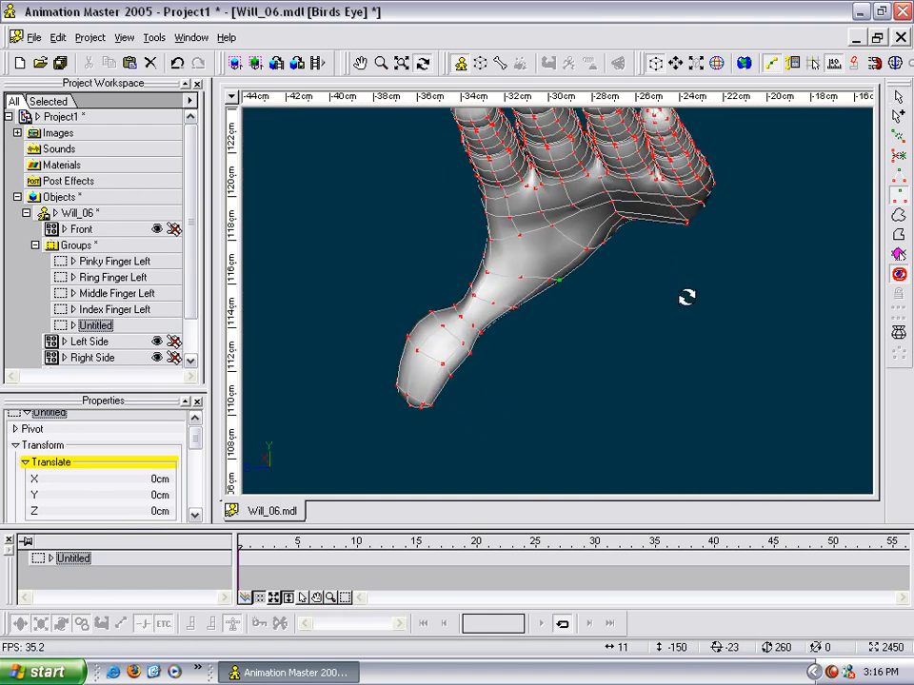
pyautogui.scroll(6, 632, 329)
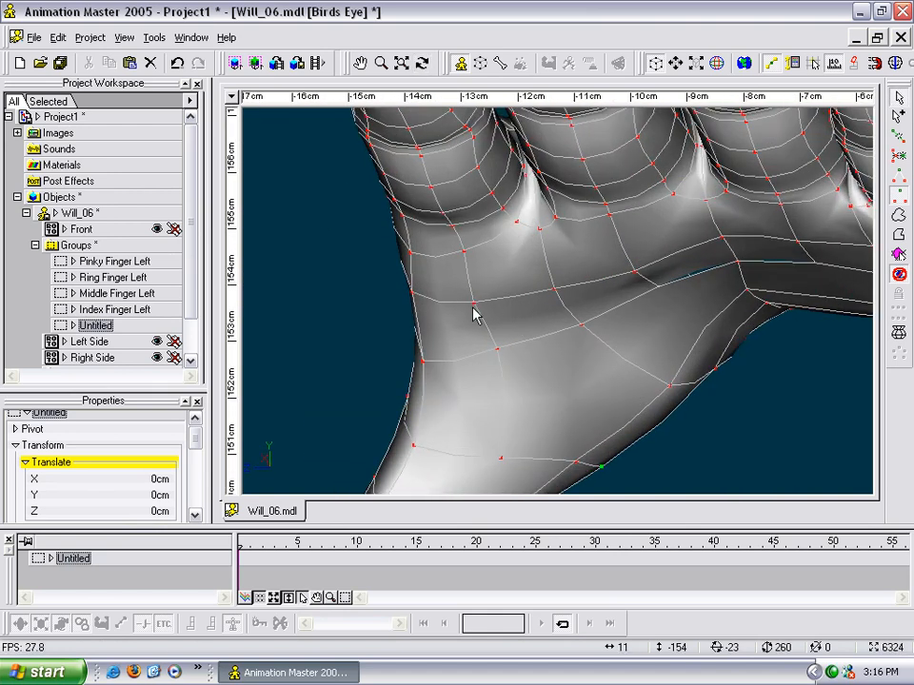
pyautogui.press('t')
pyautogui.moveTo(490, 302); pyautogui.dragTo(508, 294)
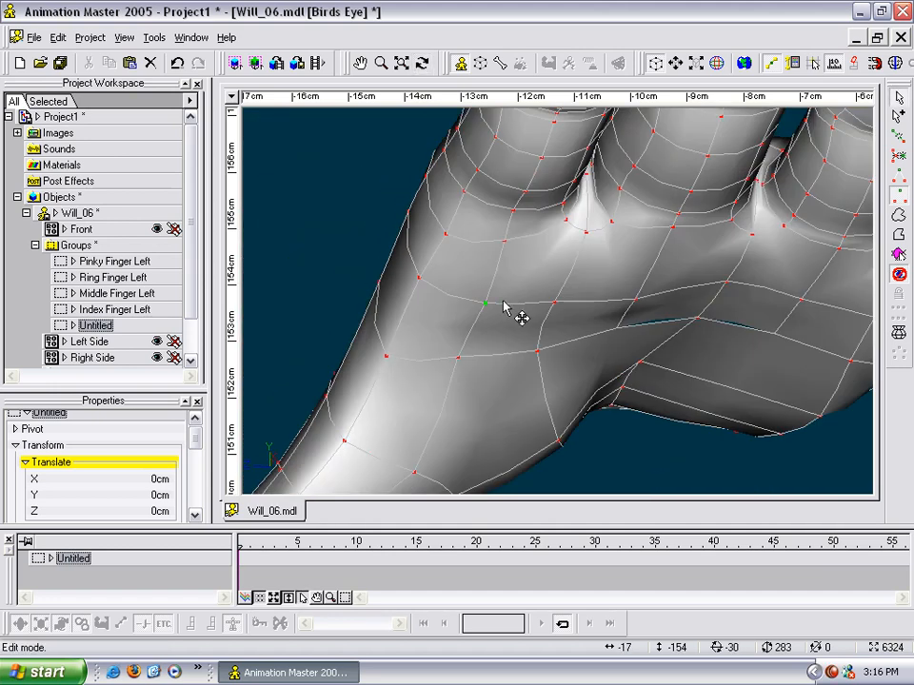
pyautogui.scroll(-4, 506, 294)
pyautogui.moveTo(296, 209); pyautogui.dragTo(695, 478, button='right')
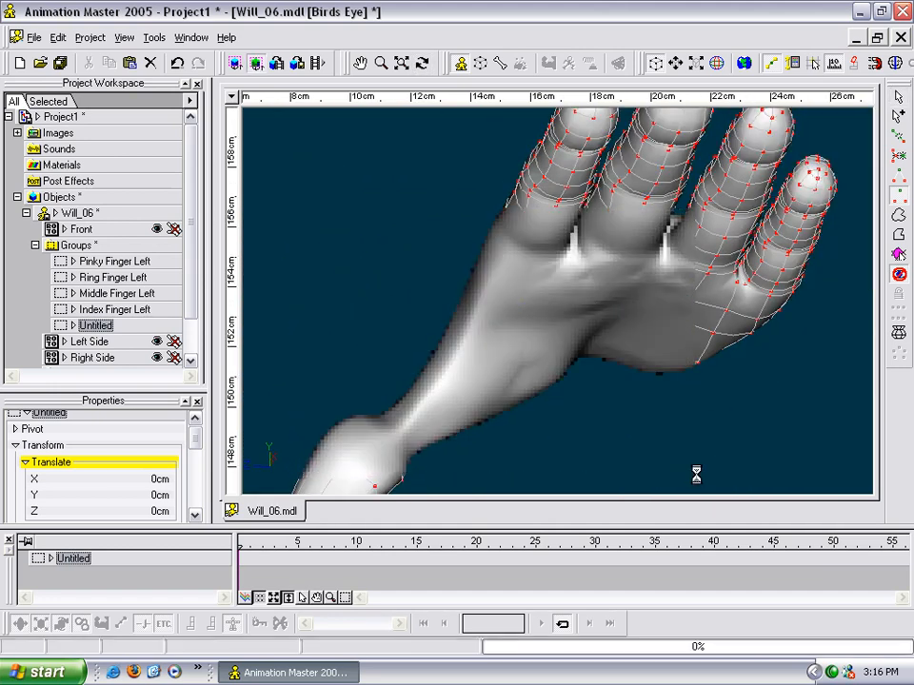
pyautogui.click(559, 382)
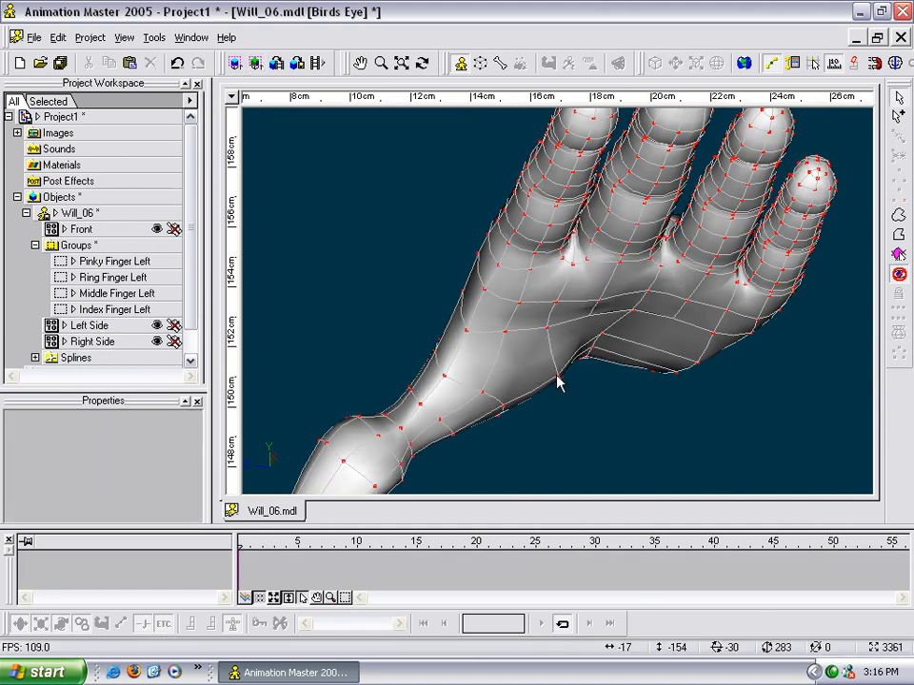
pyautogui.hotkey('shift', 'q')
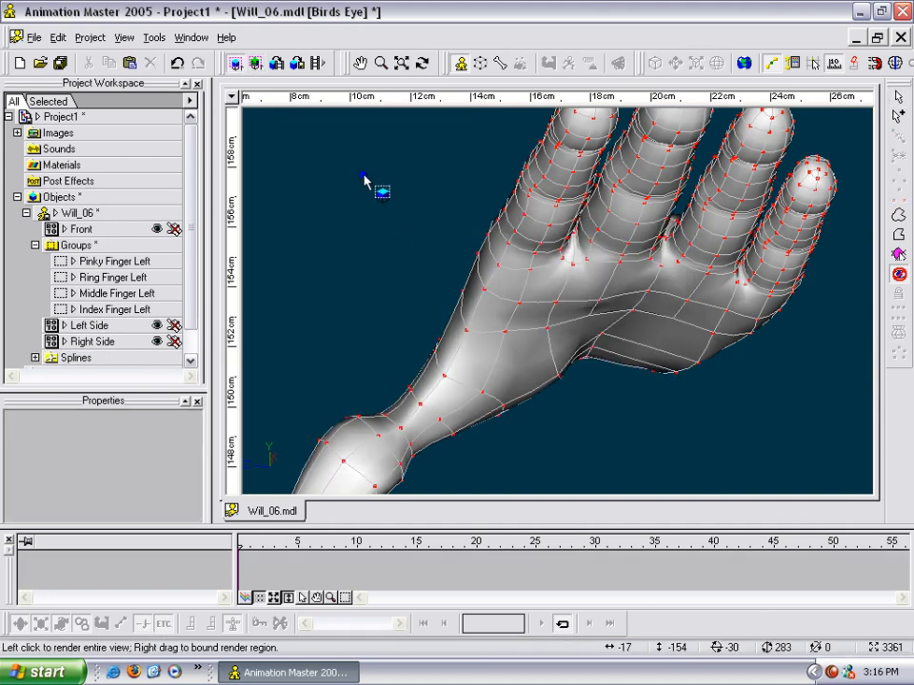
pyautogui.click(782, 445)
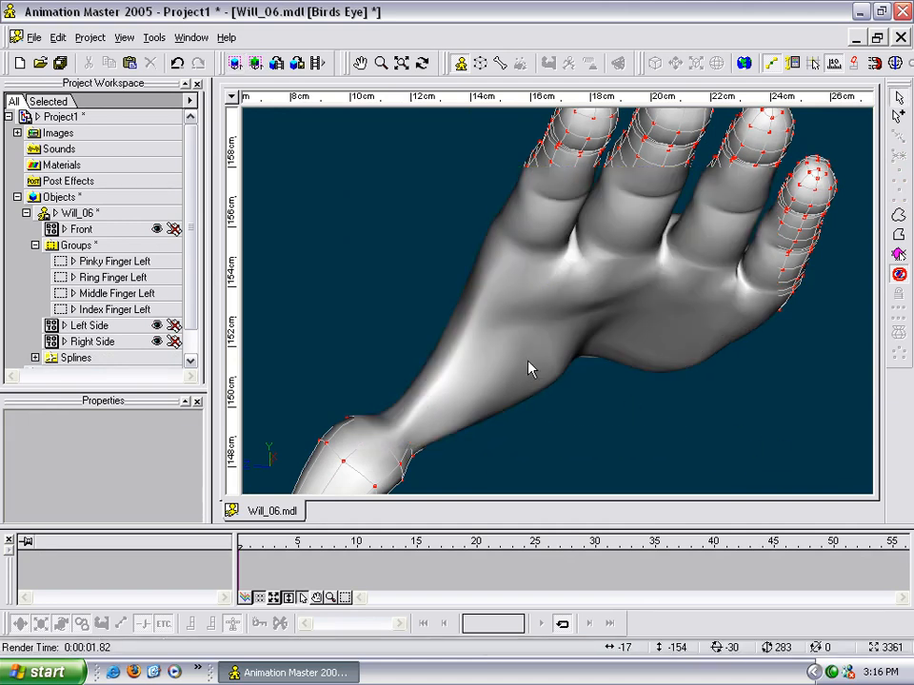
# Step: Reposition control points along the underside of the thumb between its base and the joint to smooth its contour
pyautogui.click(586, 361)
pyautogui.press('t')
pyautogui.moveTo(561, 381); pyautogui.dragTo(721, 310)
pyautogui.moveTo(720, 302); pyautogui.dragTo(574, 349, button='middle')
pyautogui.scroll(3, 571, 349)
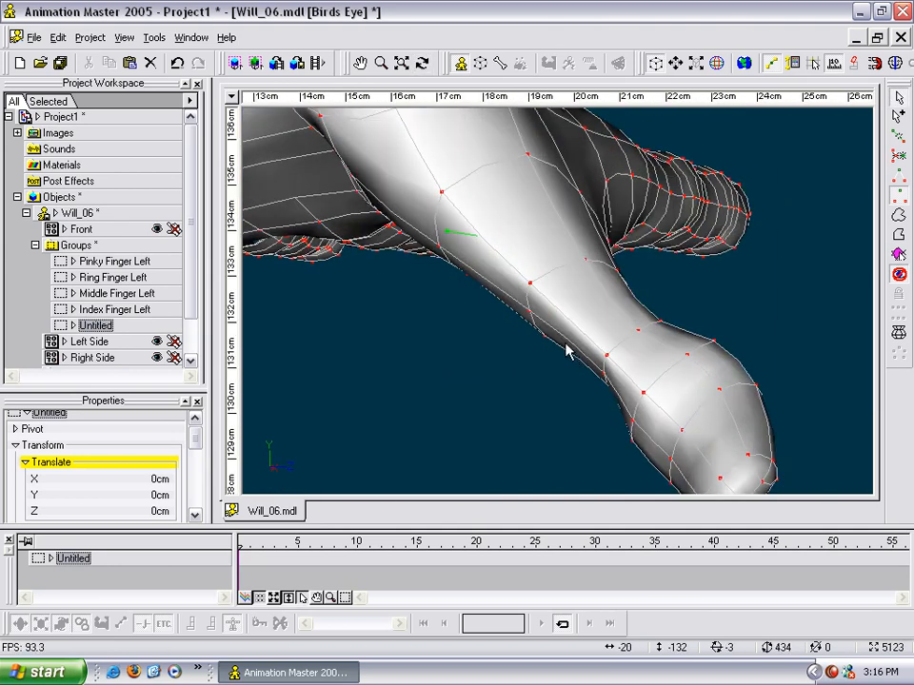
pyautogui.moveTo(530, 314)
pyautogui.mouseDown()
pyautogui.moveTo(545, 259)
pyautogui.moveTo(512, 288)
pyautogui.moveTo(513, 314)
pyautogui.mouseUp()
pyautogui.moveTo(595, 328); pyautogui.dragTo(568, 330)
pyautogui.moveTo(621, 351)
pyautogui.mouseDown()
pyautogui.moveTo(612, 350)
pyautogui.moveTo(632, 343)
pyautogui.moveTo(683, 290)
pyautogui.moveTo(612, 352)
pyautogui.moveTo(568, 341)
pyautogui.mouseUp()
# Step: Deselect the thumb's control points and save the model
pyautogui.press('t')
pyautogui.press('t')
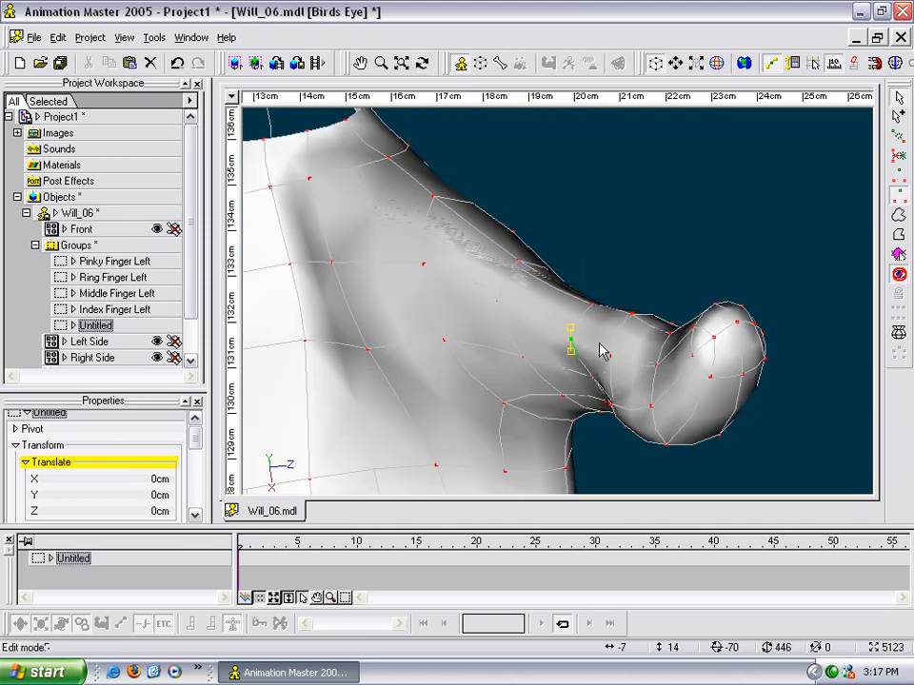
pyautogui.rightClick(567, 208)
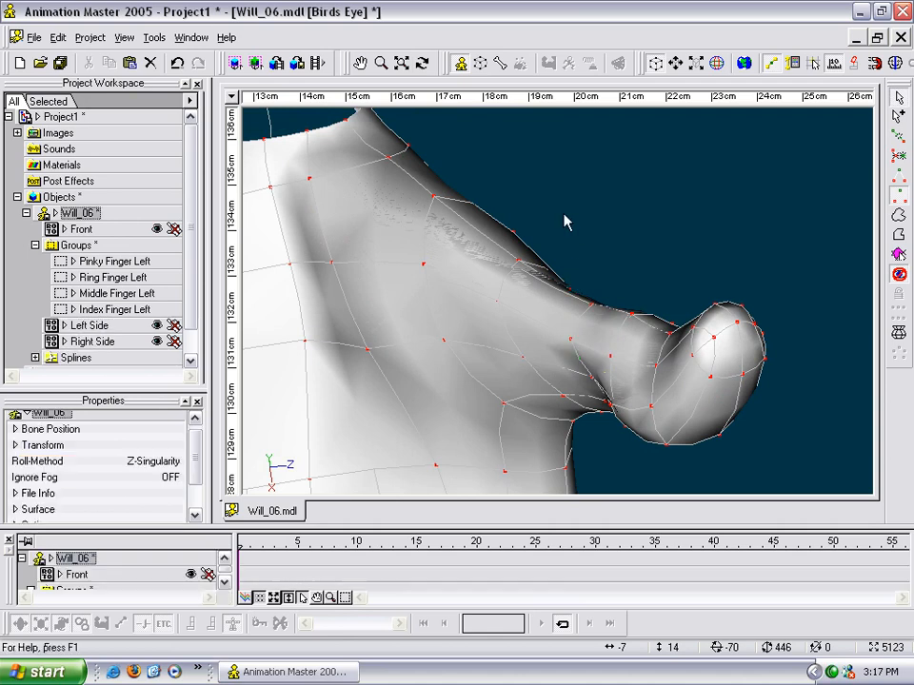
pyautogui.click(618, 275)
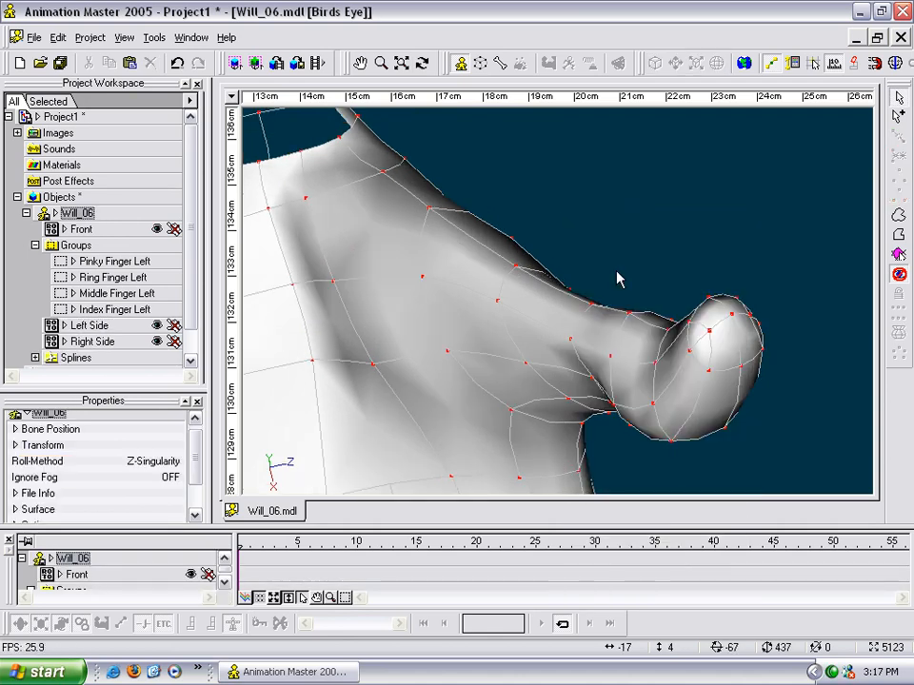